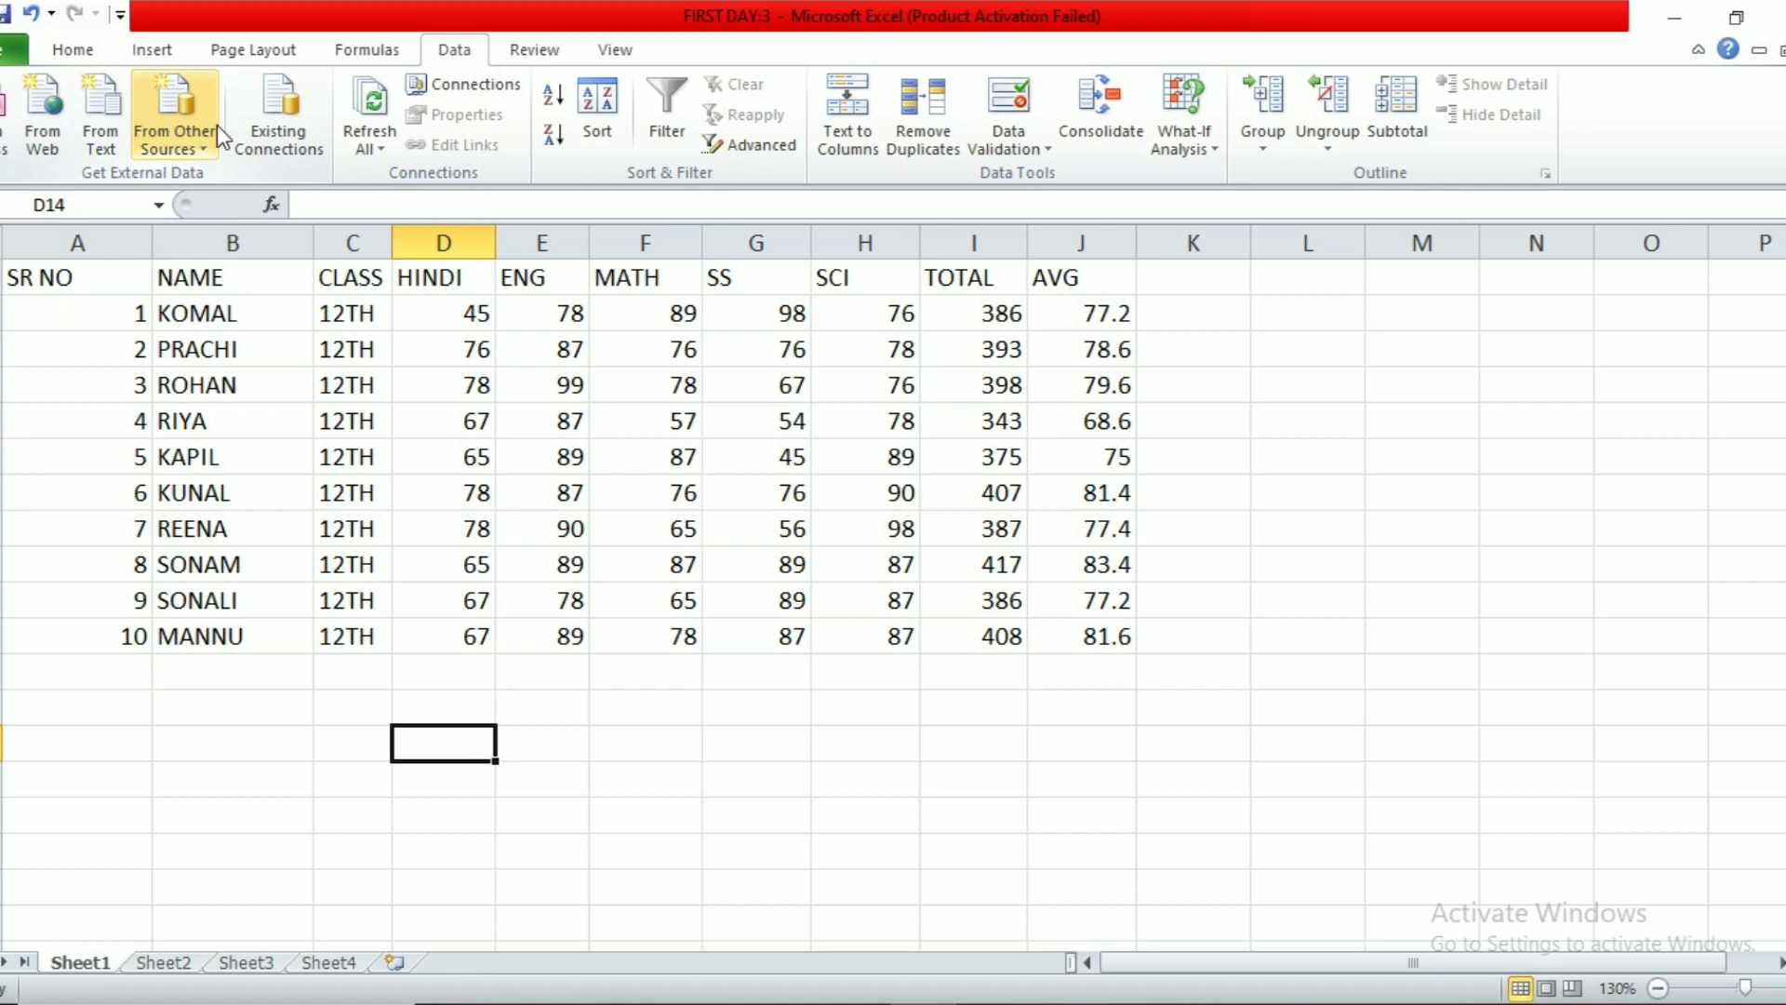
# Step: Import the table from the Documents\abc Access database into the sheet at D14
pyautogui.click(5, 112)
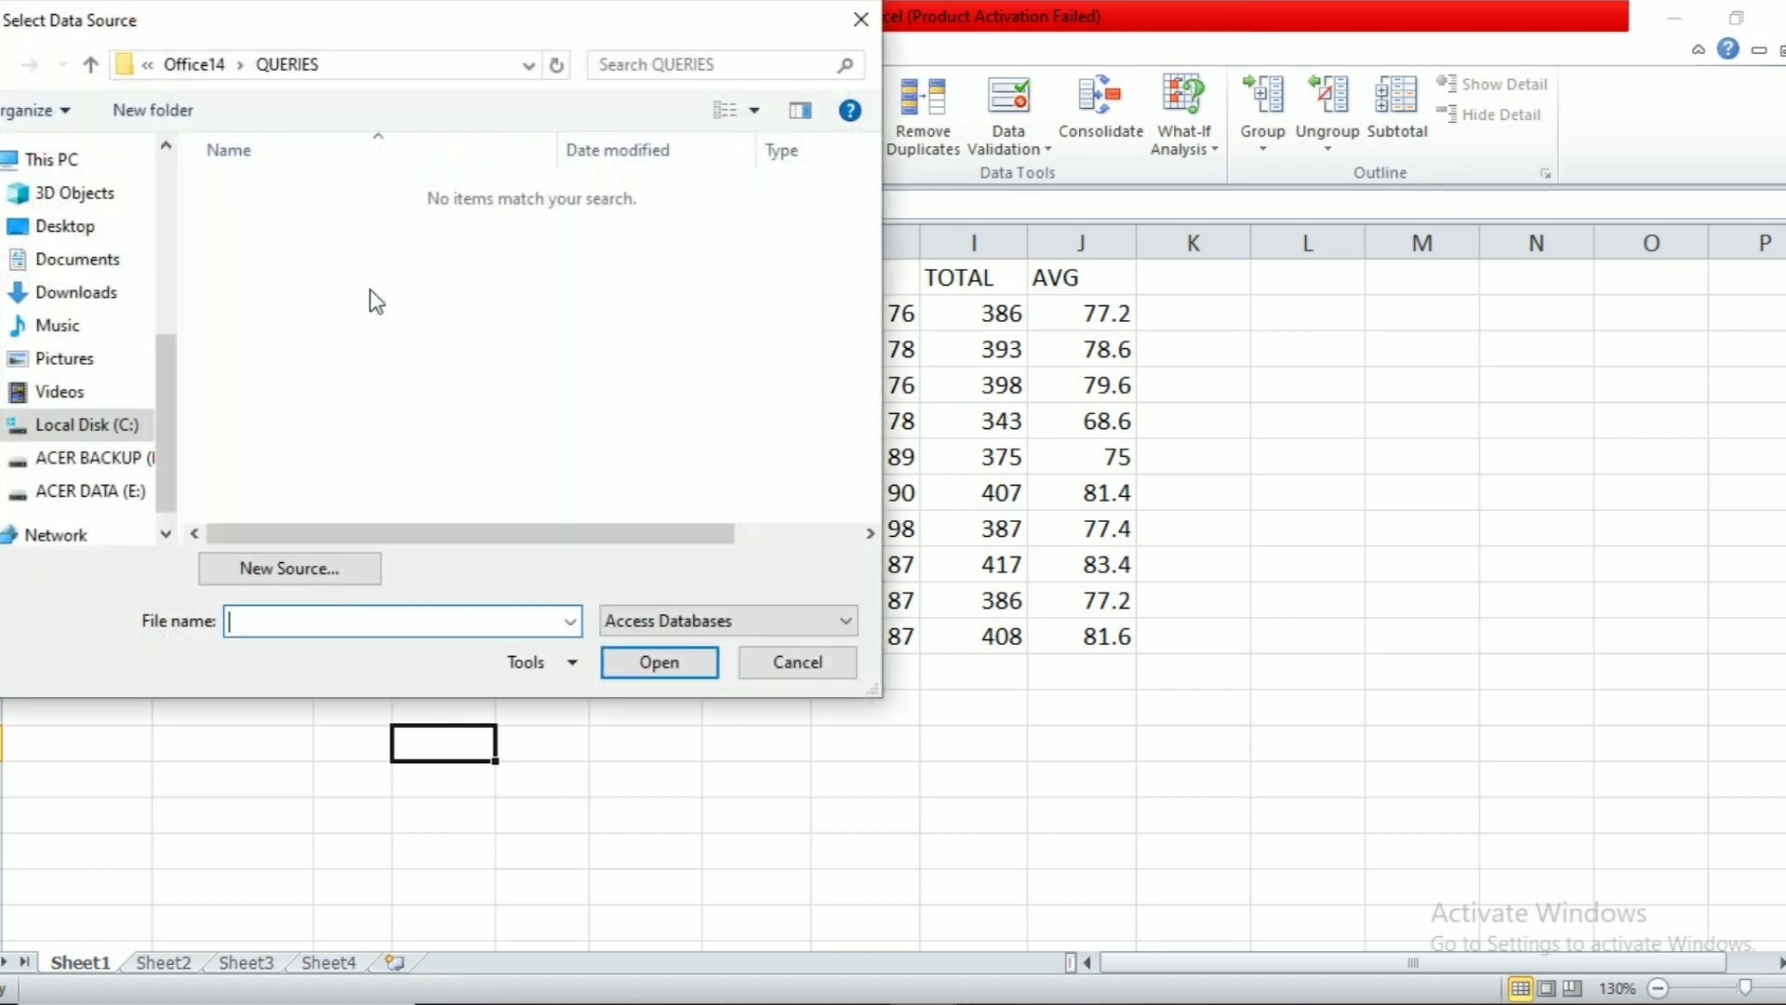
pyautogui.click(82, 270)
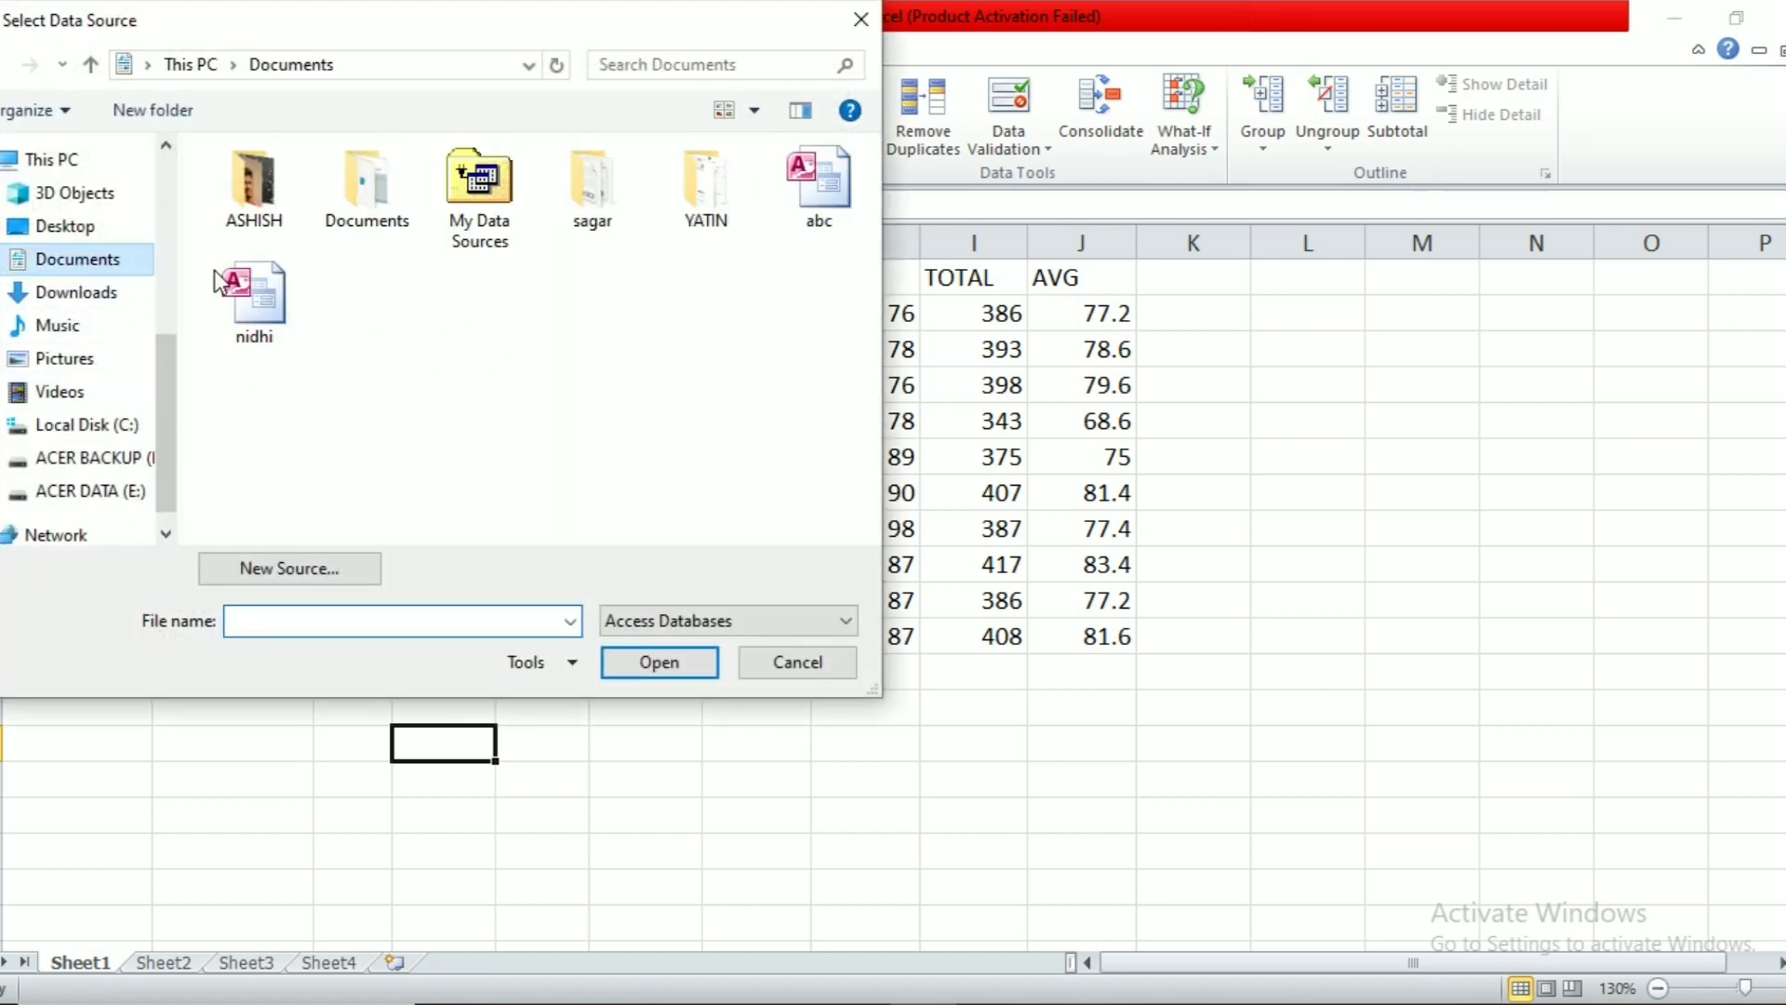
pyautogui.click(820, 200)
pyautogui.click(668, 658)
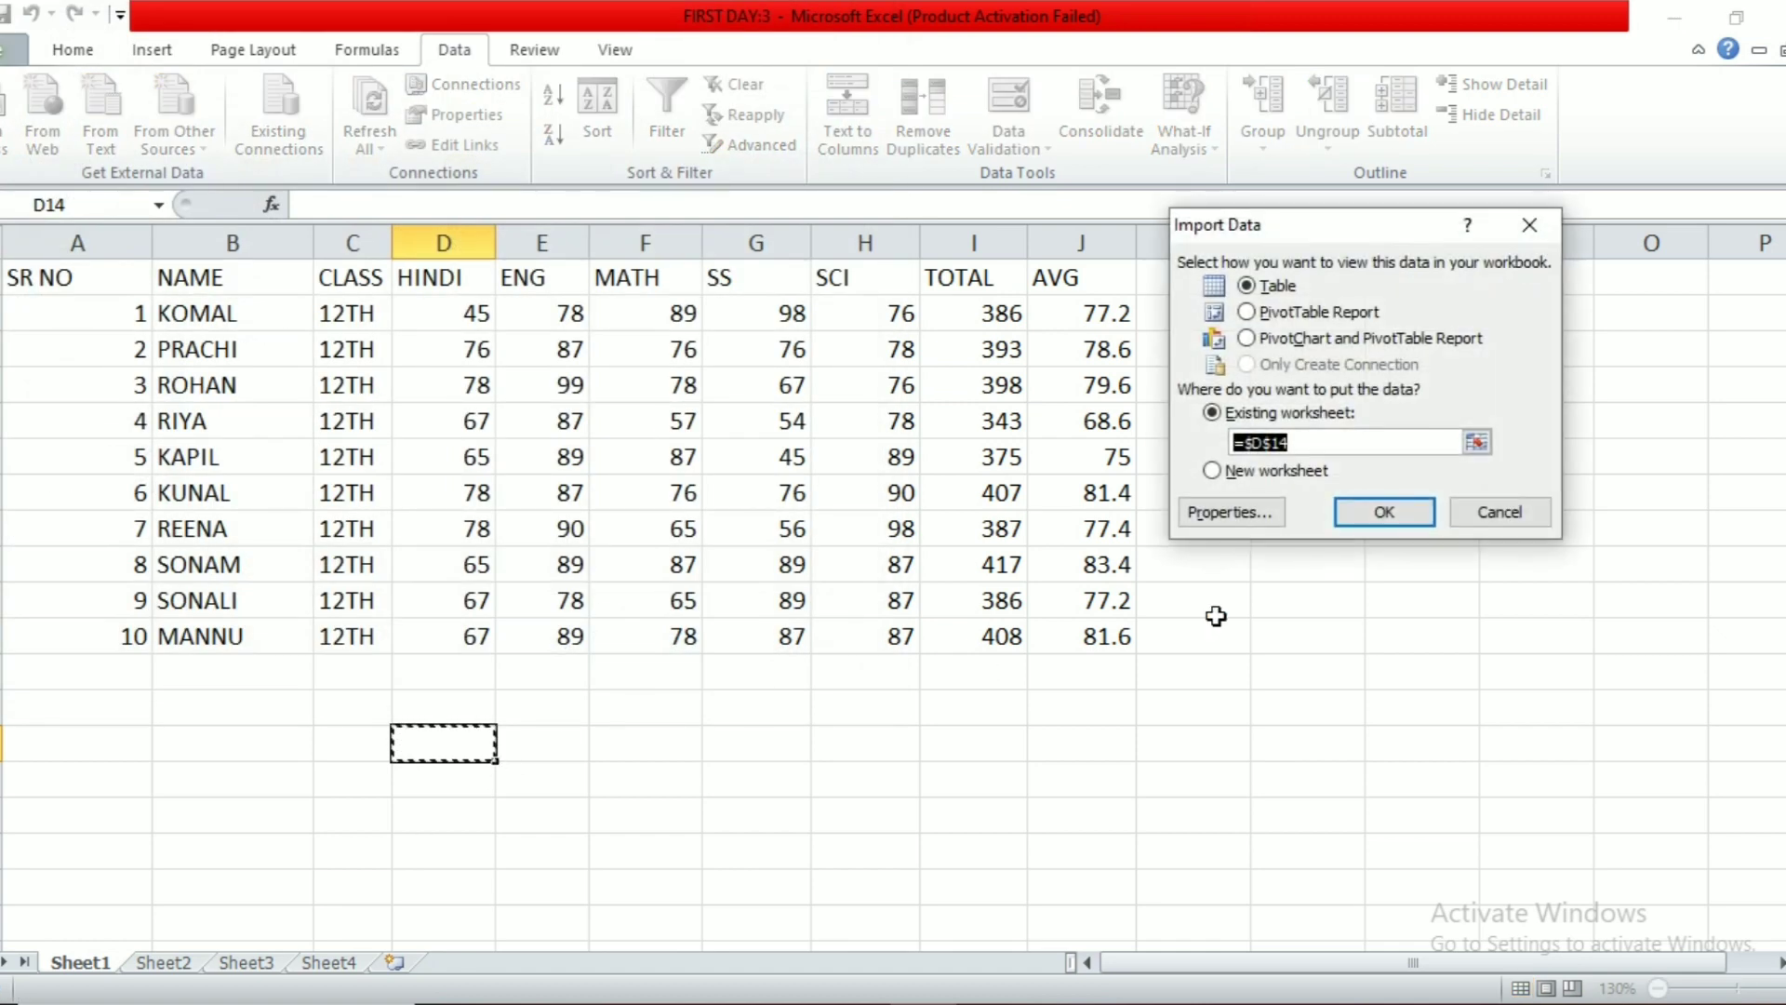
pyautogui.click(1352, 519)
# Step: Deselect the imported table and search Windows for Access
pyautogui.click(905, 802)
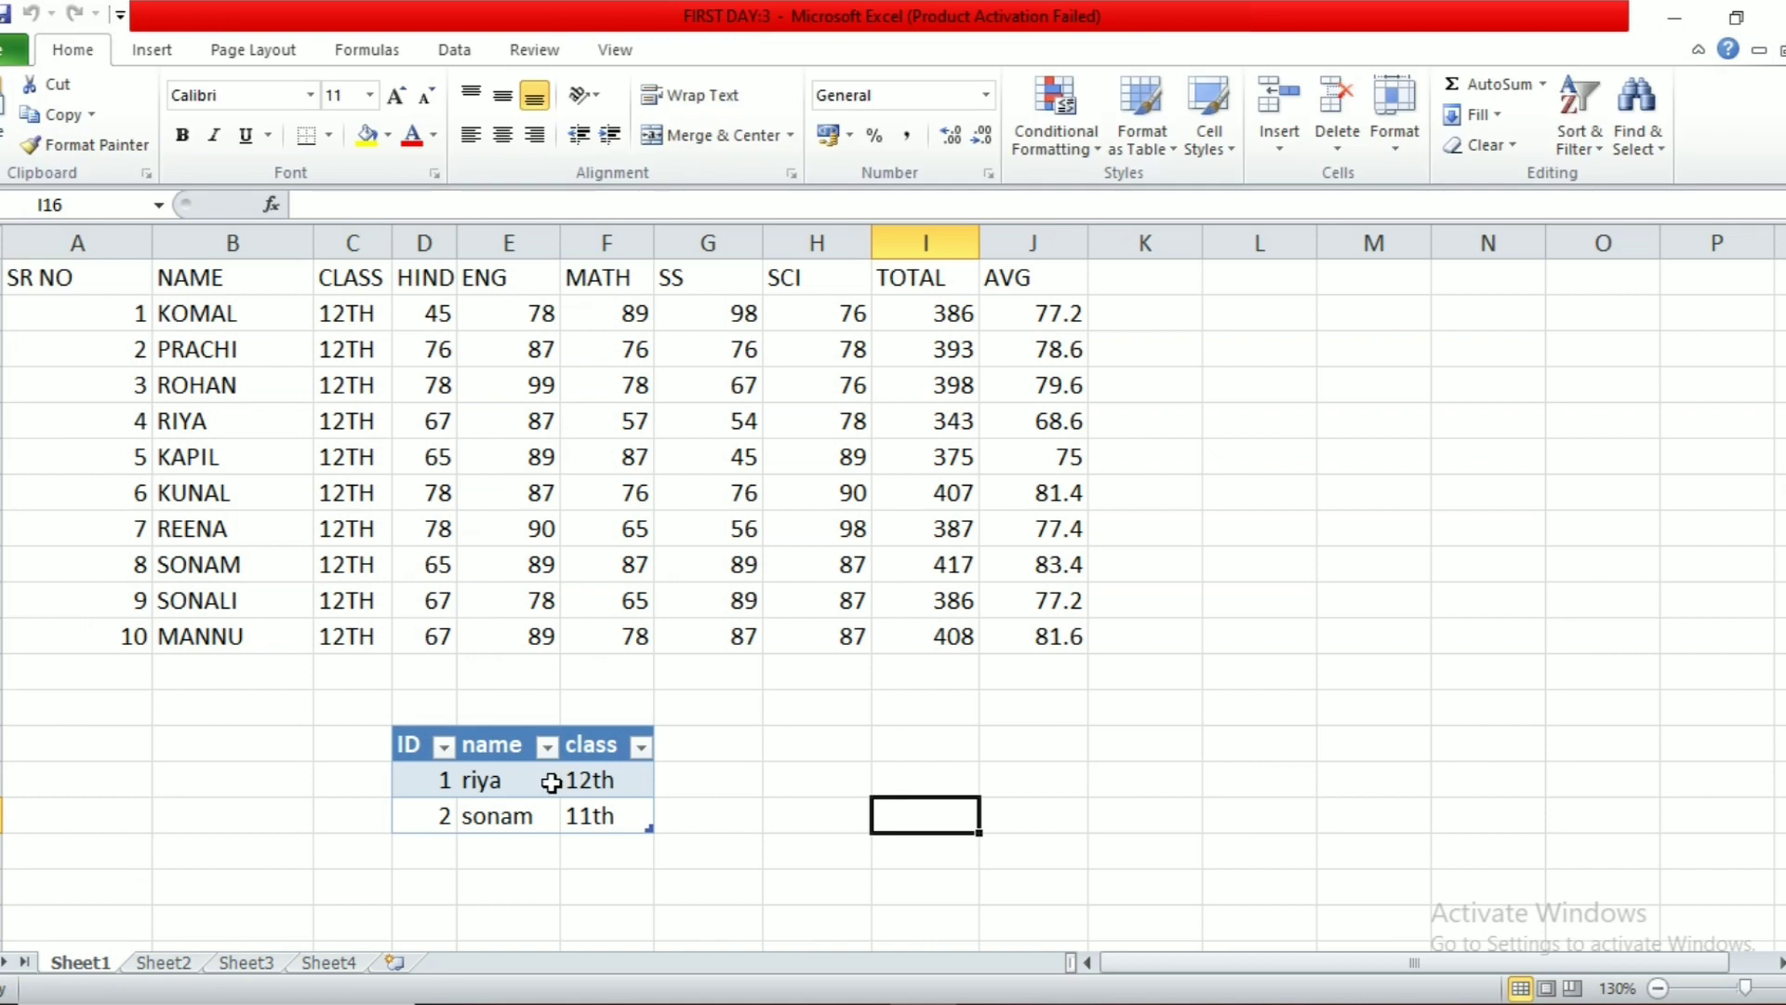
pyautogui.click(878, 754)
pyautogui.click(379, 1001)
pyautogui.write('acc')
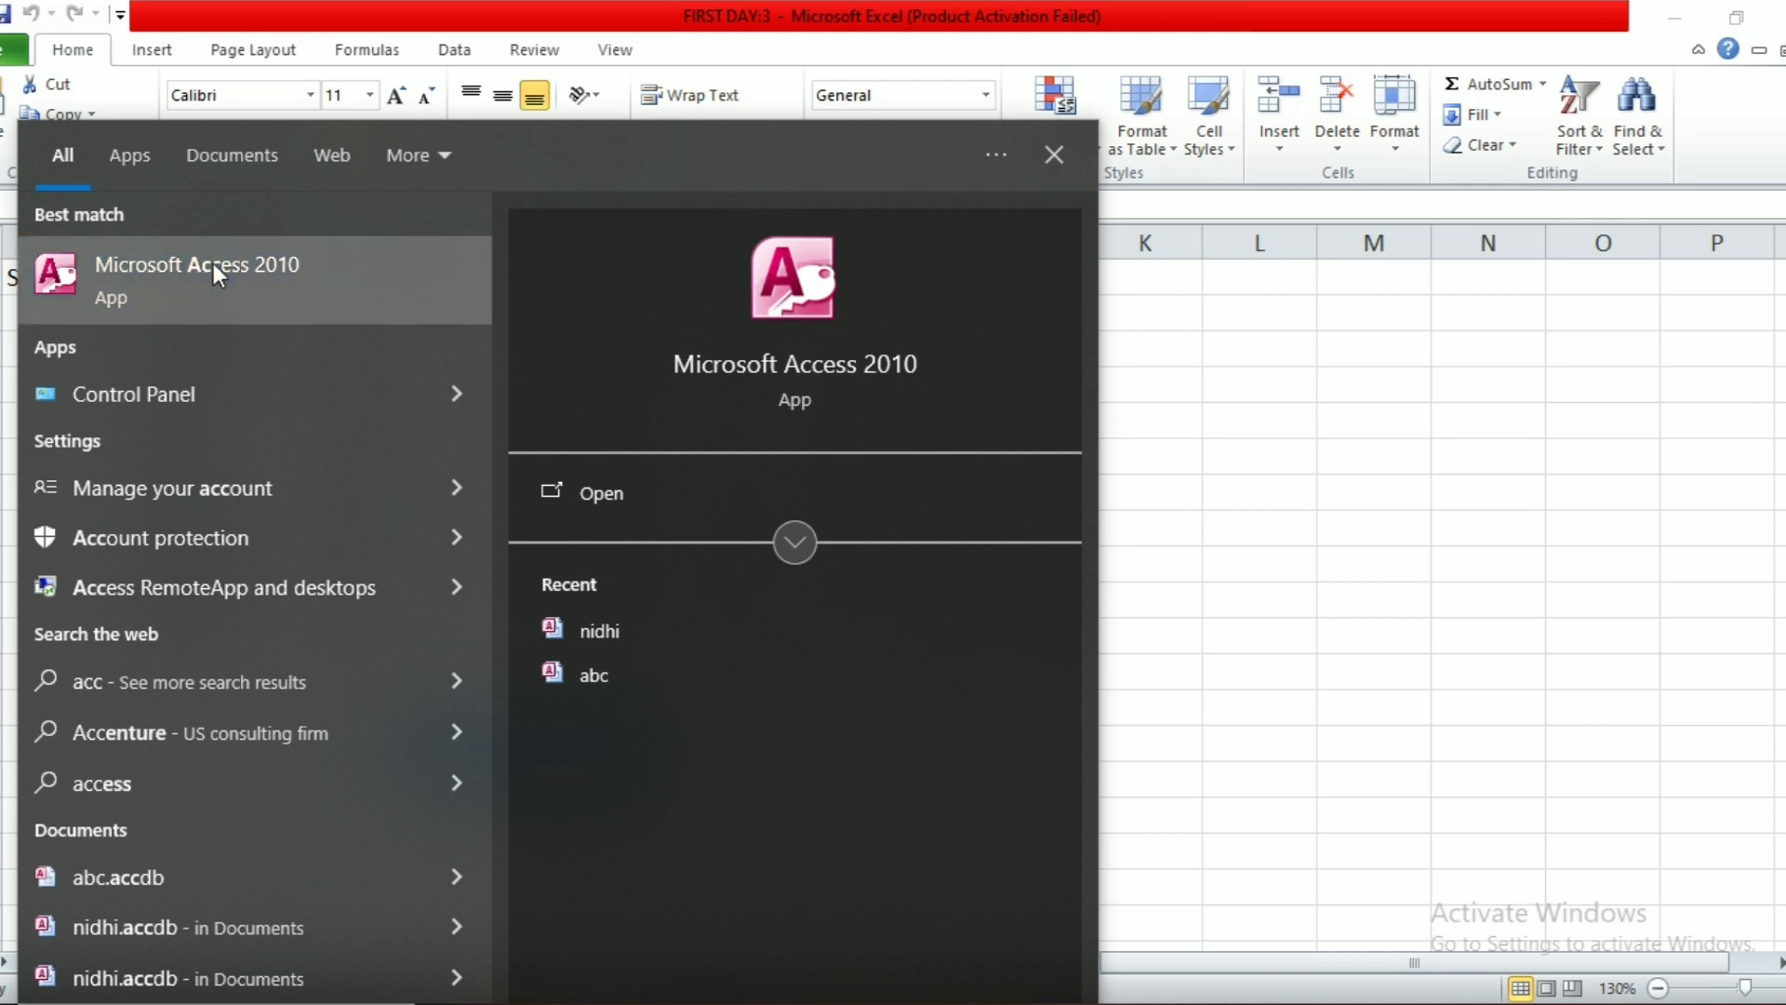
# Step: Launch Access 2010, dismiss the activation prompt, and create a blank database named monday
pyautogui.click(214, 264)
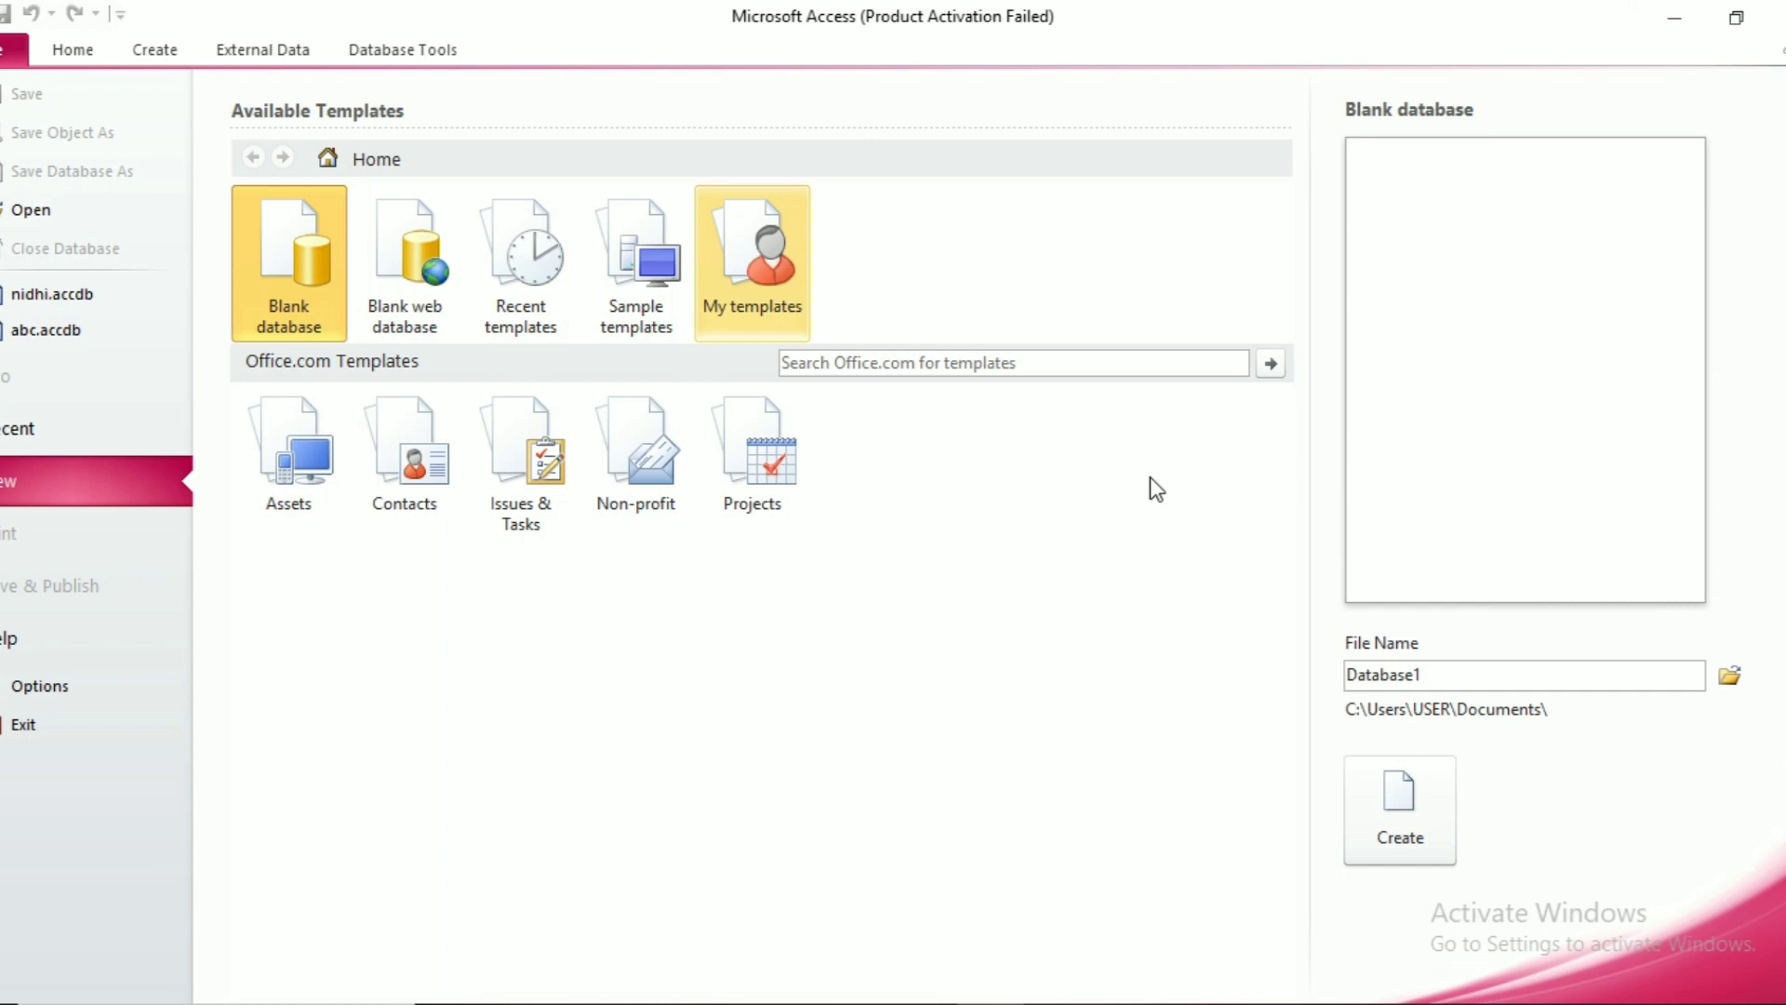
pyautogui.click(1163, 884)
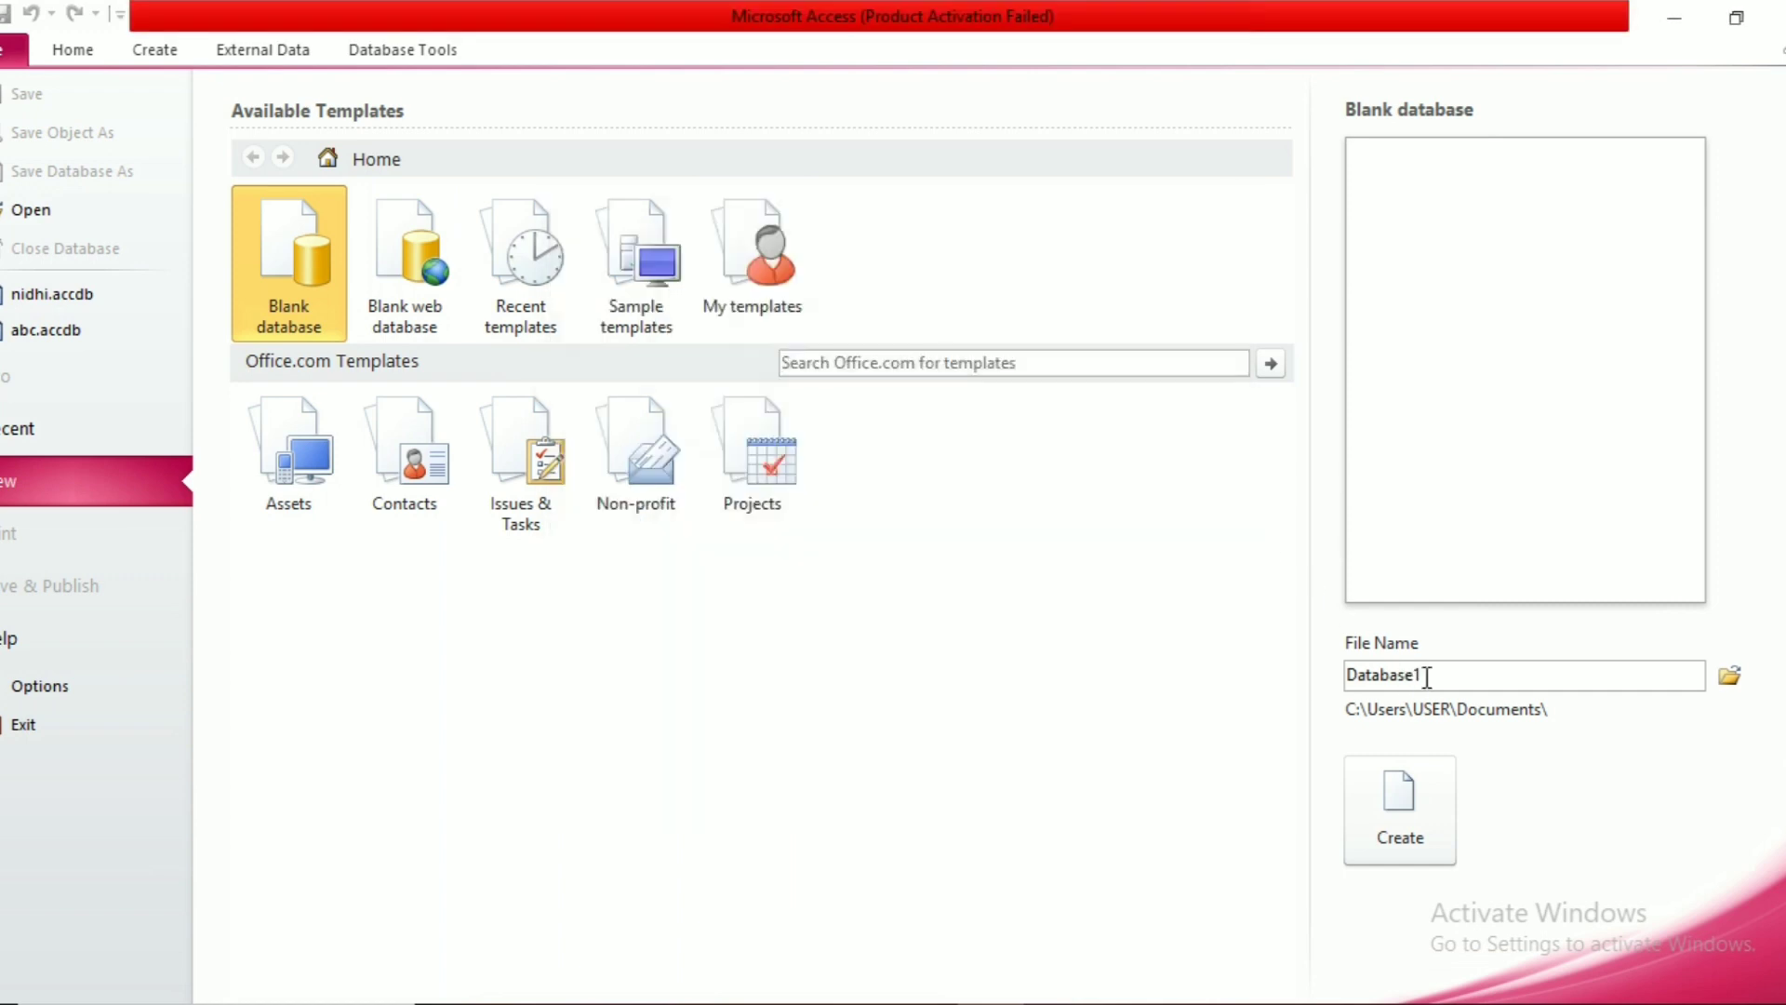
pyautogui.doubleClick(1427, 676)
pyautogui.press('BackSpace')
pyautogui.write('m')
pyautogui.click(1398, 831)
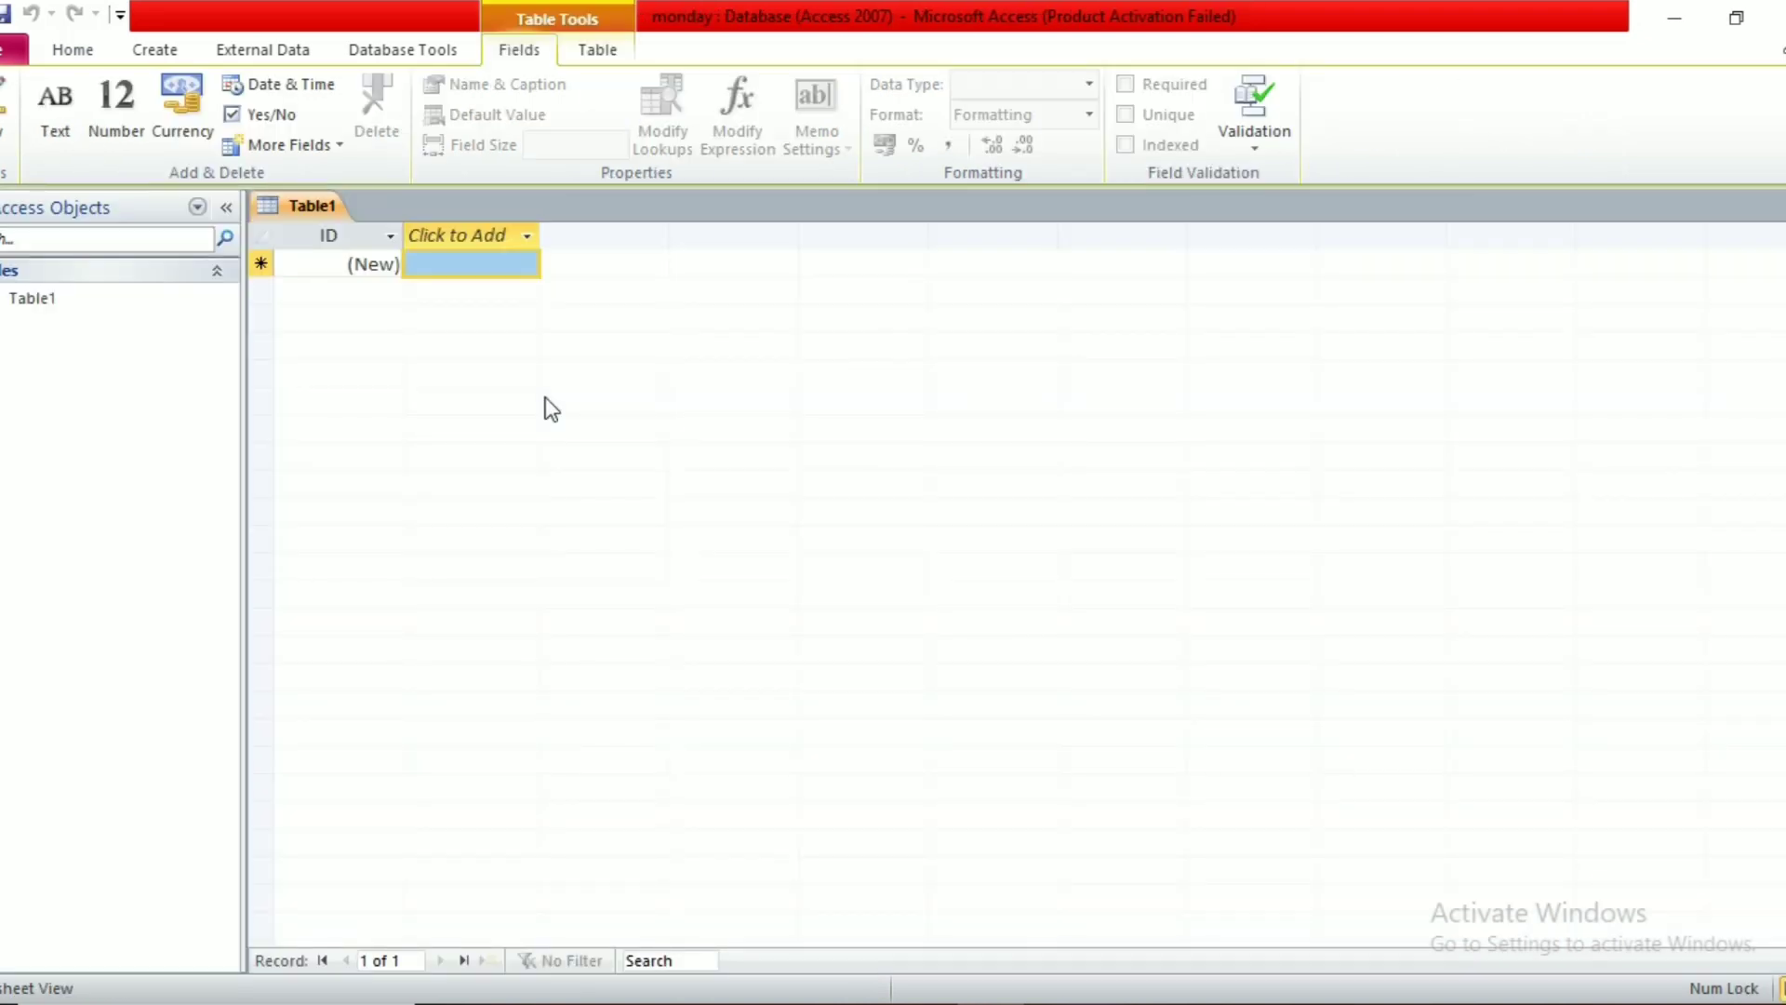
# Step: Add a text field called name, accepting the reserved-word warning
pyautogui.click(523, 234)
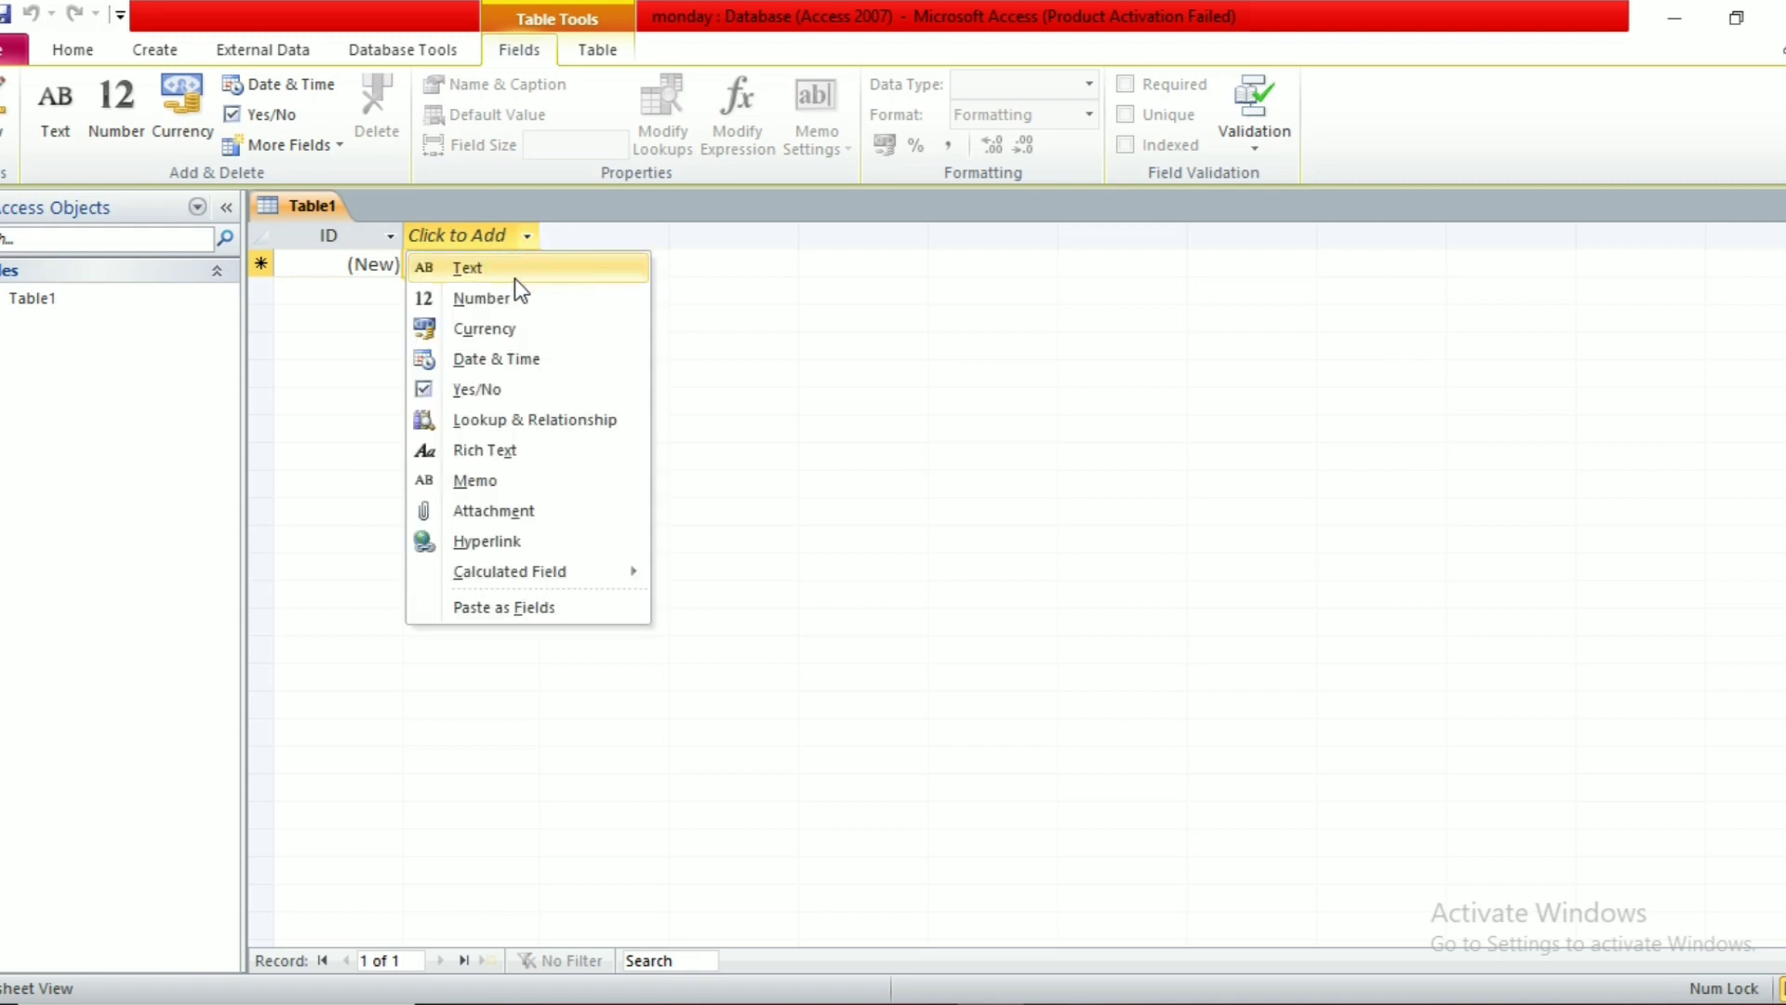
pyautogui.click(516, 276)
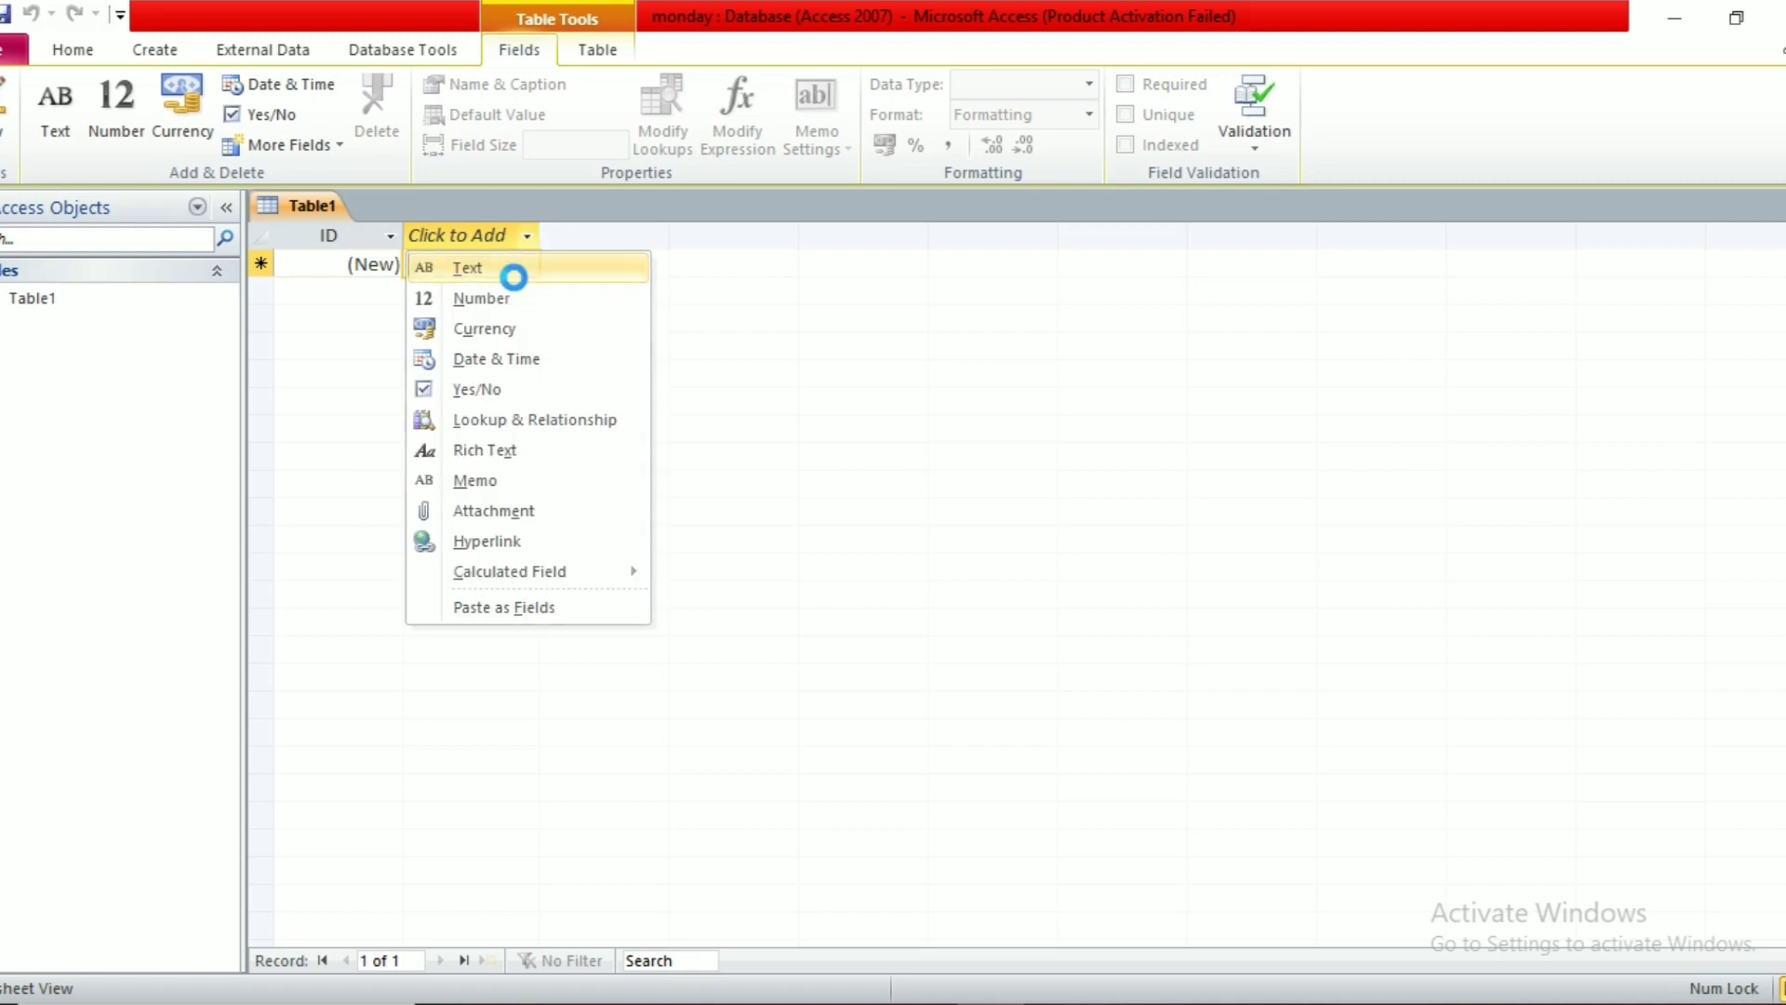
pyautogui.write('name')
pyautogui.press('Return')
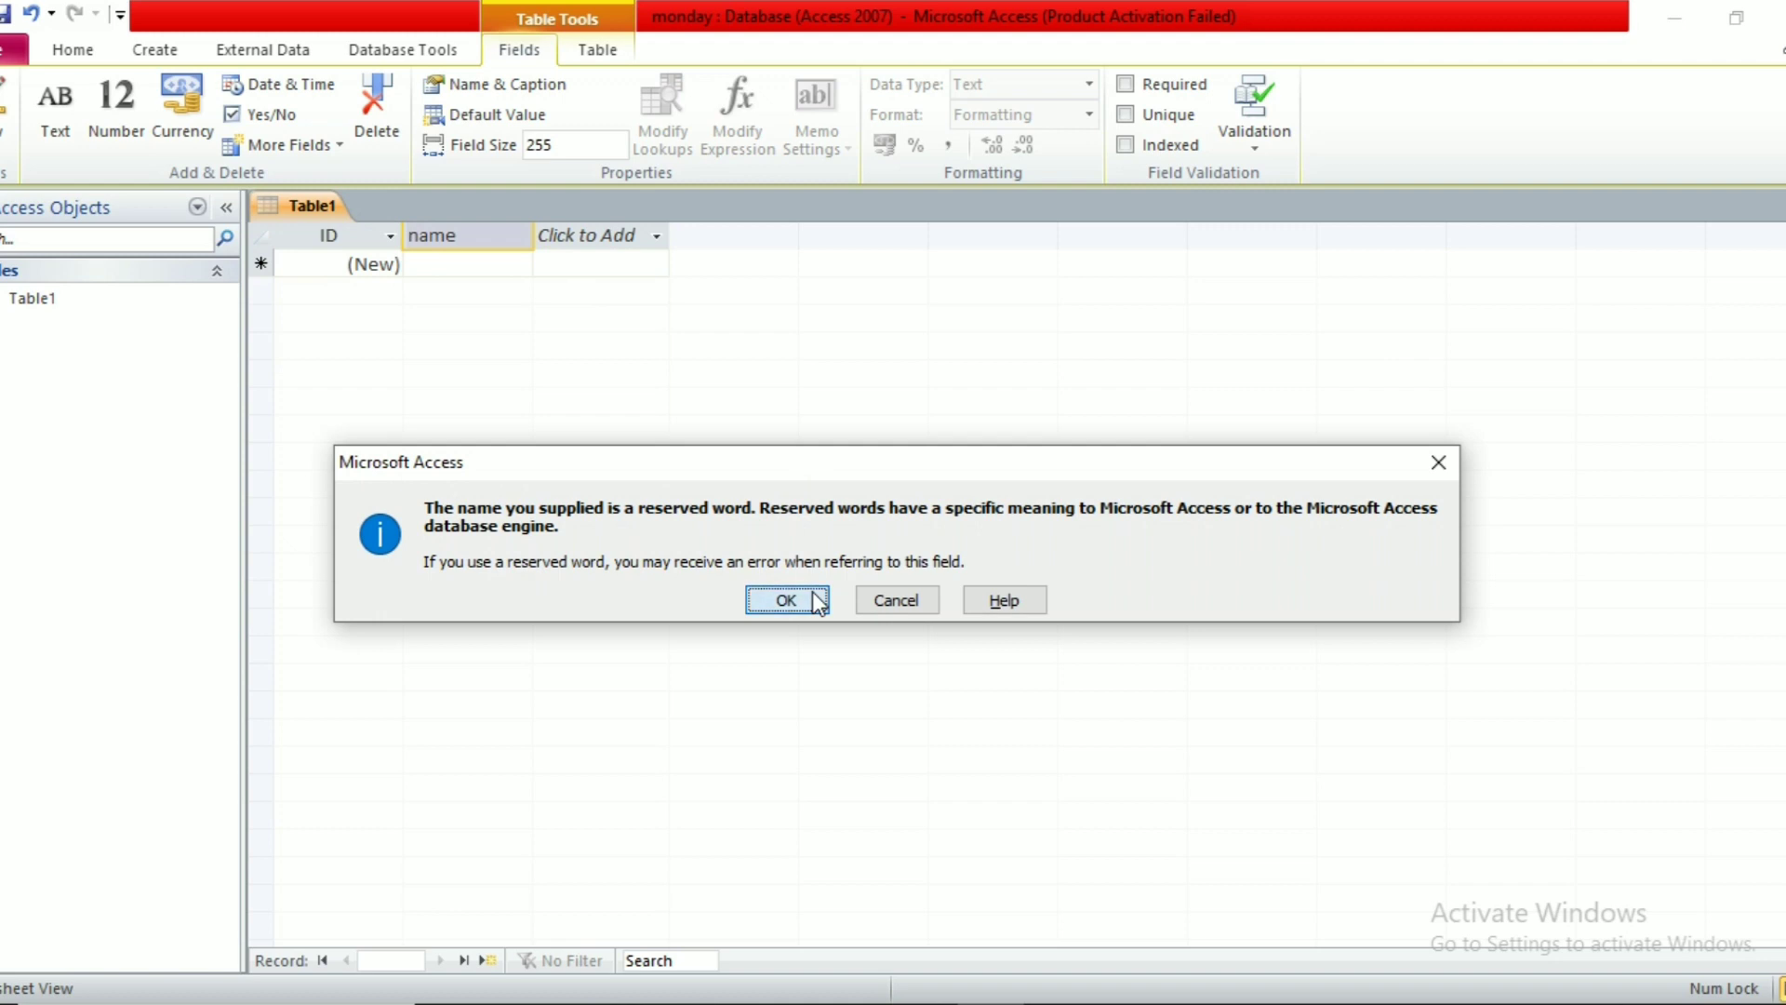
pyautogui.click(812, 591)
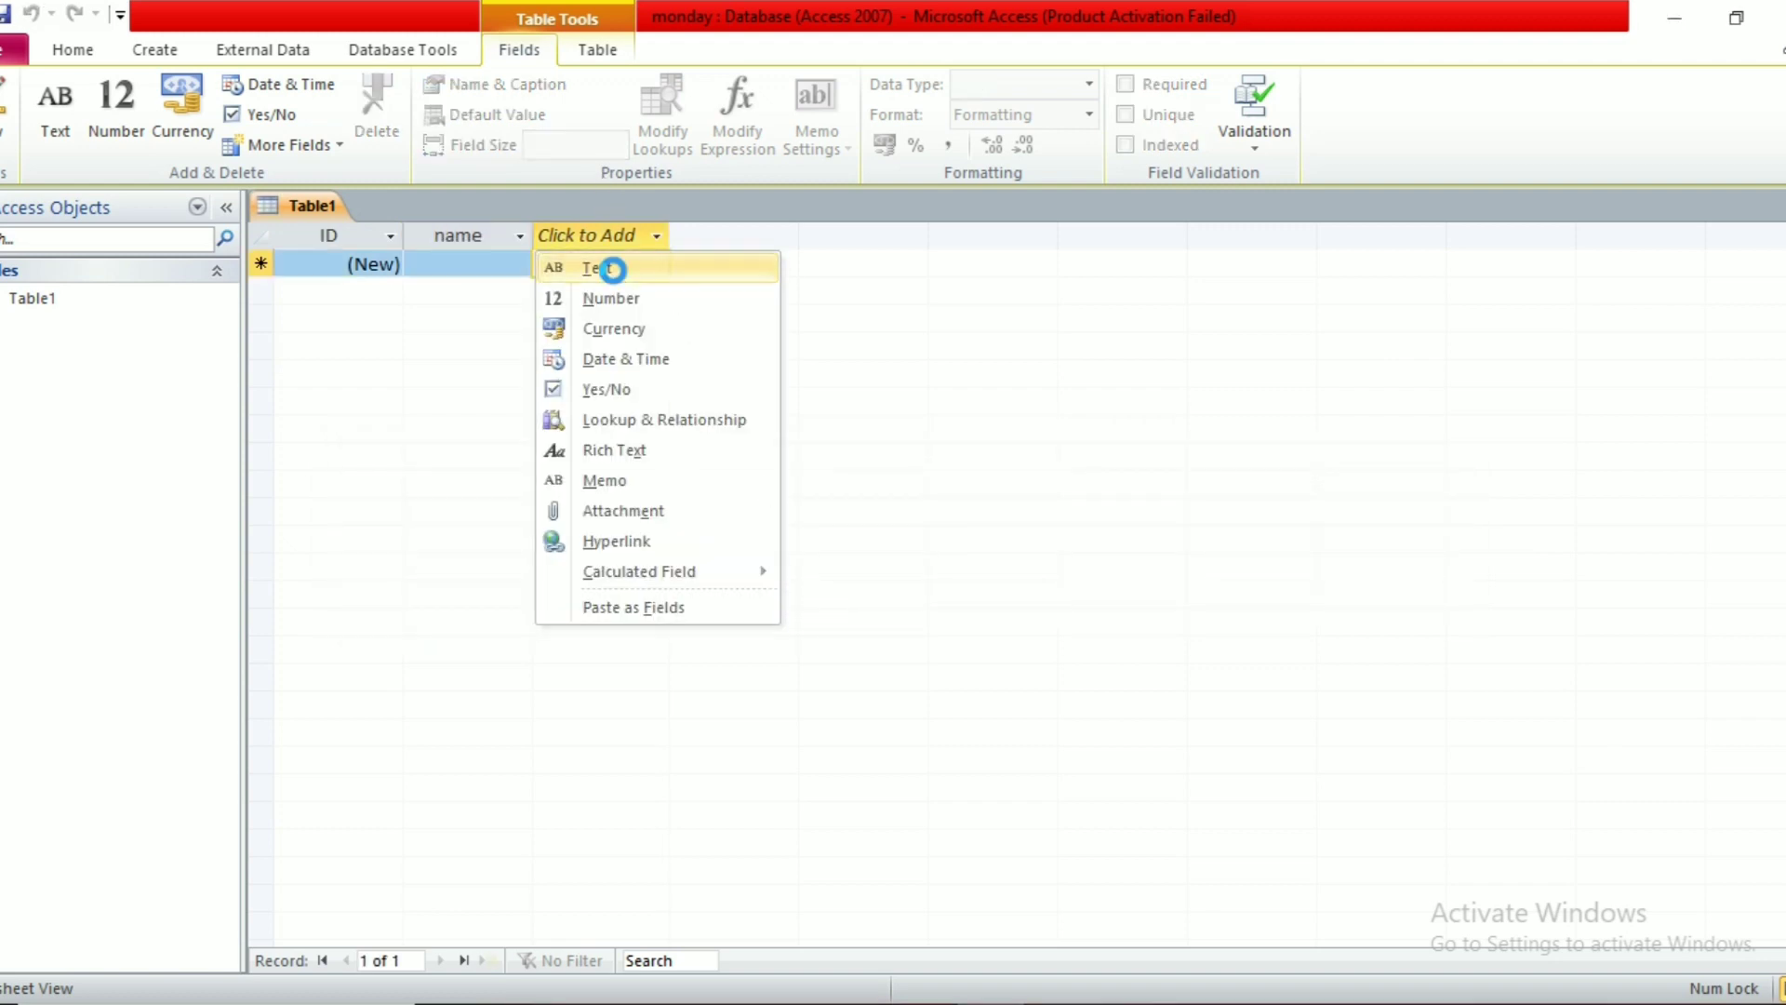
# Step: Add two more text fields named Class and Address
pyautogui.click(595, 268)
pyautogui.write('Clas')
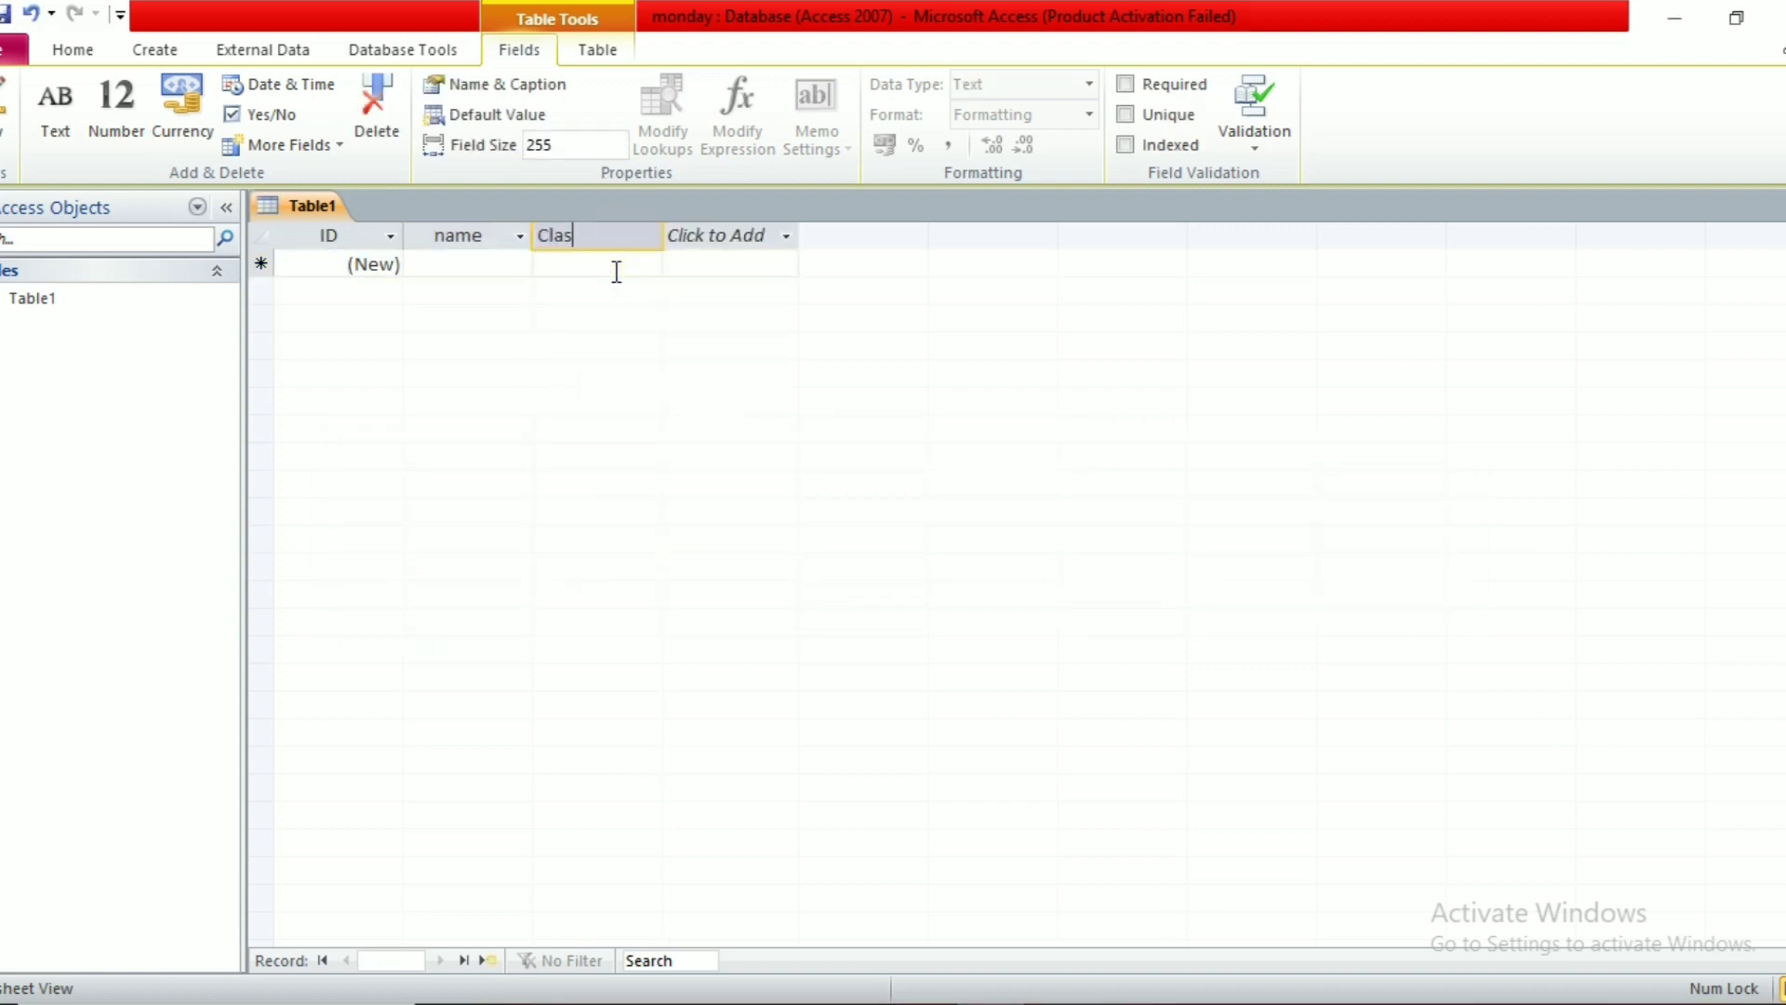
pyautogui.press('Return')
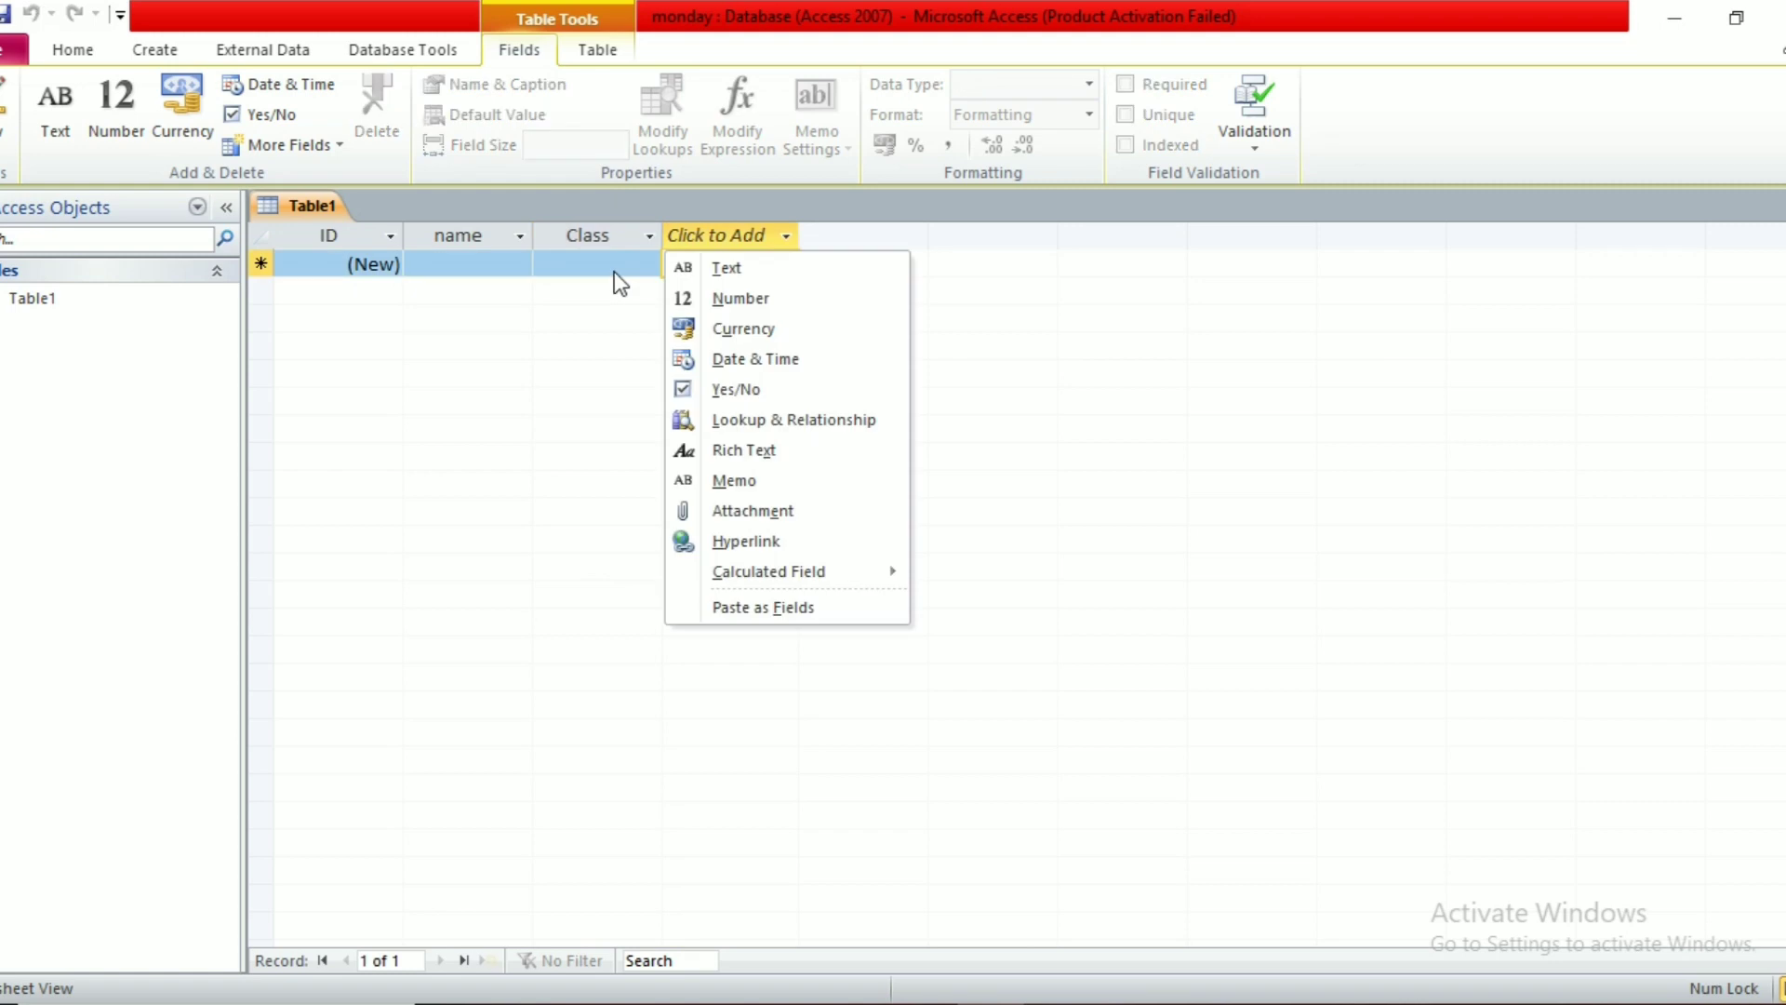
pyautogui.click(728, 270)
pyautogui.write('Address')
pyautogui.press('Return')
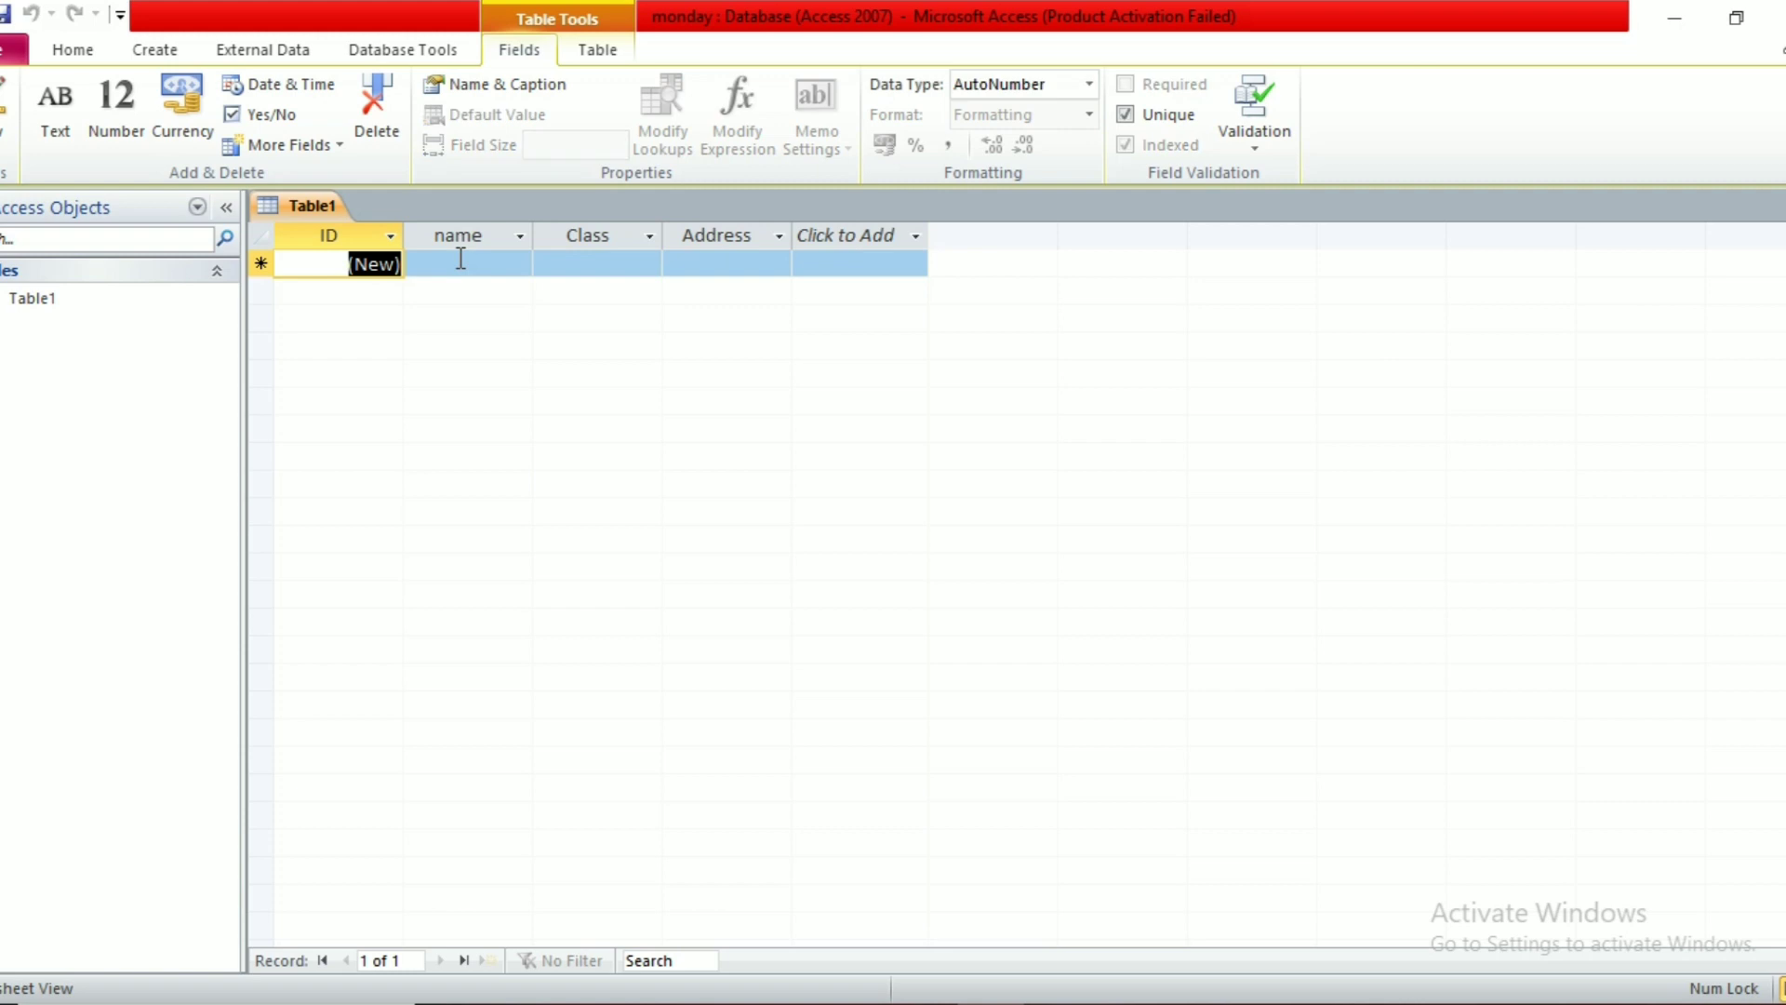
# Step: Enter the first two student records, with class 12th for the second
pyautogui.click(461, 264)
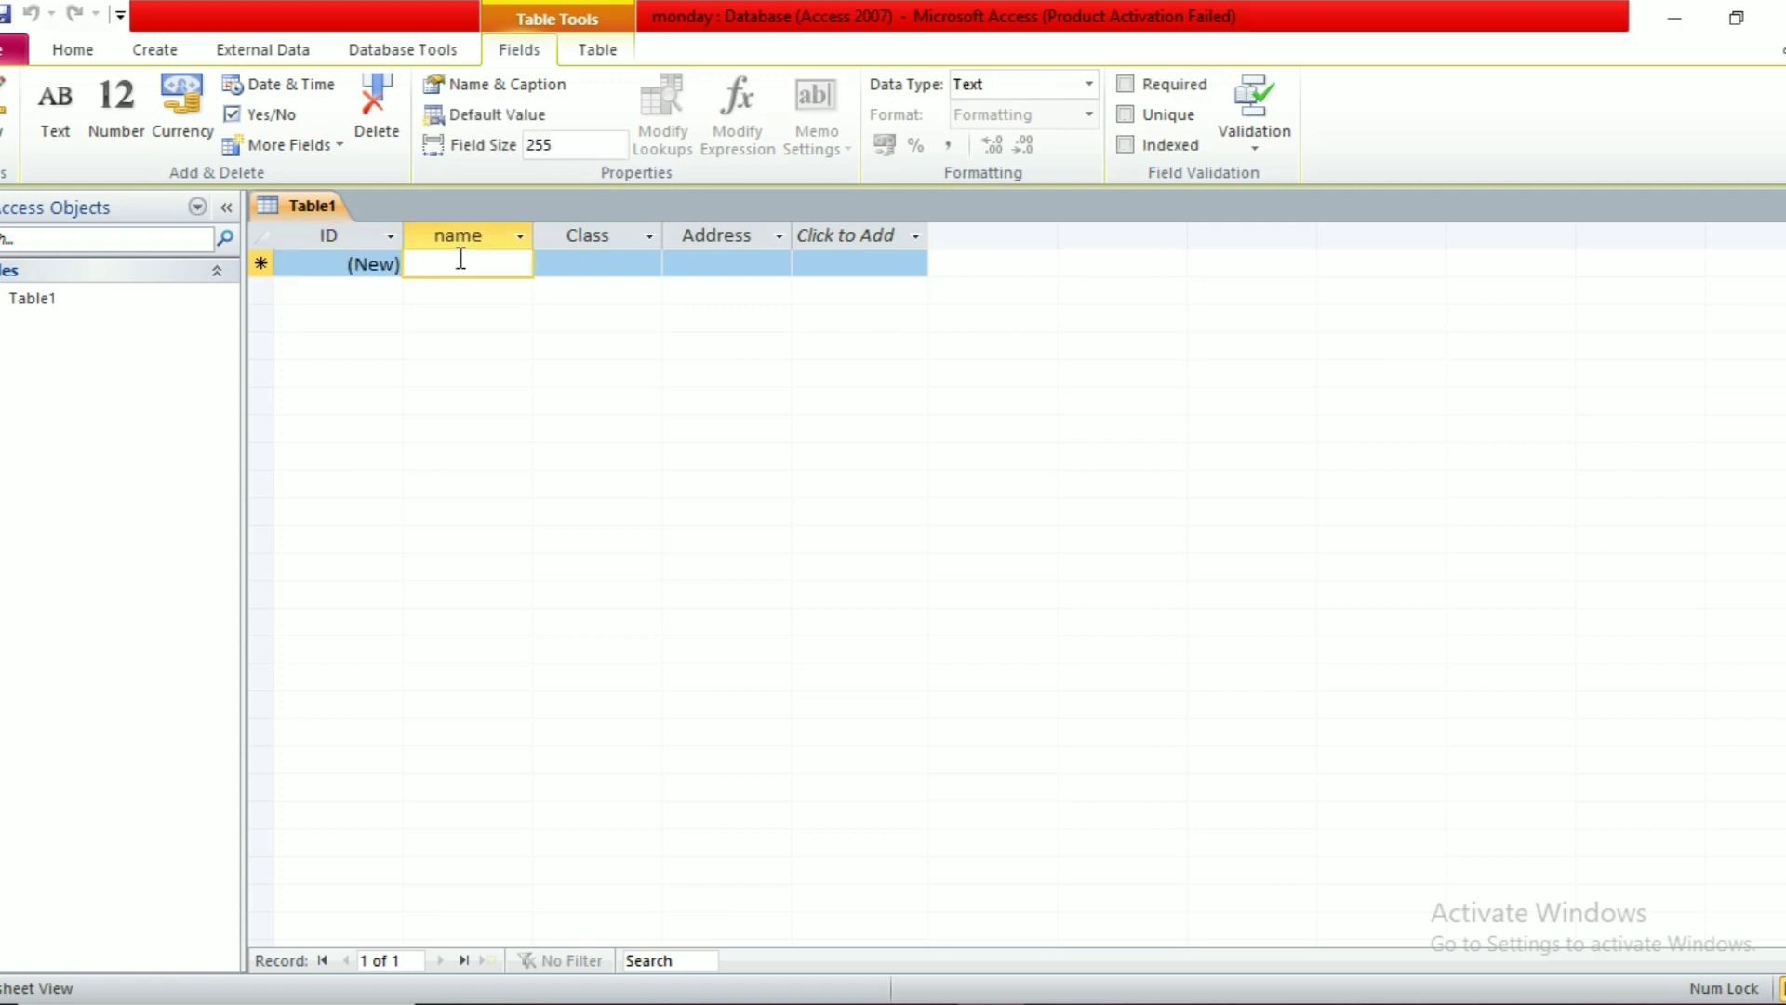
pyautogui.write('ajay')
pyautogui.press('Tab')
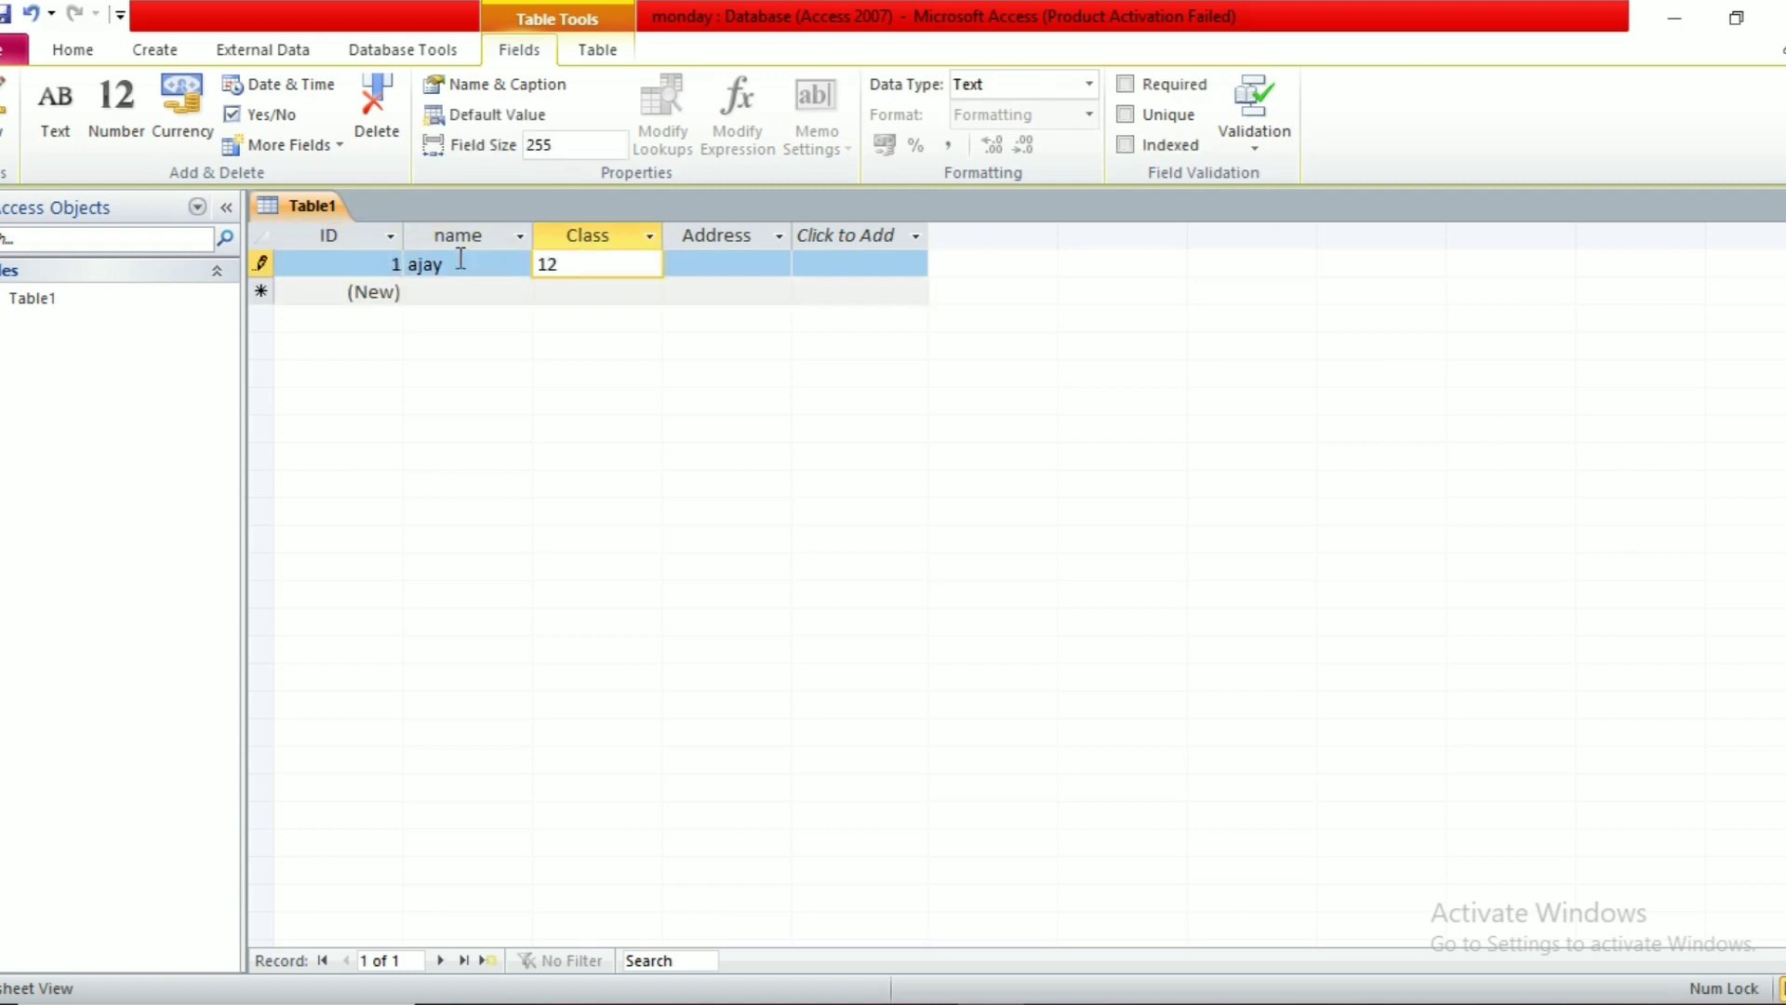
pyautogui.press('Tab')
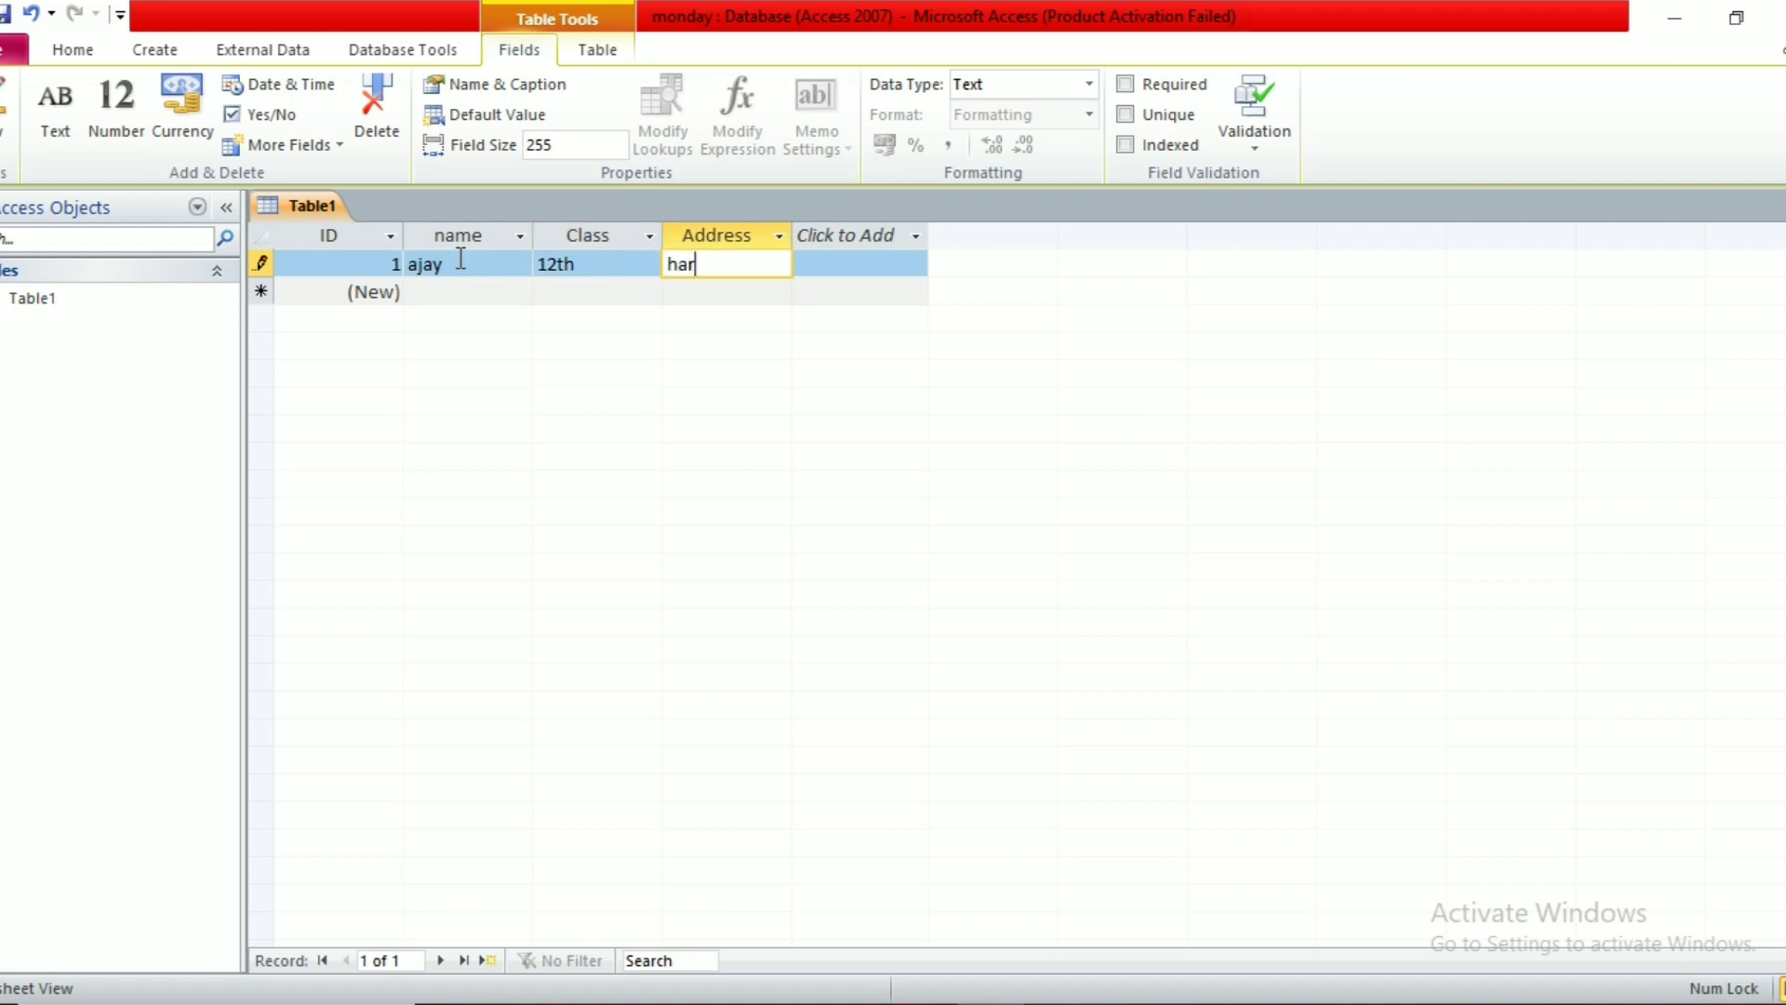
pyautogui.press('Tab')
pyautogui.press('Tab')
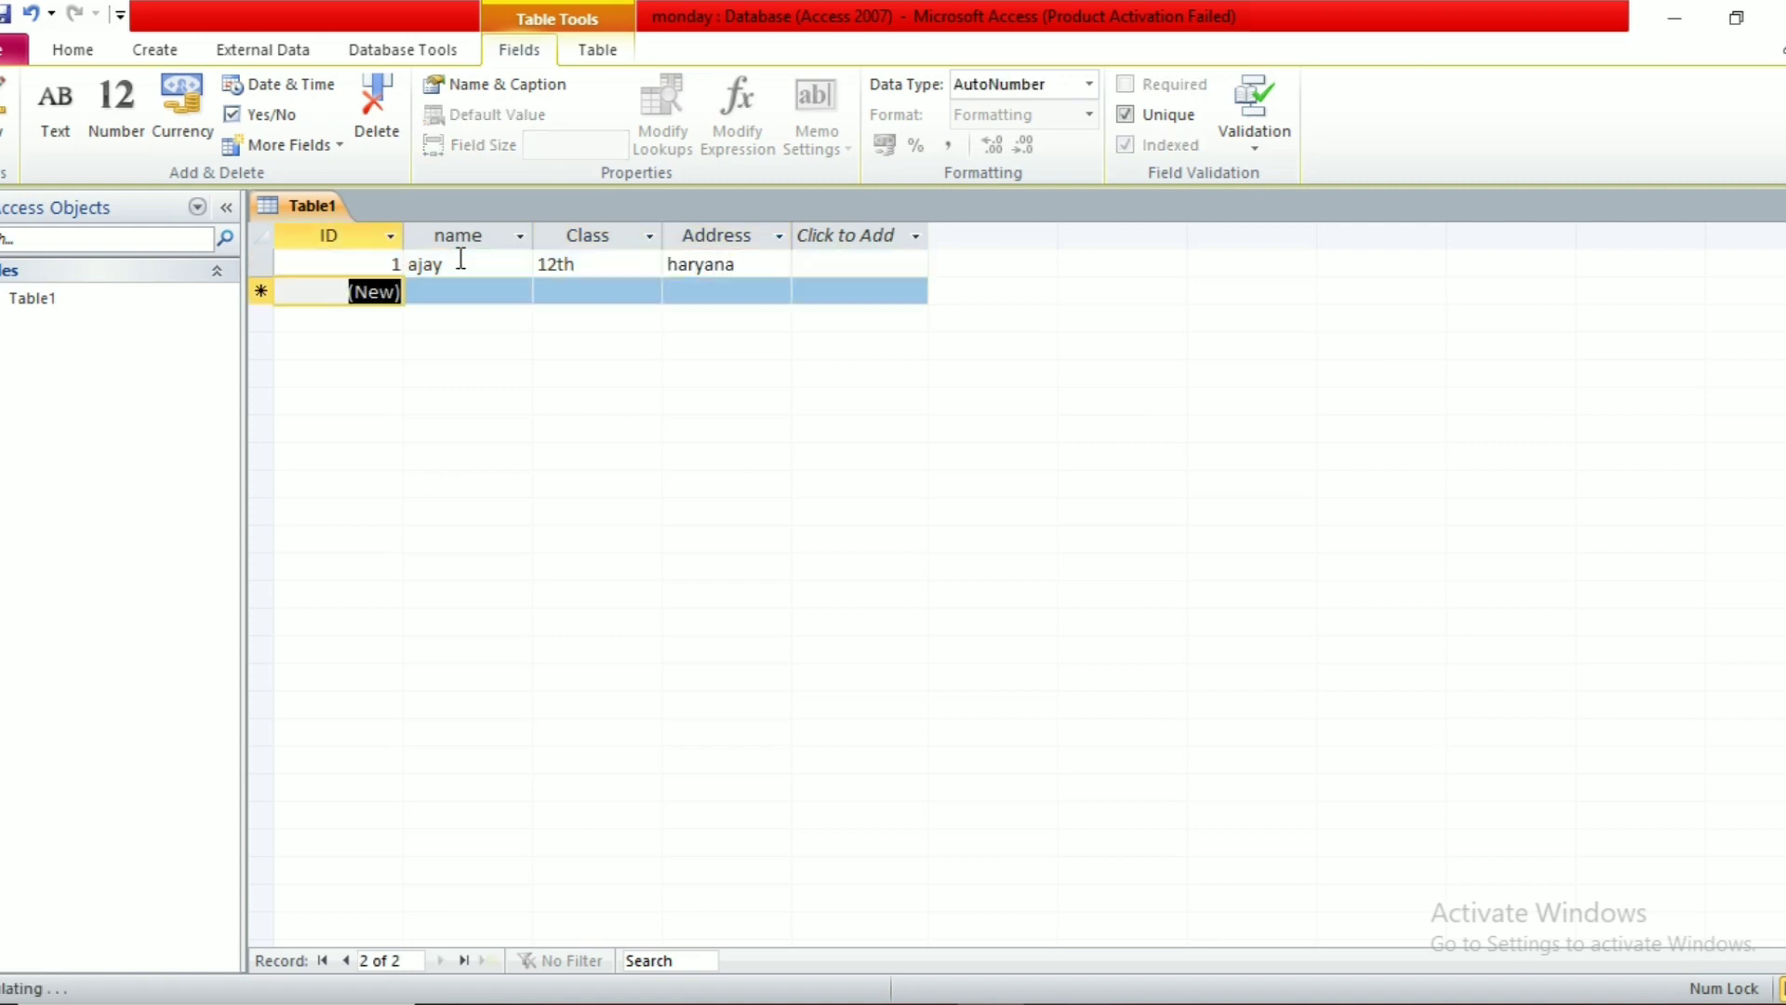
pyautogui.write('ra')
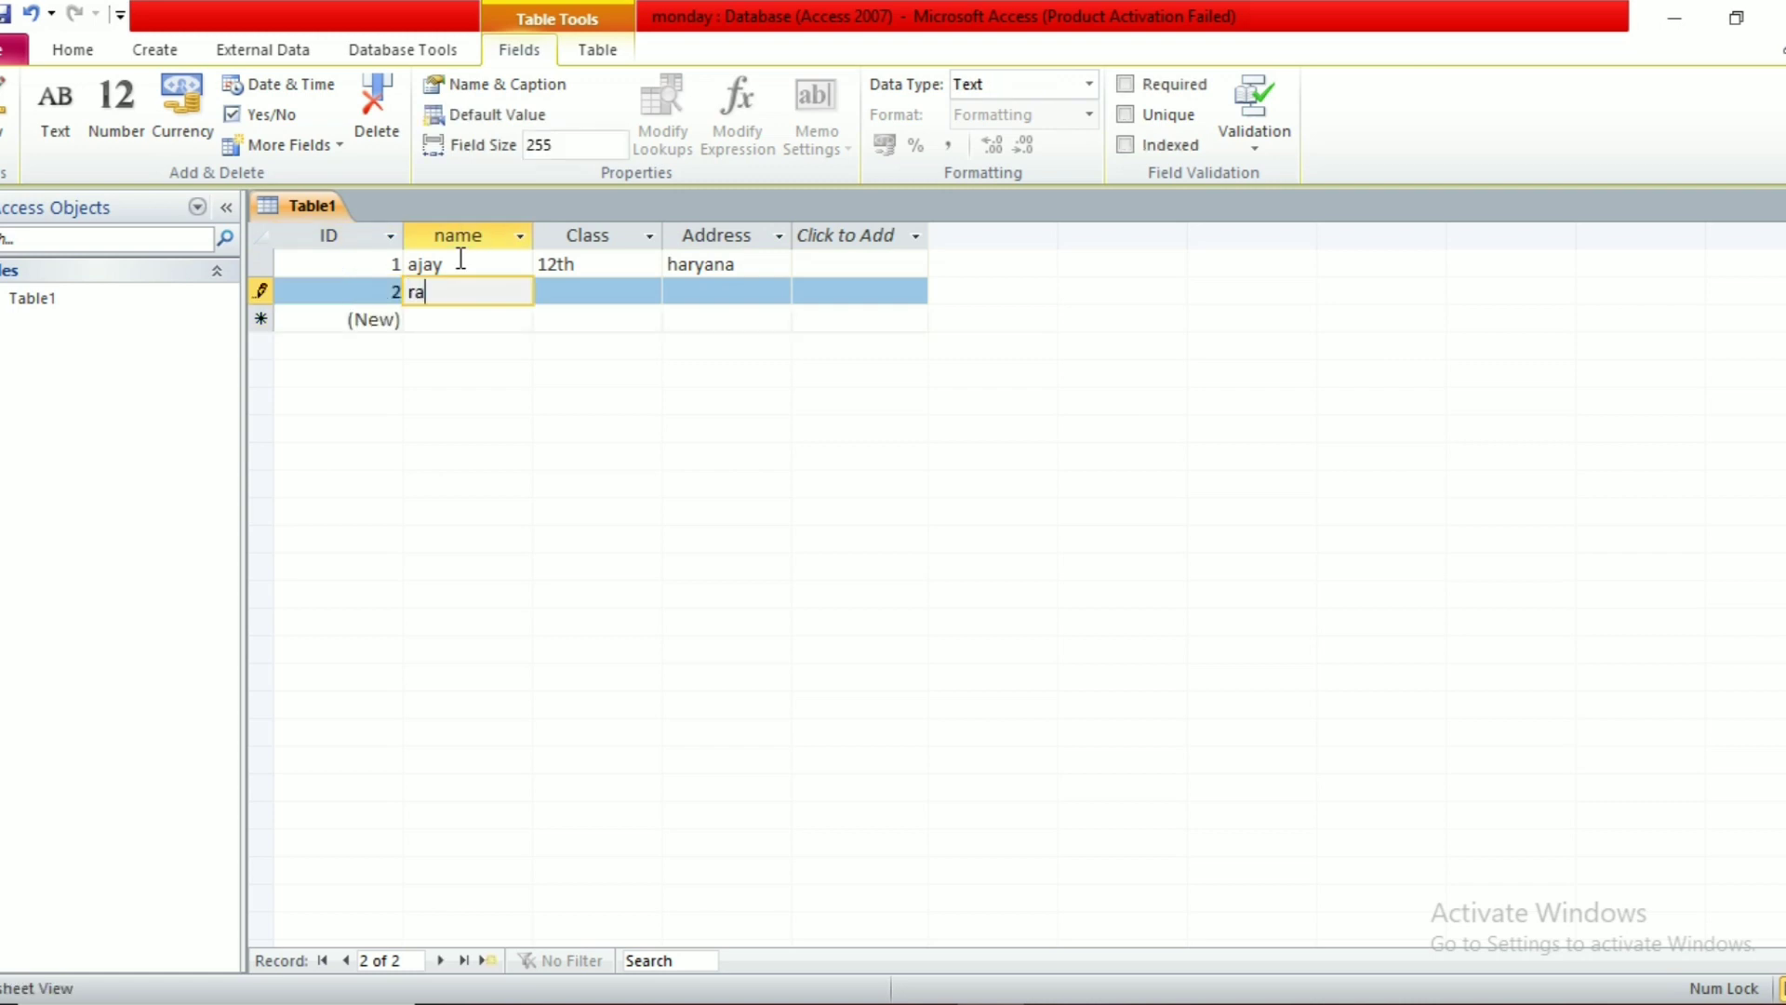
pyautogui.press('Tab')
pyautogui.write('12th')
pyautogui.press('Tab')
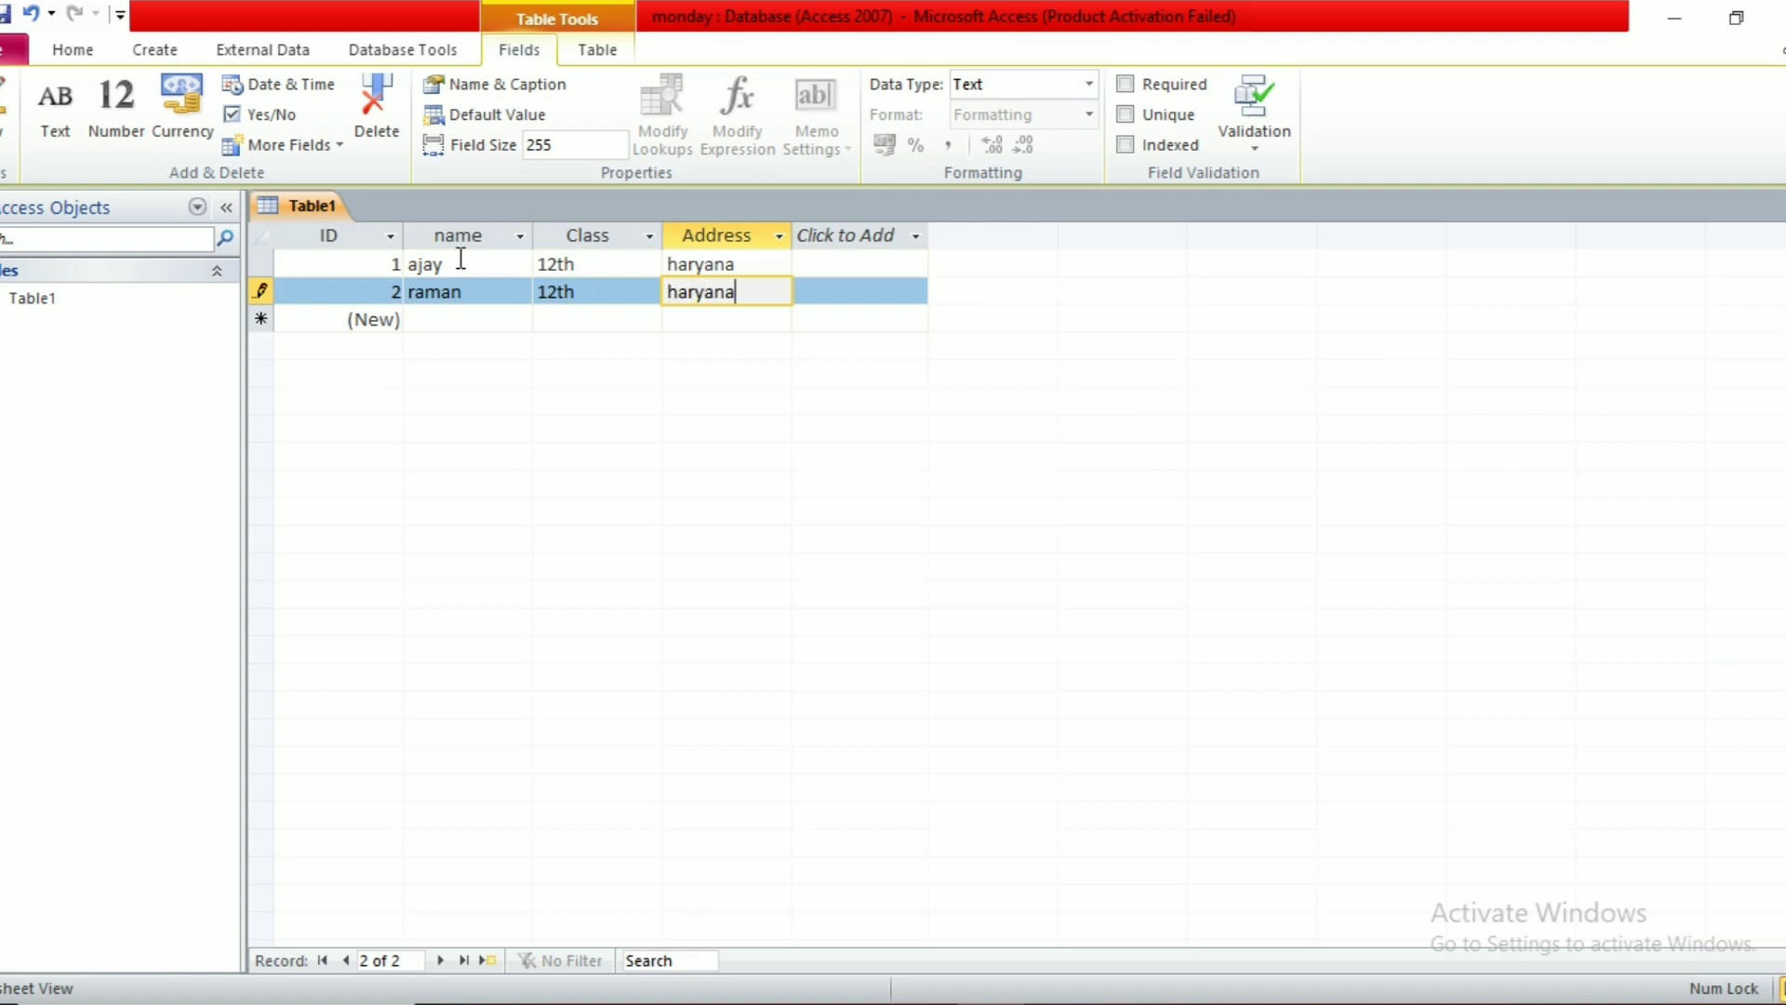
pyautogui.press('Tab')
# Step: Enter the third and fourth student records with class 12th and address haryana
pyautogui.press('Tab')
pyautogui.write('kajal')
pyautogui.press('Tab')
pyautogui.write('12t')
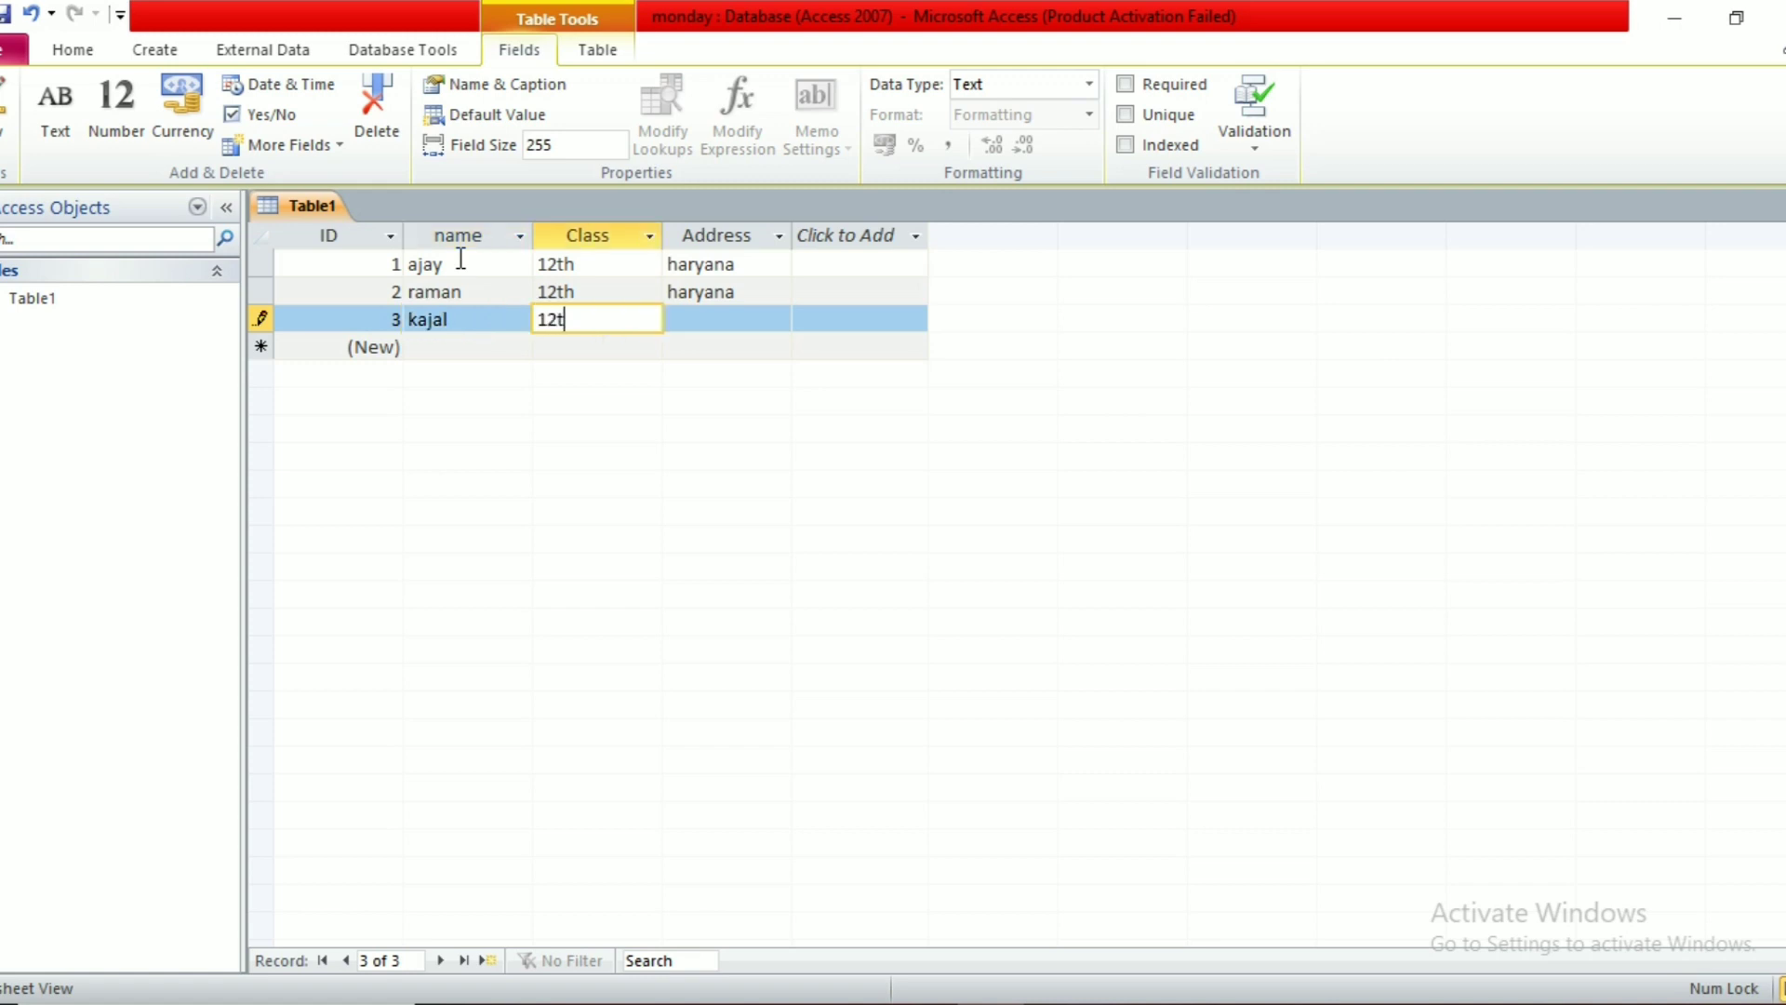
pyautogui.write('h')
pyautogui.press('Tab')
pyautogui.write('haryana')
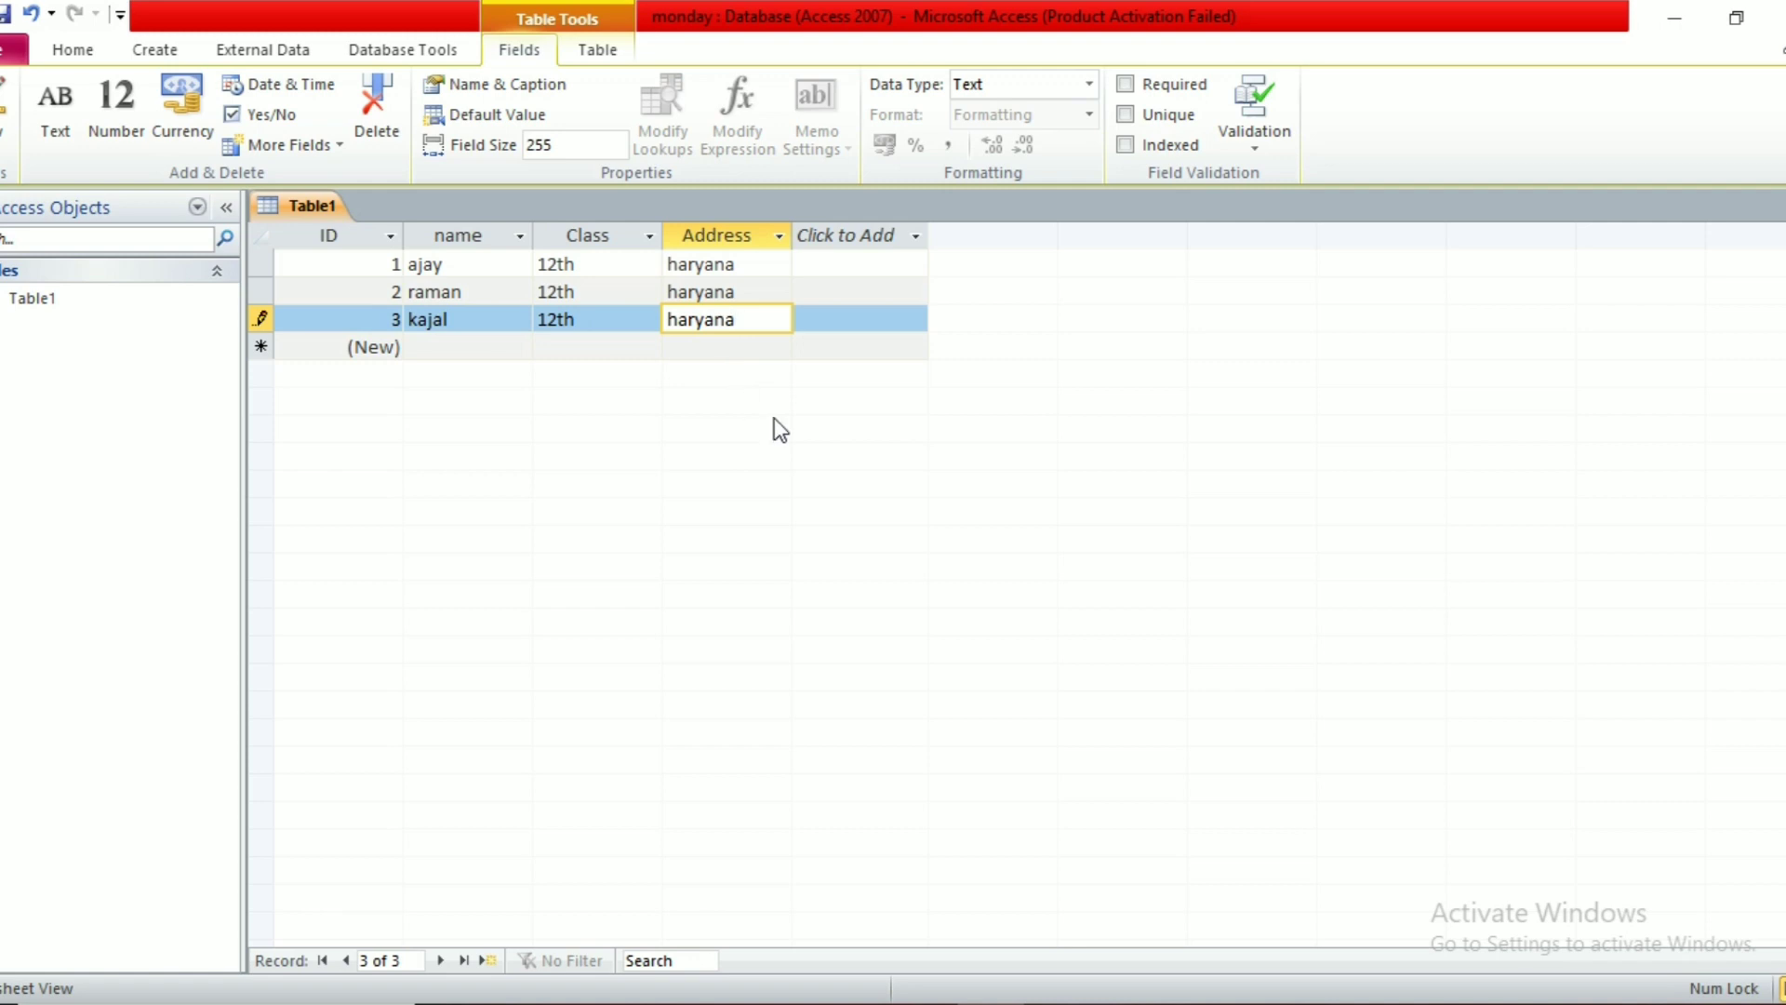
pyautogui.press('Tab')
pyautogui.press('Tab')
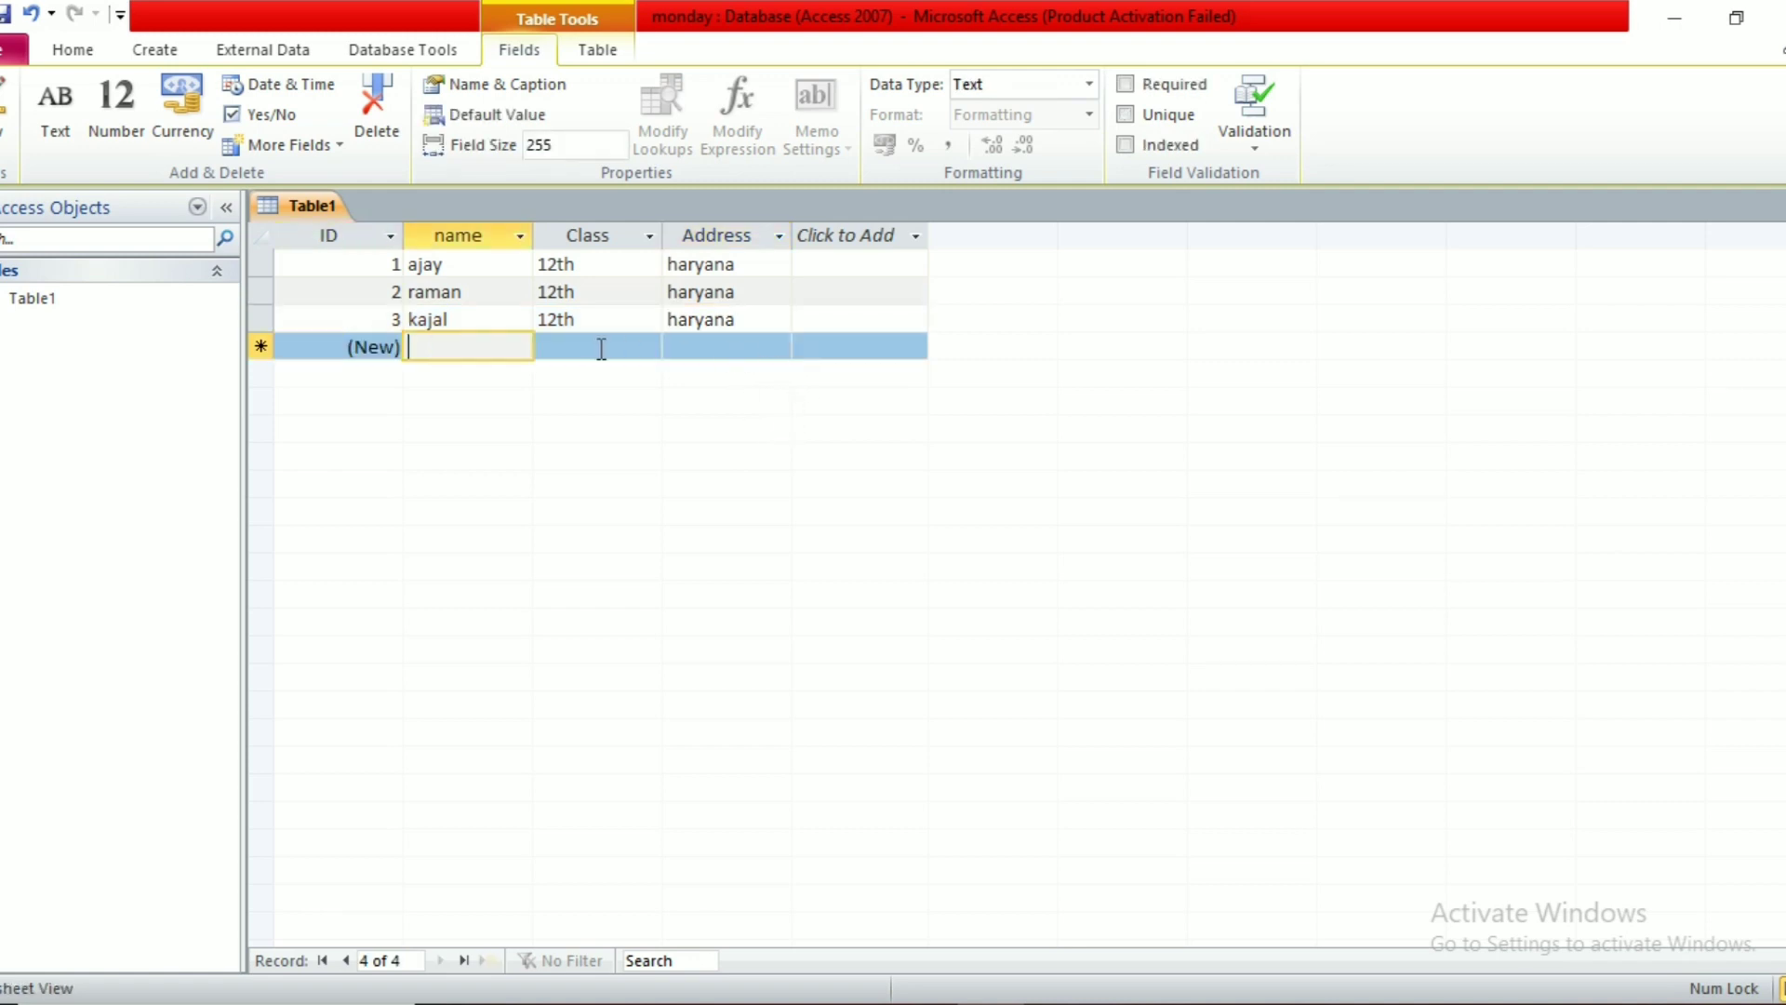
pyautogui.write('karan')
pyautogui.press('Tab')
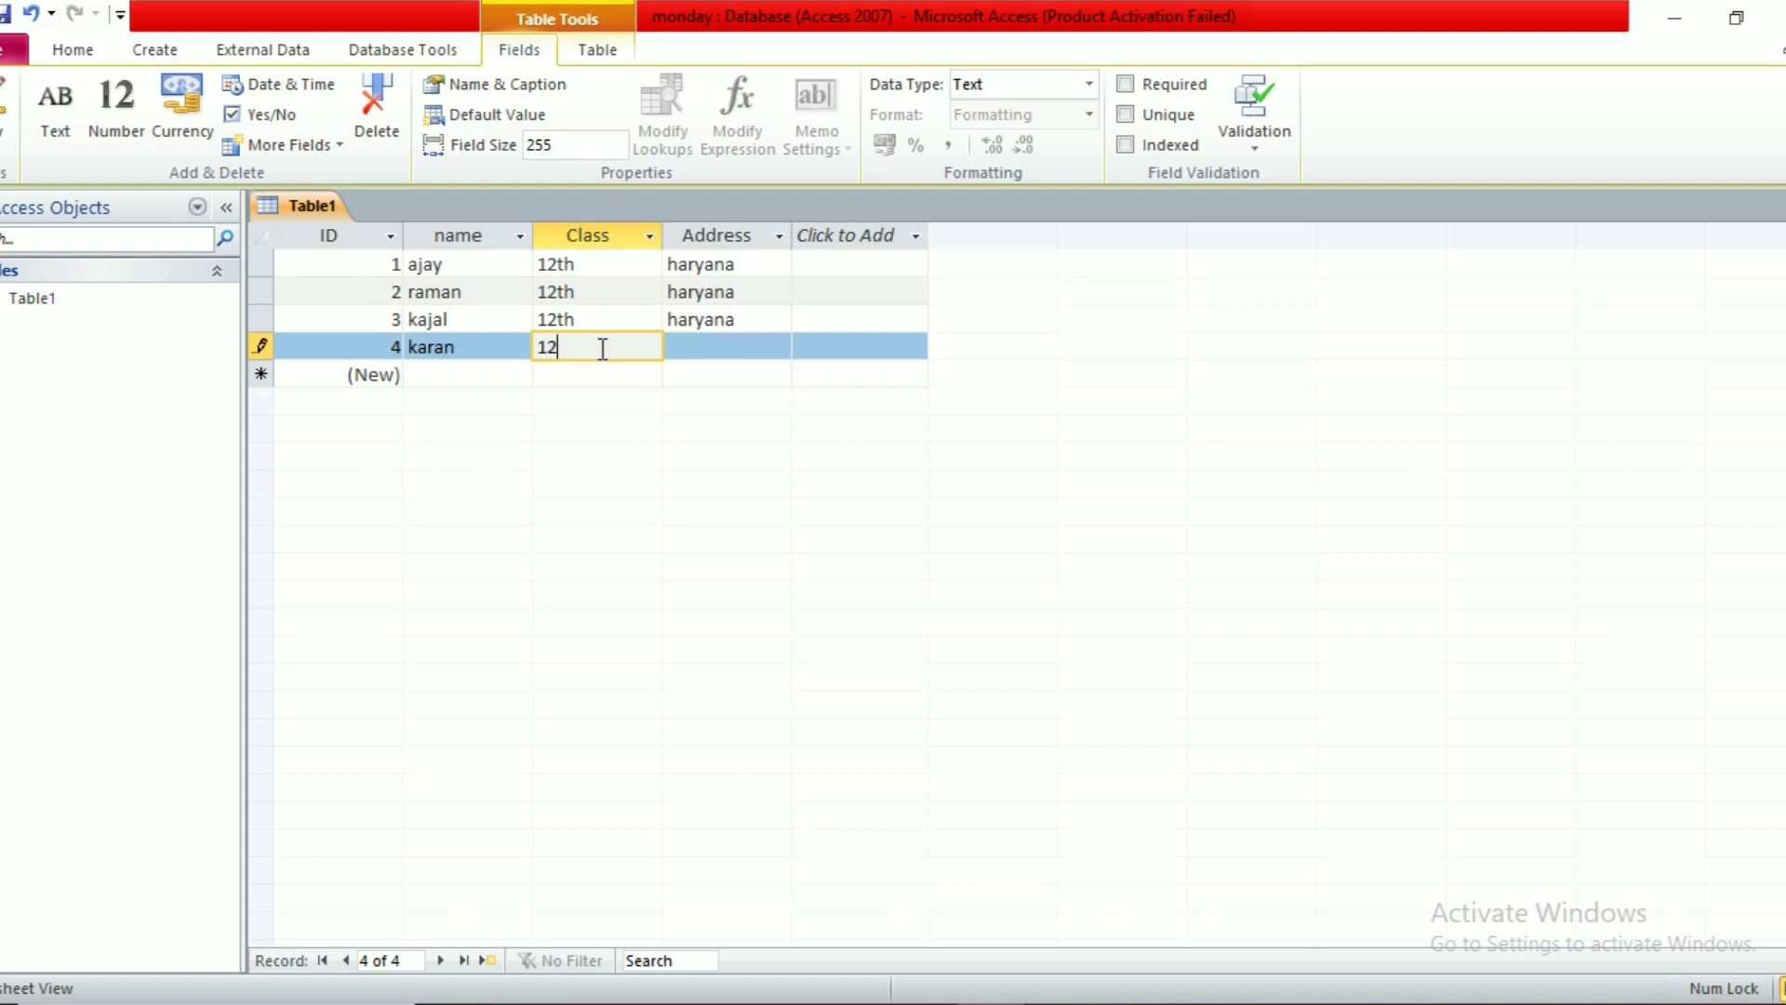
pyautogui.press('Tab')
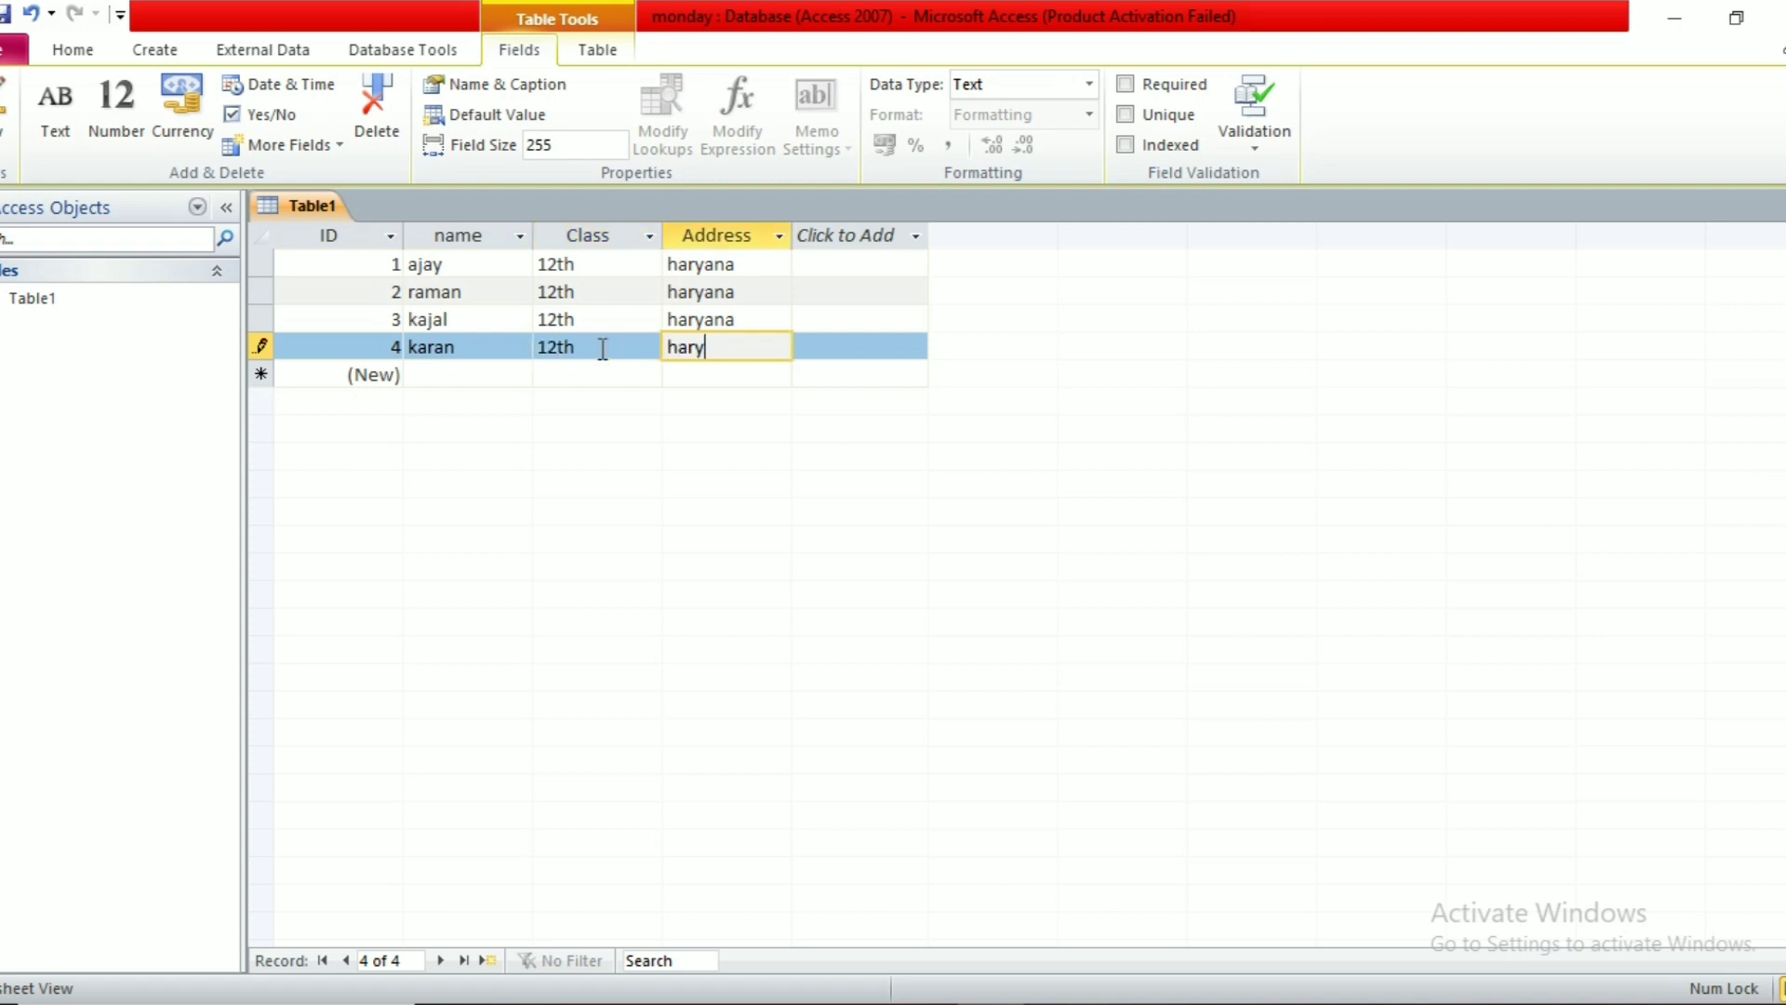
# Step: Save the table as abc and close Access
pyautogui.click(13, 54)
pyautogui.click(18, 93)
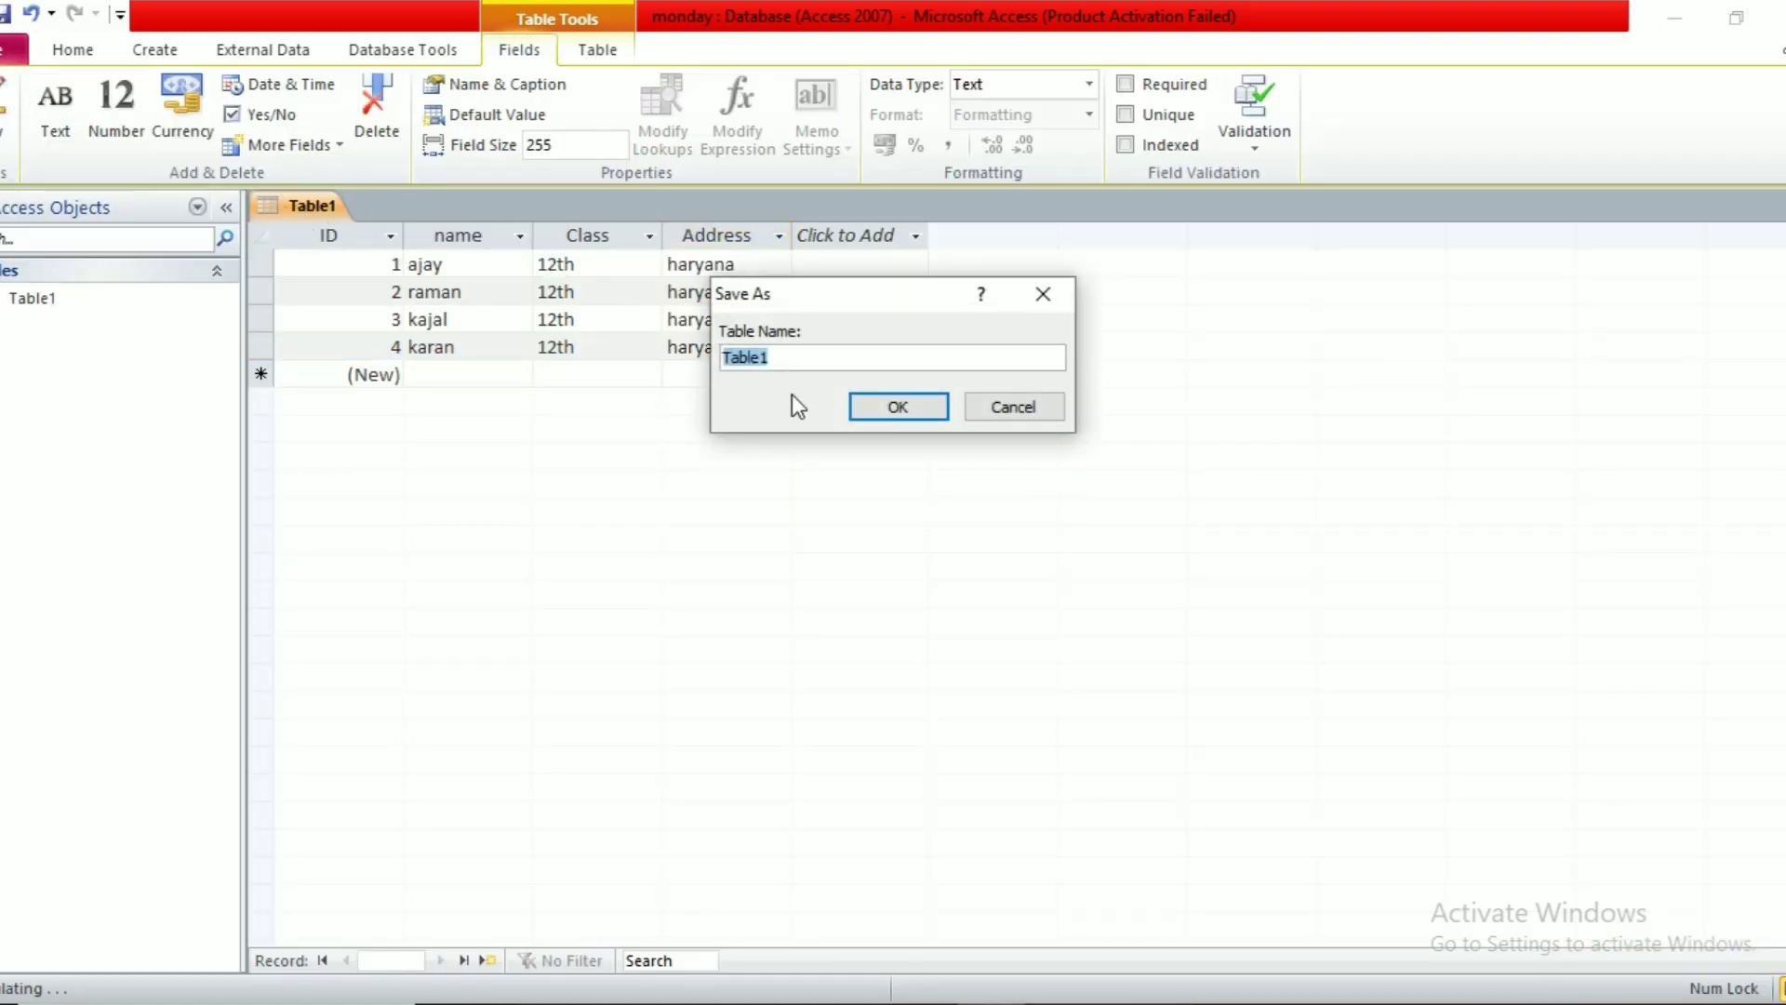
pyautogui.write('q')
pyautogui.click(864, 407)
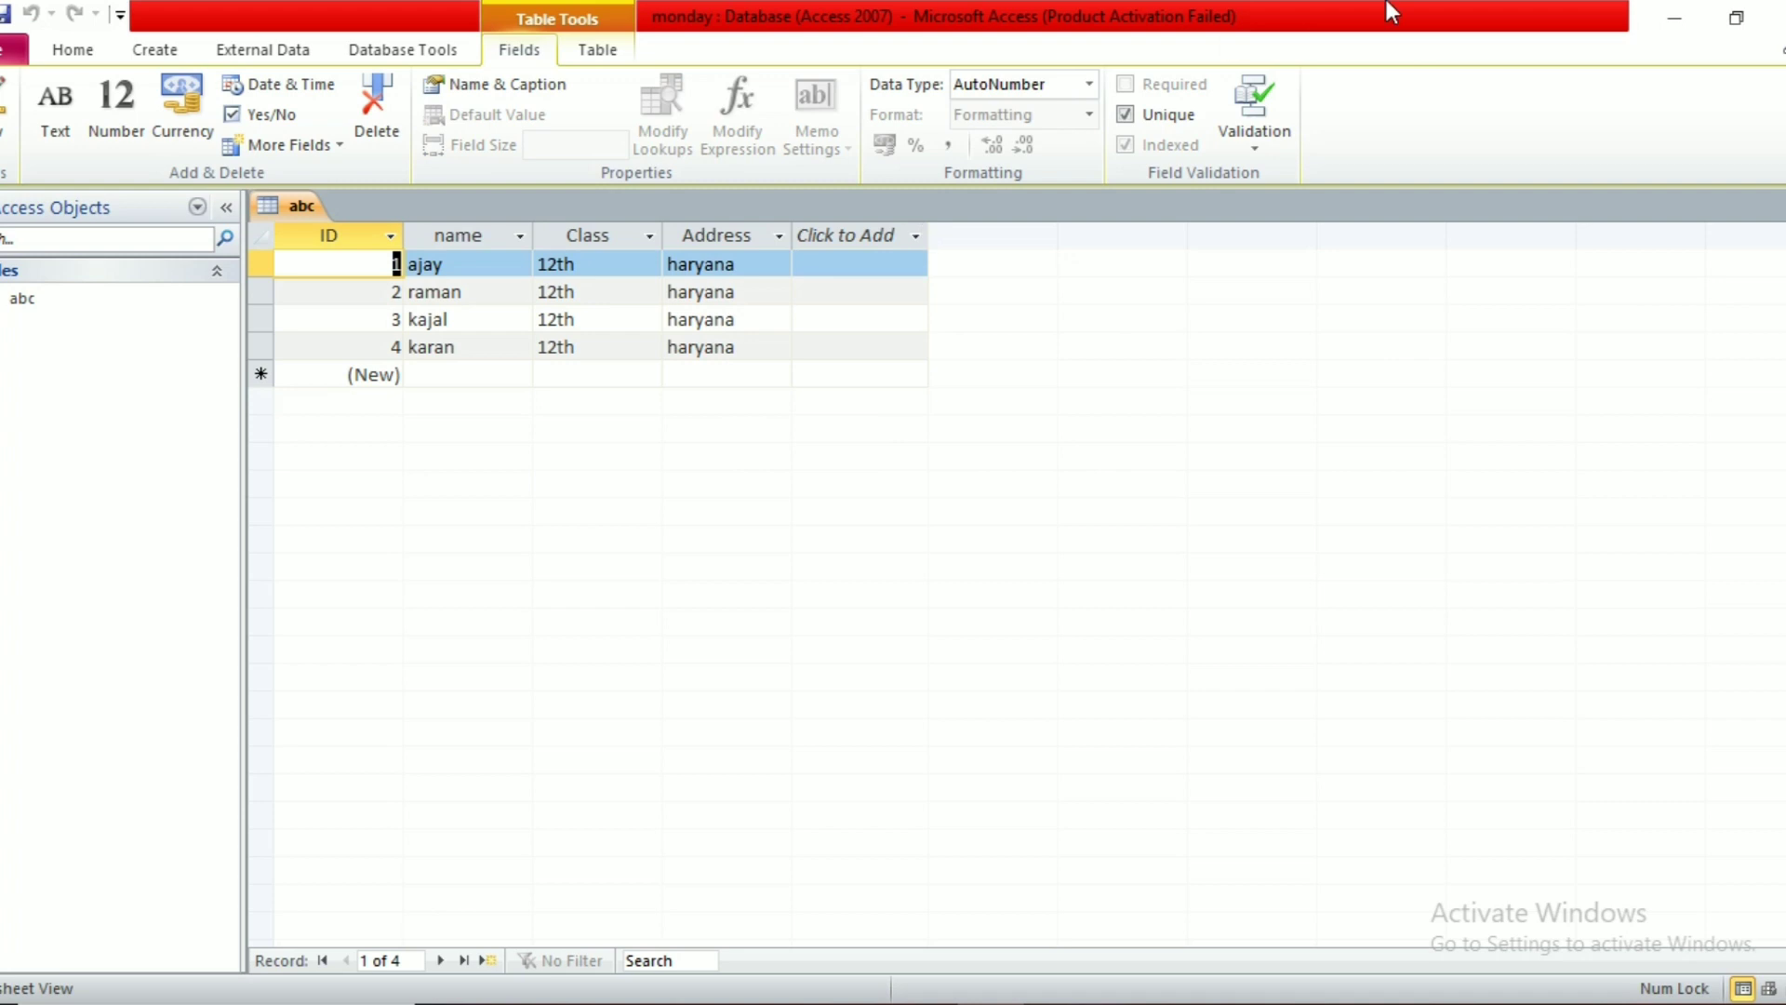
pyautogui.click(1780, 17)
pyautogui.click(1137, 735)
pyautogui.click(909, 731)
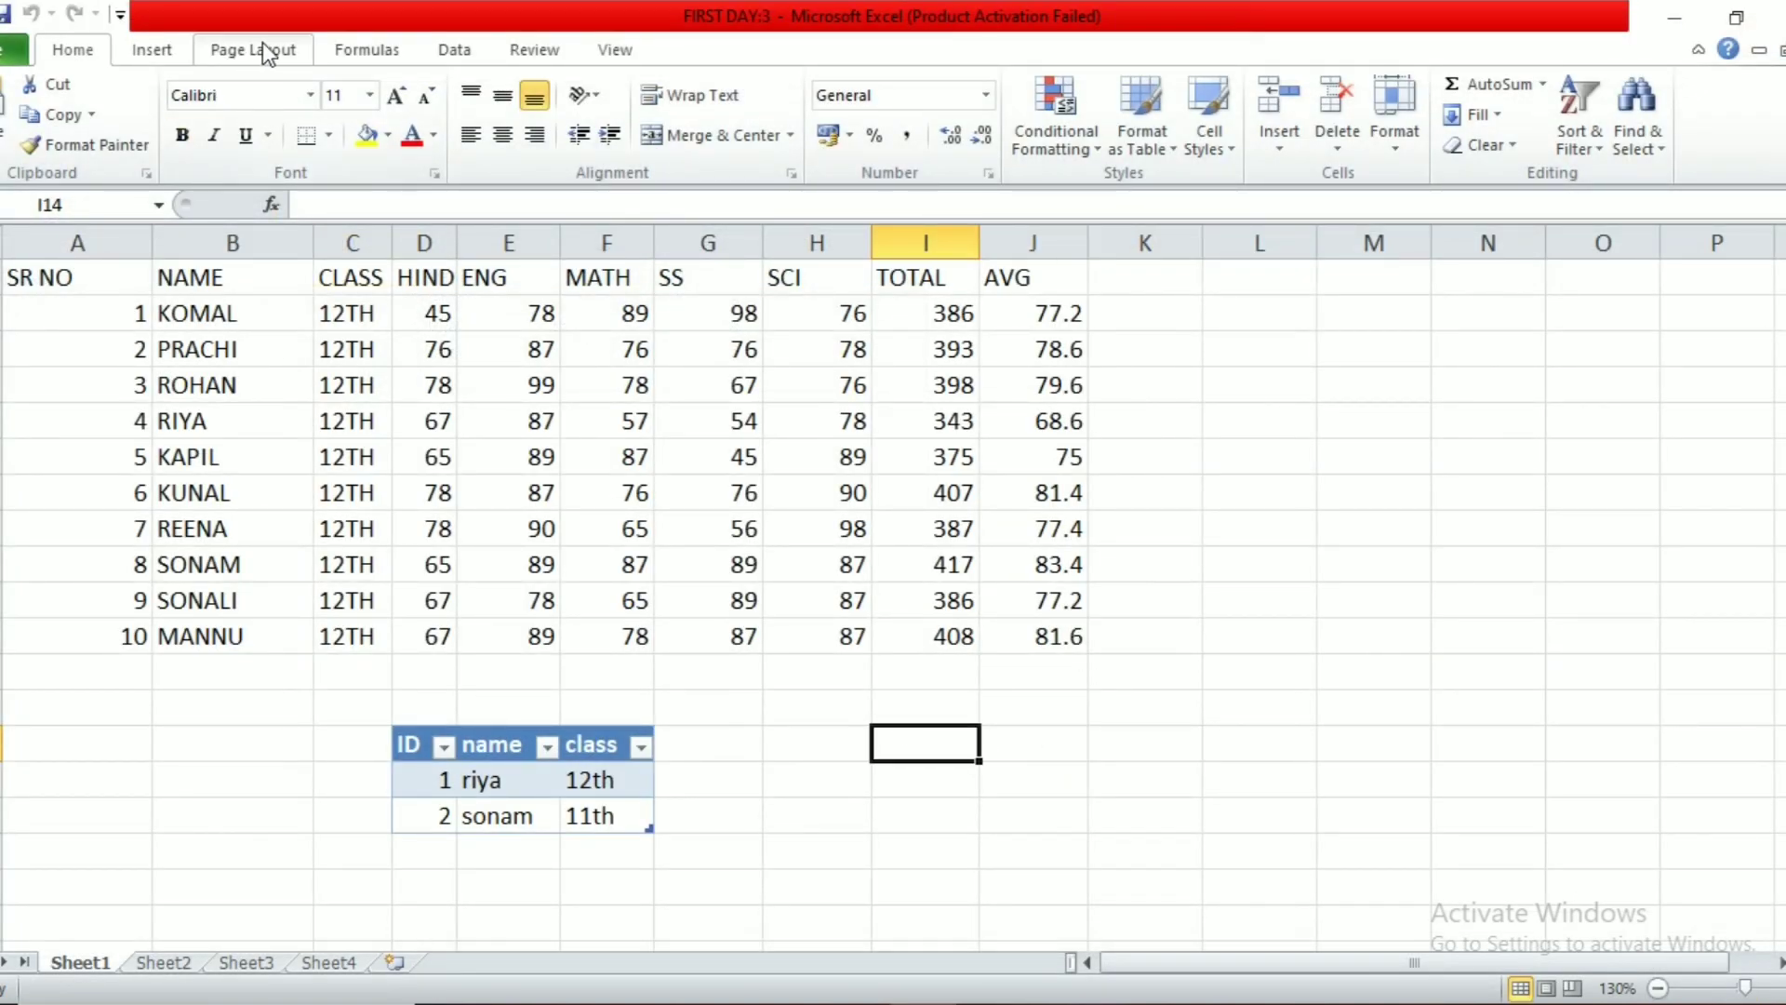
# Step: Import the monday database's four-record ID/name/Class/Address table into the sheet below the marks
pyautogui.click(470, 54)
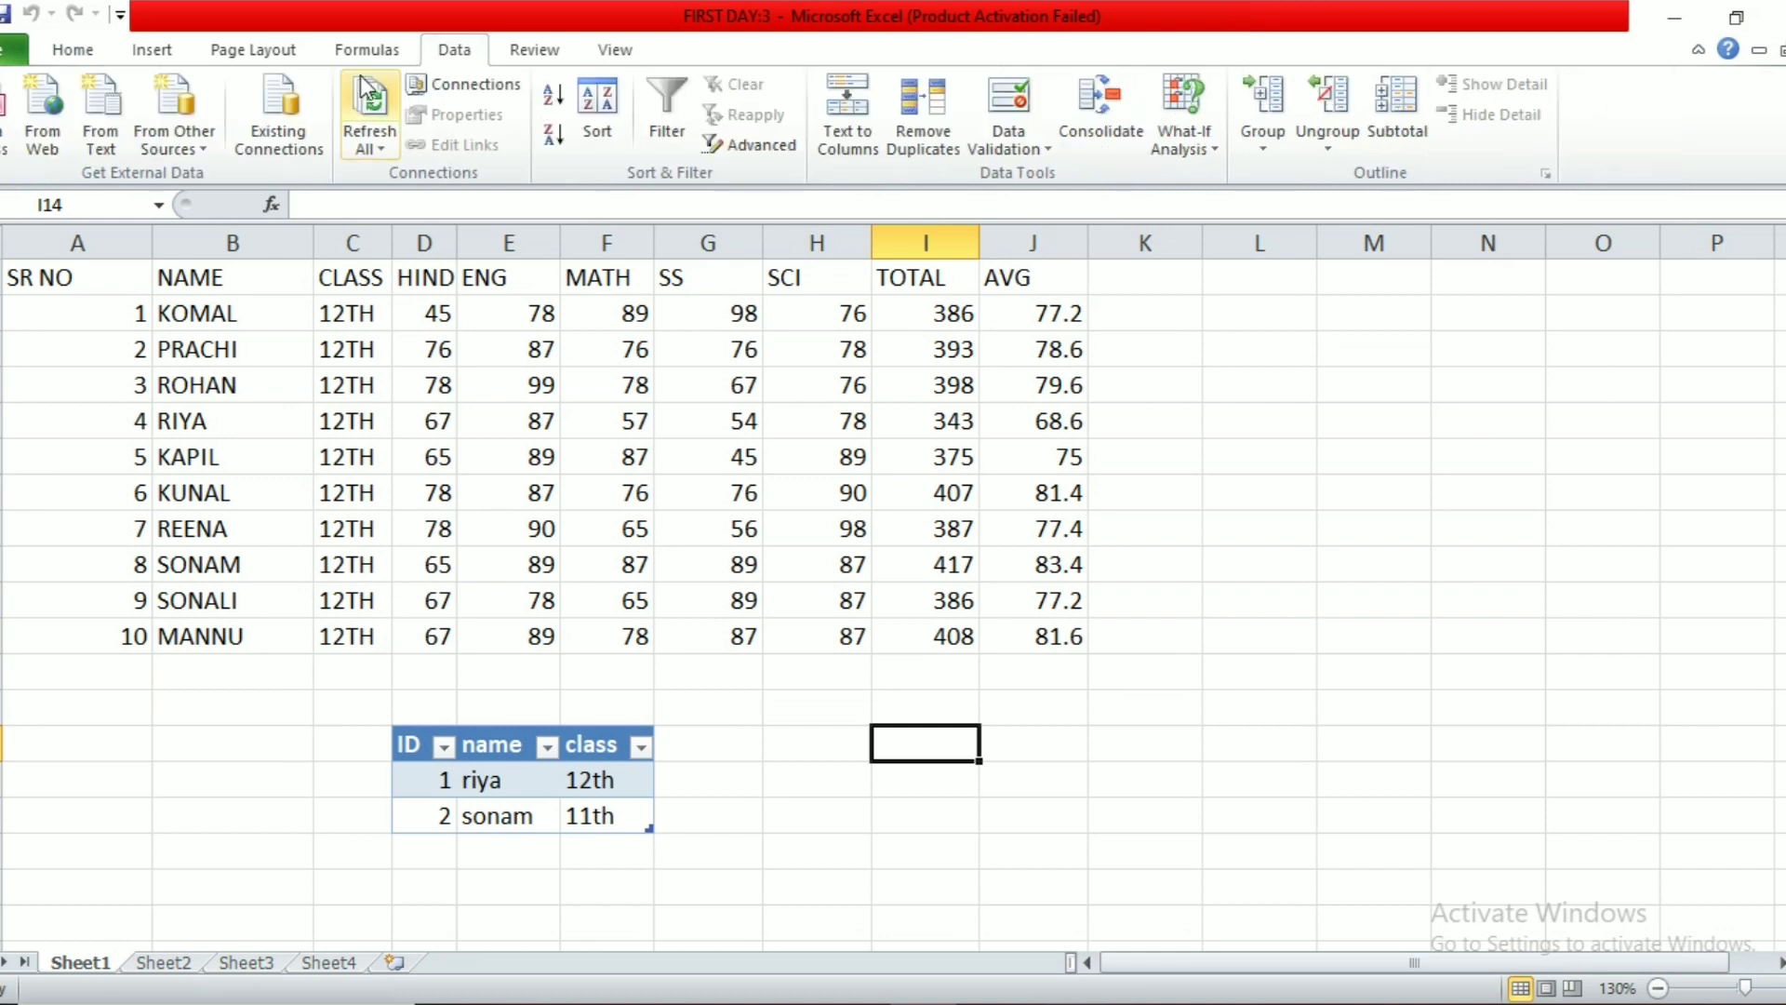
pyautogui.click(7, 145)
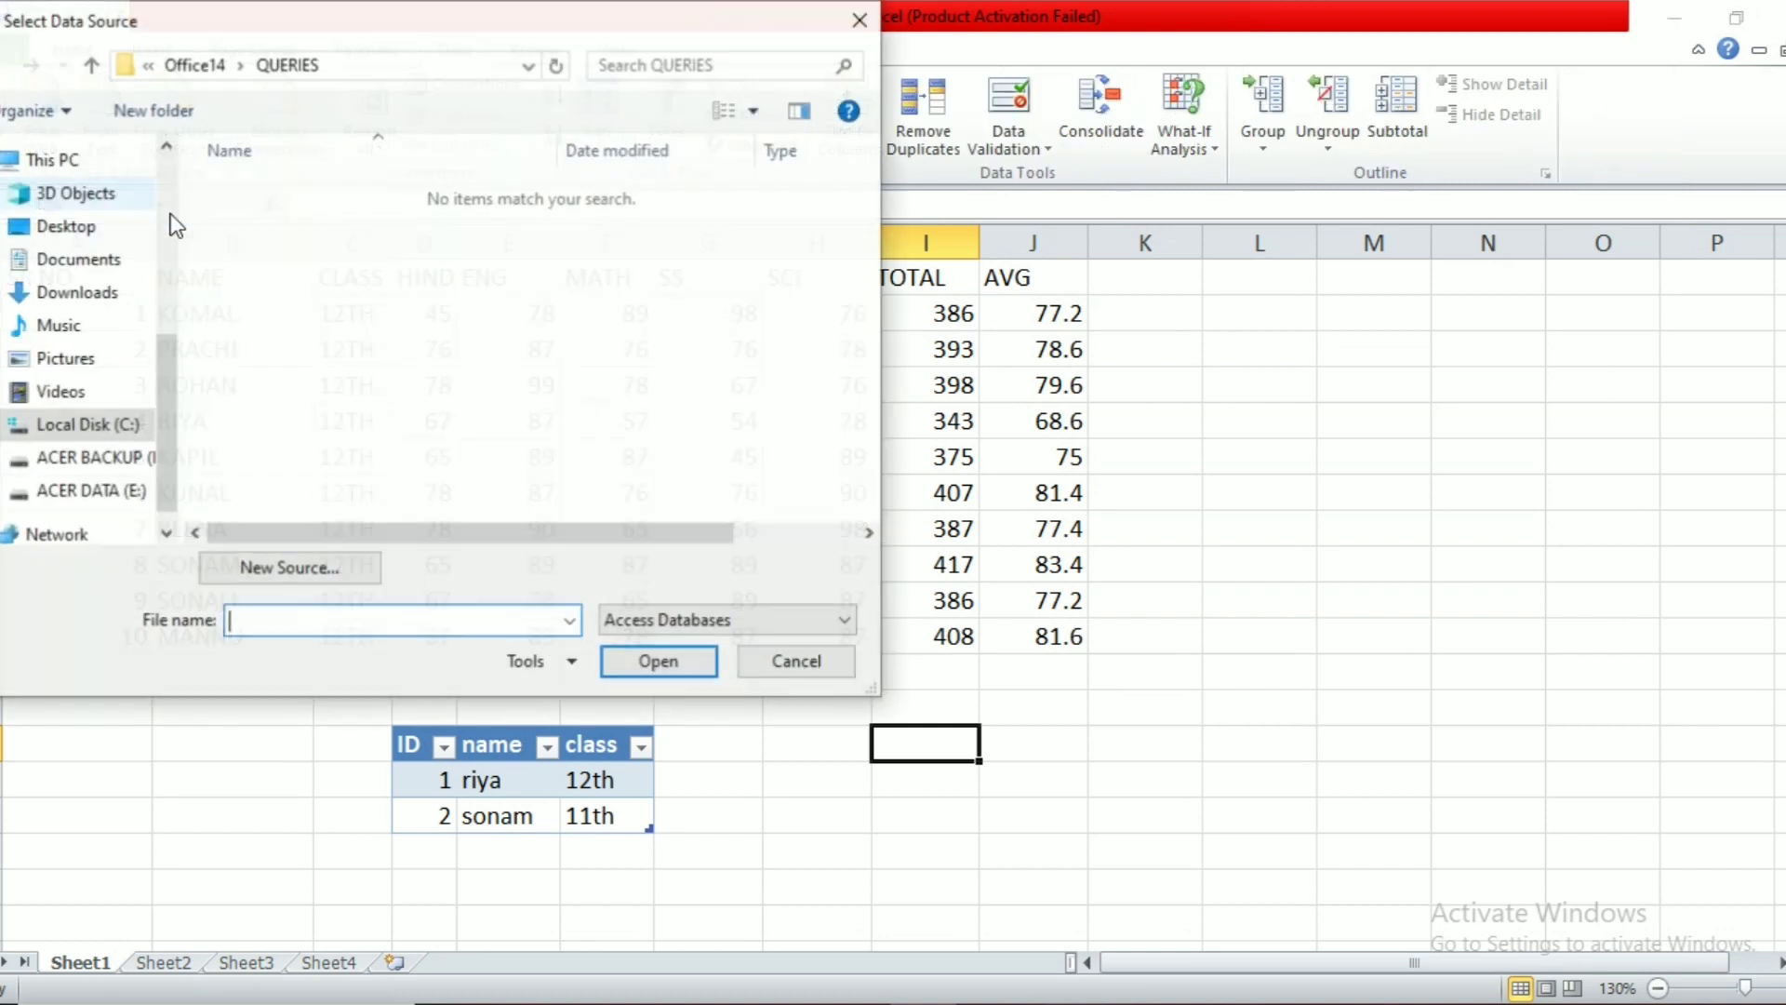
pyautogui.click(125, 261)
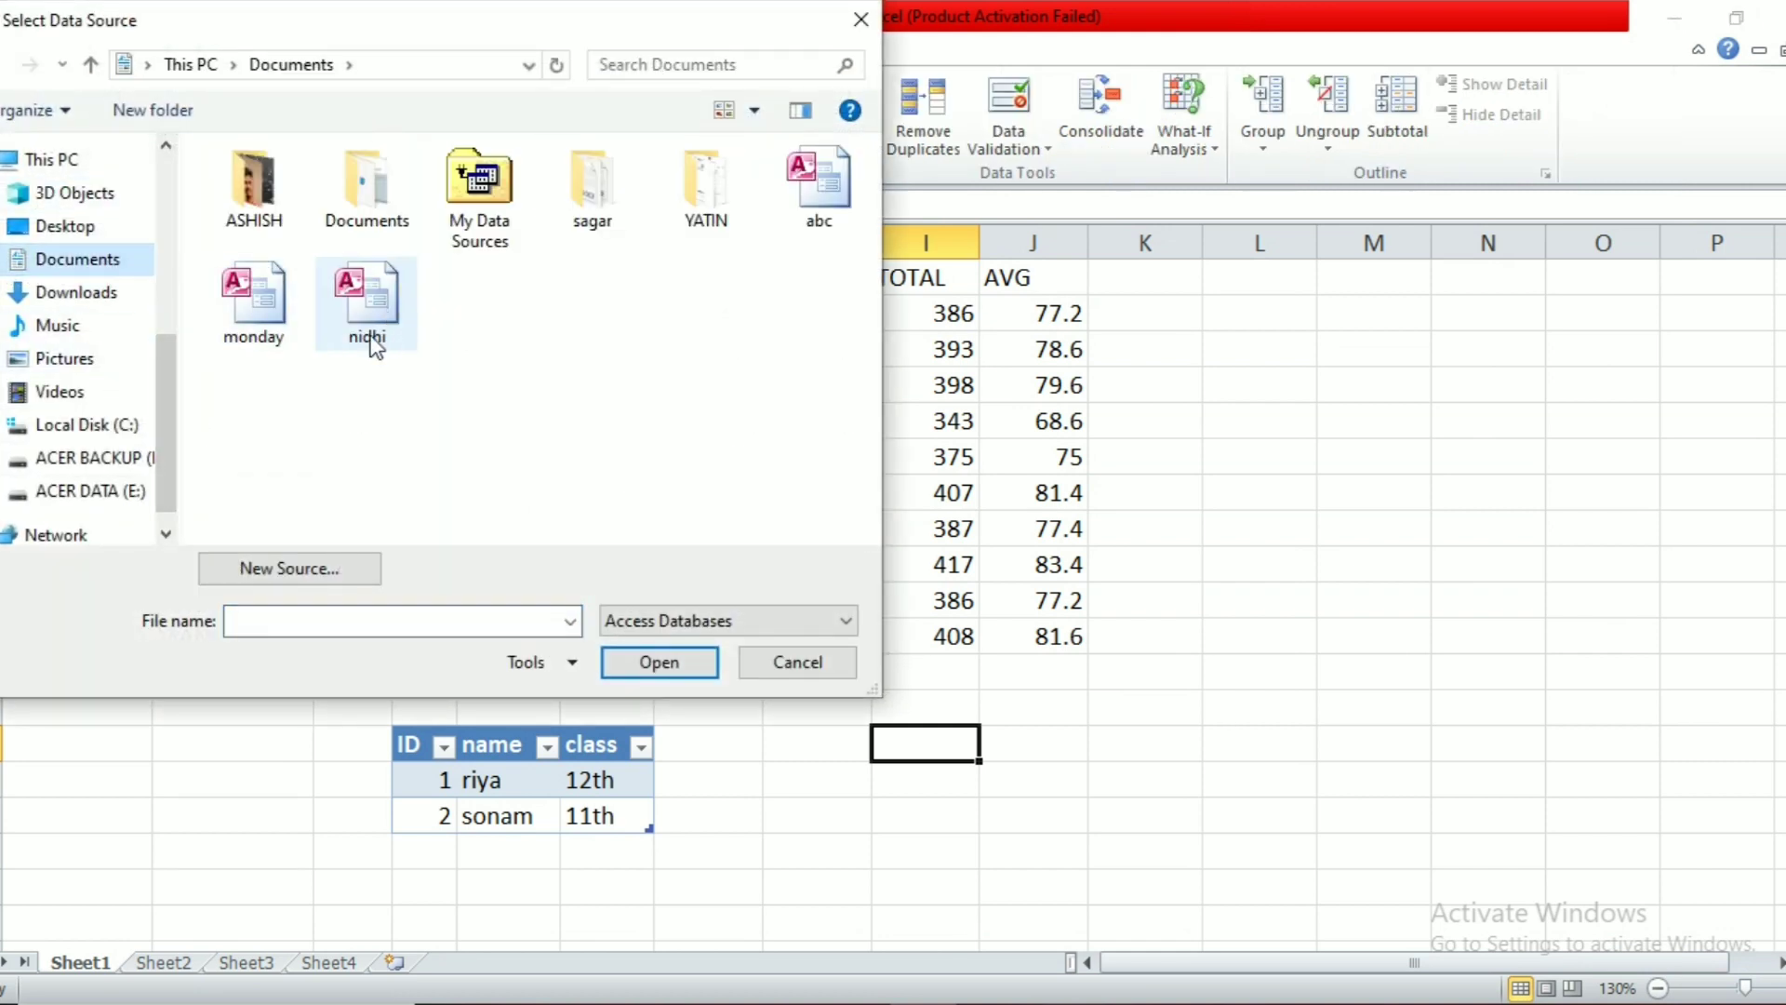
pyautogui.click(265, 320)
pyautogui.click(672, 661)
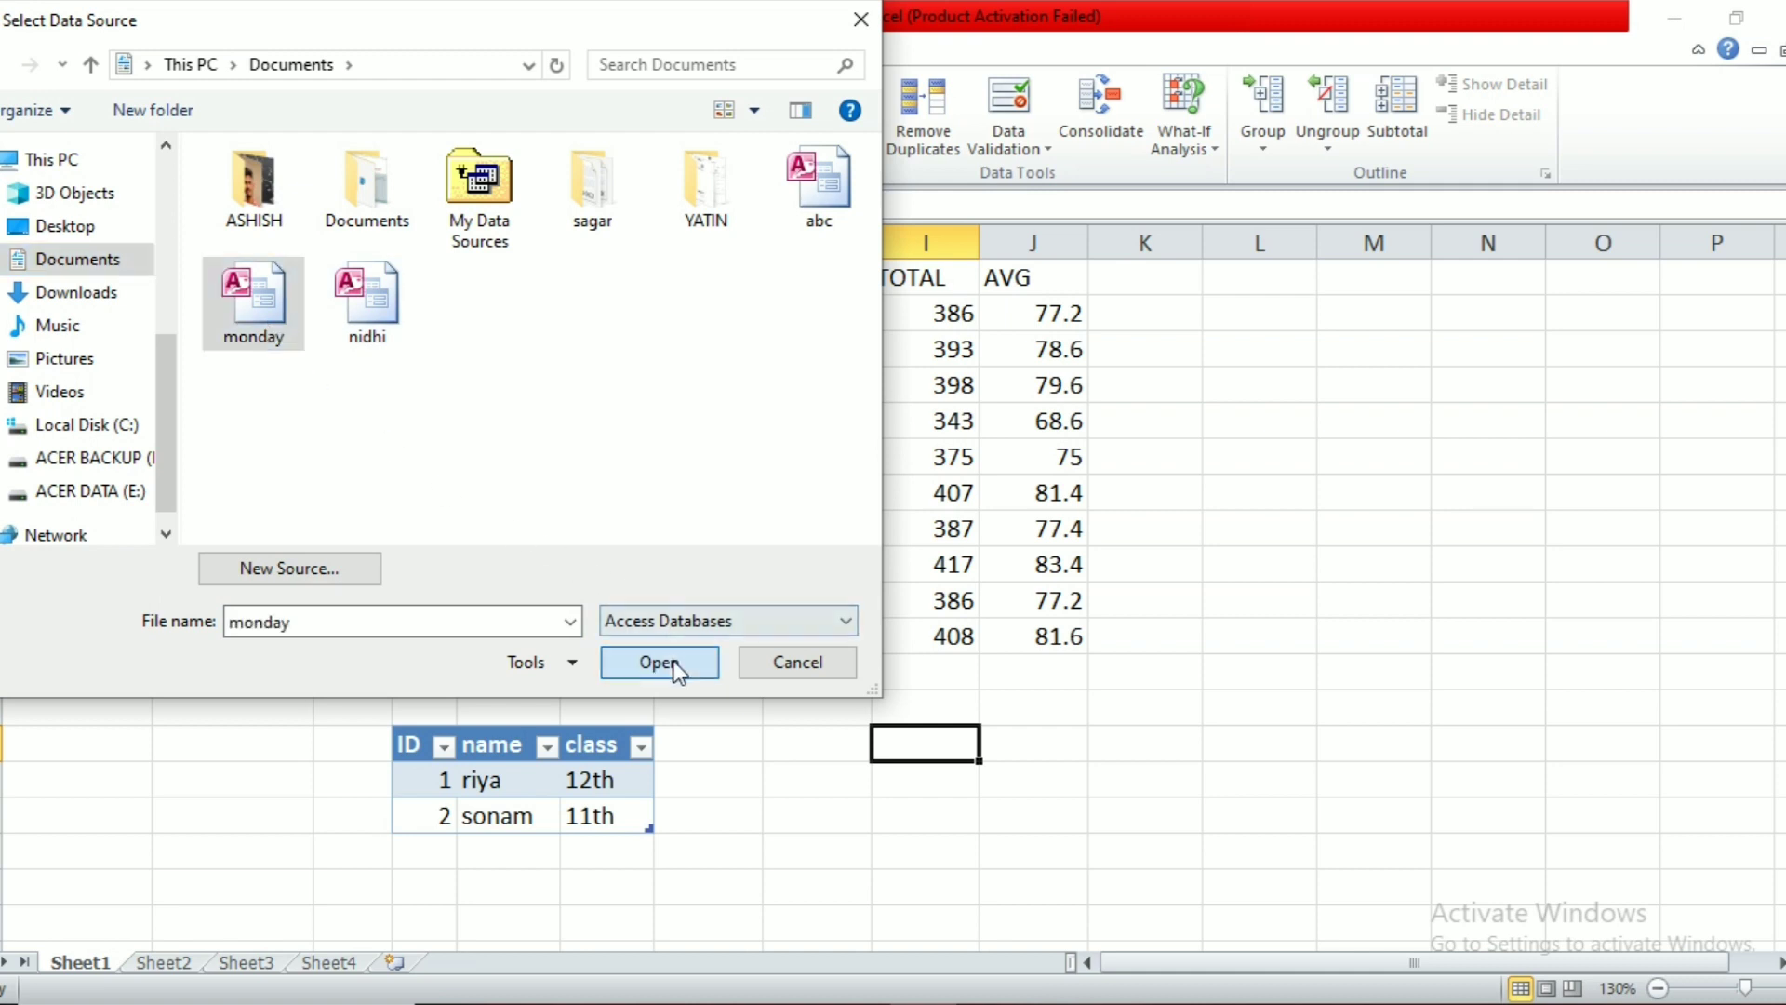
pyautogui.click(1384, 513)
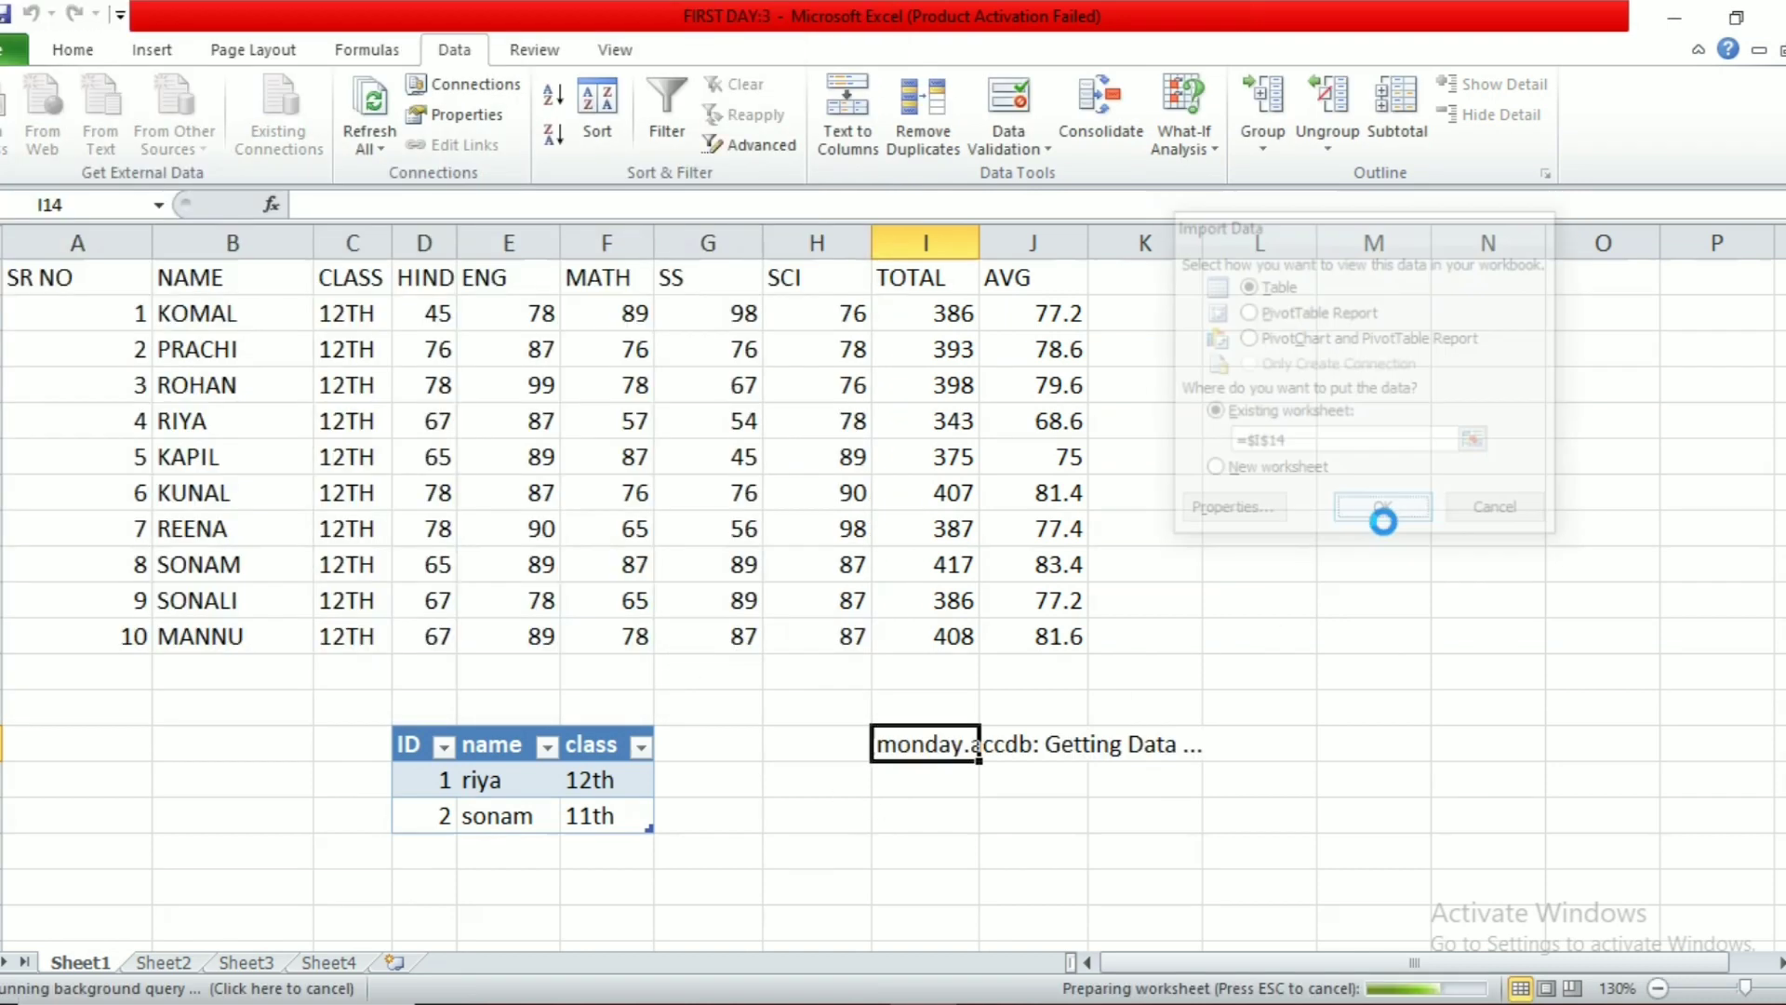
pyautogui.click(1181, 847)
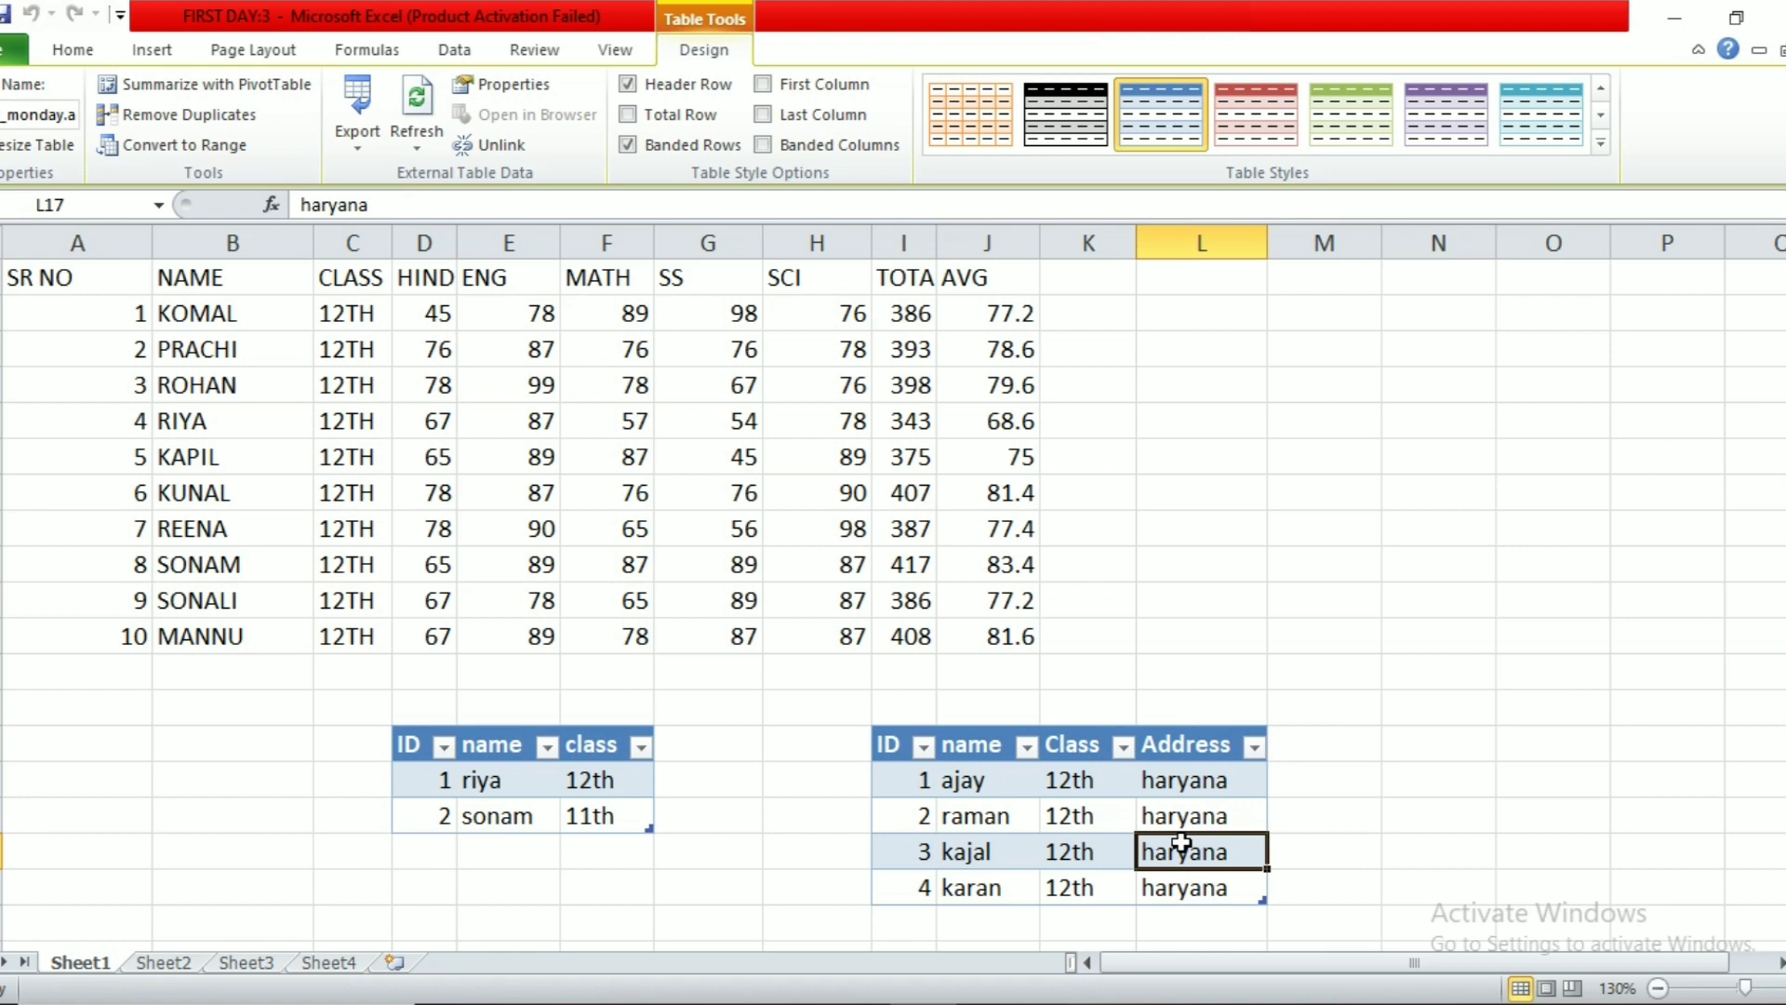
pyautogui.click(468, 54)
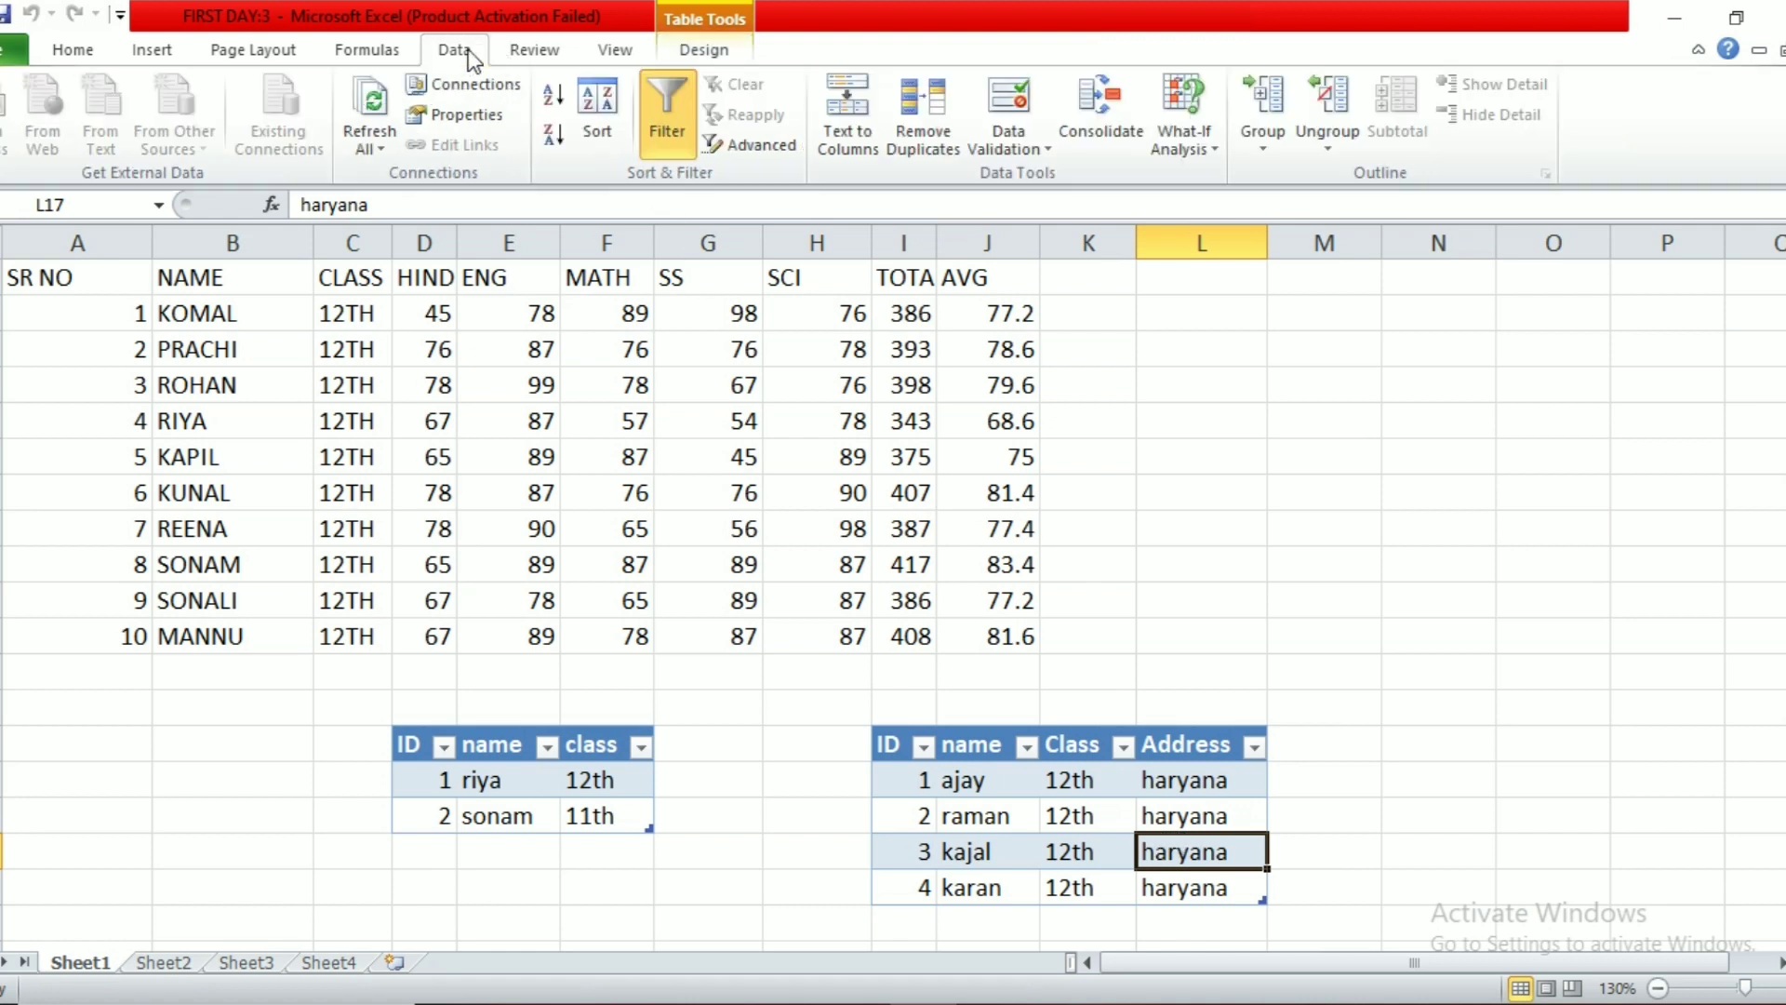
pyautogui.click(1341, 676)
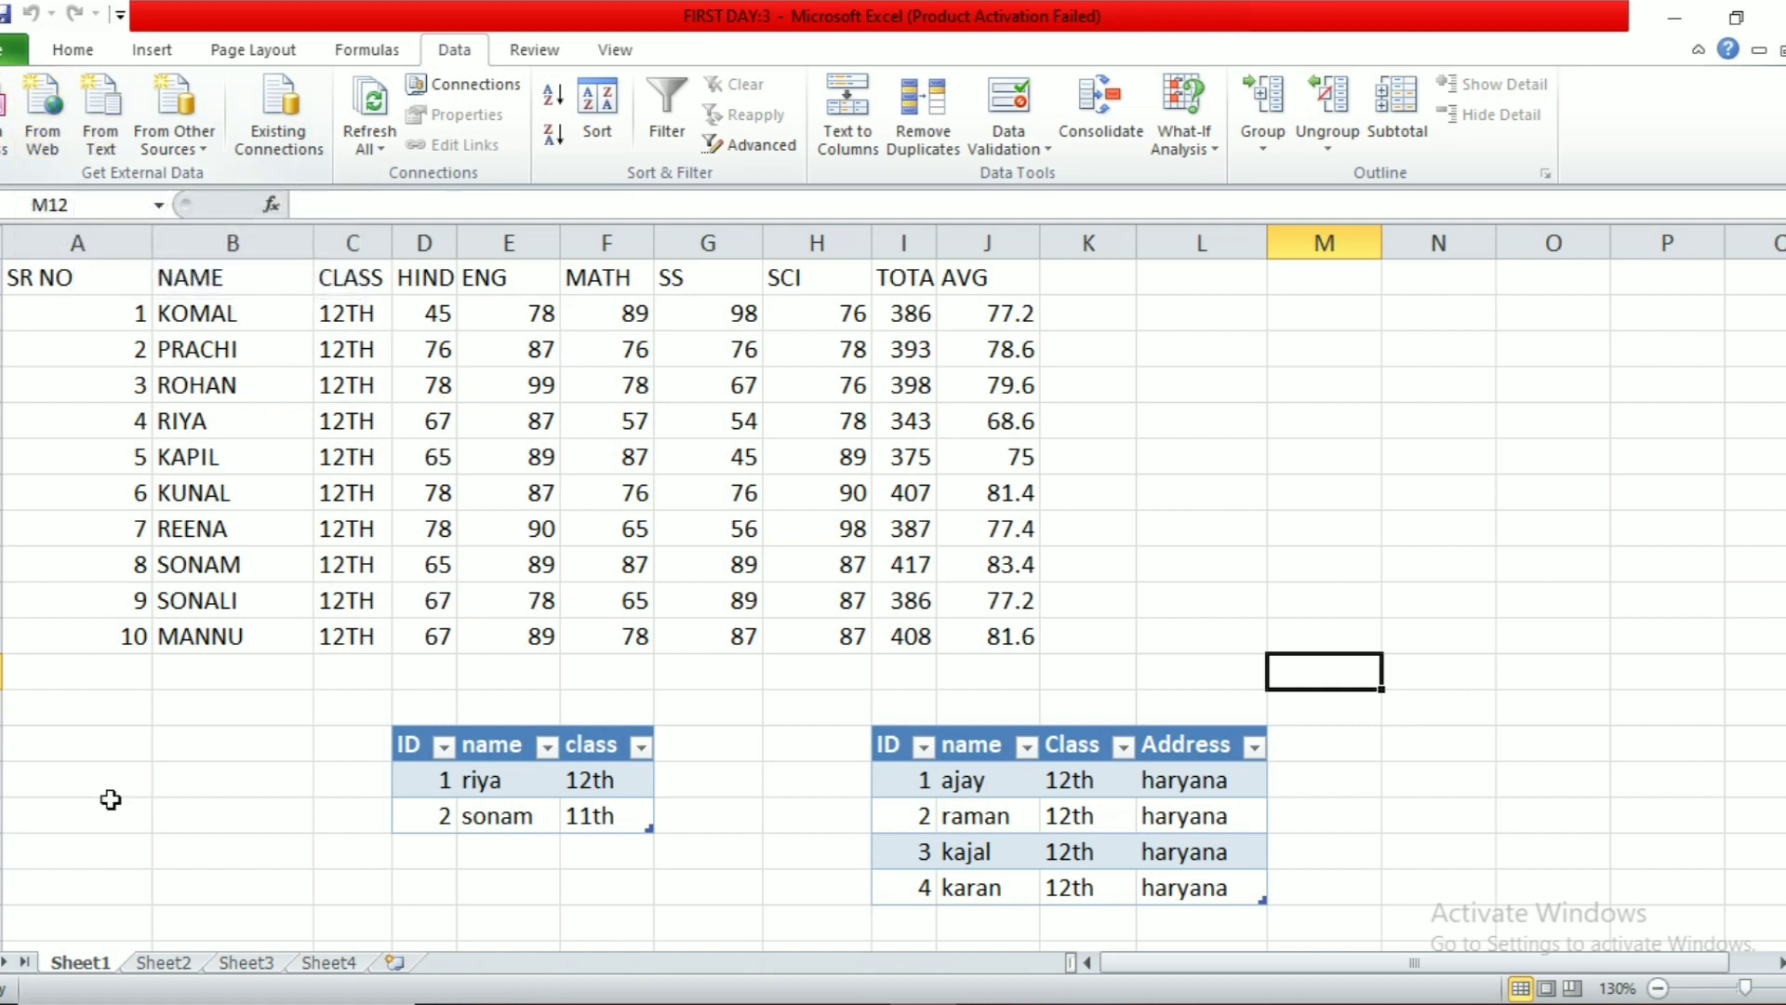
pyautogui.press('super')
# Step: Launch Notepad and type a one-line sentence introducing a name
pyautogui.write('note')
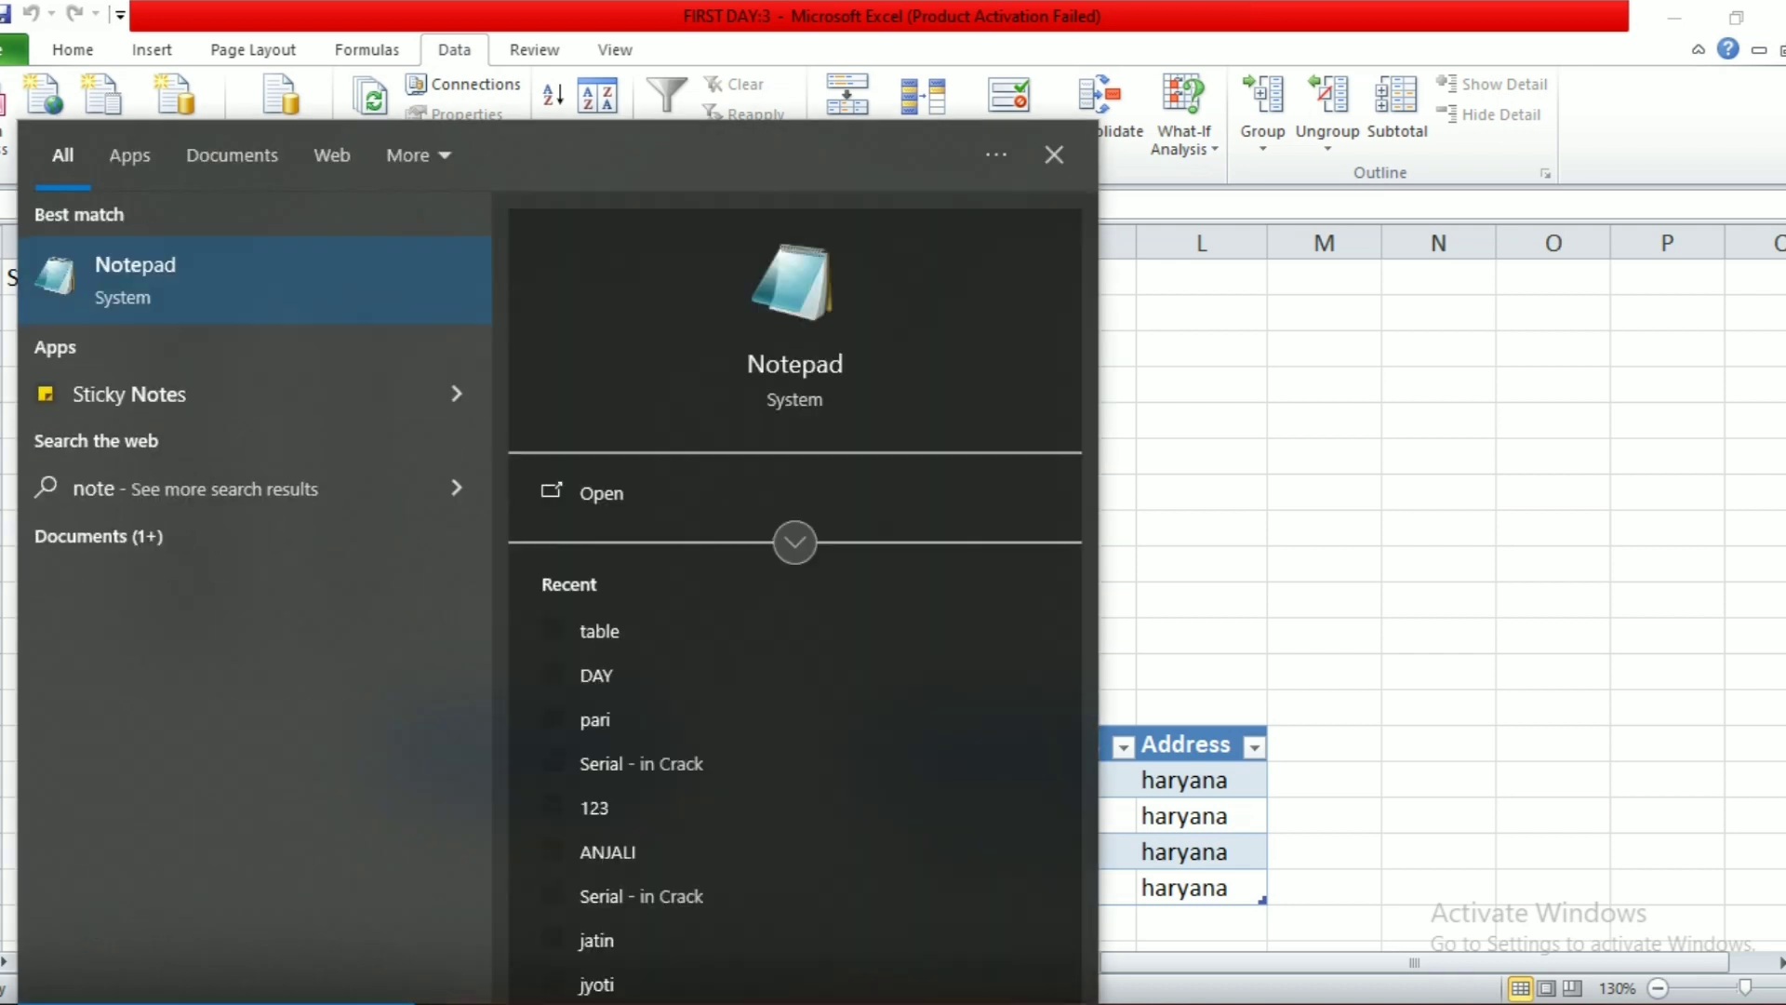
pyautogui.click(205, 310)
pyautogui.write('my name is')
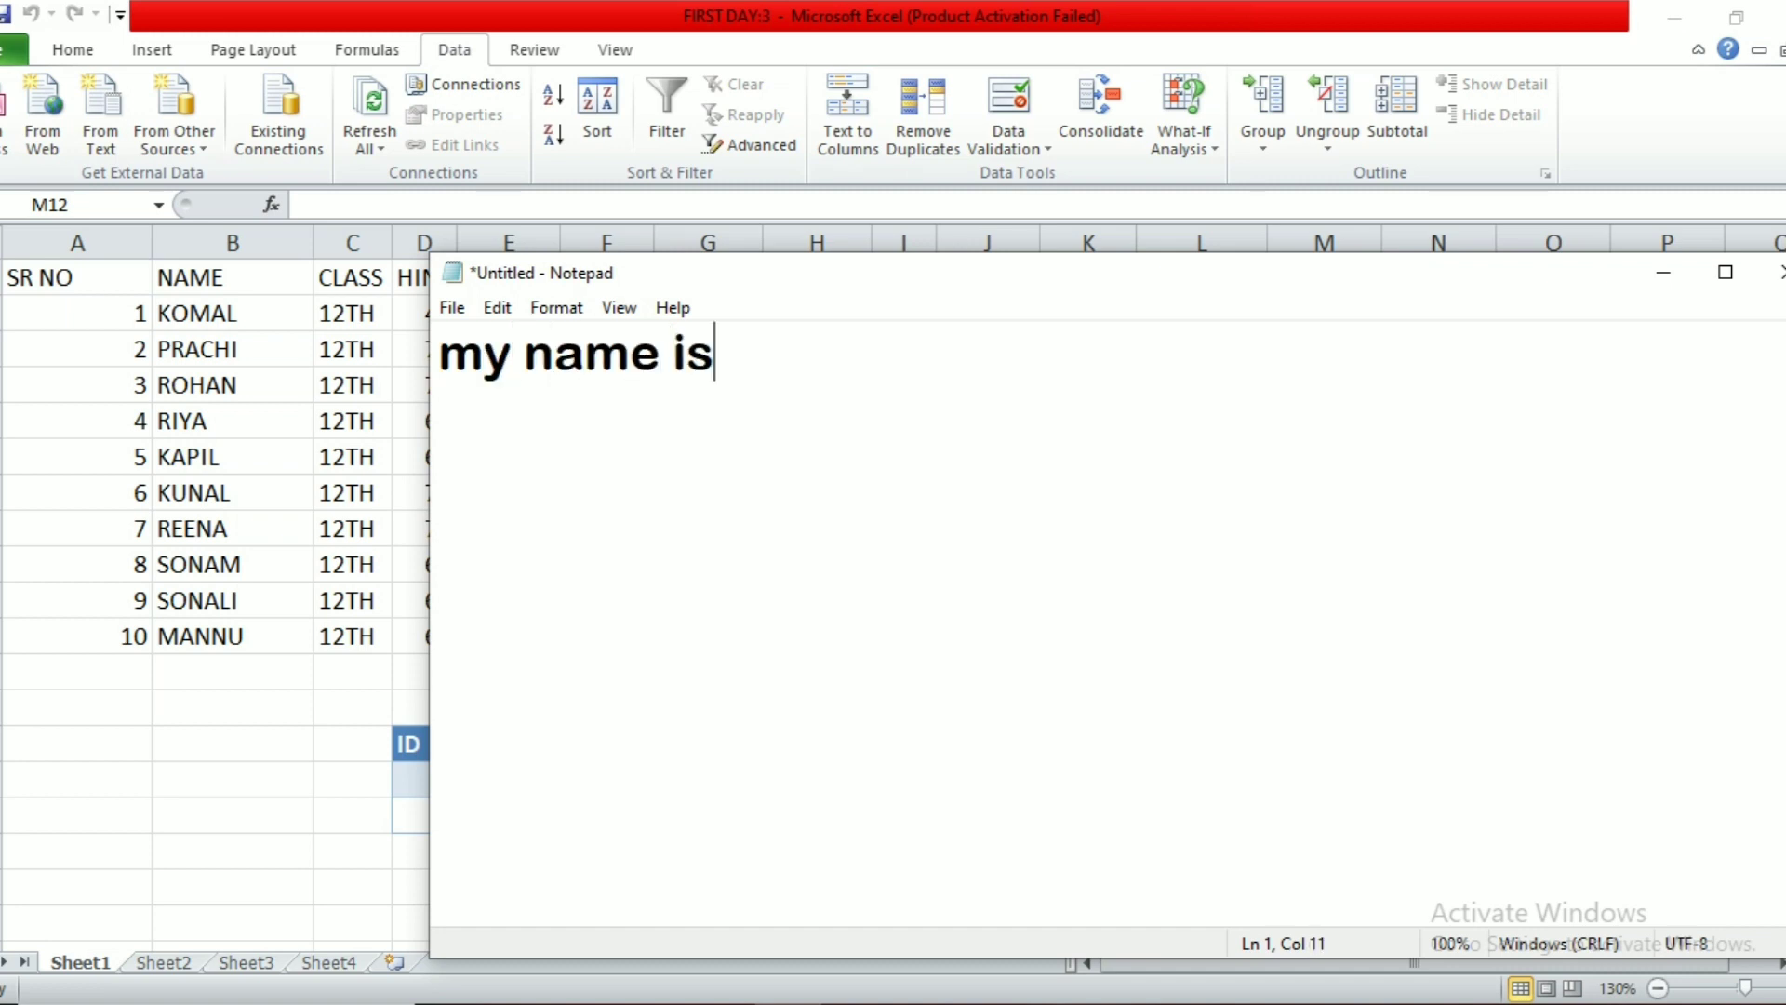
pyautogui.write(' karn')
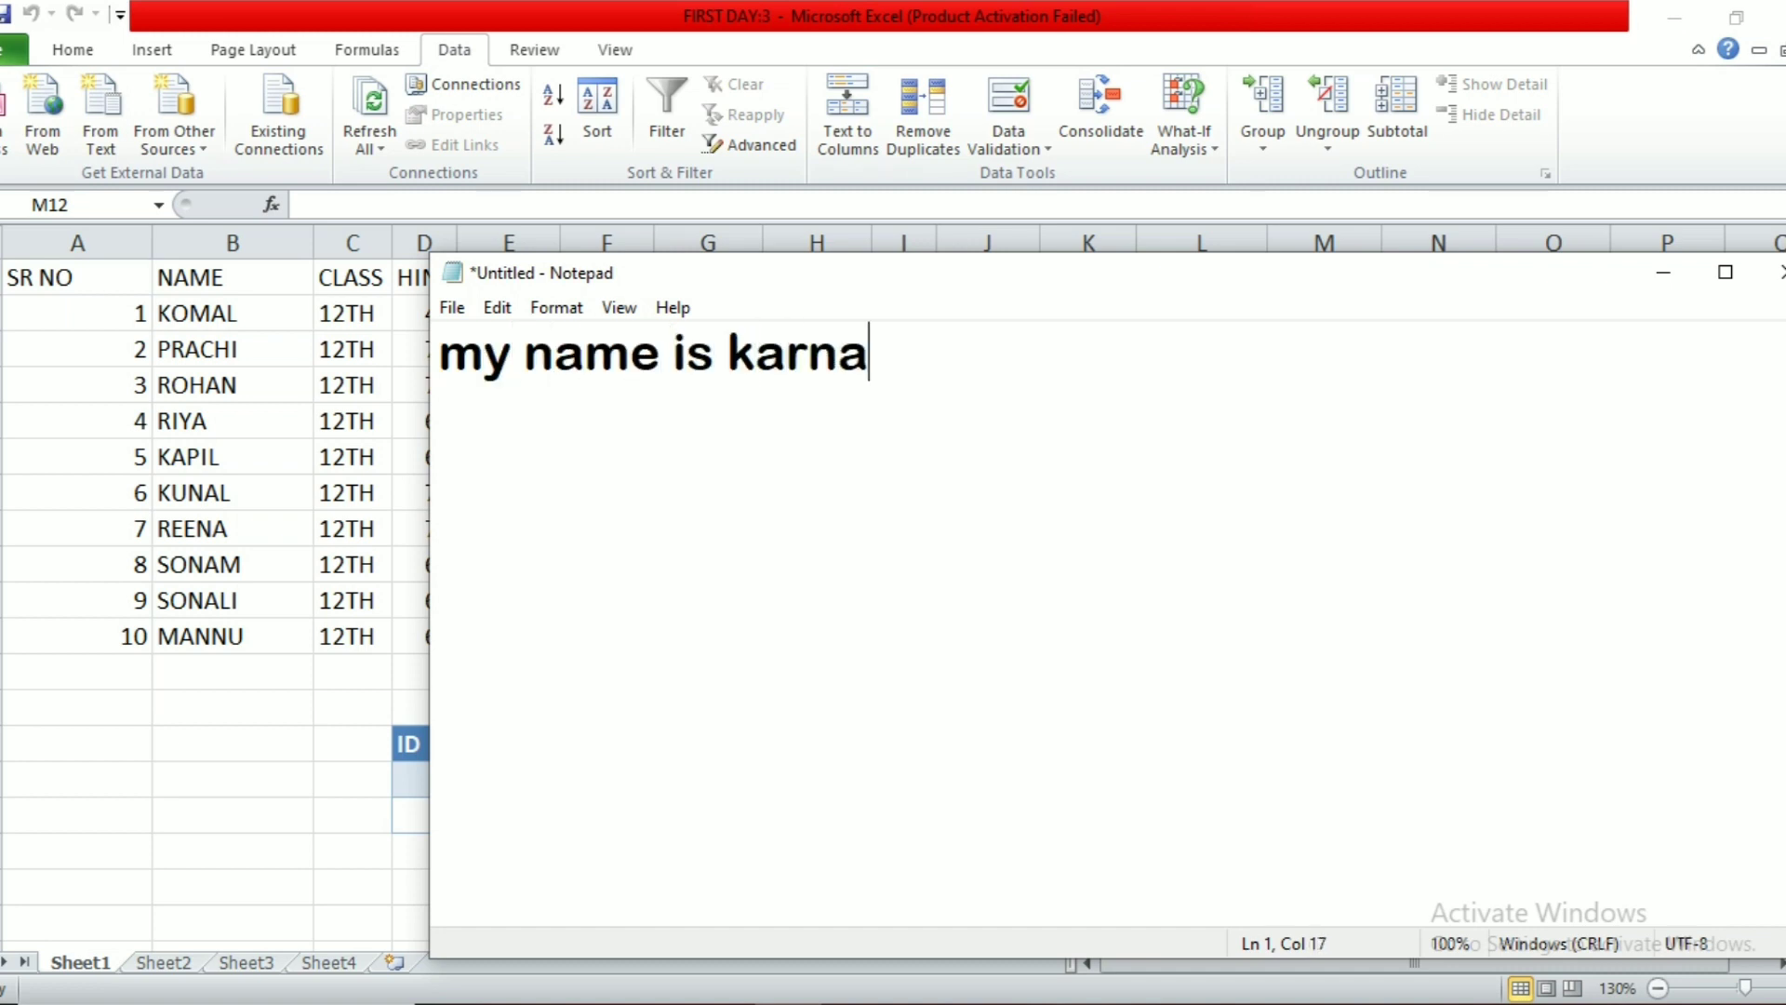
pyautogui.press('BackSpace')
pyautogui.write('an')
# Step: Save the note as karan on the Desktop and close Notepad
pyautogui.hotkey('ctrl', 's')
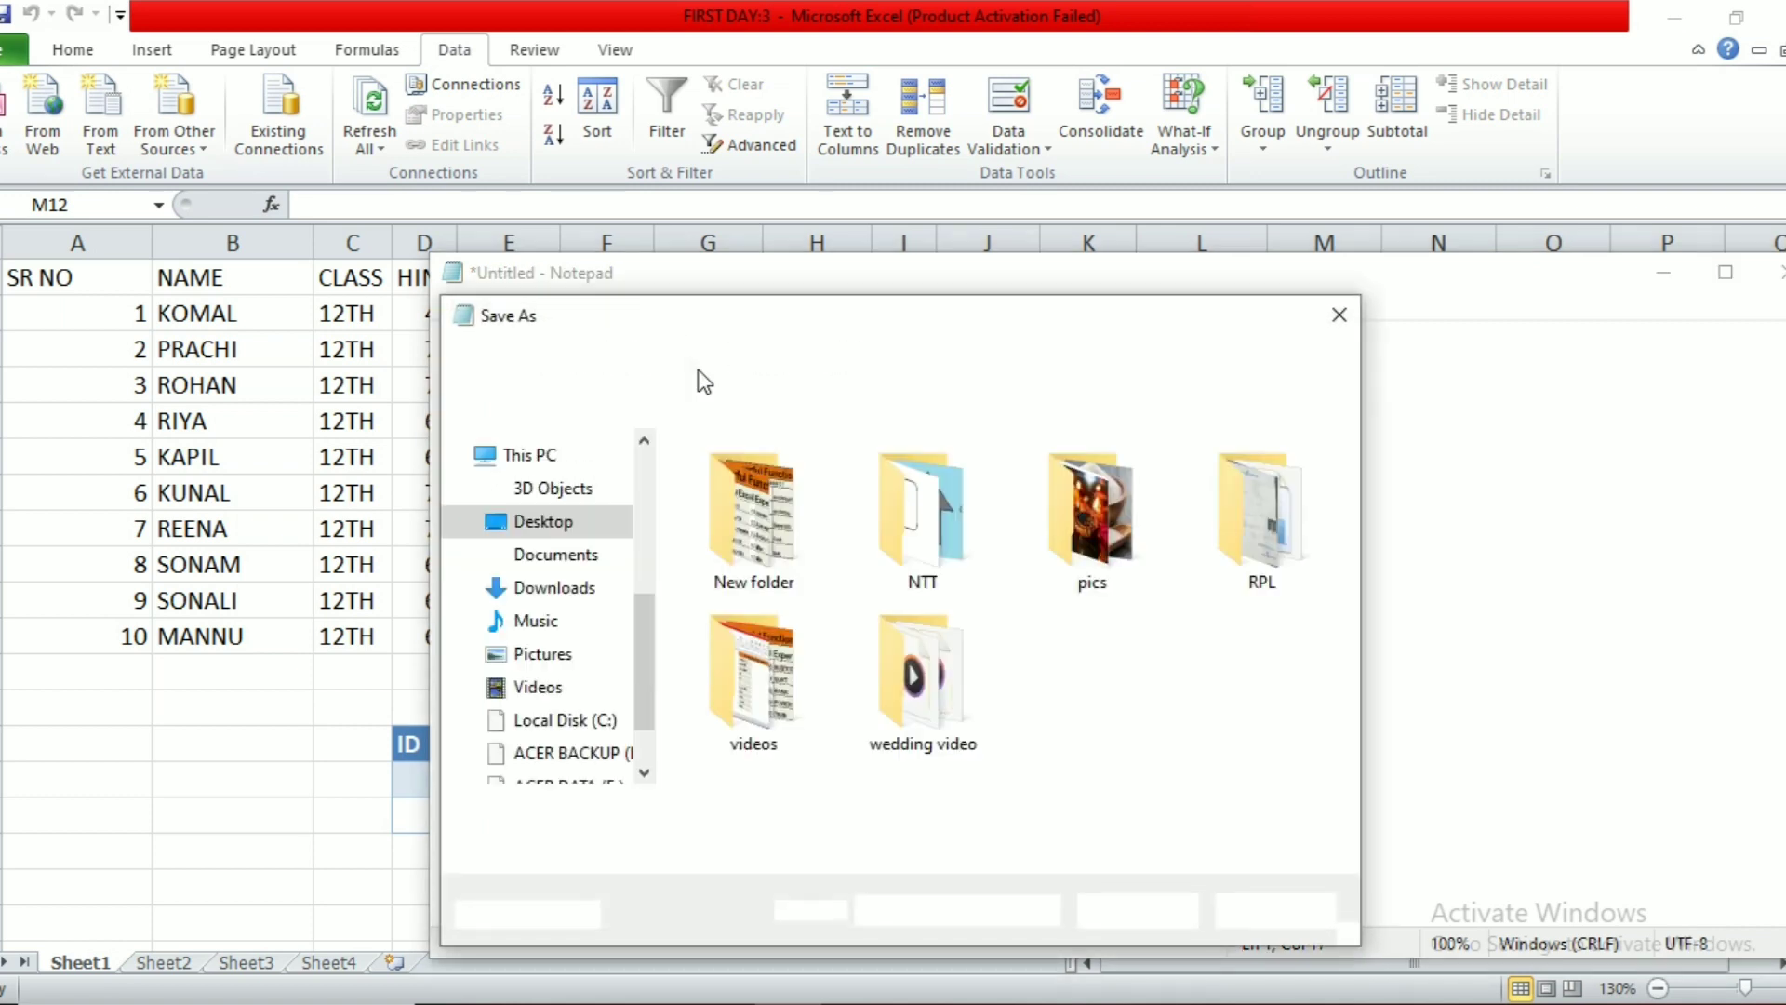
pyautogui.write('karan')
pyautogui.press('Return')
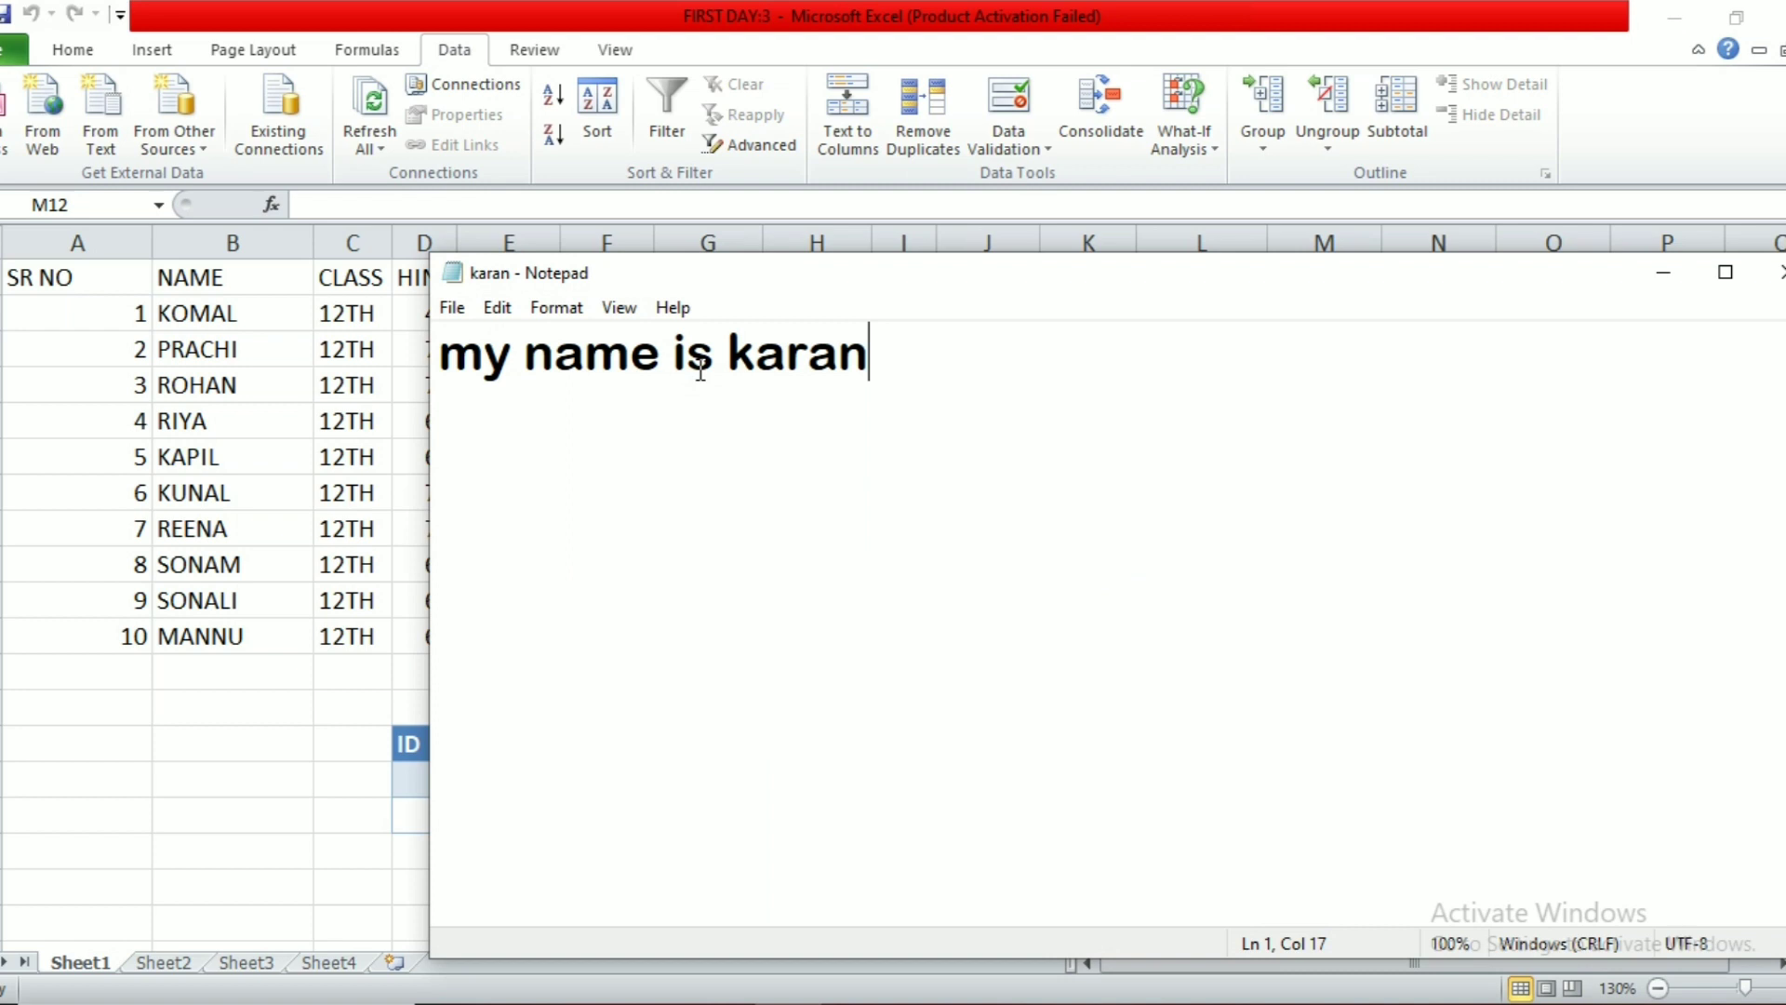
pyautogui.click(1779, 272)
pyautogui.click(1247, 527)
# Step: Import the Desktop karan text file as delimited text into cell L8
pyautogui.click(101, 117)
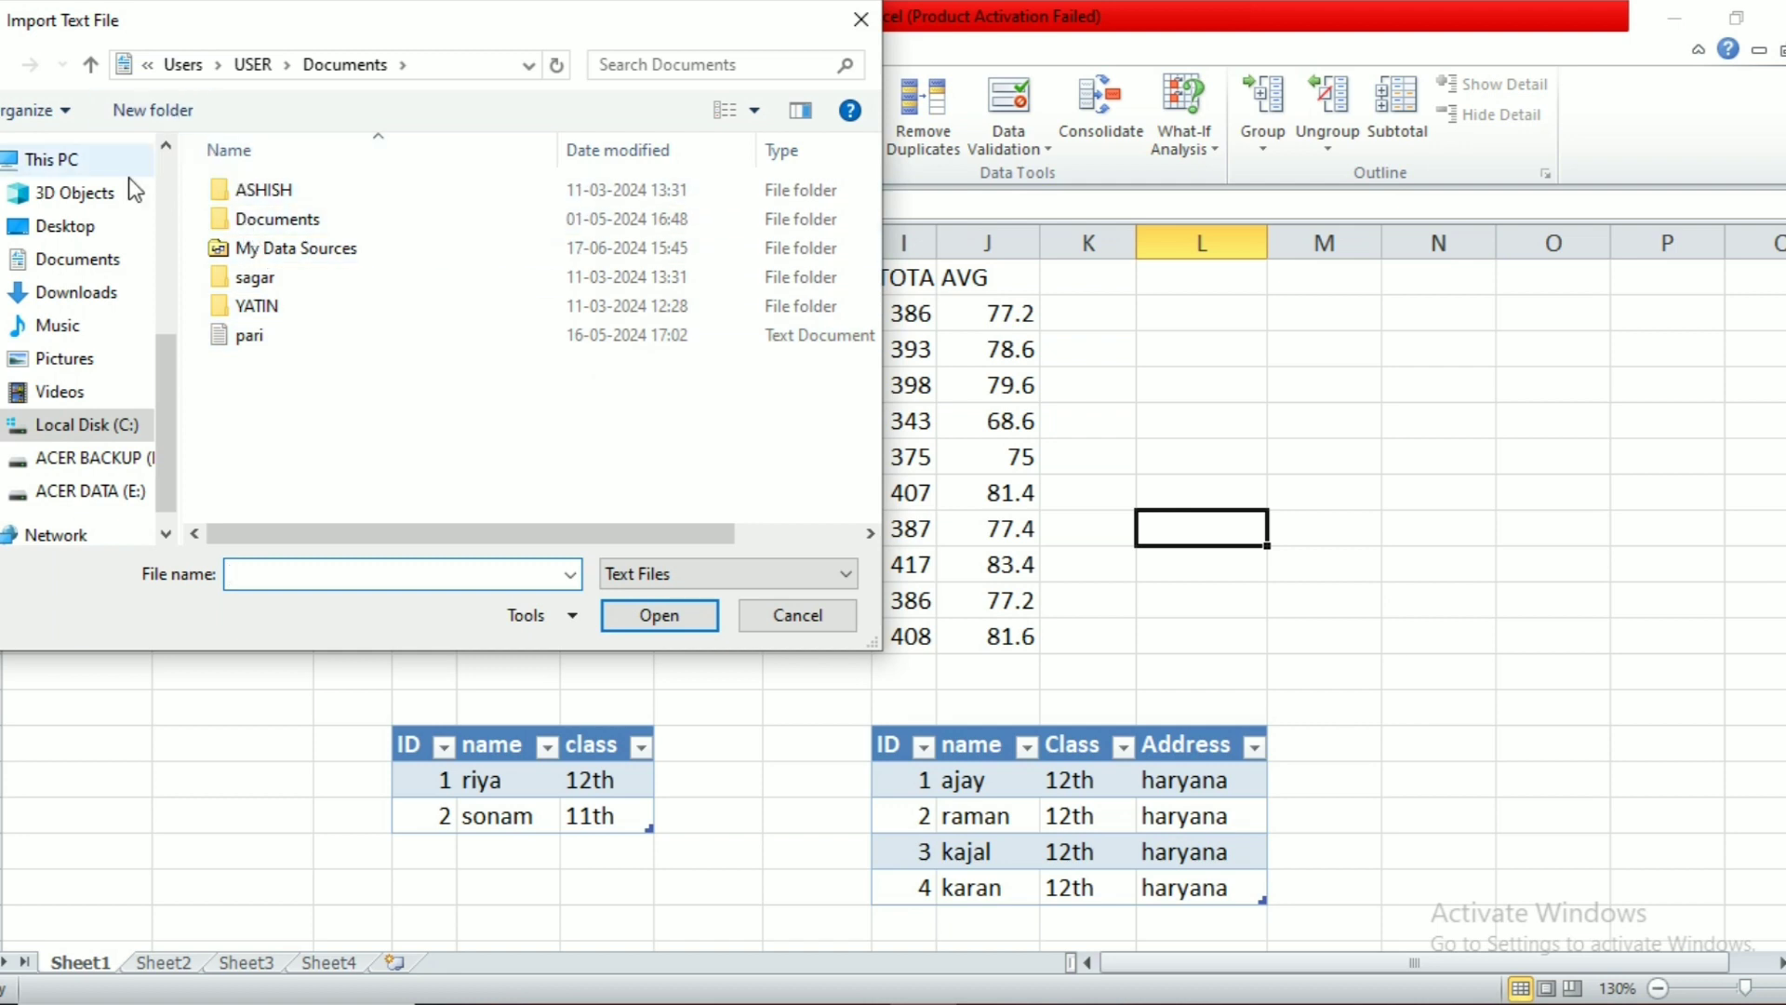
pyautogui.click(58, 226)
pyautogui.click(655, 404)
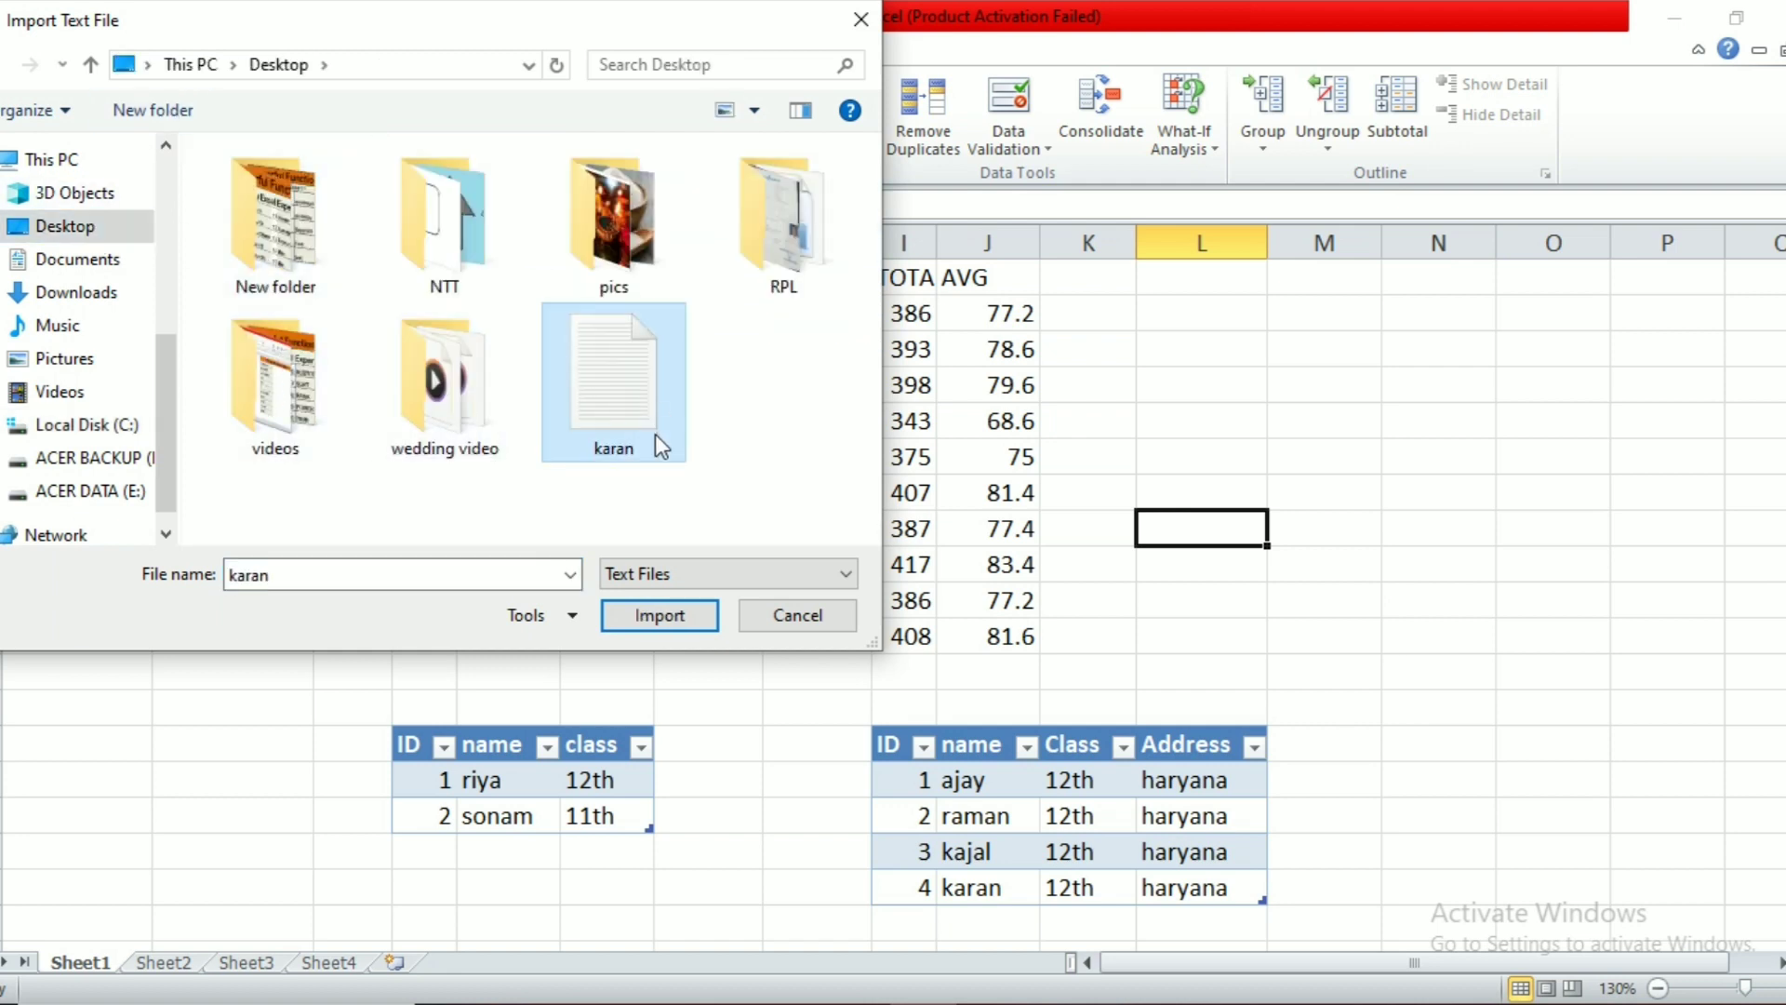
pyautogui.click(670, 622)
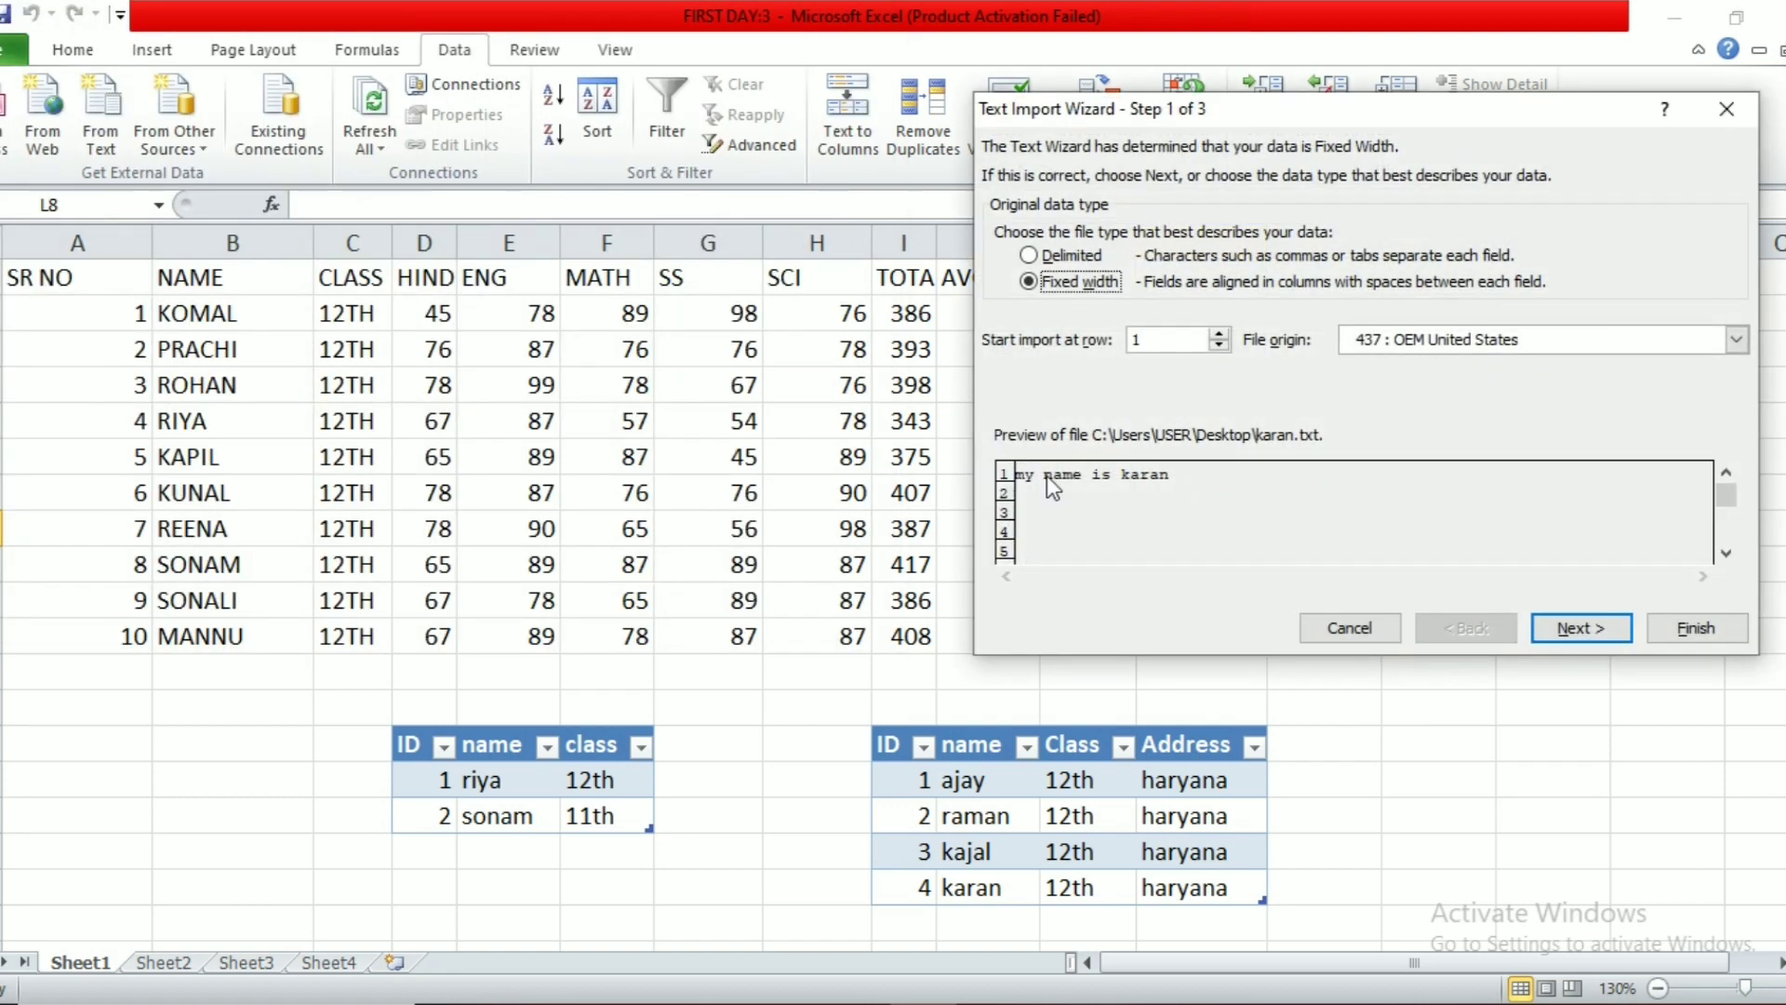
pyautogui.moveTo(1230, 121); pyautogui.dragTo(485, 115)
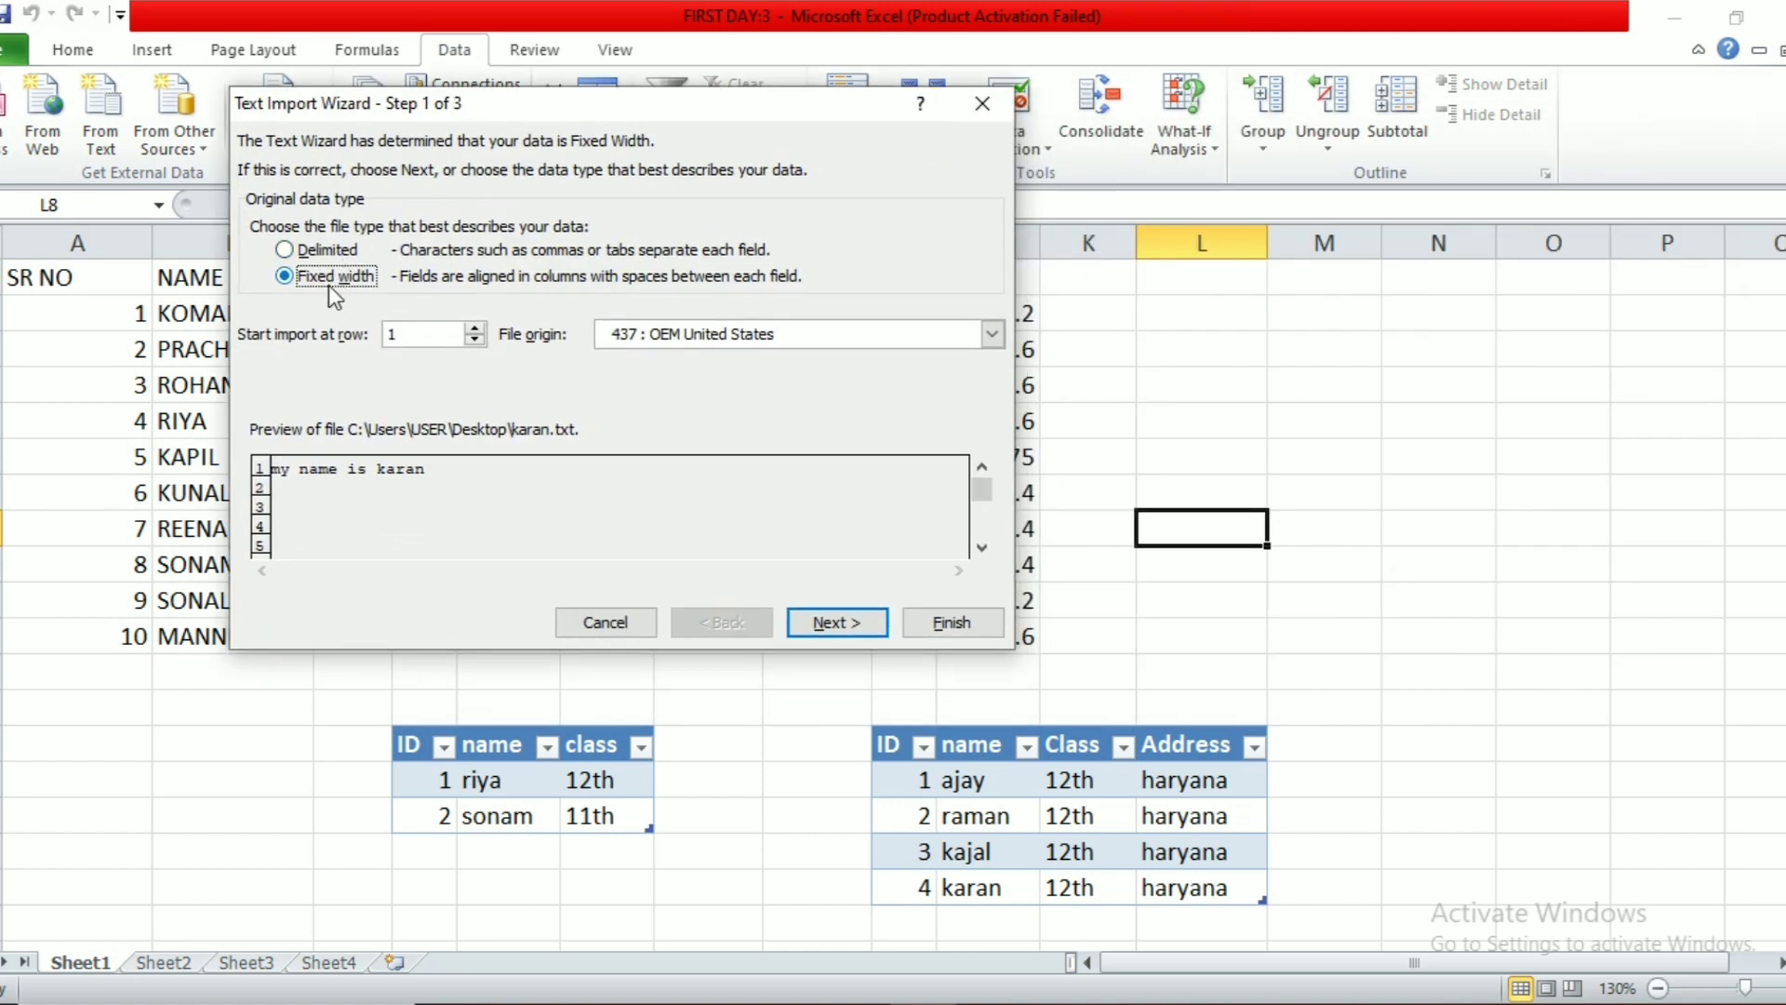
pyautogui.click(354, 247)
pyautogui.click(837, 622)
pyautogui.click(935, 627)
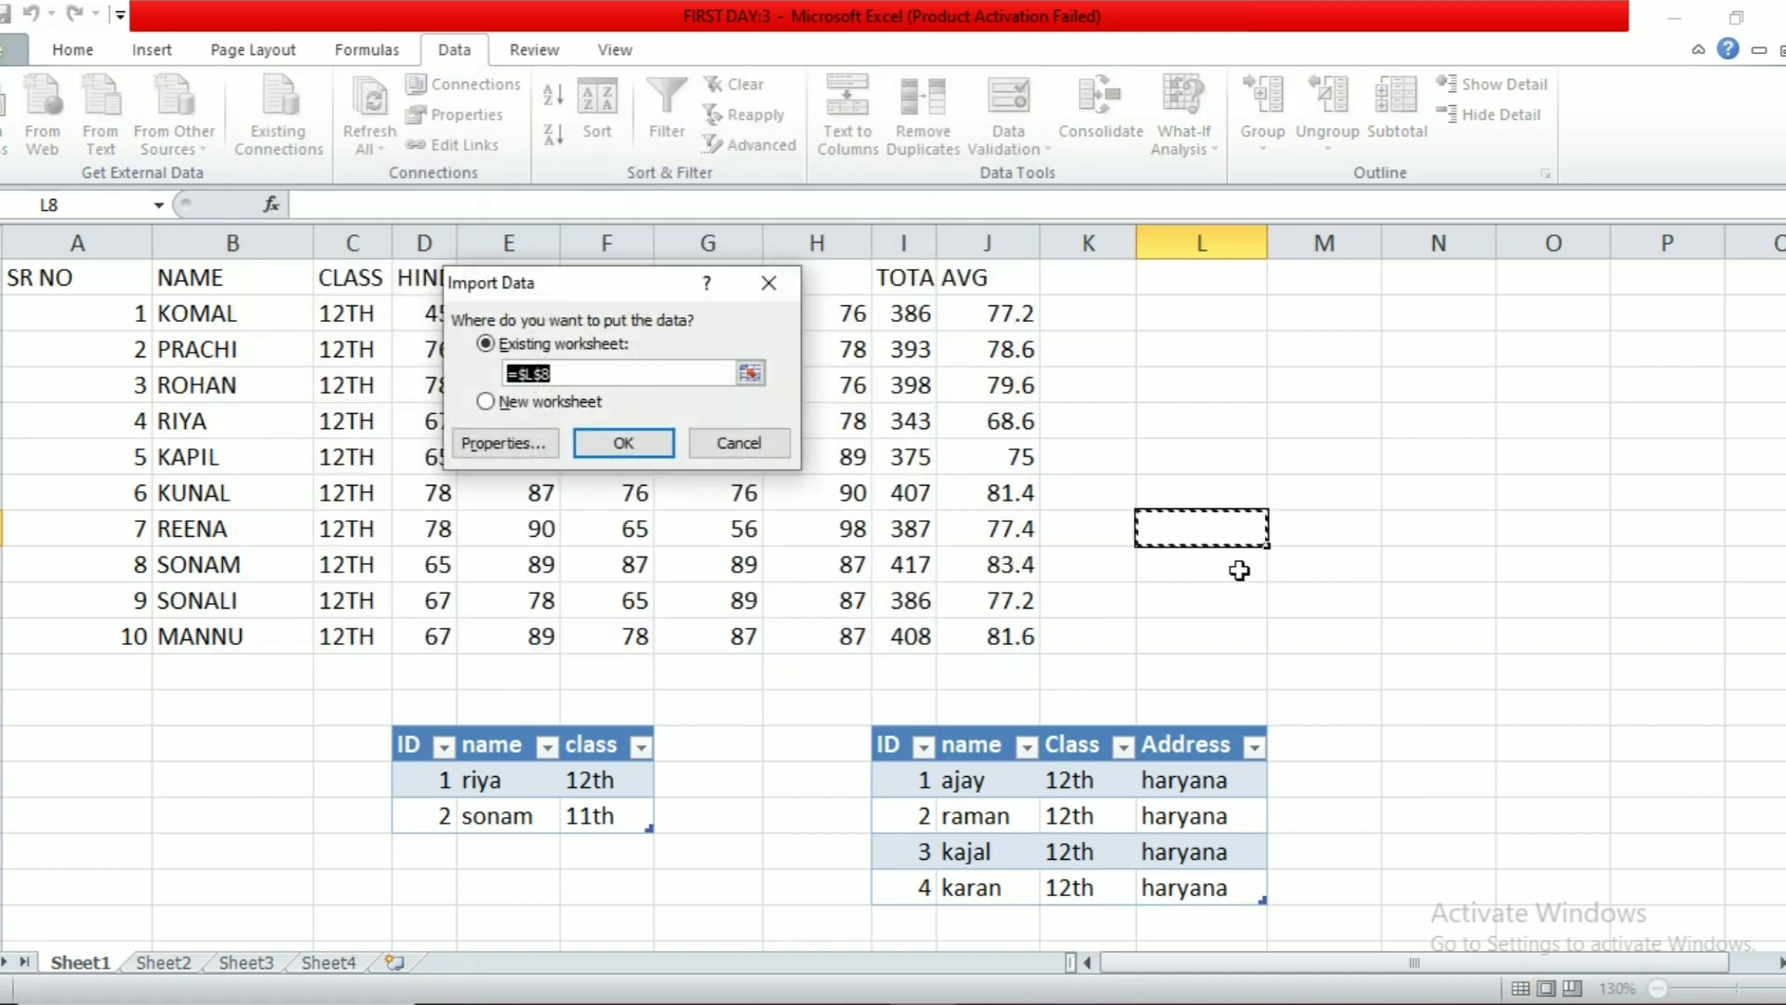
pyautogui.click(624, 442)
pyautogui.click(1279, 558)
pyautogui.click(1183, 472)
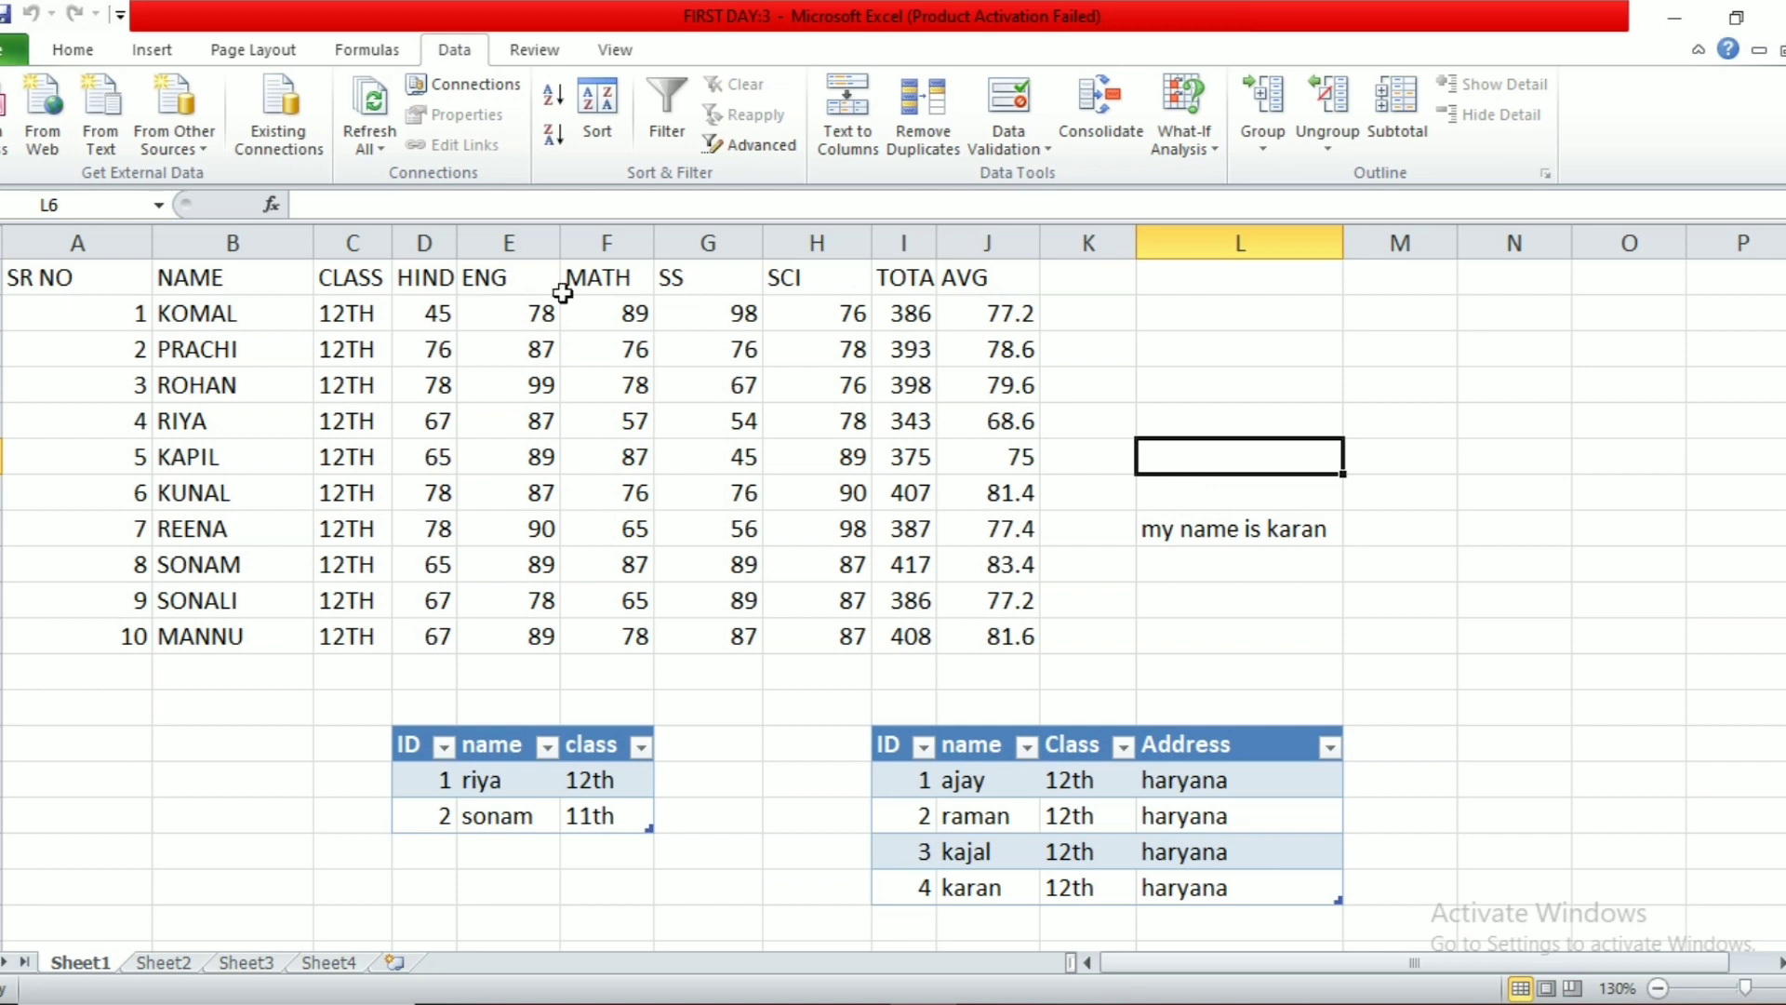
pyautogui.click(177, 136)
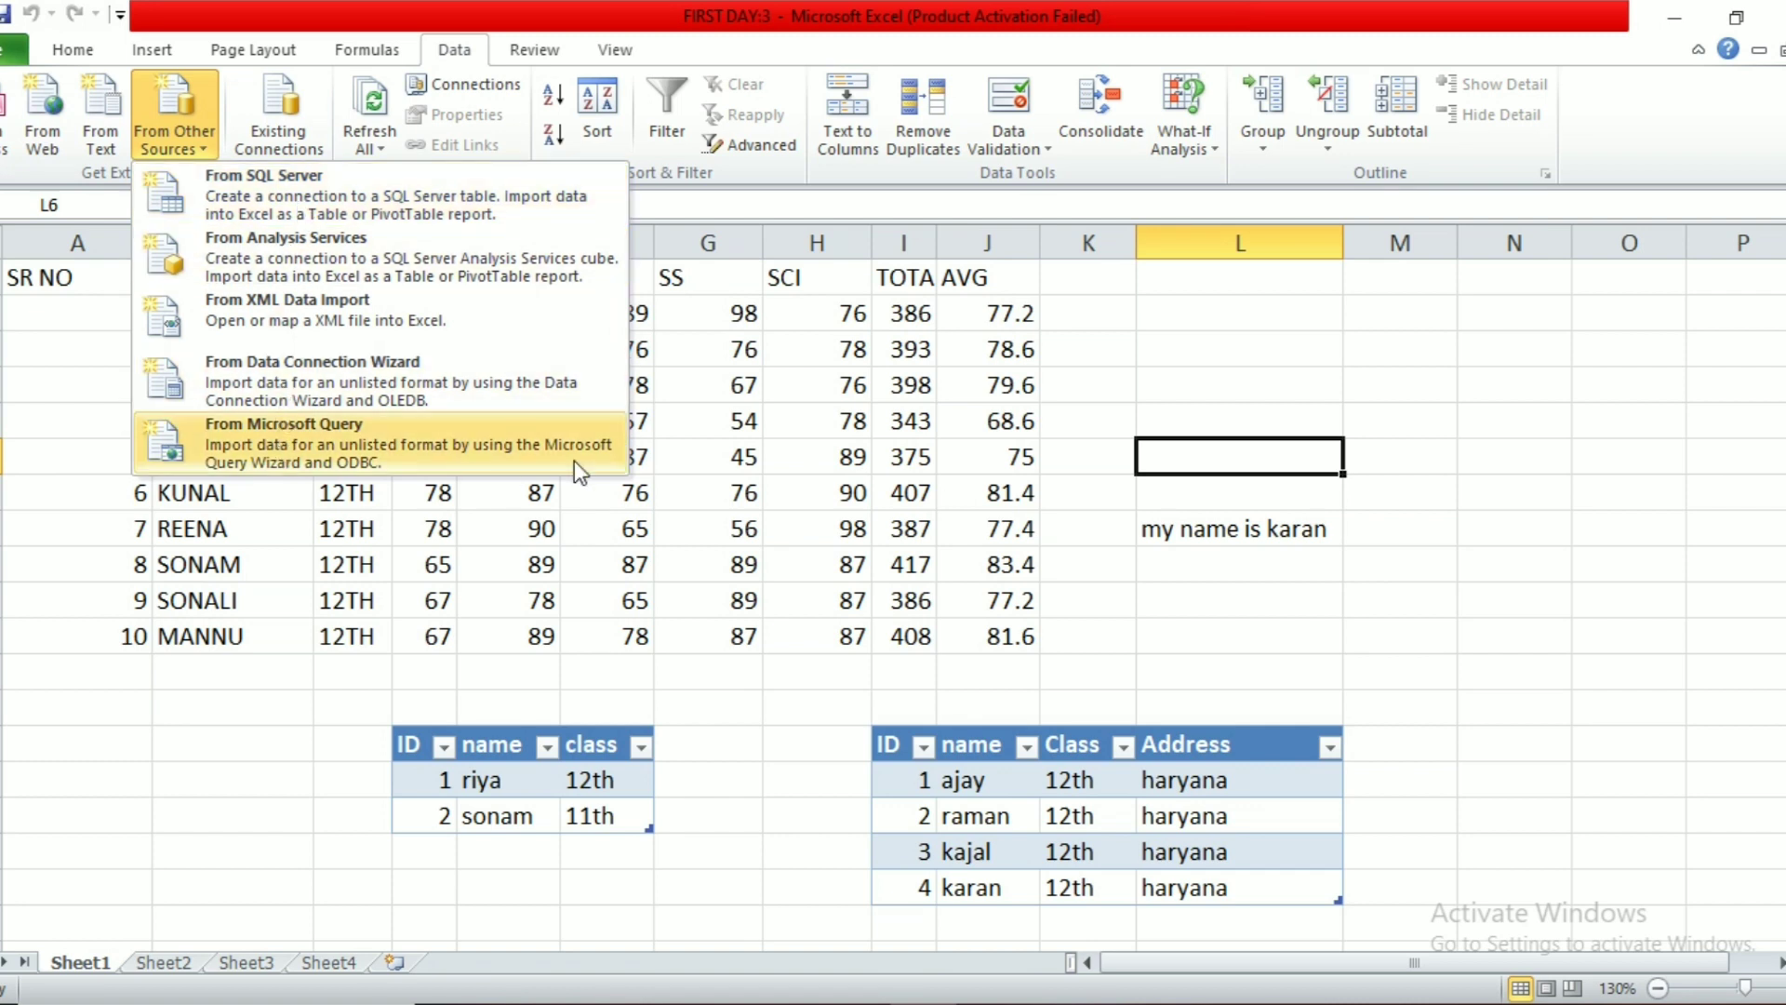
pyautogui.click(670, 463)
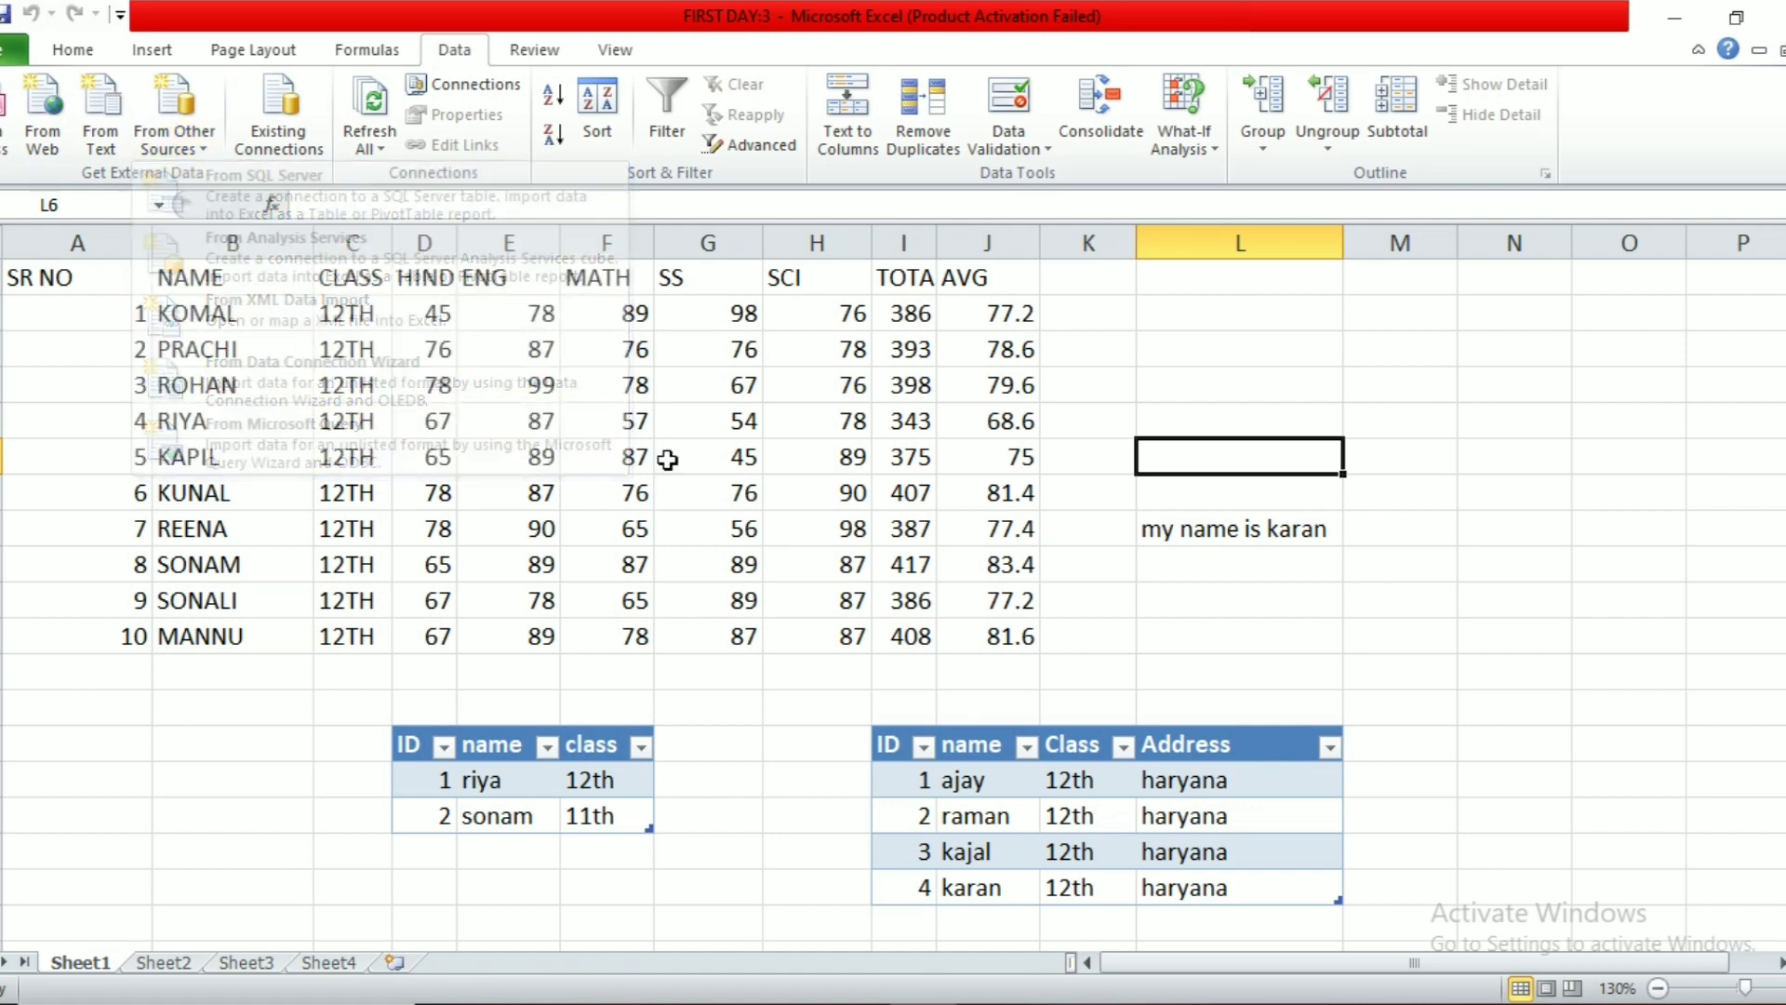
pyautogui.click(315, 142)
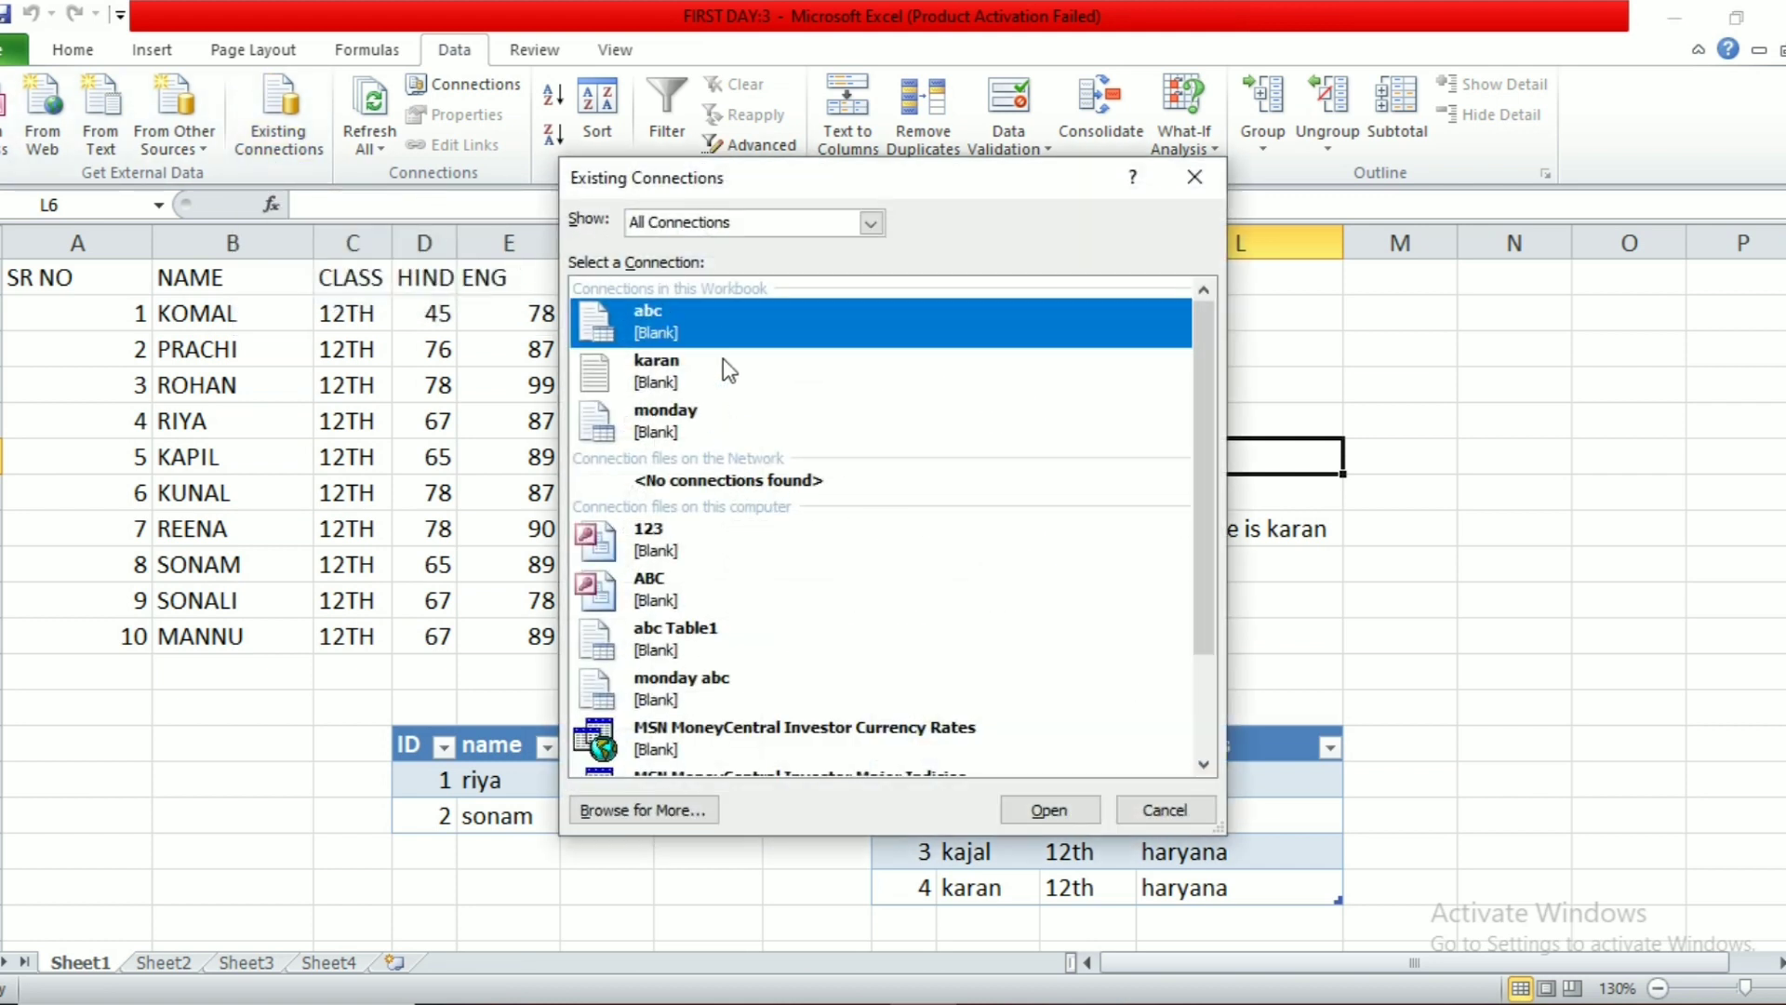
pyautogui.moveTo(1202, 490); pyautogui.dragTo(1191, 614)
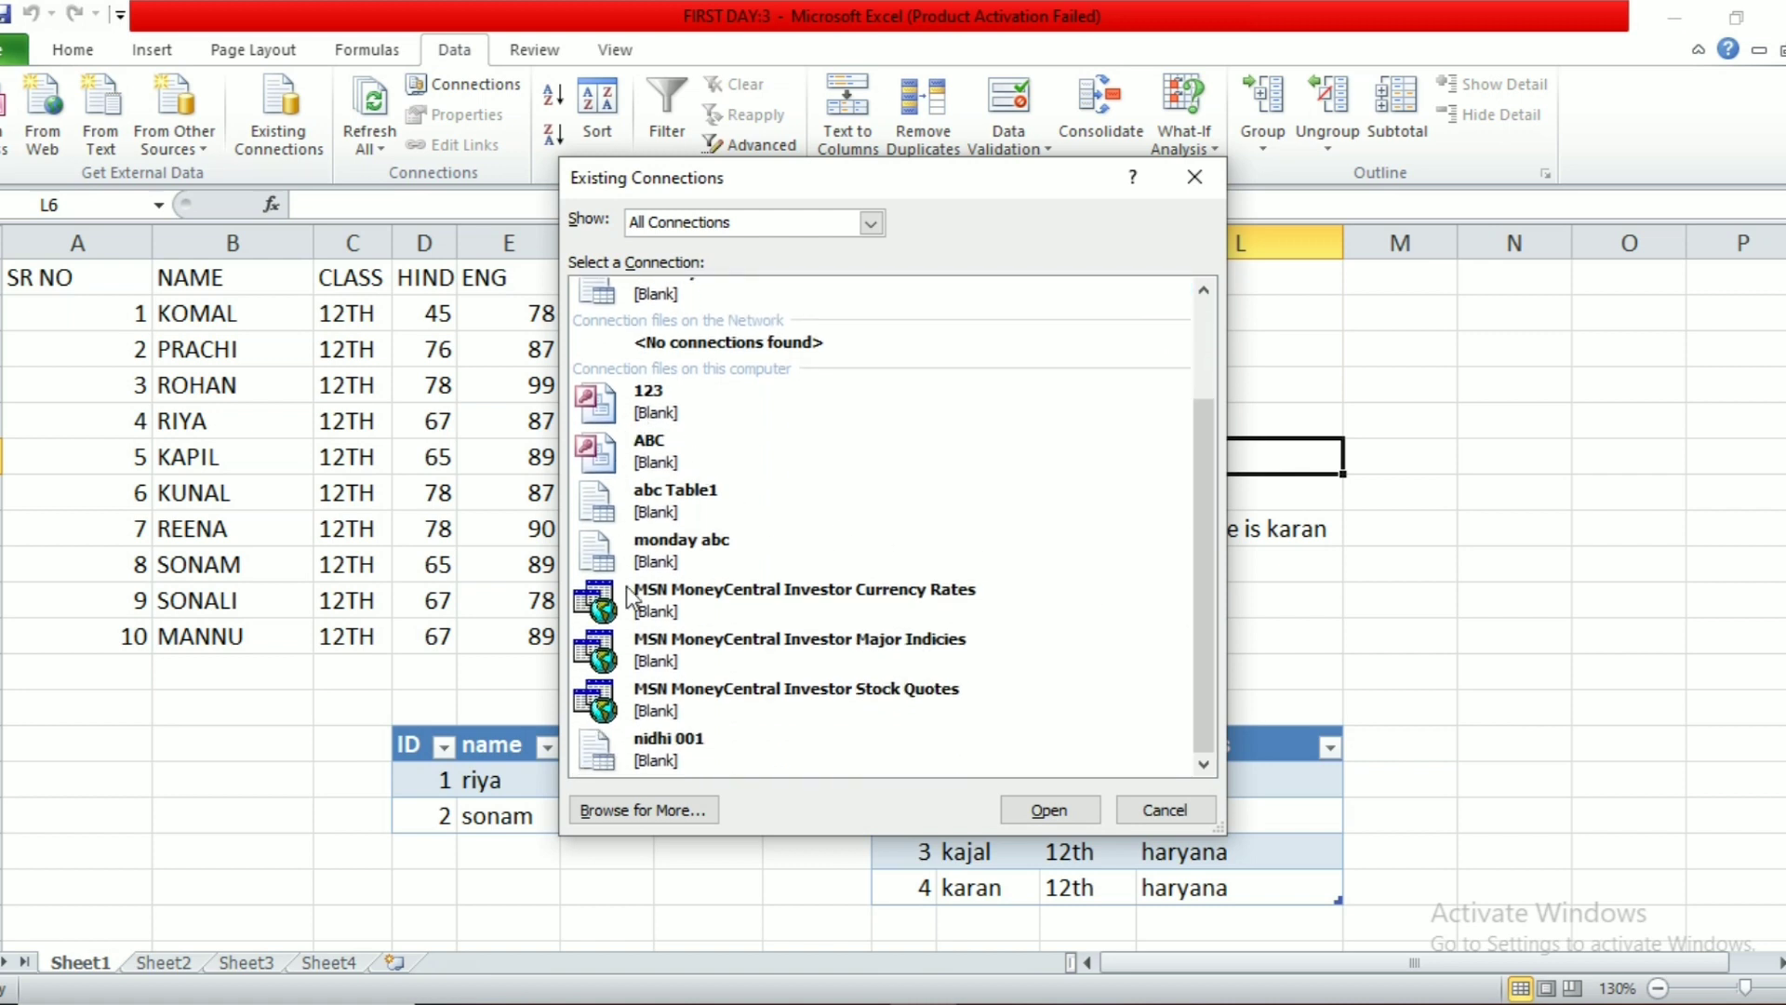
pyautogui.click(1195, 177)
pyautogui.click(777, 589)
pyautogui.moveTo(756, 746); pyautogui.dragTo(786, 744)
pyautogui.click(788, 667)
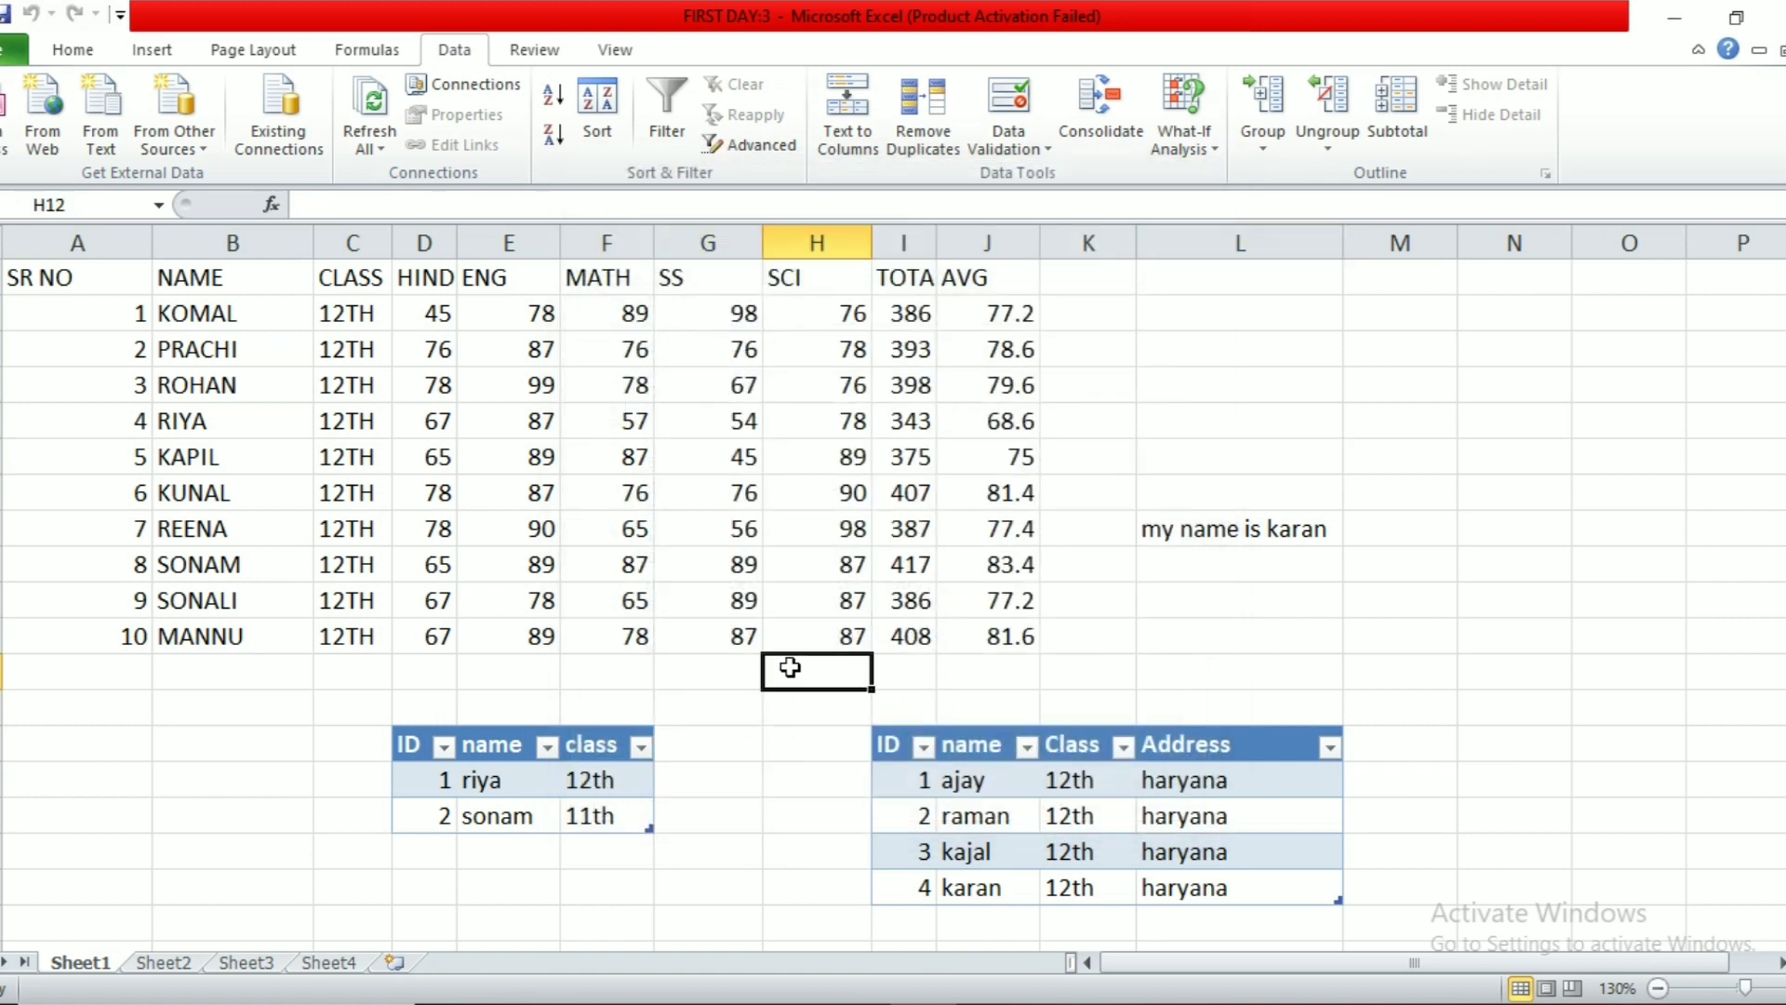
# Step: Review the workbook's three data connections
pyautogui.click(1029, 559)
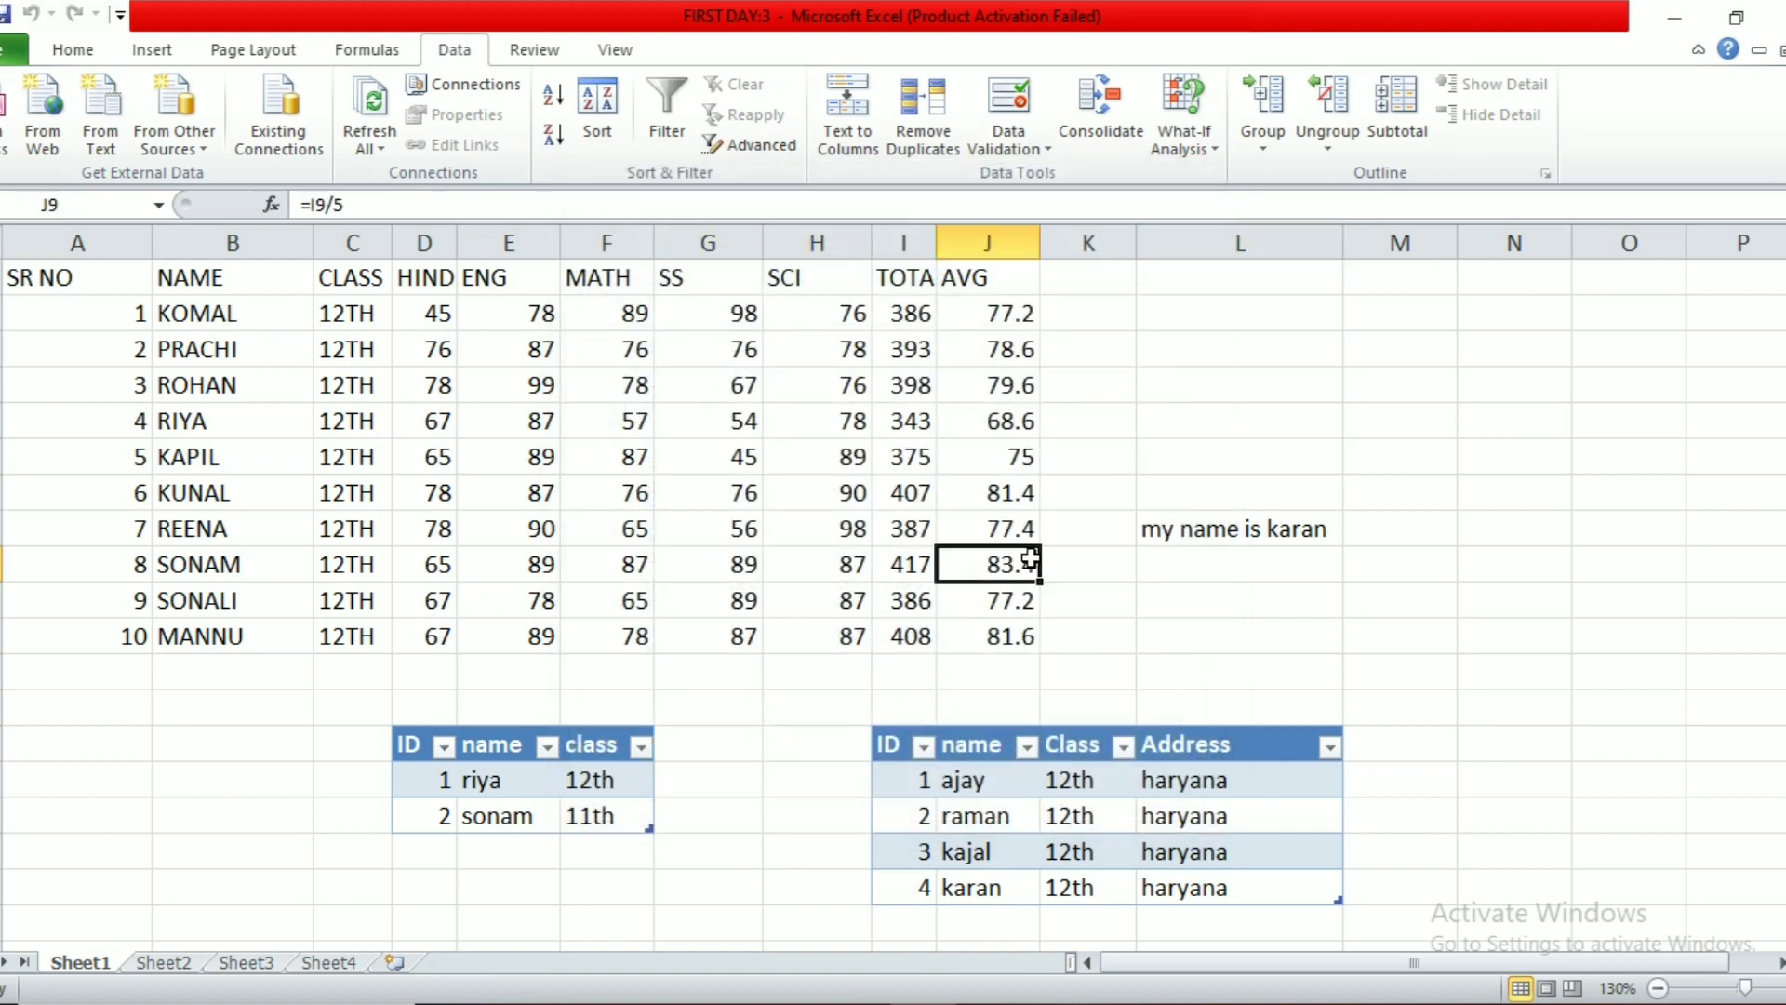
pyautogui.click(484, 87)
pyautogui.moveTo(420, 277); pyautogui.dragTo(309, 191)
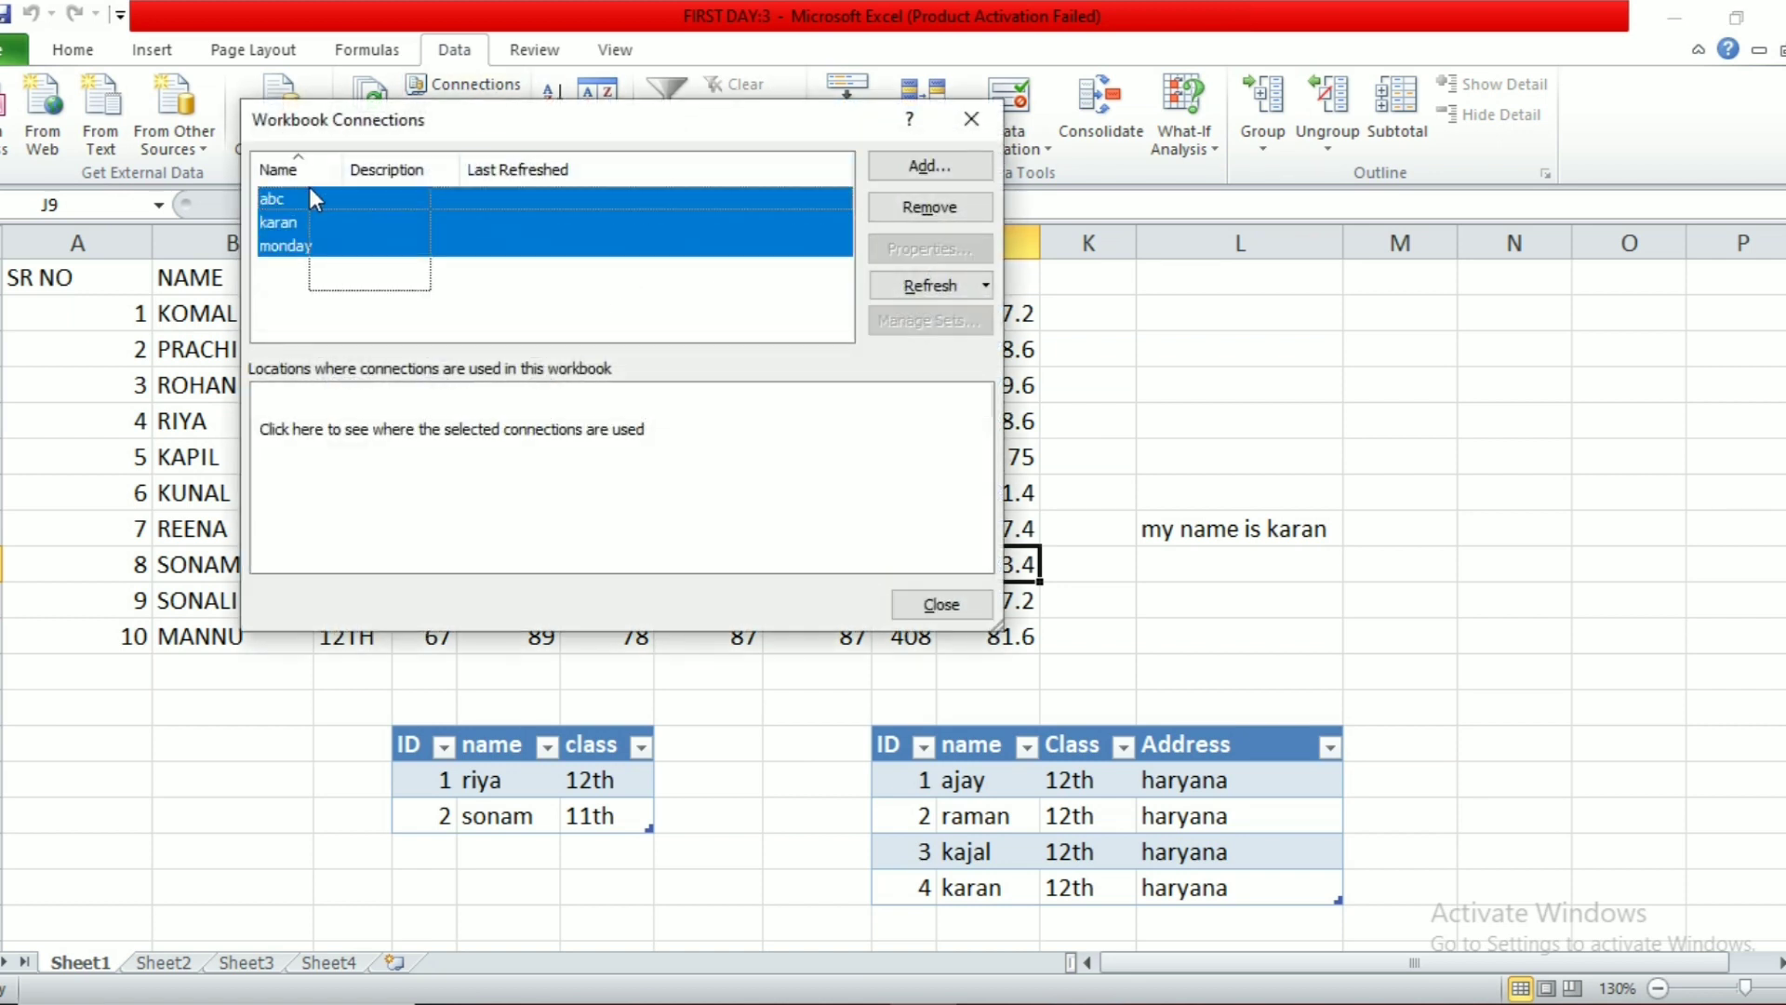
pyautogui.click(960, 127)
# Step: Check data properties of the L8 text and the ID/name/class table, then open the karan file
pyautogui.click(1248, 538)
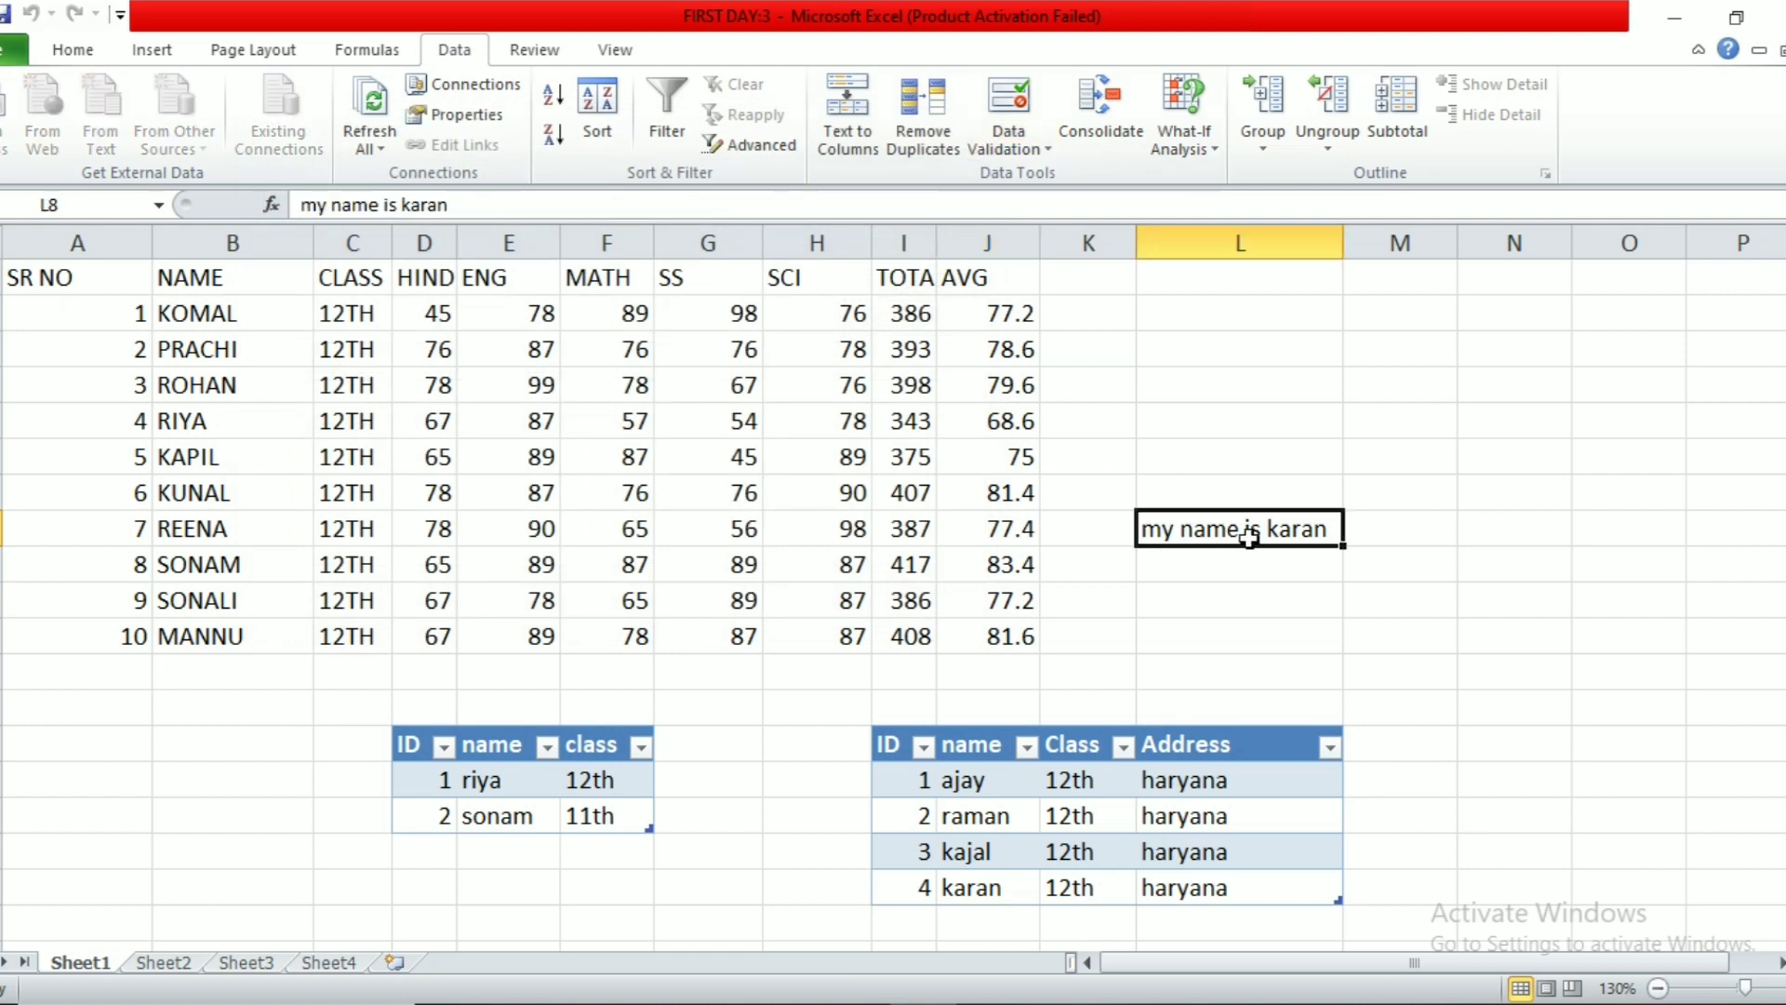
pyautogui.click(477, 115)
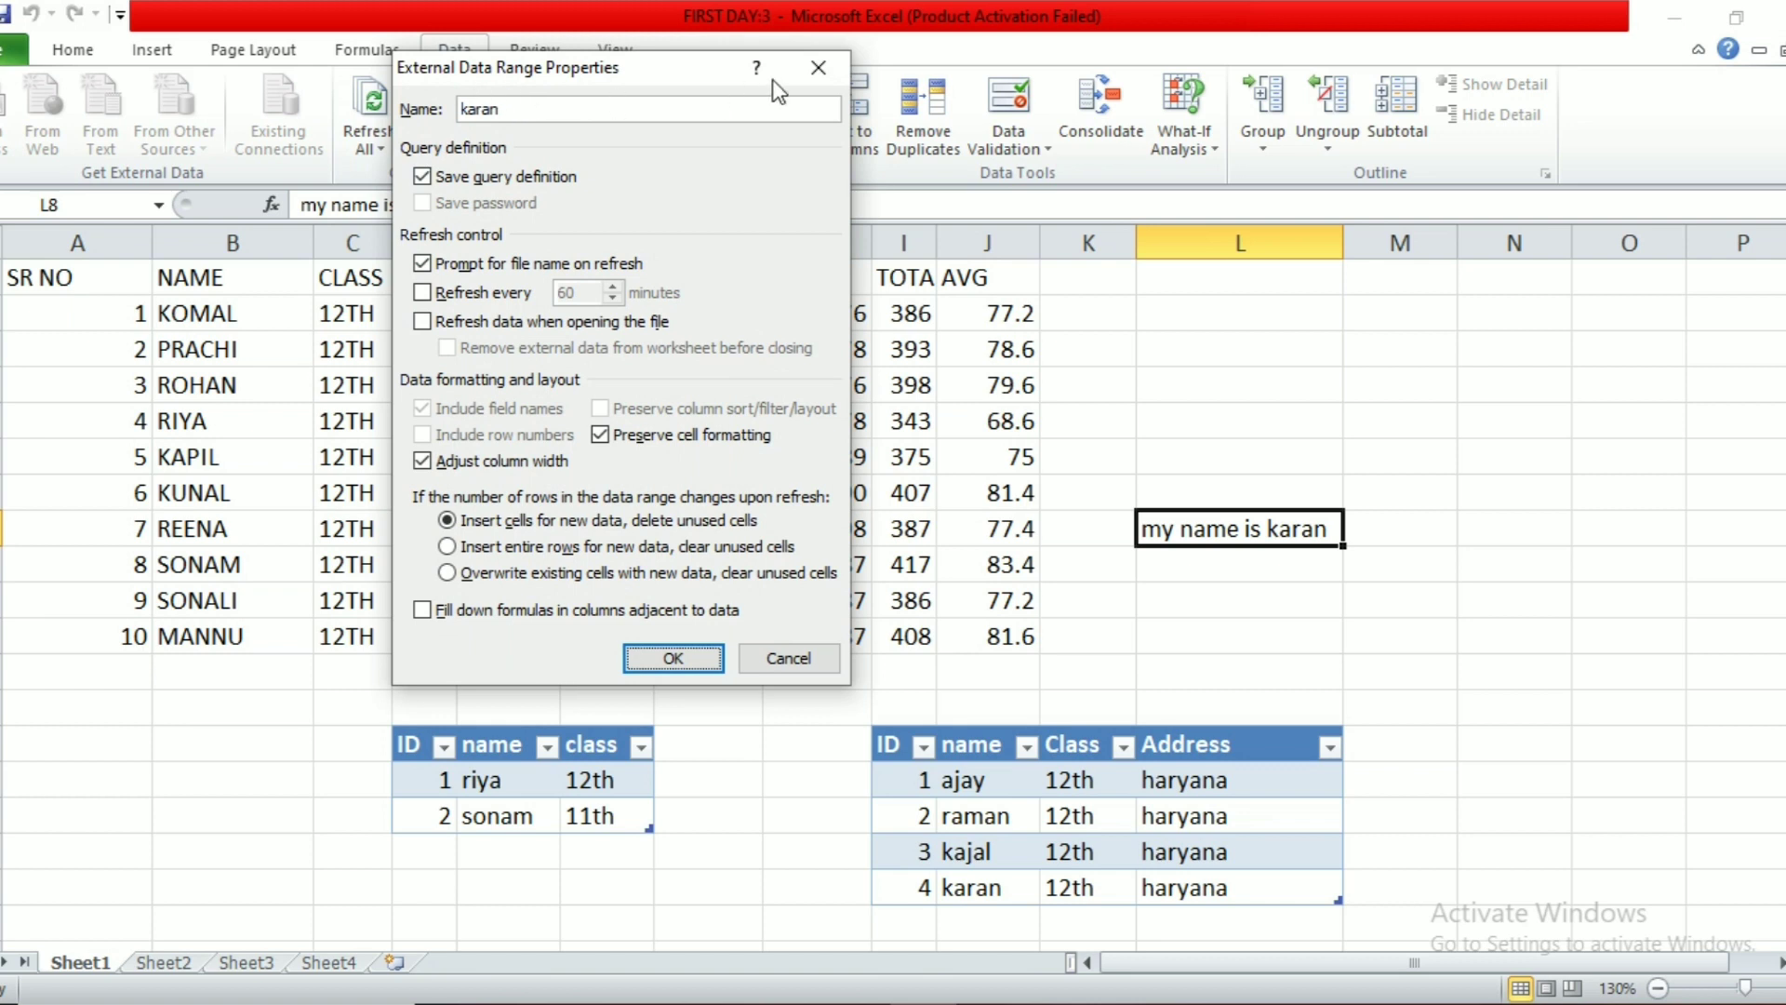
pyautogui.click(819, 67)
pyautogui.click(533, 786)
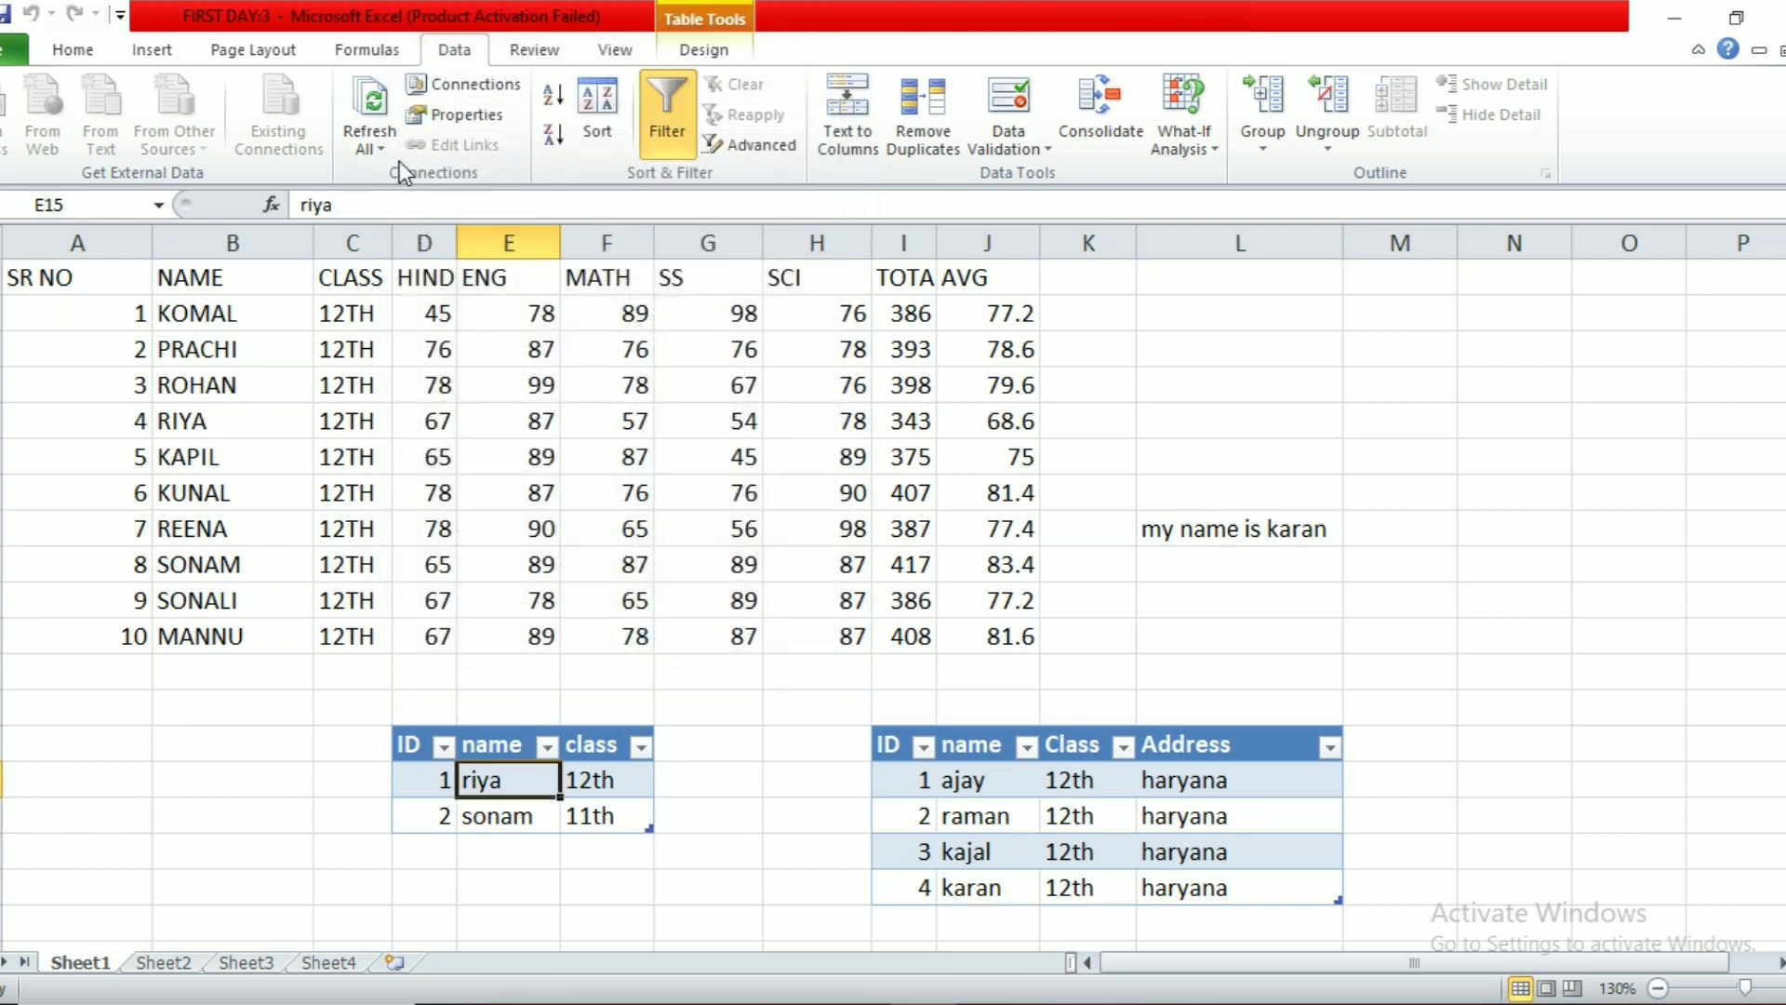
pyautogui.click(474, 110)
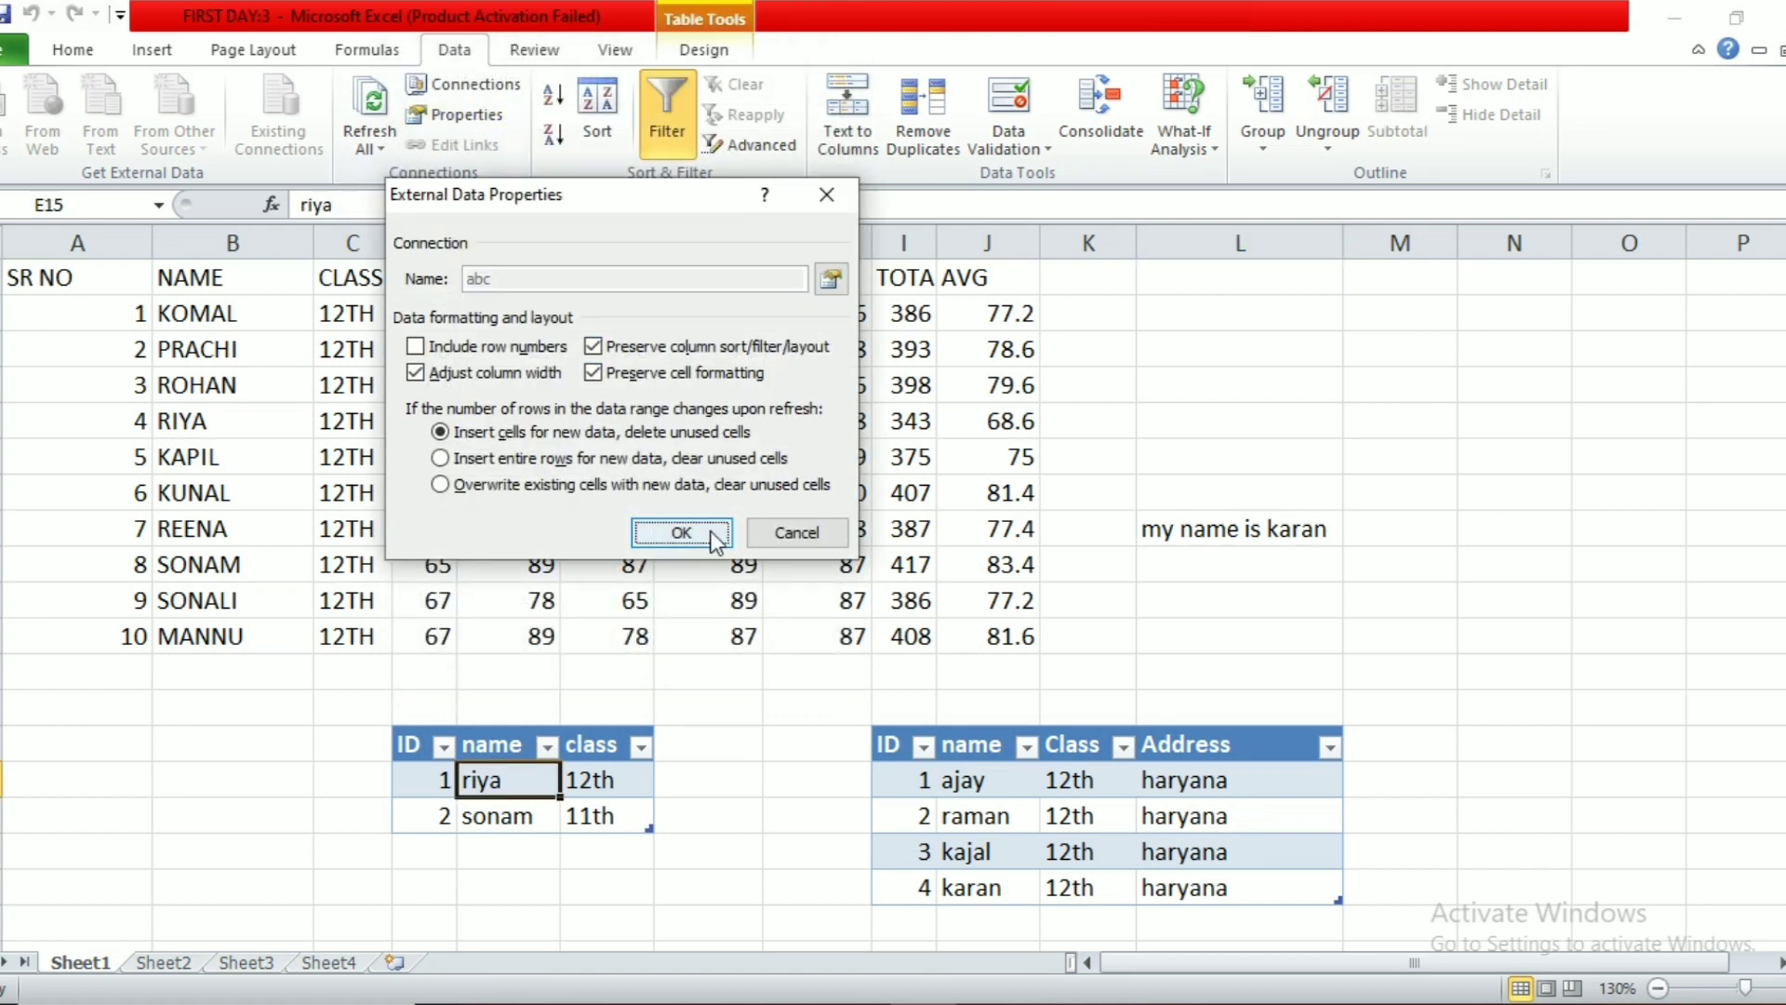
pyautogui.click(781, 532)
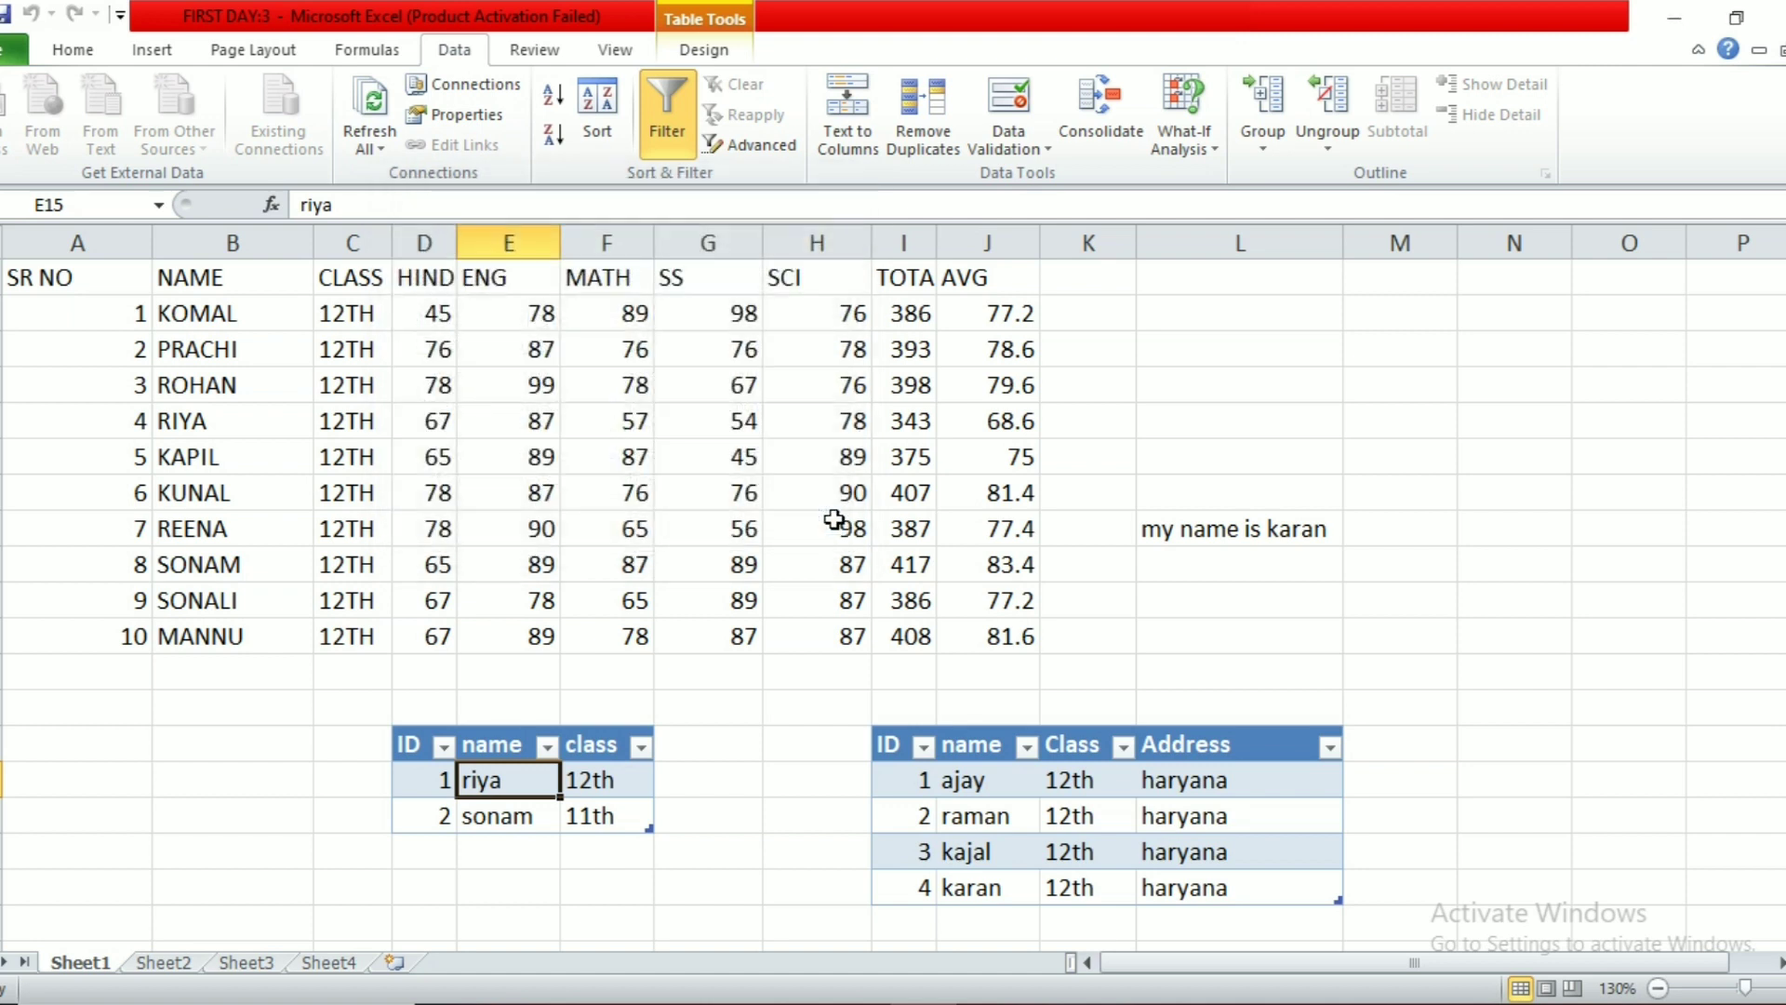
pyautogui.click(833, 519)
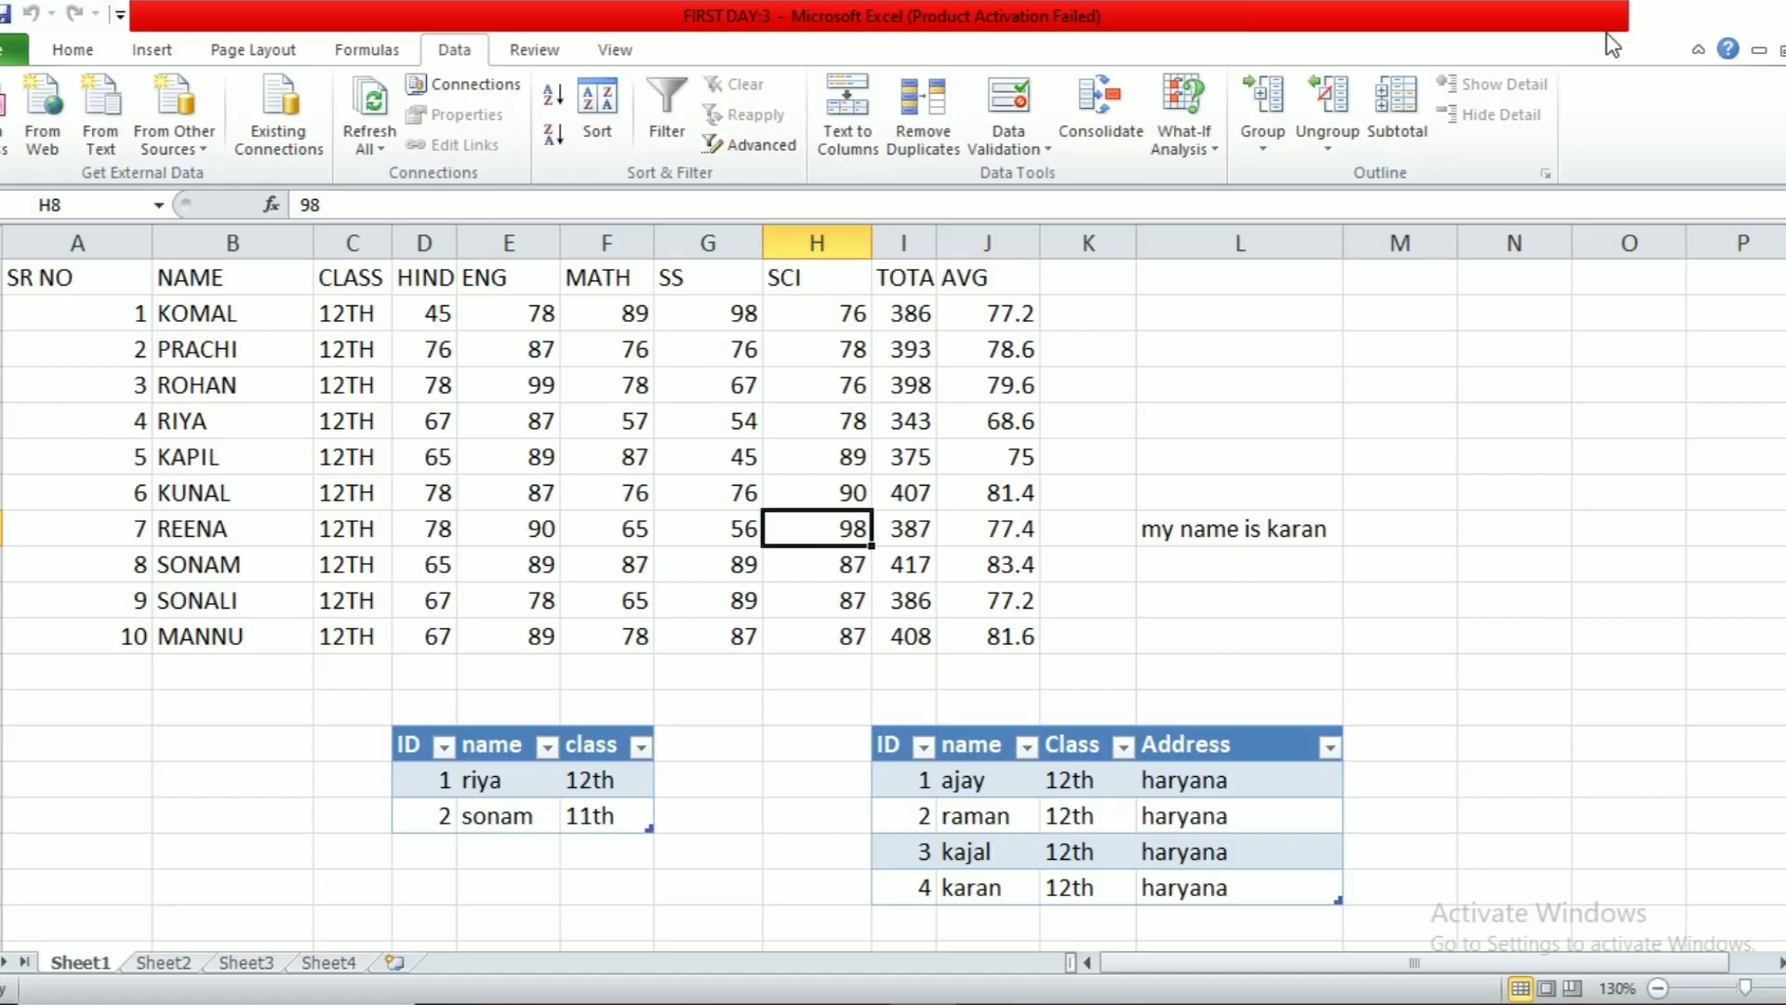
pyautogui.click(1665, 15)
pyautogui.doubleClick(310, 409)
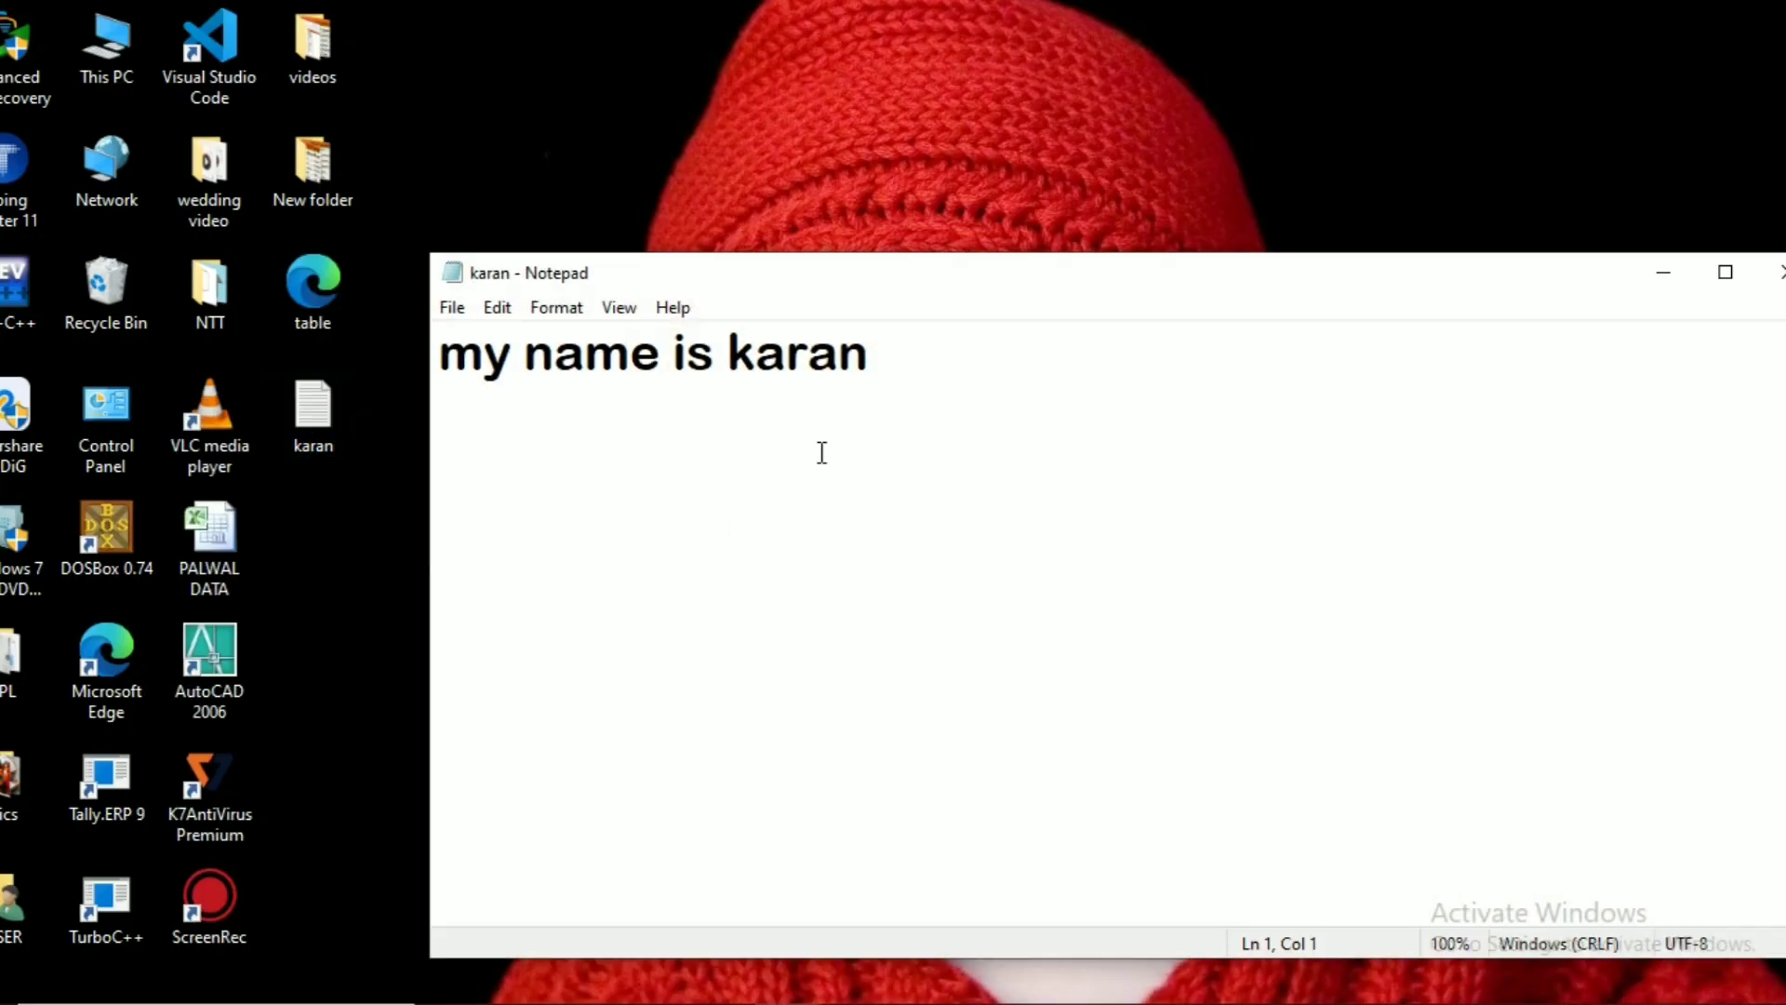
# Step: Append 'haryana' to the sentence in the karan text file and save it
pyautogui.write('ha')
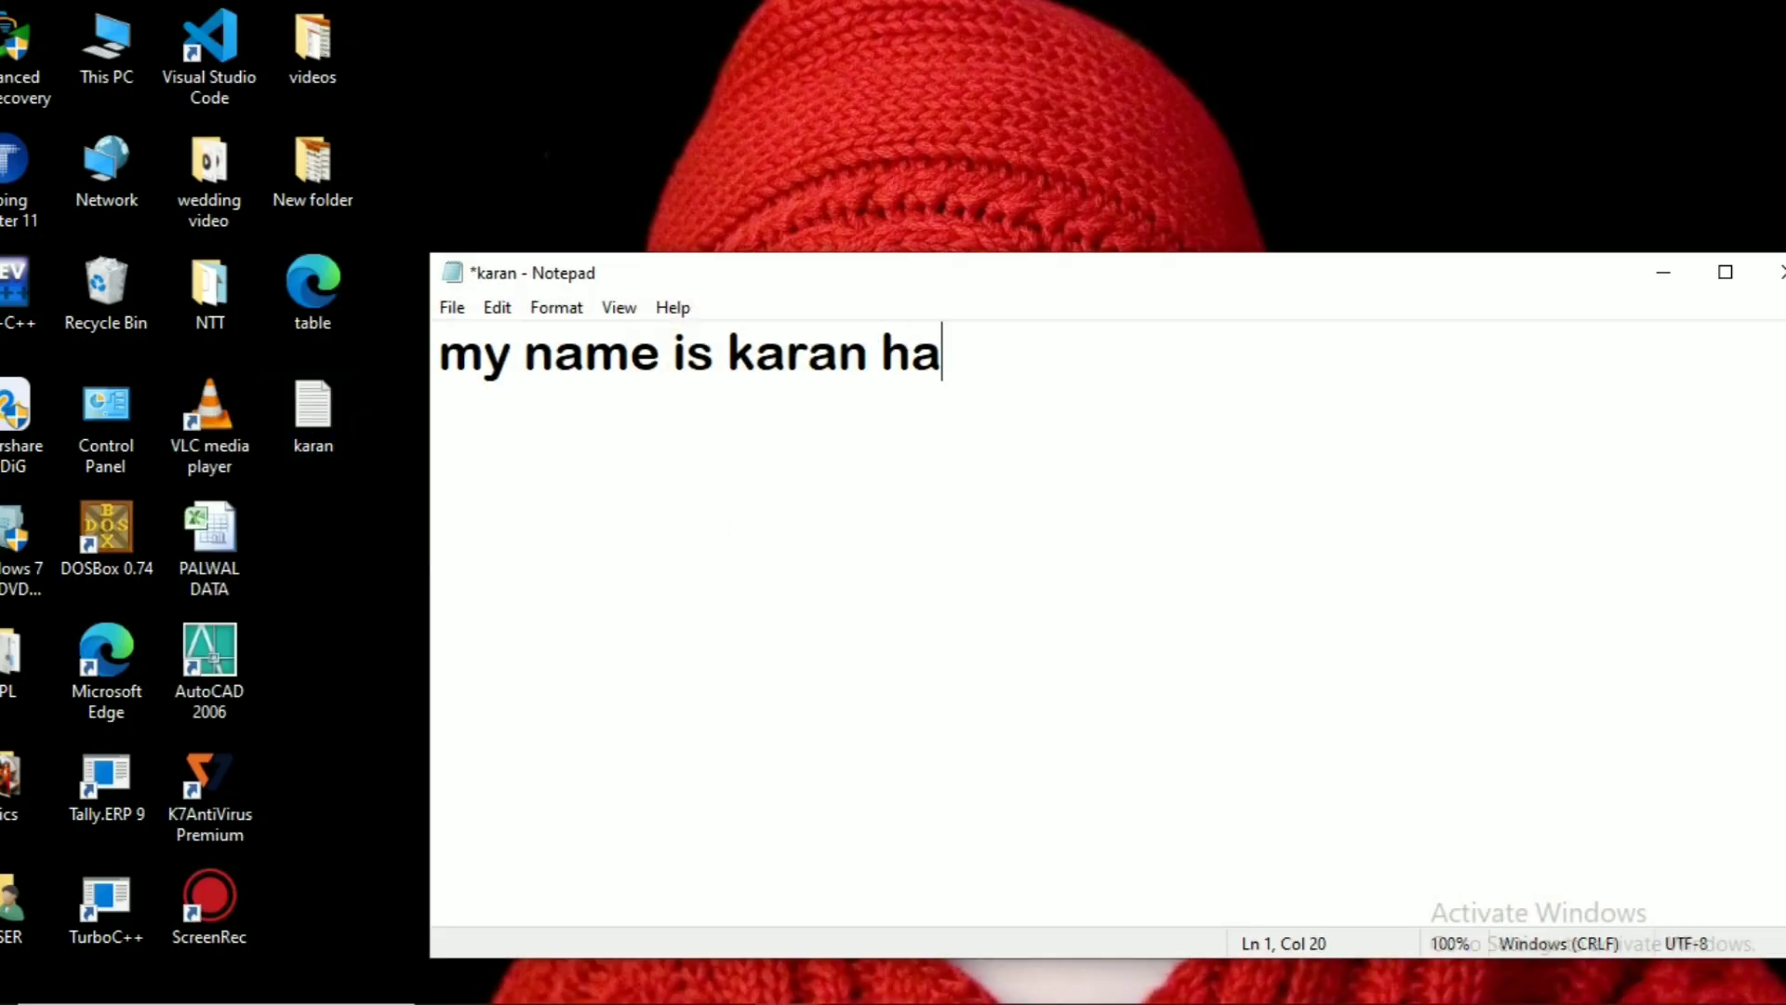
pyautogui.write('ryana')
pyautogui.click(1781, 274)
pyautogui.click(819, 531)
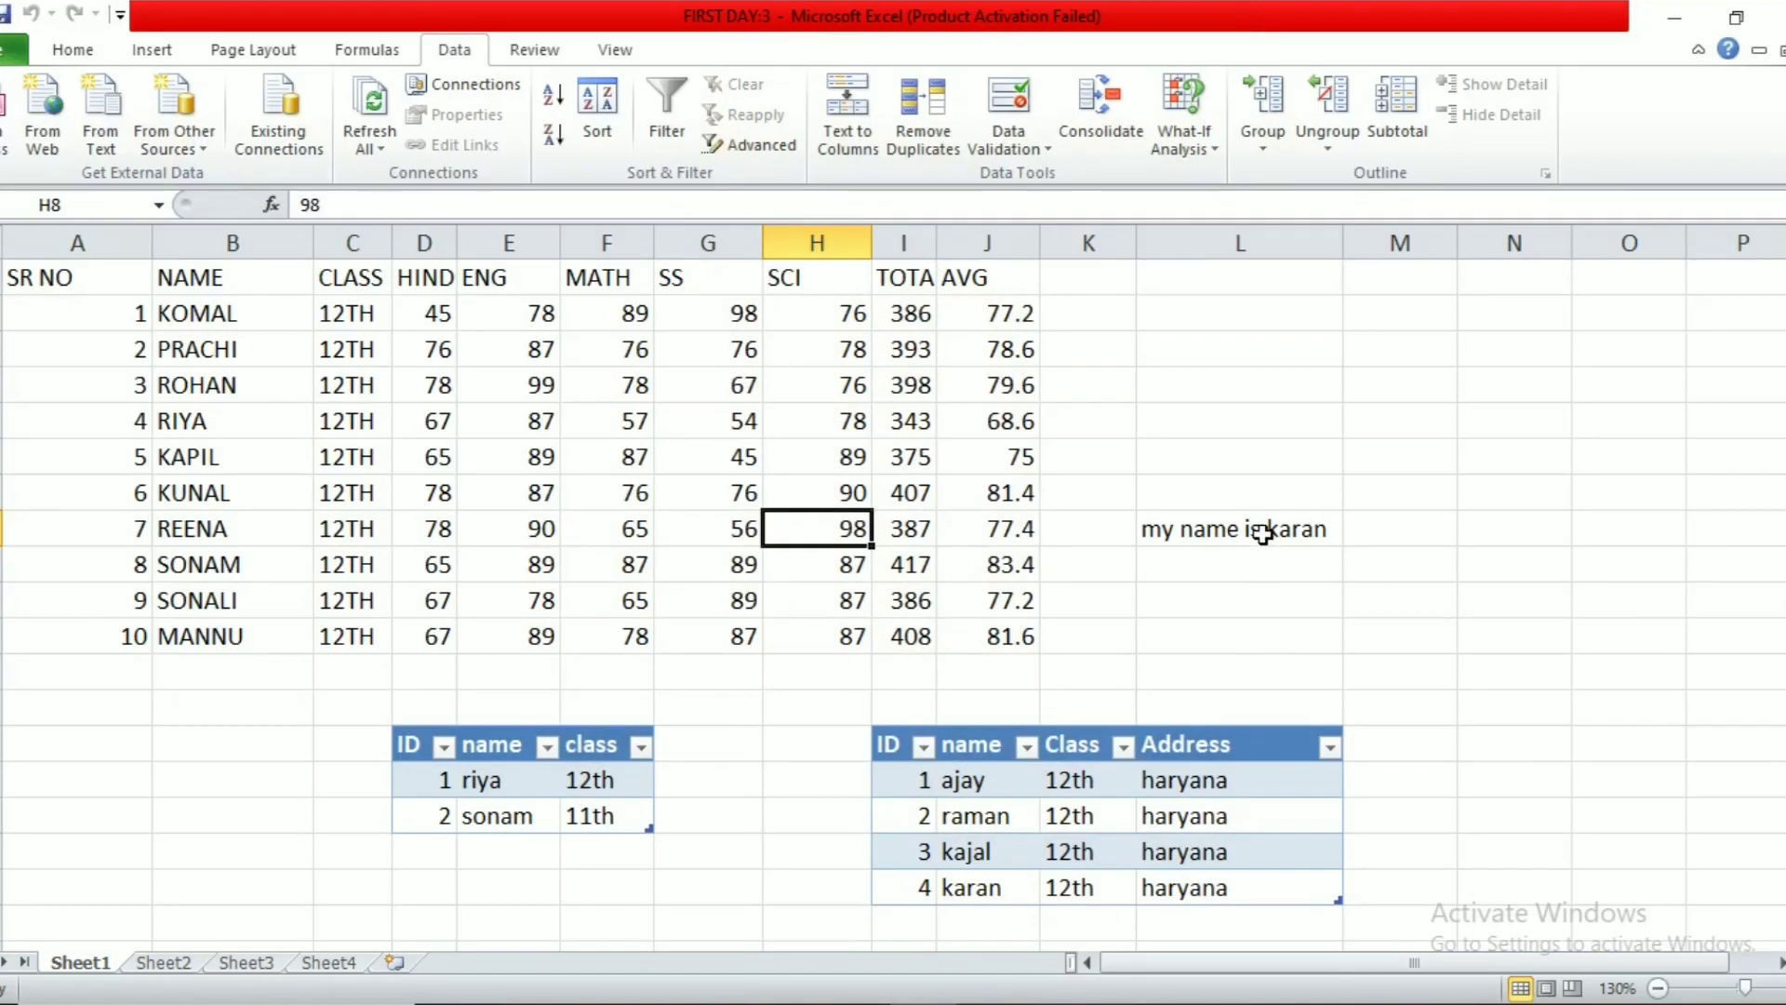
# Step: Refresh L8 from the updated karan text file
pyautogui.click(1263, 533)
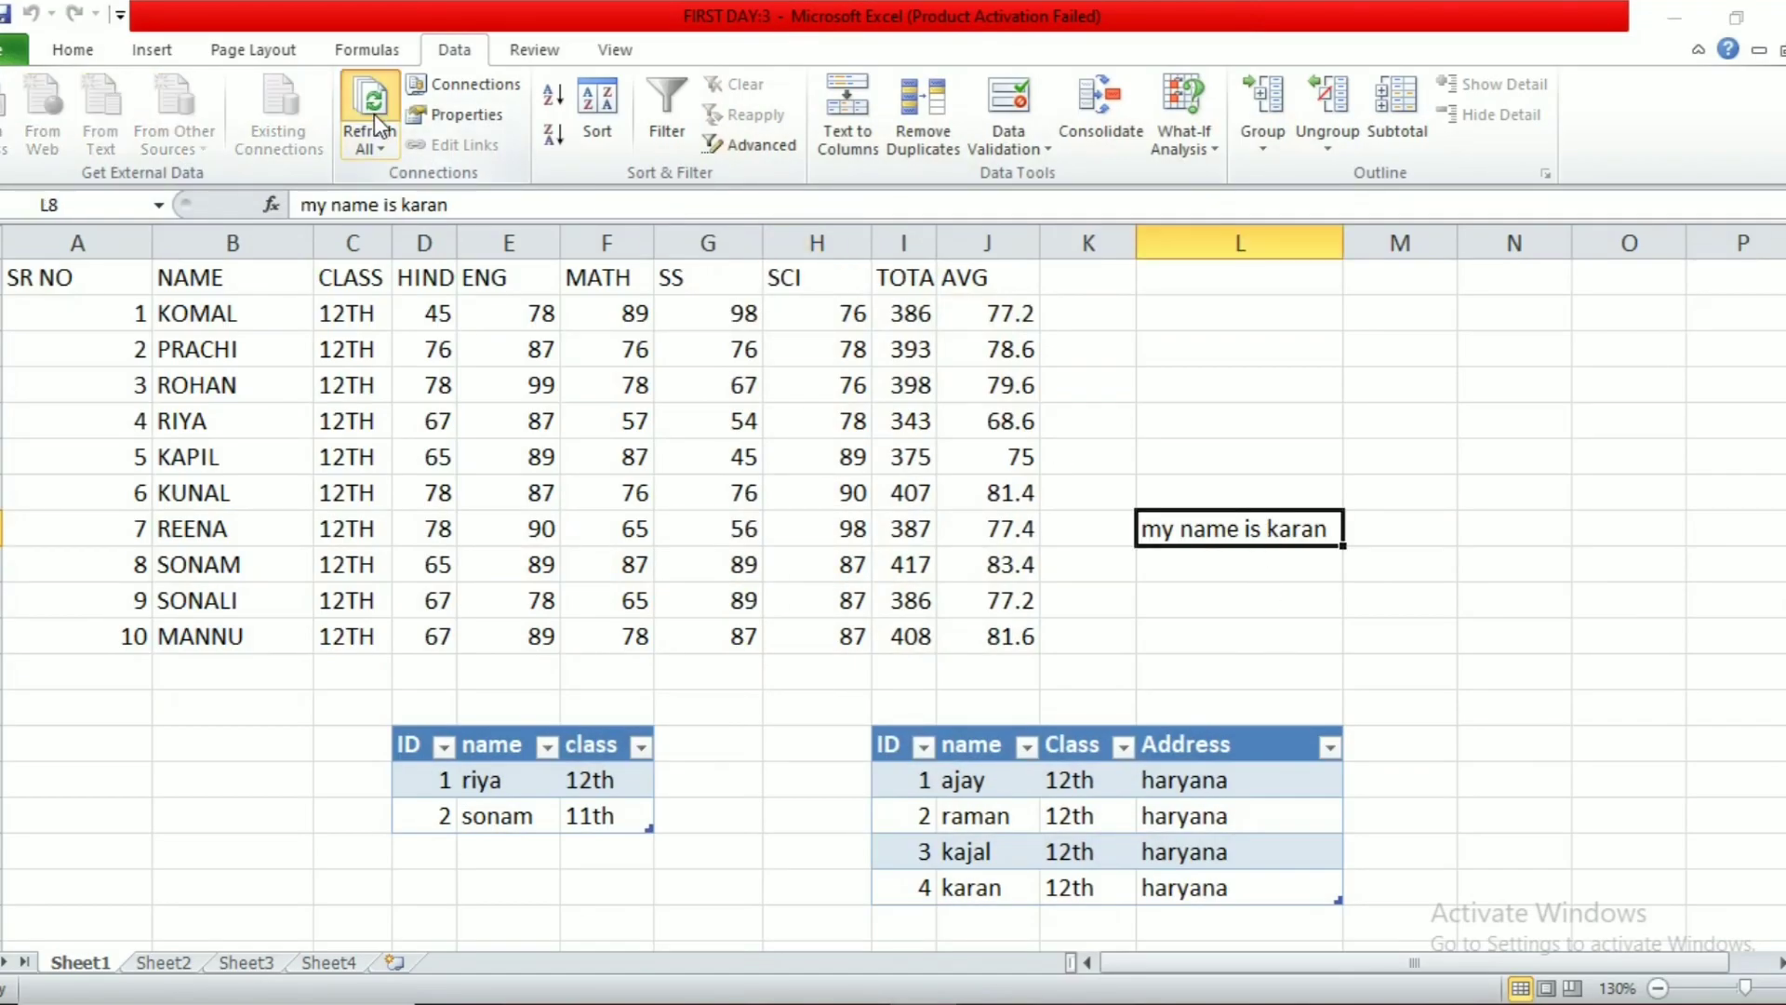
pyautogui.click(374, 114)
pyautogui.click(657, 393)
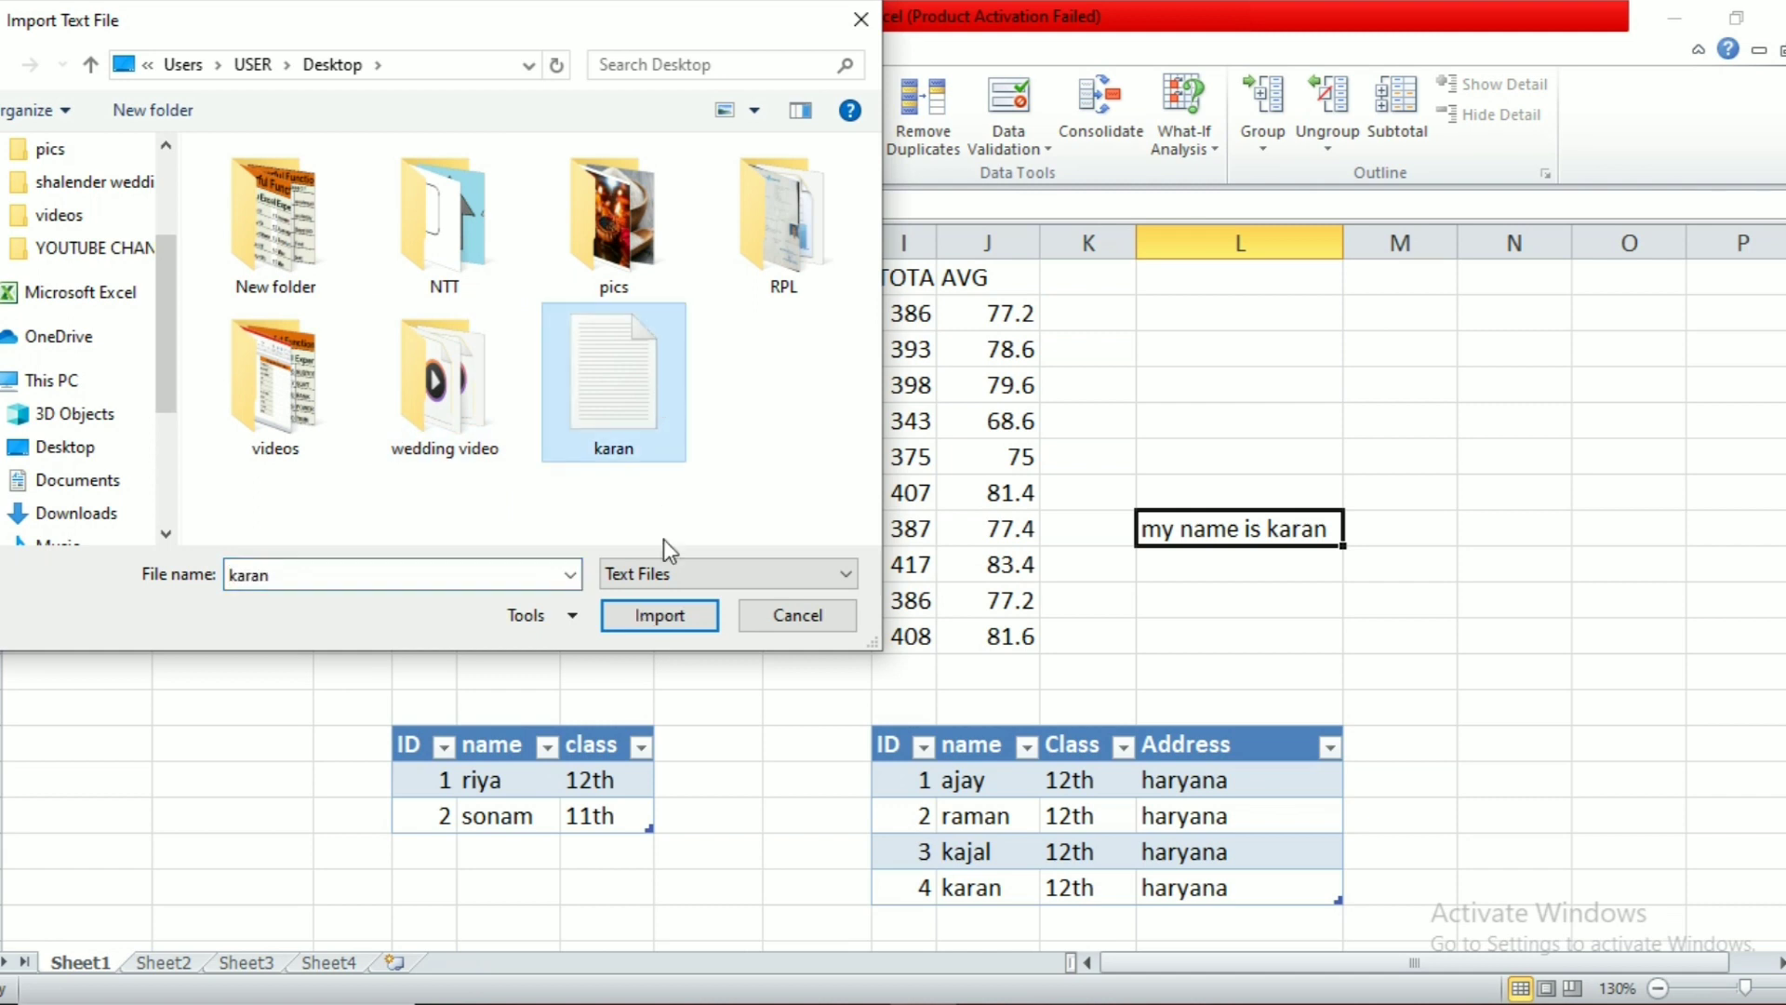
pyautogui.click(661, 615)
pyautogui.click(1339, 564)
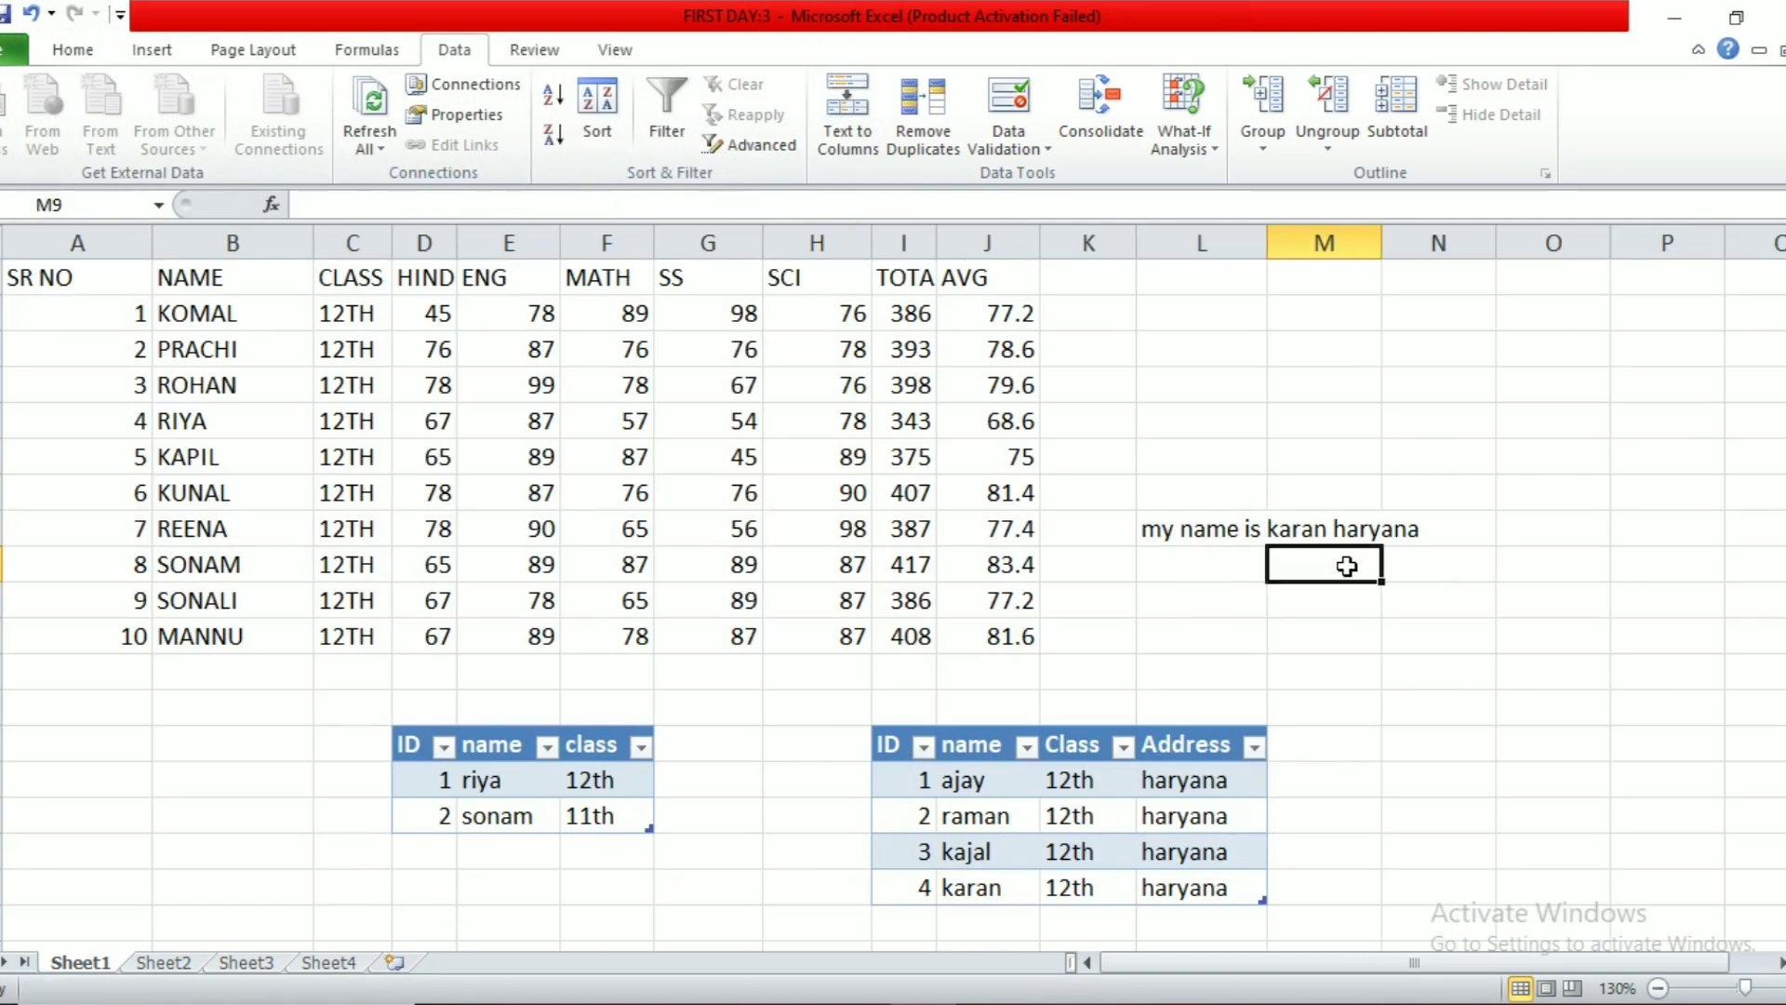
pyautogui.click(1199, 526)
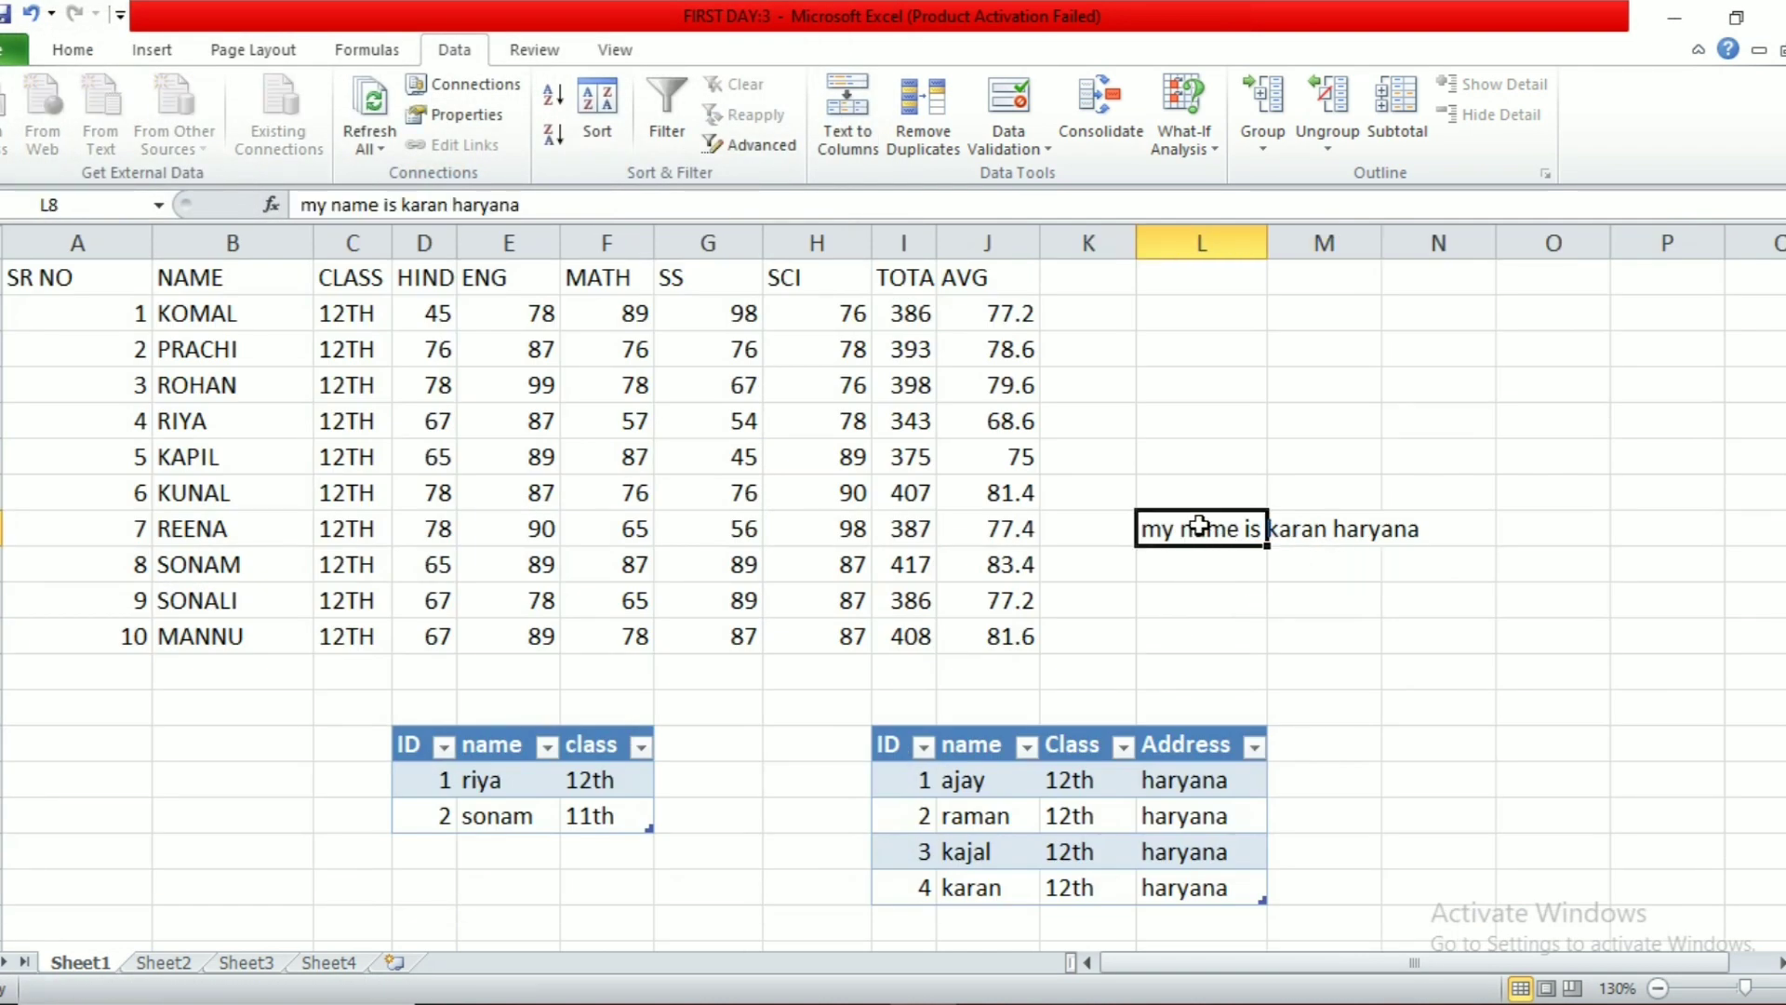
# Step: View the Existing Connections list without using it, then select the whole student marks table
pyautogui.click(807, 467)
pyautogui.click(449, 449)
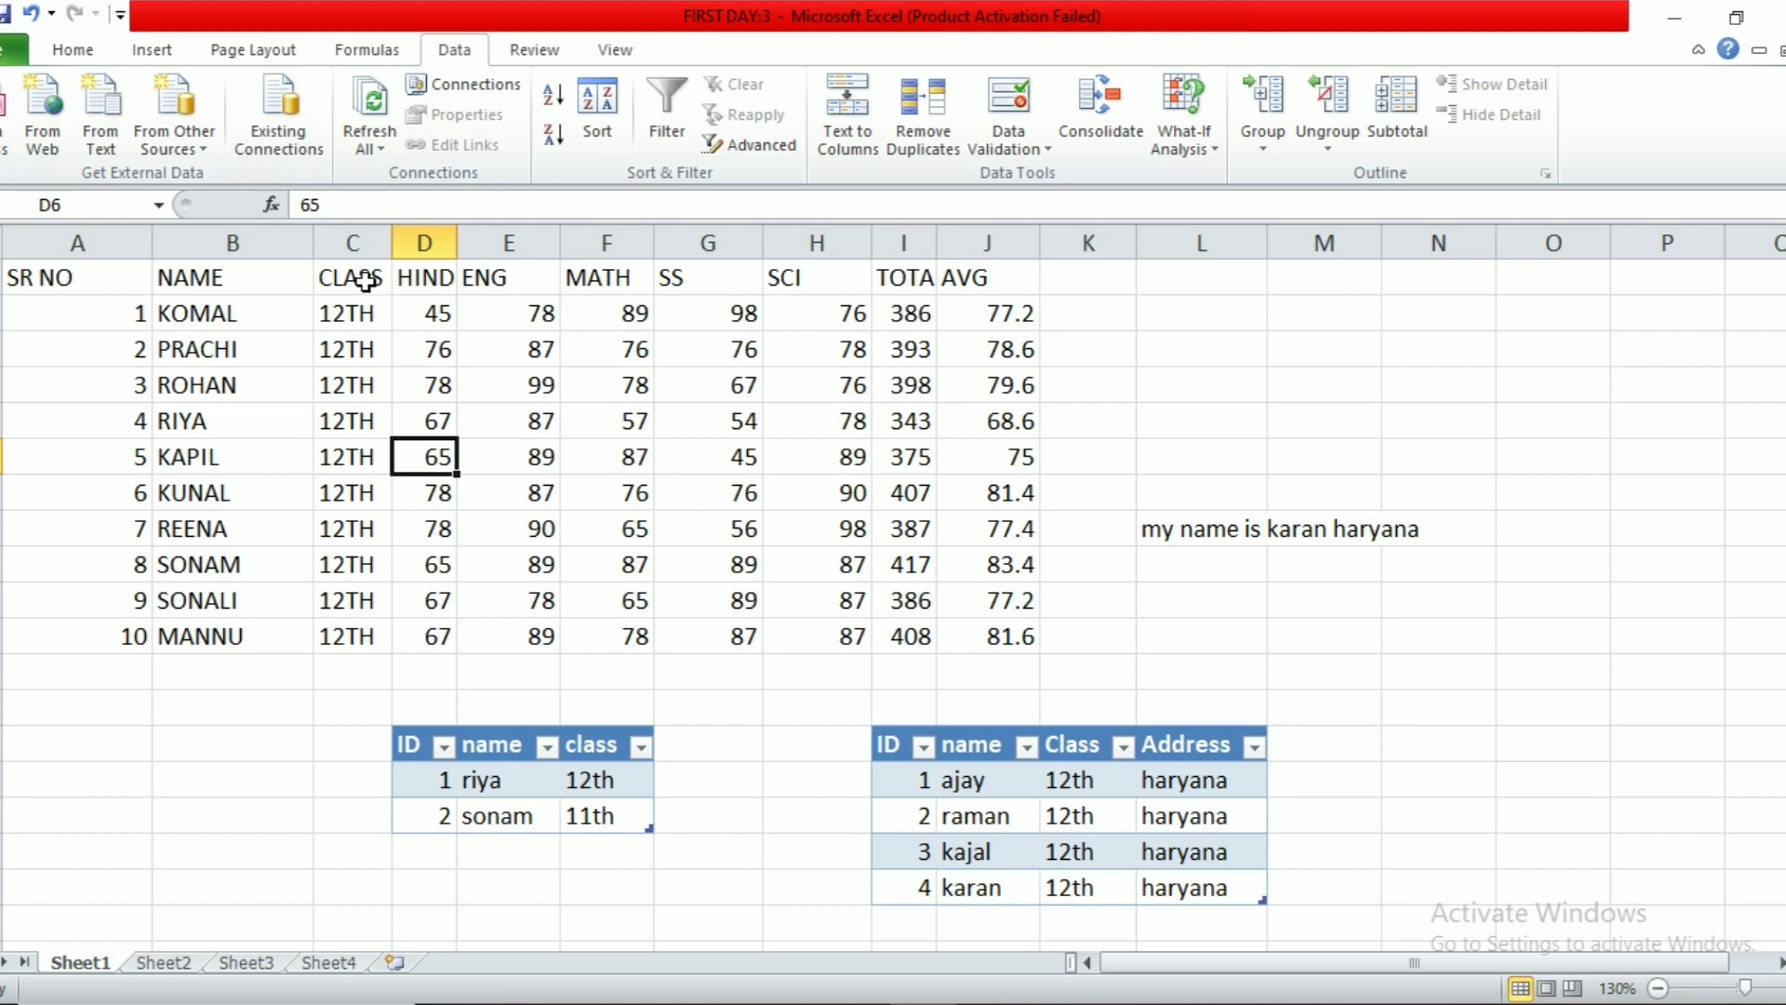
pyautogui.click(296, 141)
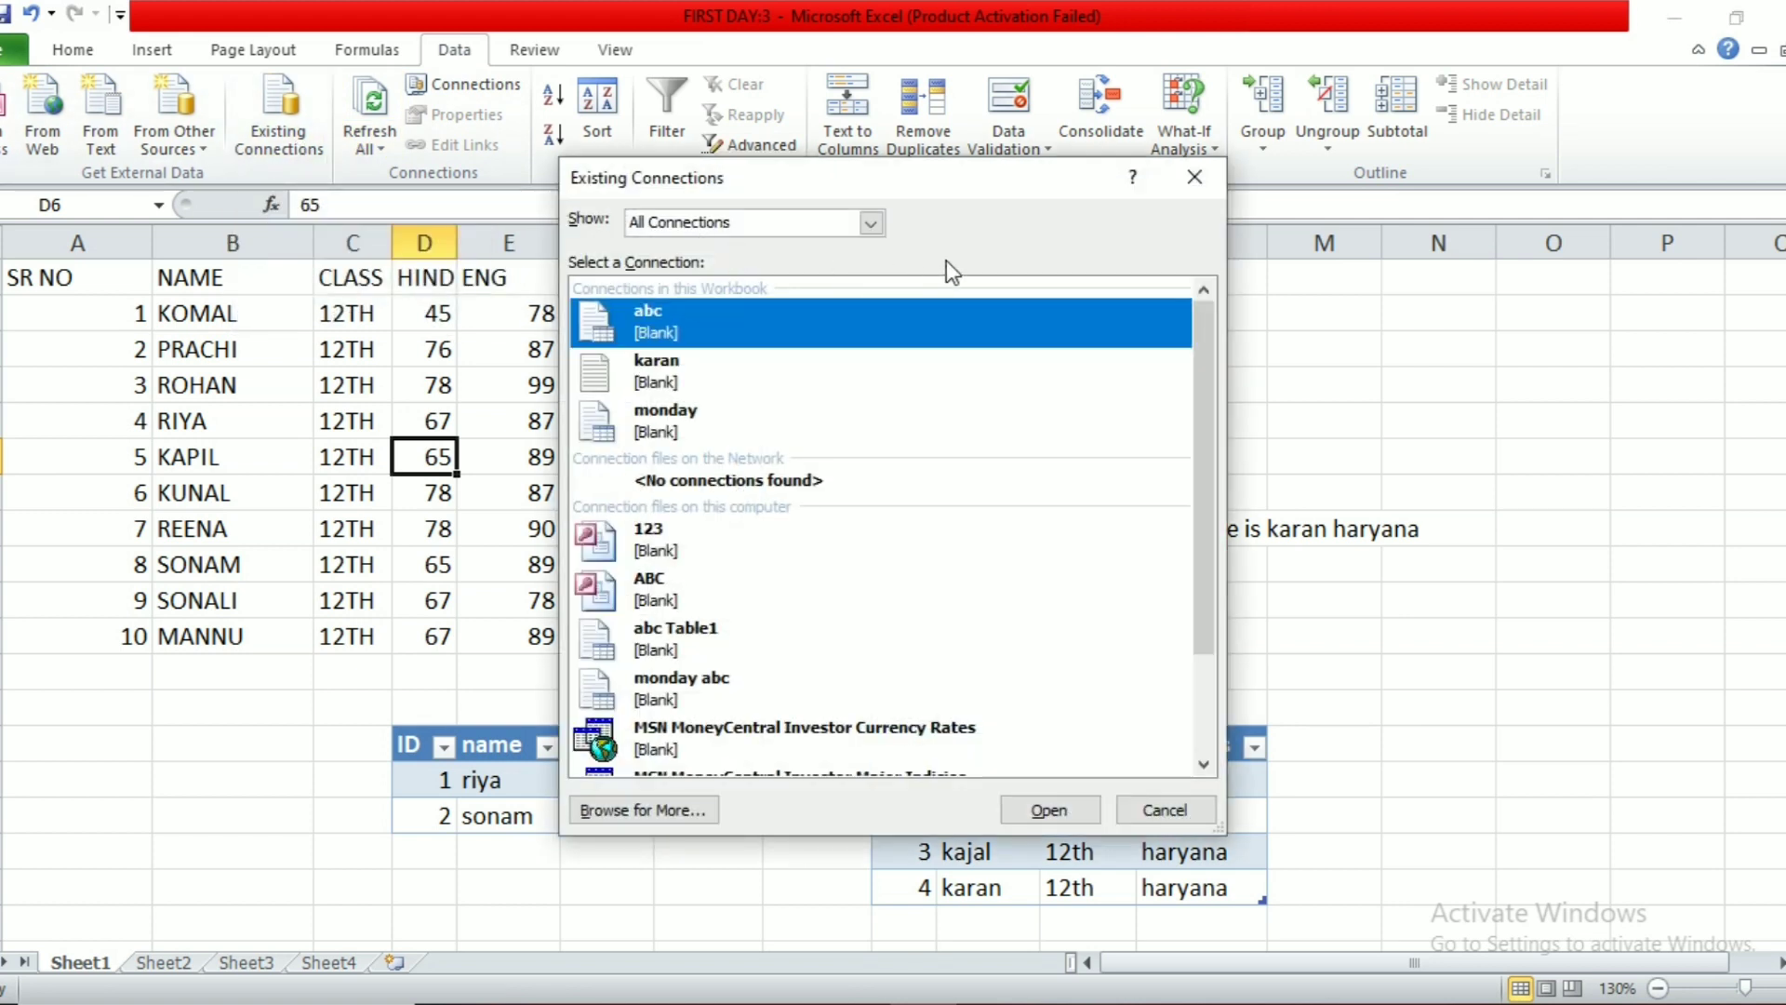
pyautogui.click(1202, 179)
pyautogui.click(710, 321)
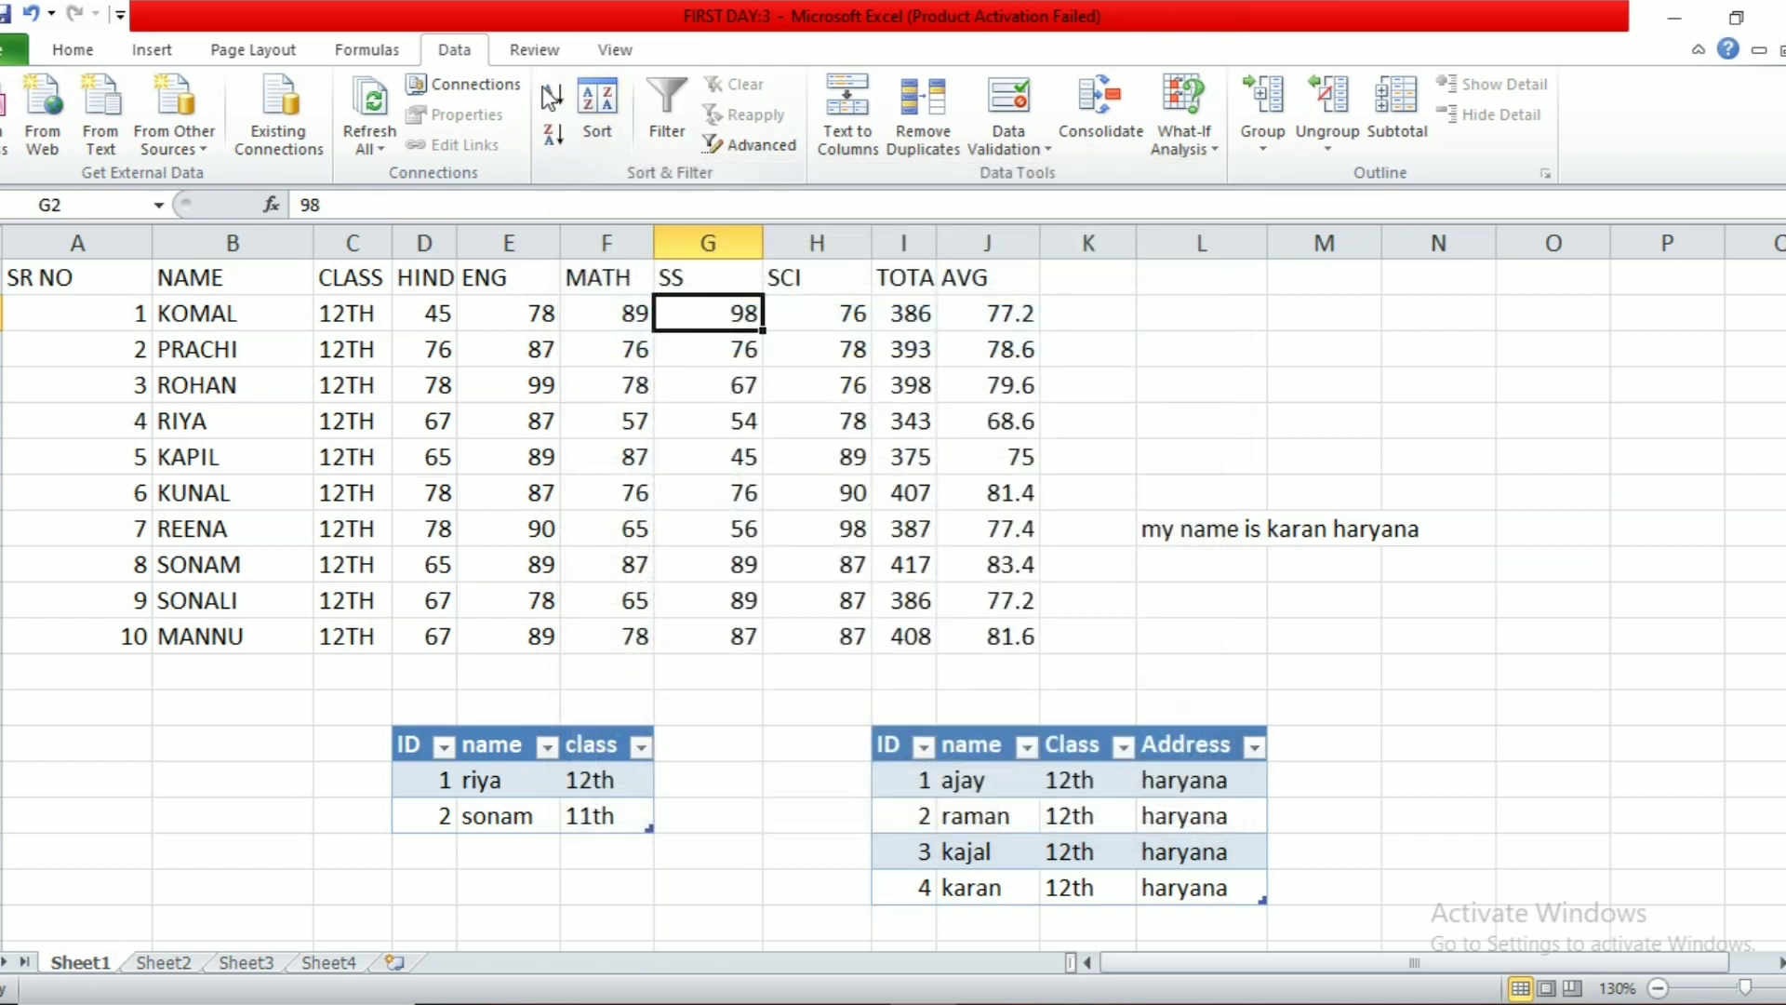
pyautogui.click(525, 378)
pyautogui.moveTo(106, 290); pyautogui.dragTo(972, 656)
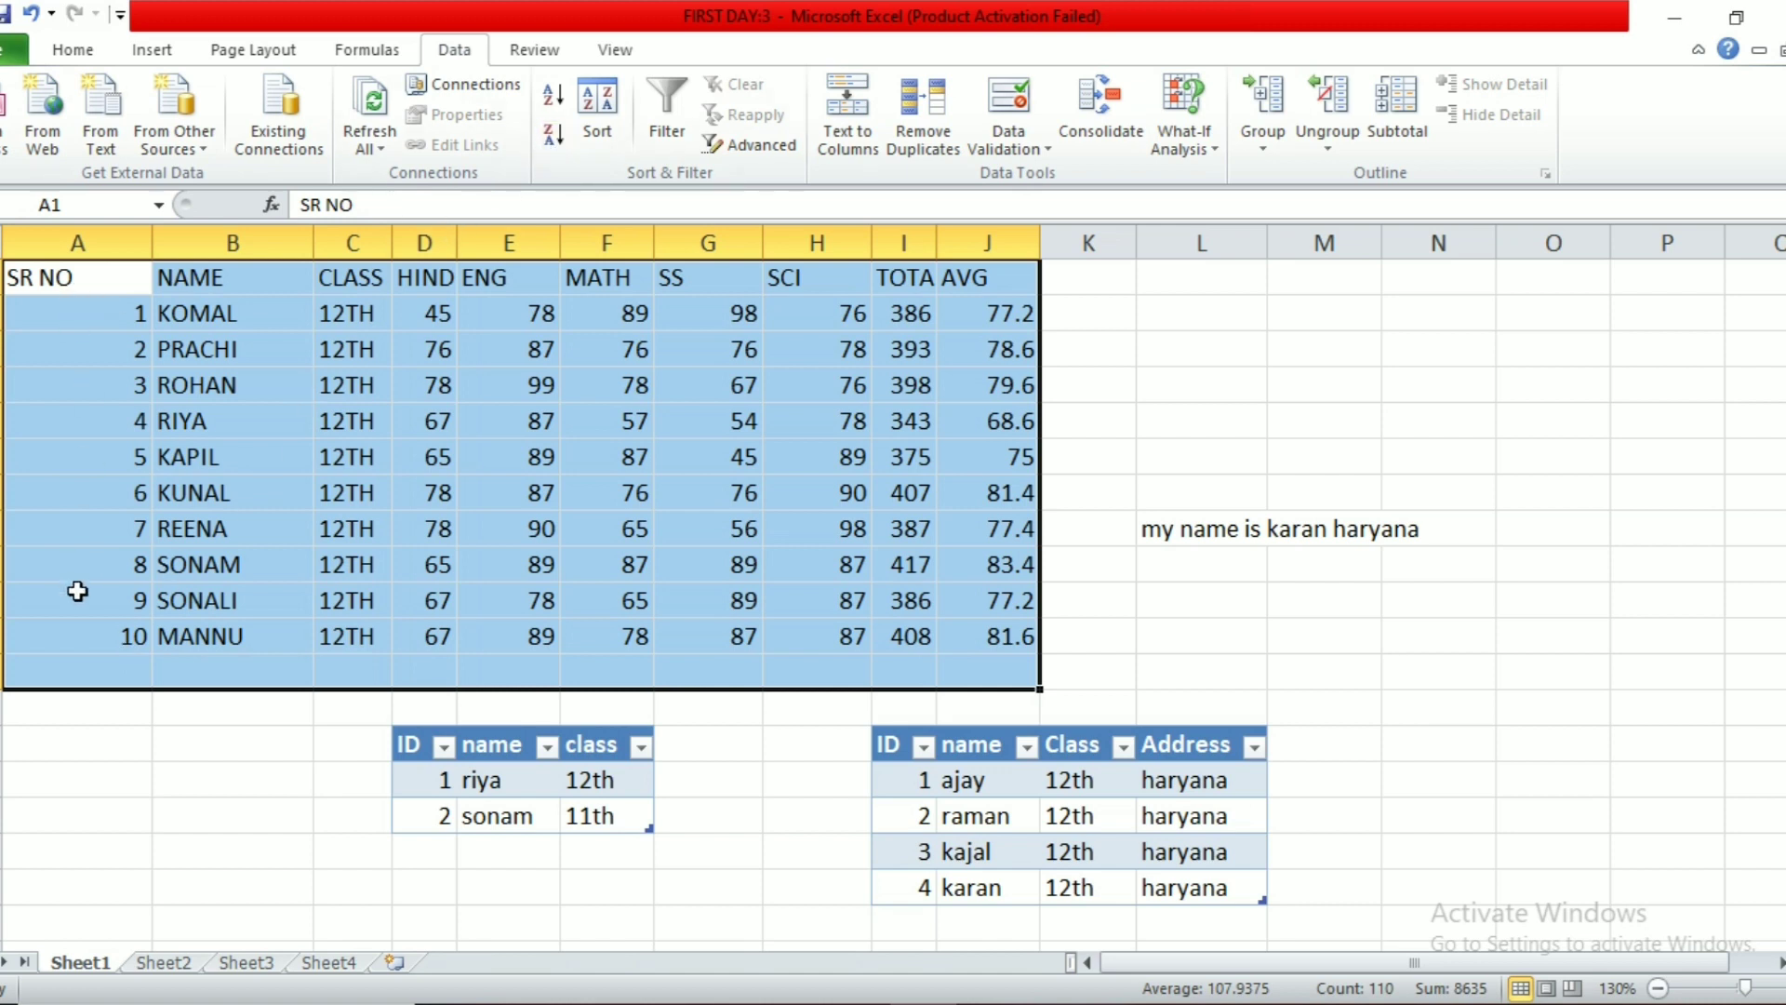
# Step: After trying both quick sorts on SR NO, custom-sort the marks table by NAME, A to Z
pyautogui.click(550, 139)
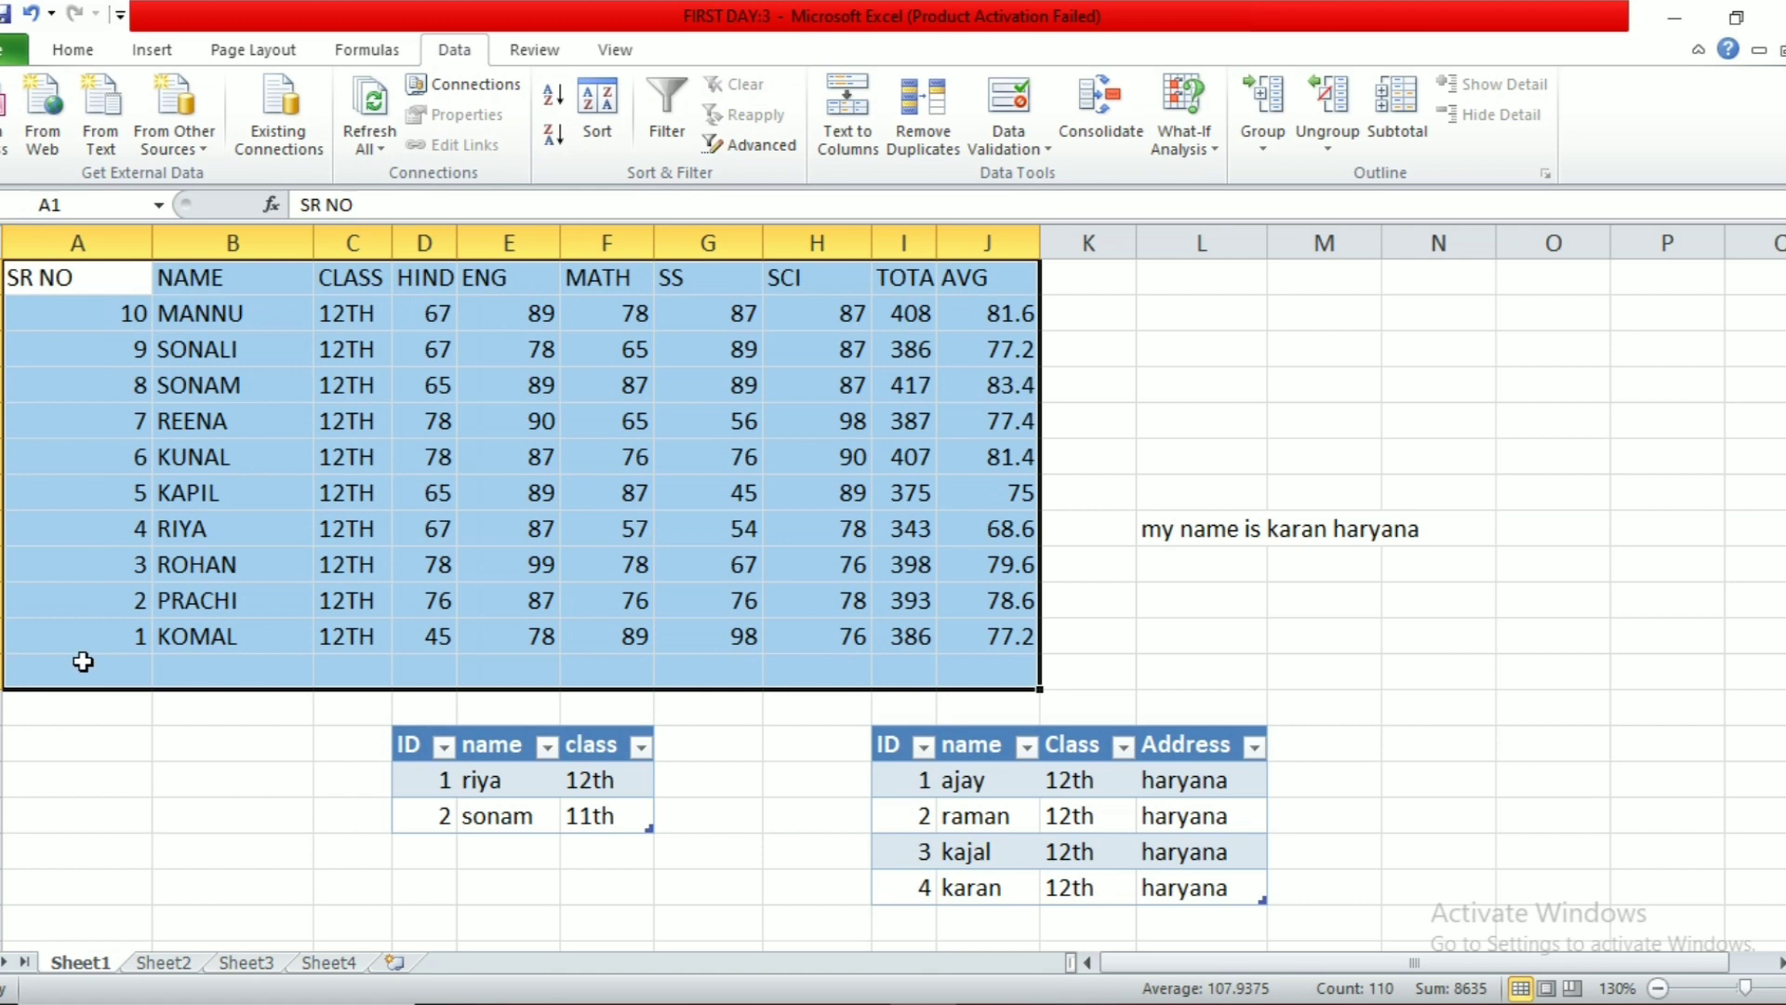
pyautogui.click(553, 94)
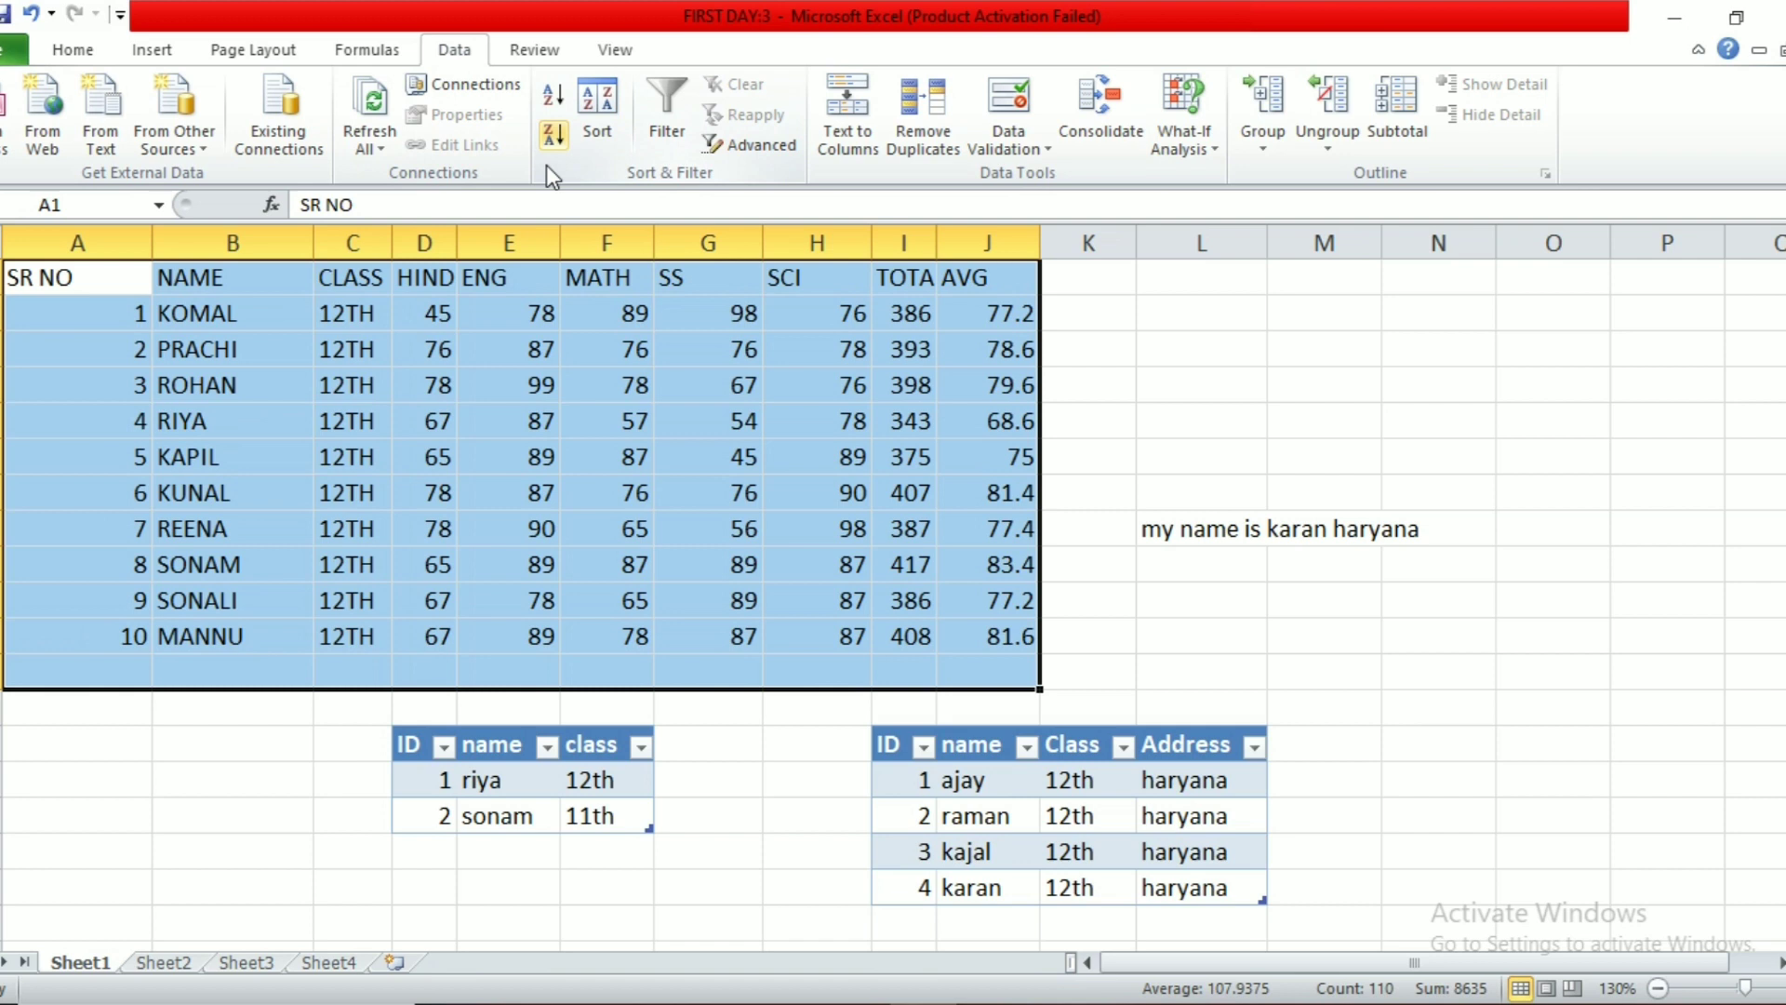
pyautogui.click(589, 125)
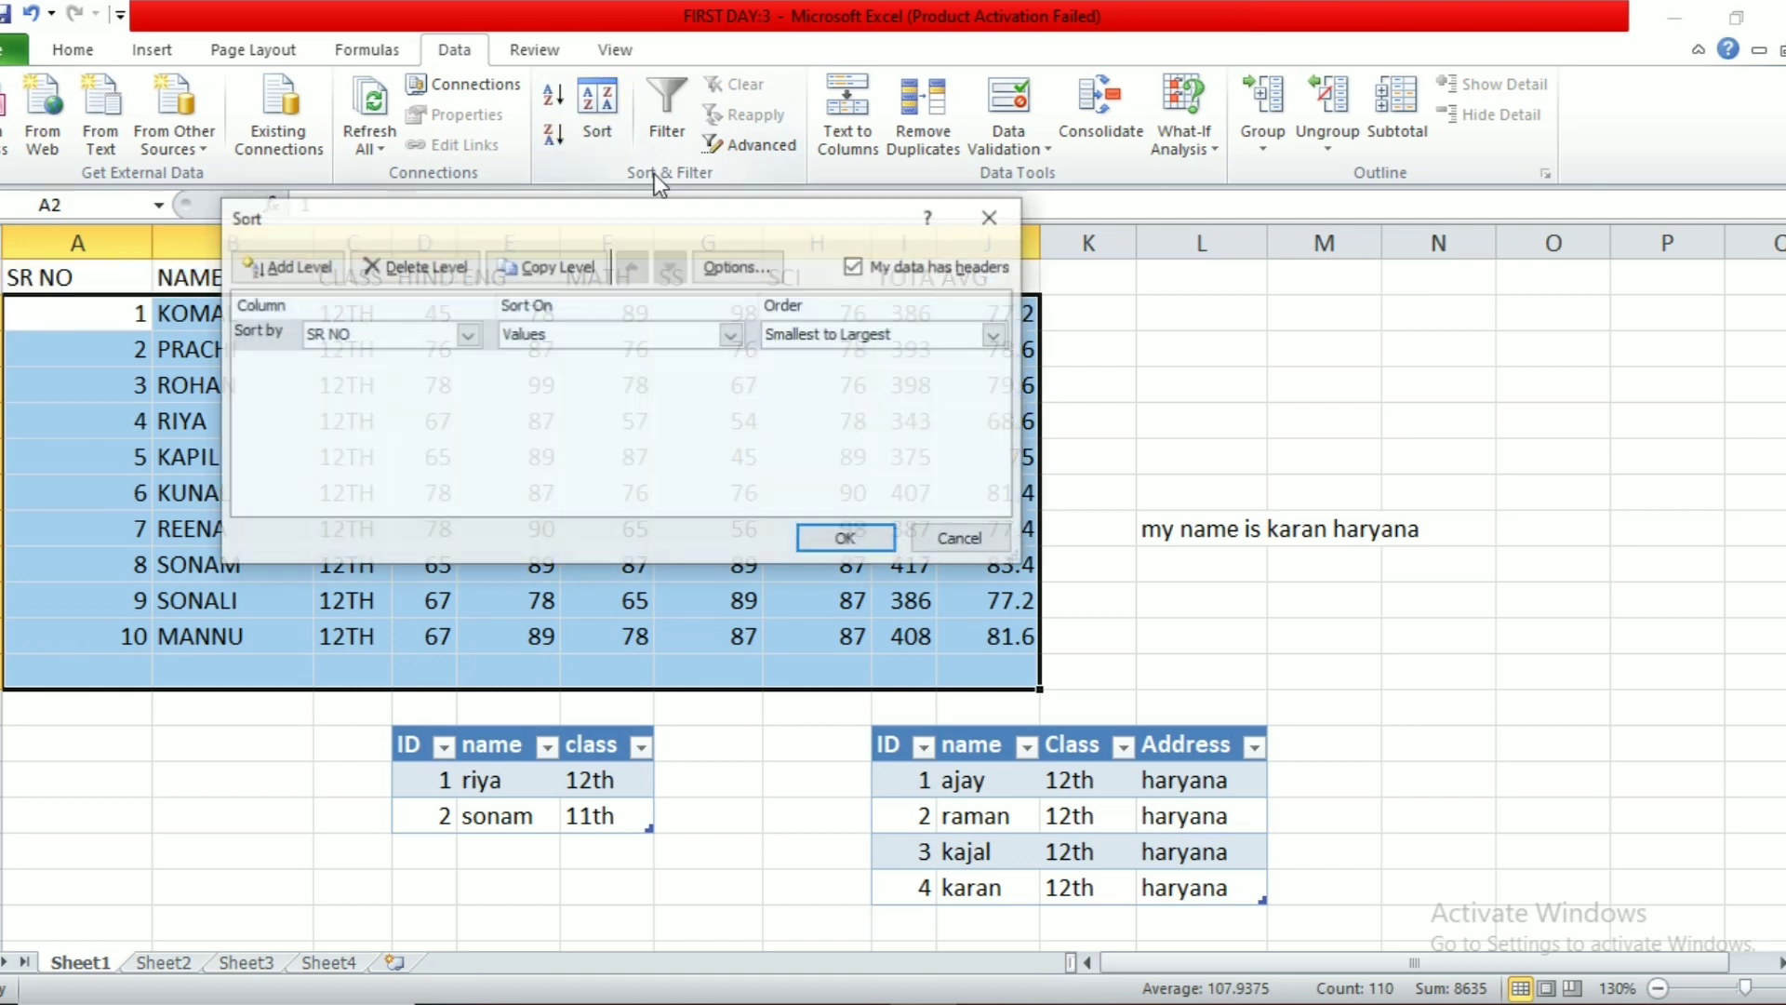
pyautogui.moveTo(706, 217); pyautogui.dragTo(1076, 111)
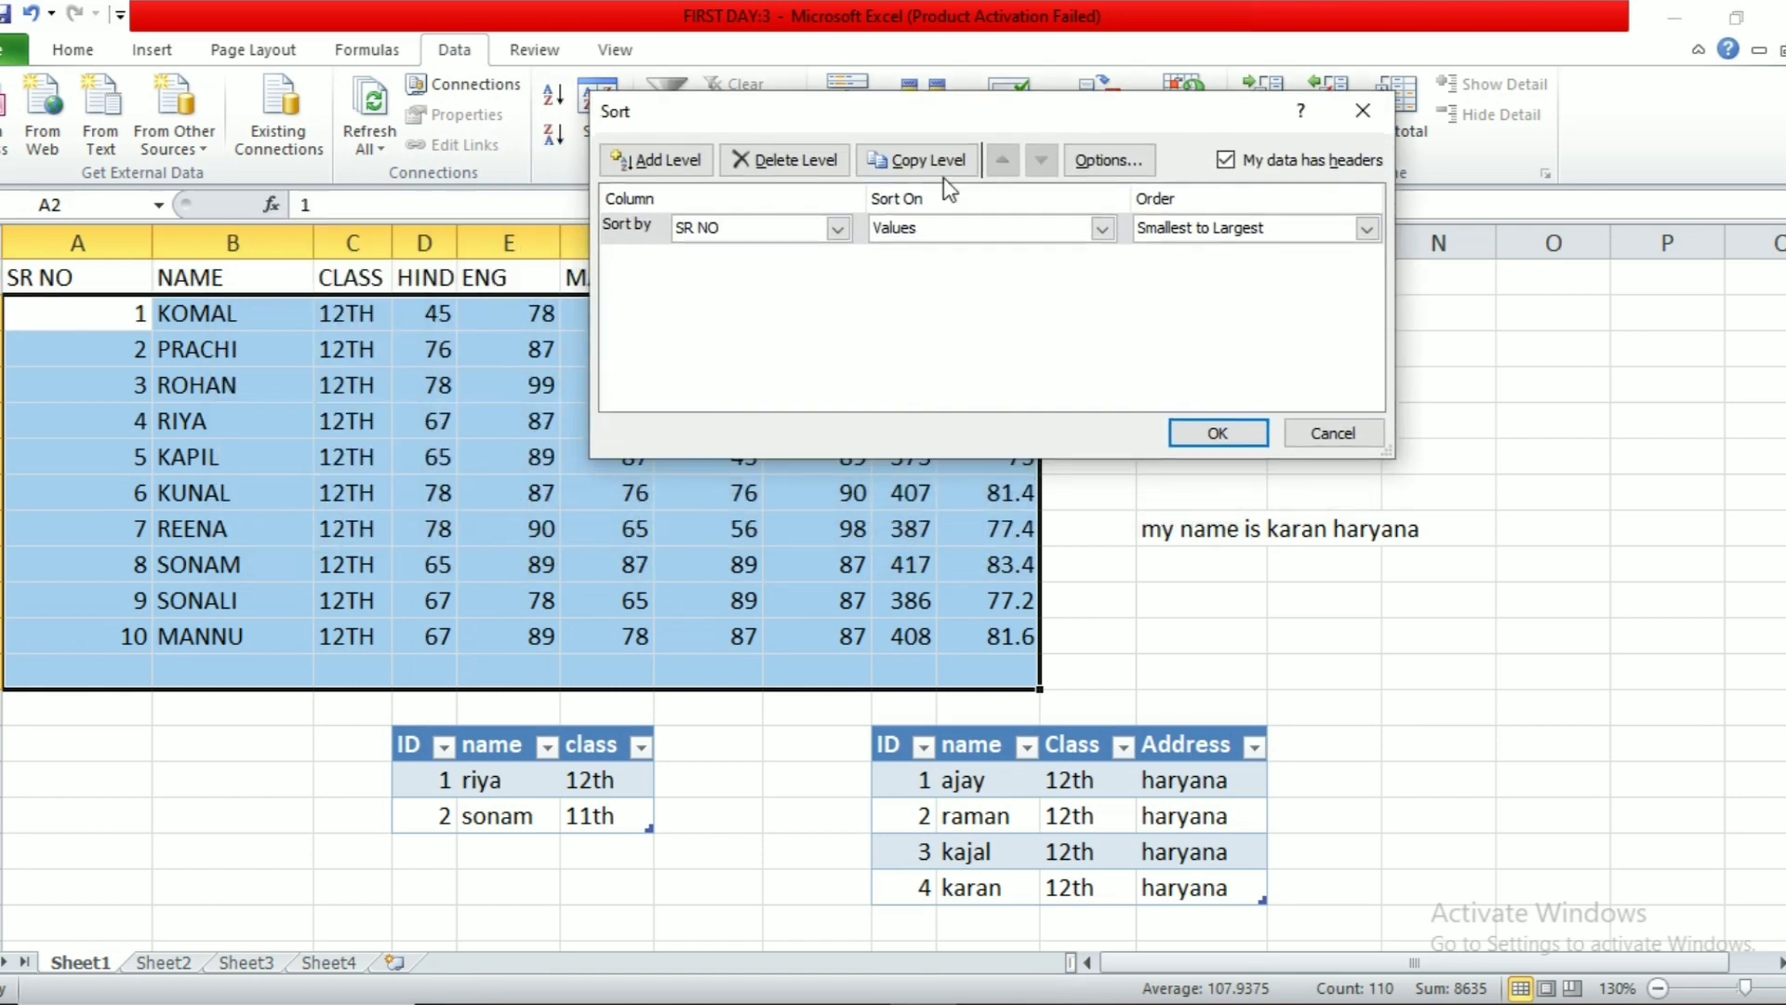
pyautogui.click(838, 228)
pyautogui.click(806, 274)
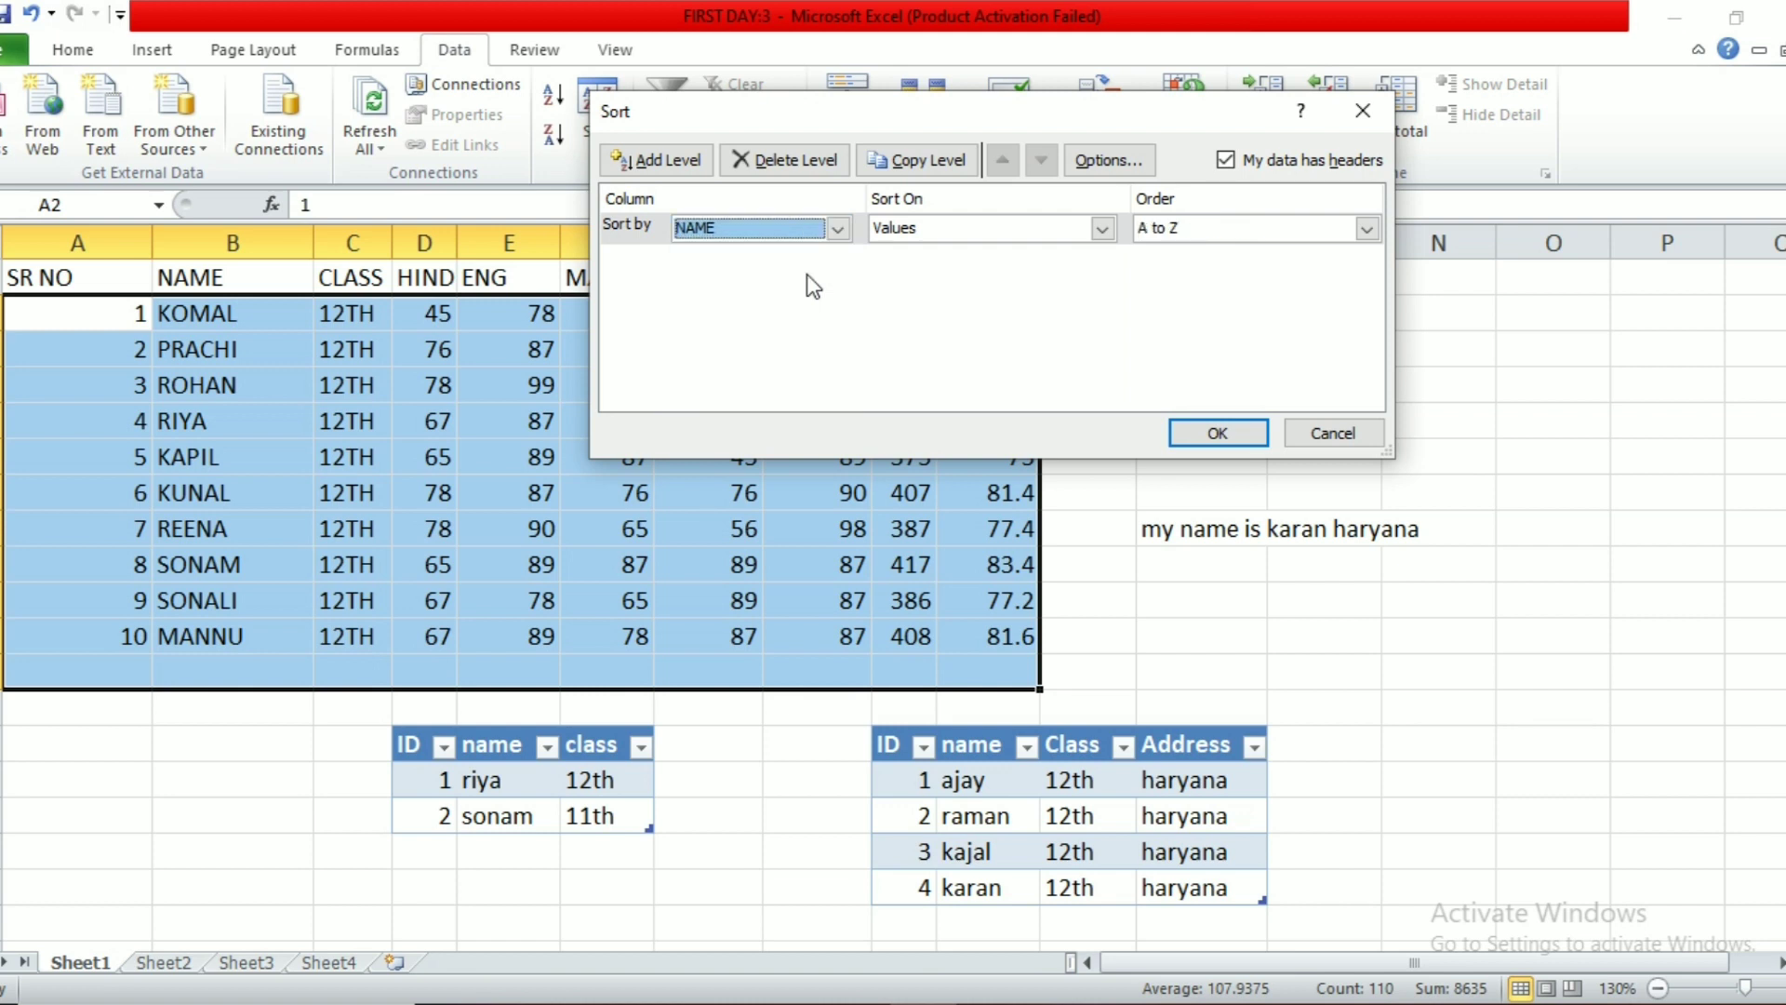
pyautogui.click(1218, 434)
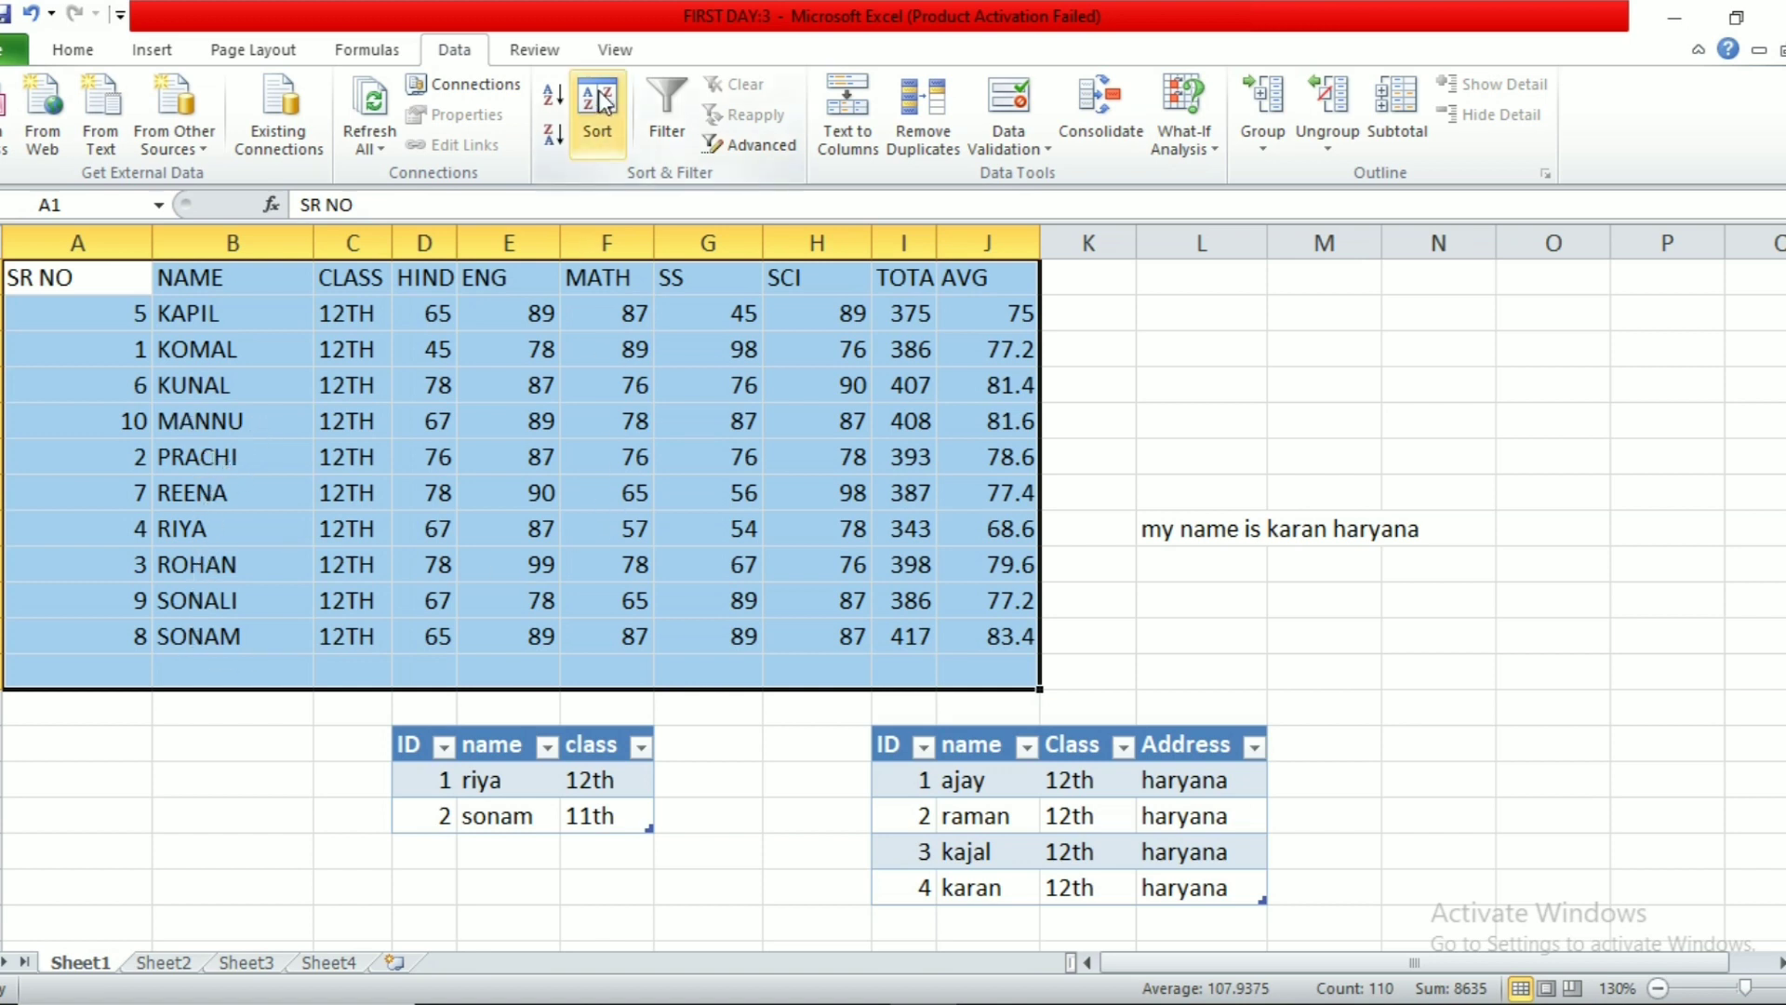
# Step: Turn on header filters and filter NAME to show only KOMAL, PRACHI and RIYA
pyautogui.click(675, 127)
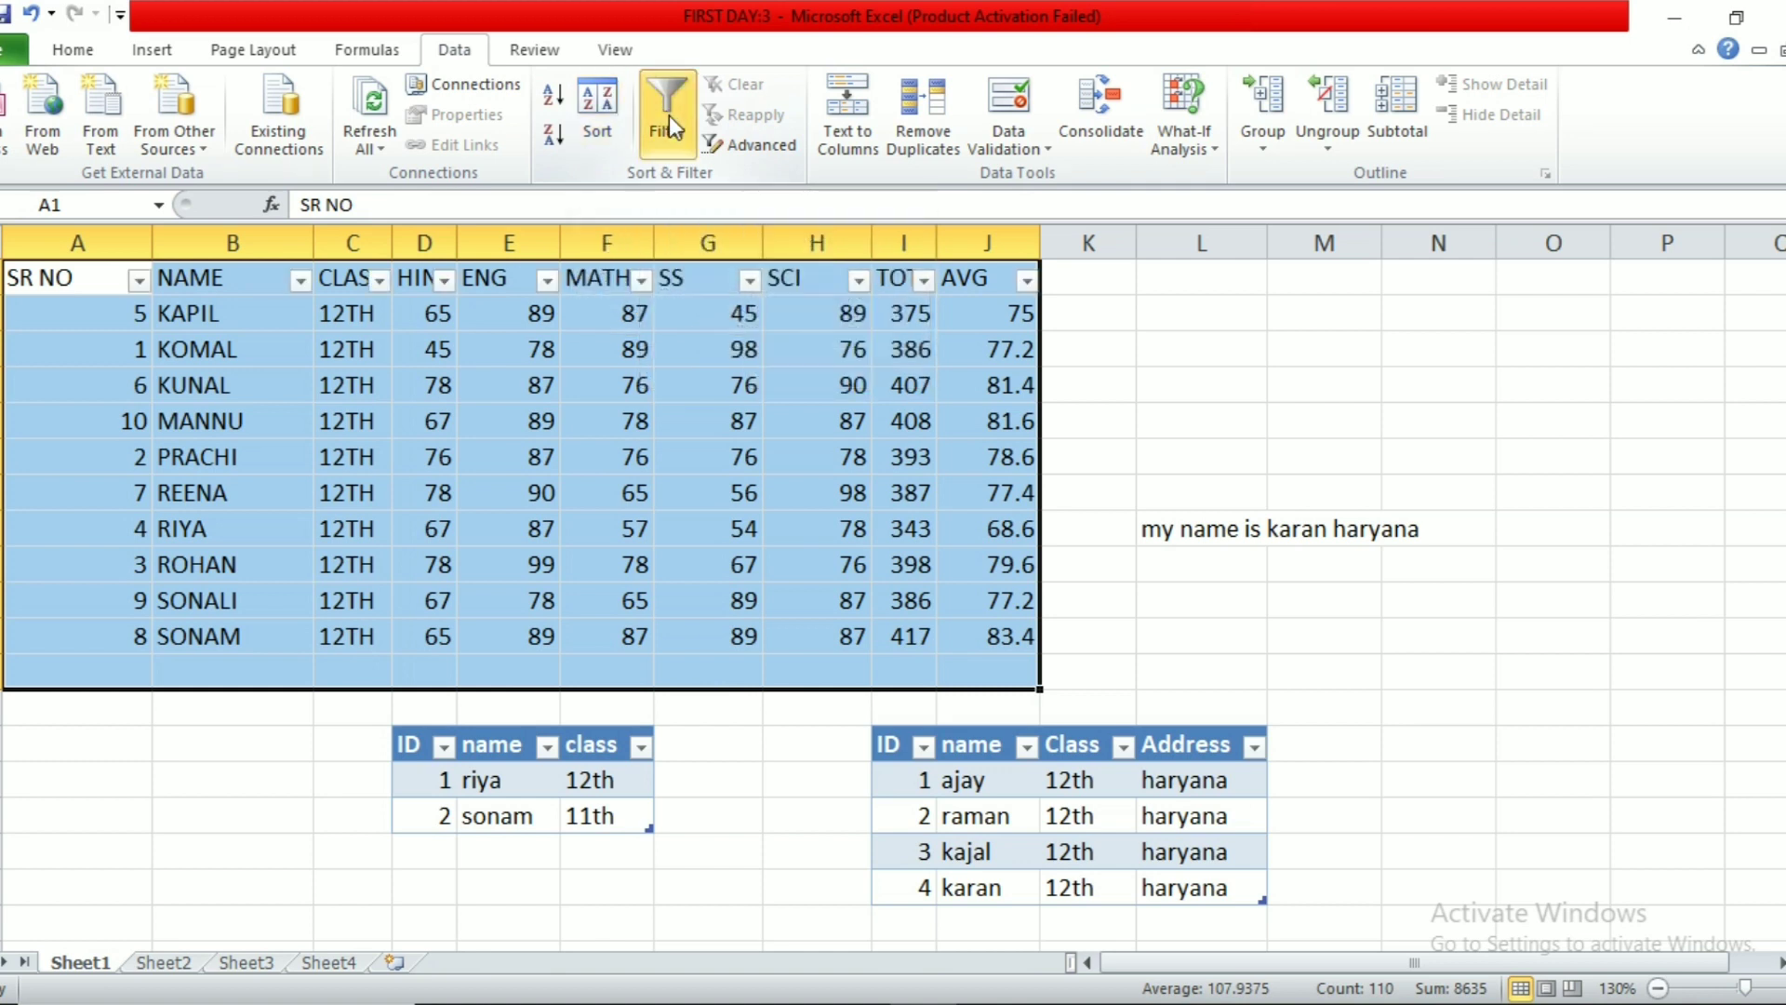
pyautogui.click(491, 479)
pyautogui.click(300, 280)
pyautogui.click(104, 537)
pyautogui.click(42, 578)
pyautogui.click(51, 646)
pyautogui.click(51, 690)
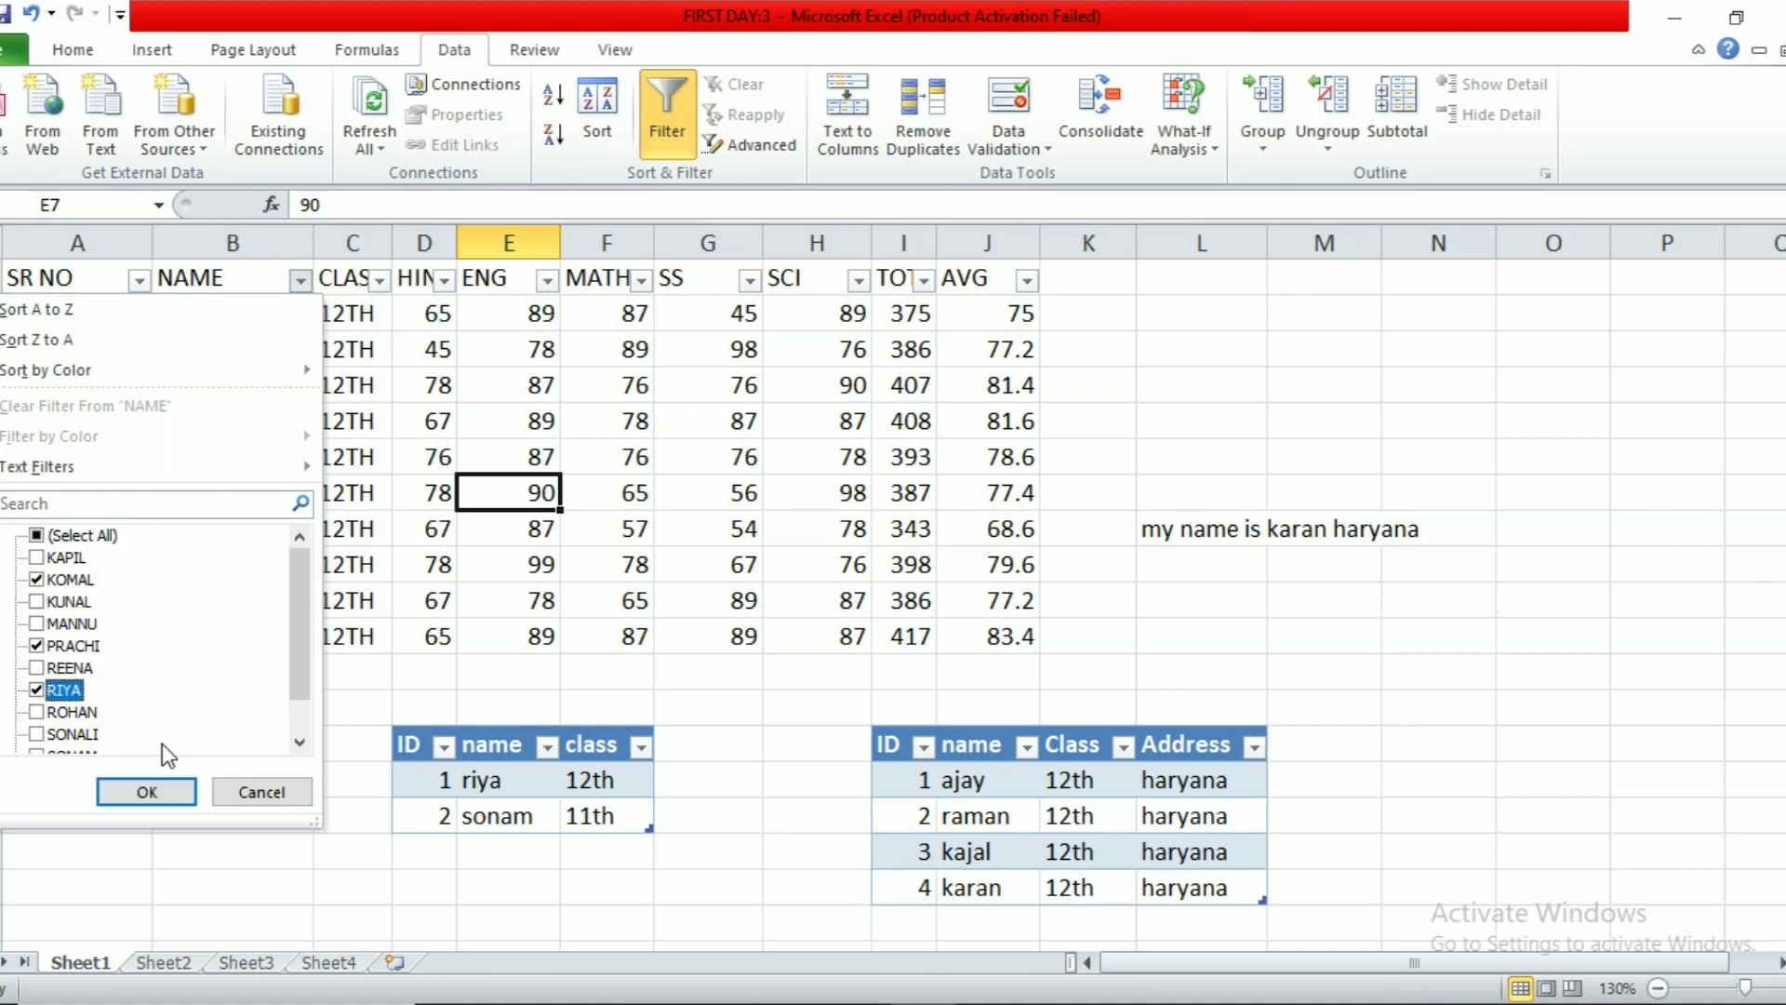
pyautogui.click(146, 791)
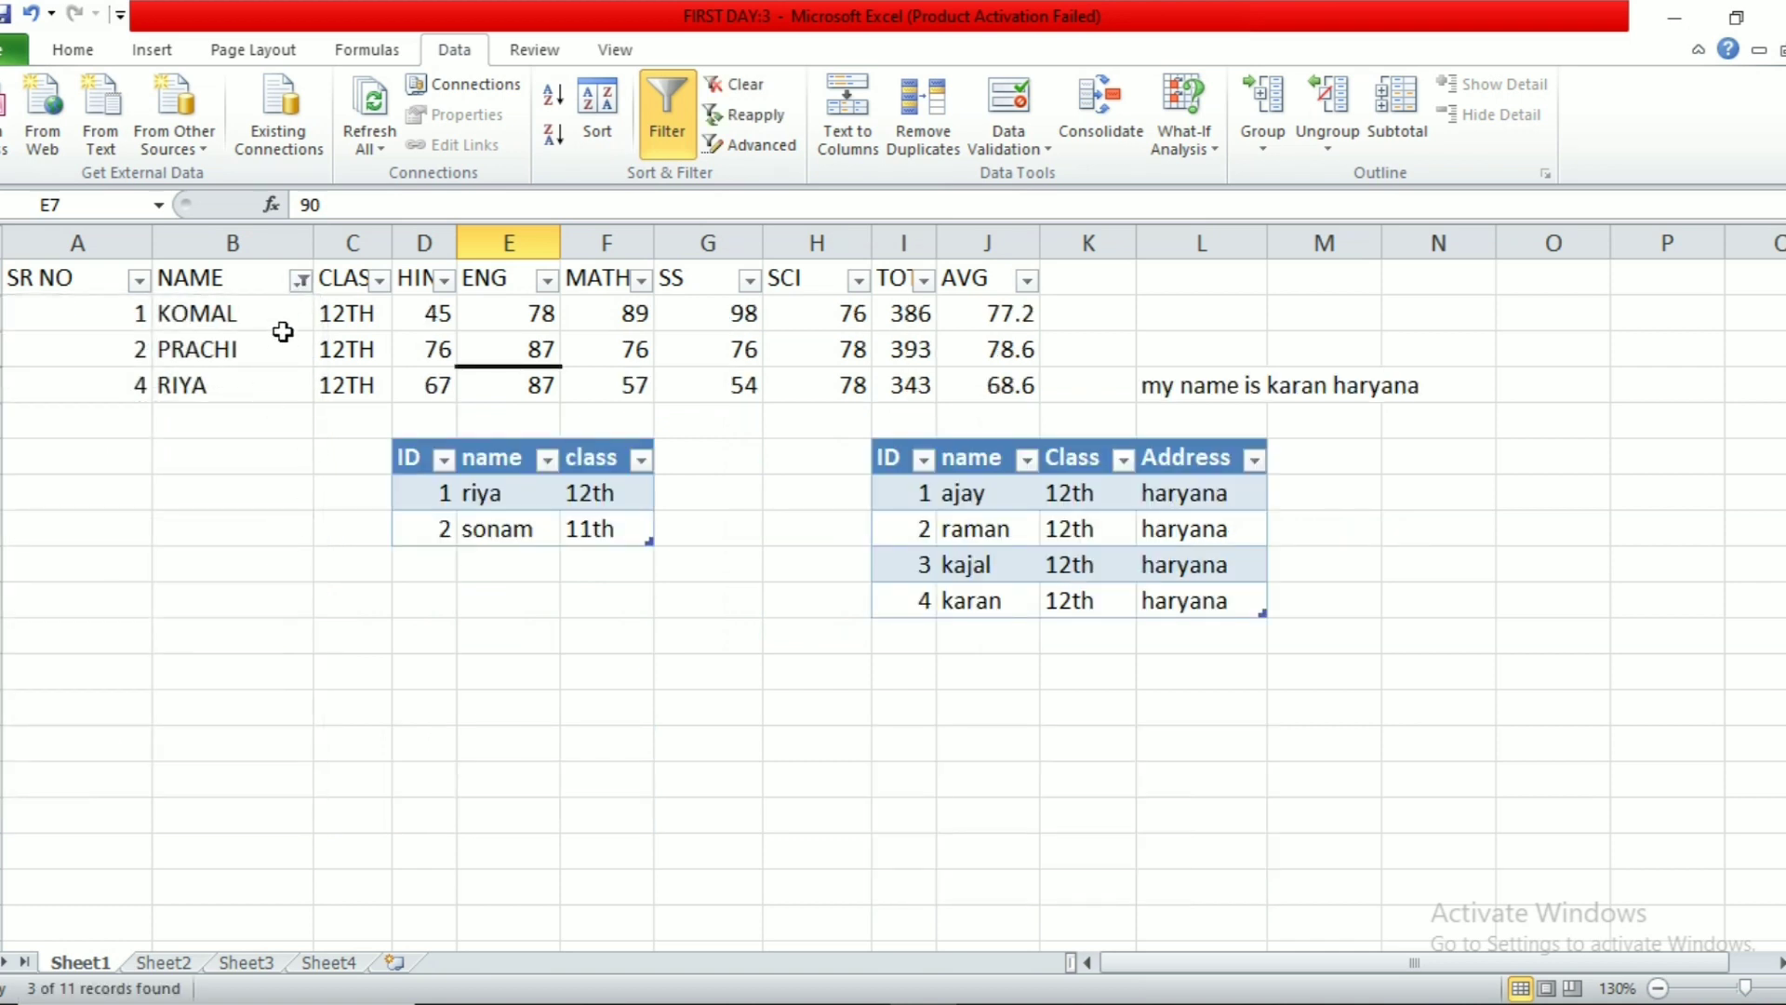
# Step: Clear the NAME filter so all ten students show again
pyautogui.click(739, 86)
pyautogui.click(582, 484)
pyautogui.click(745, 409)
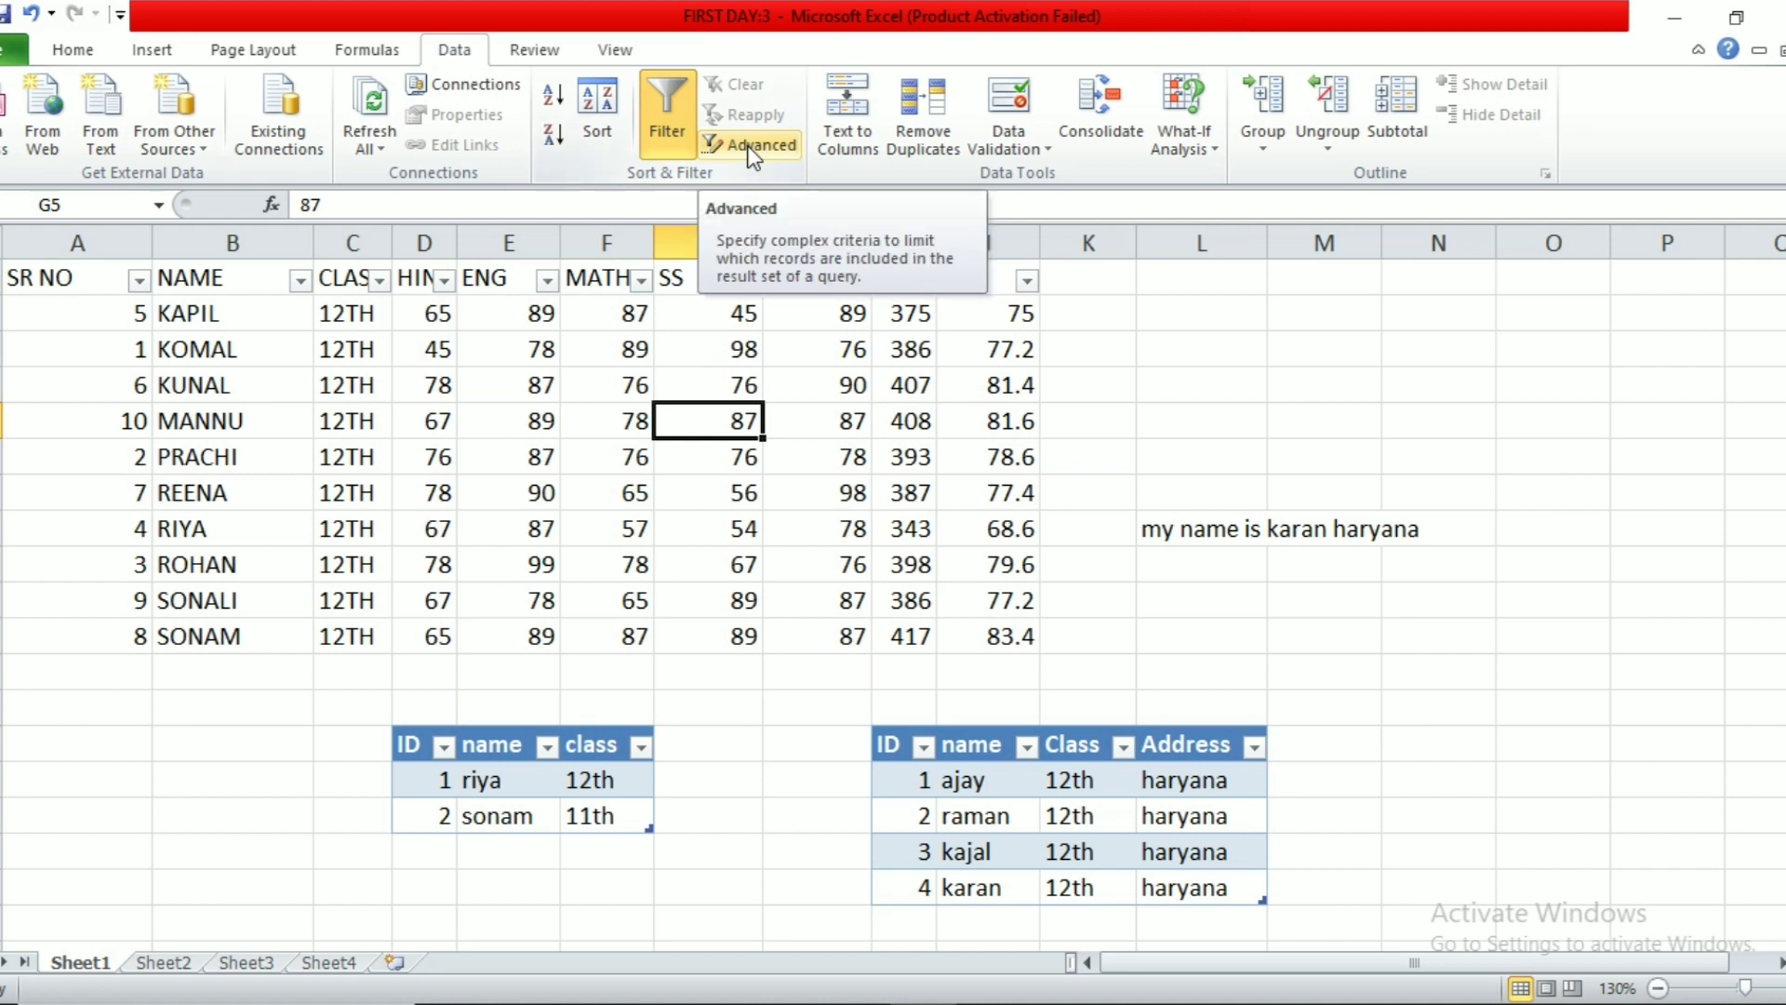
pyautogui.click(809, 489)
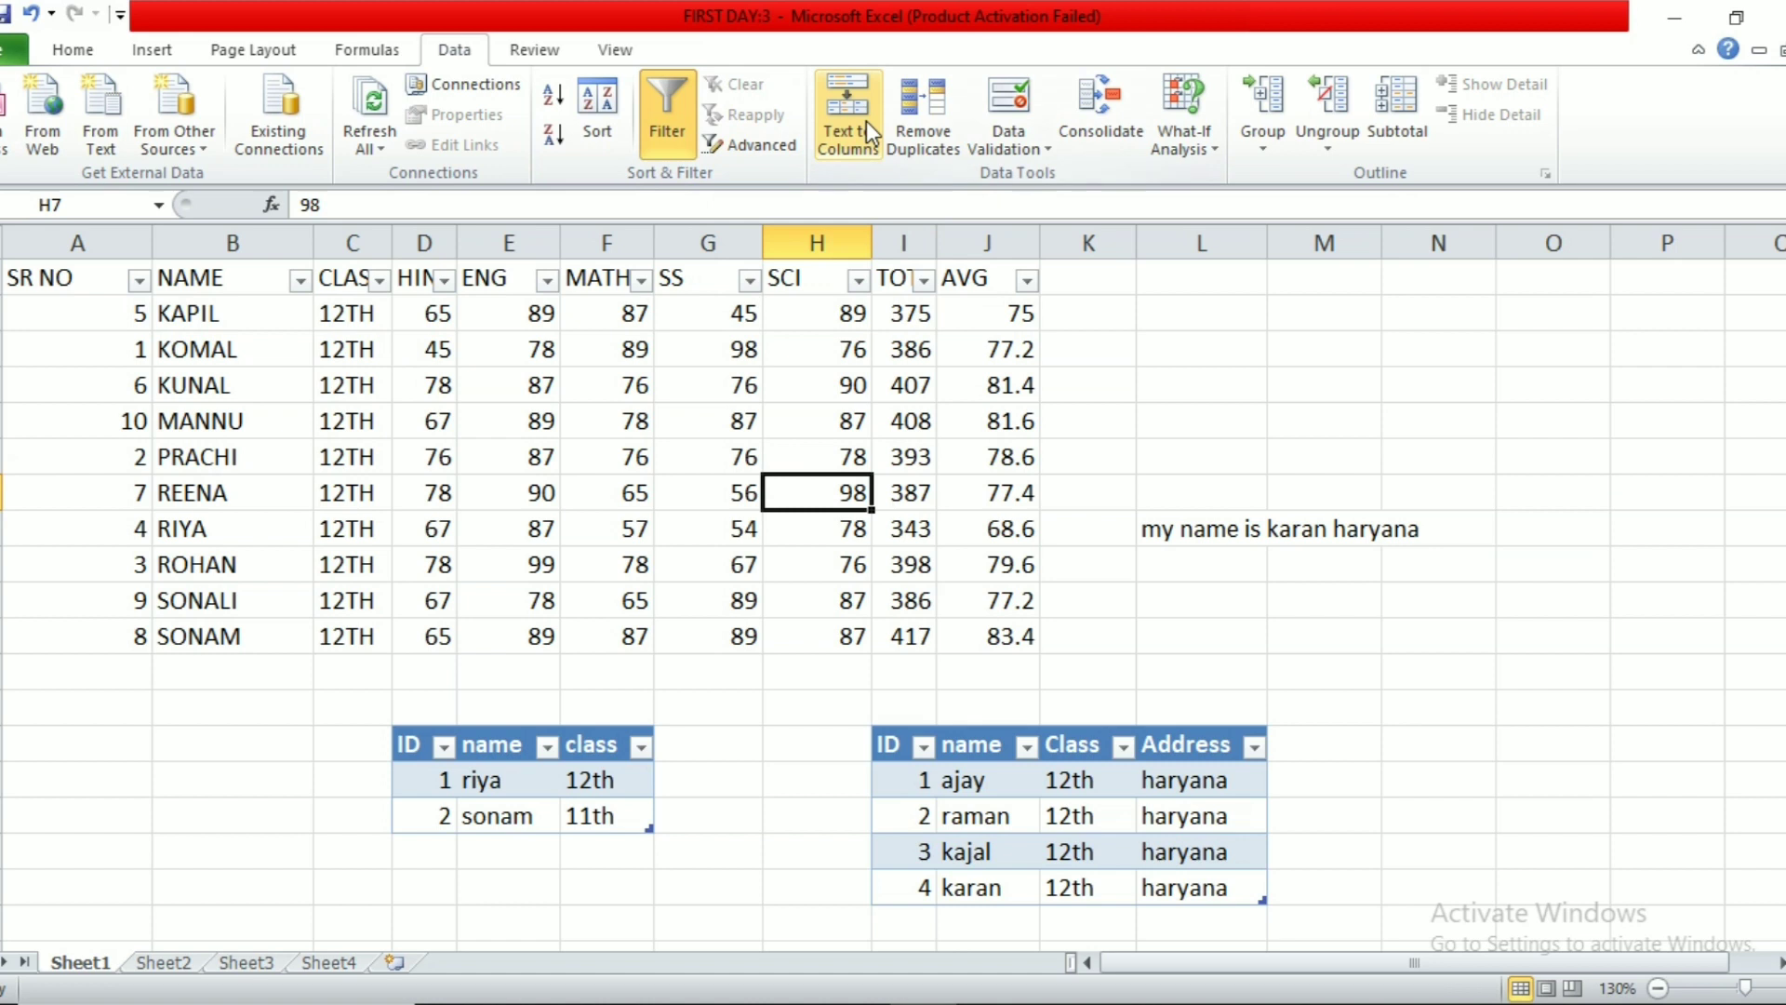
# Step: Type the subject line 'hindi english maths total' into cell G24
pyautogui.scroll(-5, 797, 527)
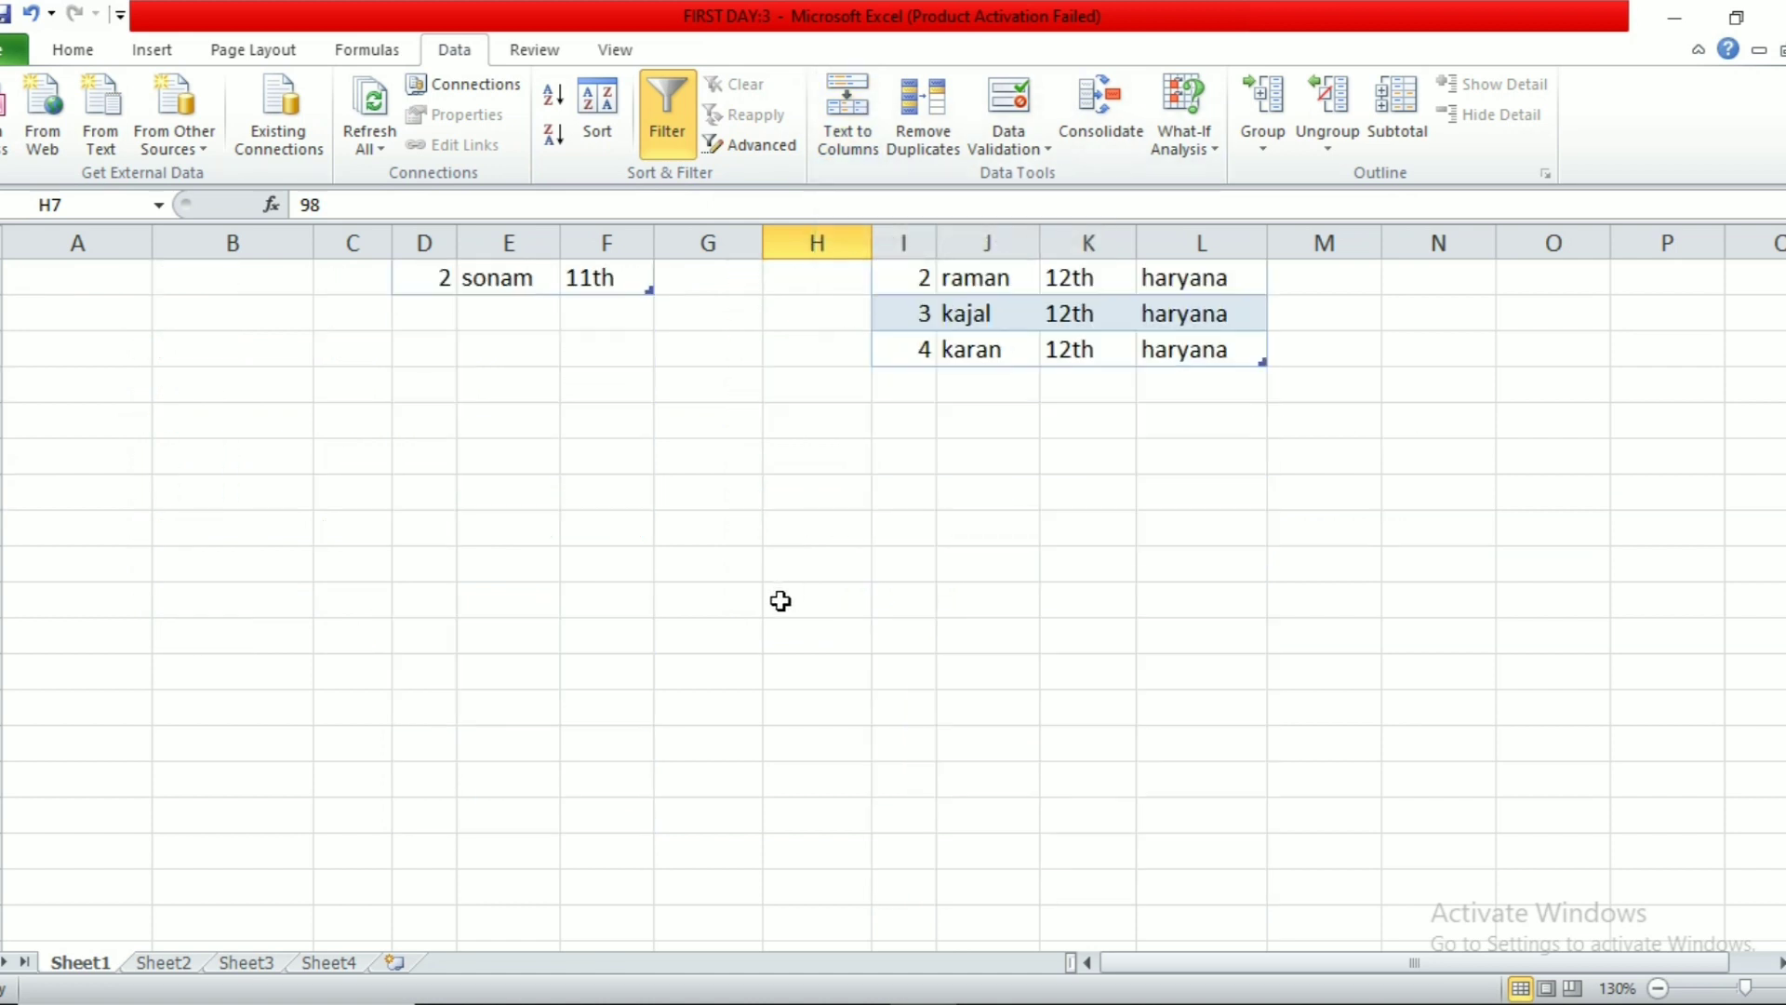
pyautogui.click(699, 574)
pyautogui.write('hind')
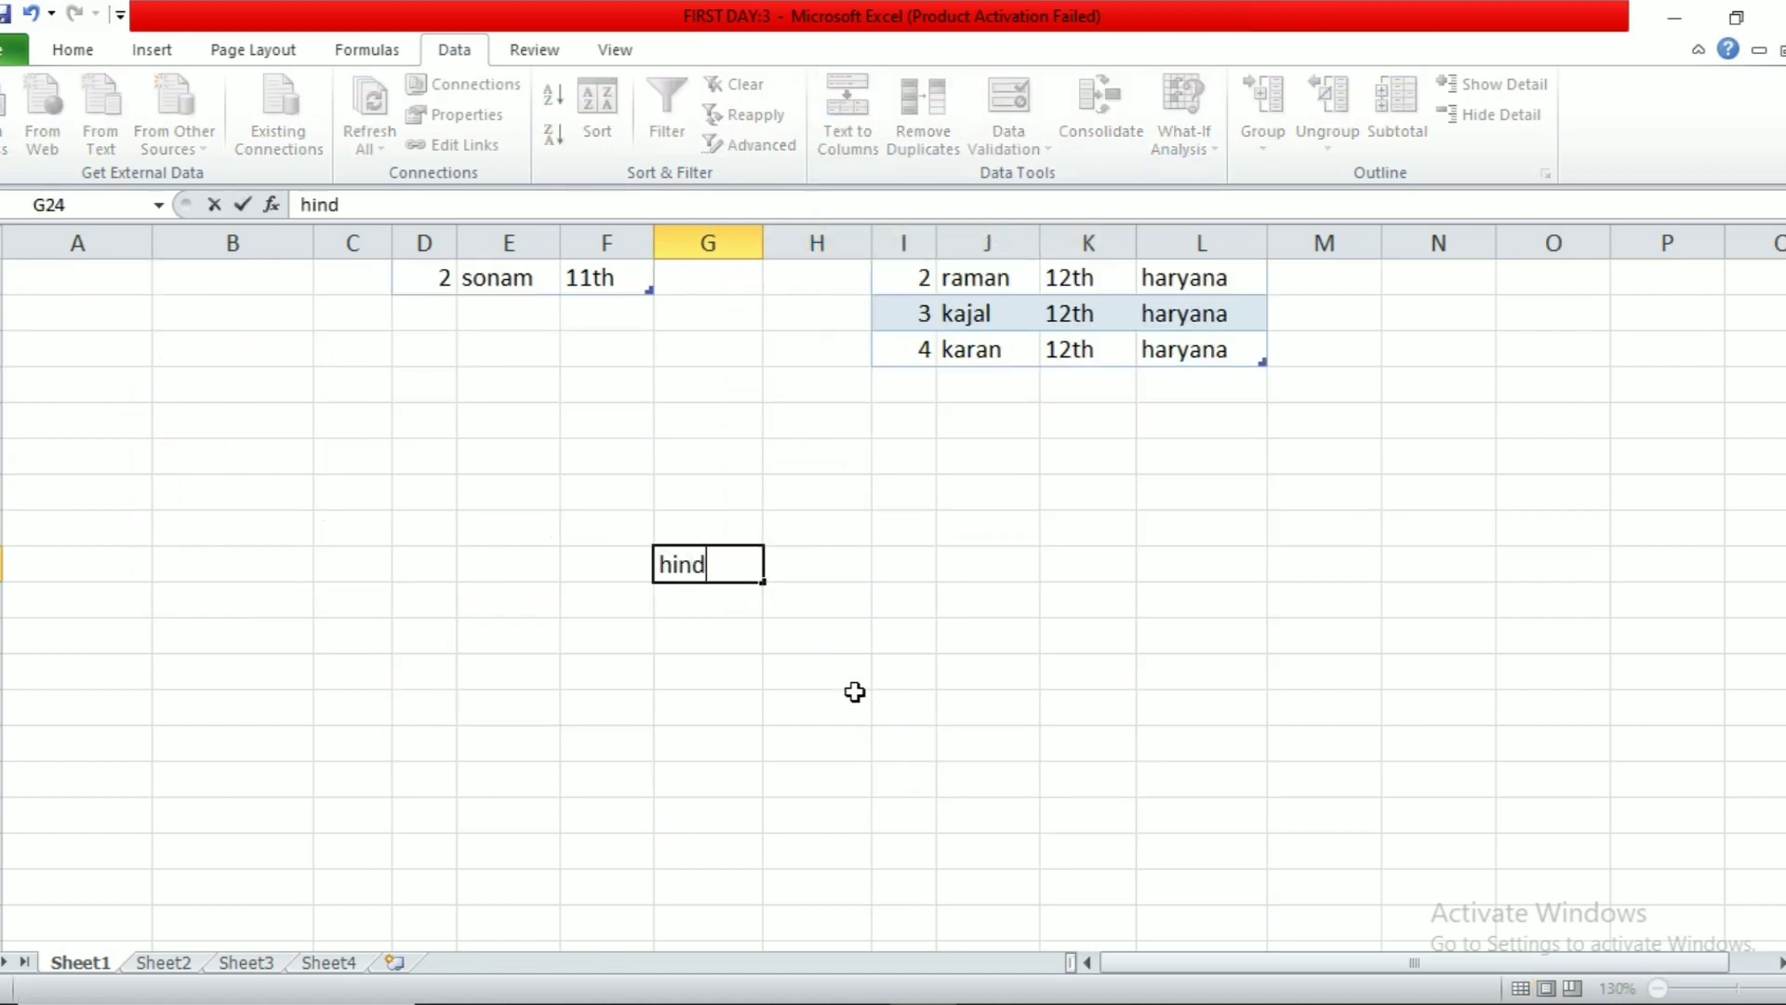
pyautogui.write('i english mtah')
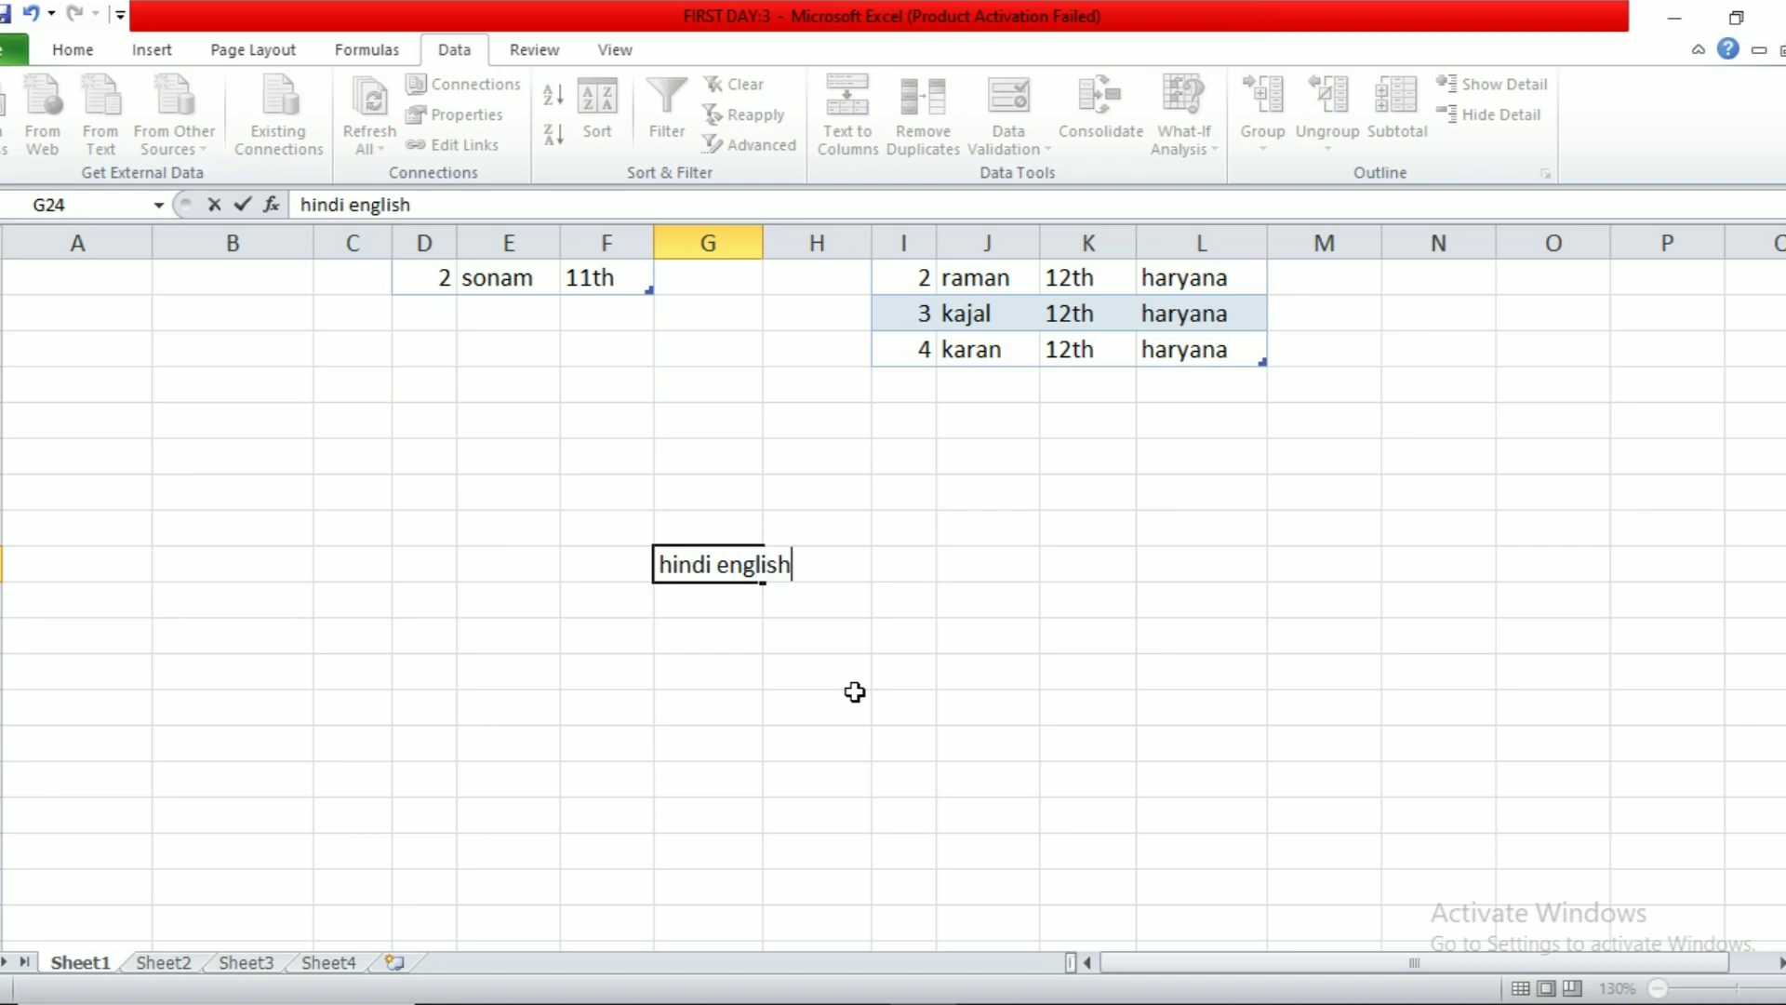
pyautogui.press('BackSpace')
pyautogui.press('BackSpace')
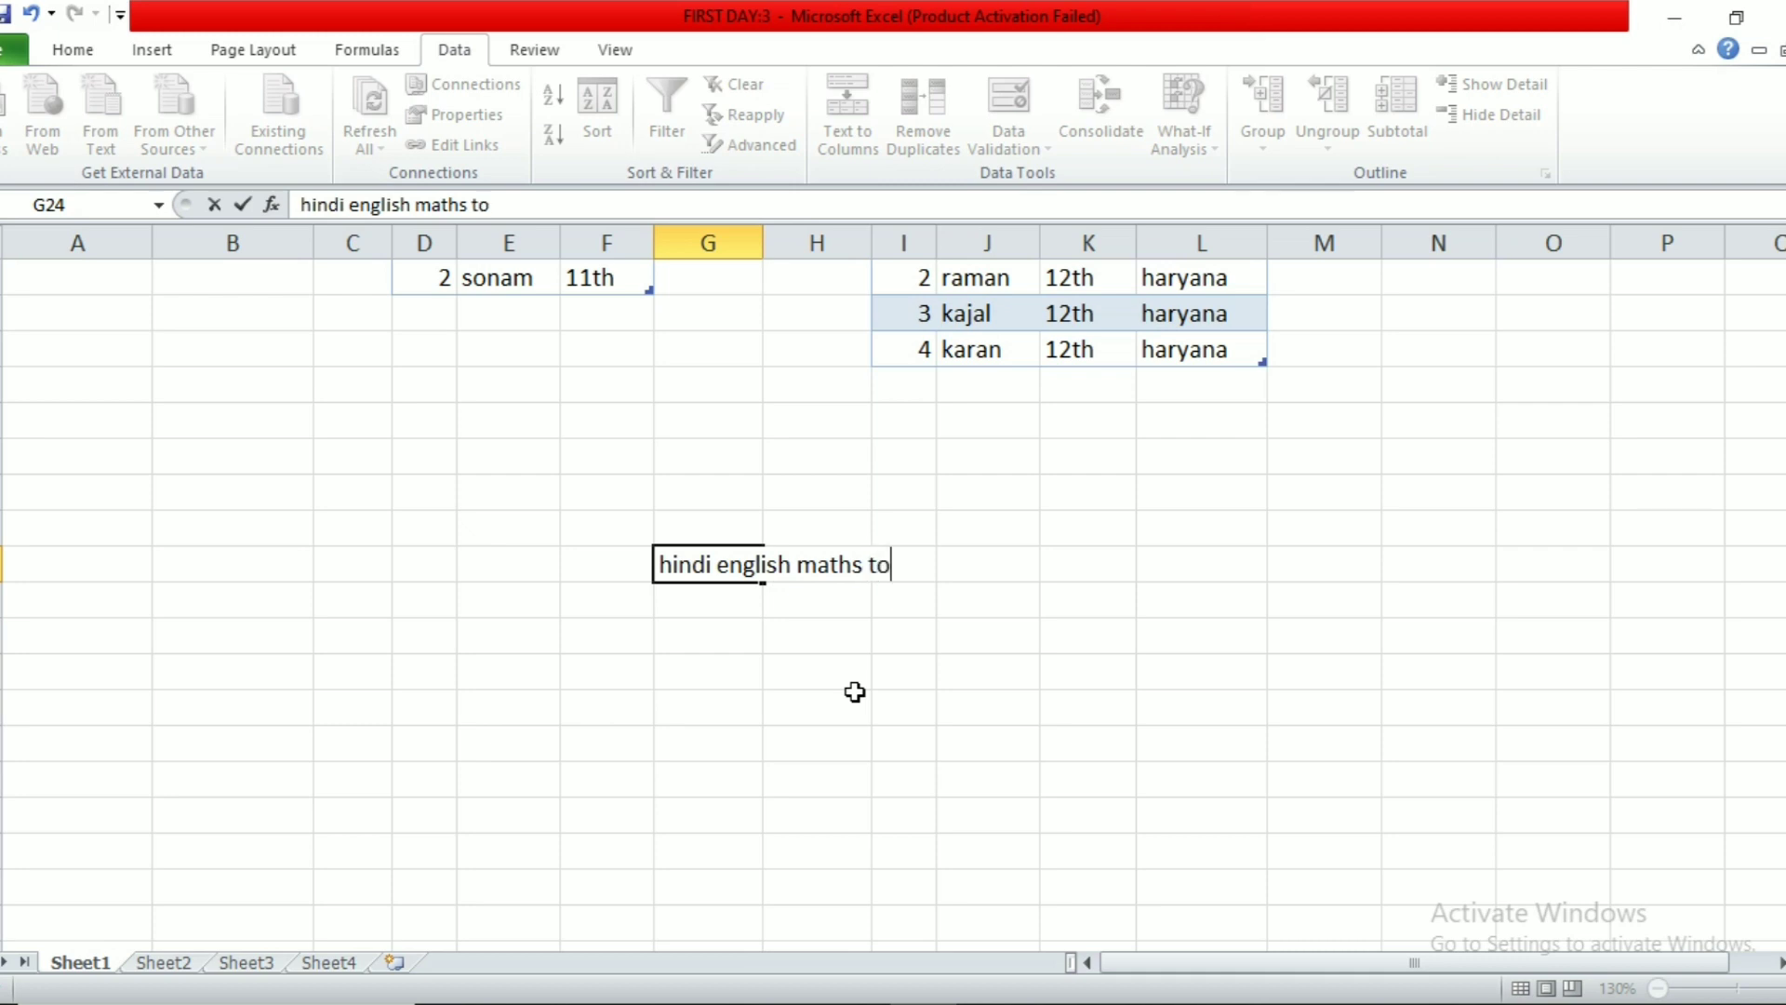
pyautogui.click(879, 707)
# Step: Split the G24 text by fixed width into separate cells G24 to J24
pyautogui.click(709, 564)
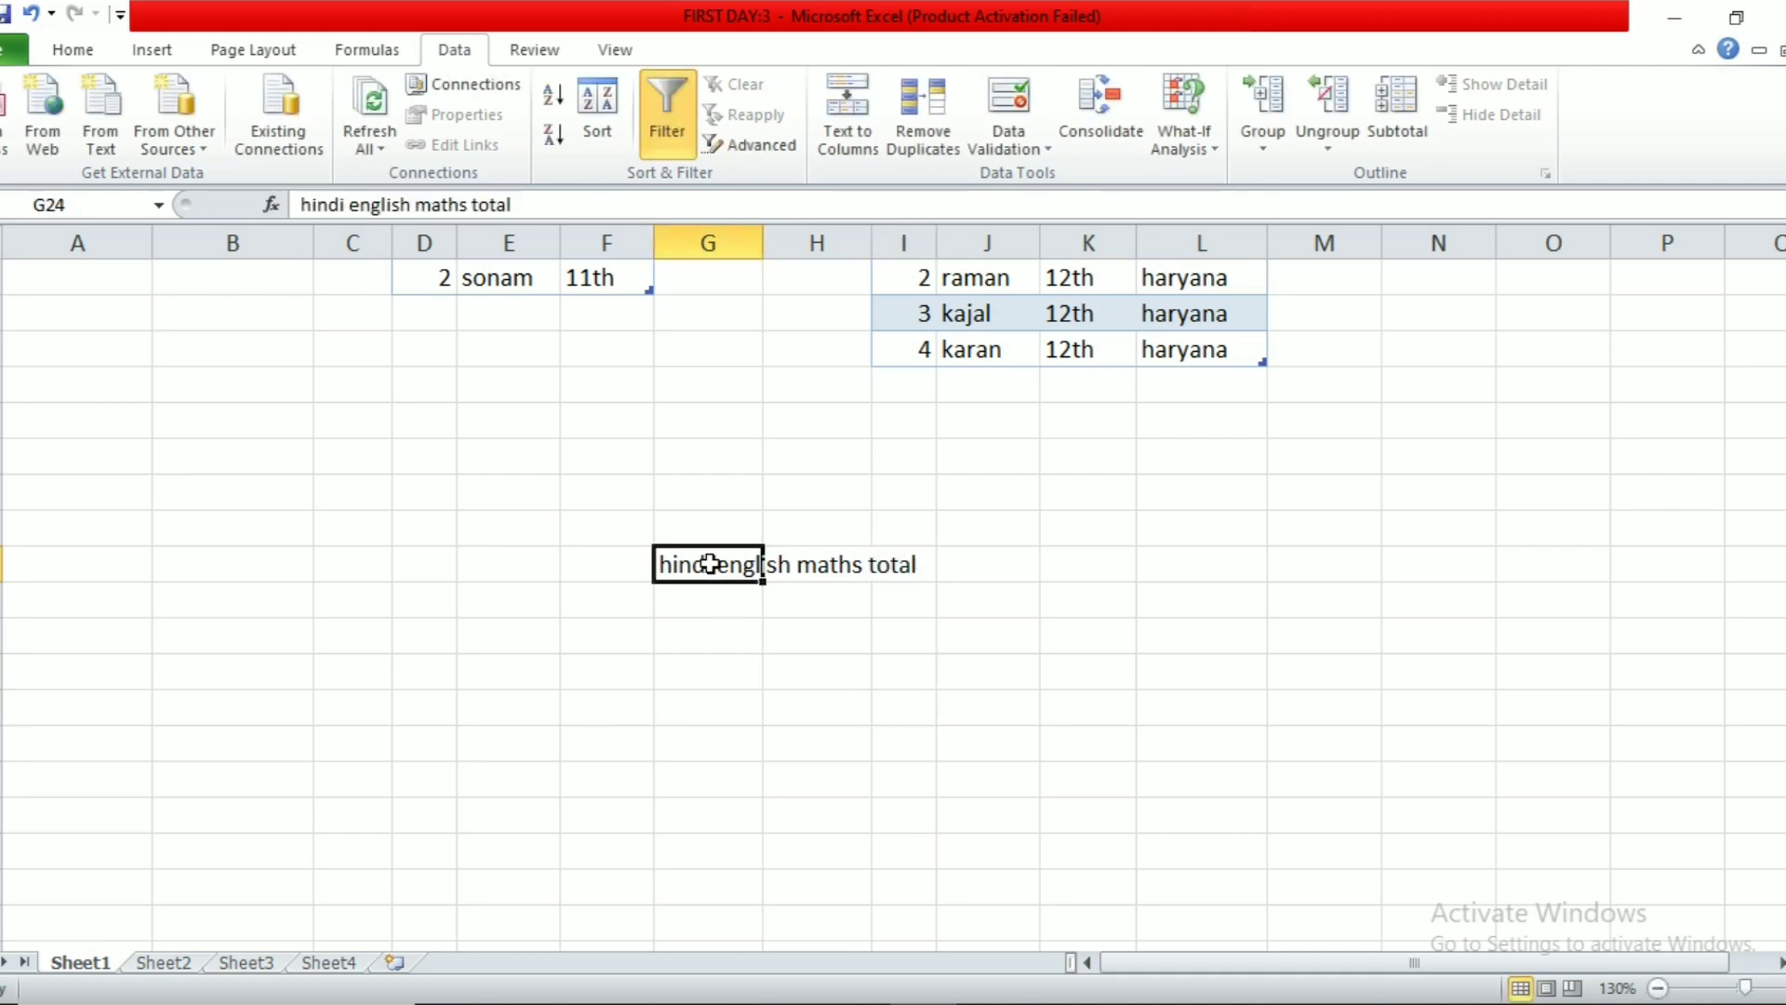
pyautogui.click(858, 121)
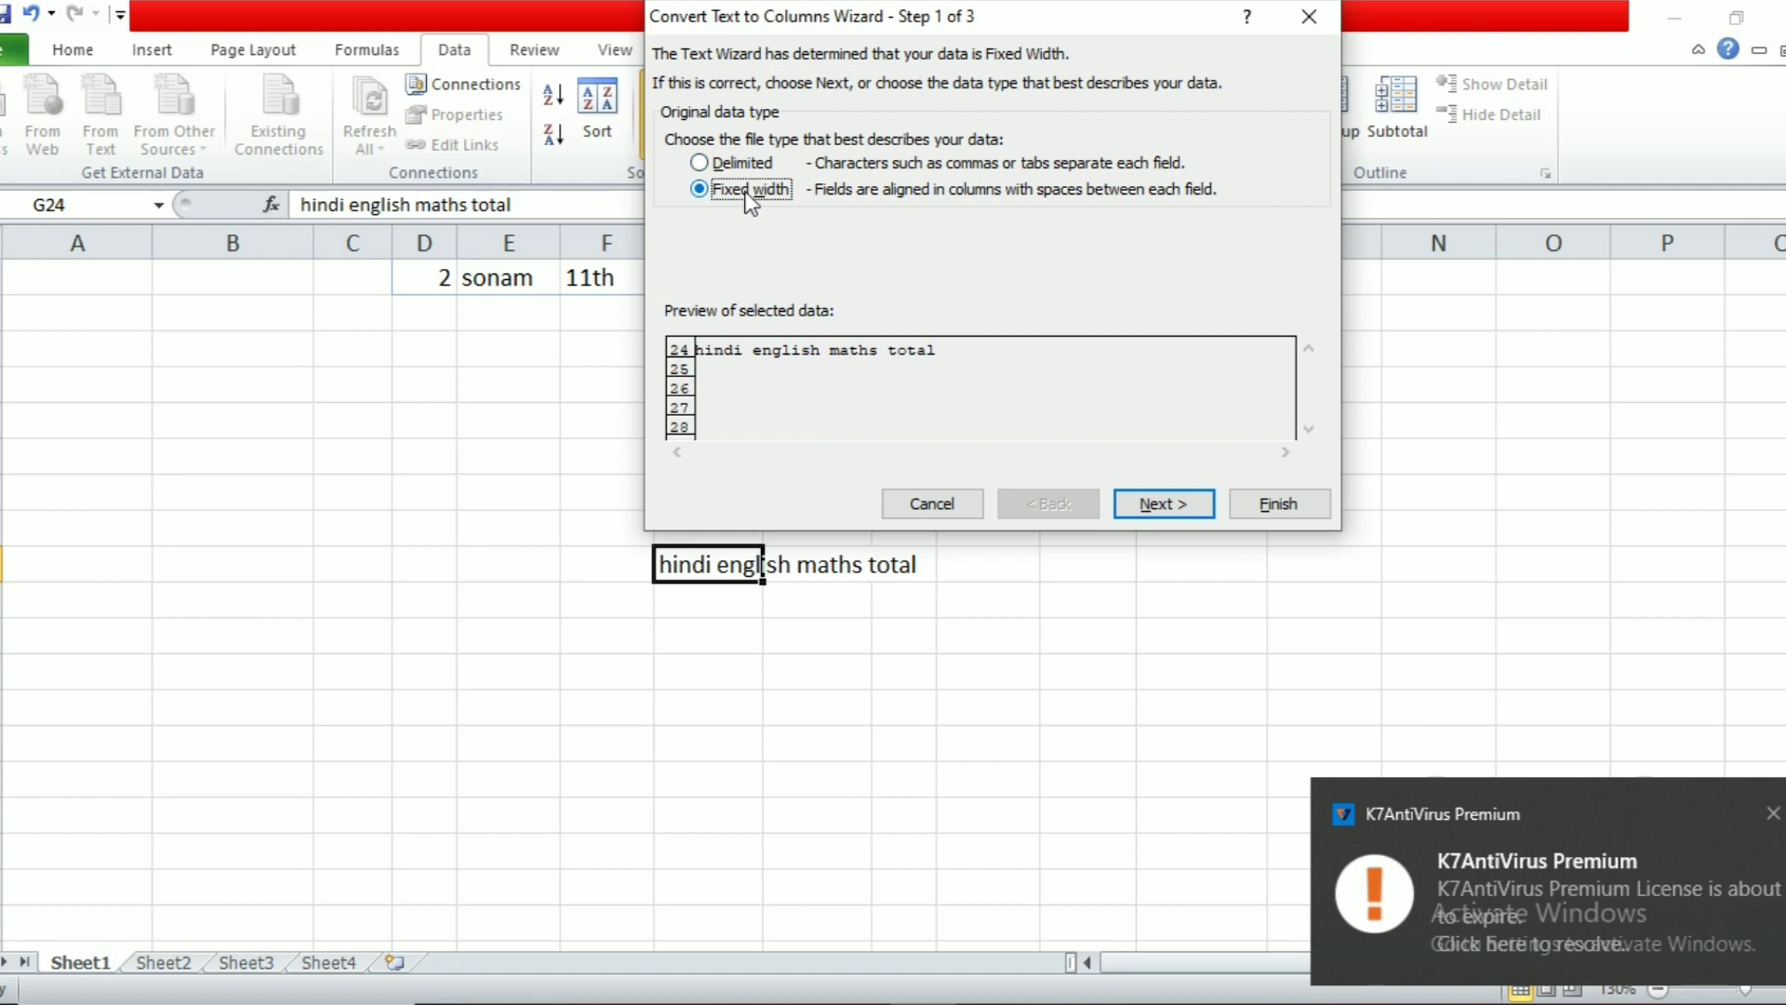
pyautogui.click(1170, 510)
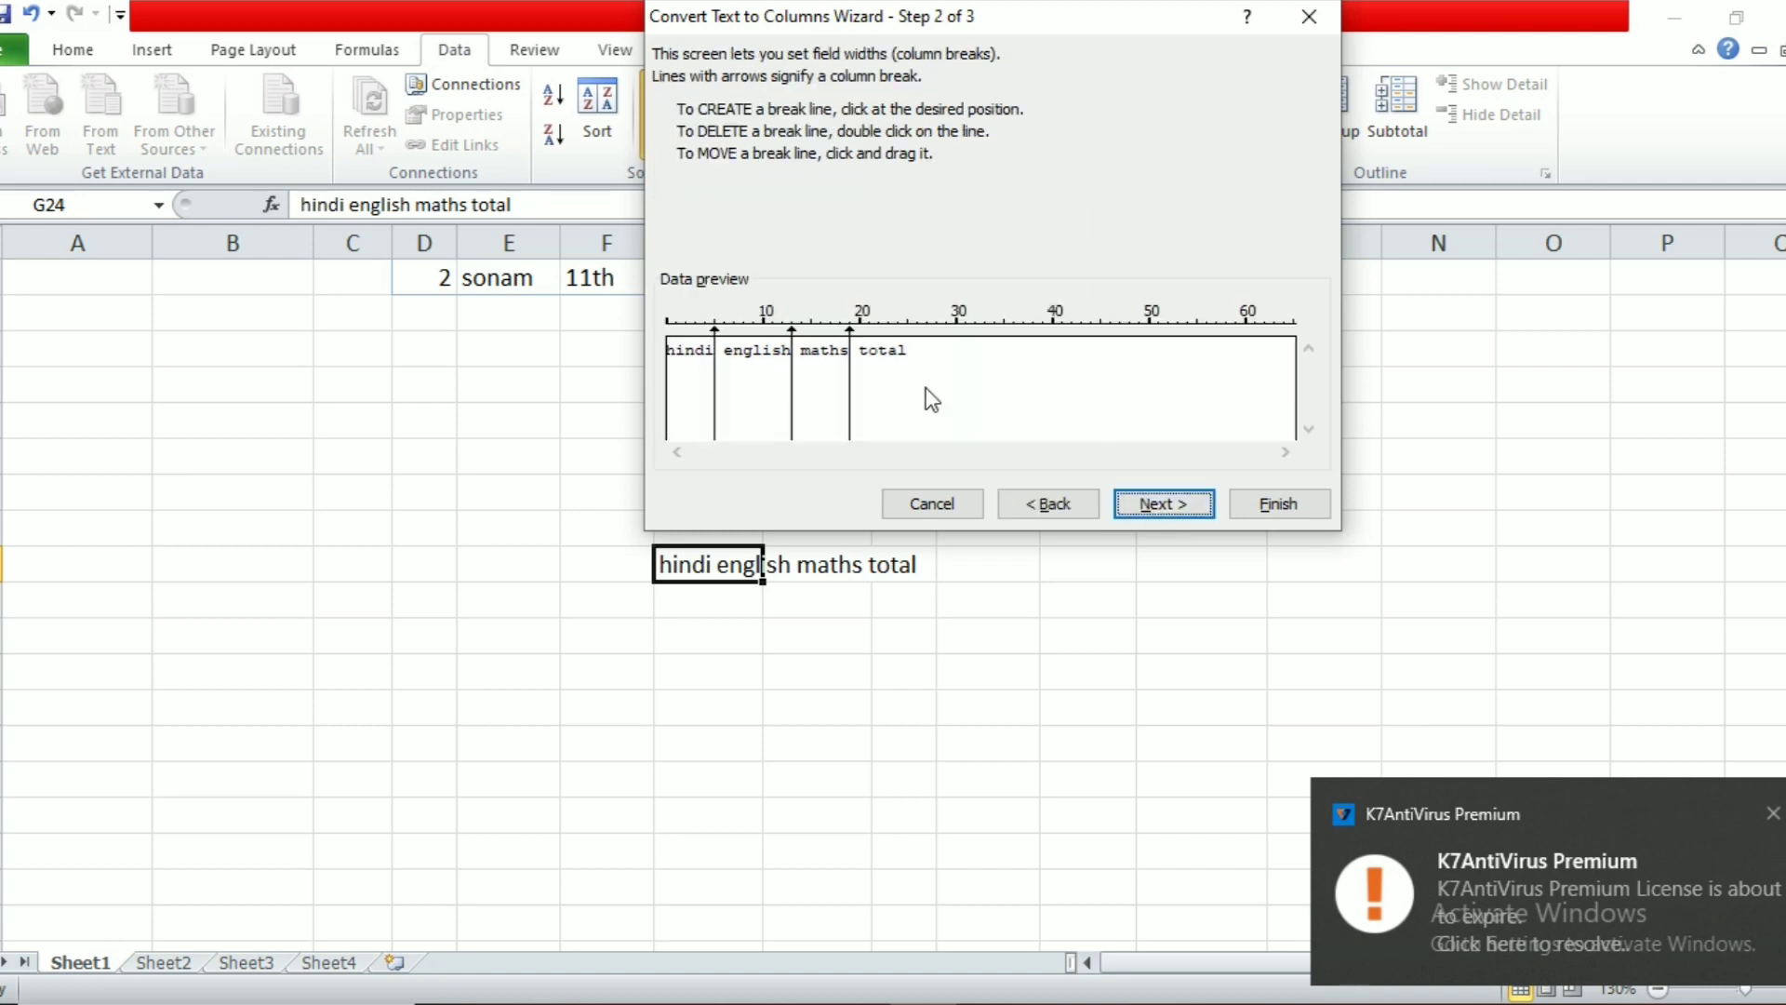
pyautogui.click(1172, 504)
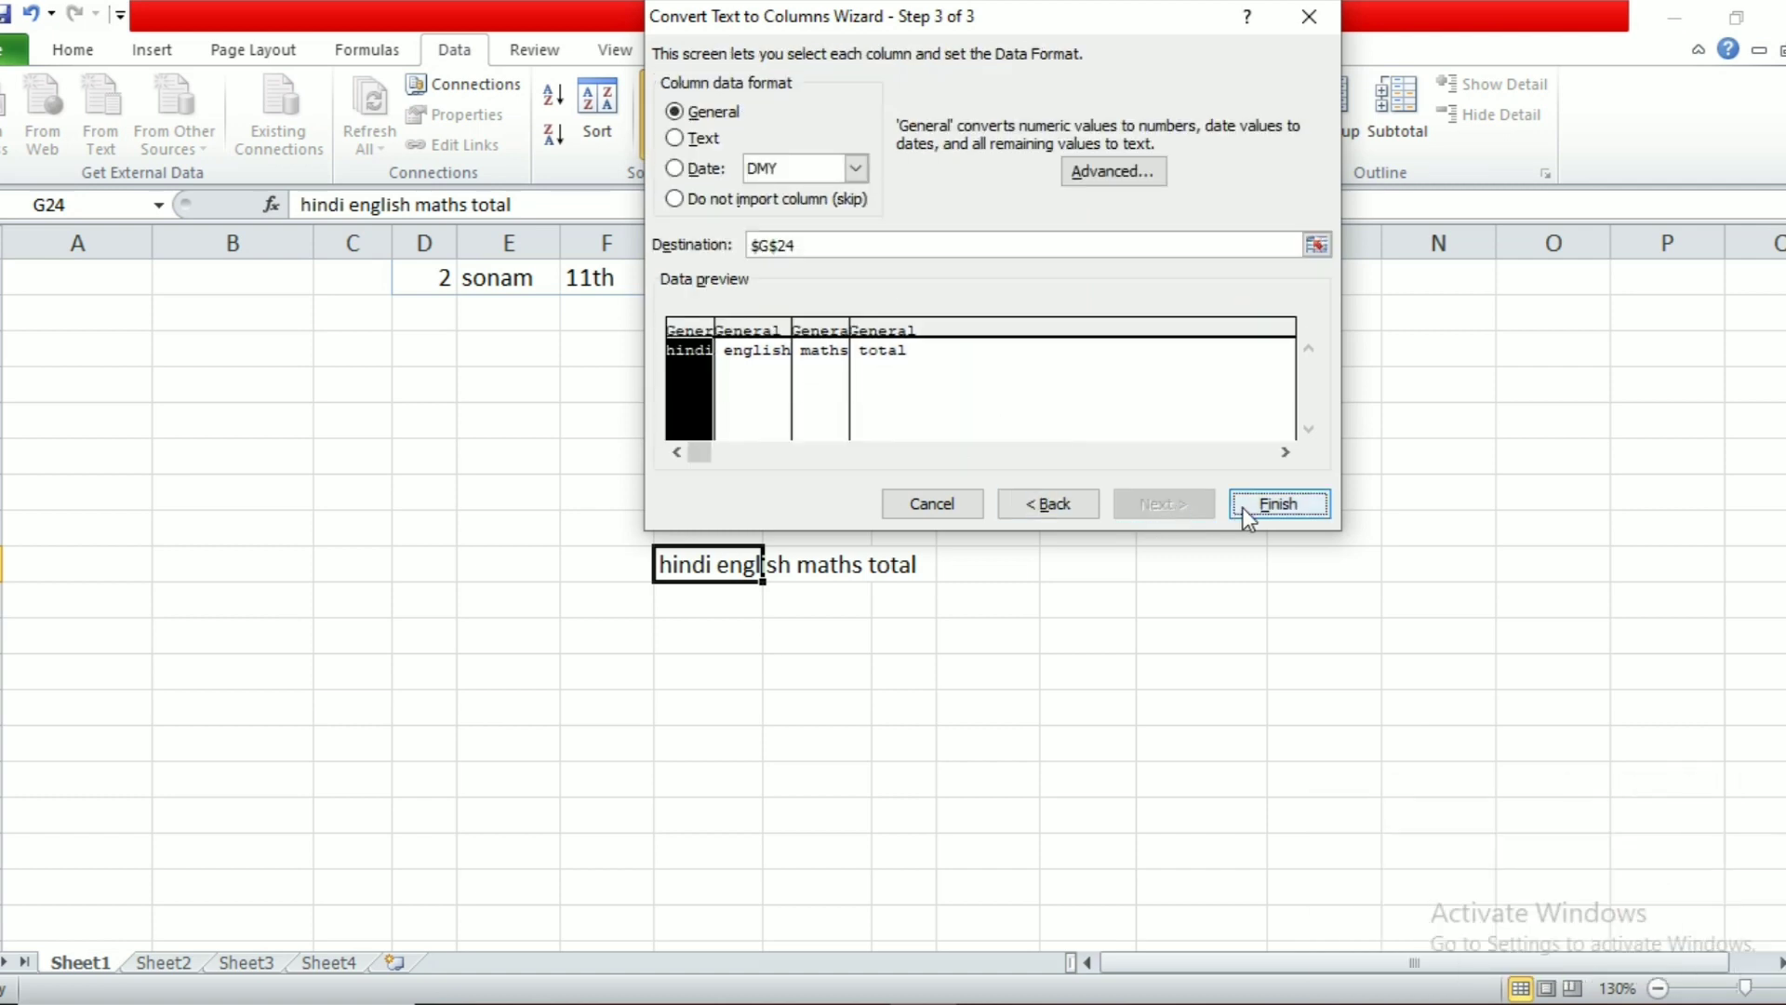
pyautogui.click(1278, 504)
# Step: Widen column I so the maths heading fits
pyautogui.click(1130, 666)
pyautogui.moveTo(936, 242); pyautogui.dragTo(983, 242)
pyautogui.click(1013, 733)
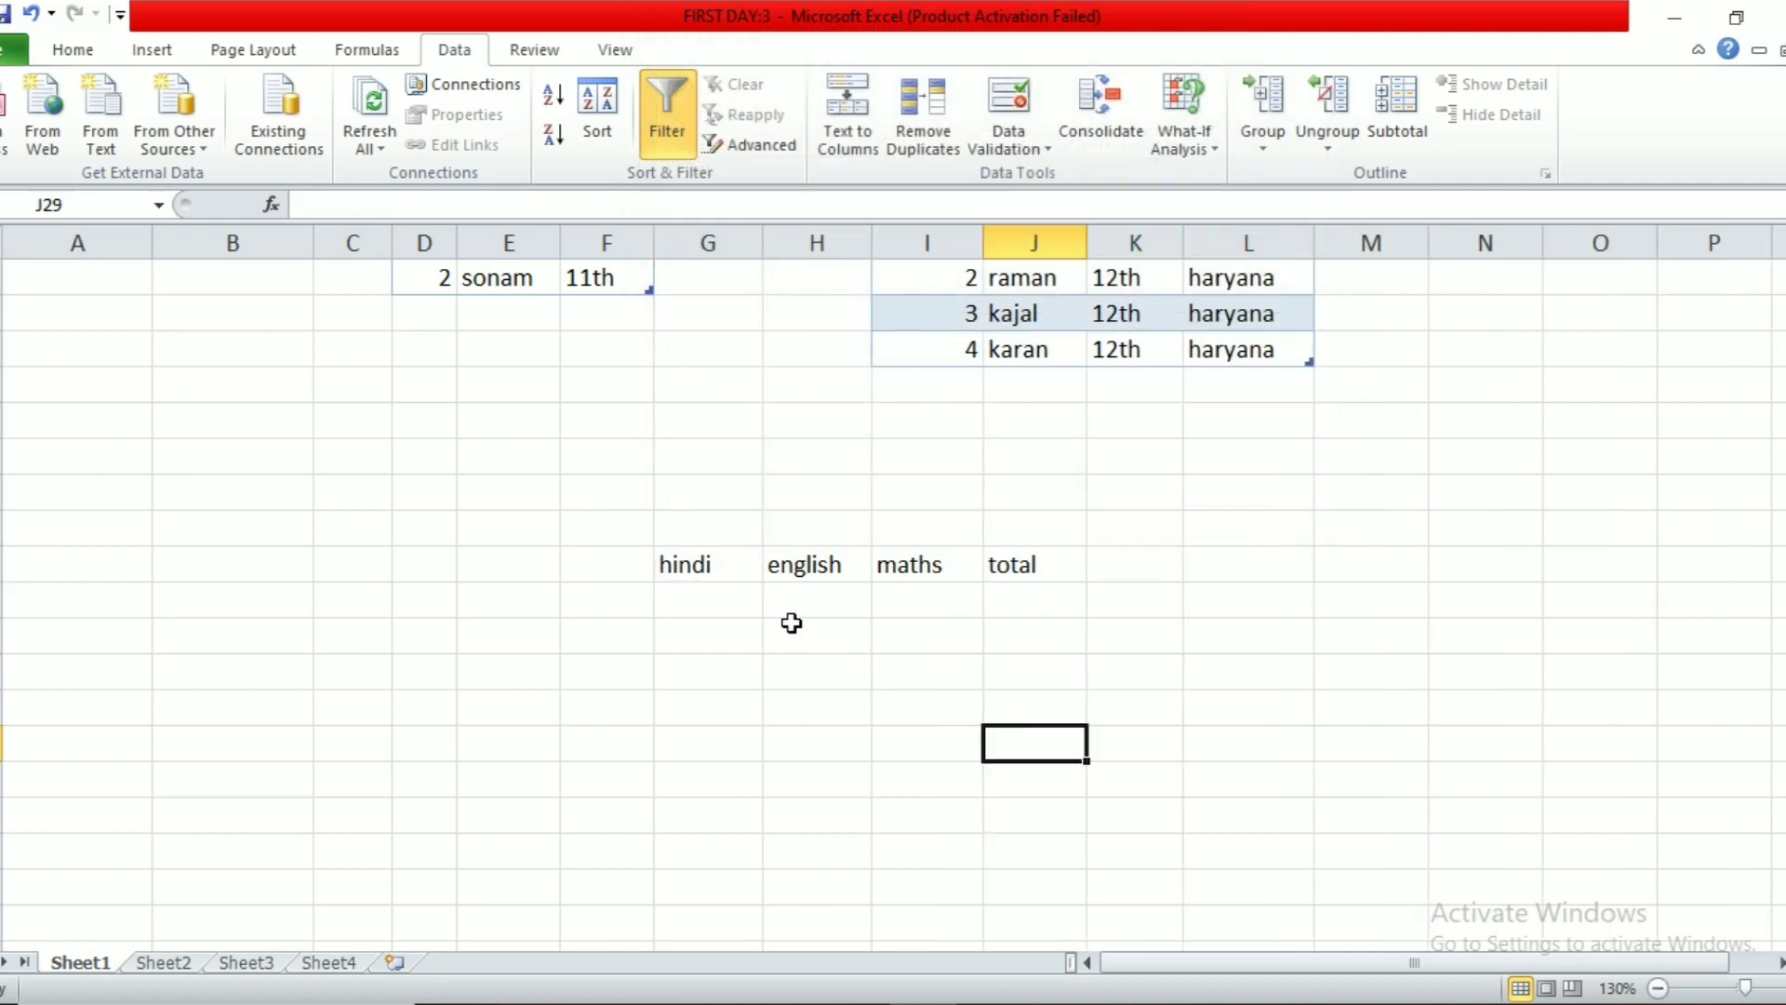
pyautogui.click(704, 644)
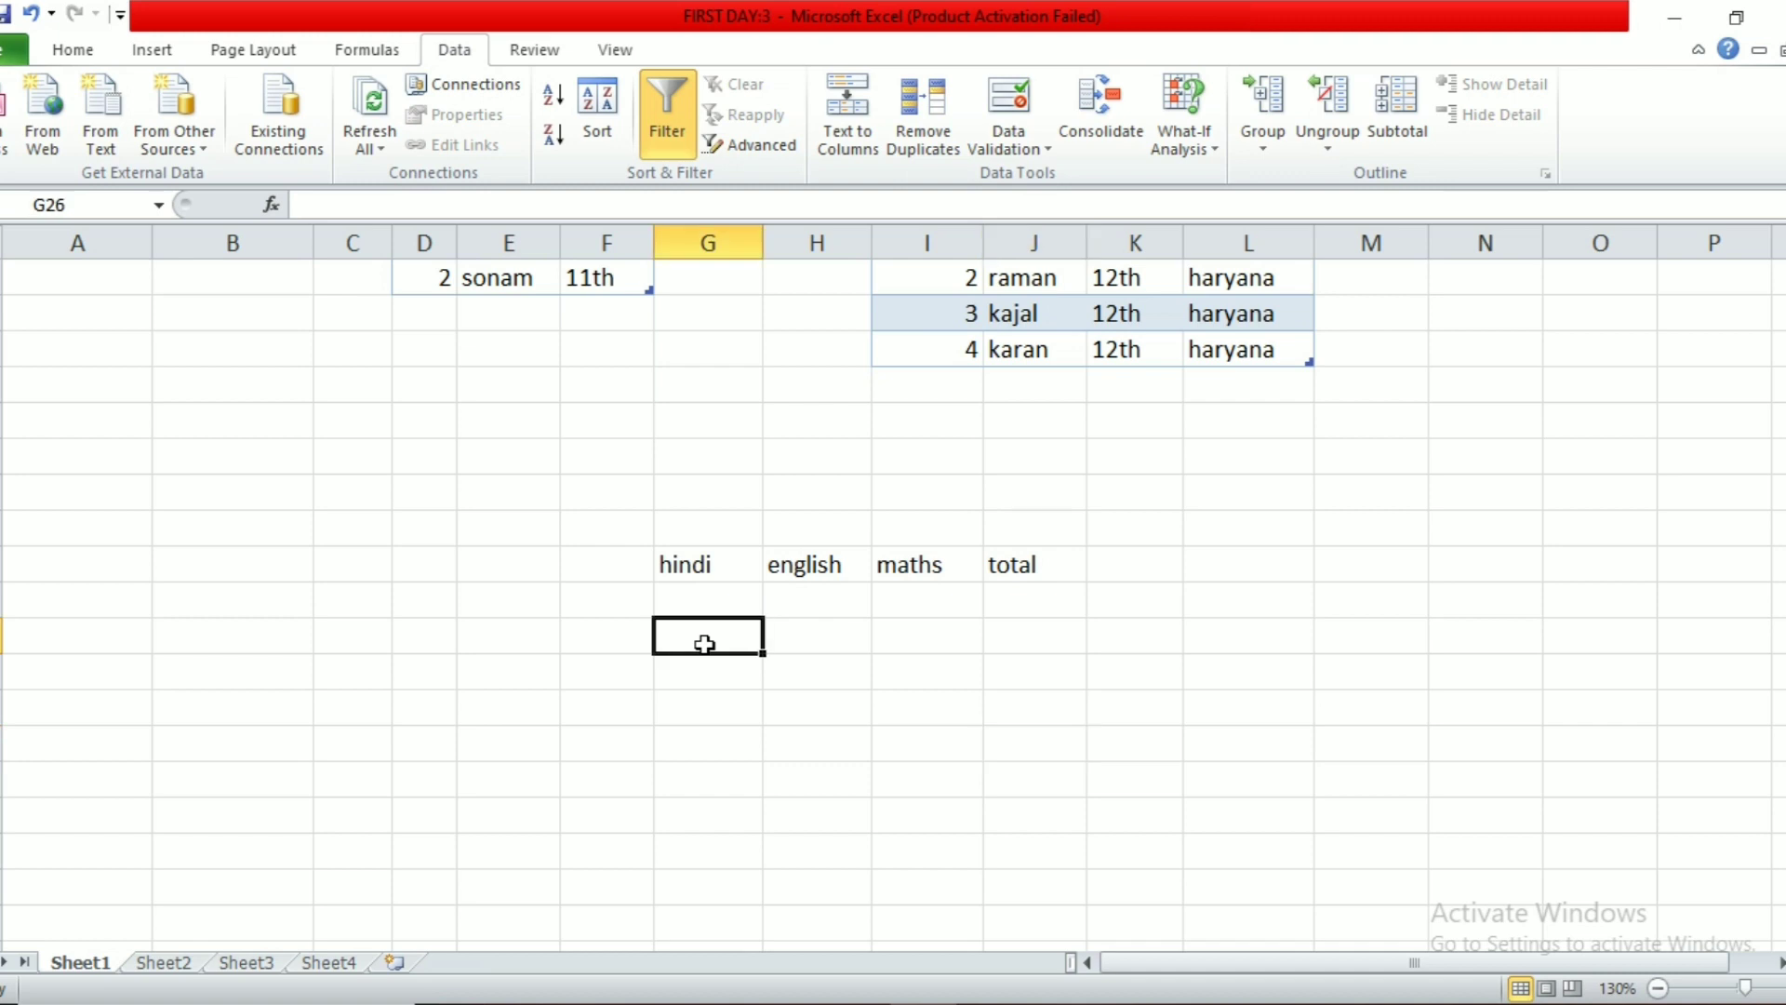
# Step: Enter the unspaced text 'hindienglishmaths' in cell G26
pyautogui.write('hindienglishmaths')
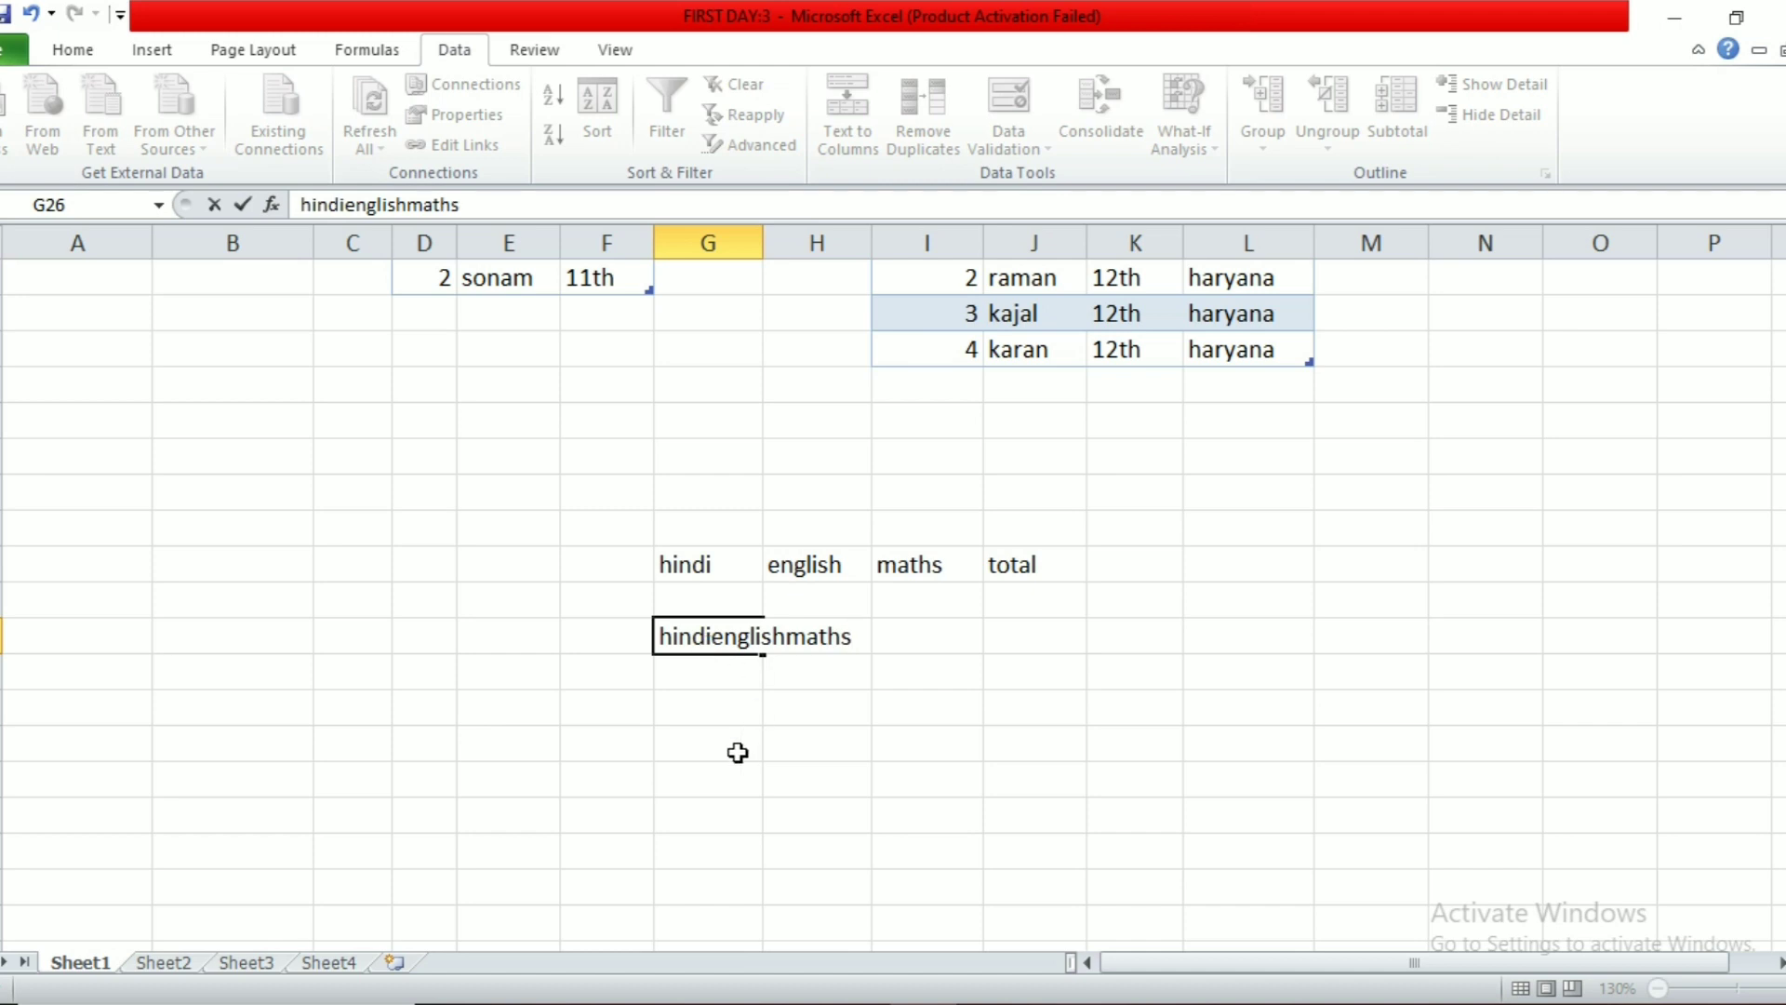
pyautogui.click(737, 752)
pyautogui.click(707, 635)
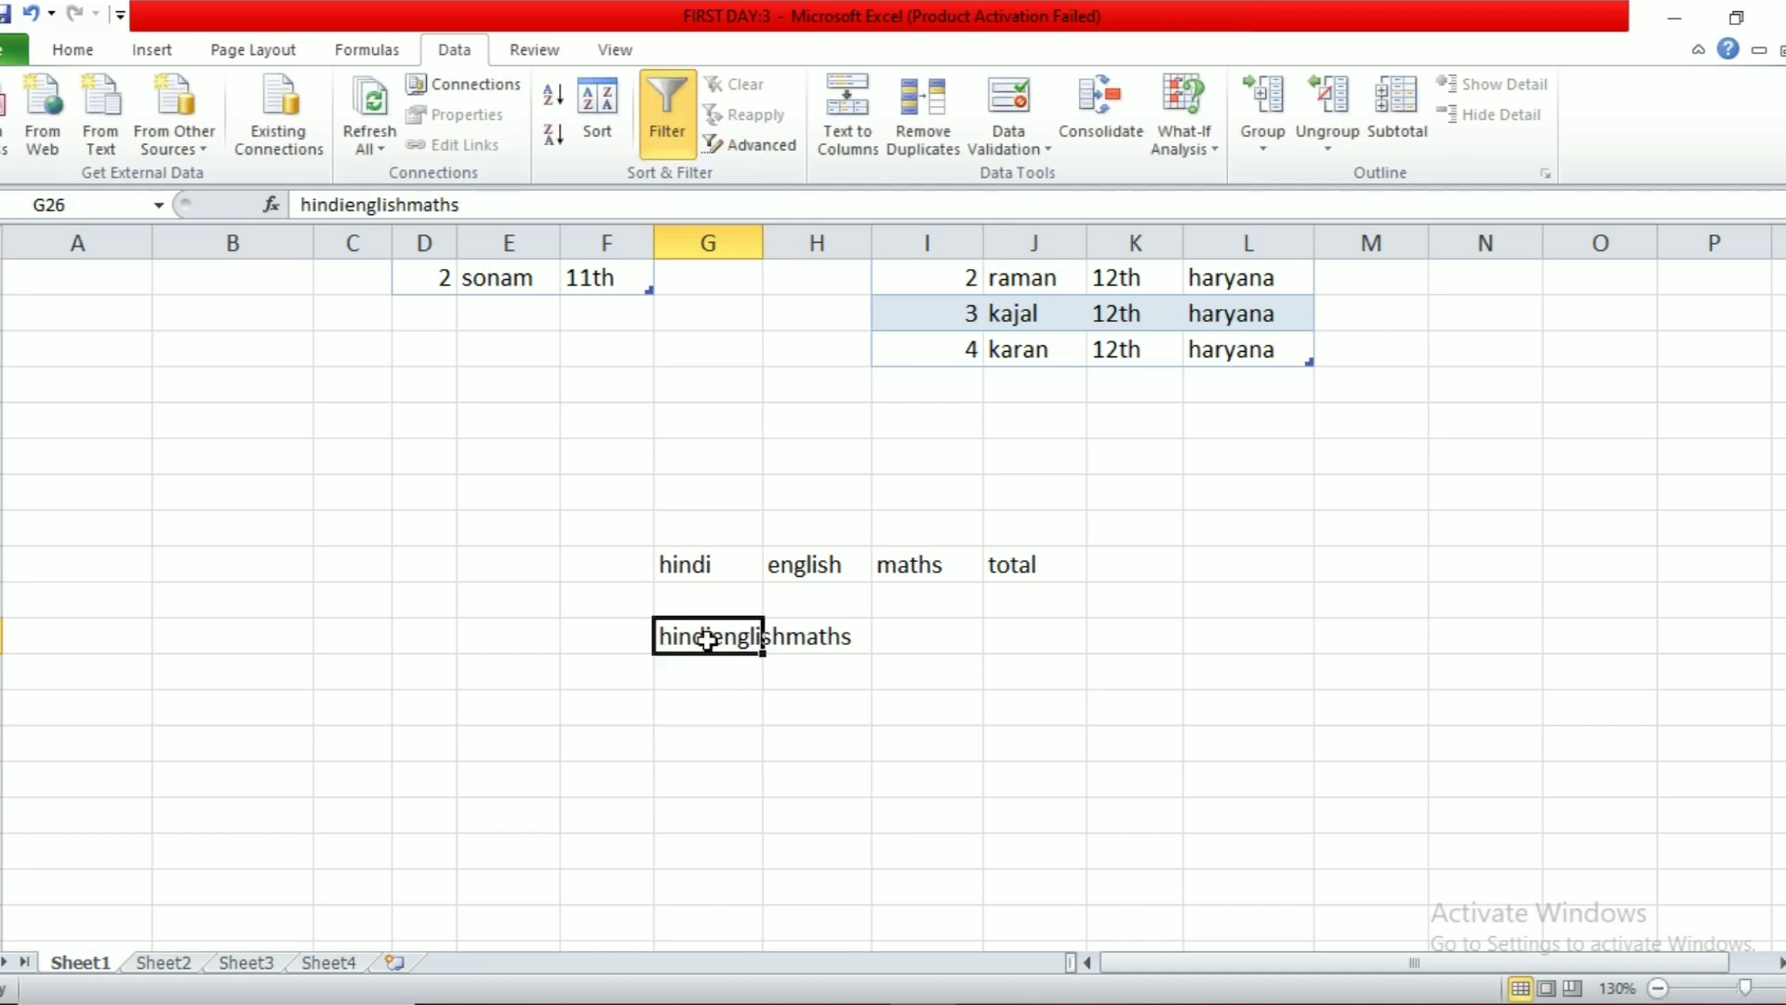
# Step: Split G26 by fixed width with breaks after hindi and english, across G26:I26
pyautogui.click(848, 102)
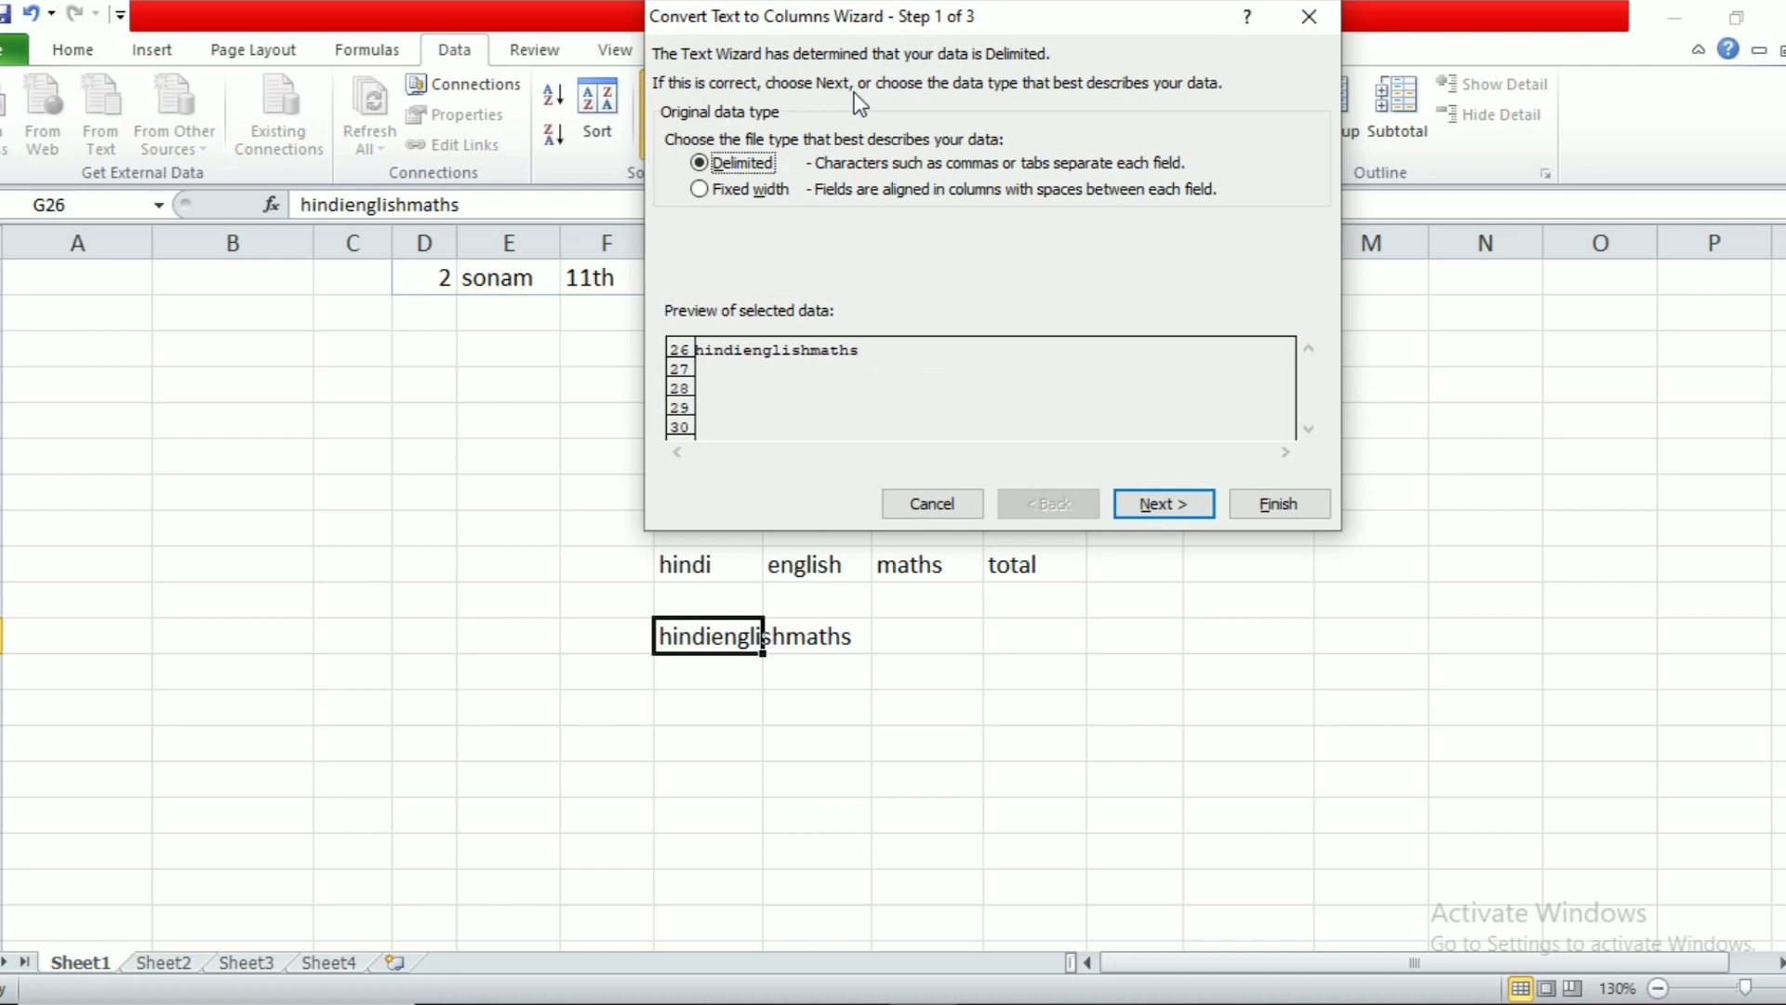
pyautogui.click(761, 194)
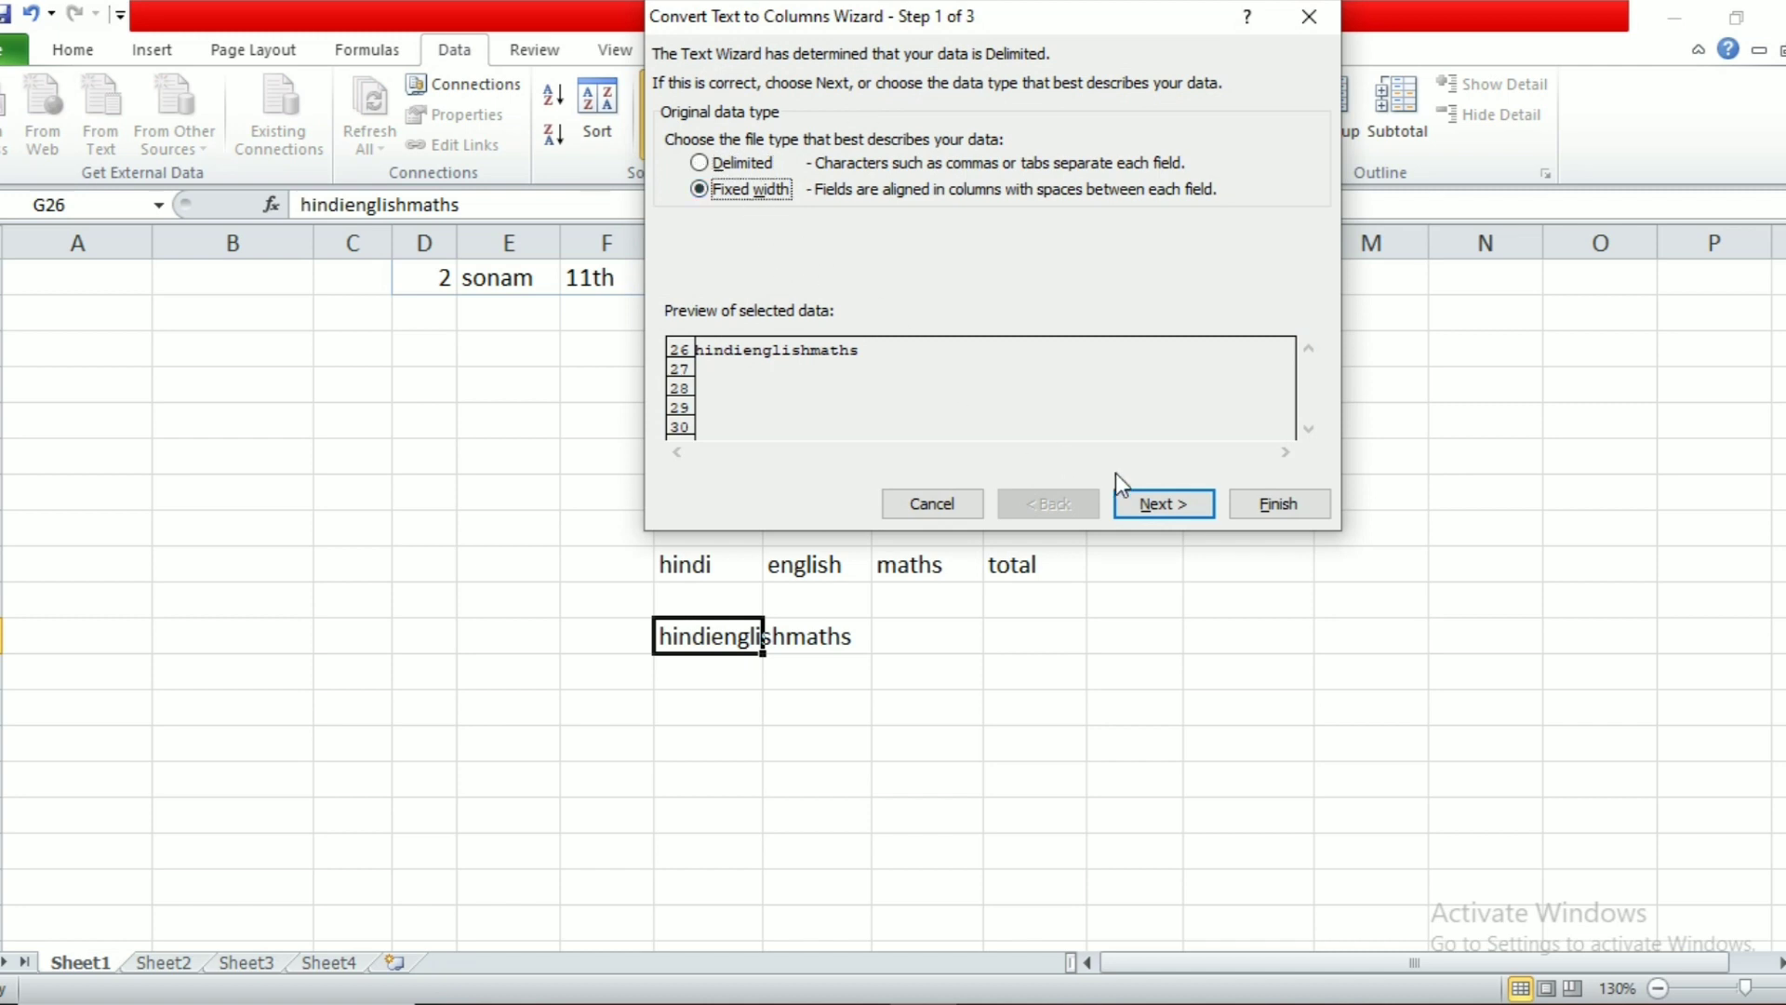
pyautogui.click(1159, 504)
pyautogui.click(716, 339)
pyautogui.click(783, 326)
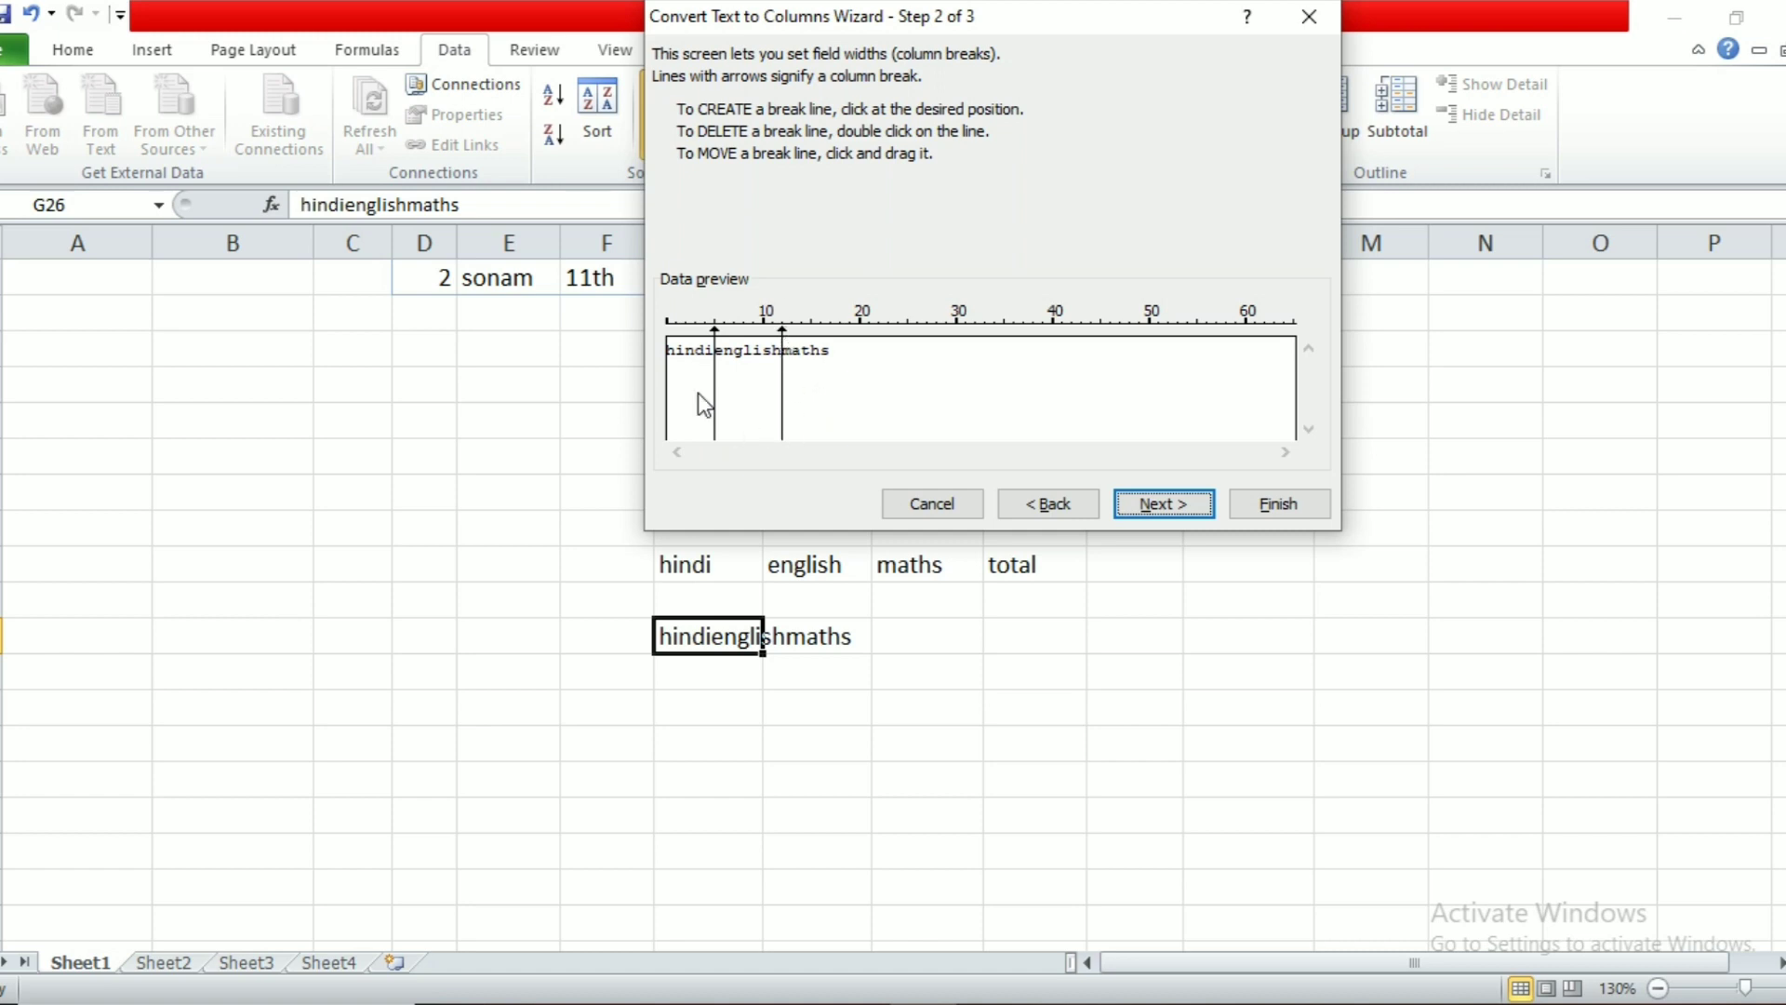
pyautogui.moveTo(715, 337); pyautogui.dragTo(715, 337)
pyautogui.click(1170, 504)
pyautogui.click(1262, 507)
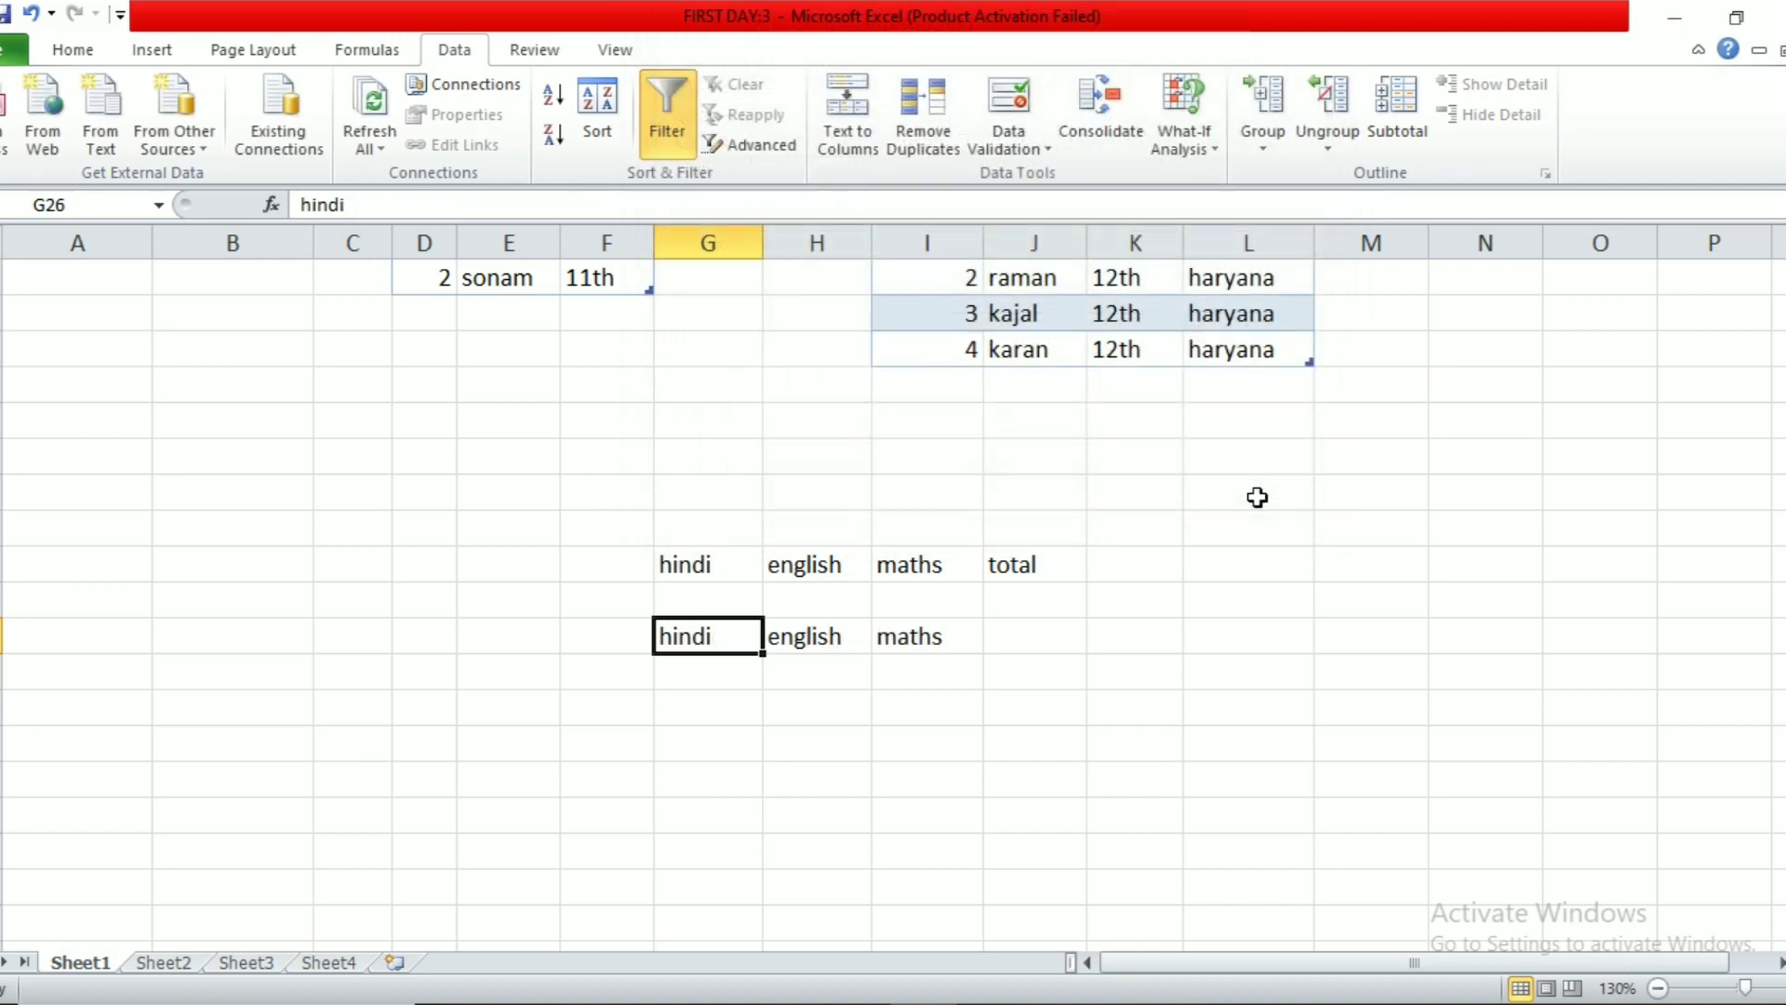
pyautogui.click(1191, 620)
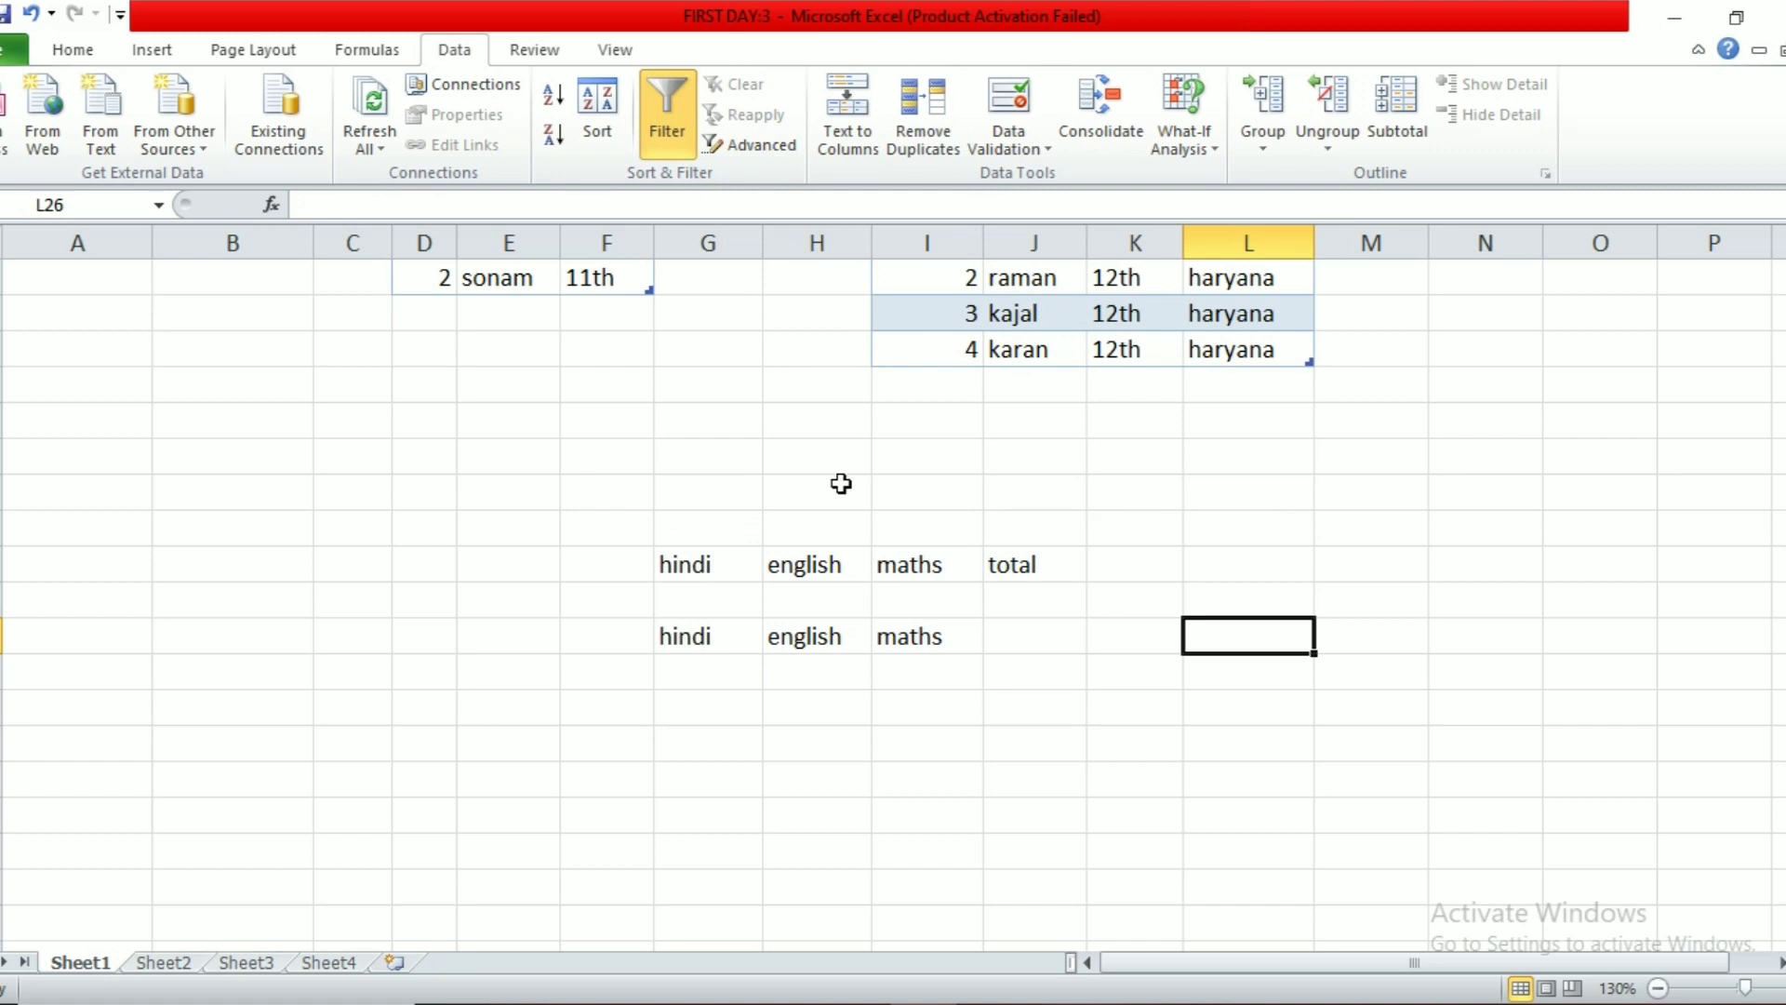
# Step: Turn off filtering on the student marks table
pyautogui.scroll(5, 837, 484)
pyautogui.click(403, 388)
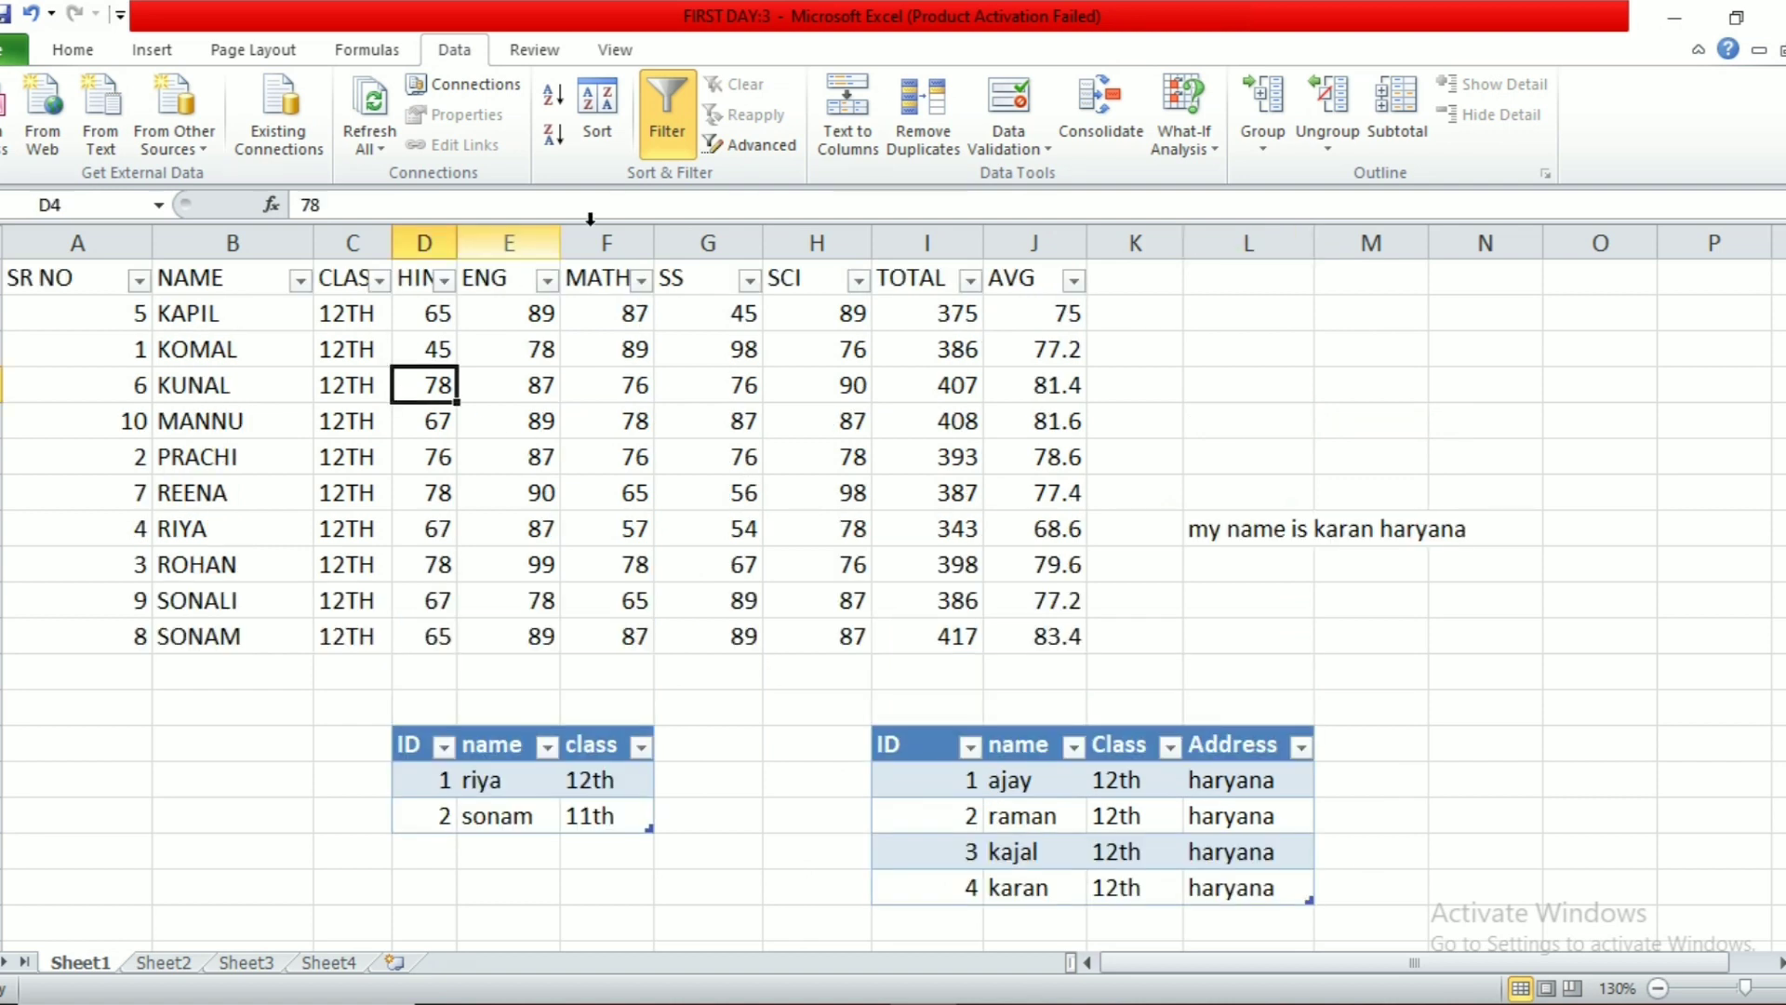
pyautogui.click(677, 137)
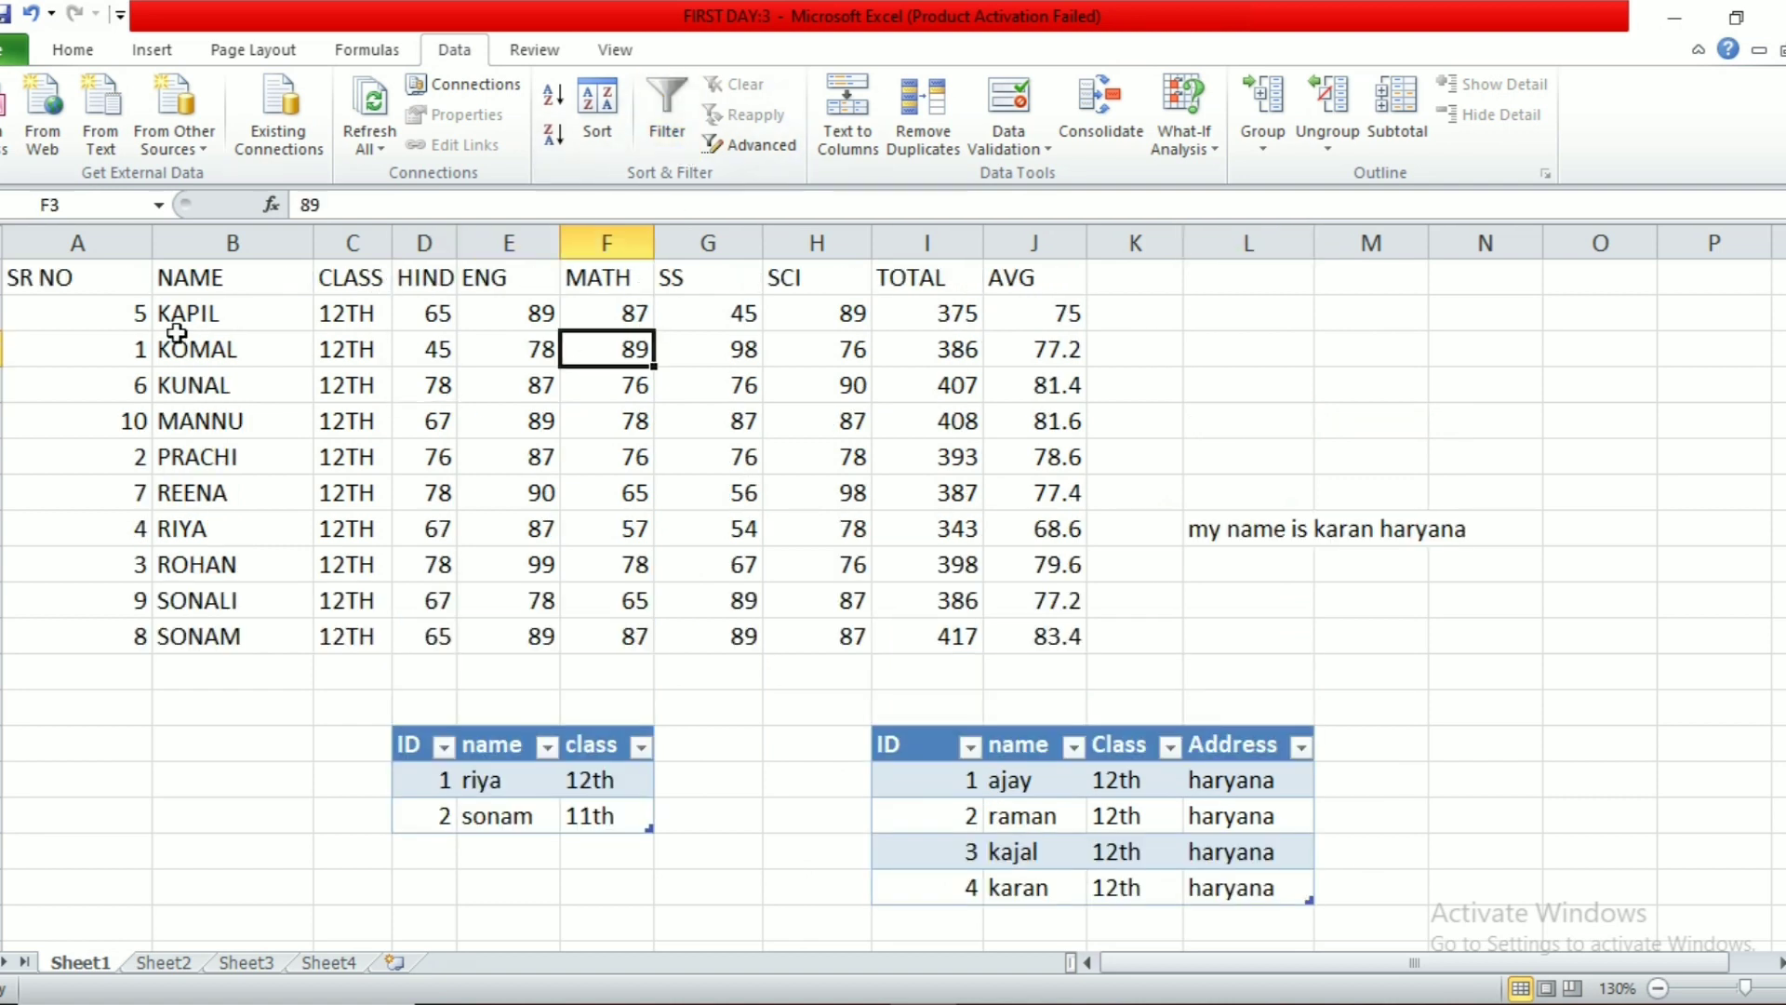
# Step: Check the whole marks table for duplicate rows on all columns; none are found
pyautogui.moveTo(95, 279); pyautogui.dragTo(1028, 672)
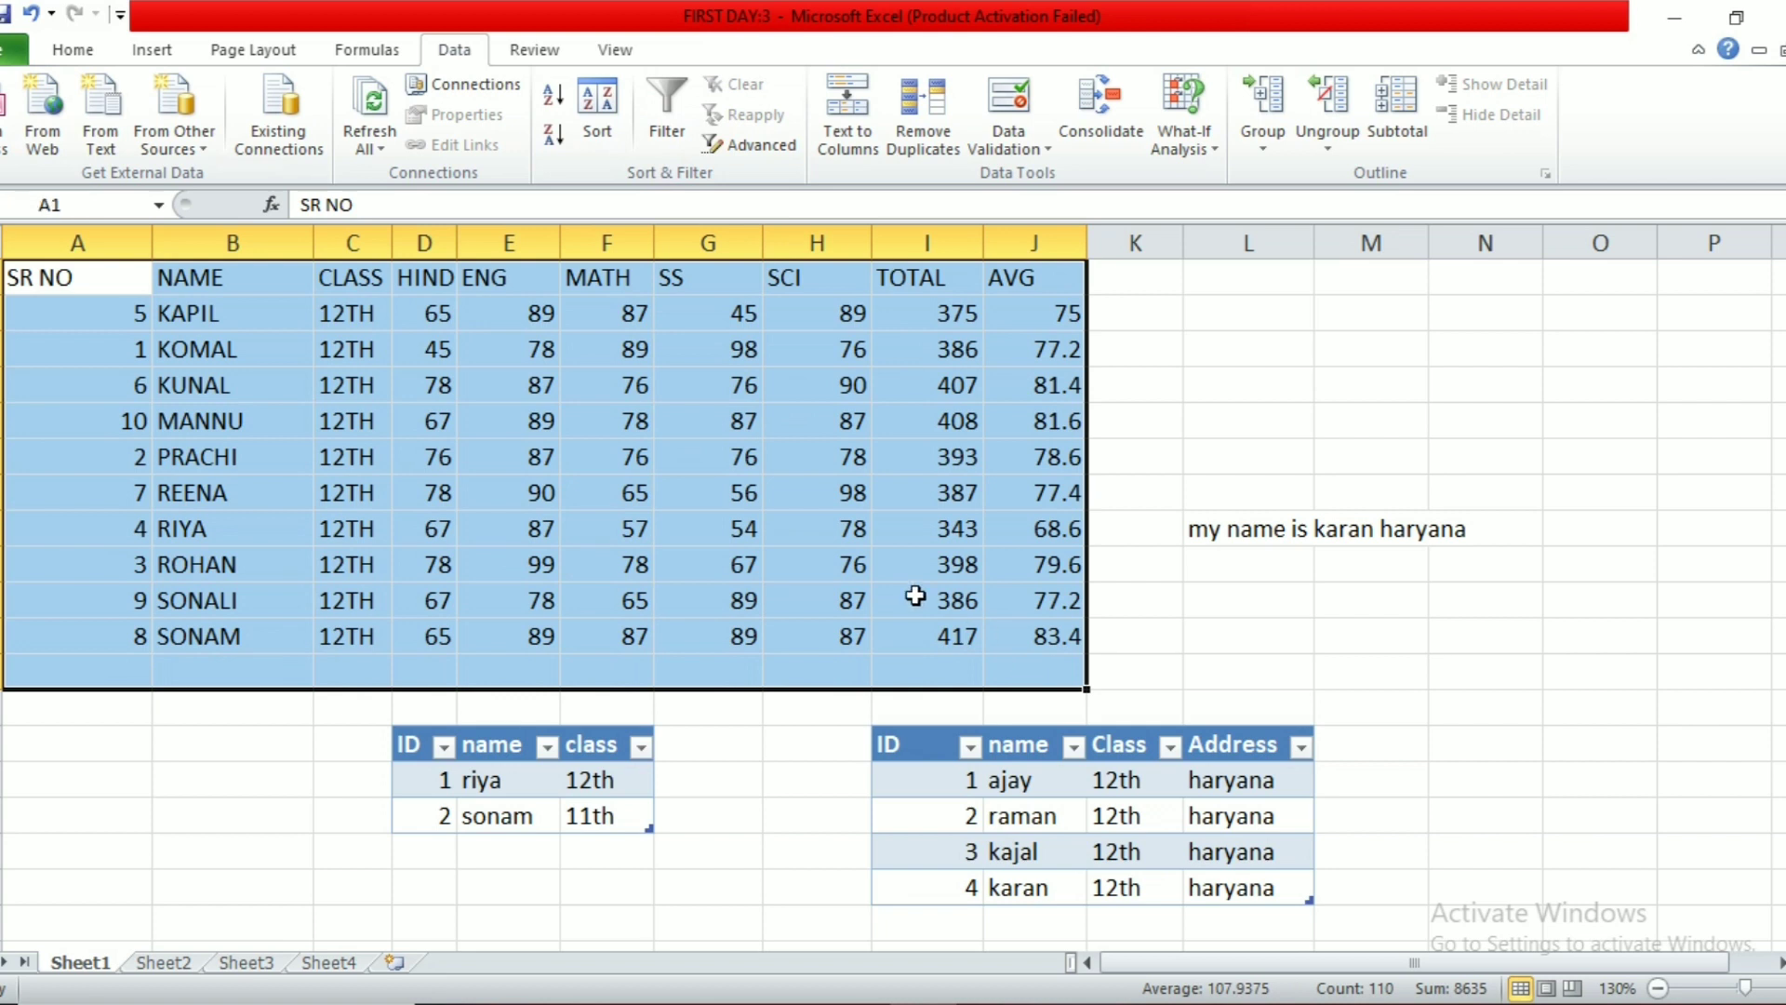
pyautogui.click(922, 149)
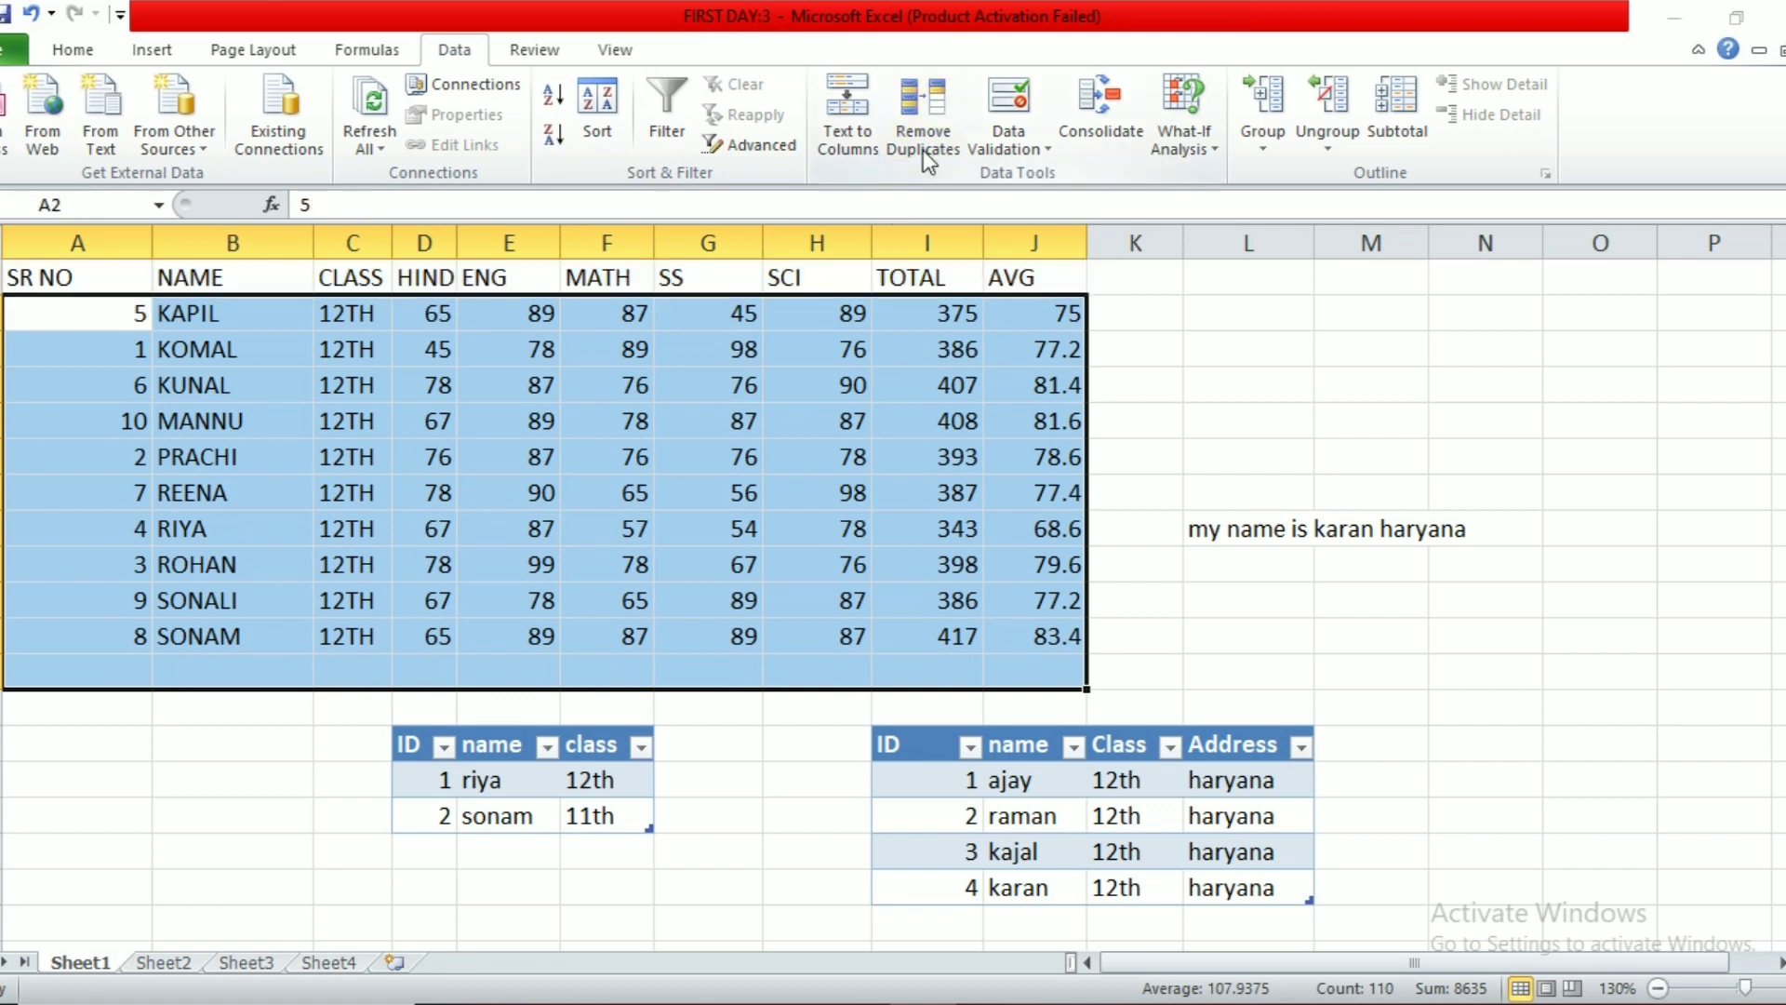
pyautogui.click(1131, 456)
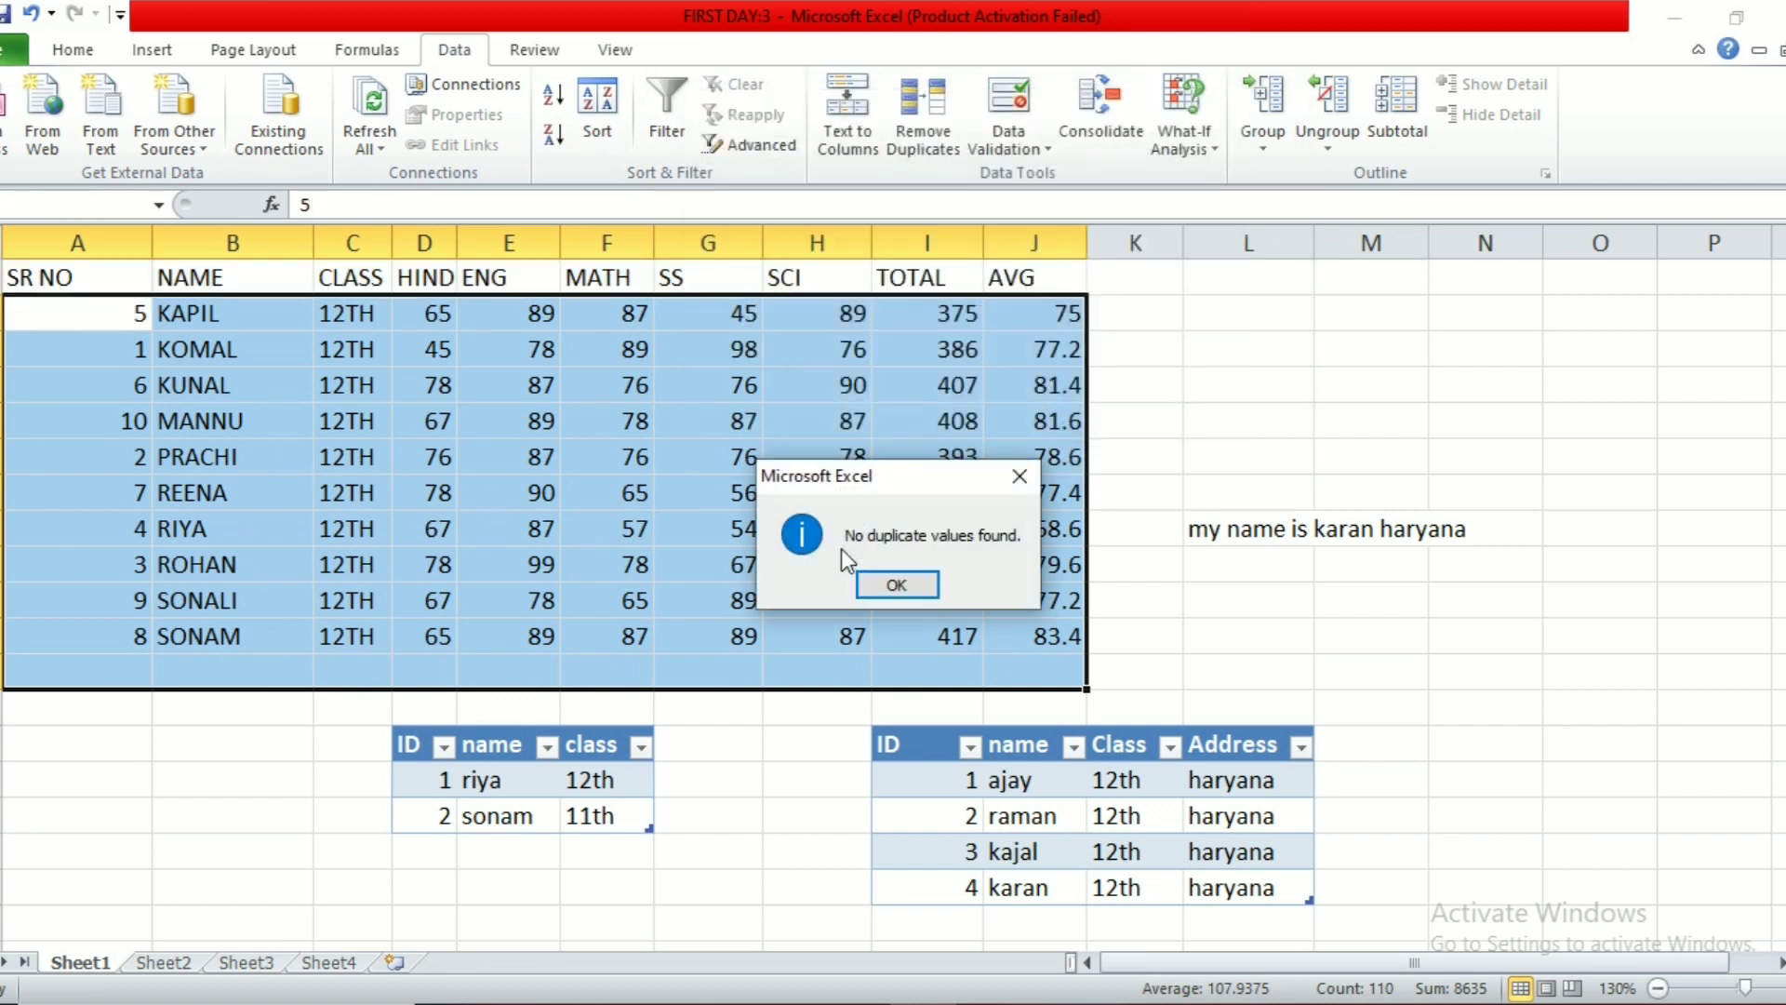
pyautogui.click(894, 584)
# Step: Switch to Sheet2 and pick an empty cell there
pyautogui.click(73, 49)
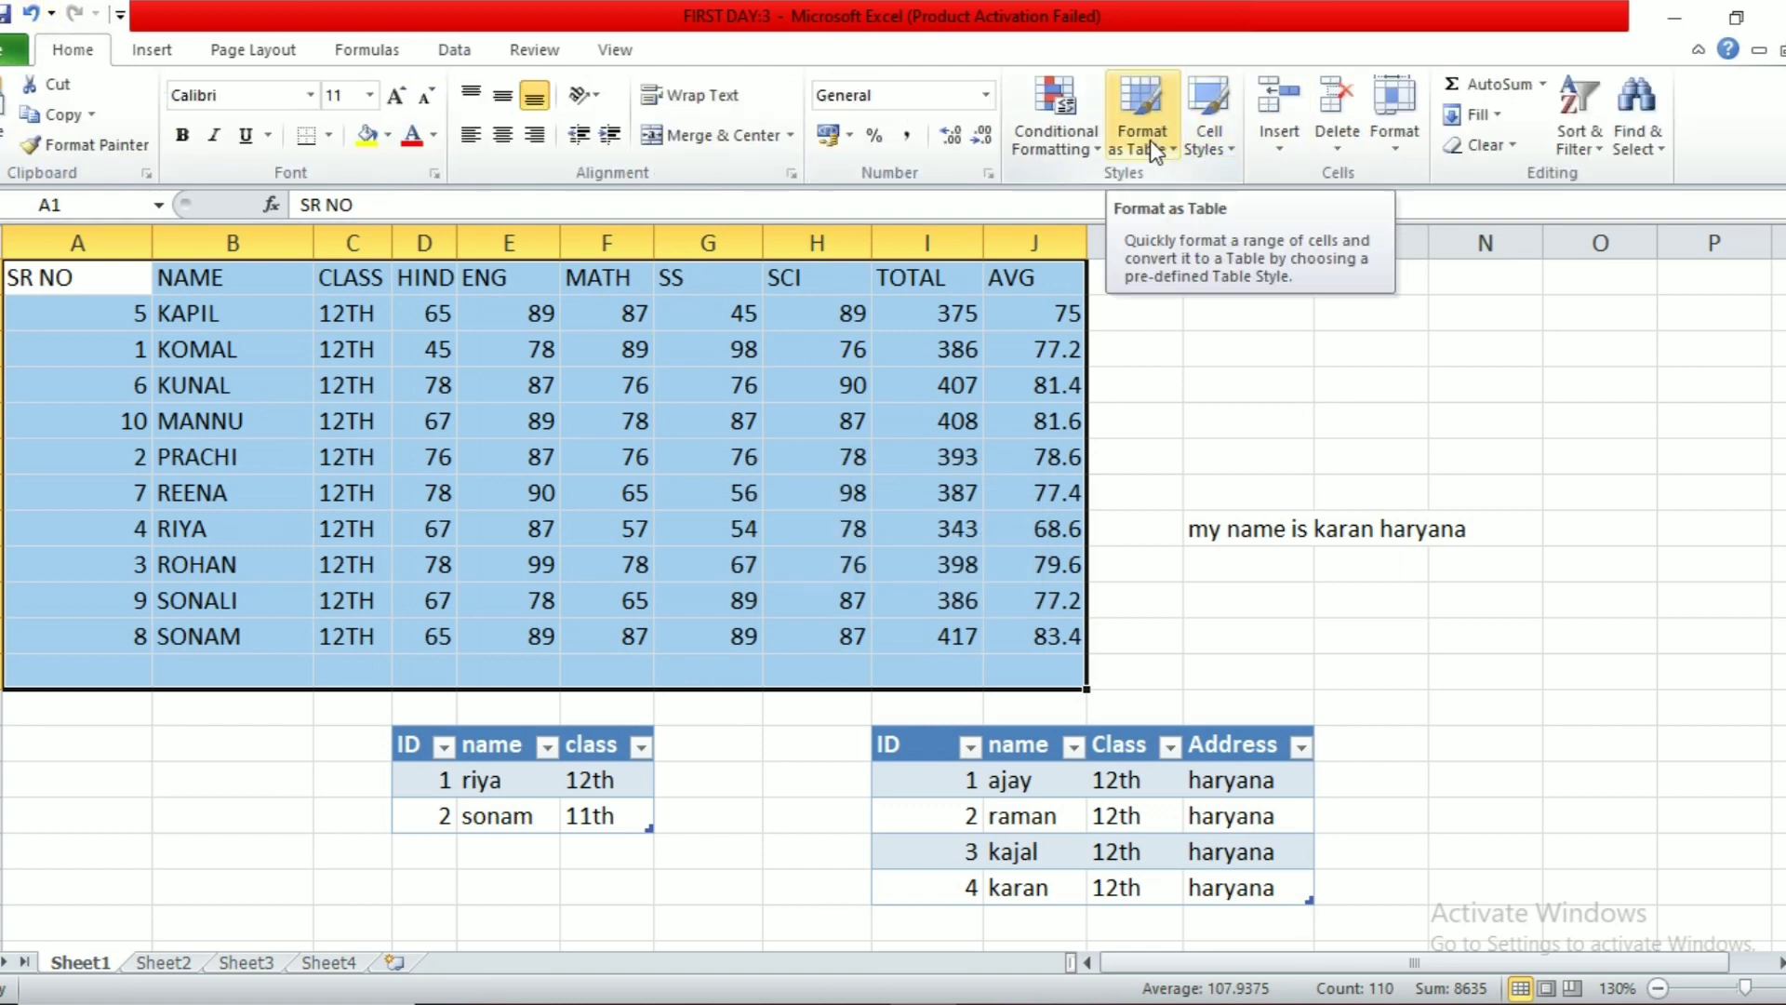
pyautogui.click(744, 385)
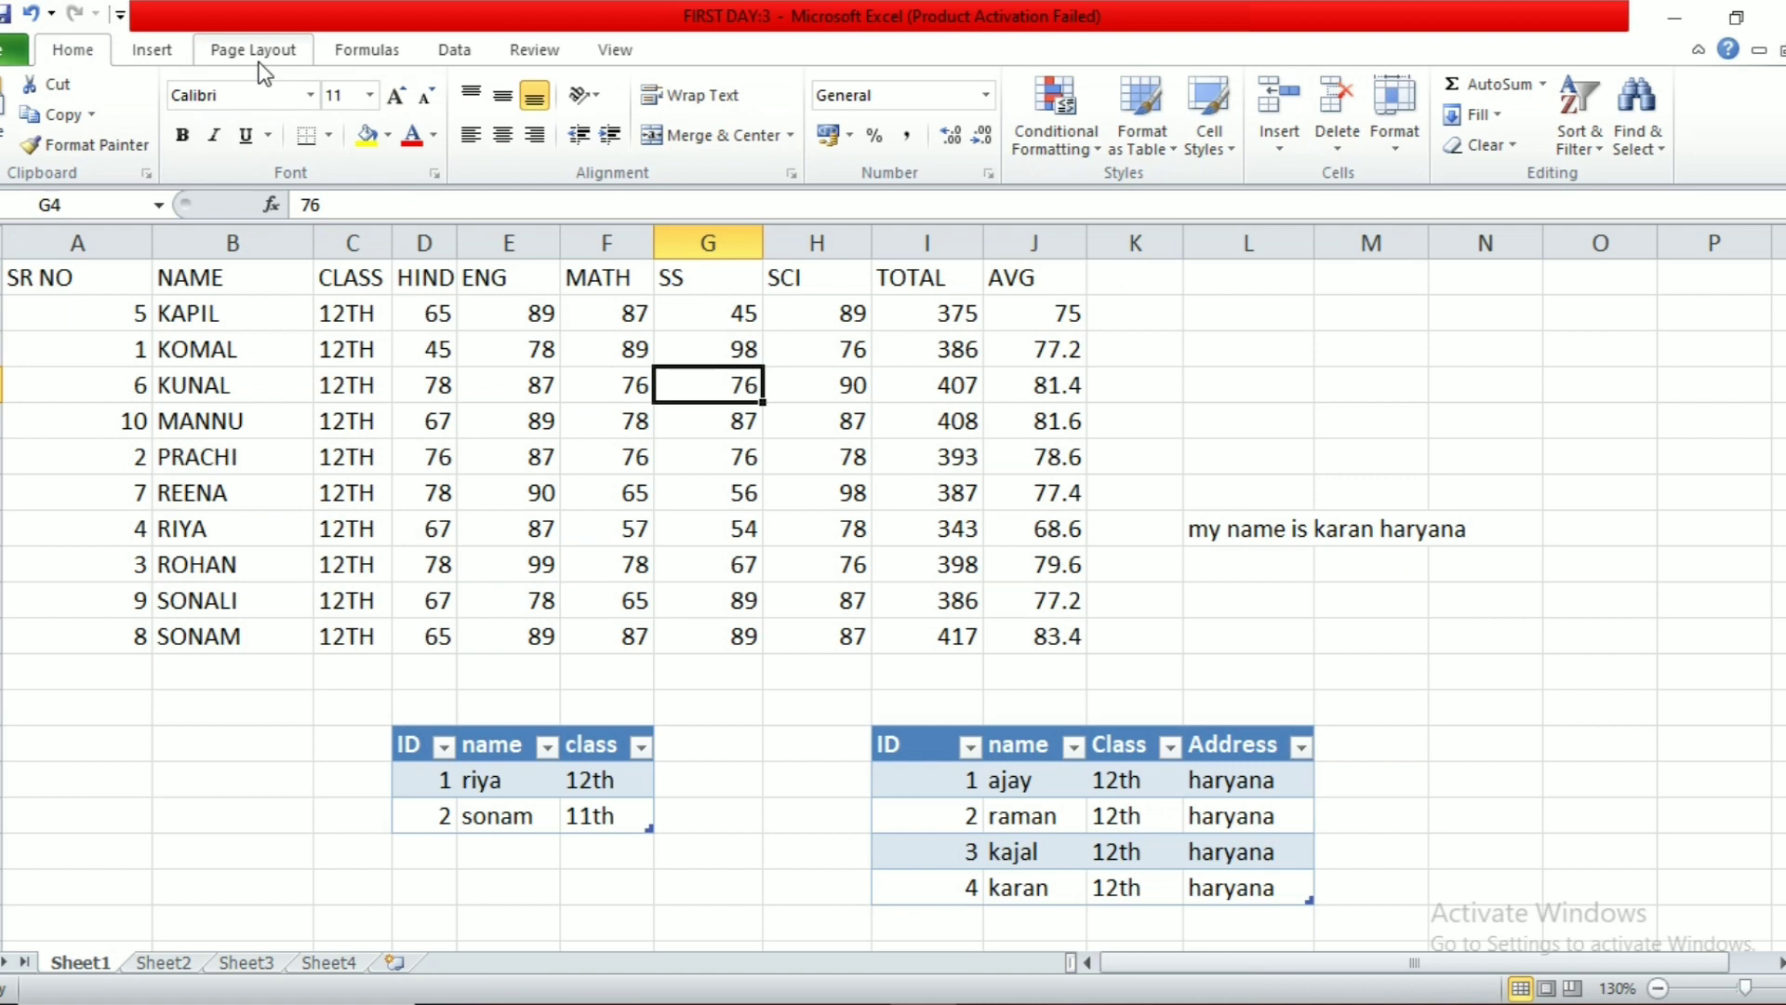
pyautogui.click(465, 53)
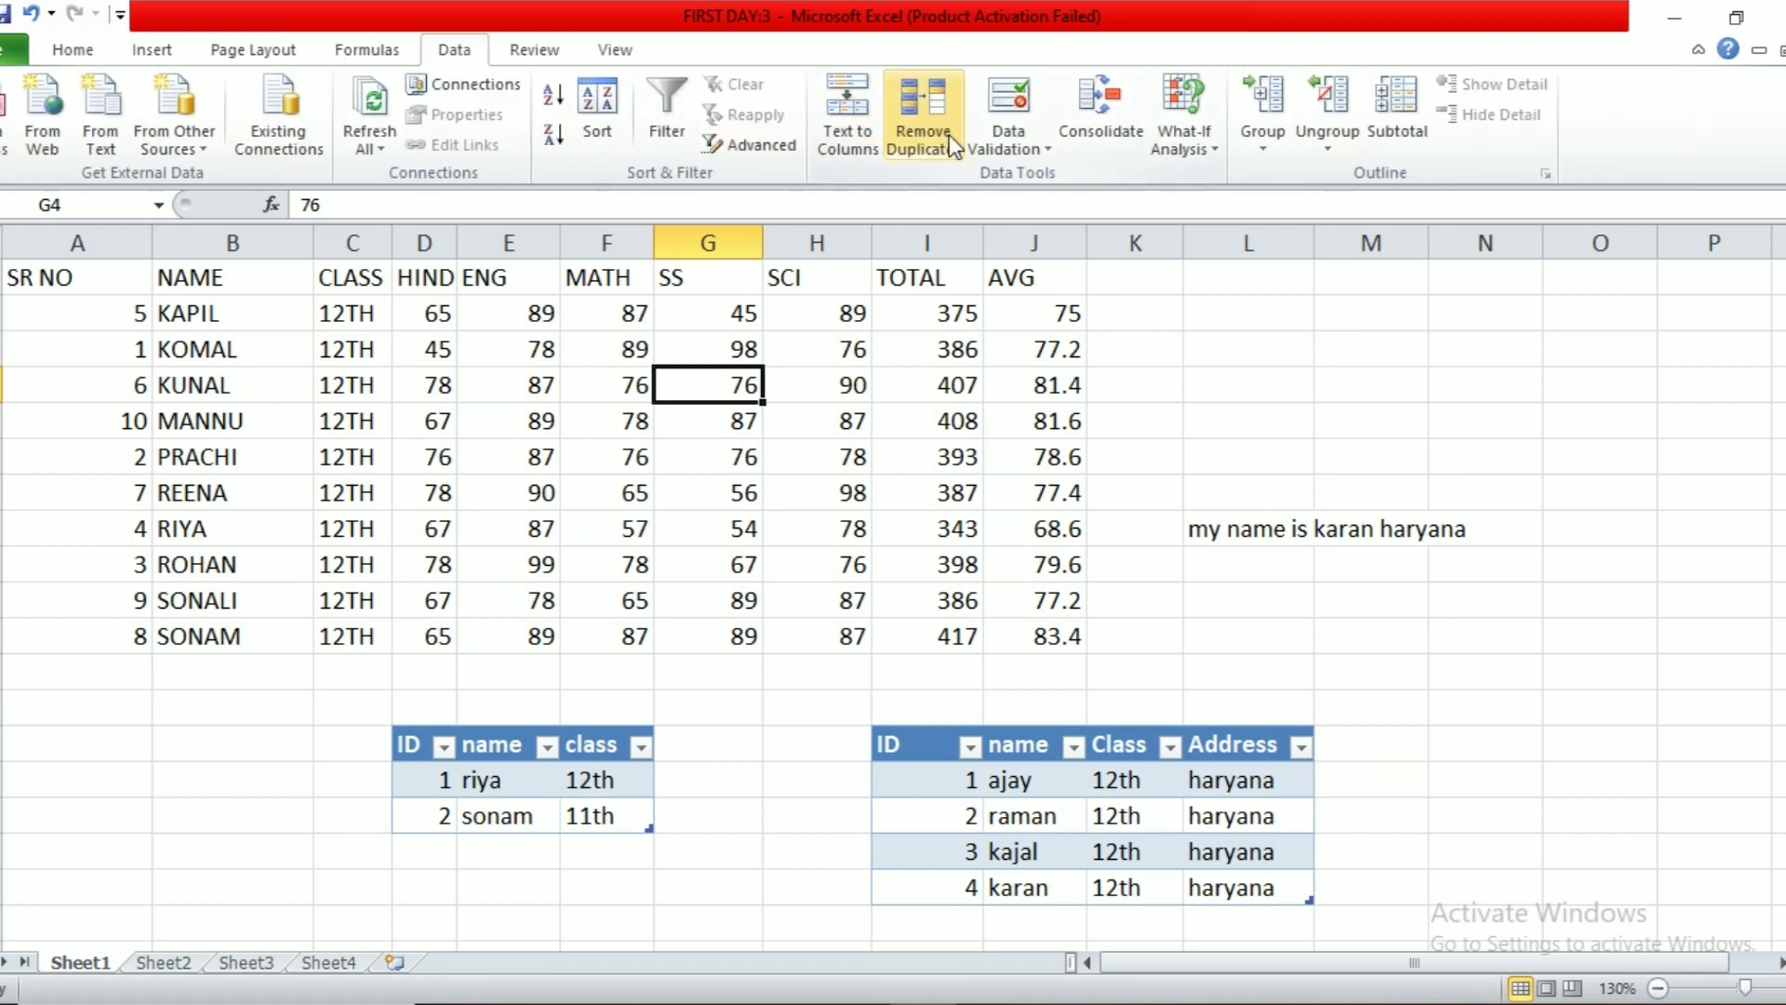
pyautogui.click(1088, 411)
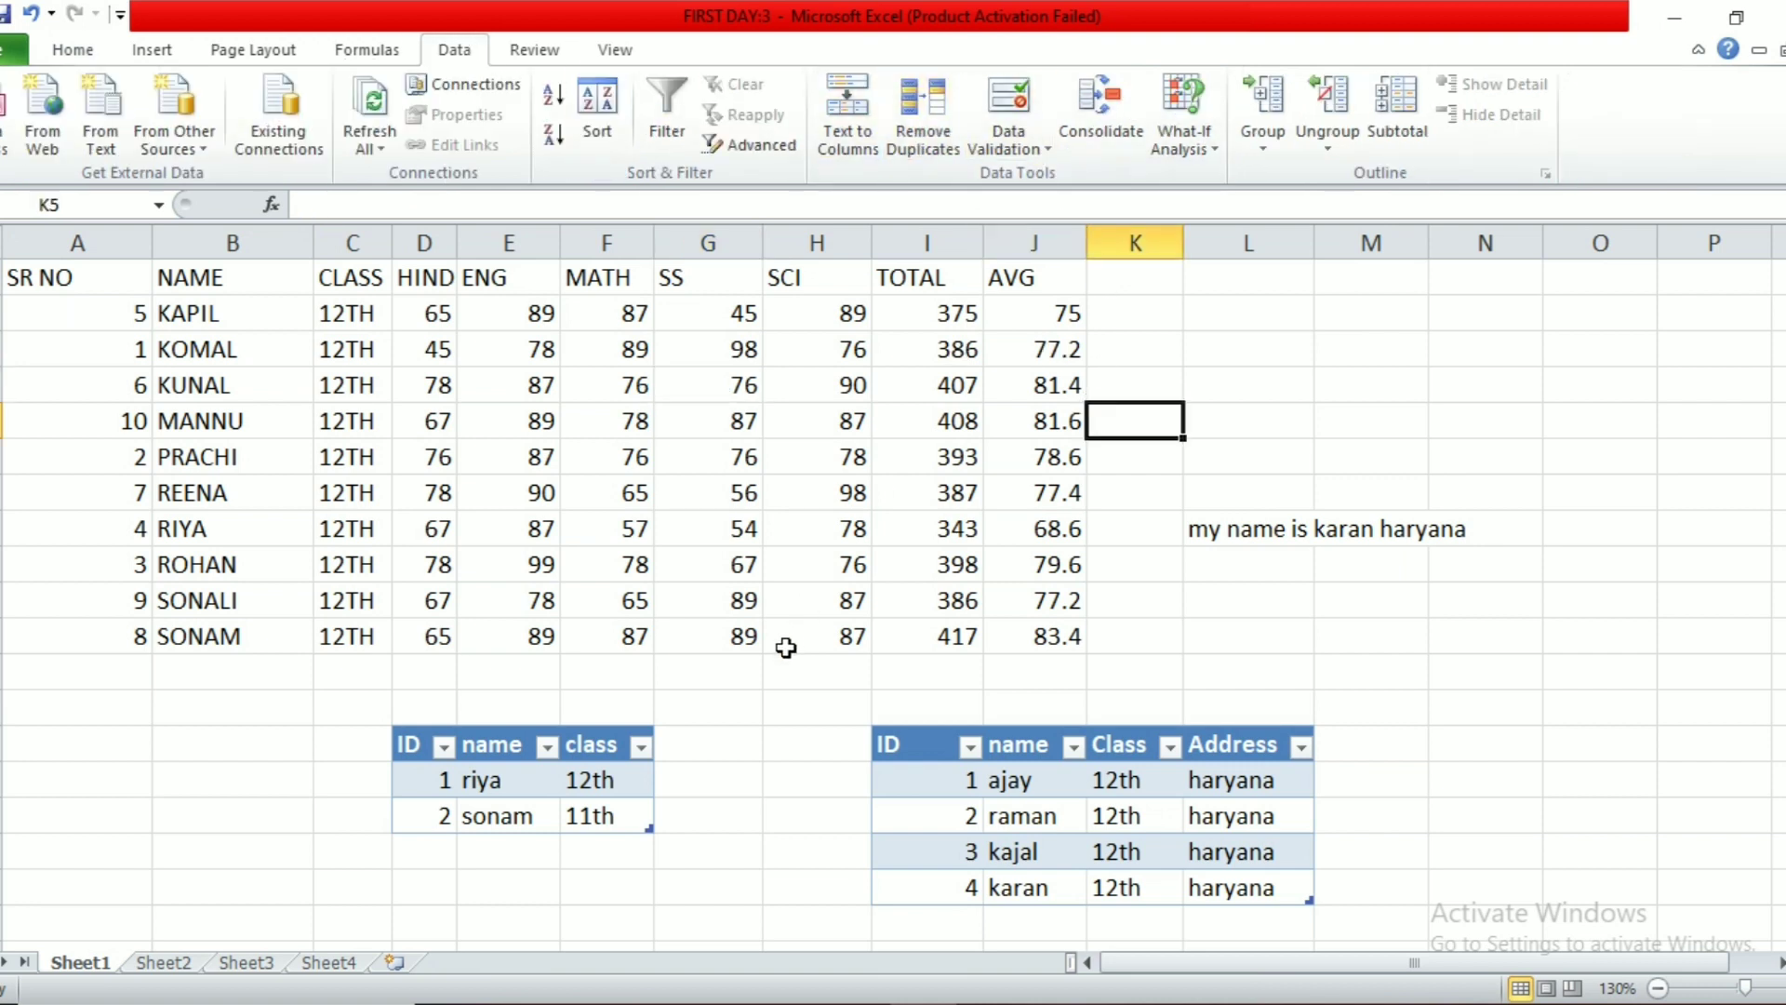
pyautogui.scroll(-1, 726, 698)
pyautogui.click(162, 963)
pyautogui.click(885, 400)
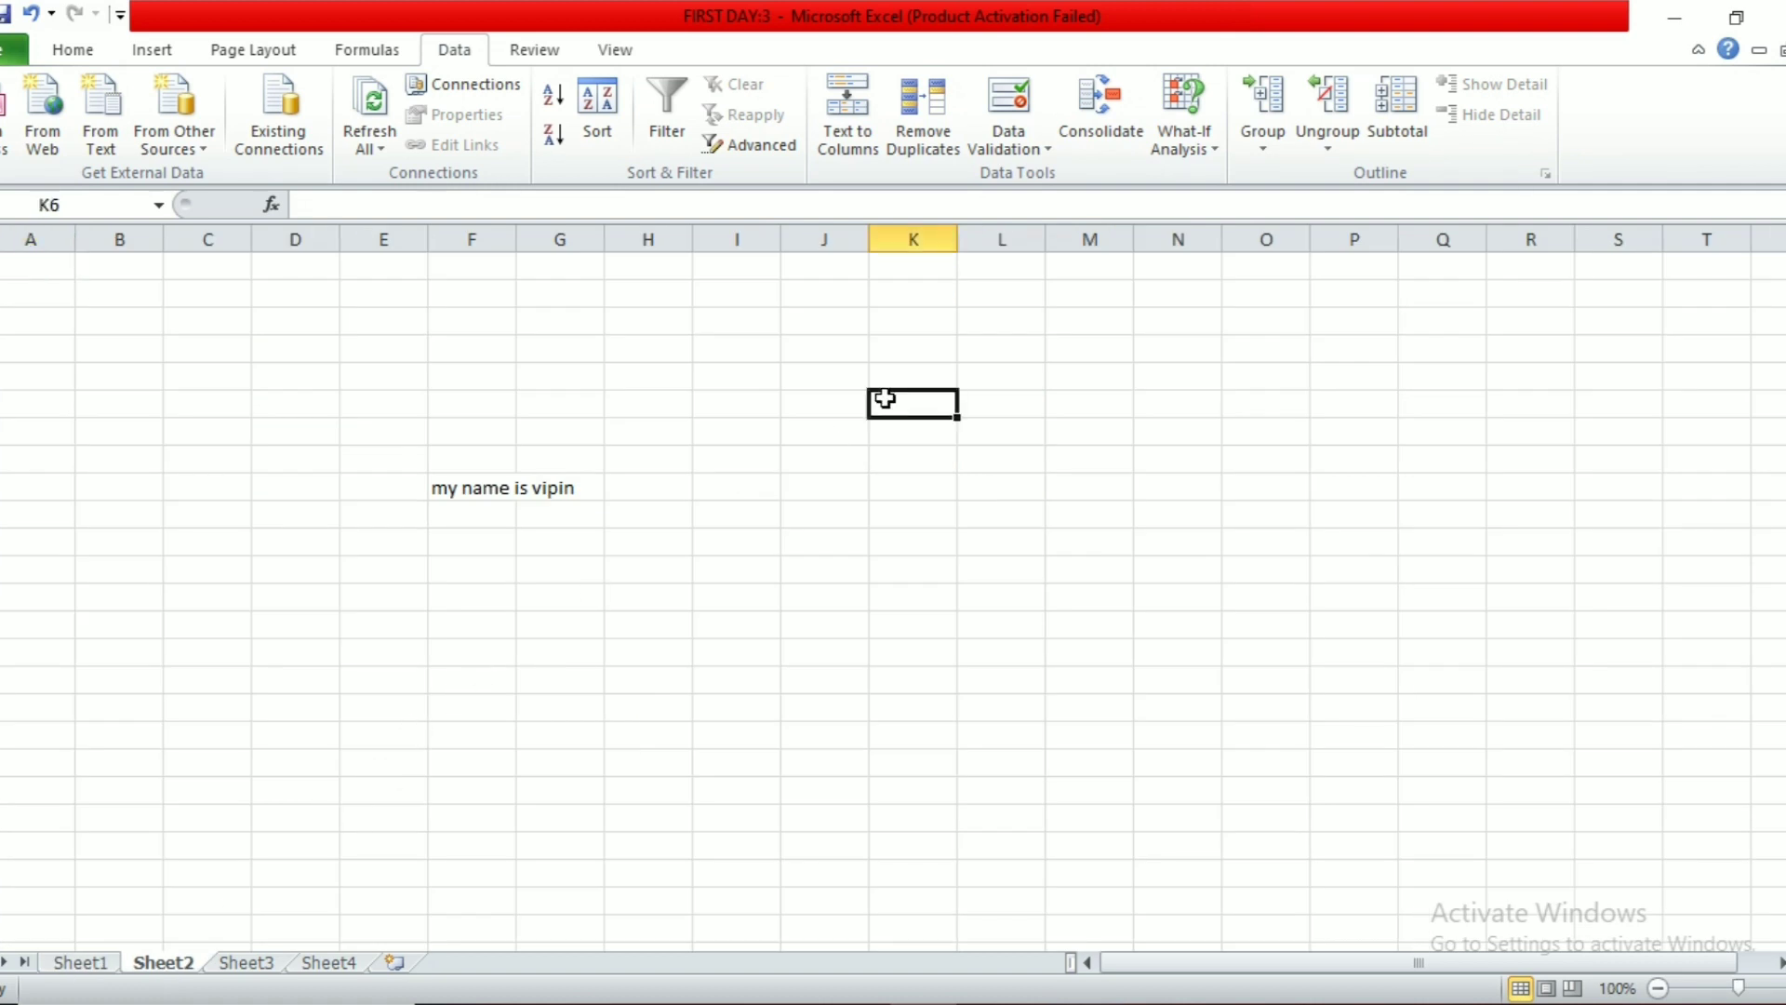
# Step: Restrict column J to whole numbers between 1 and 500
pyautogui.moveTo(869, 239); pyautogui.dragTo(956, 247)
pyautogui.click(866, 231)
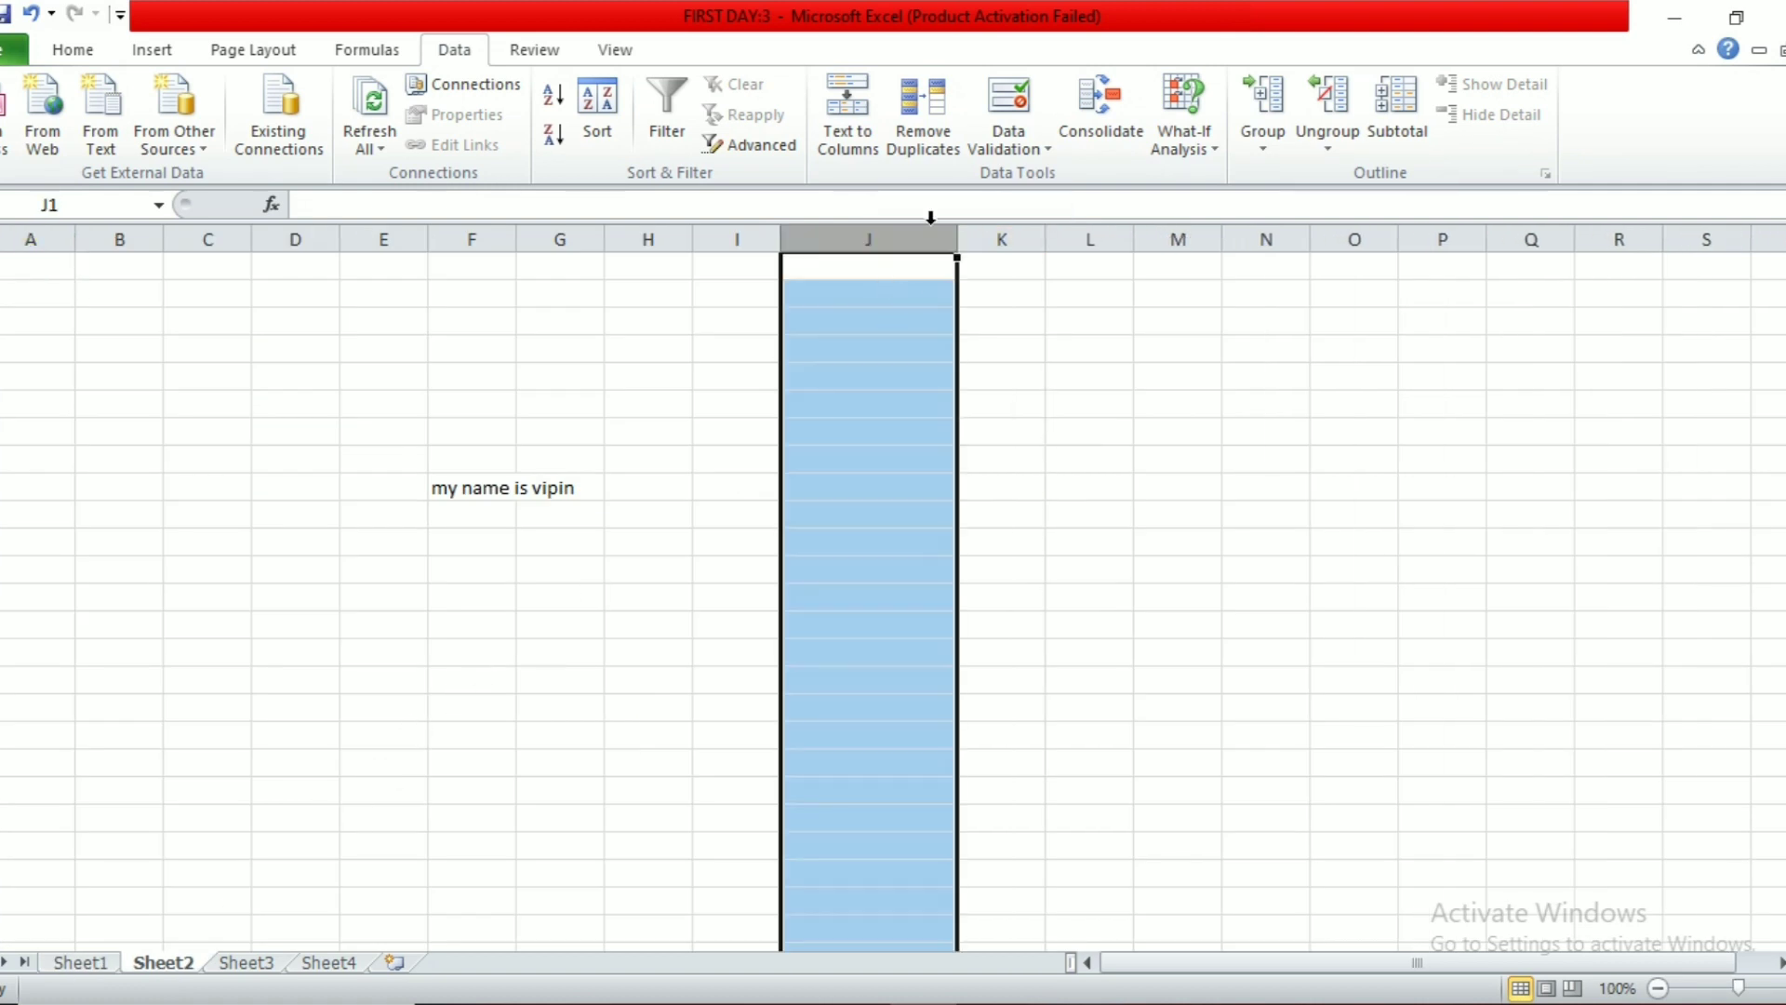
pyautogui.click(1014, 116)
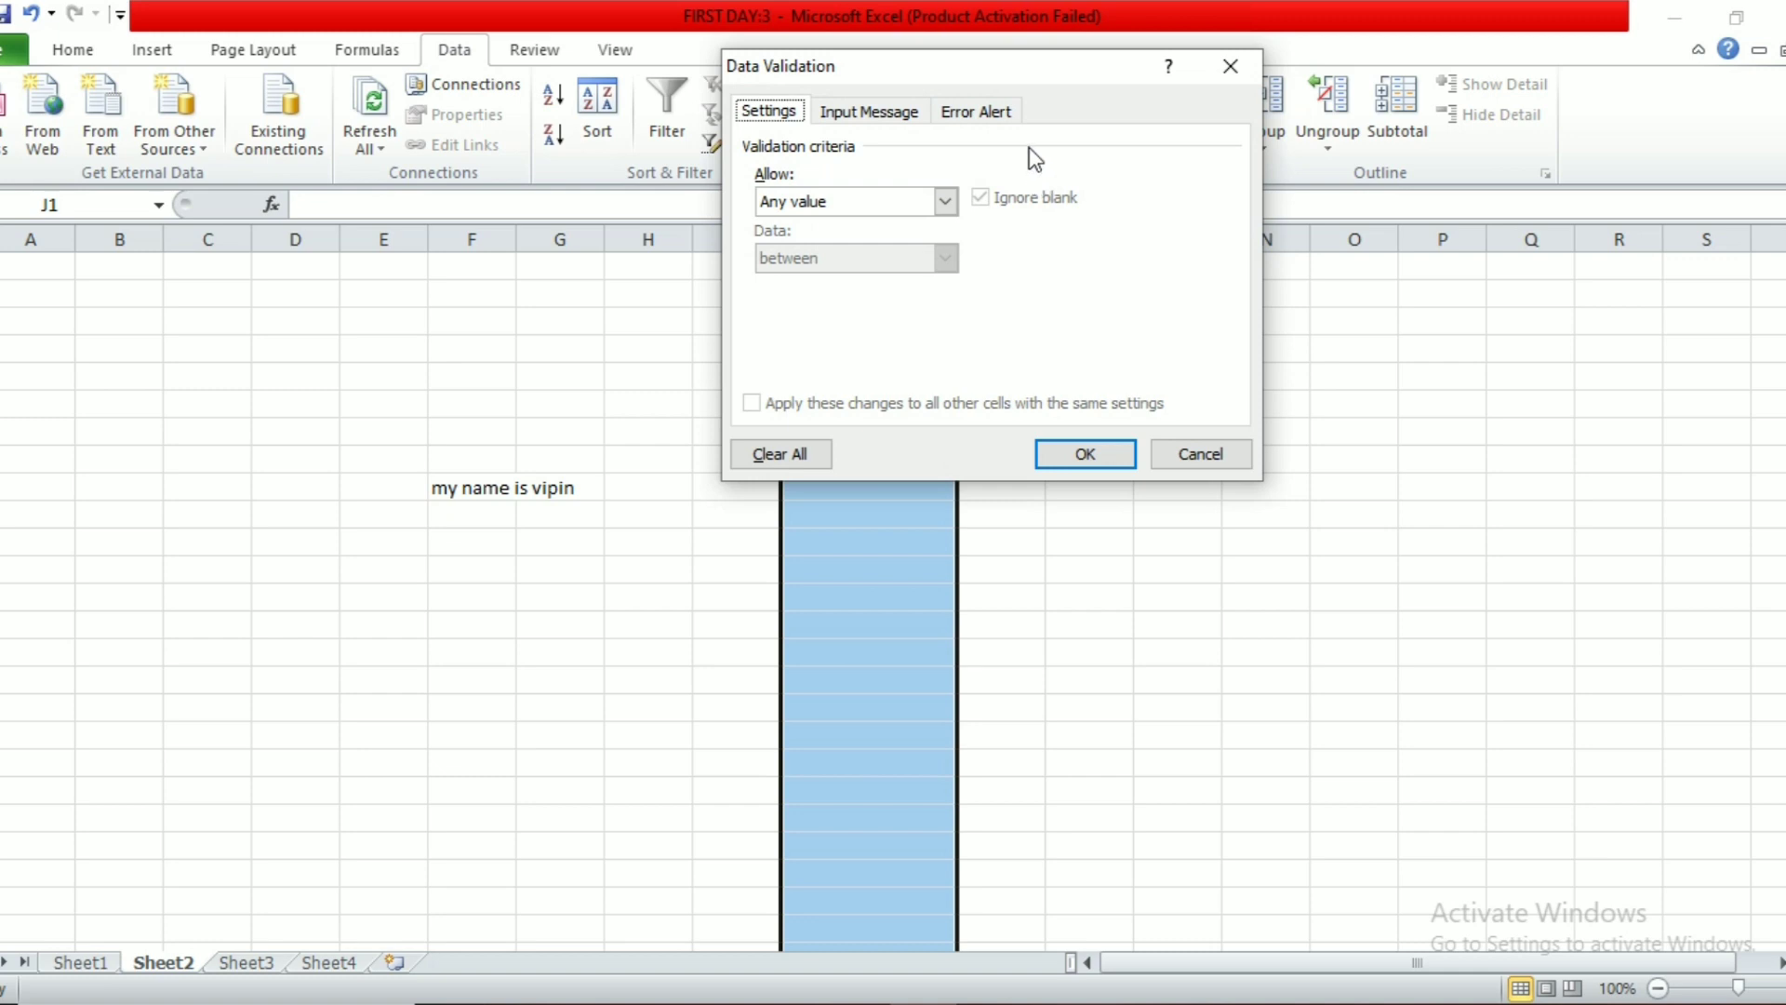
pyautogui.click(944, 201)
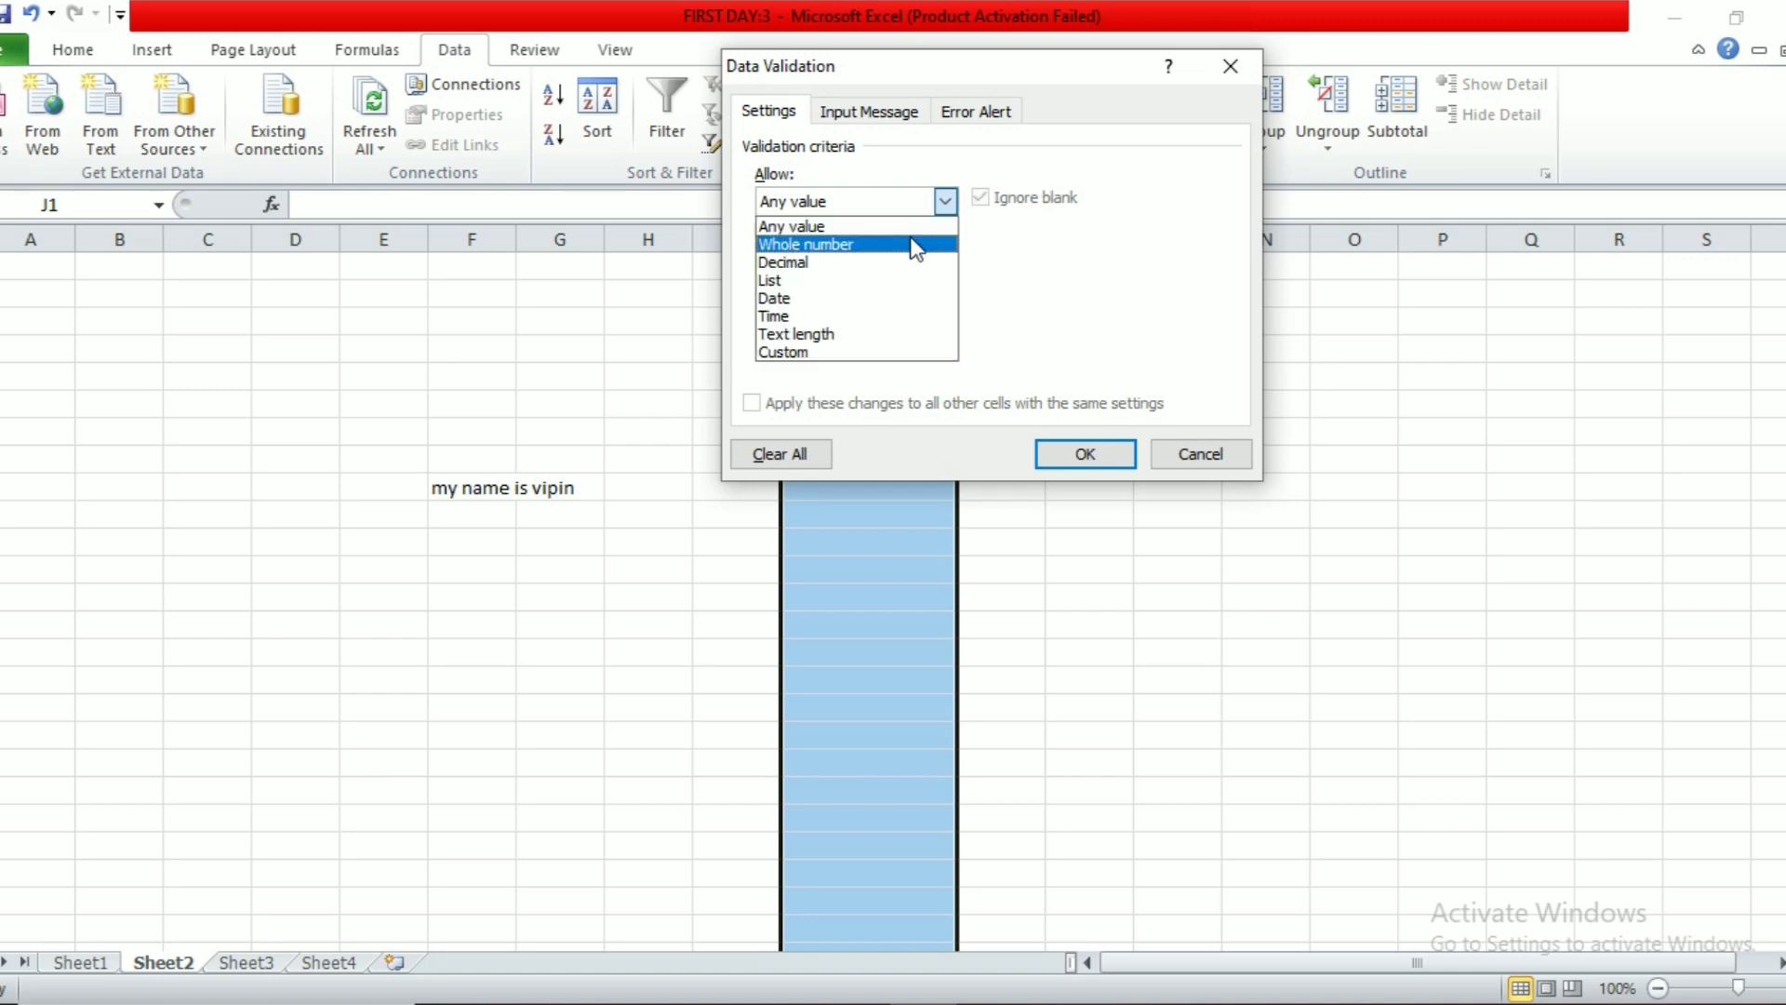
pyautogui.click(910, 243)
pyautogui.click(898, 312)
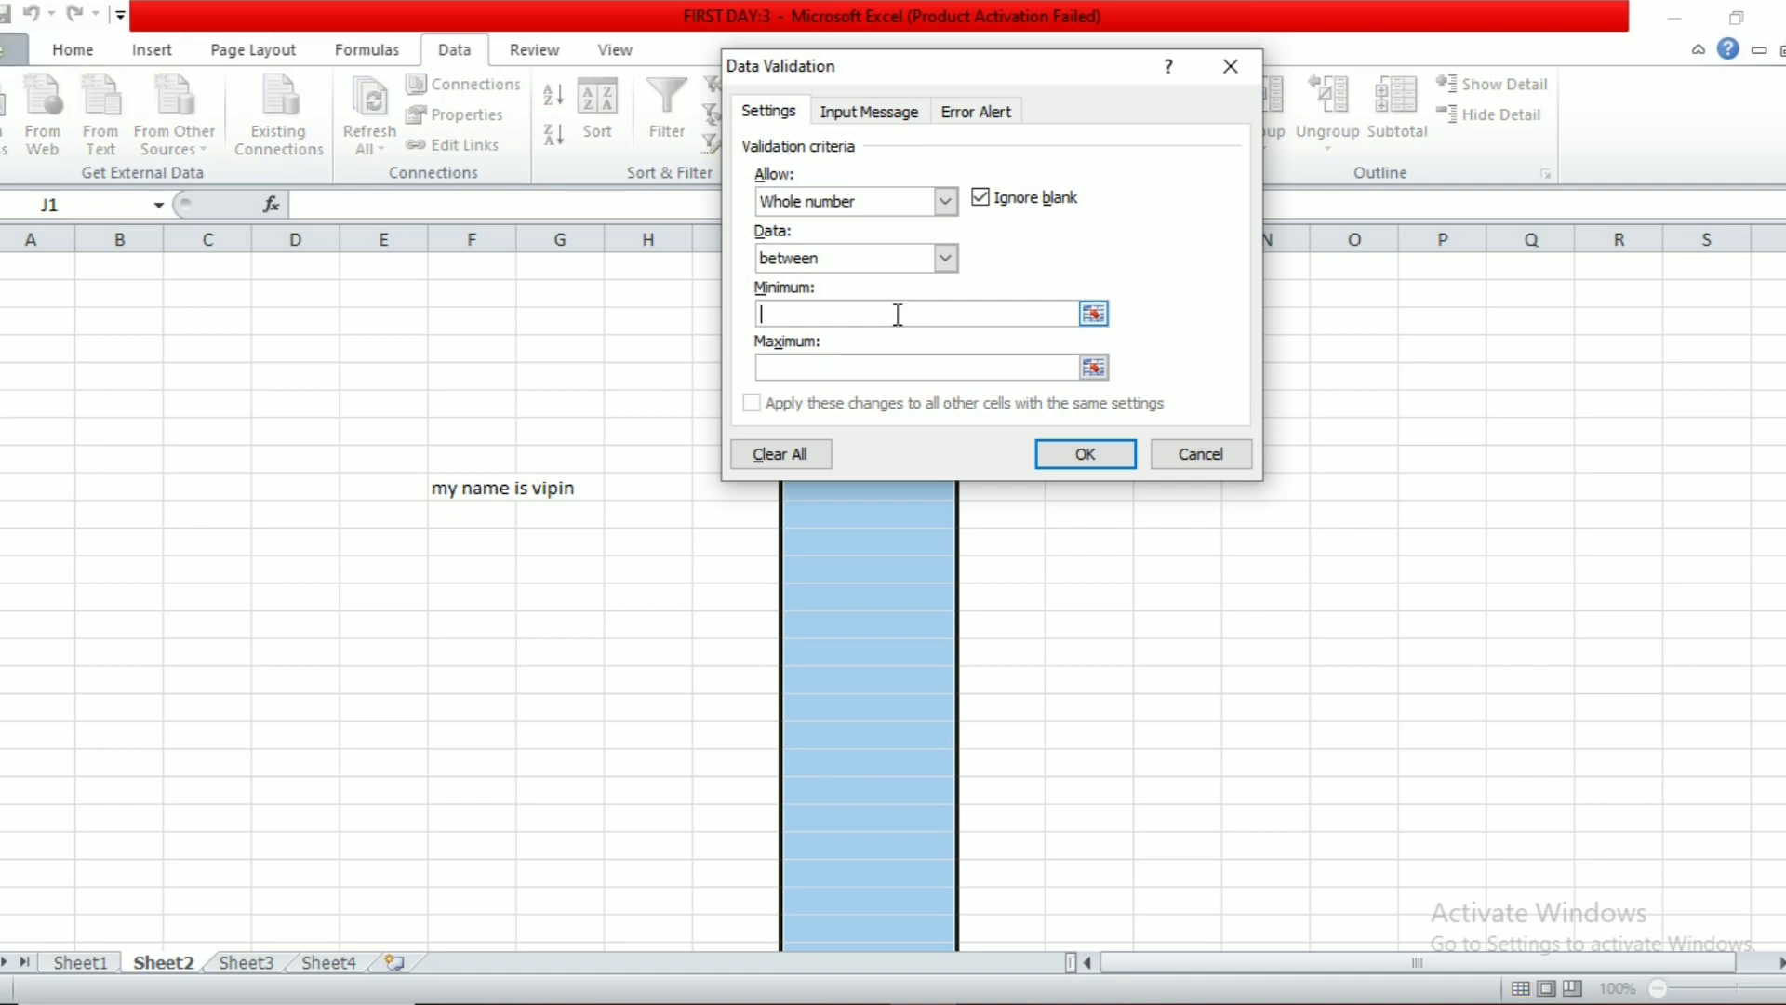
pyautogui.write('1')
pyautogui.click(883, 373)
pyautogui.write('500')
# Step: Add a 'warning' input message 'u can fill value in between 1 to 500' and confirm it appears
pyautogui.click(863, 115)
pyautogui.click(859, 239)
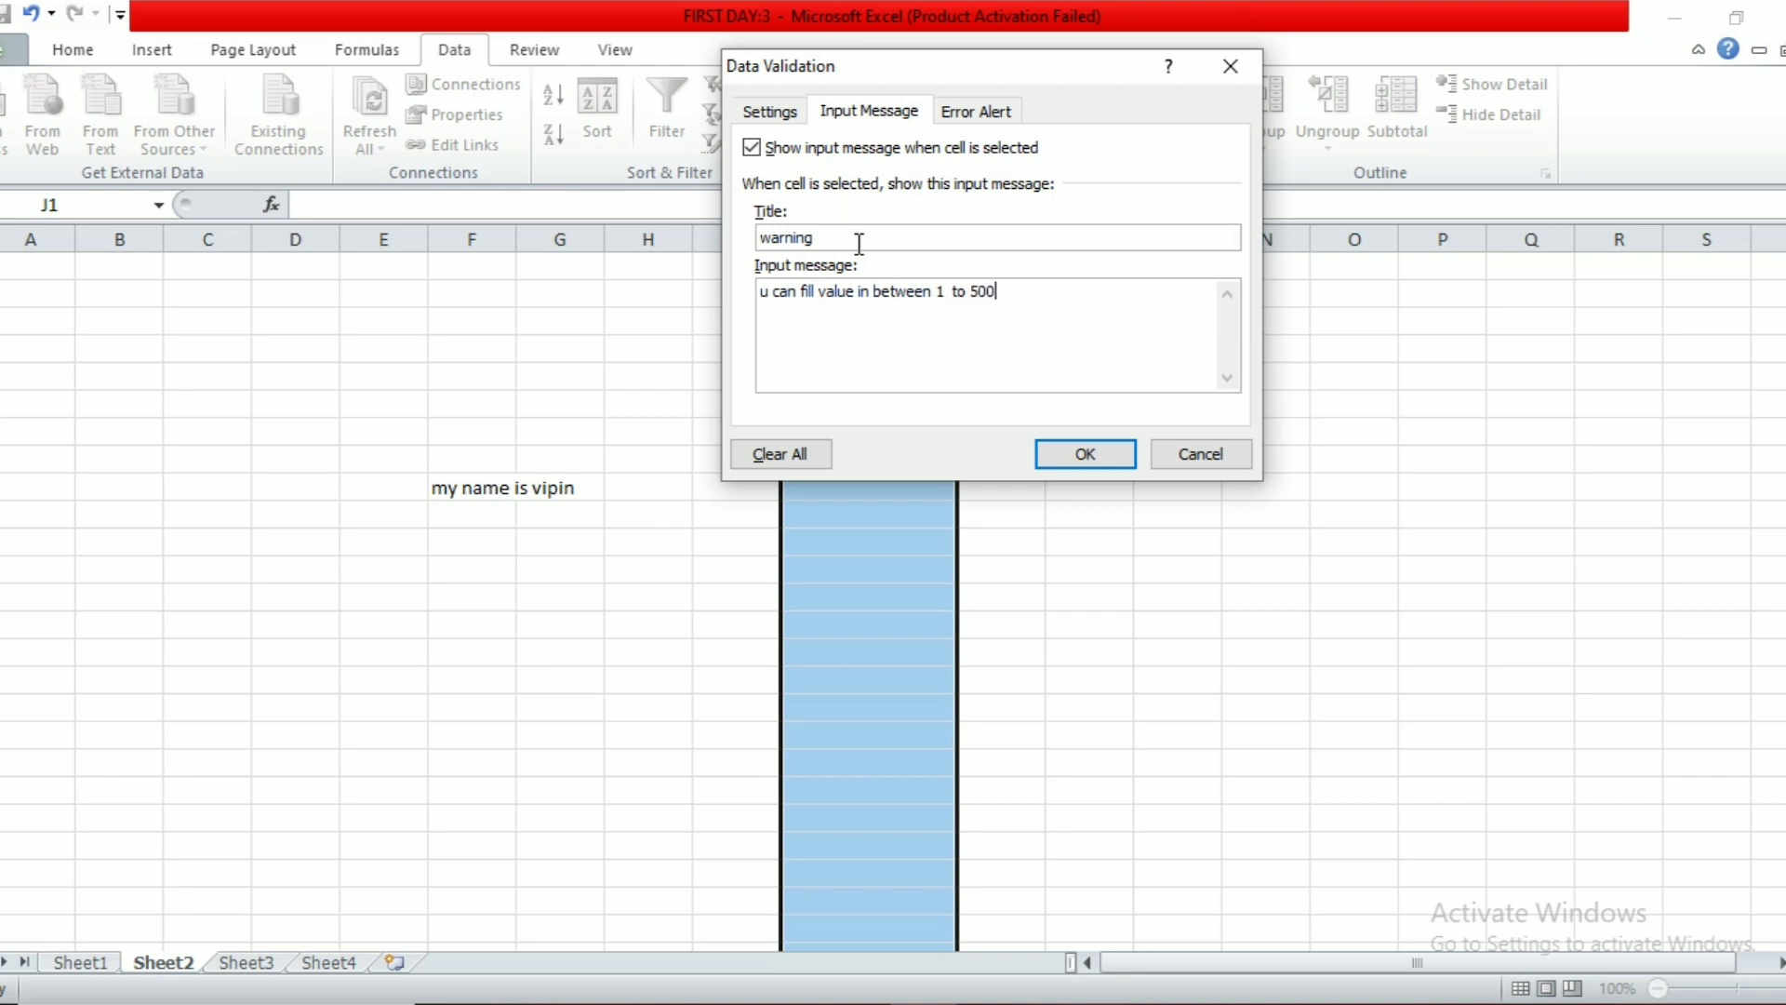
pyautogui.click(1110, 468)
pyautogui.click(929, 542)
pyautogui.click(877, 705)
pyautogui.click(877, 588)
pyautogui.click(908, 465)
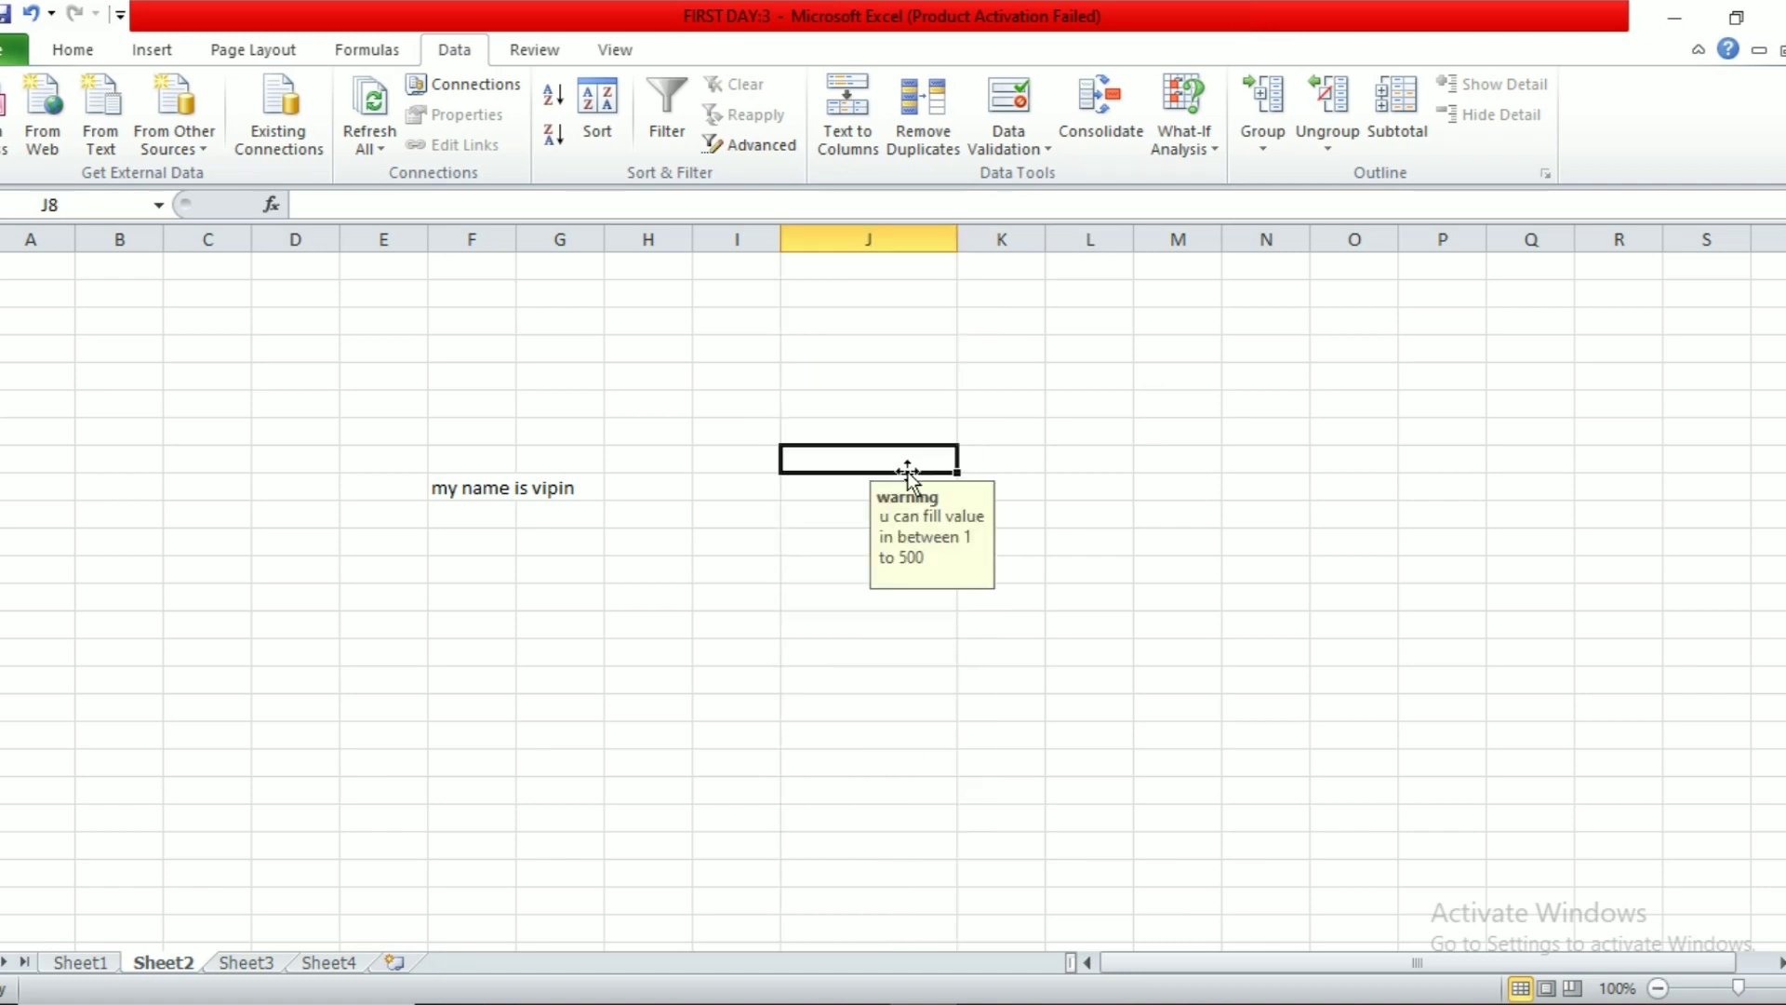
# Step: Enter 25, 256 and 500 in J8:J10, and discard the rejected 501
pyautogui.write('25')
pyautogui.press('Return')
pyautogui.write('256')
pyautogui.press('Return')
pyautogui.write('500')
pyautogui.press('Return')
pyautogui.write('501')
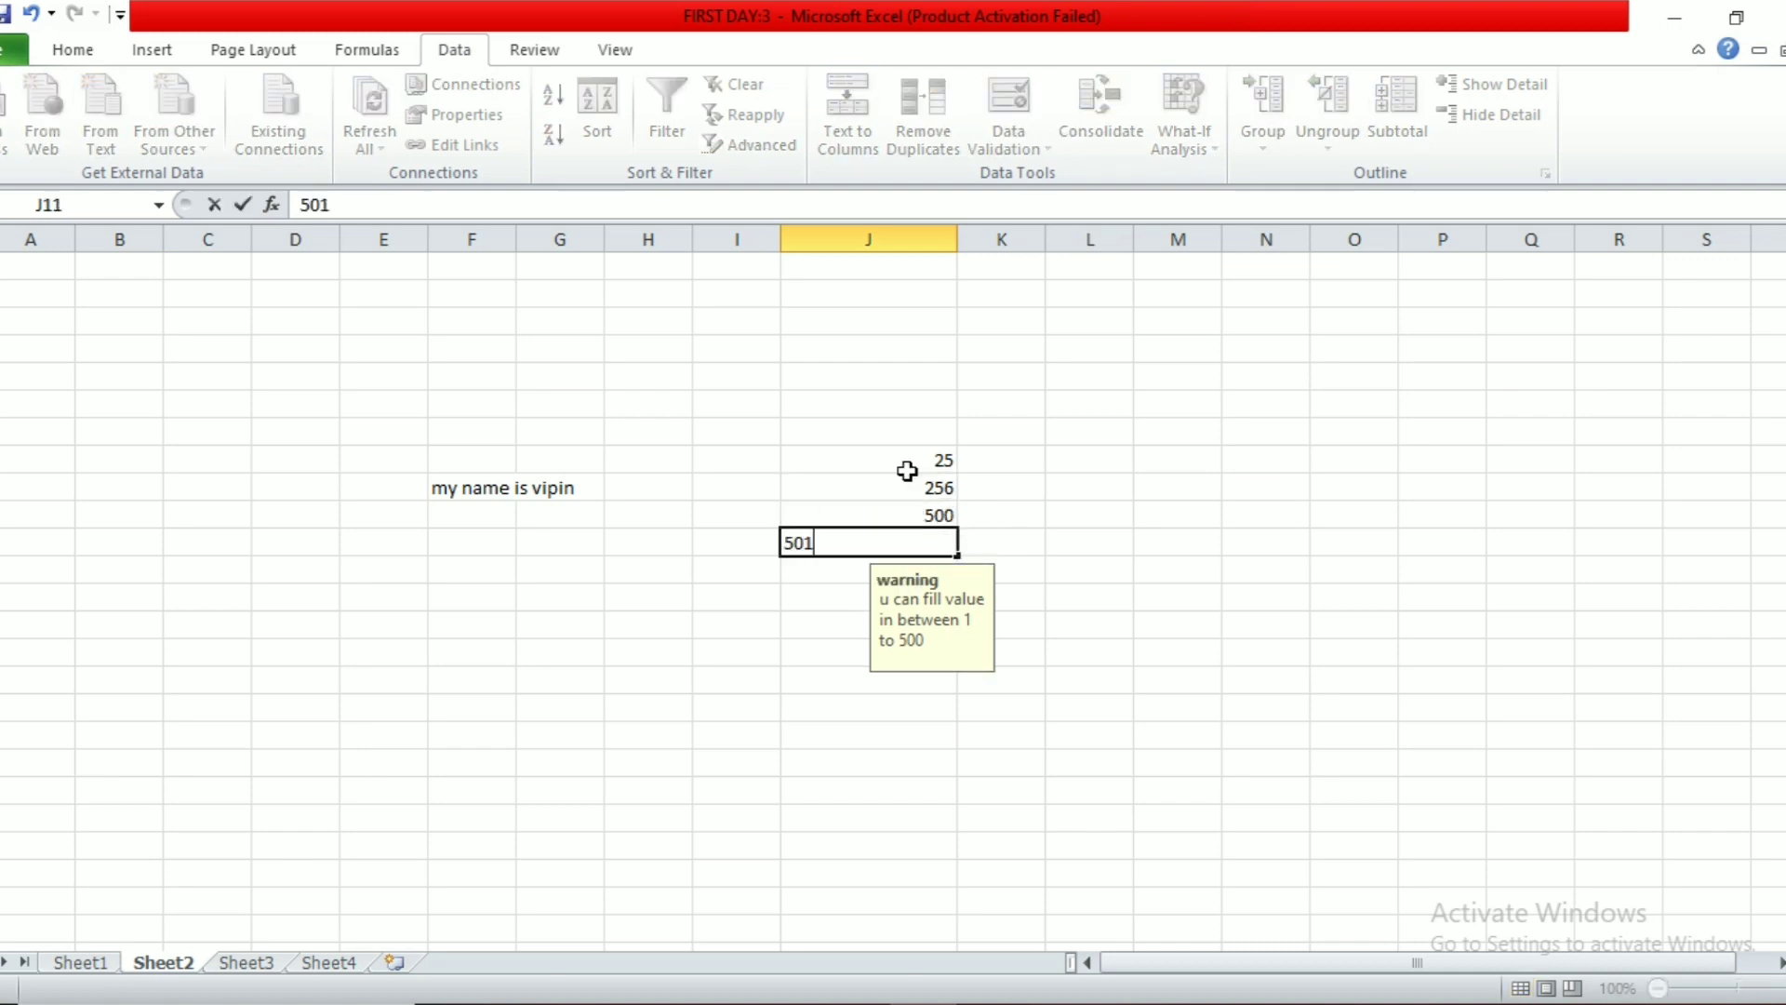
pyautogui.press('Return')
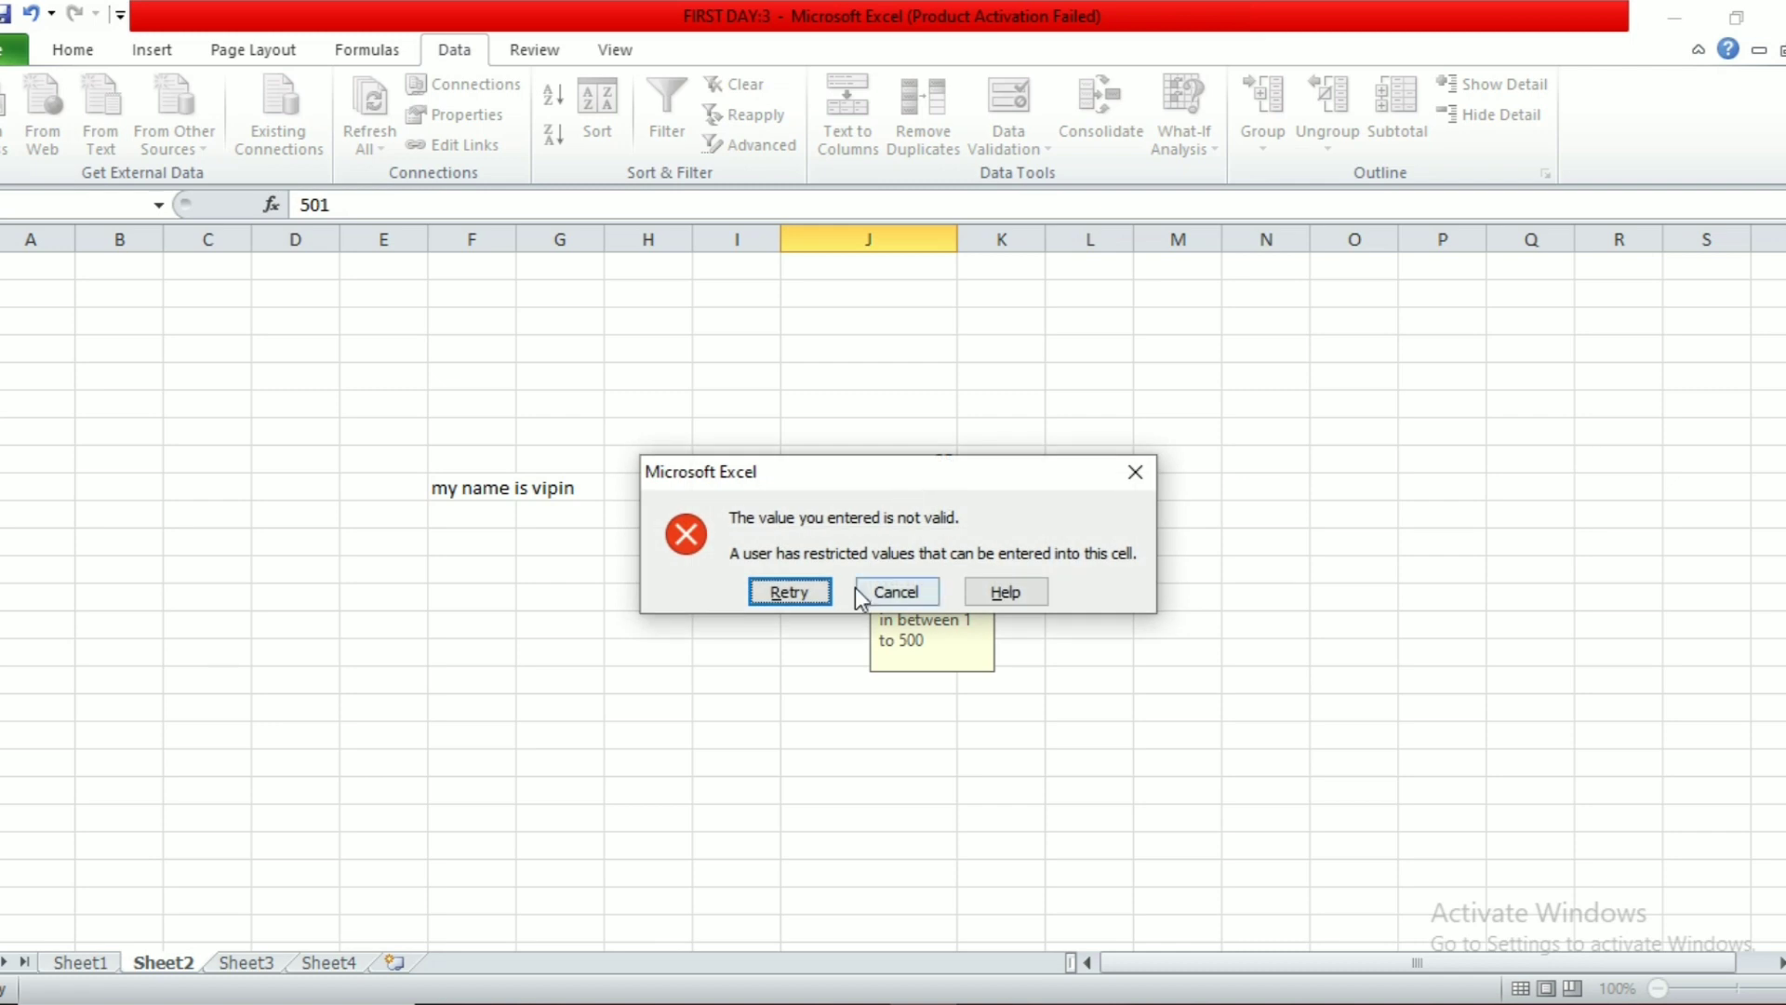
pyautogui.click(893, 590)
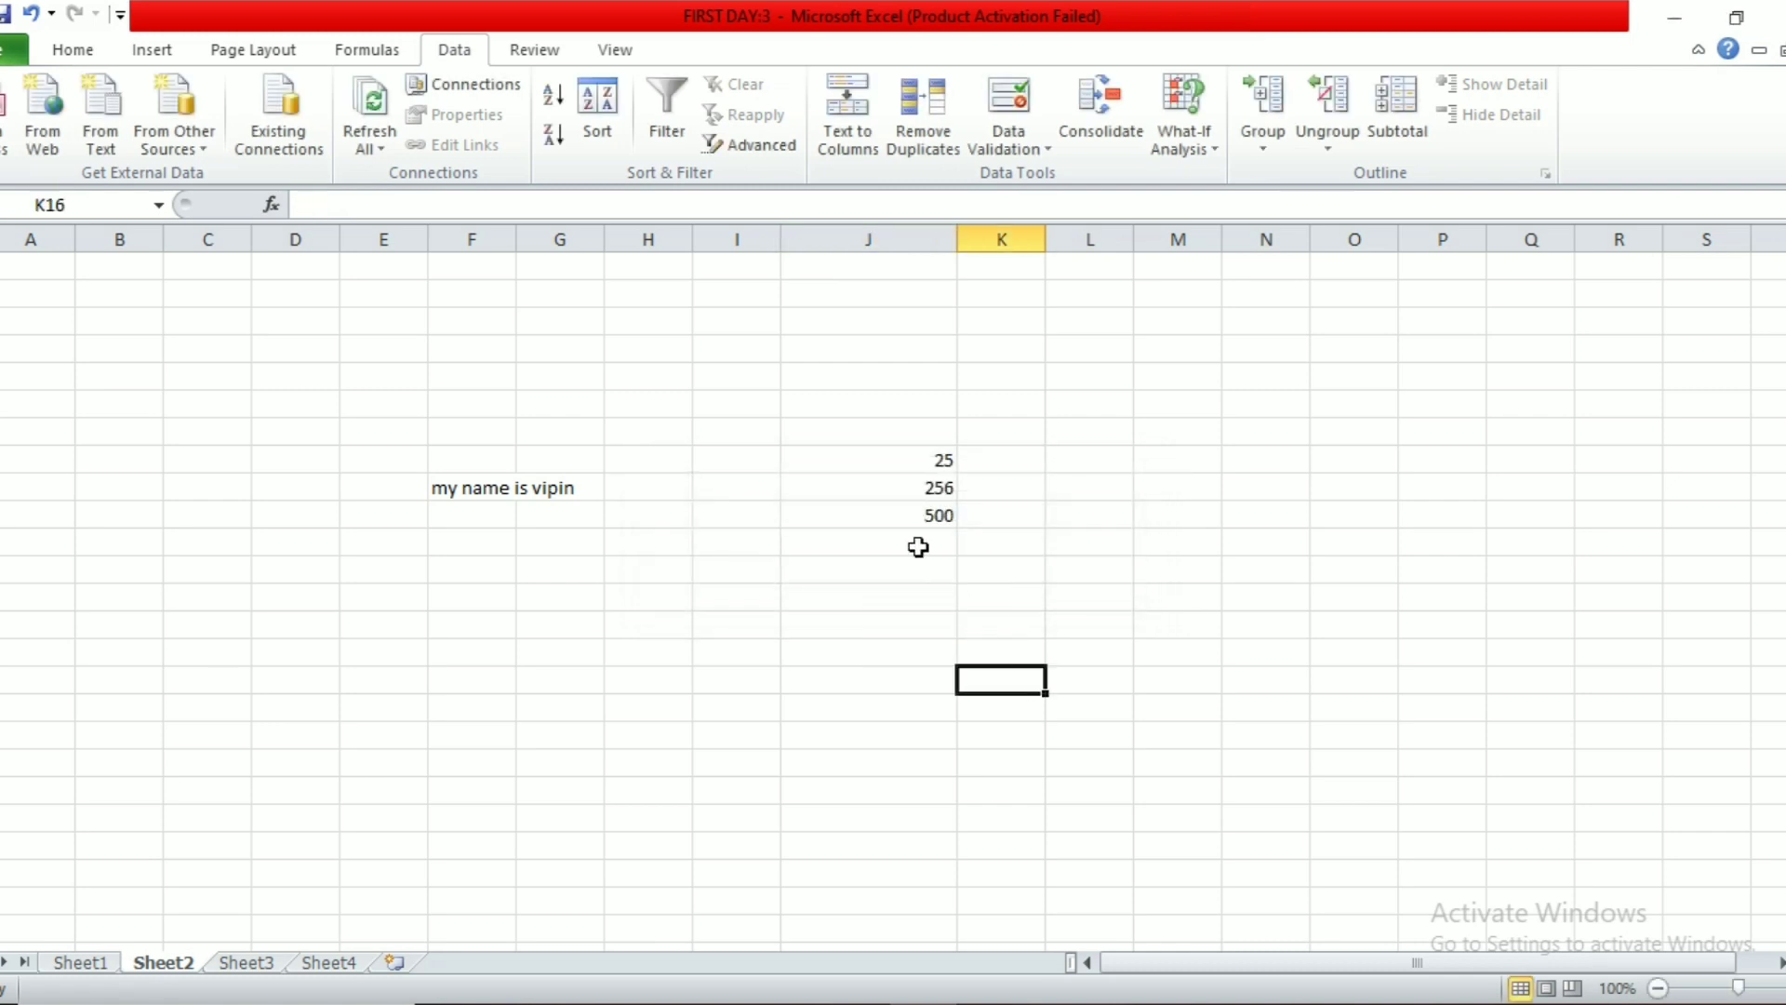
# Step: Clear column J's validation rule, setting it to allow any value
pyautogui.click(891, 819)
pyautogui.click(1195, 690)
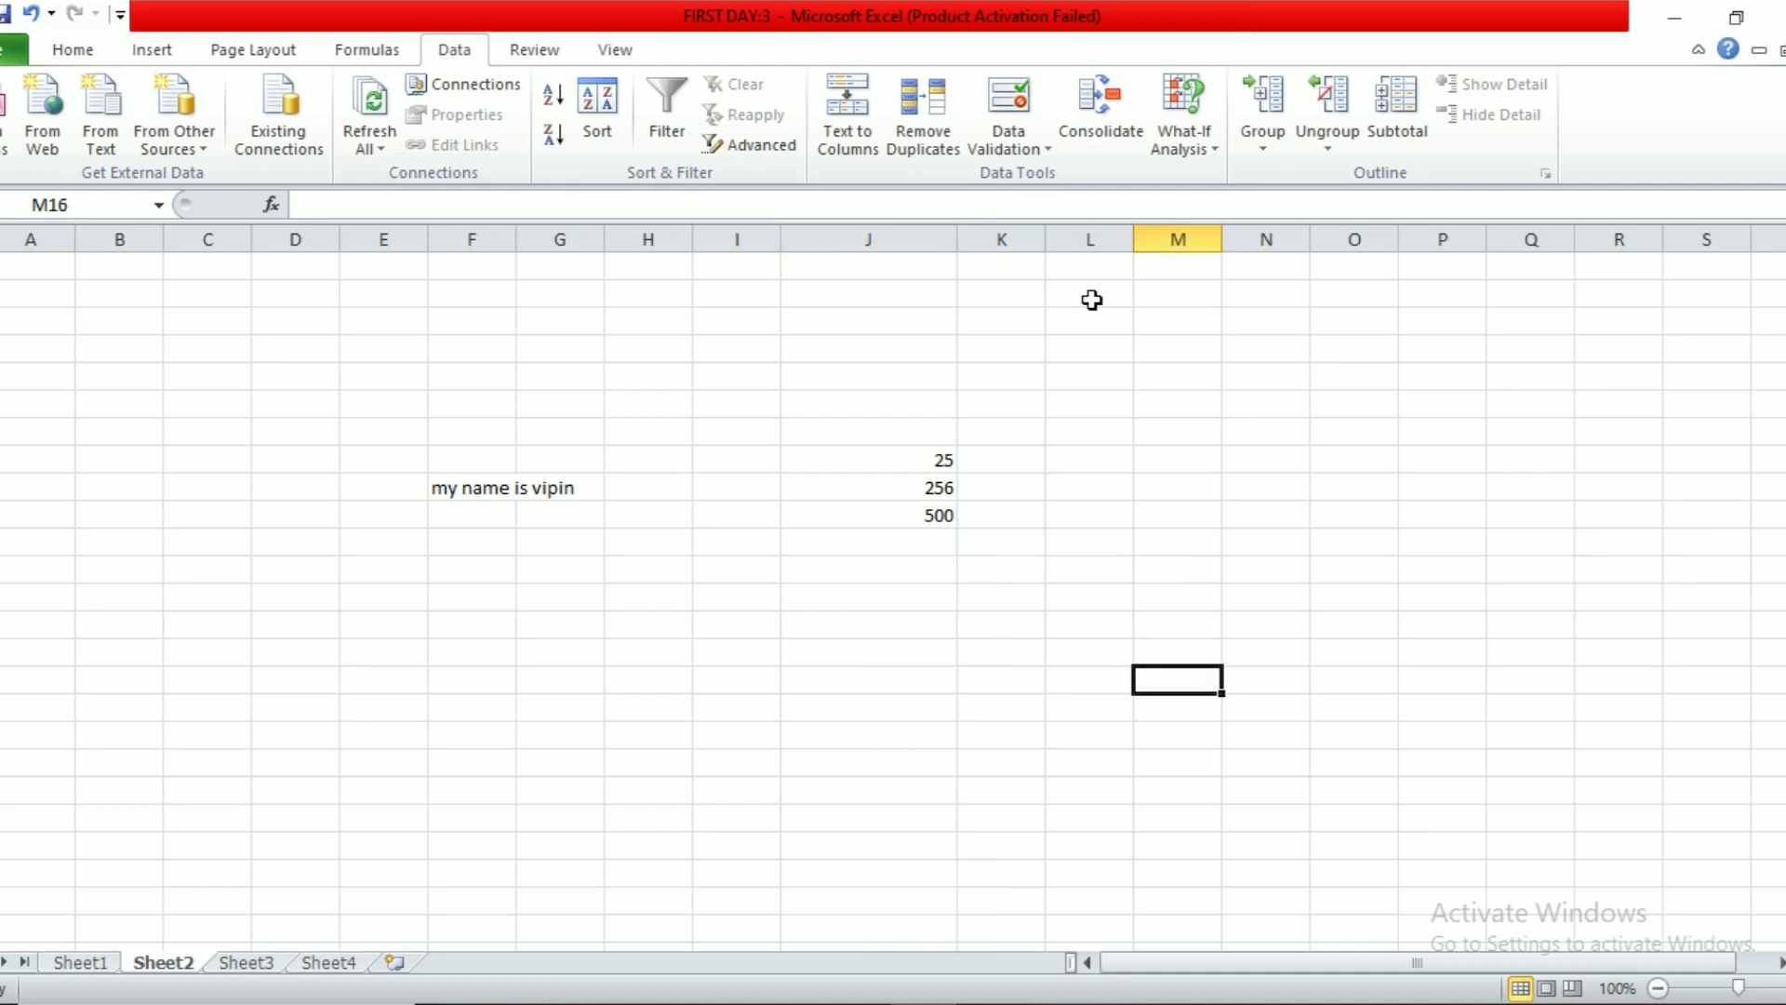
pyautogui.moveTo(1046, 239); pyautogui.dragTo(1073, 239)
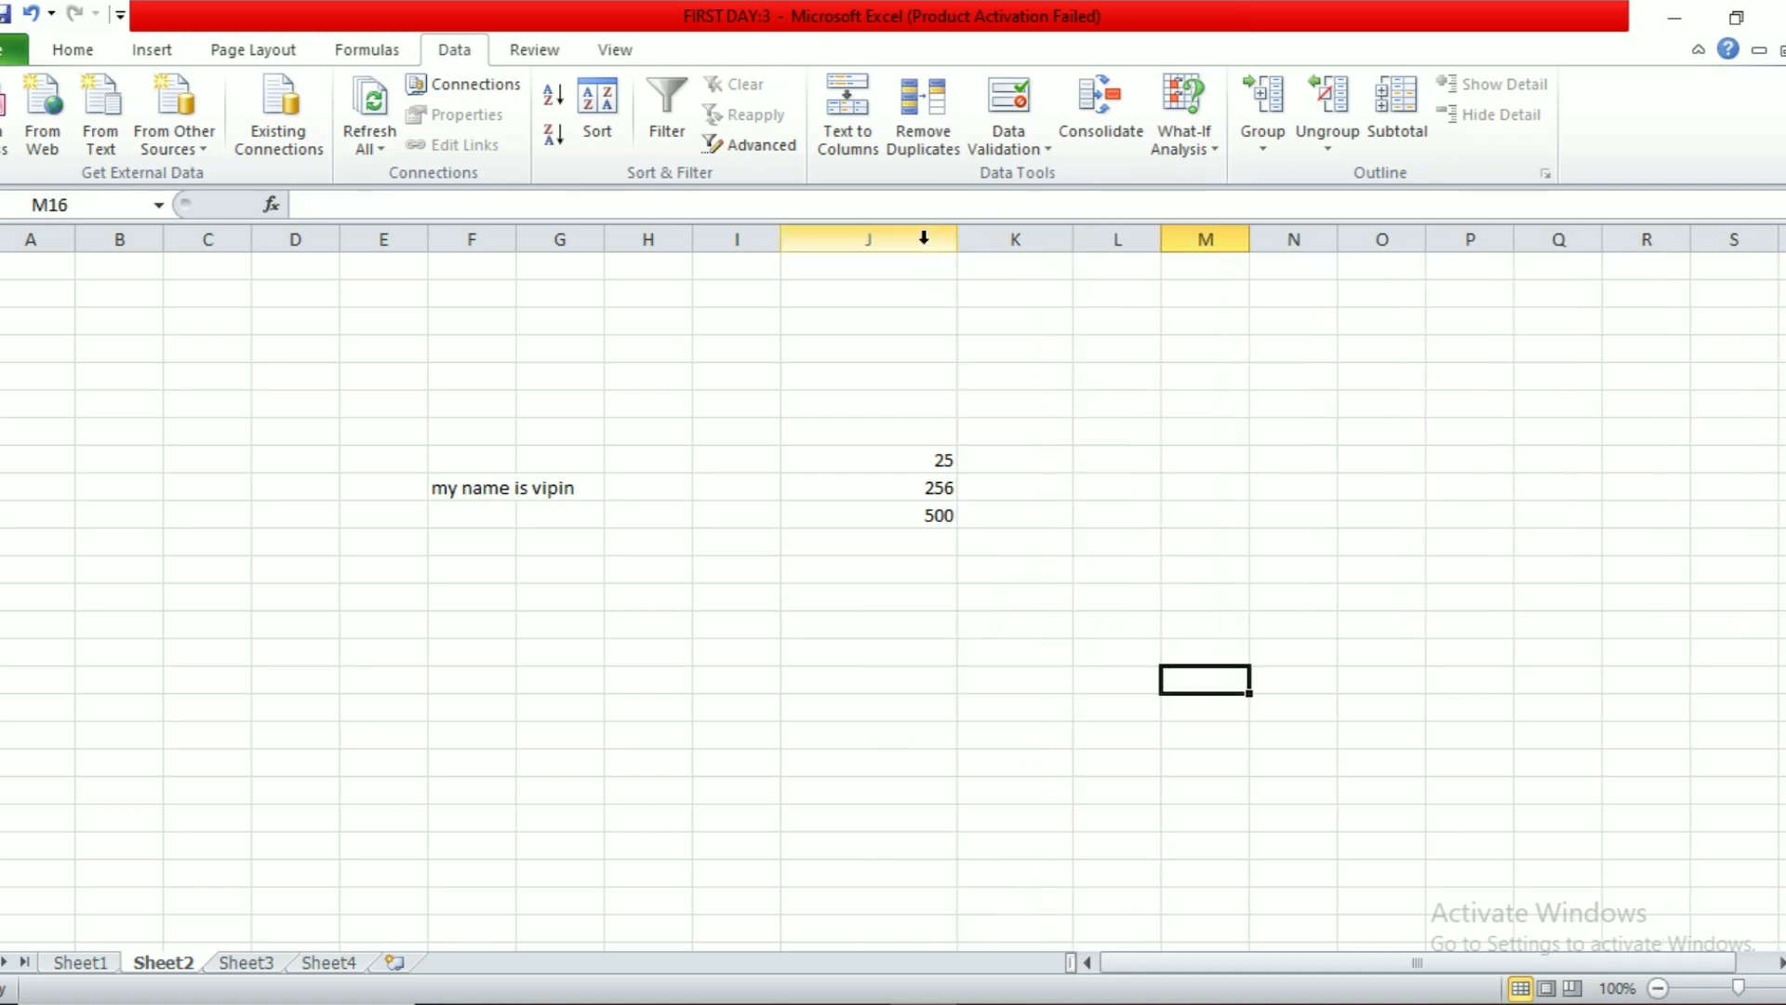
pyautogui.click(924, 239)
pyautogui.click(1017, 119)
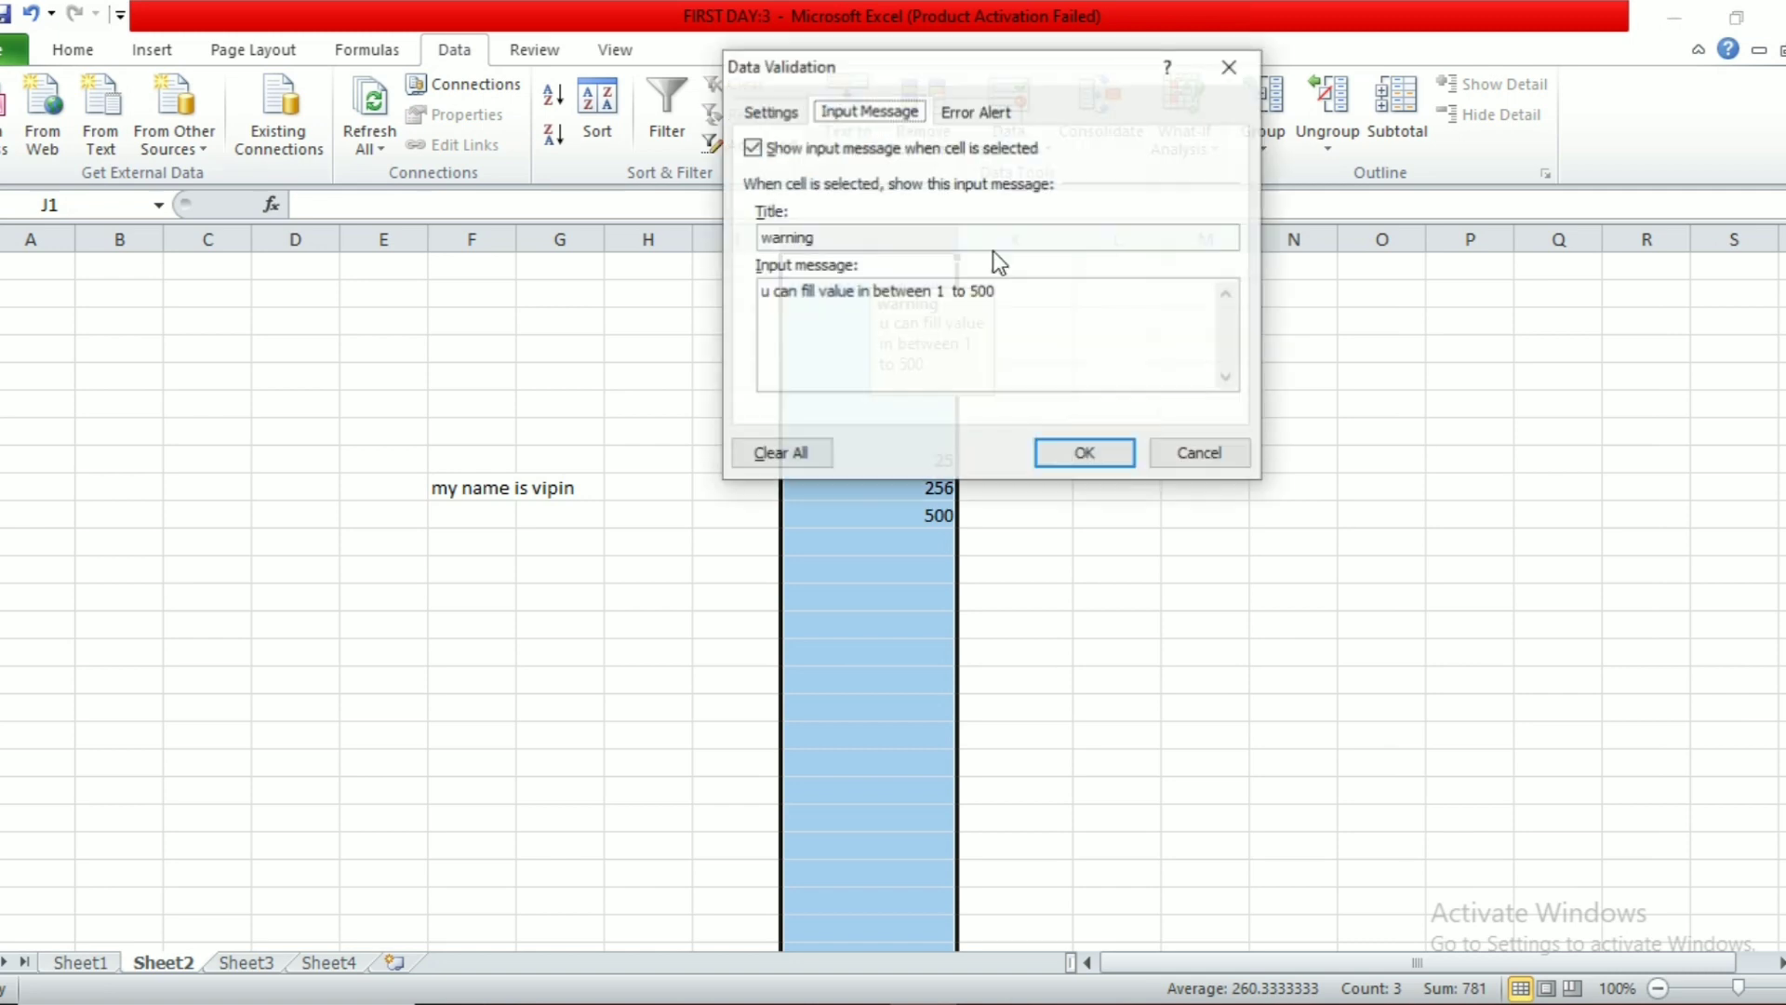
pyautogui.click(772, 455)
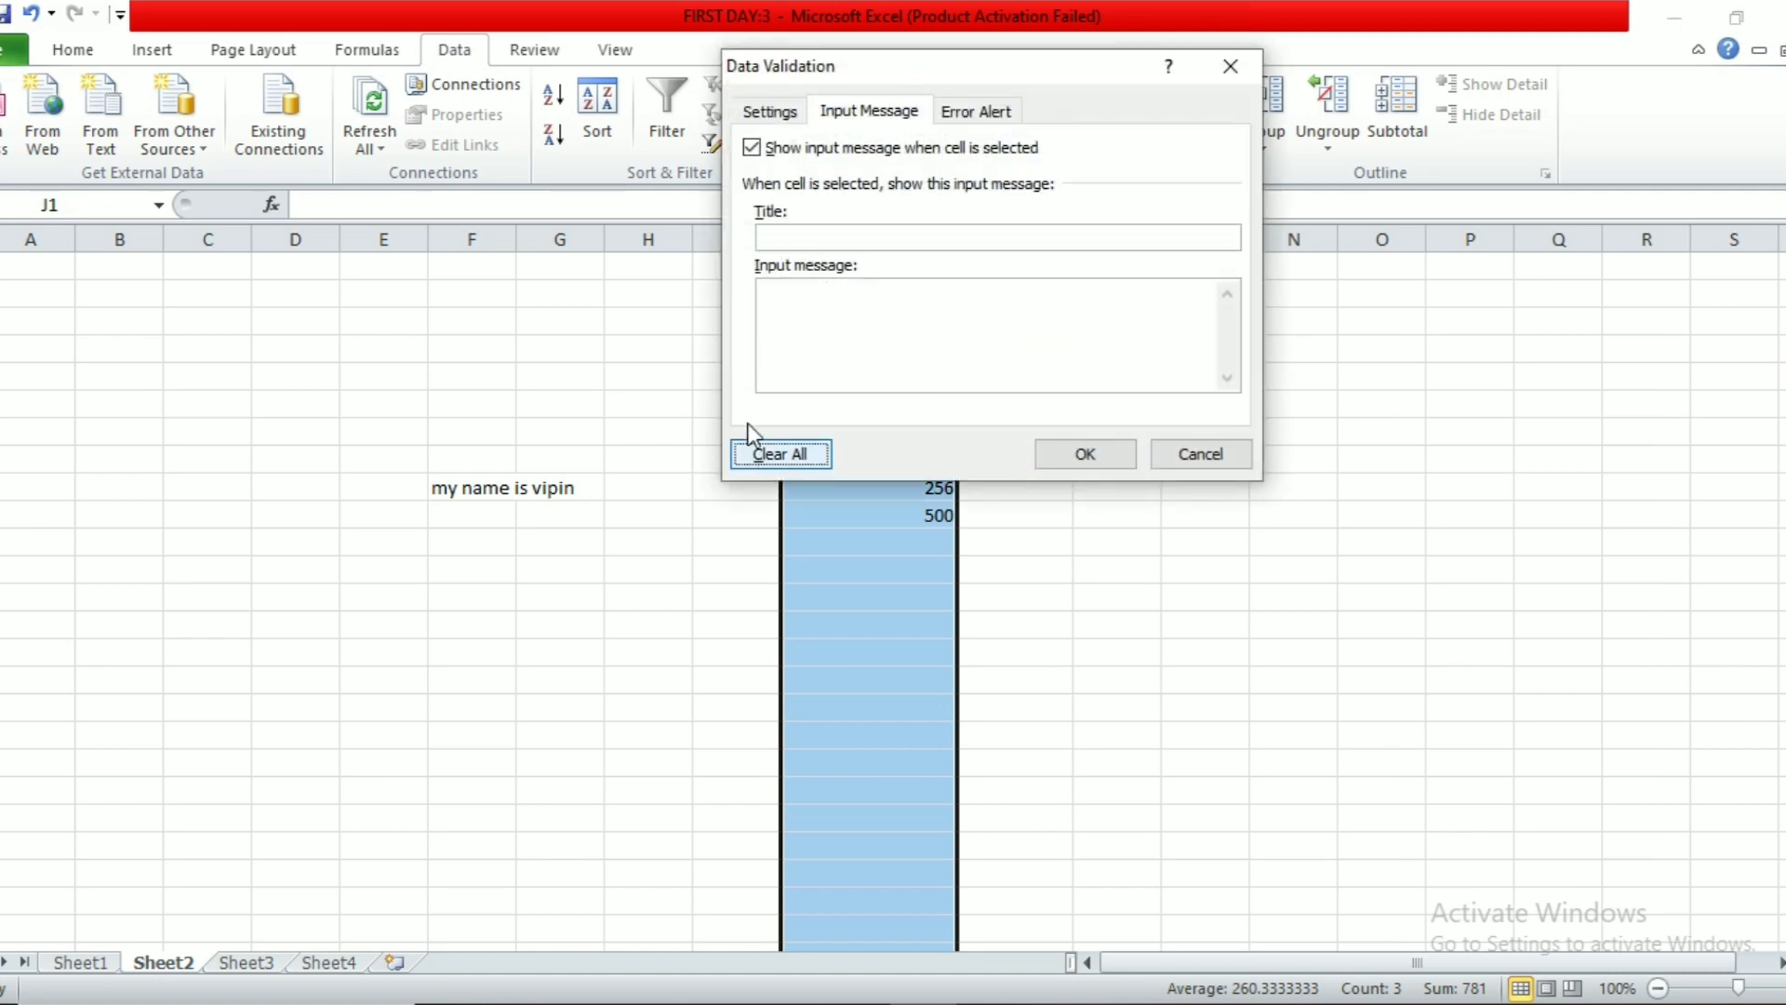
pyautogui.click(769, 111)
pyautogui.click(822, 213)
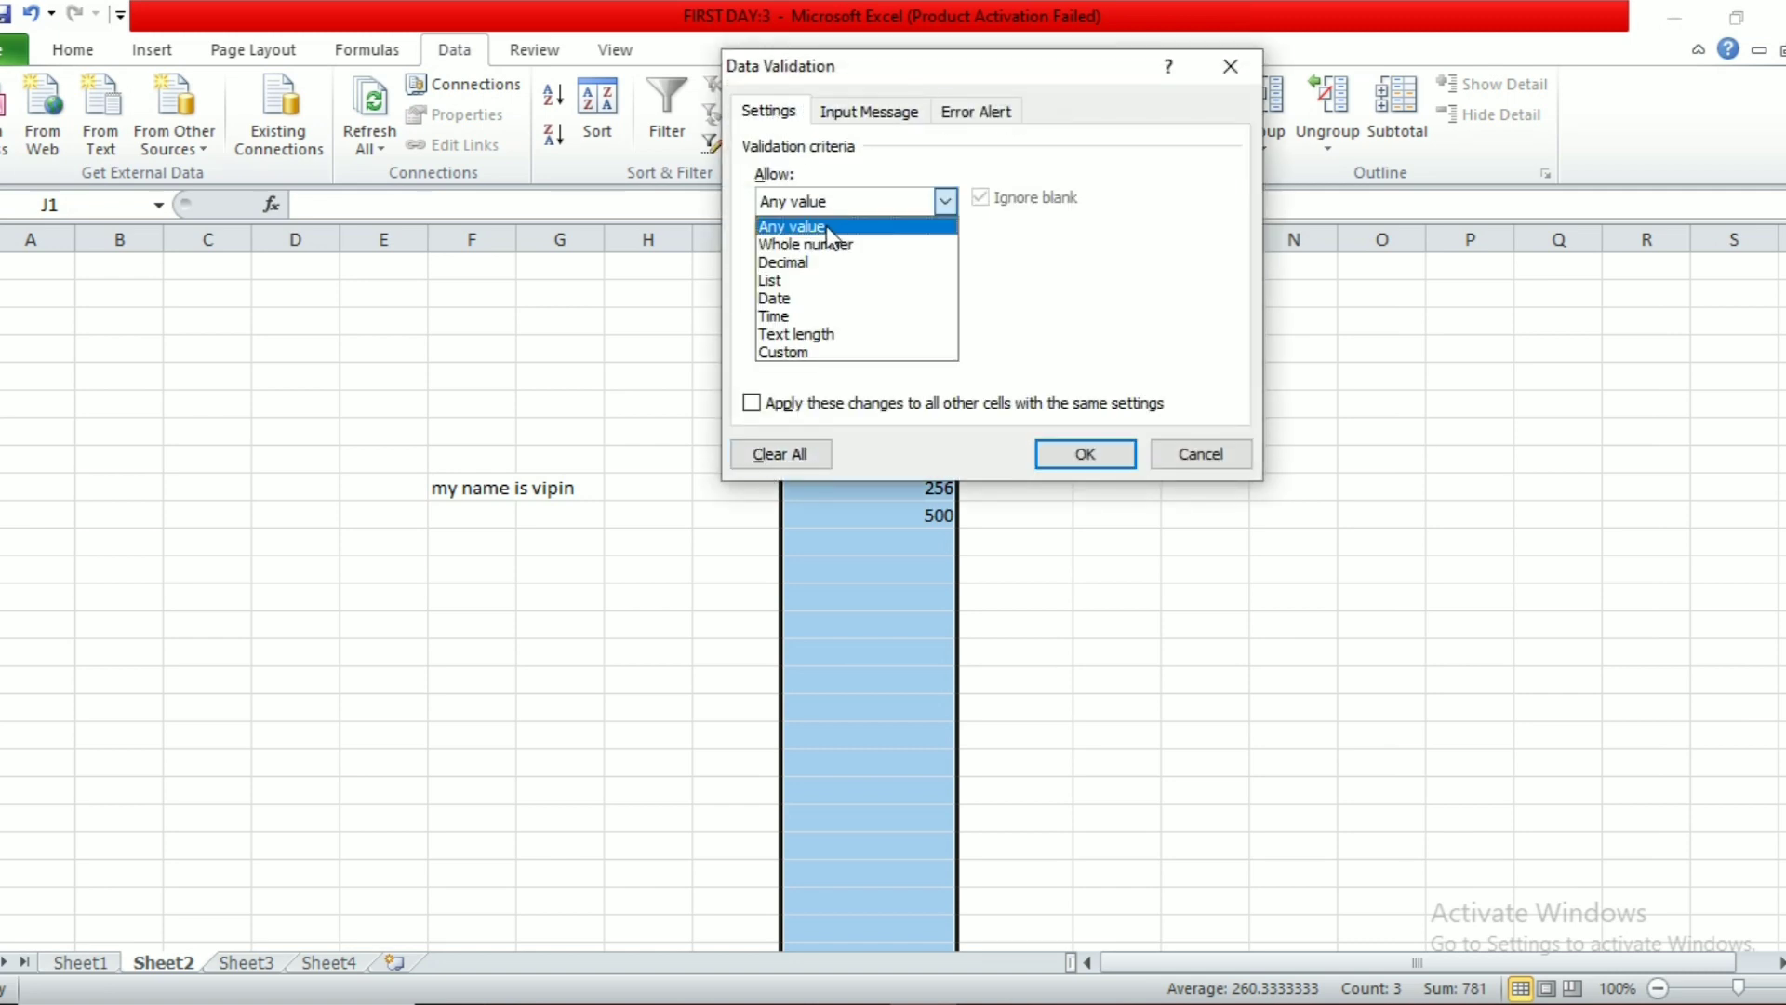
pyautogui.click(831, 225)
pyautogui.click(1084, 452)
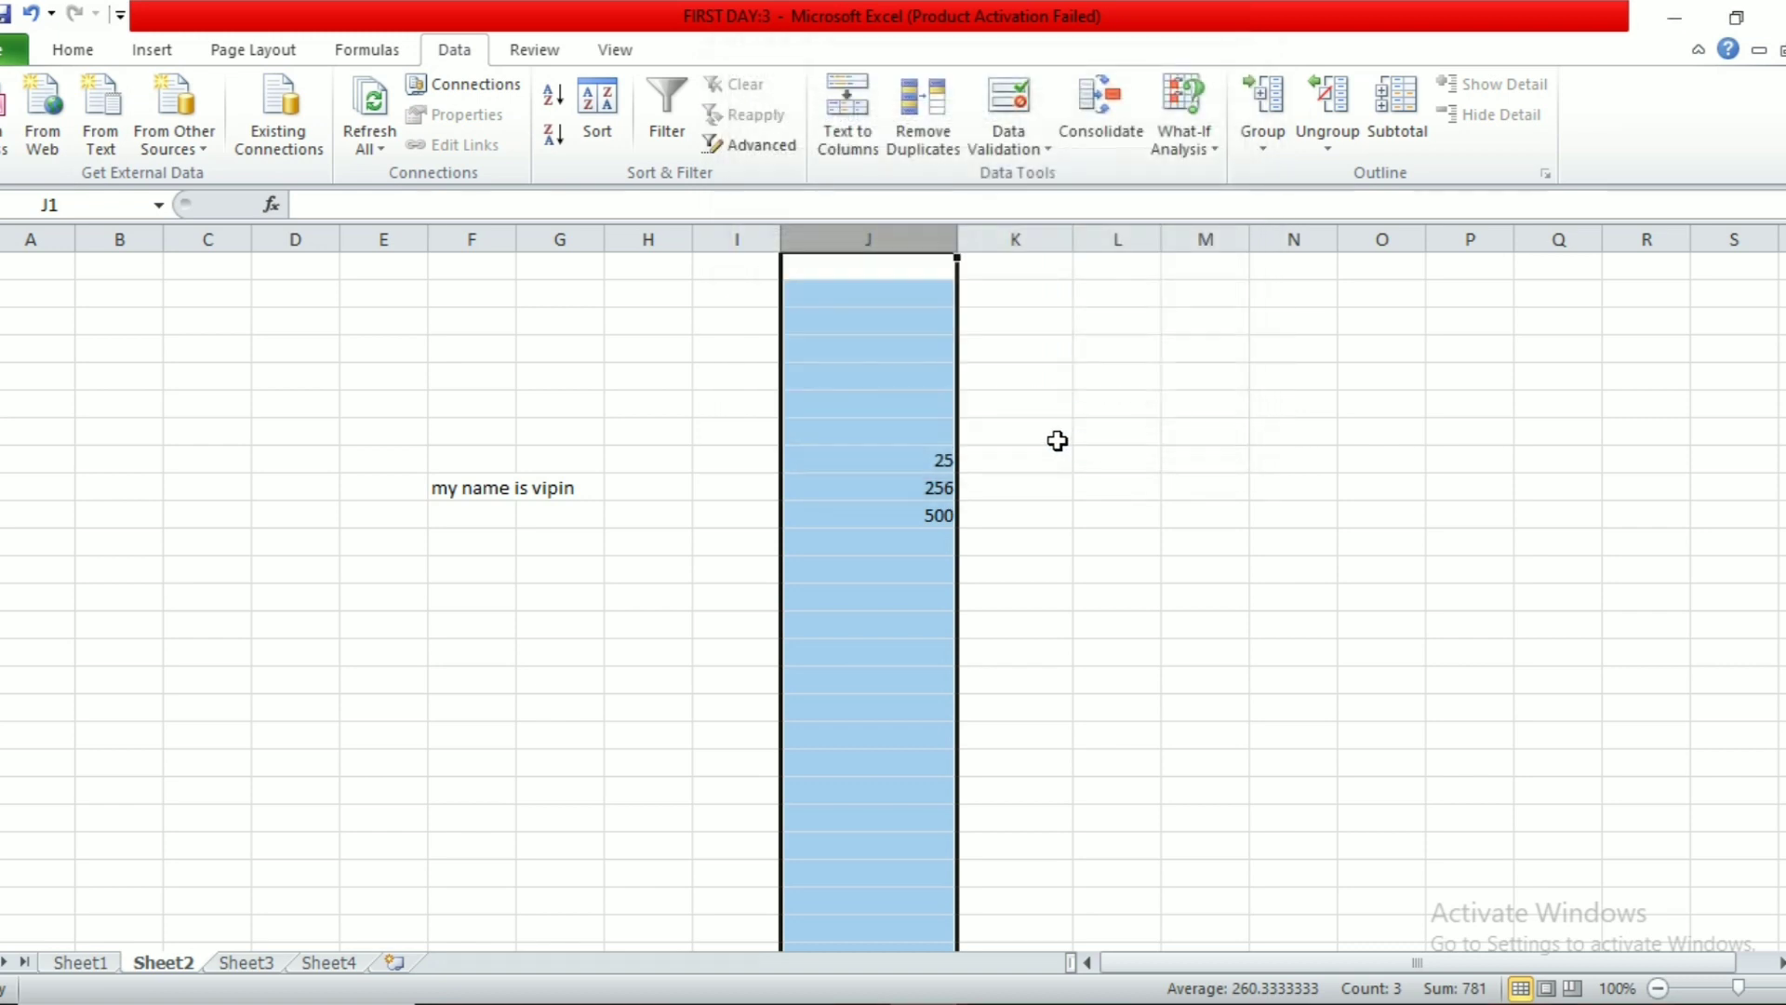
# Step: Enter 564 in J7, then widen and select column K
pyautogui.click(913, 435)
pyautogui.write('564')
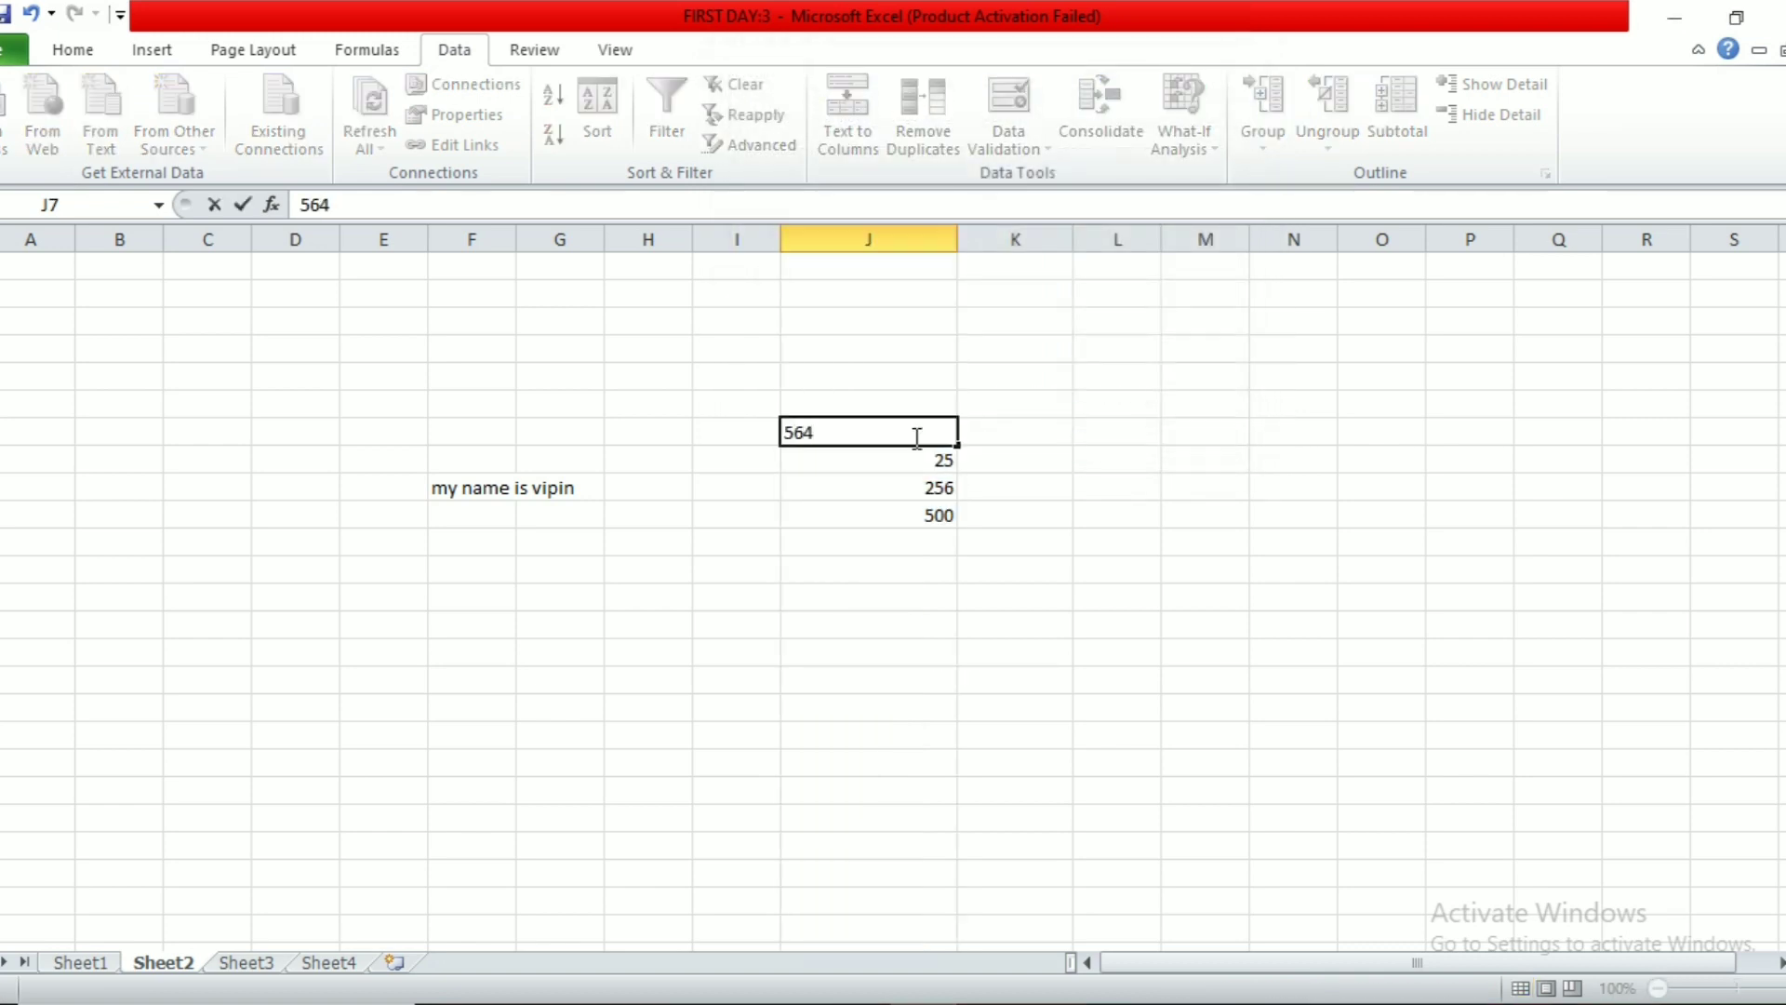
pyautogui.press('Return')
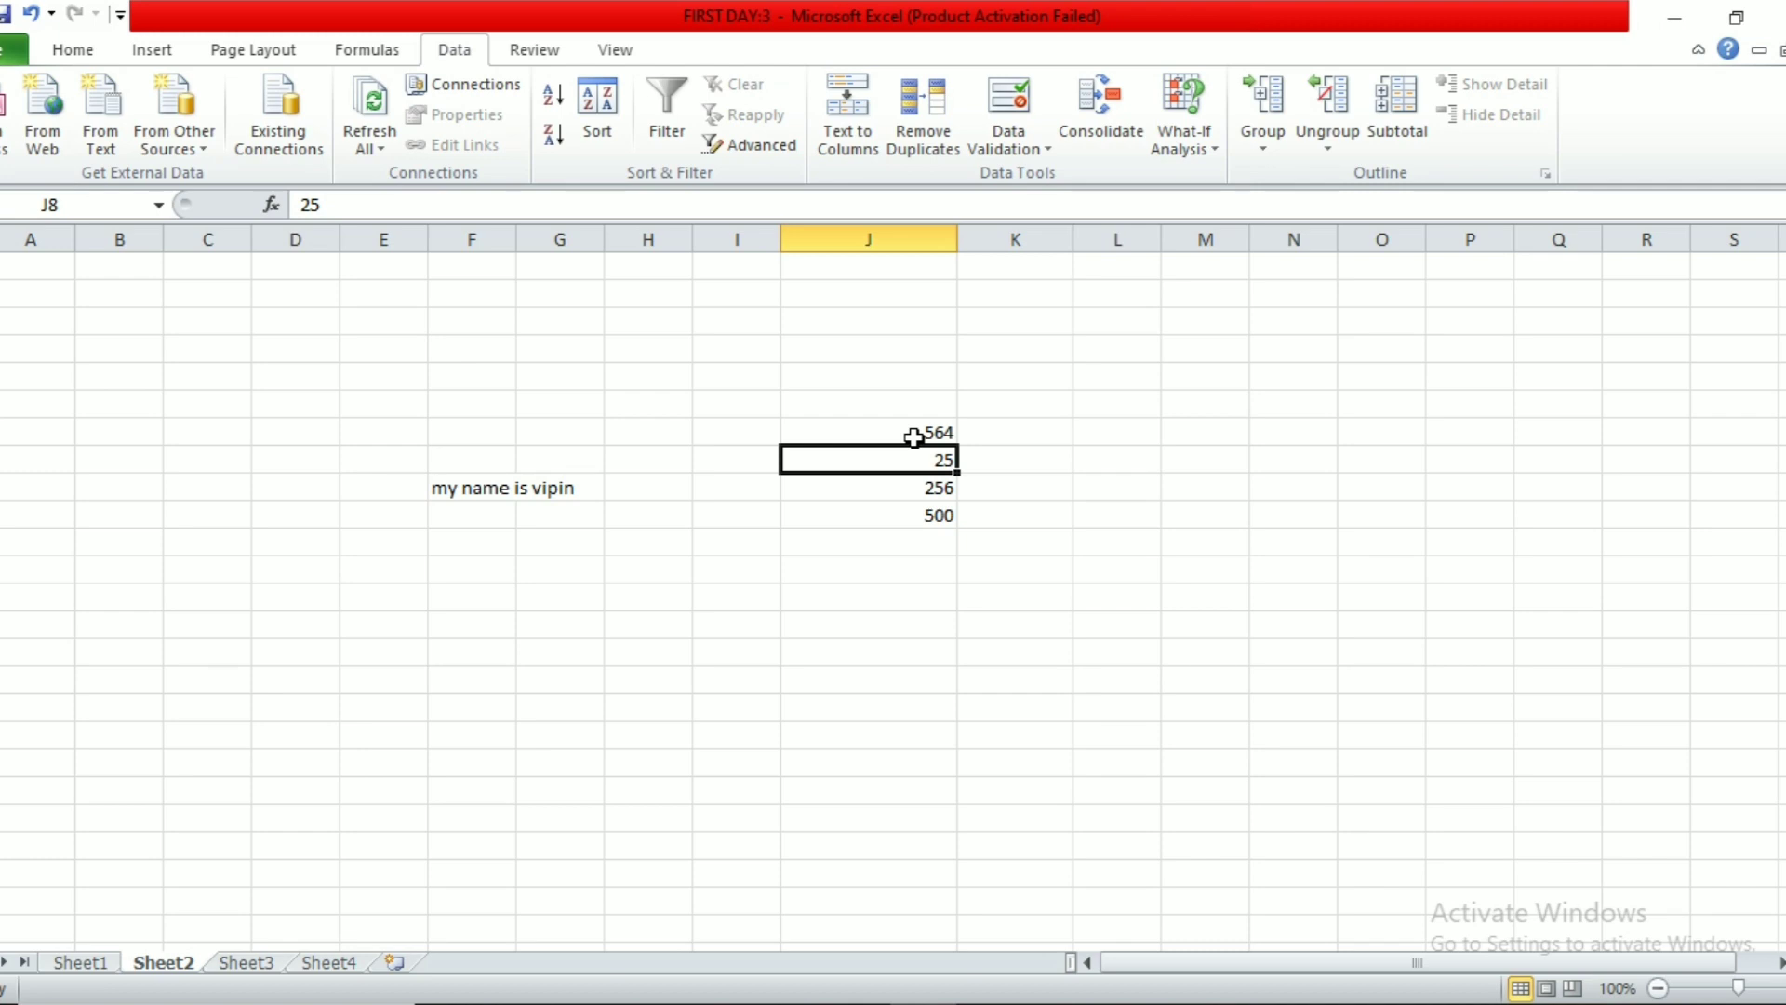
pyautogui.moveTo(1076, 235); pyautogui.dragTo(1107, 244)
pyautogui.click(1086, 229)
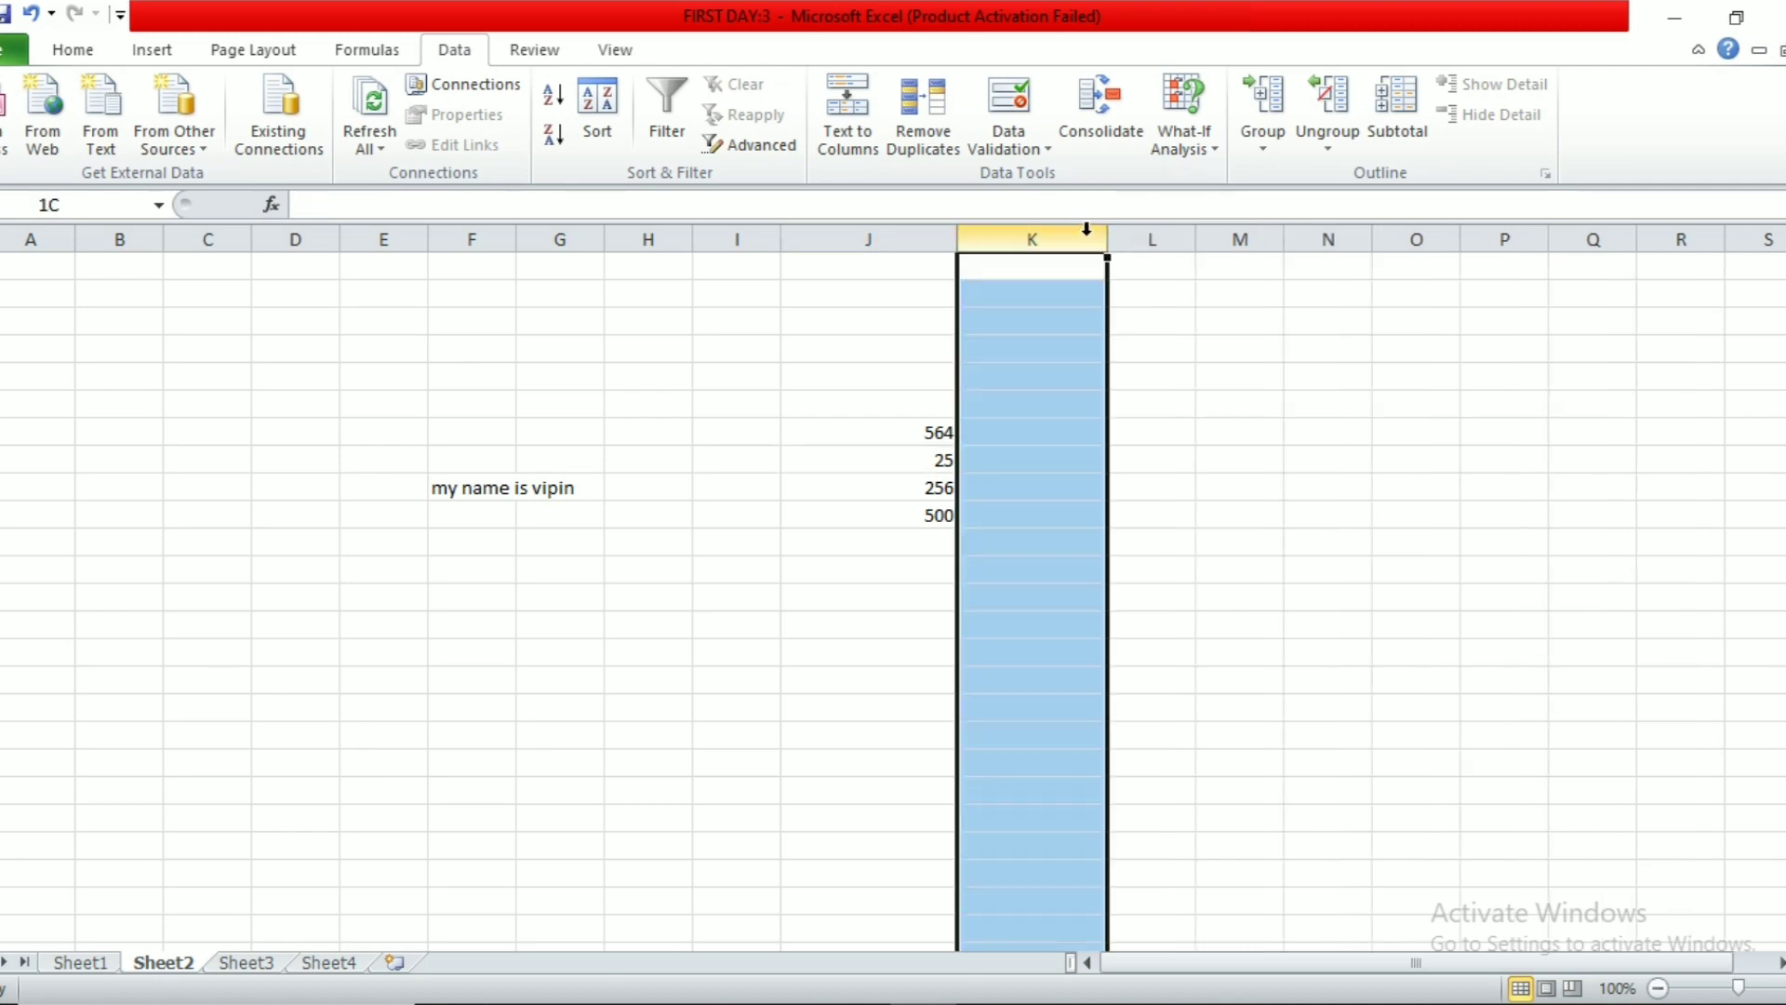
# Step: Restrict column K to entries exactly 10 characters long
pyautogui.click(1036, 154)
pyautogui.click(1032, 182)
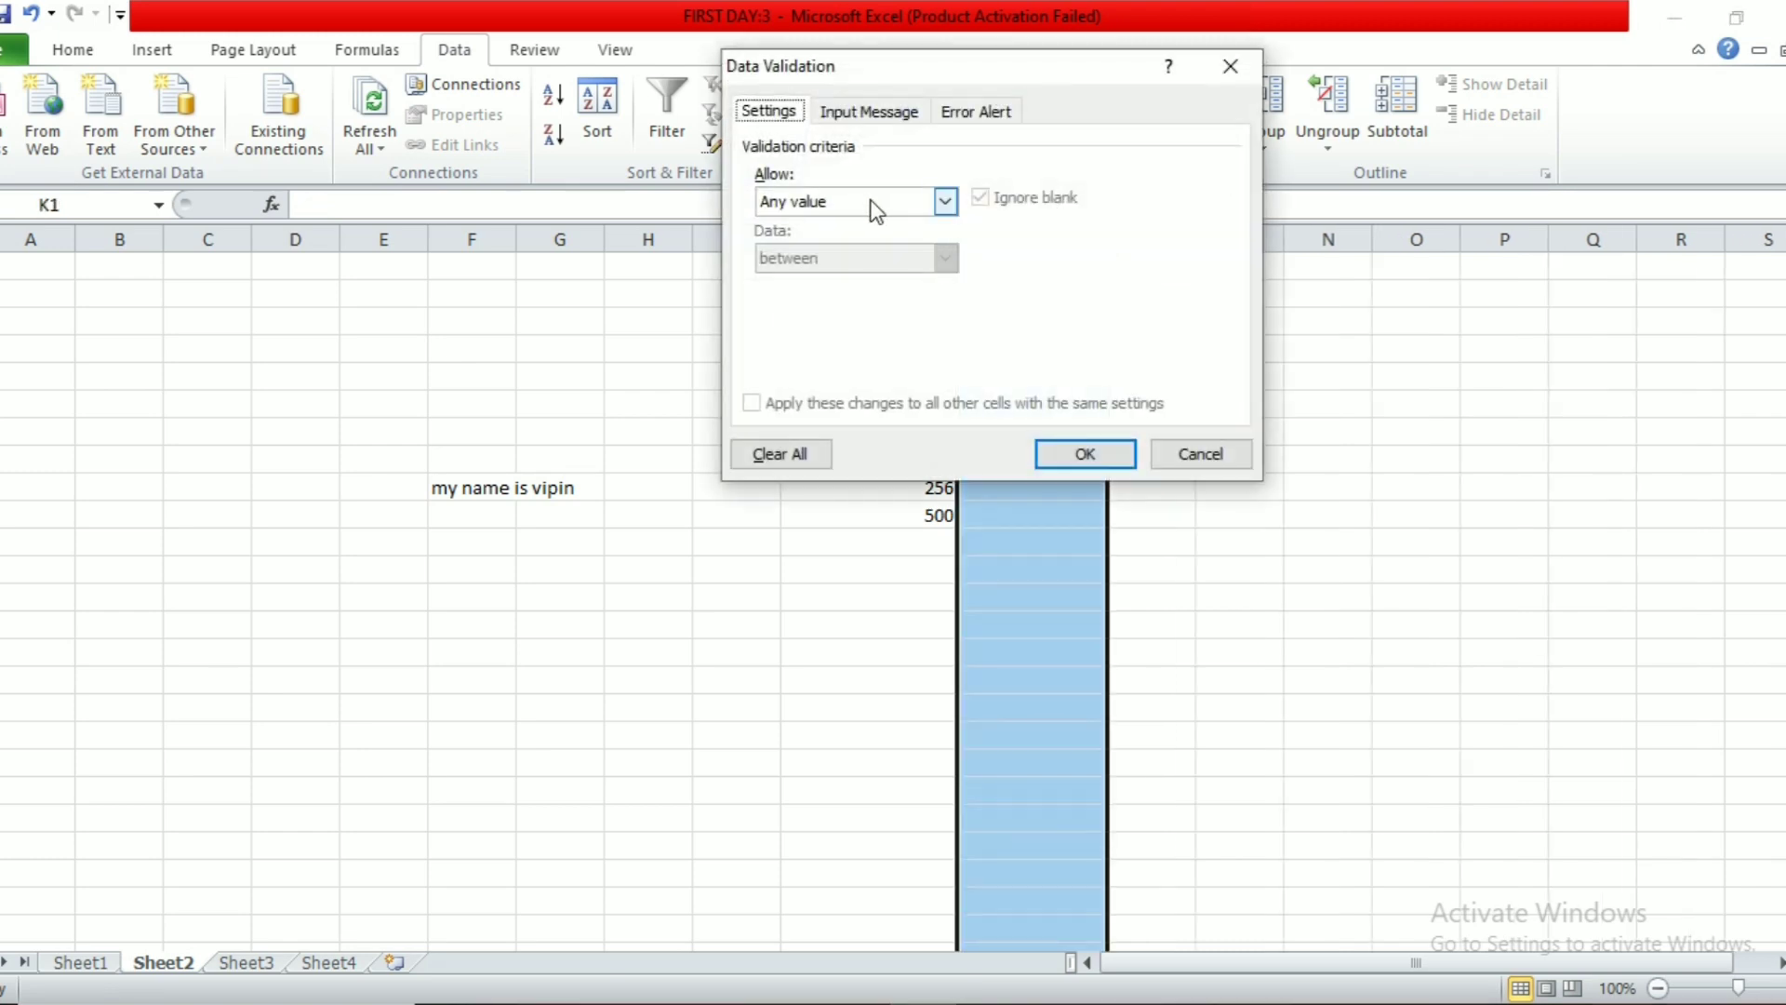
pyautogui.click(875, 207)
pyautogui.click(840, 334)
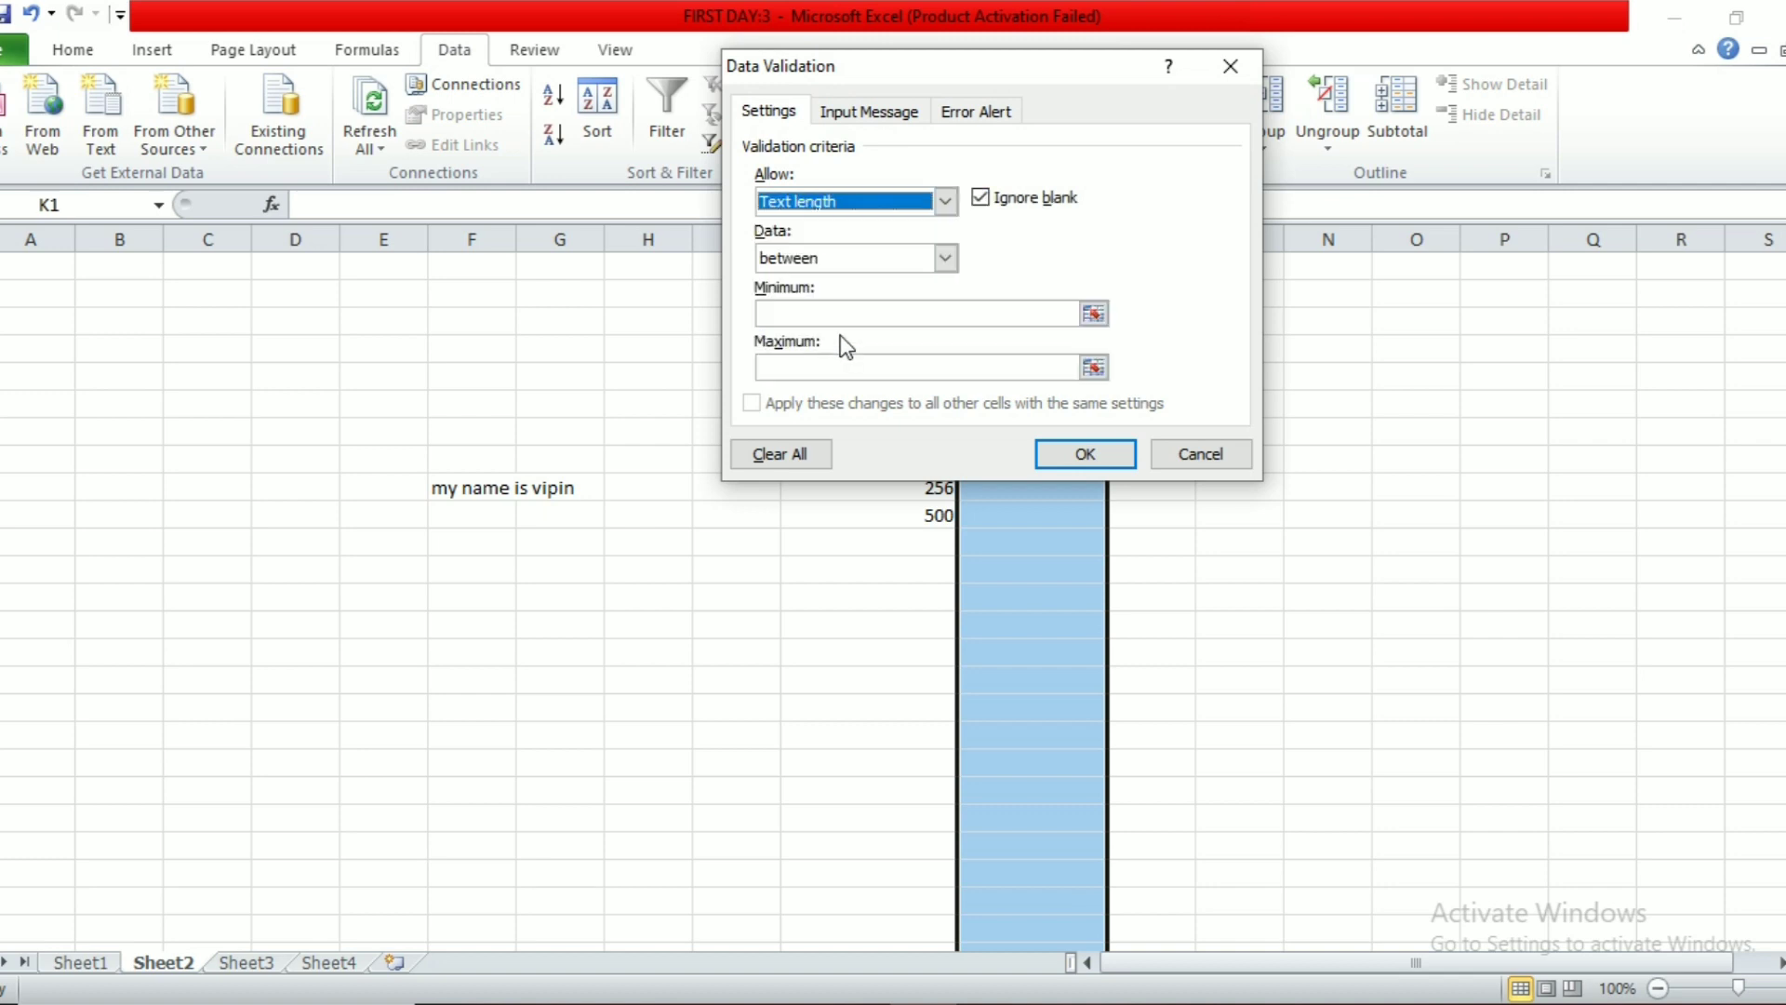
pyautogui.click(1035, 310)
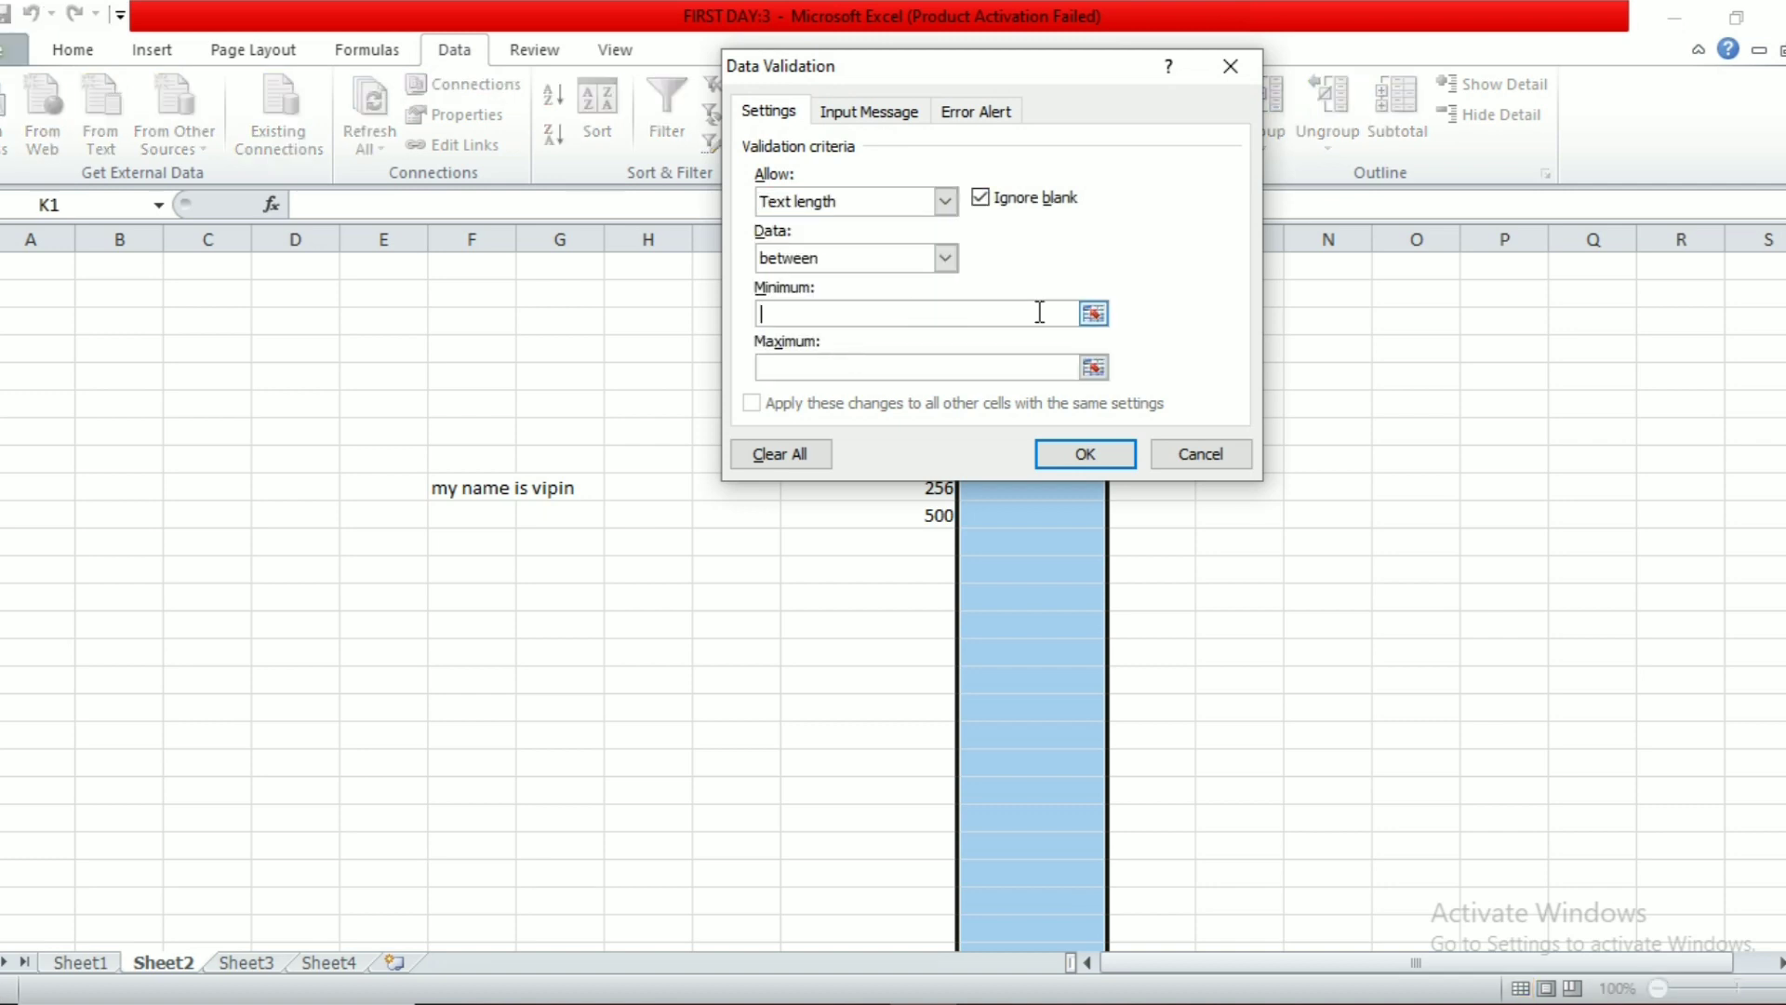
pyautogui.write('10')
pyautogui.click(874, 361)
pyautogui.write('1')
pyautogui.click(1096, 454)
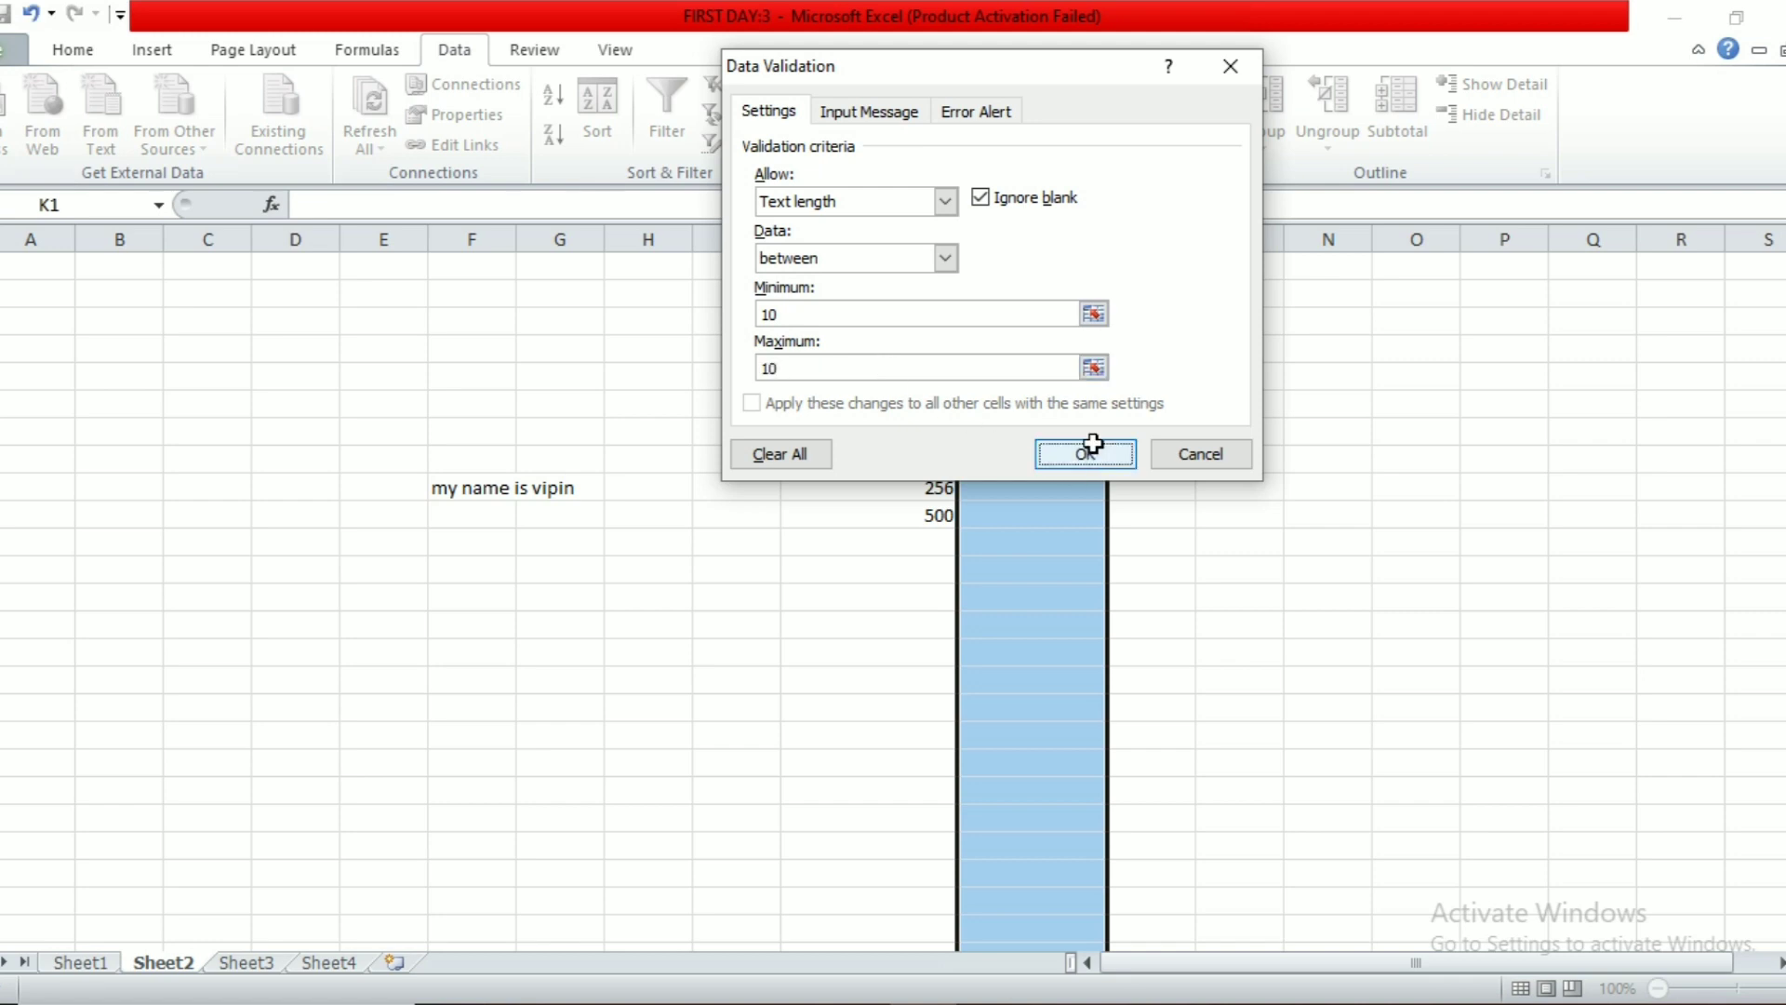
# Step: Test the rule: 10-digit number accepted in K5, 11- and 12-digit entries rejected in K6 and K7
pyautogui.click(1020, 381)
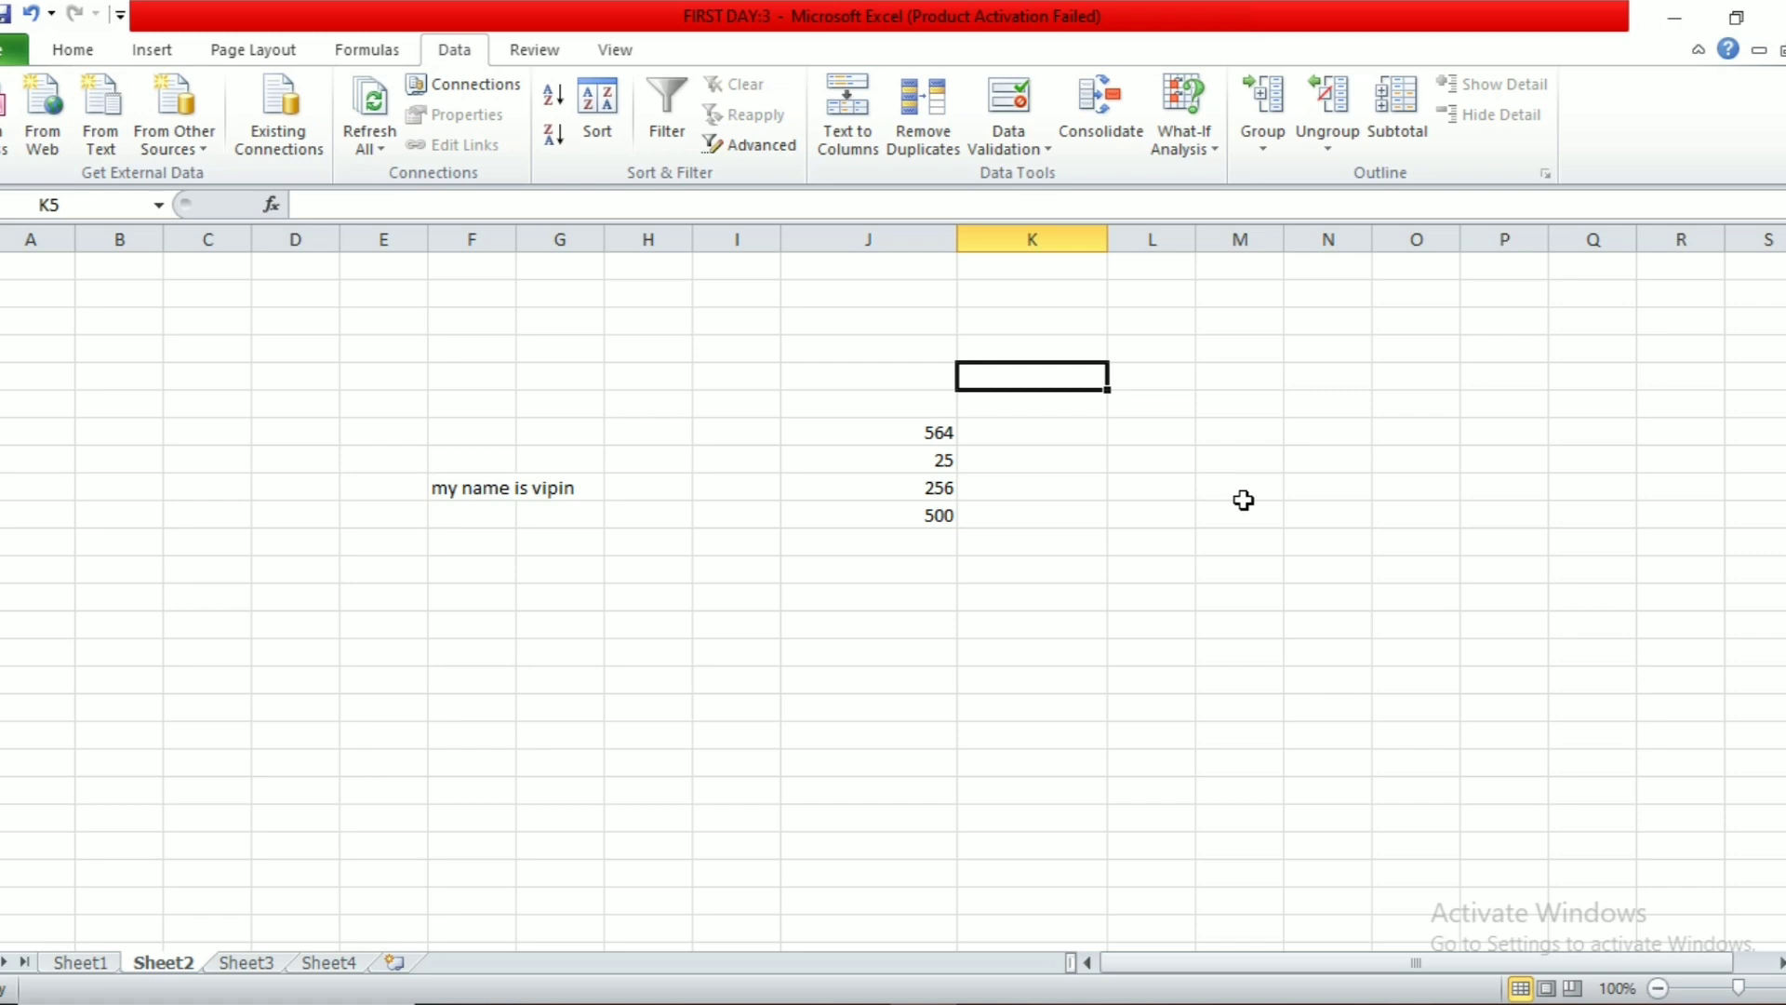
pyautogui.press('Return')
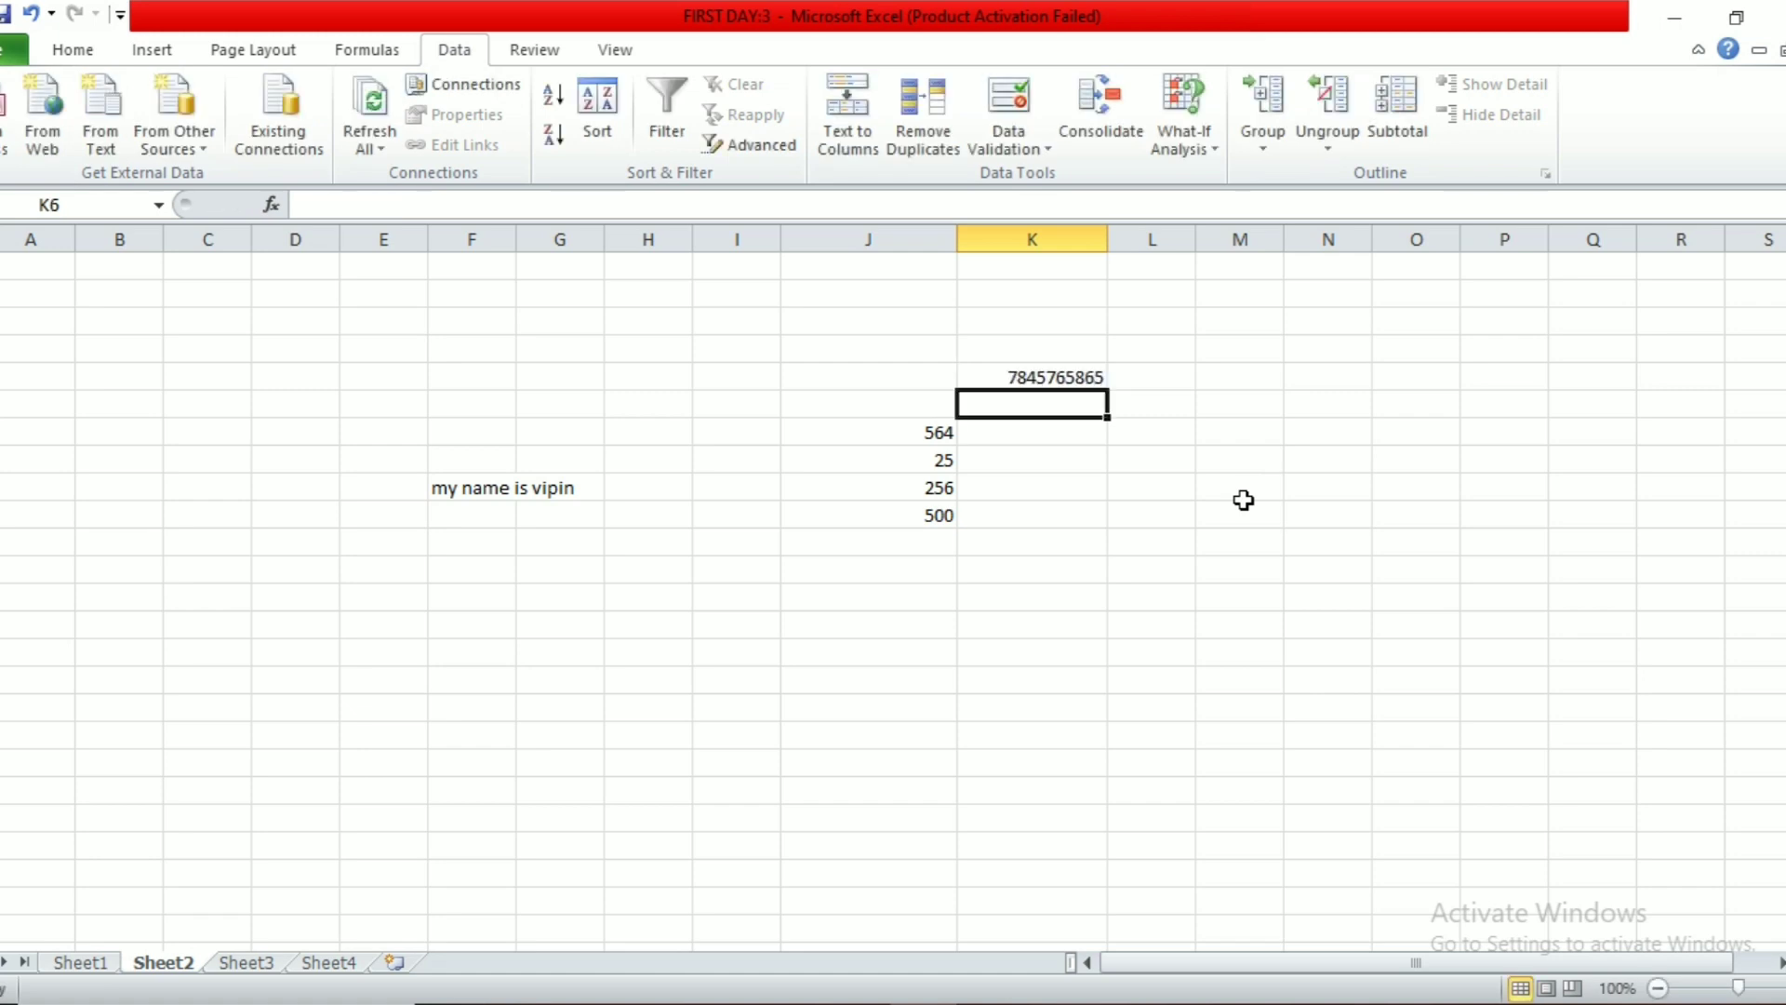
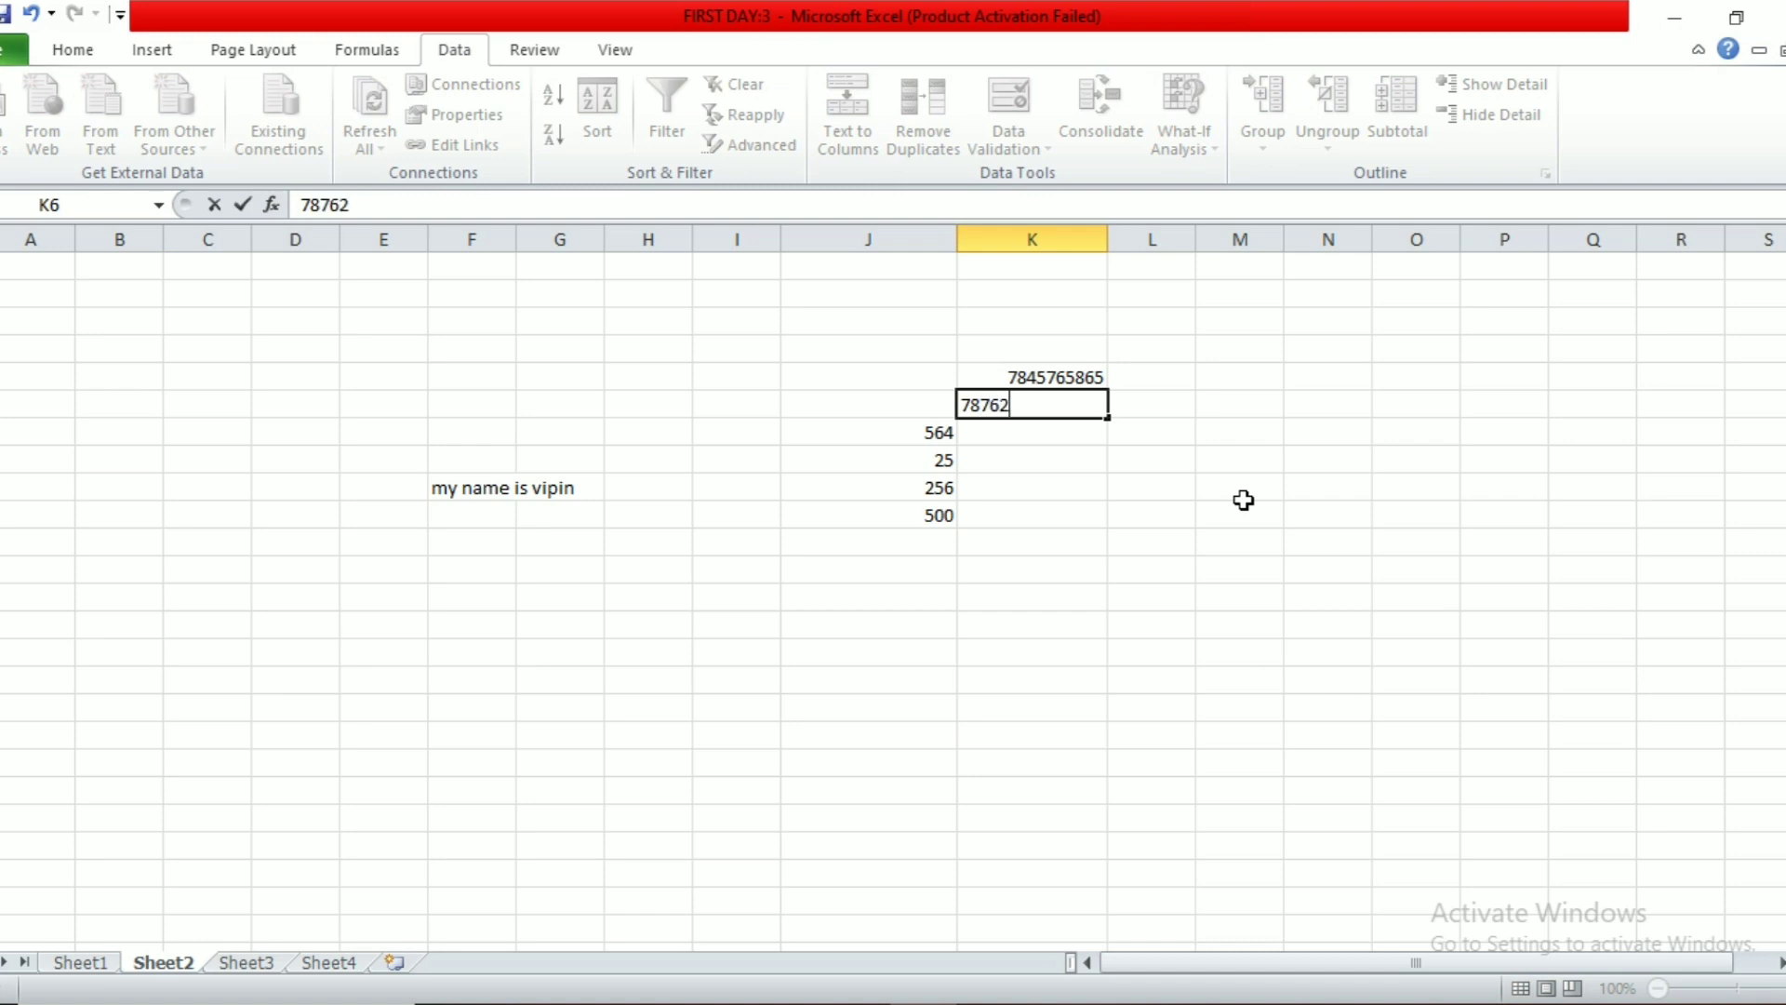
pyautogui.press('Return')
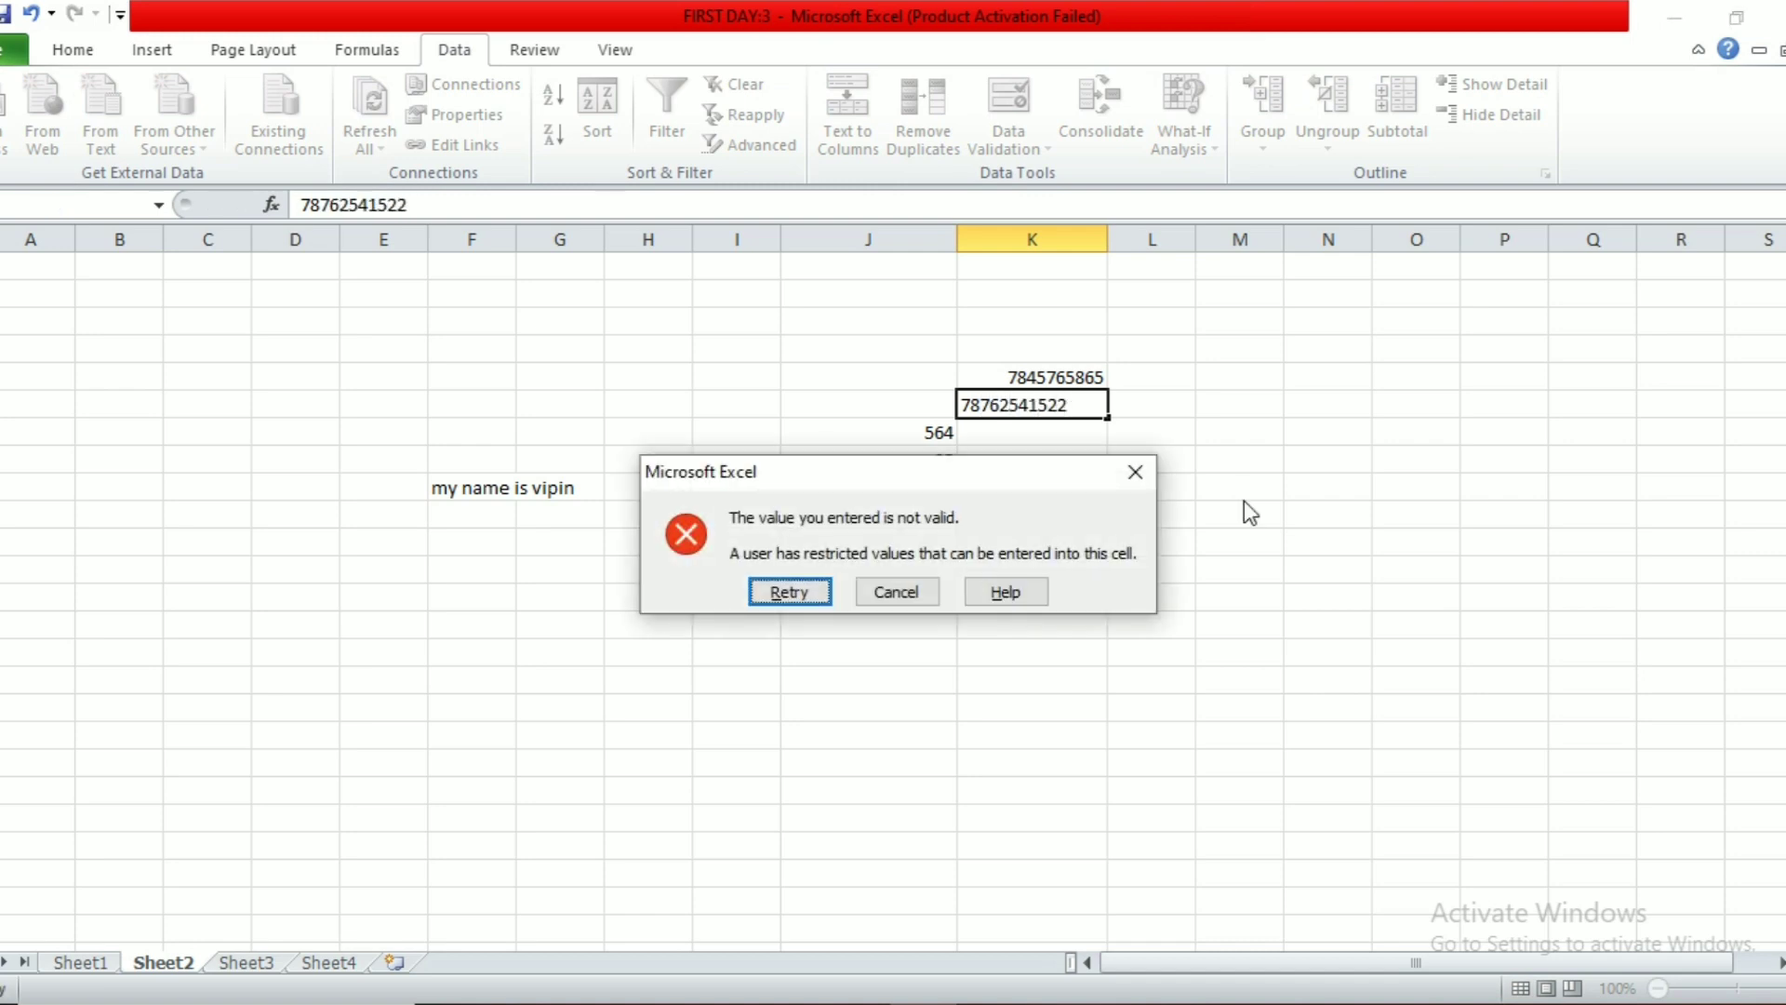
pyautogui.click(918, 590)
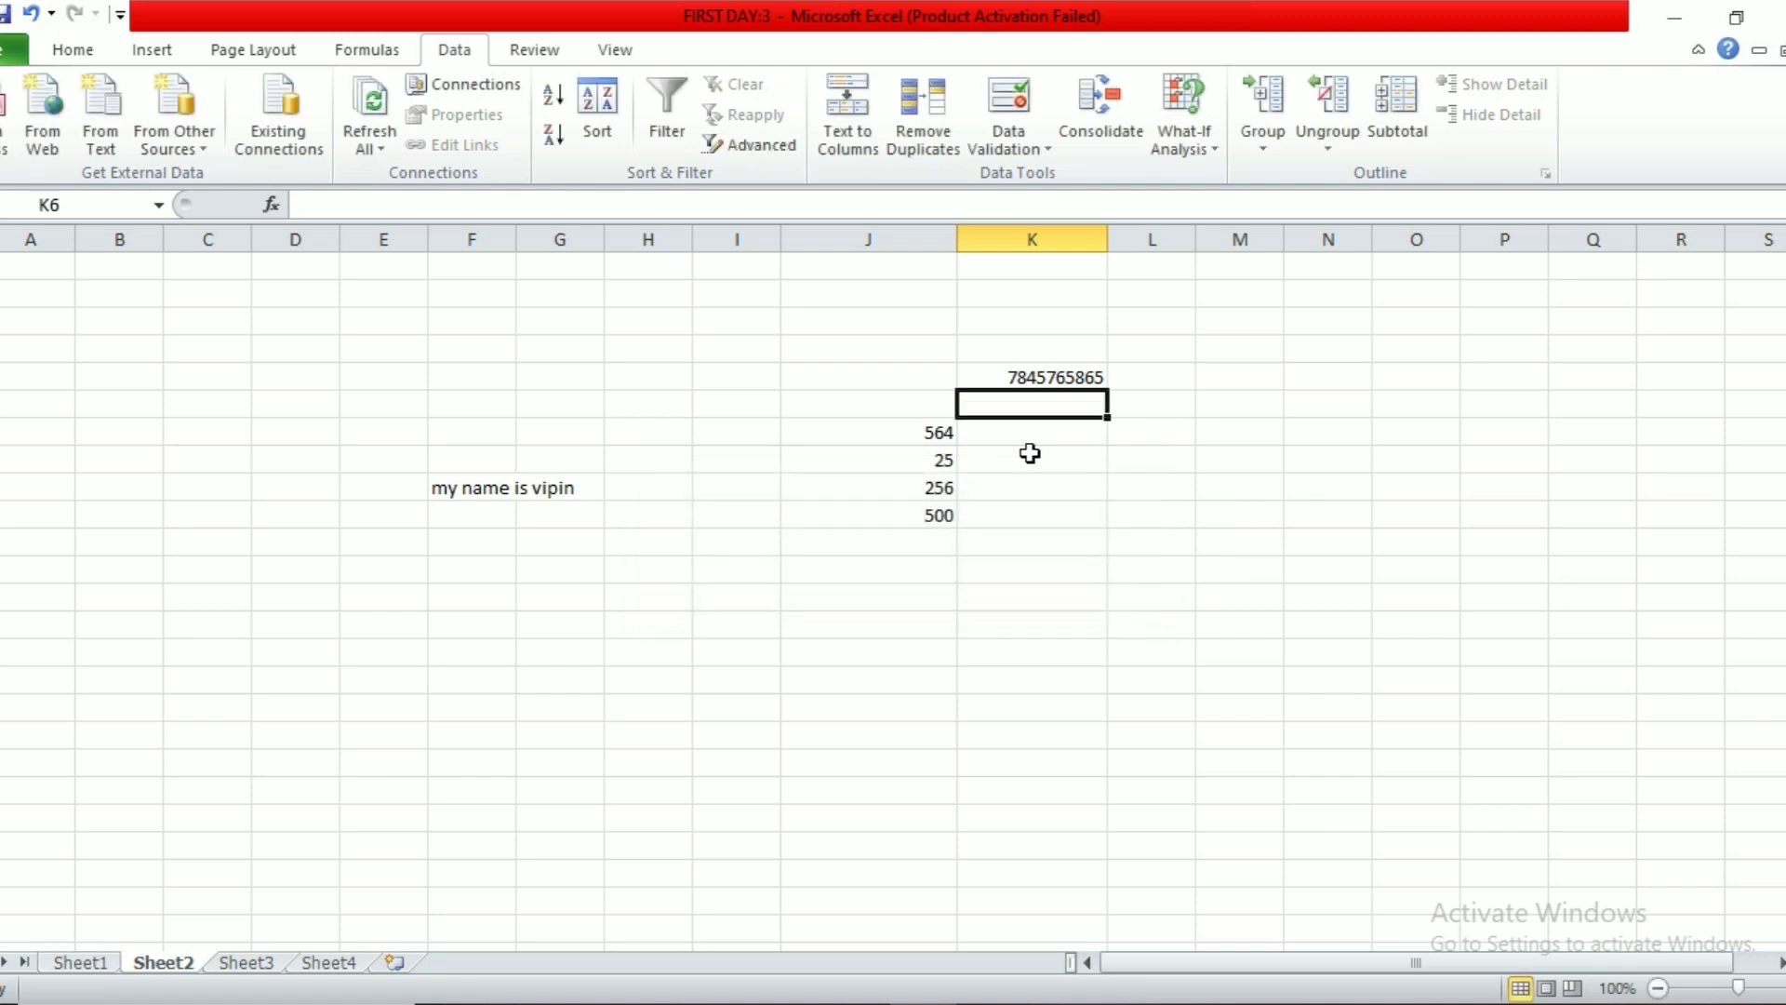
pyautogui.click(1035, 441)
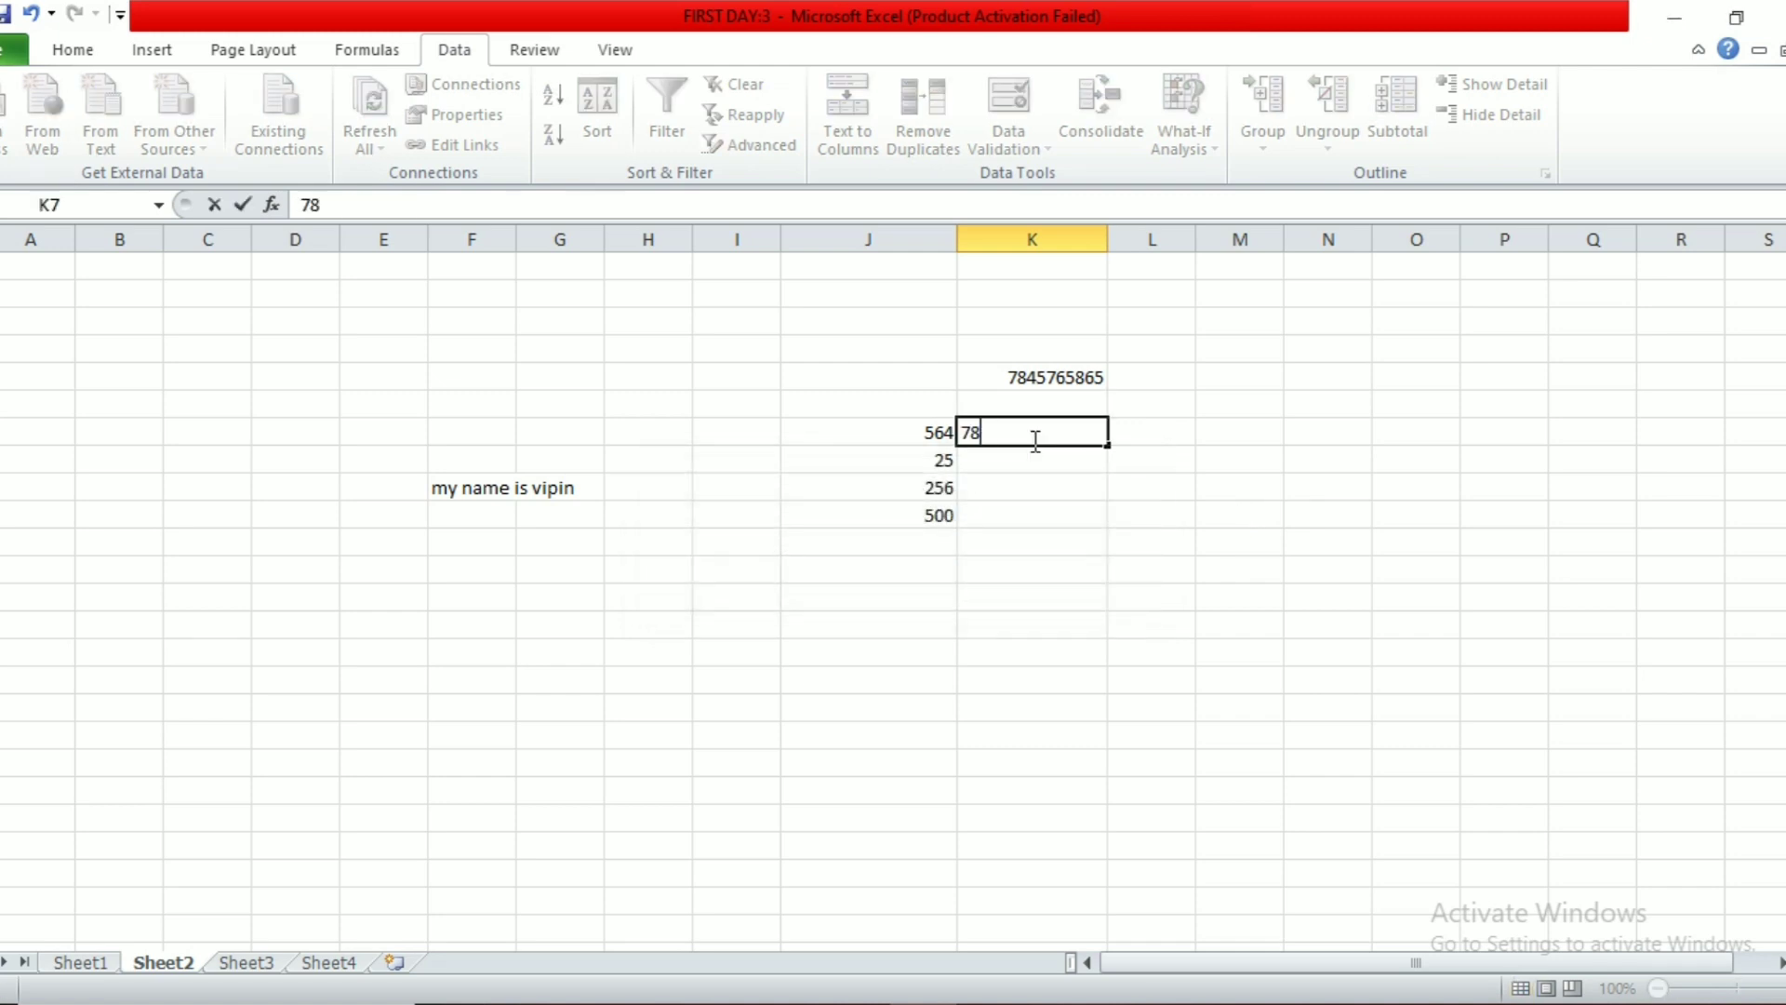
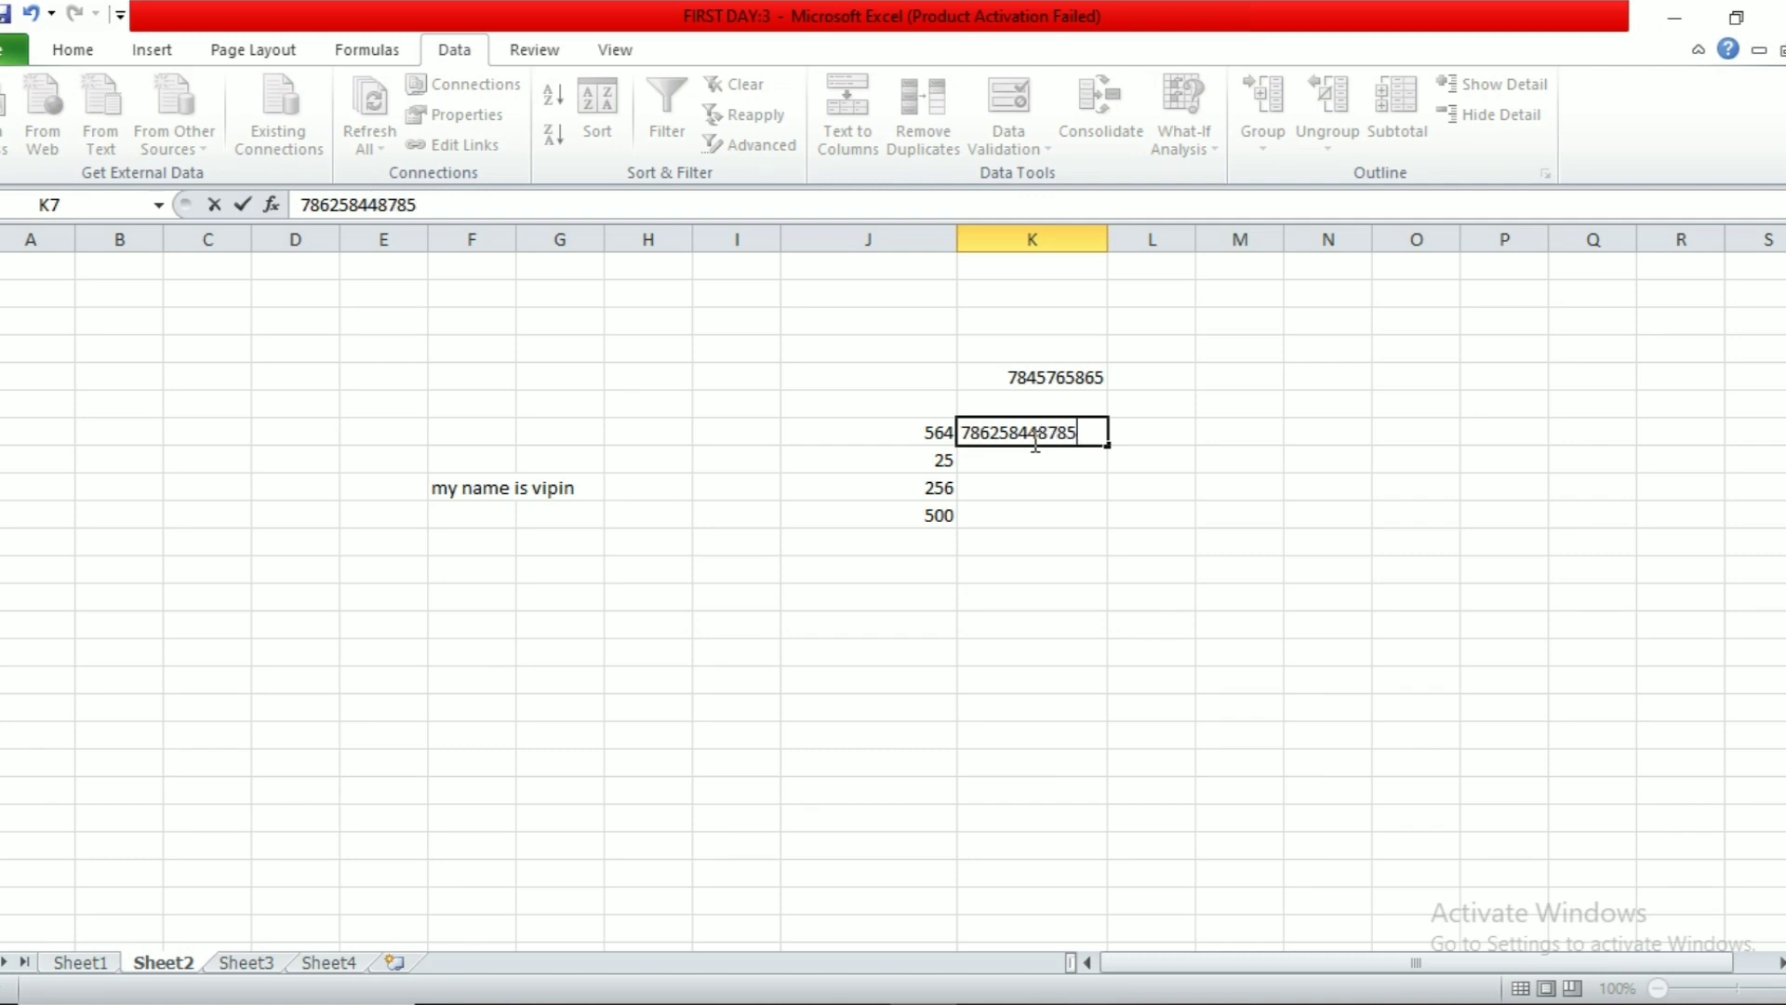
pyautogui.press('Return')
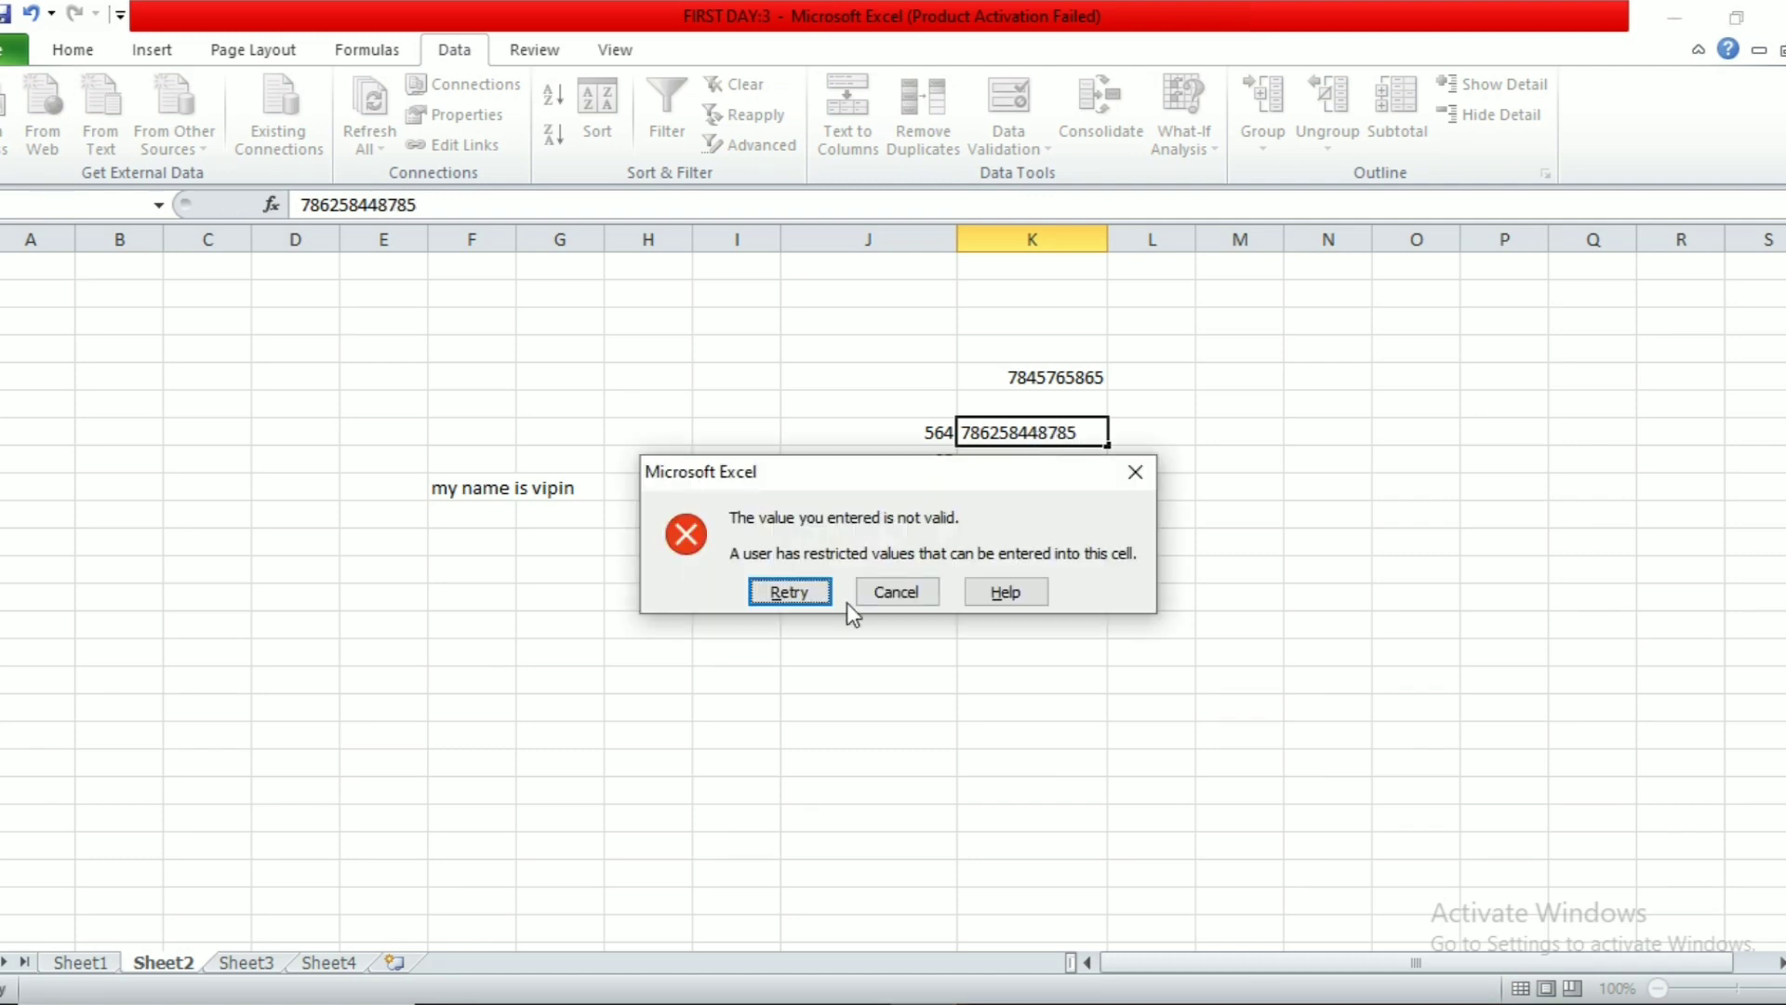
pyautogui.click(891, 591)
# Step: Widen column L and select cell C6
pyautogui.click(1099, 302)
pyautogui.click(1208, 375)
pyautogui.moveTo(1196, 239); pyautogui.dragTo(1249, 237)
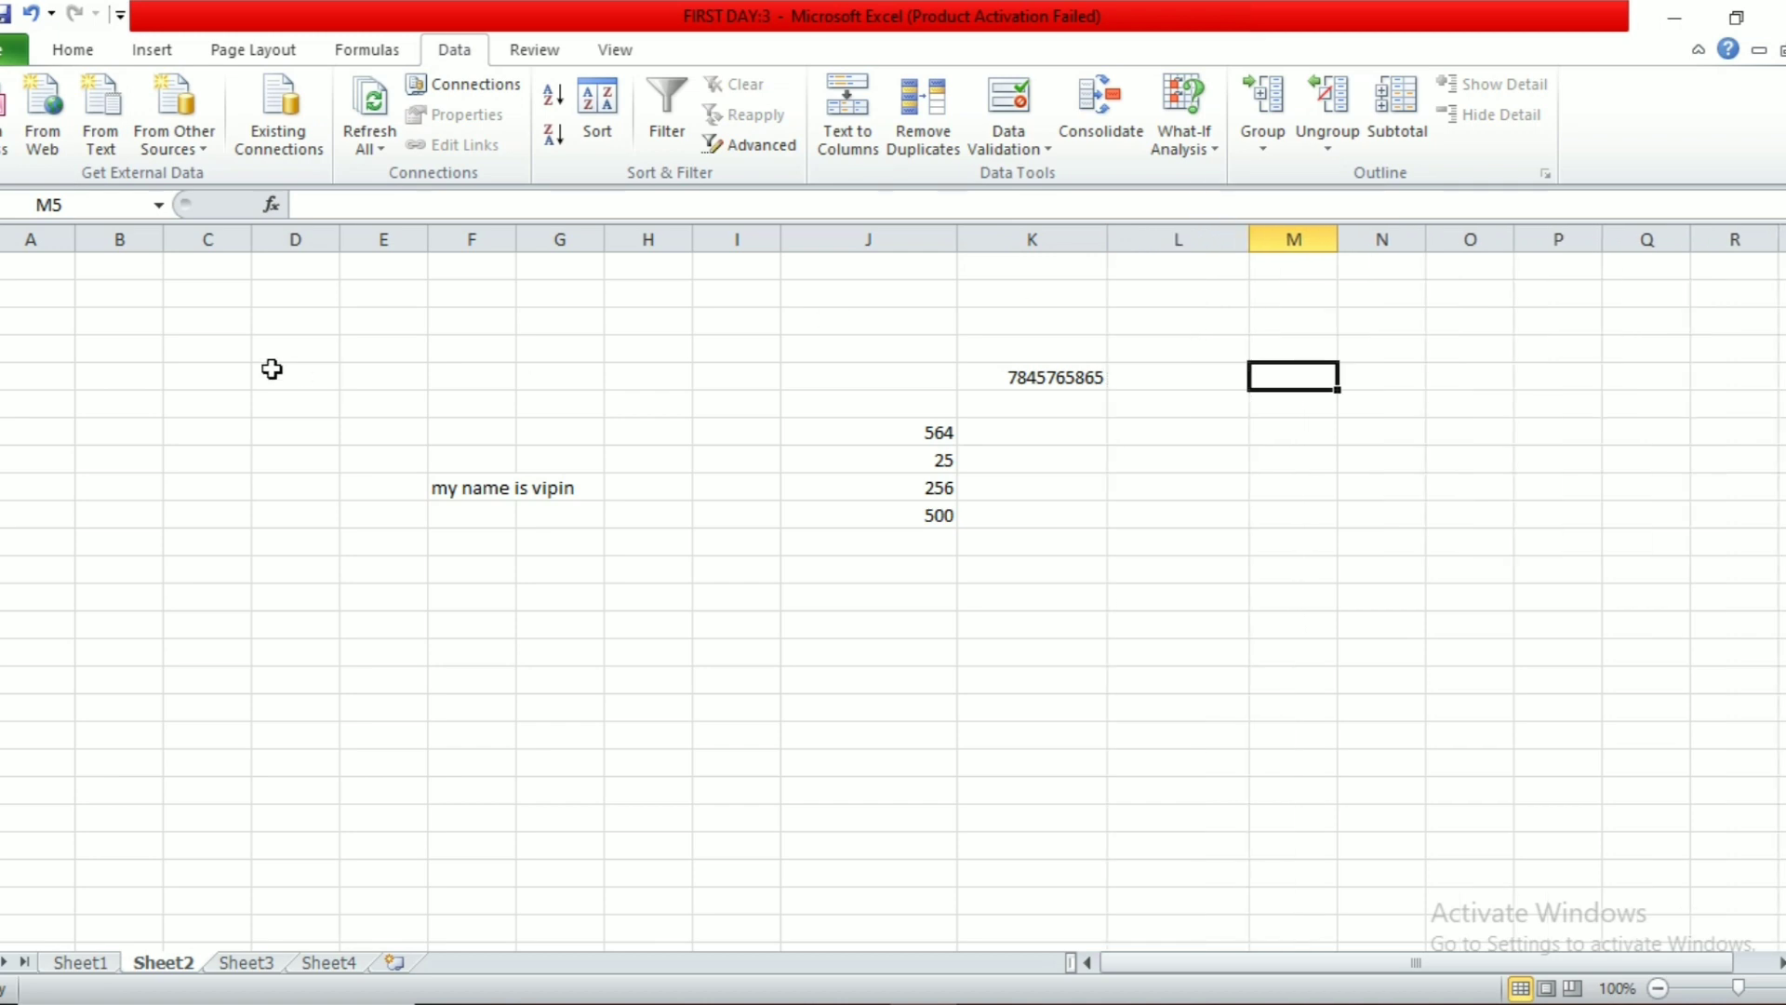
pyautogui.click(215, 407)
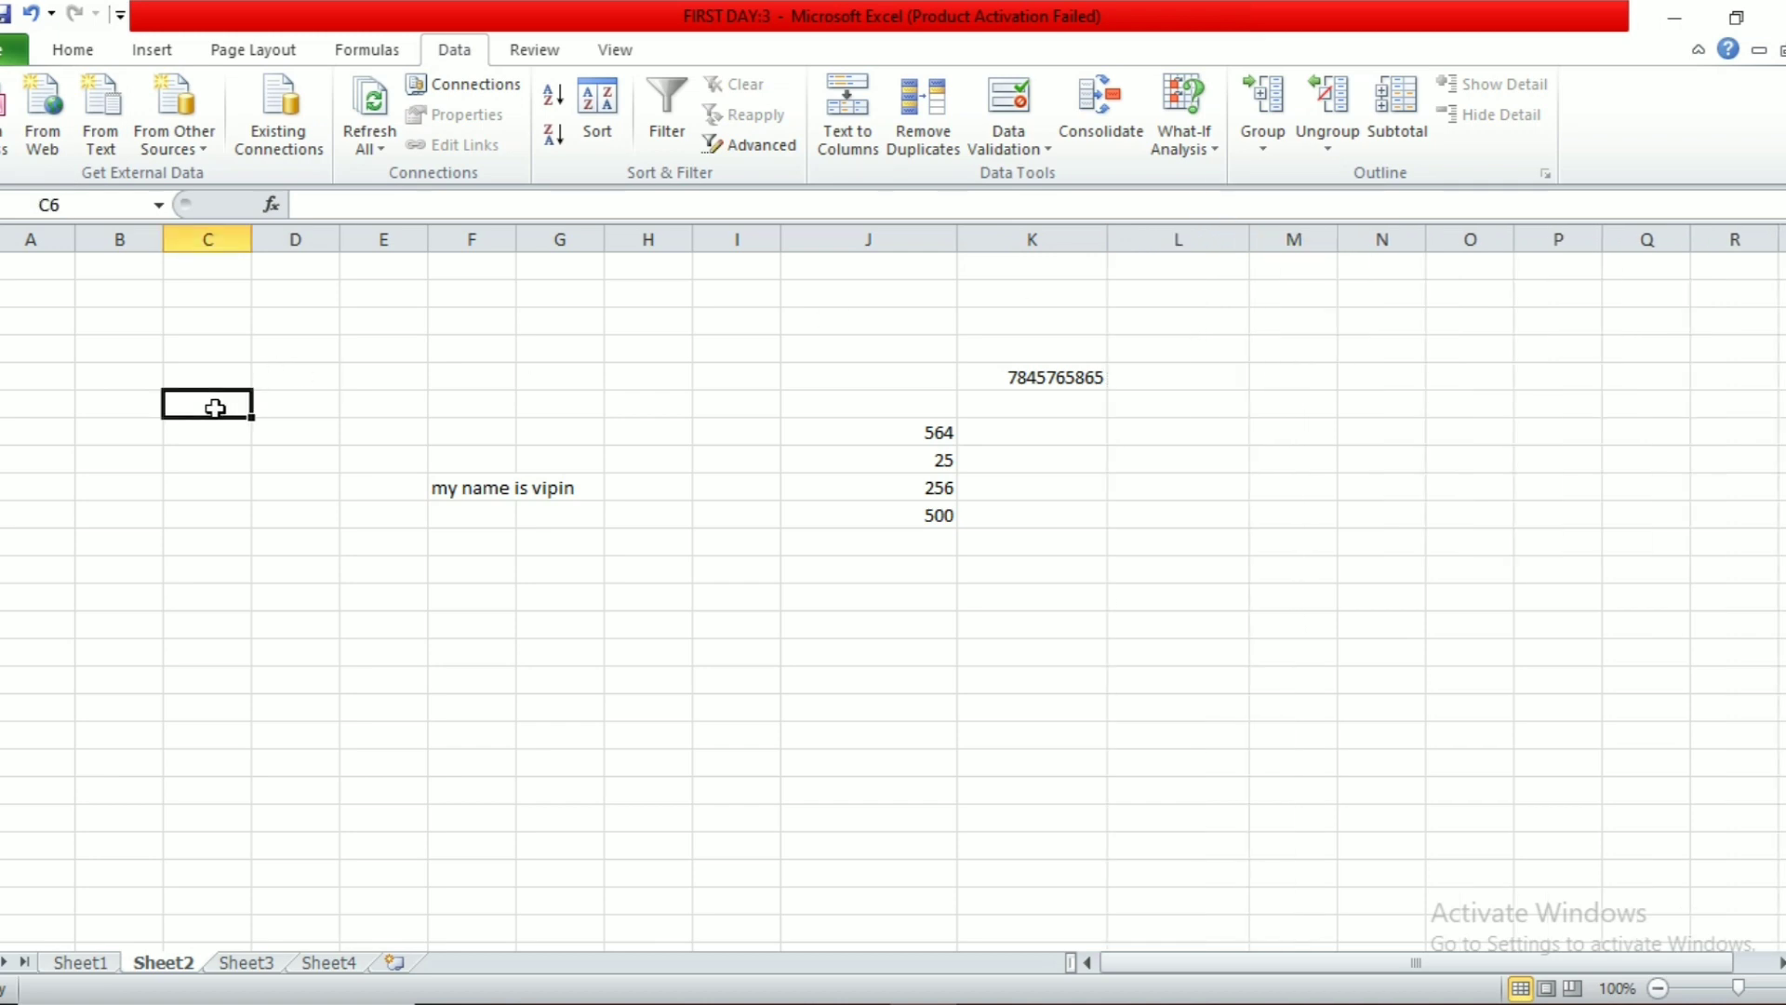
# Step: Enter the city list HISAR, ROHTAK, HANSI, REWARI and HODAL down column C
pyautogui.write('HISAR')
pyautogui.press('Return')
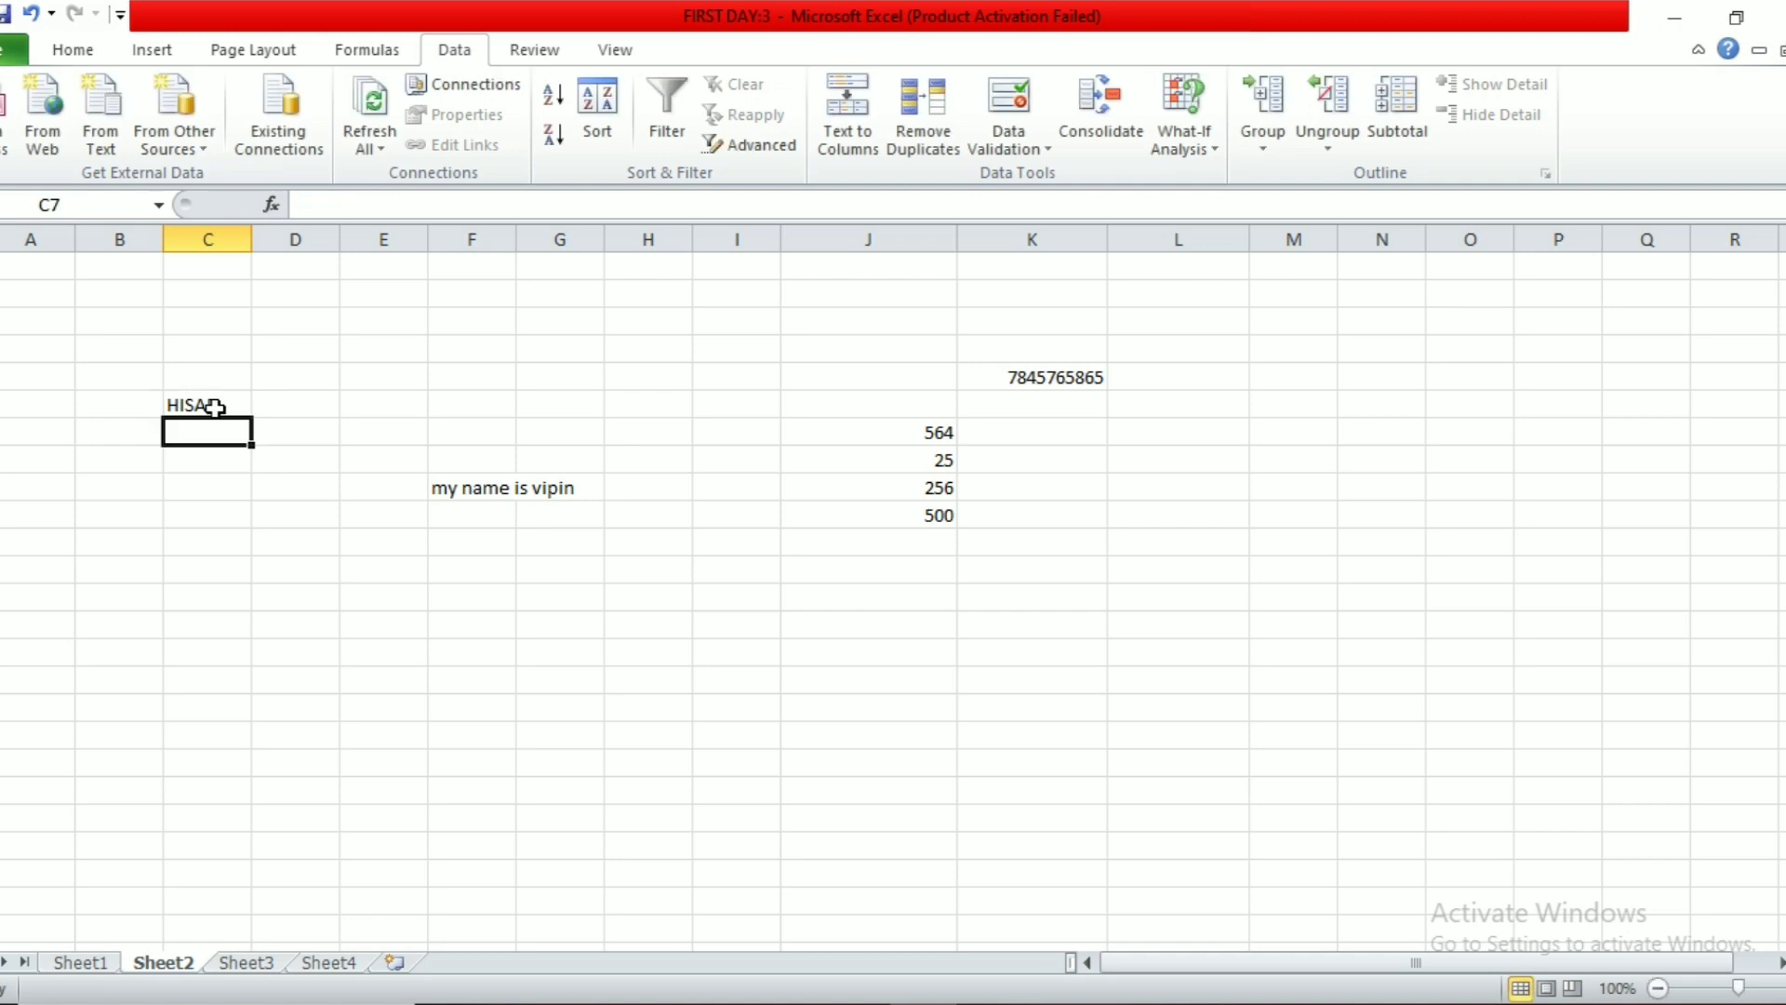
pyautogui.write('ROHTAK')
pyautogui.press('Return')
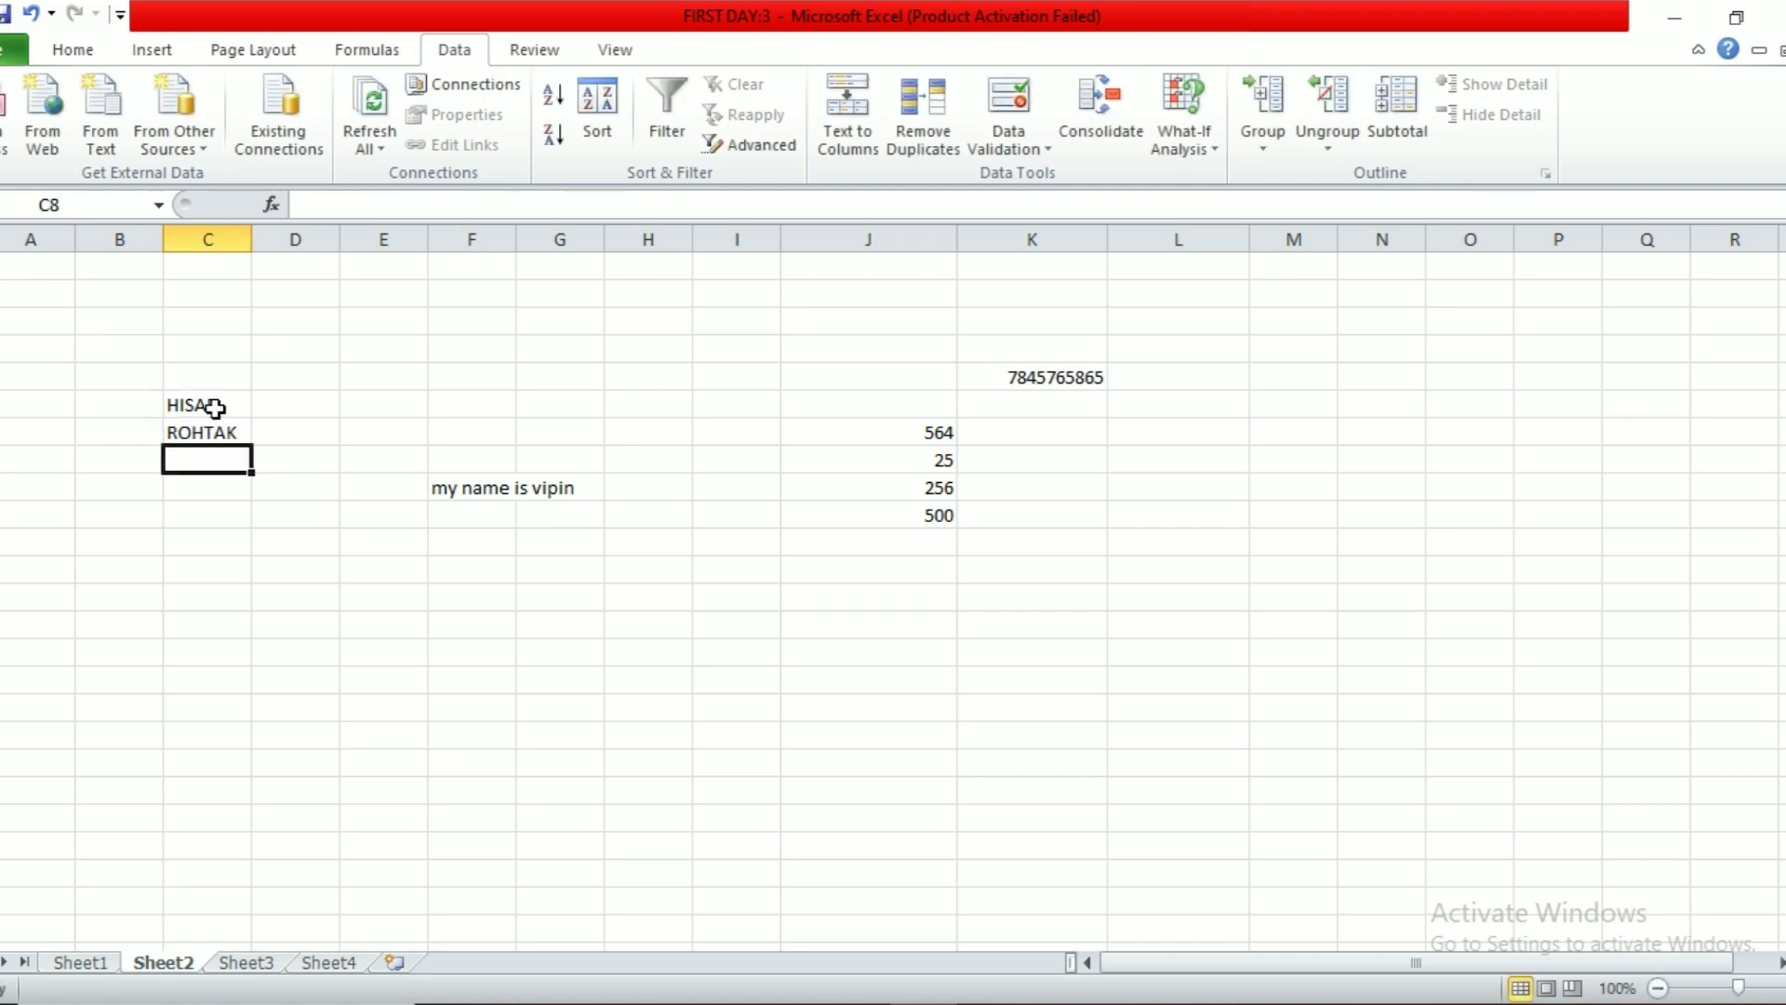
pyautogui.write('HANSI')
pyautogui.press('Return')
pyautogui.write('REWARI')
pyautogui.press('Return')
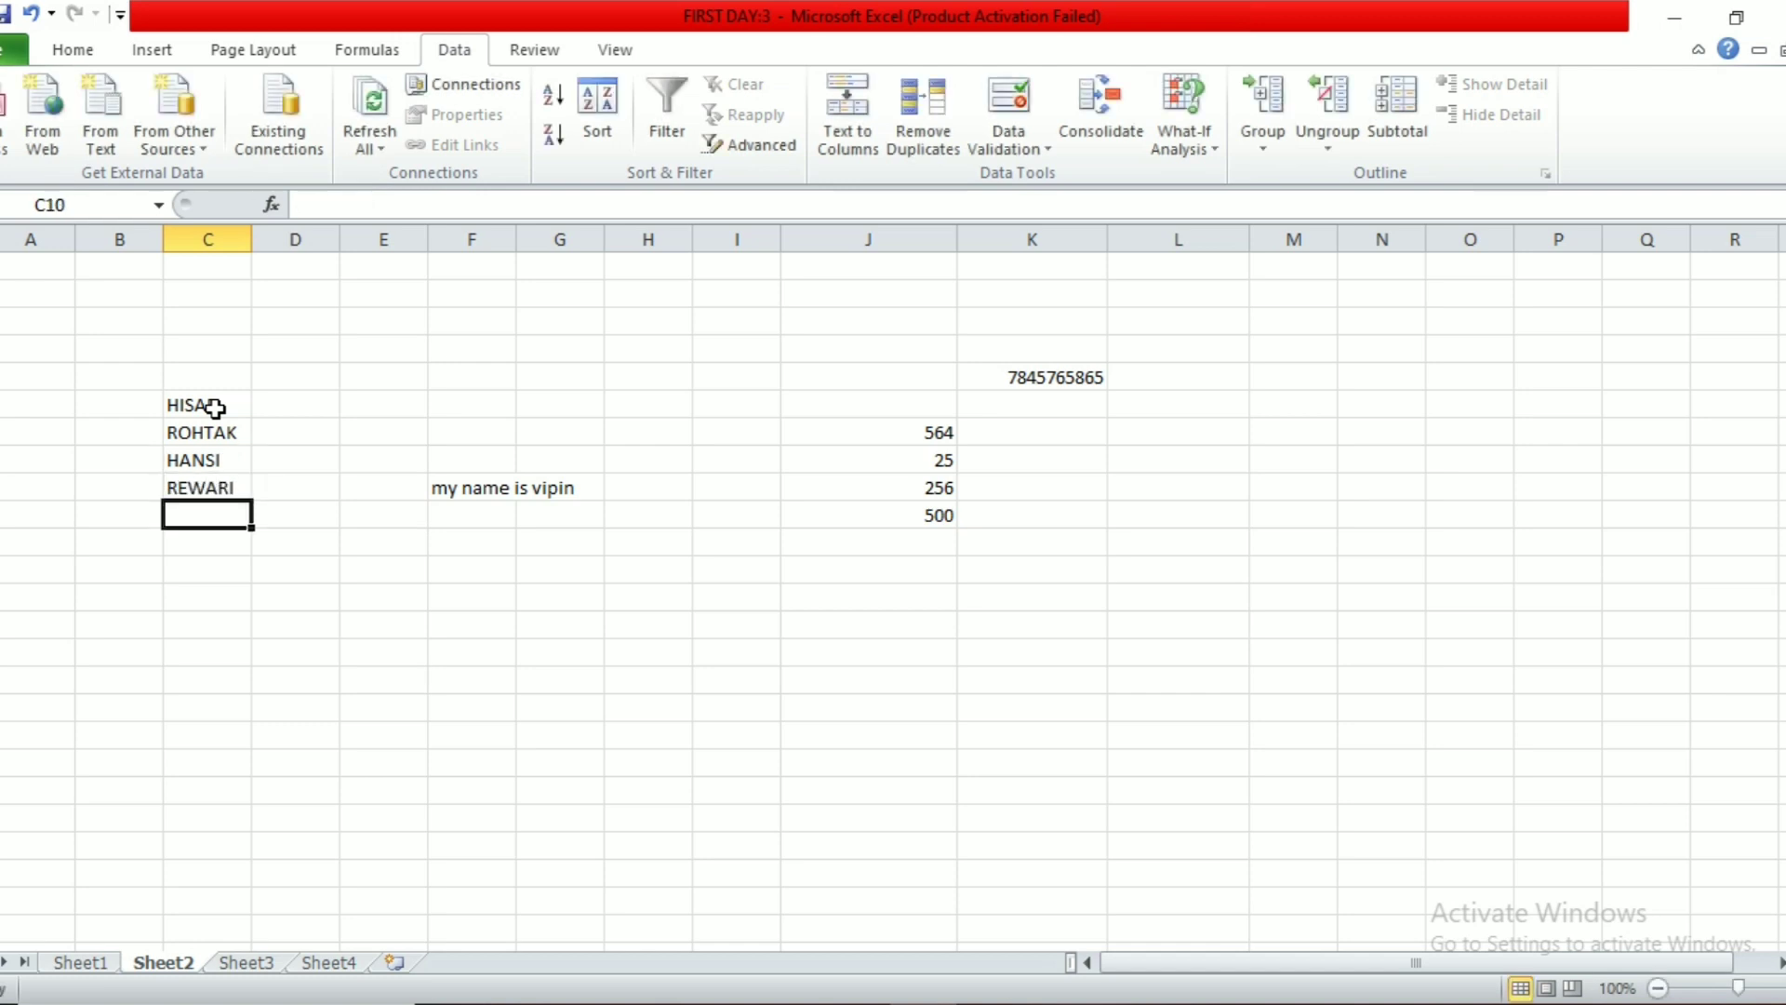
pyautogui.write('HODAL')
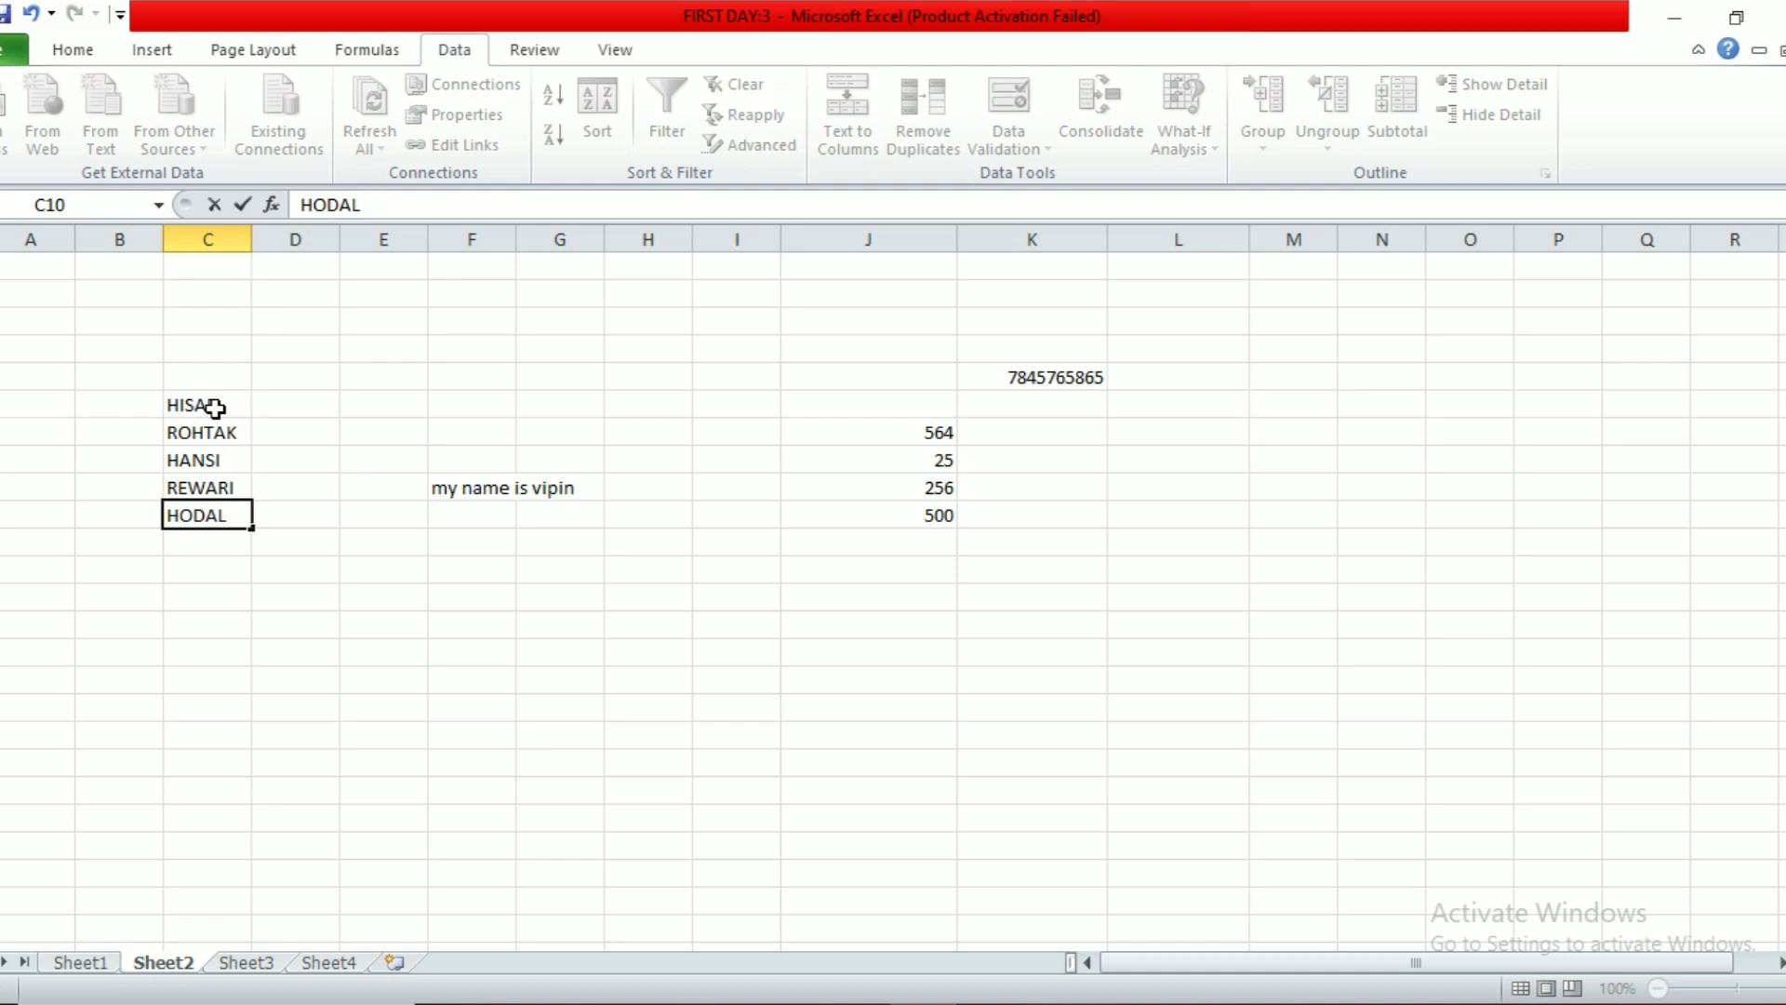
pyautogui.press('Return')
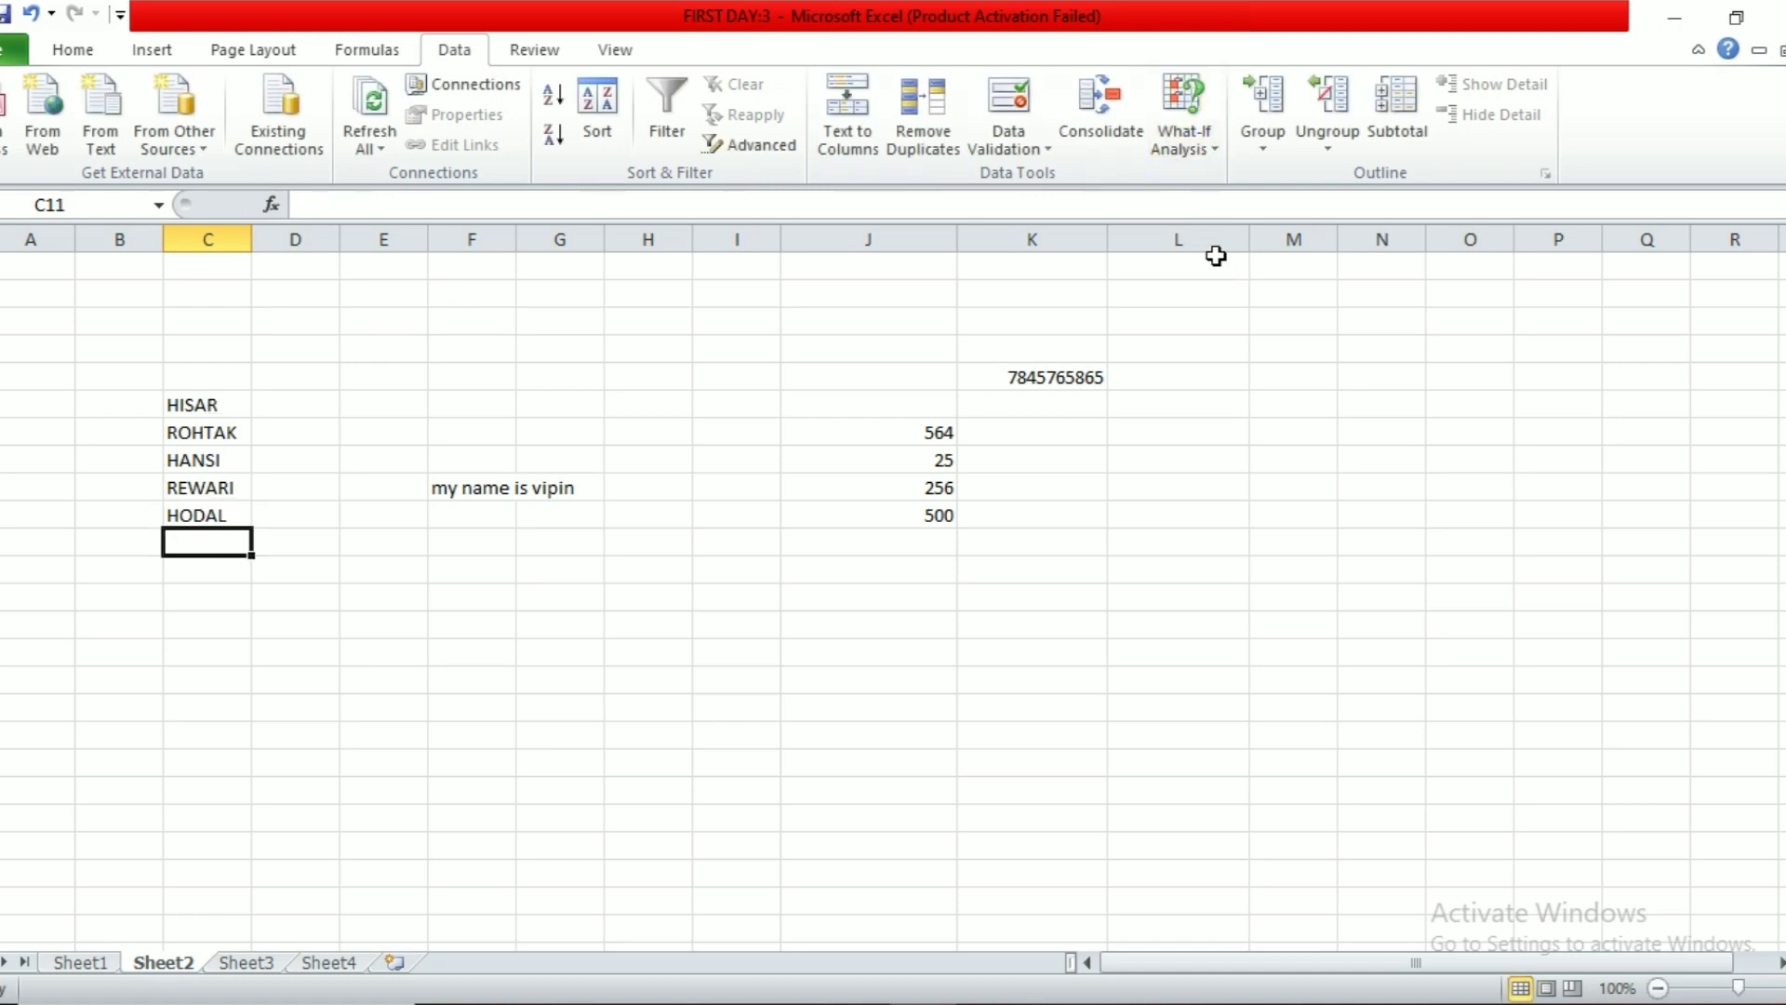
# Step: Give column L a List data validation sourced from =$C$6:$C$10
pyautogui.click(1207, 223)
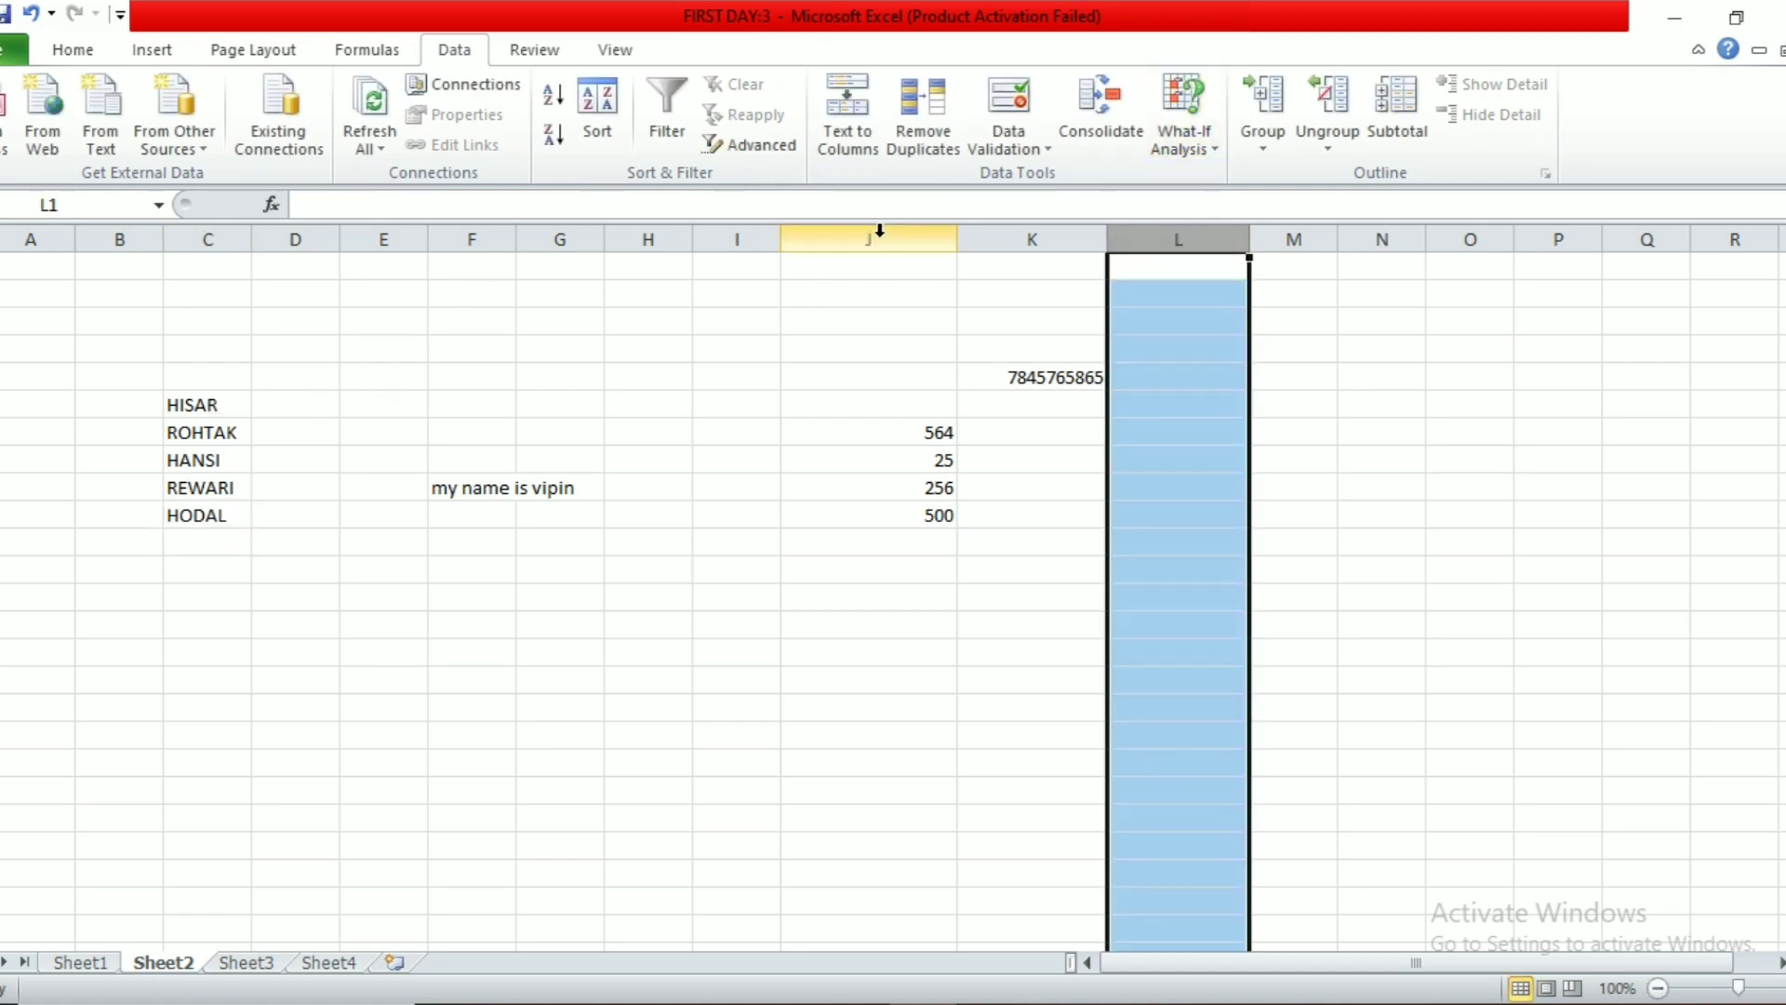
pyautogui.click(1006, 147)
pyautogui.click(1029, 178)
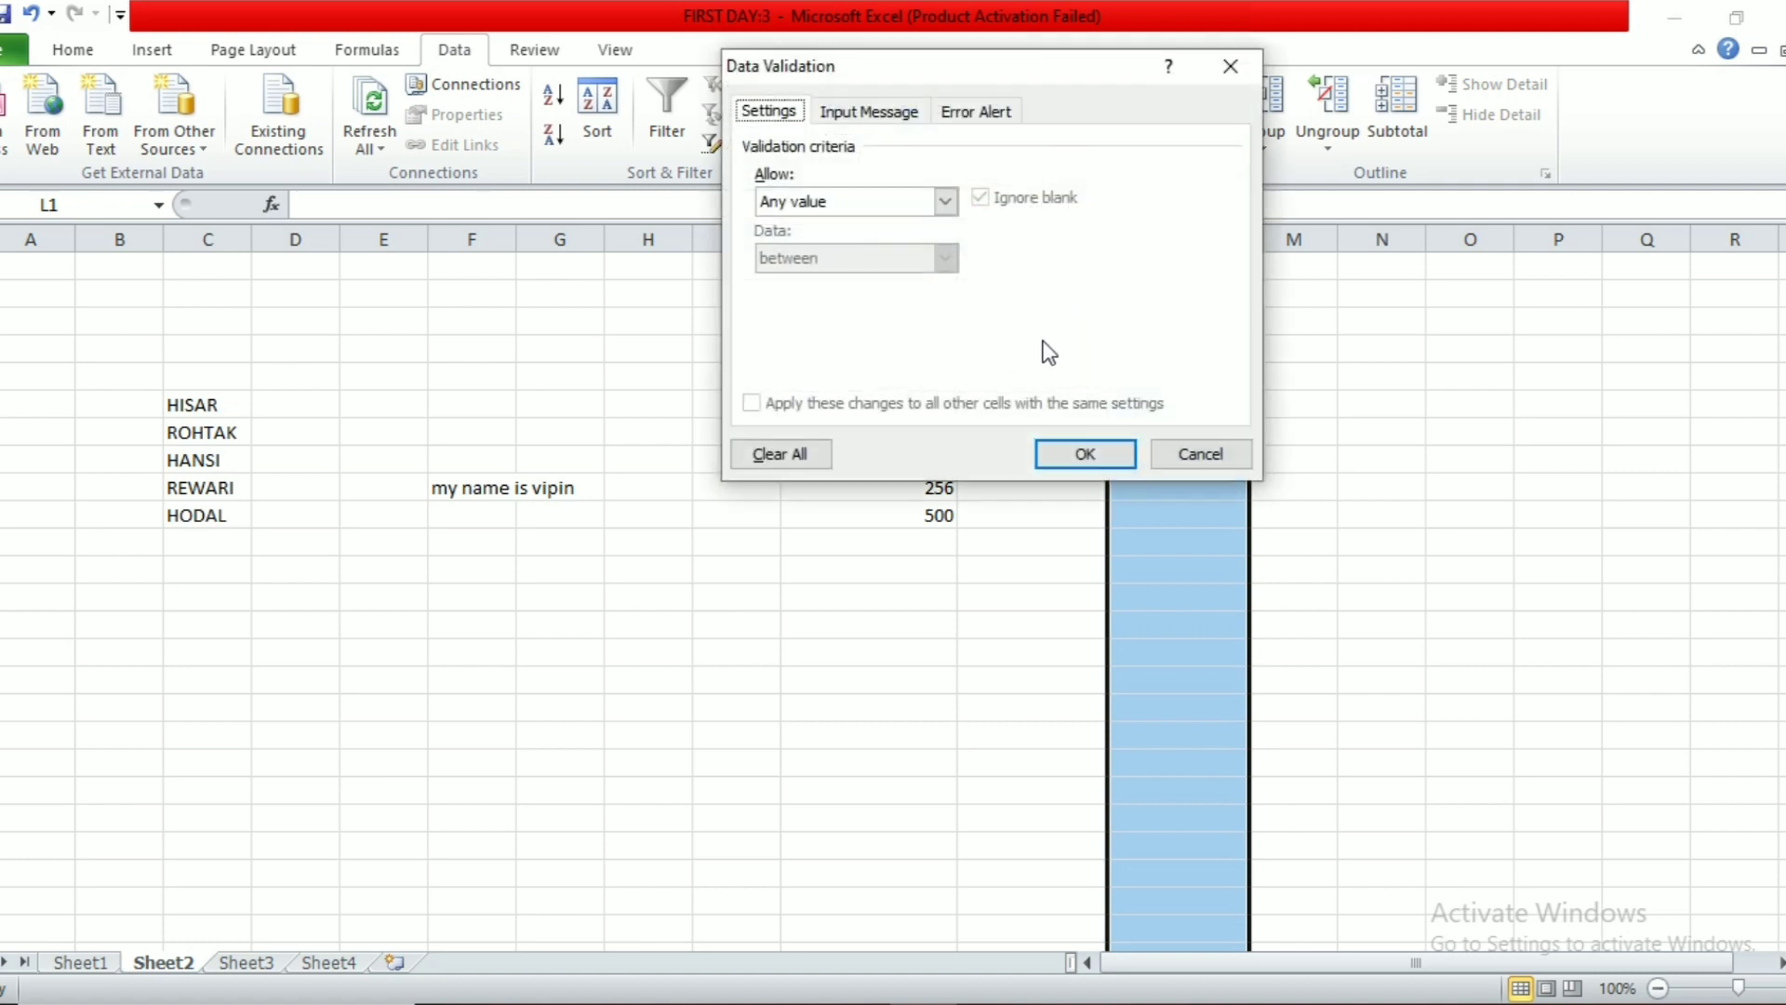
pyautogui.click(906, 207)
pyautogui.click(877, 280)
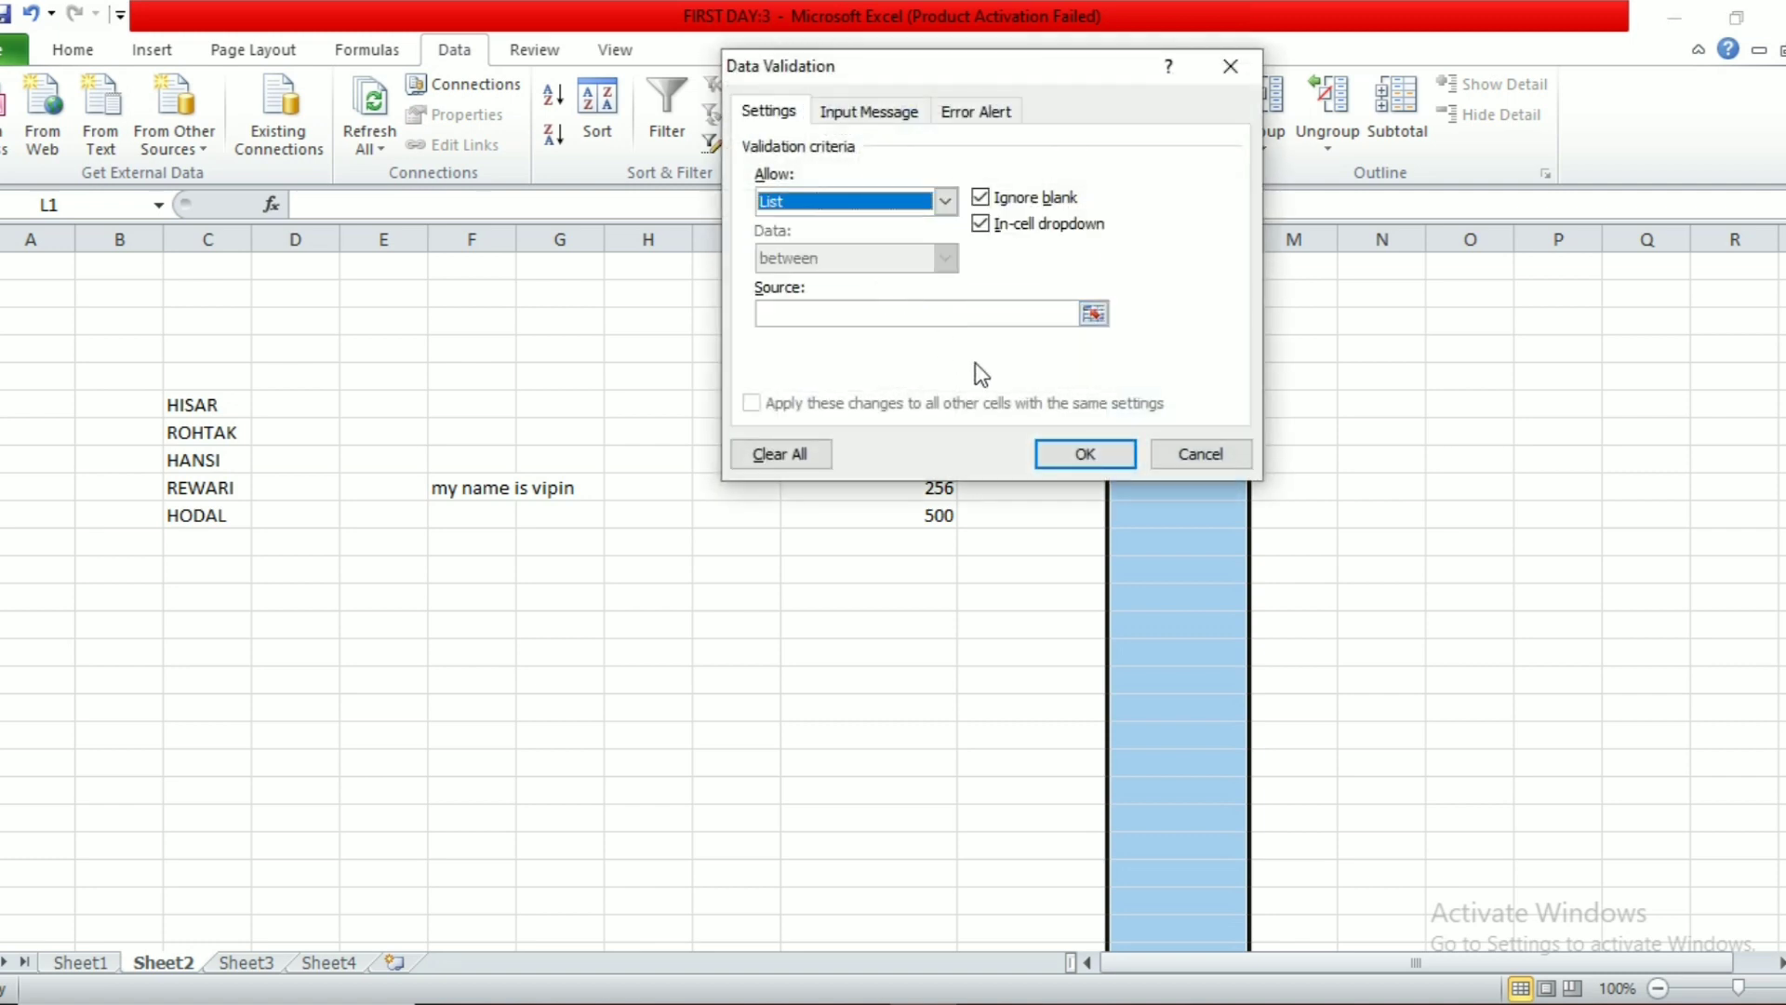
pyautogui.click(1101, 315)
pyautogui.moveTo(203, 405); pyautogui.dragTo(205, 515)
pyautogui.click(1247, 99)
pyautogui.press('Return')
# Step: Add the CITY heading in L1 and reapply List validation =$C$6:$C$10 to column L
pyautogui.click(1154, 271)
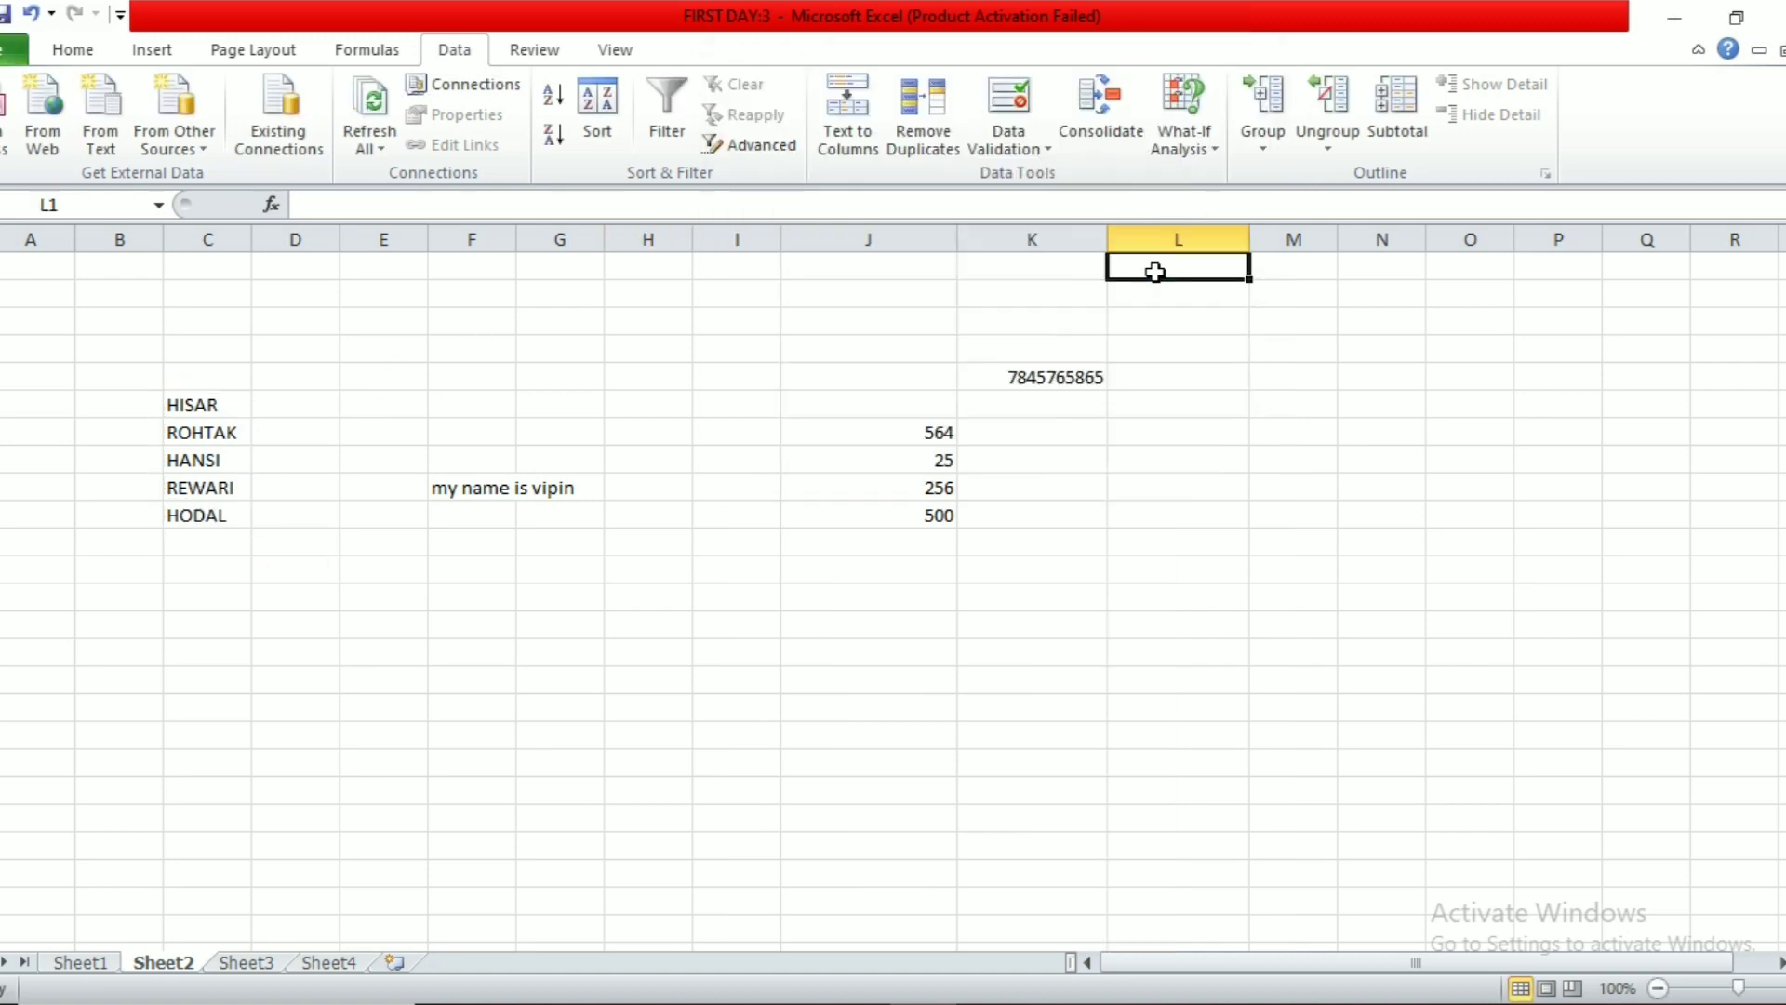
pyautogui.write('CITY')
pyautogui.click(1209, 352)
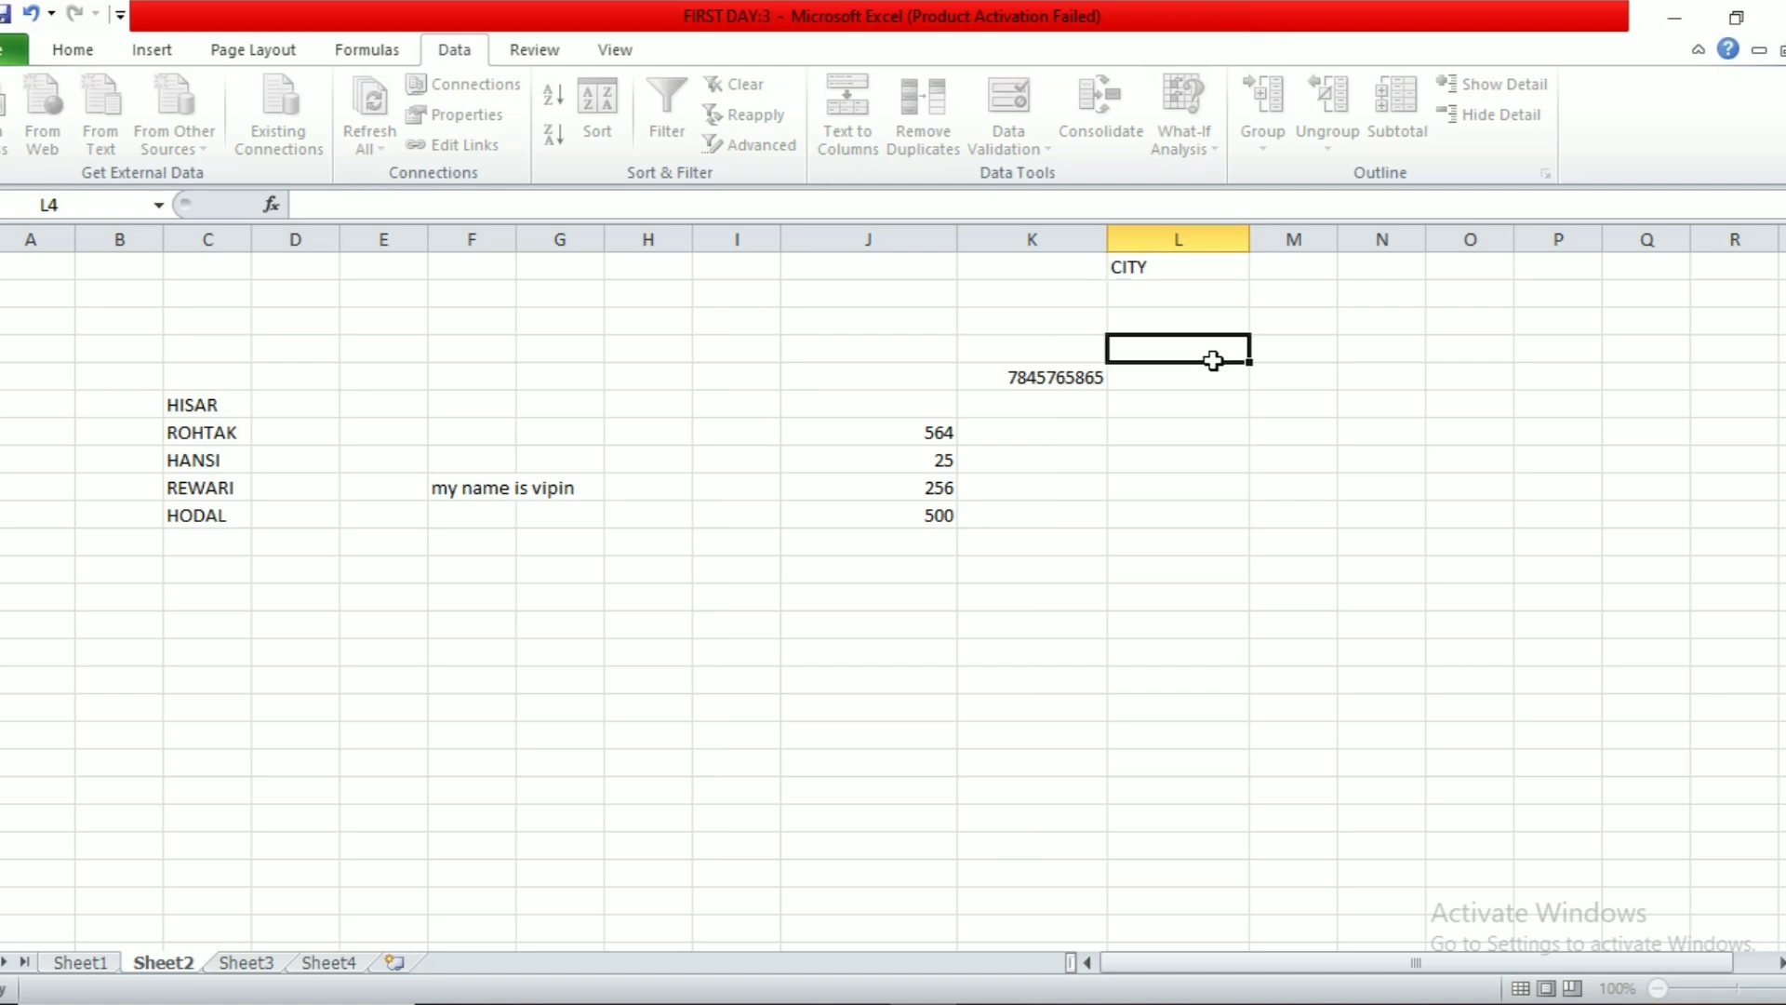
pyautogui.click(1187, 235)
pyautogui.click(1024, 130)
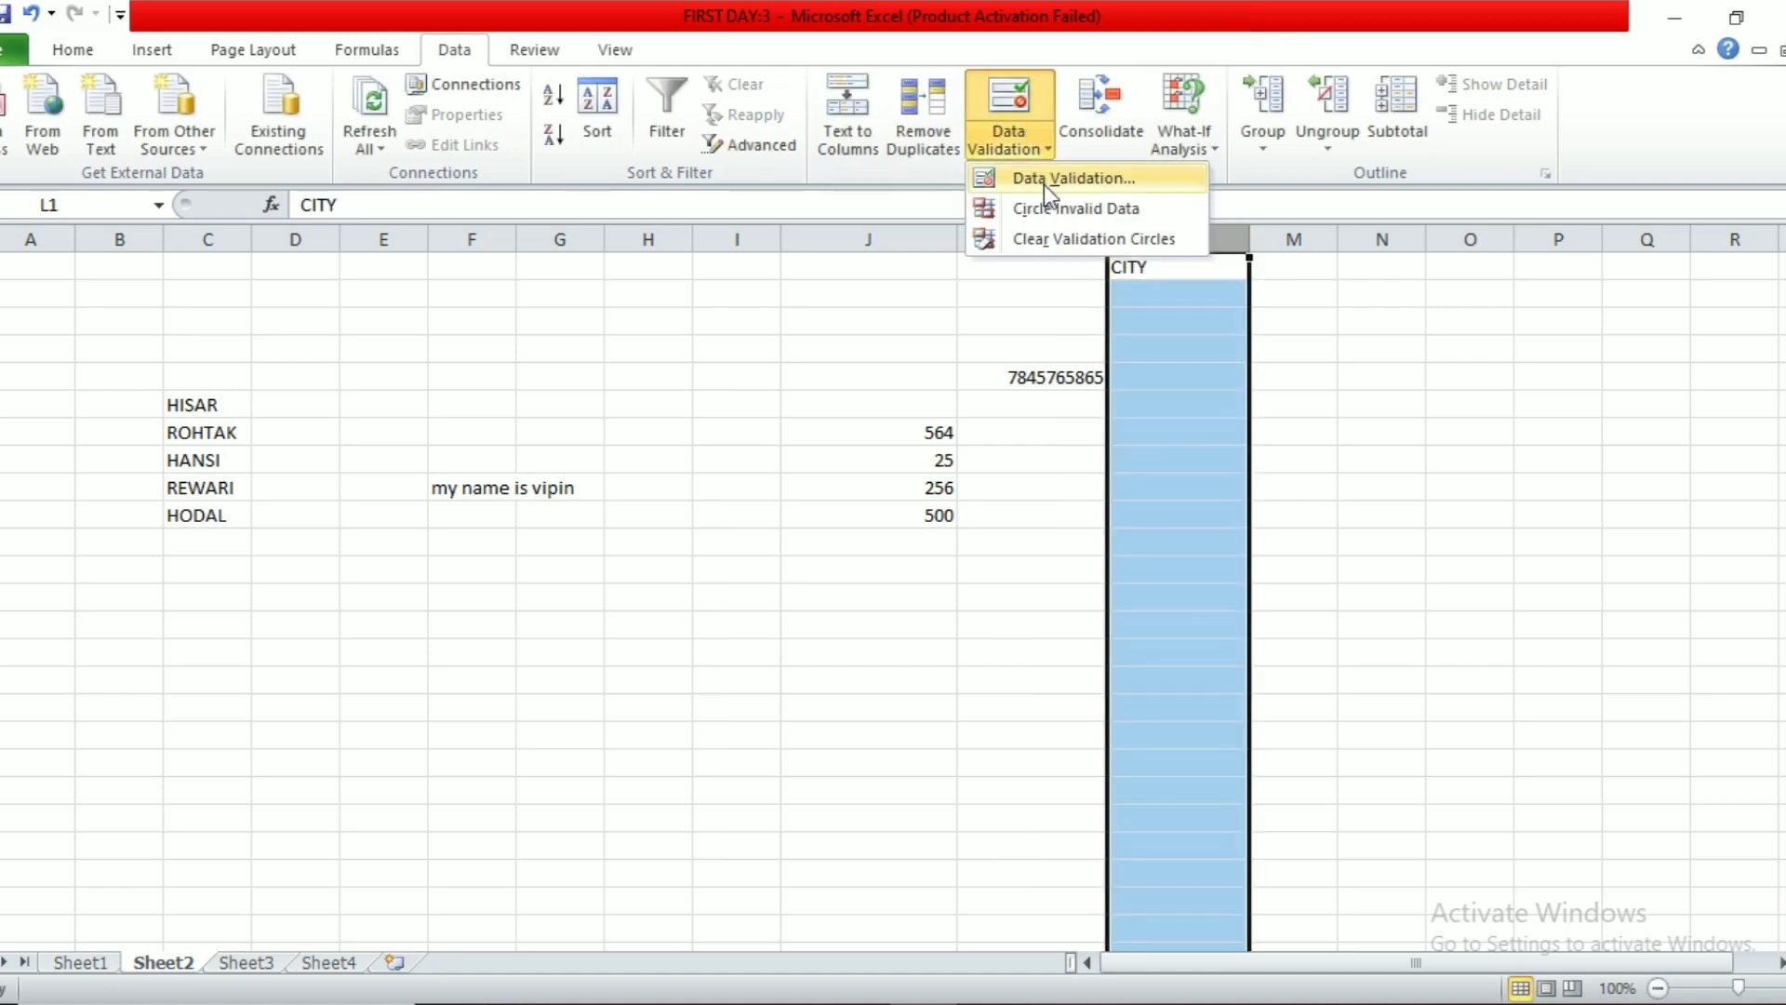
pyautogui.click(1044, 179)
pyautogui.click(833, 199)
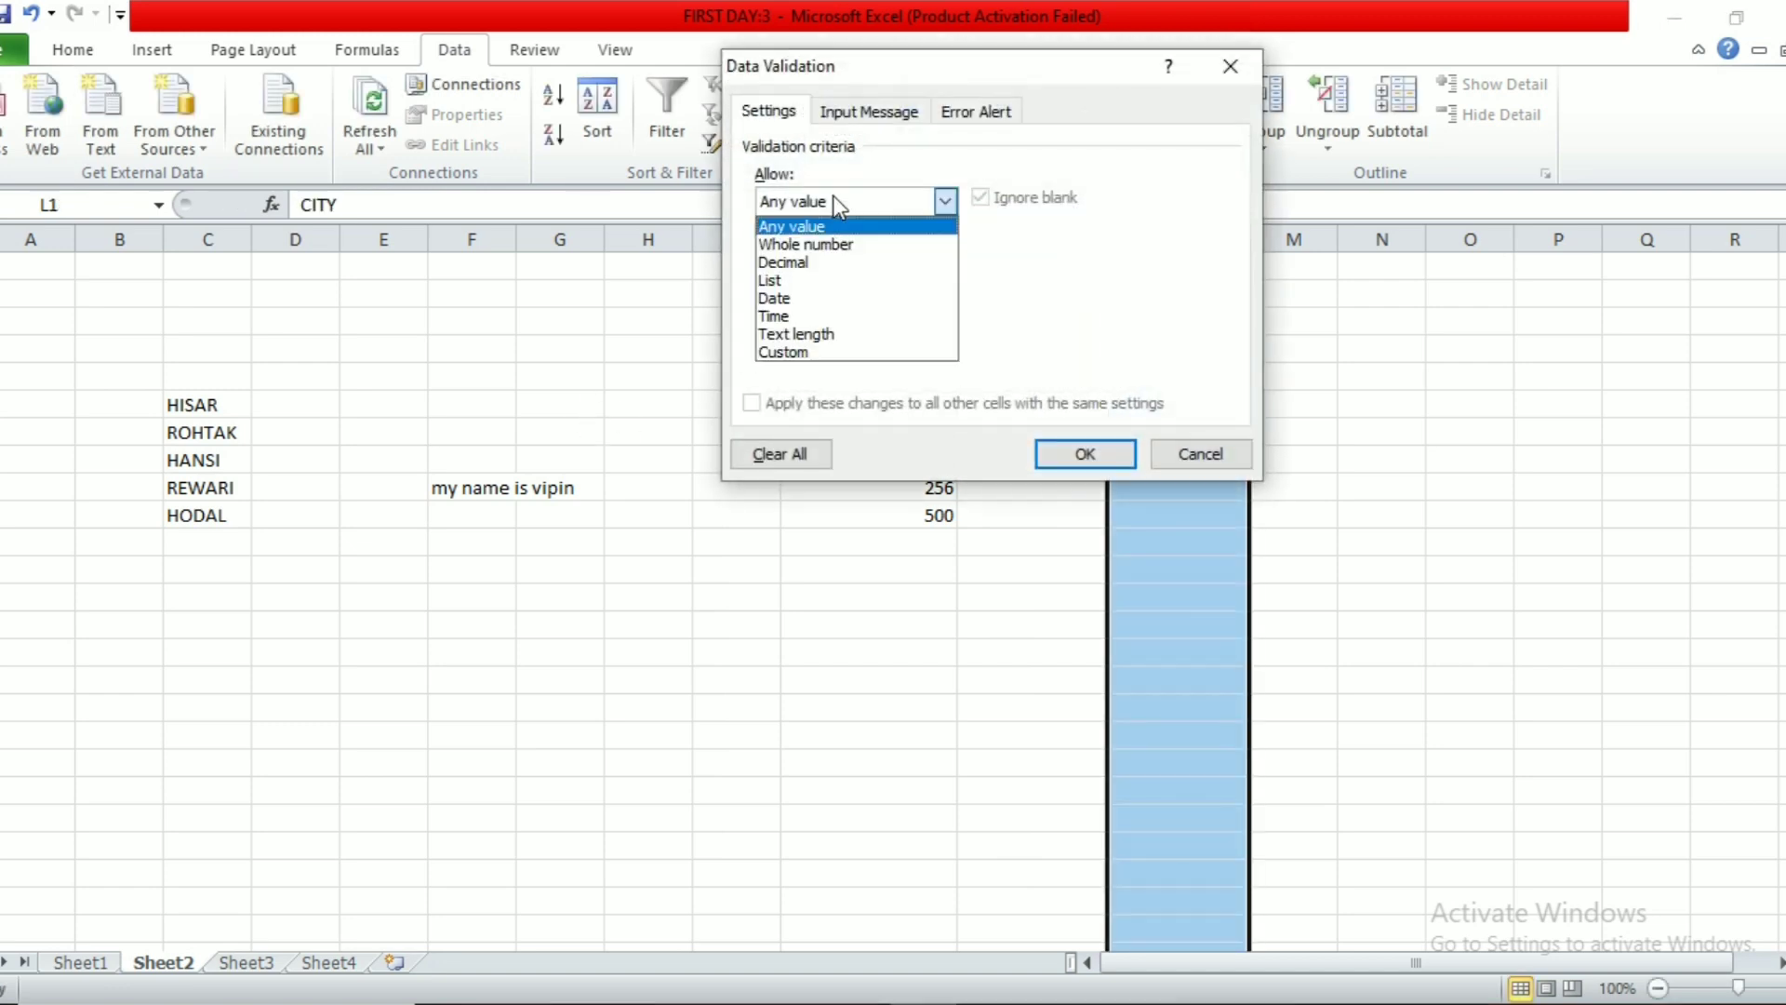
pyautogui.click(839, 279)
pyautogui.click(1093, 313)
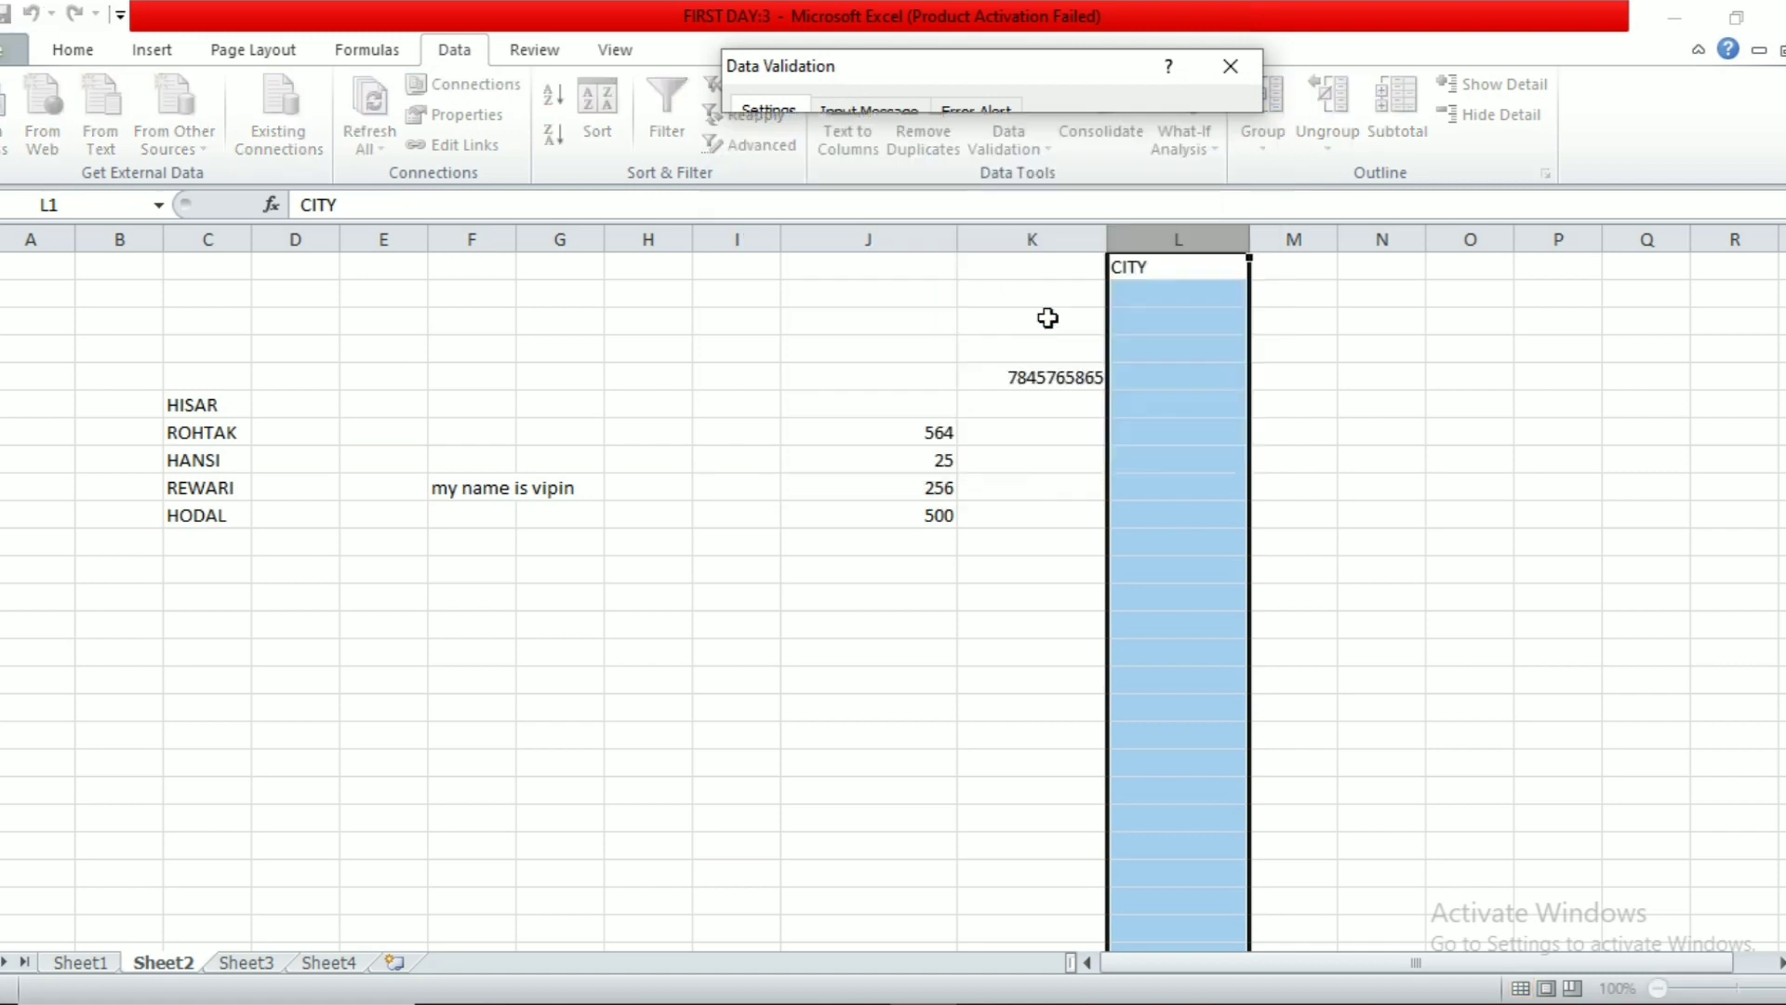
pyautogui.moveTo(235, 405); pyautogui.dragTo(219, 516)
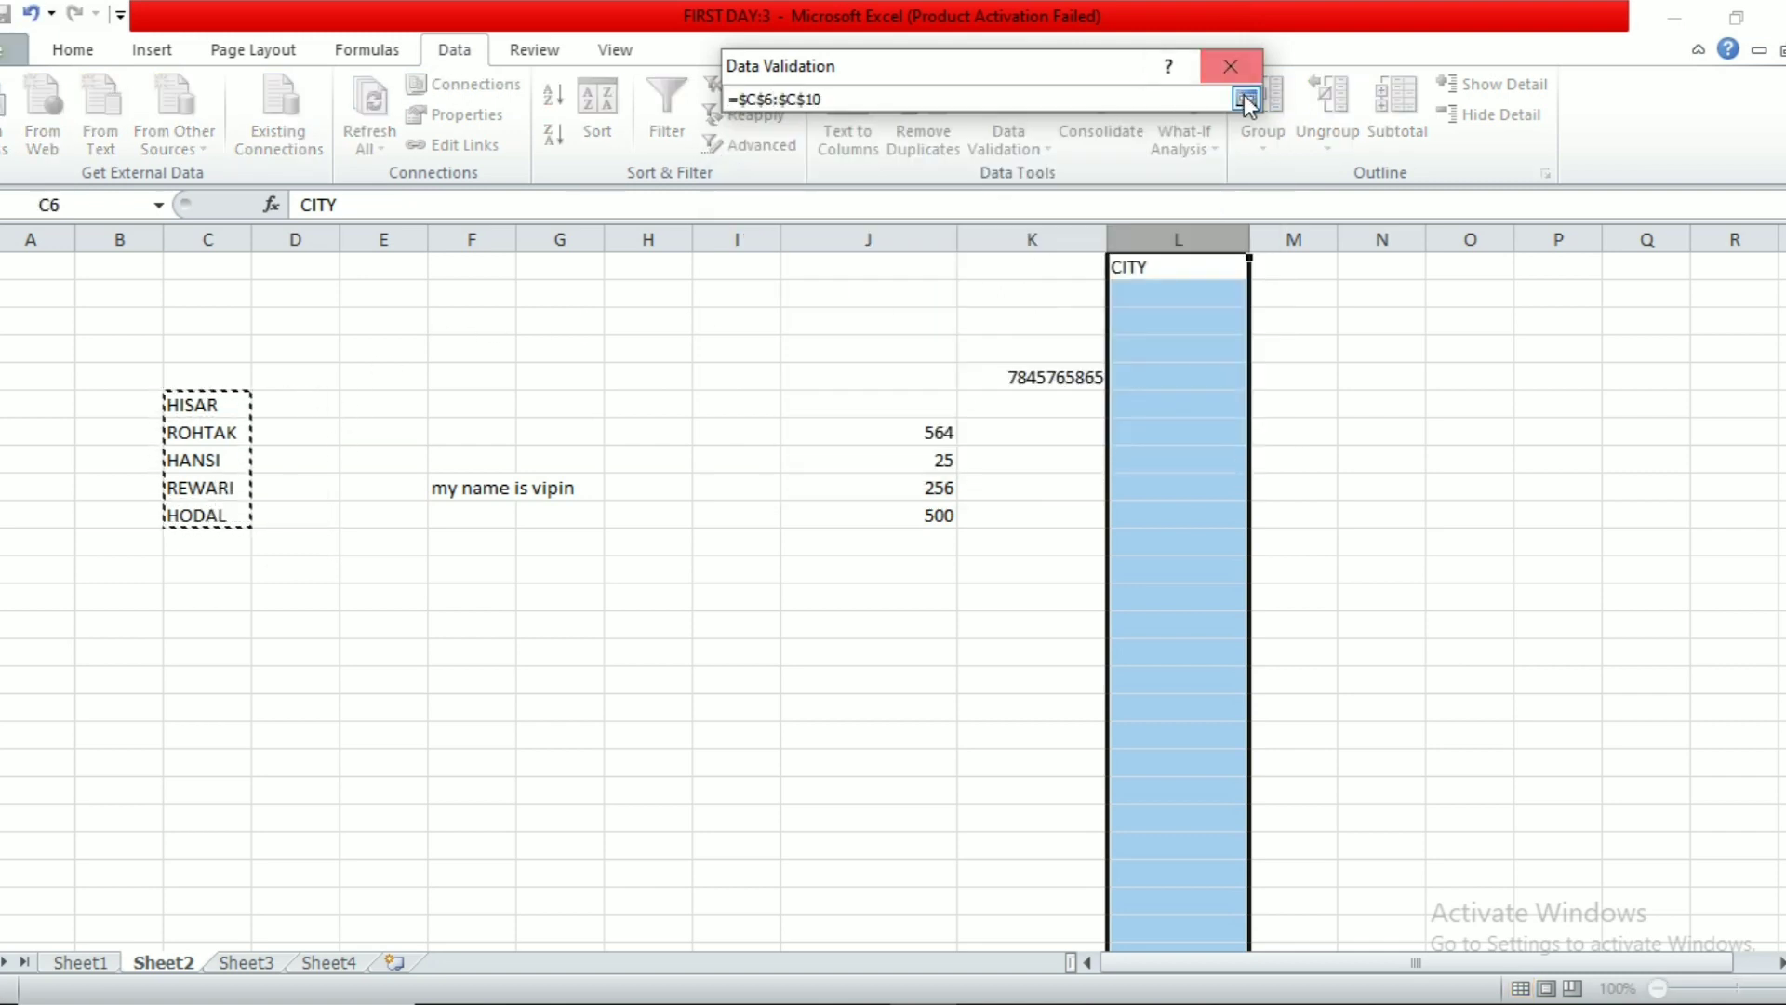
pyautogui.click(1245, 99)
pyautogui.click(1079, 455)
# Step: Pick HANSI in L5, HODAL in L8 and REWARI in L11 from the dropdown
pyautogui.click(1184, 375)
pyautogui.click(1260, 377)
pyautogui.click(1227, 435)
pyautogui.click(1226, 457)
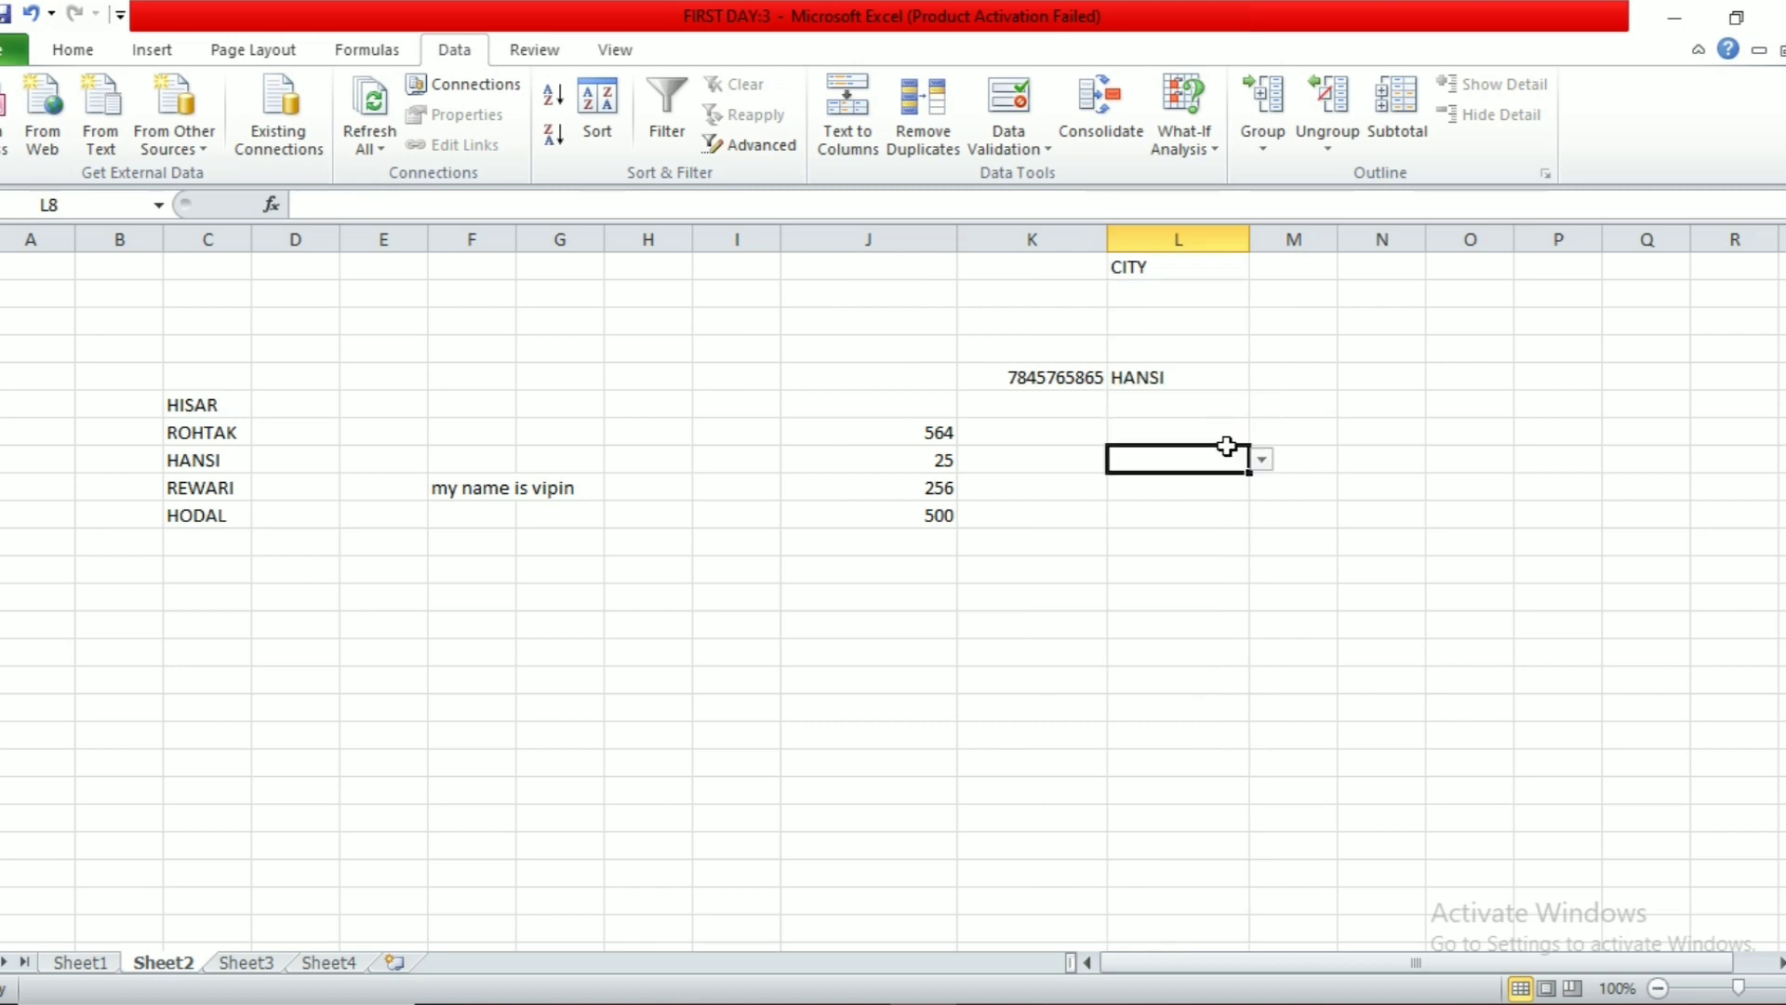
pyautogui.click(1261, 460)
pyautogui.click(1153, 554)
pyautogui.click(1219, 541)
pyautogui.click(1262, 544)
pyautogui.click(1188, 617)
# Step: Try entering DELHI in L13 and cancel the invalid-value error
pyautogui.click(1174, 593)
pyautogui.write('DELHI')
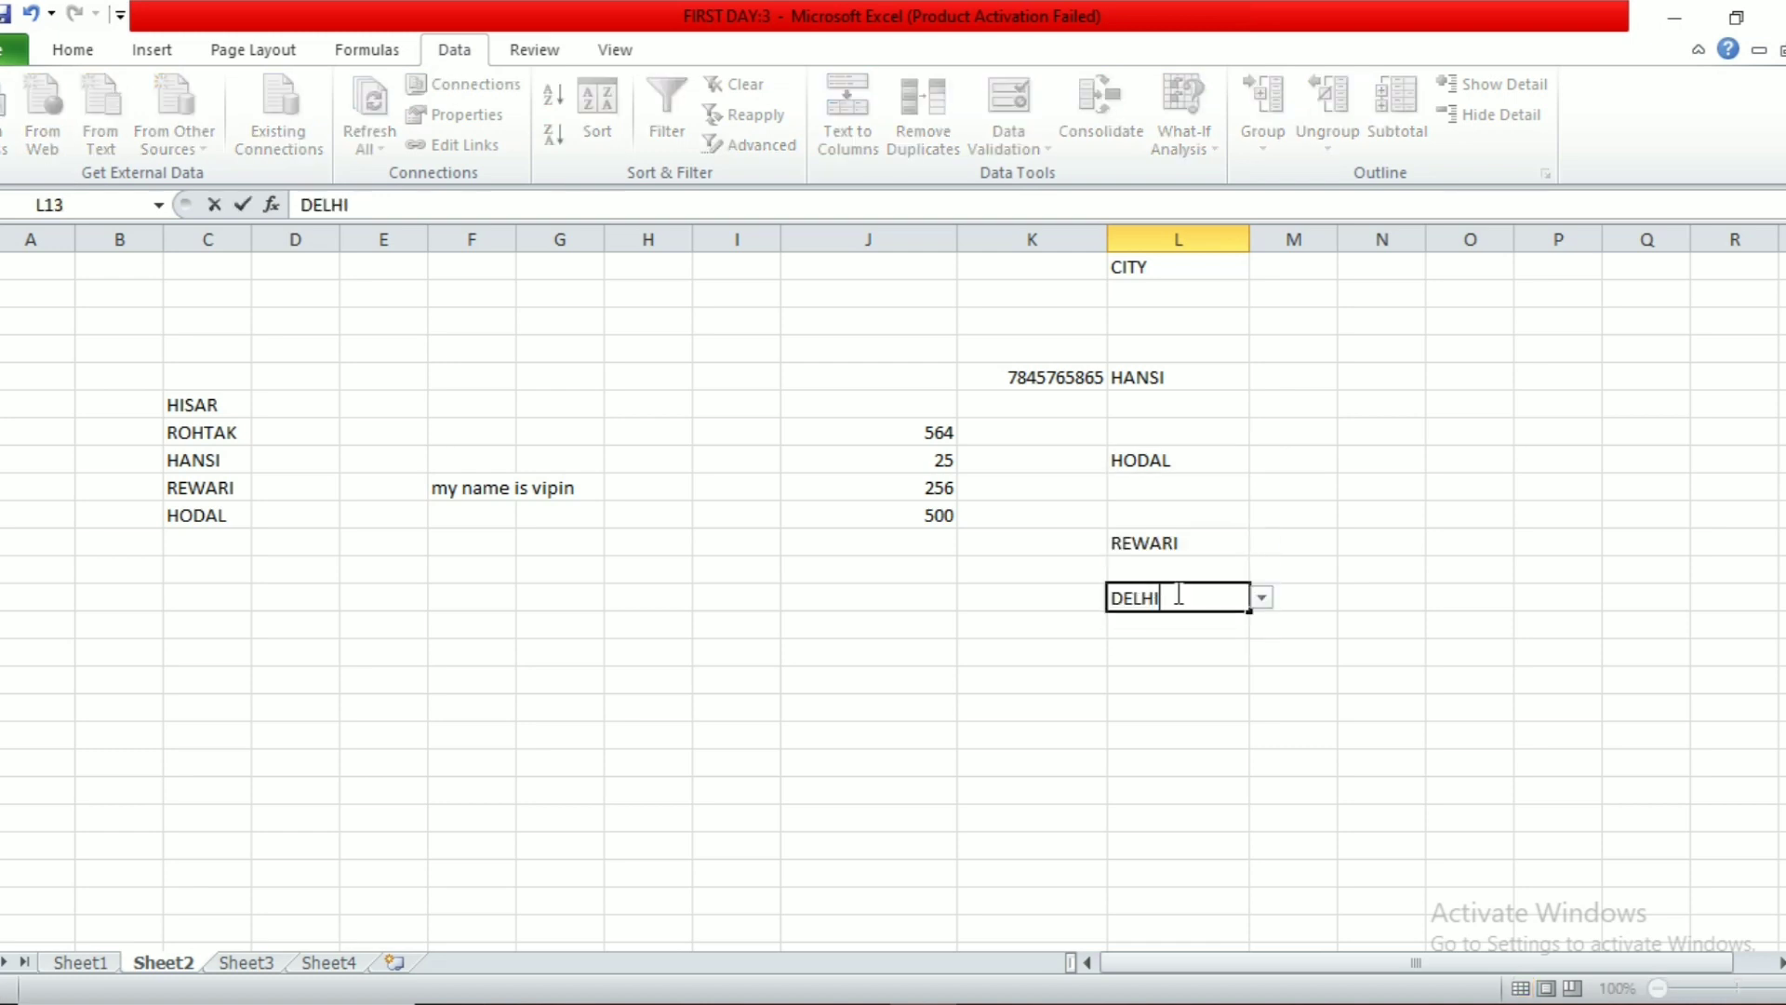
pyautogui.press('Return')
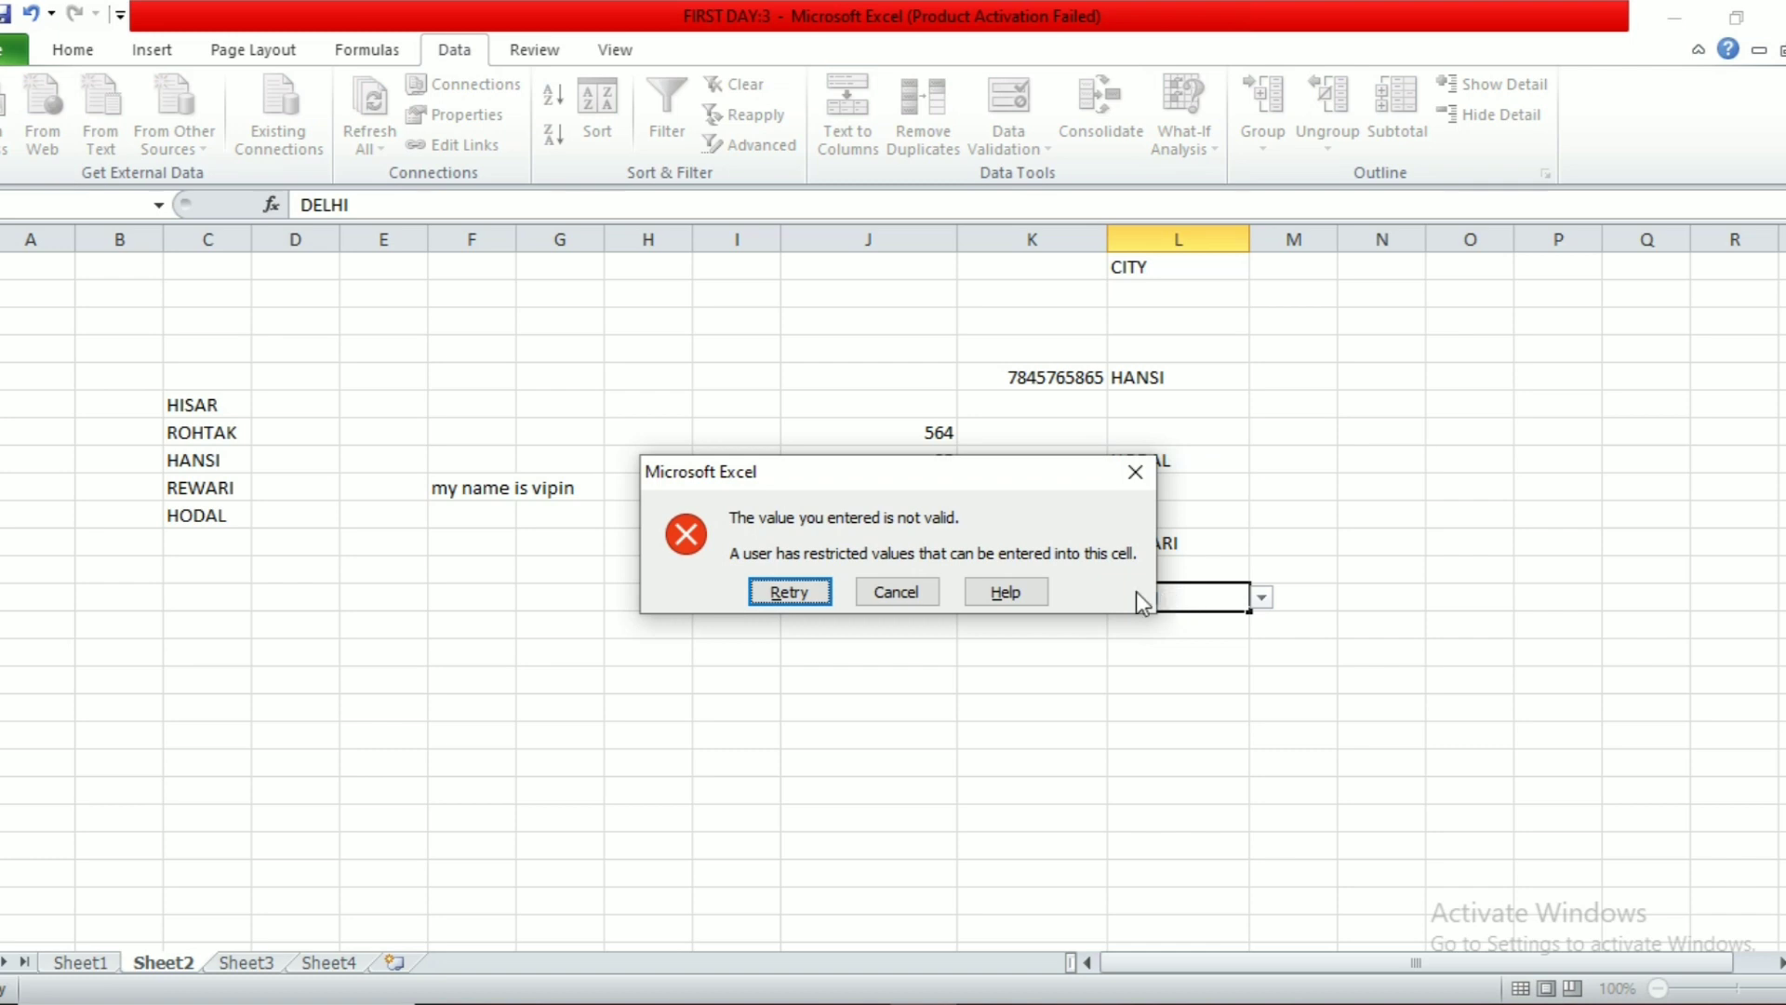
pyautogui.click(898, 591)
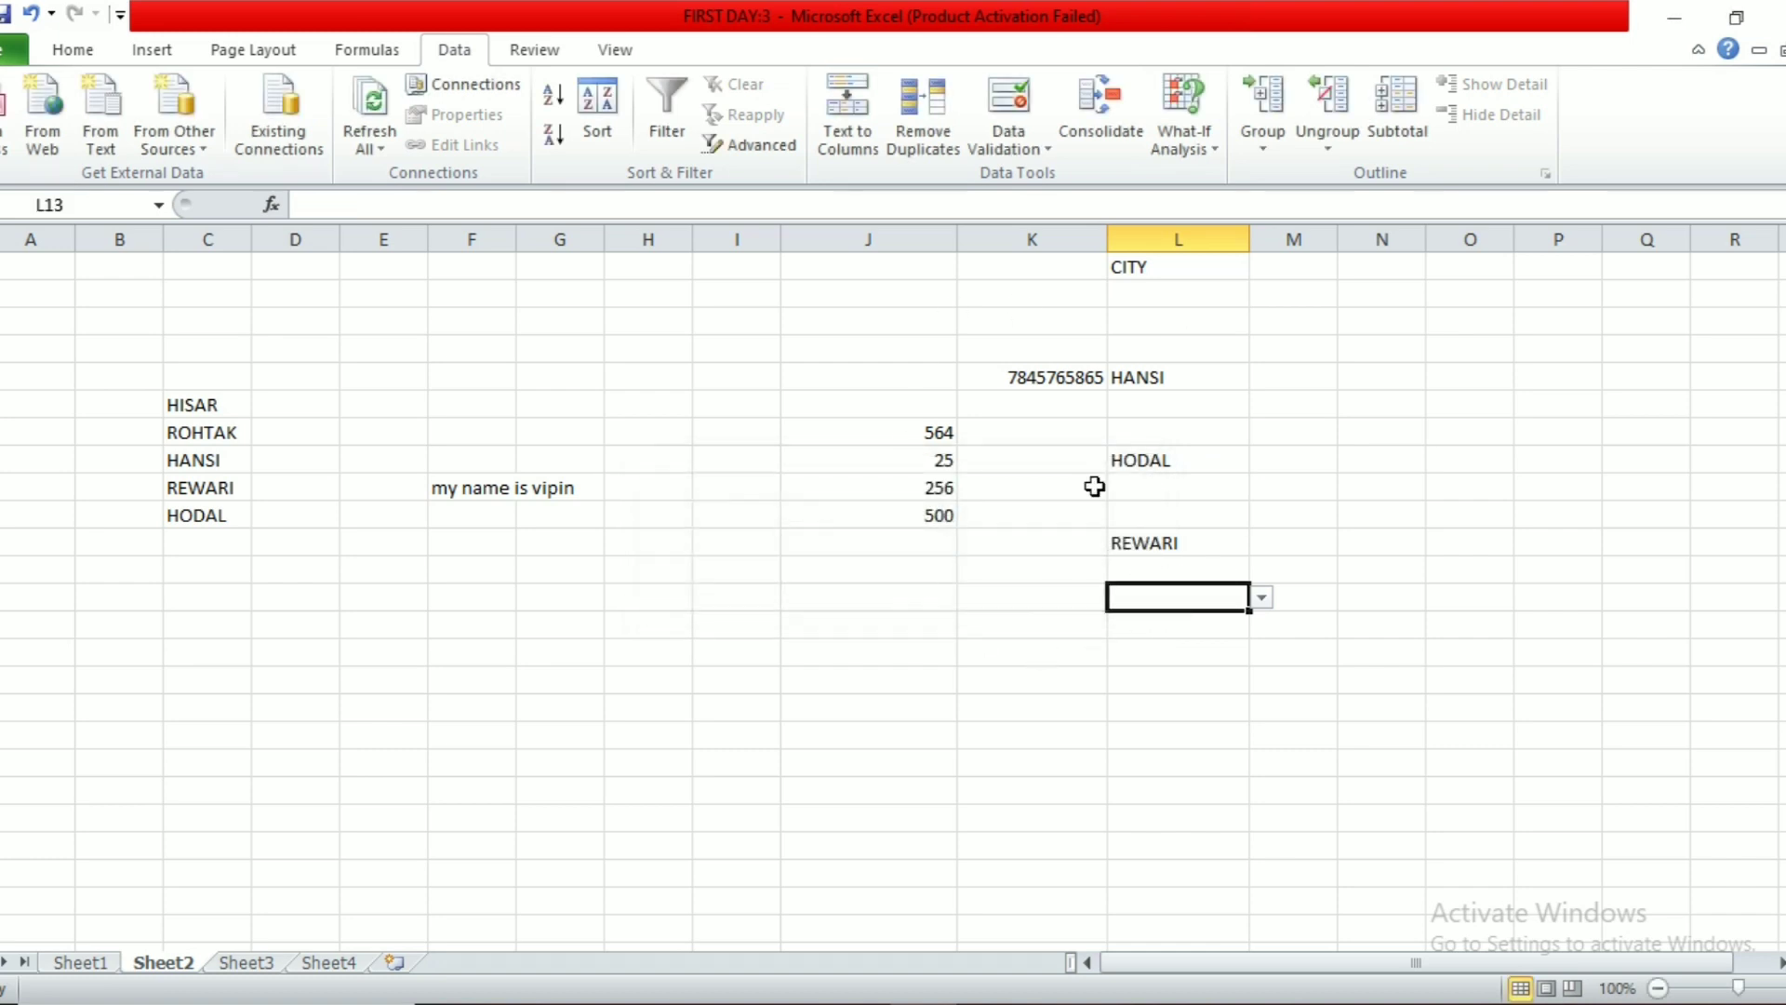
pyautogui.click(752, 477)
# Step: Select all cells with data validation using Find & Select
pyautogui.click(72, 50)
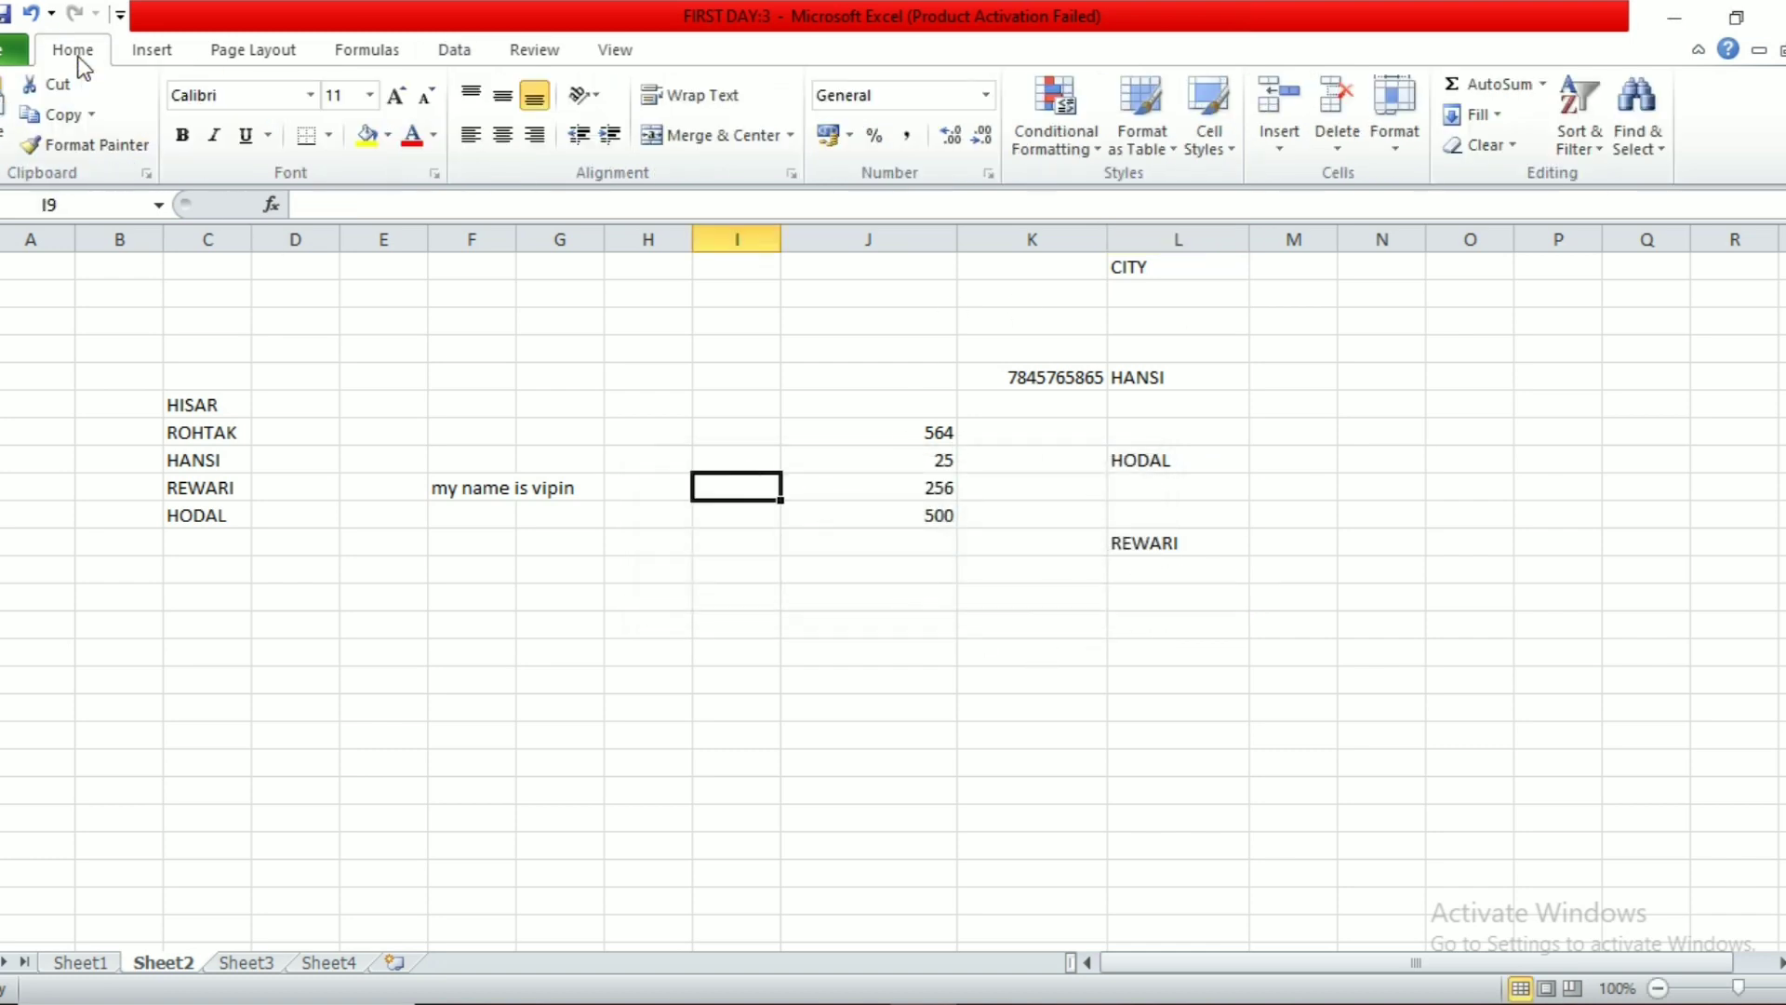
pyautogui.click(1637, 140)
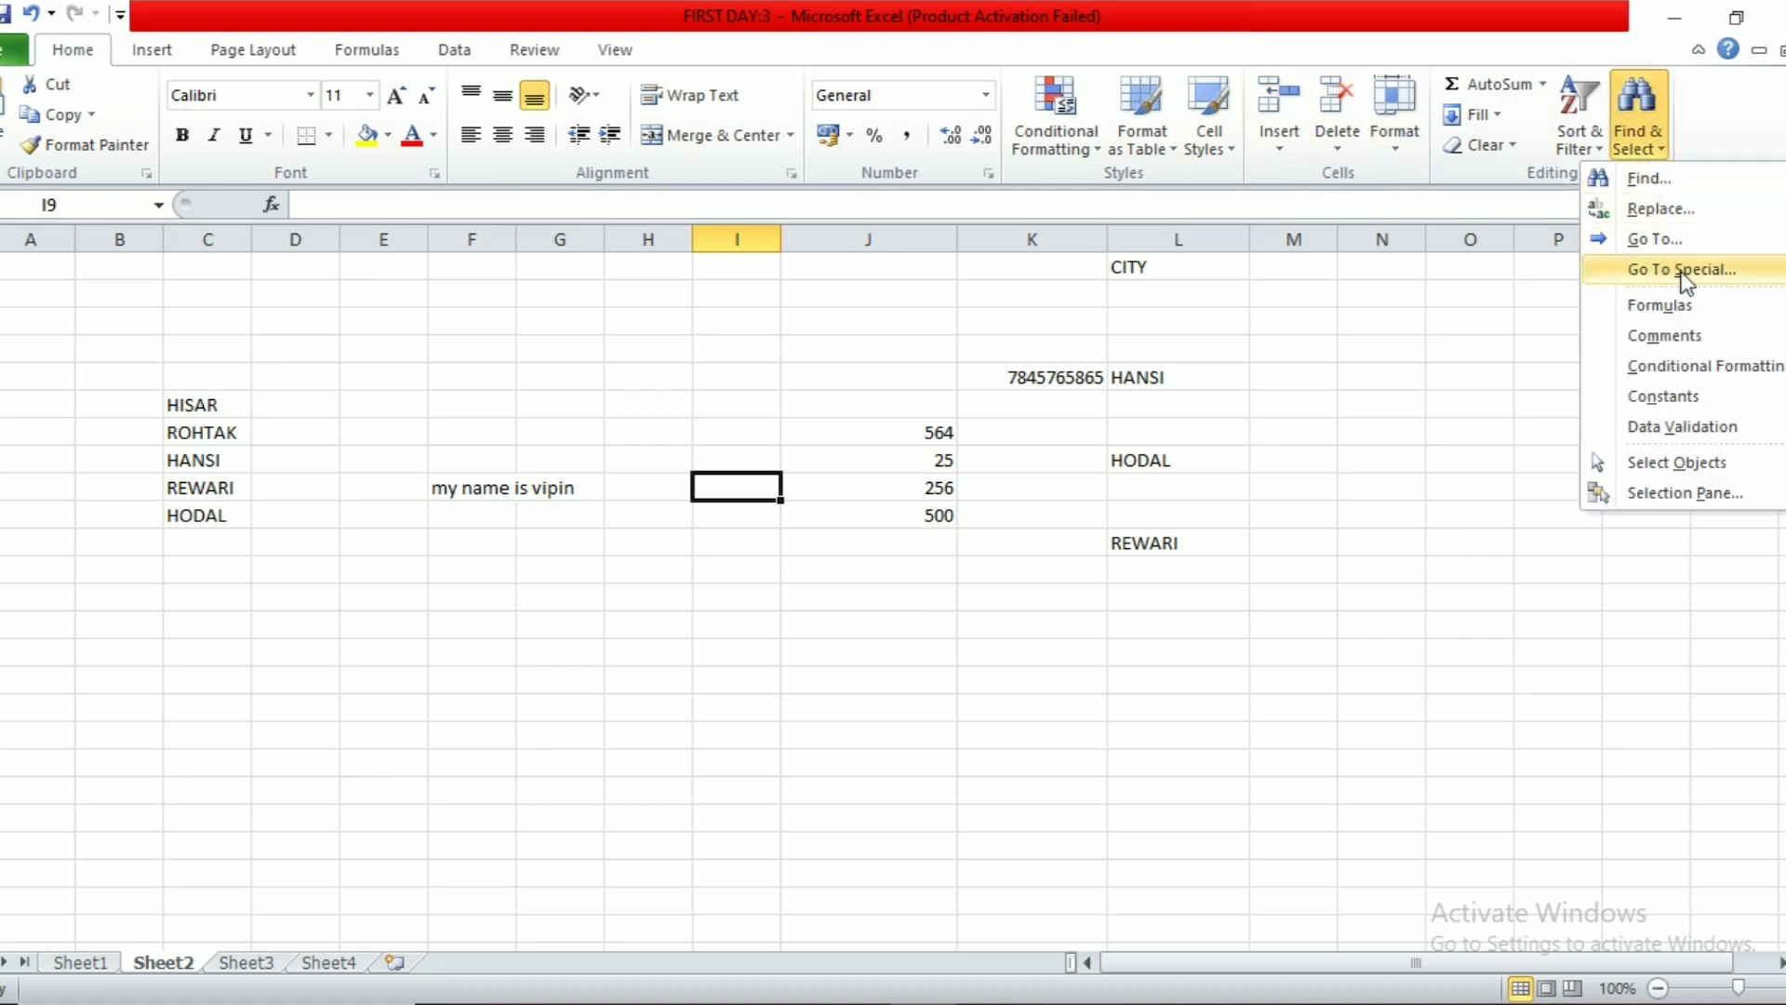
pyautogui.click(1712, 425)
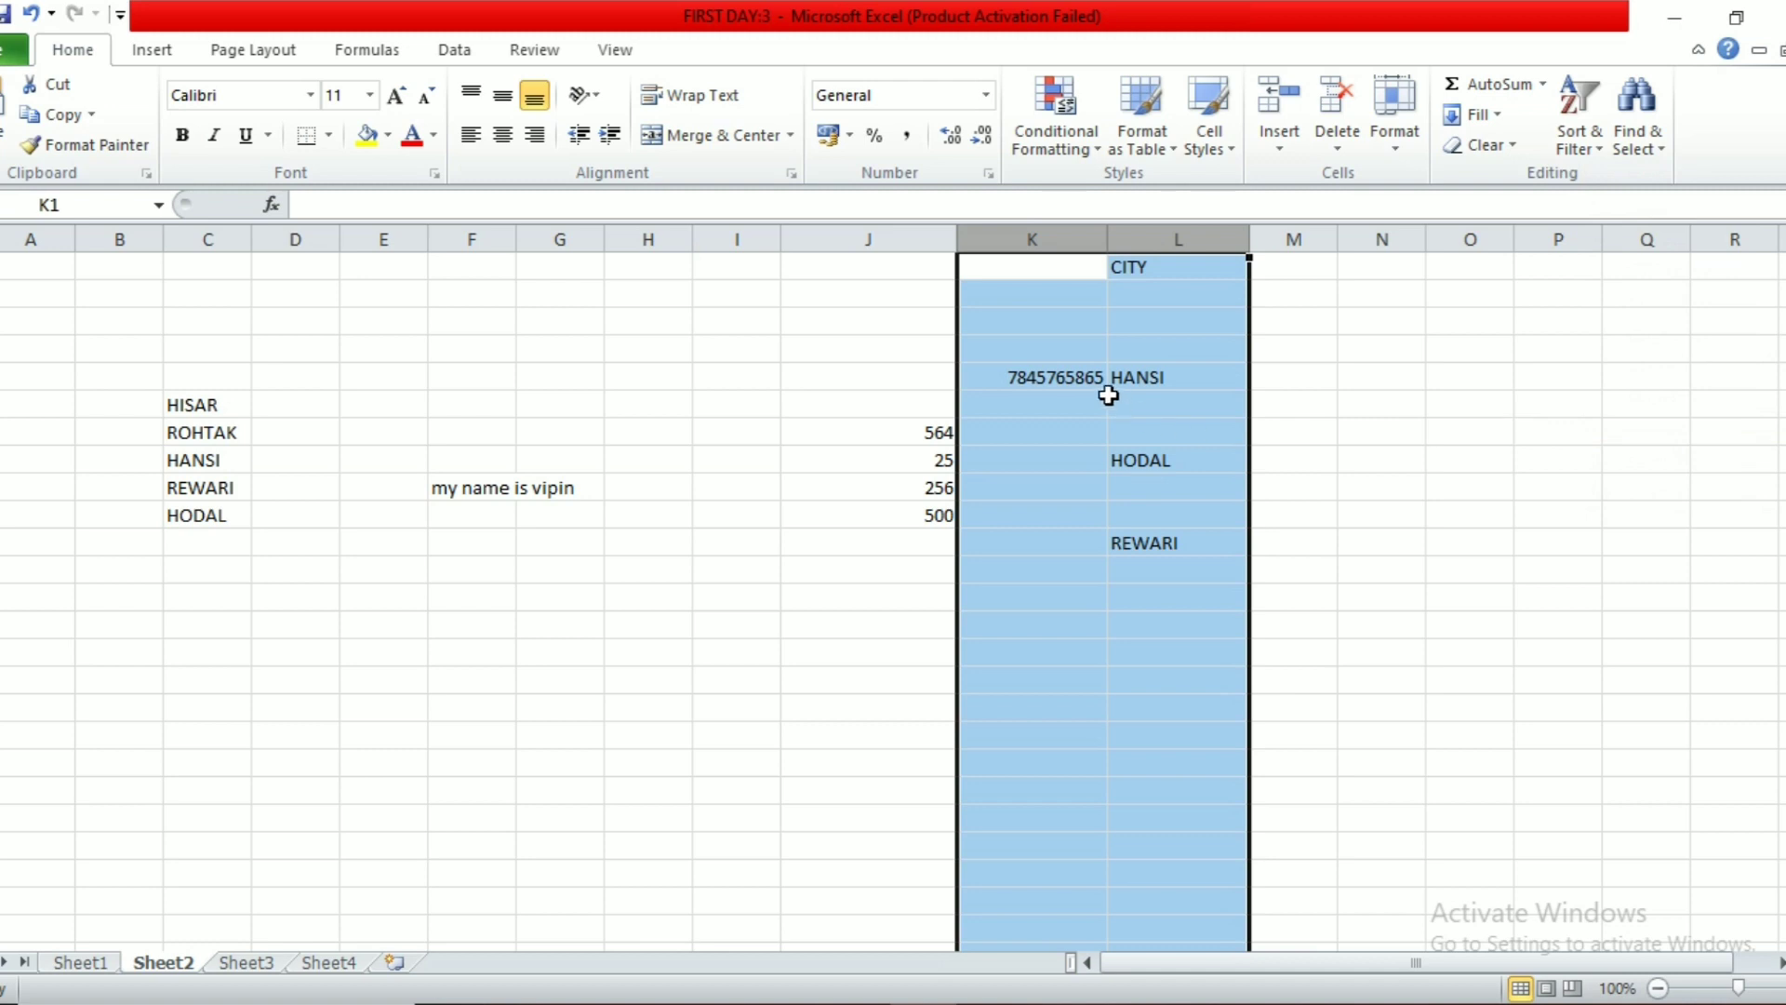
pyautogui.click(1228, 451)
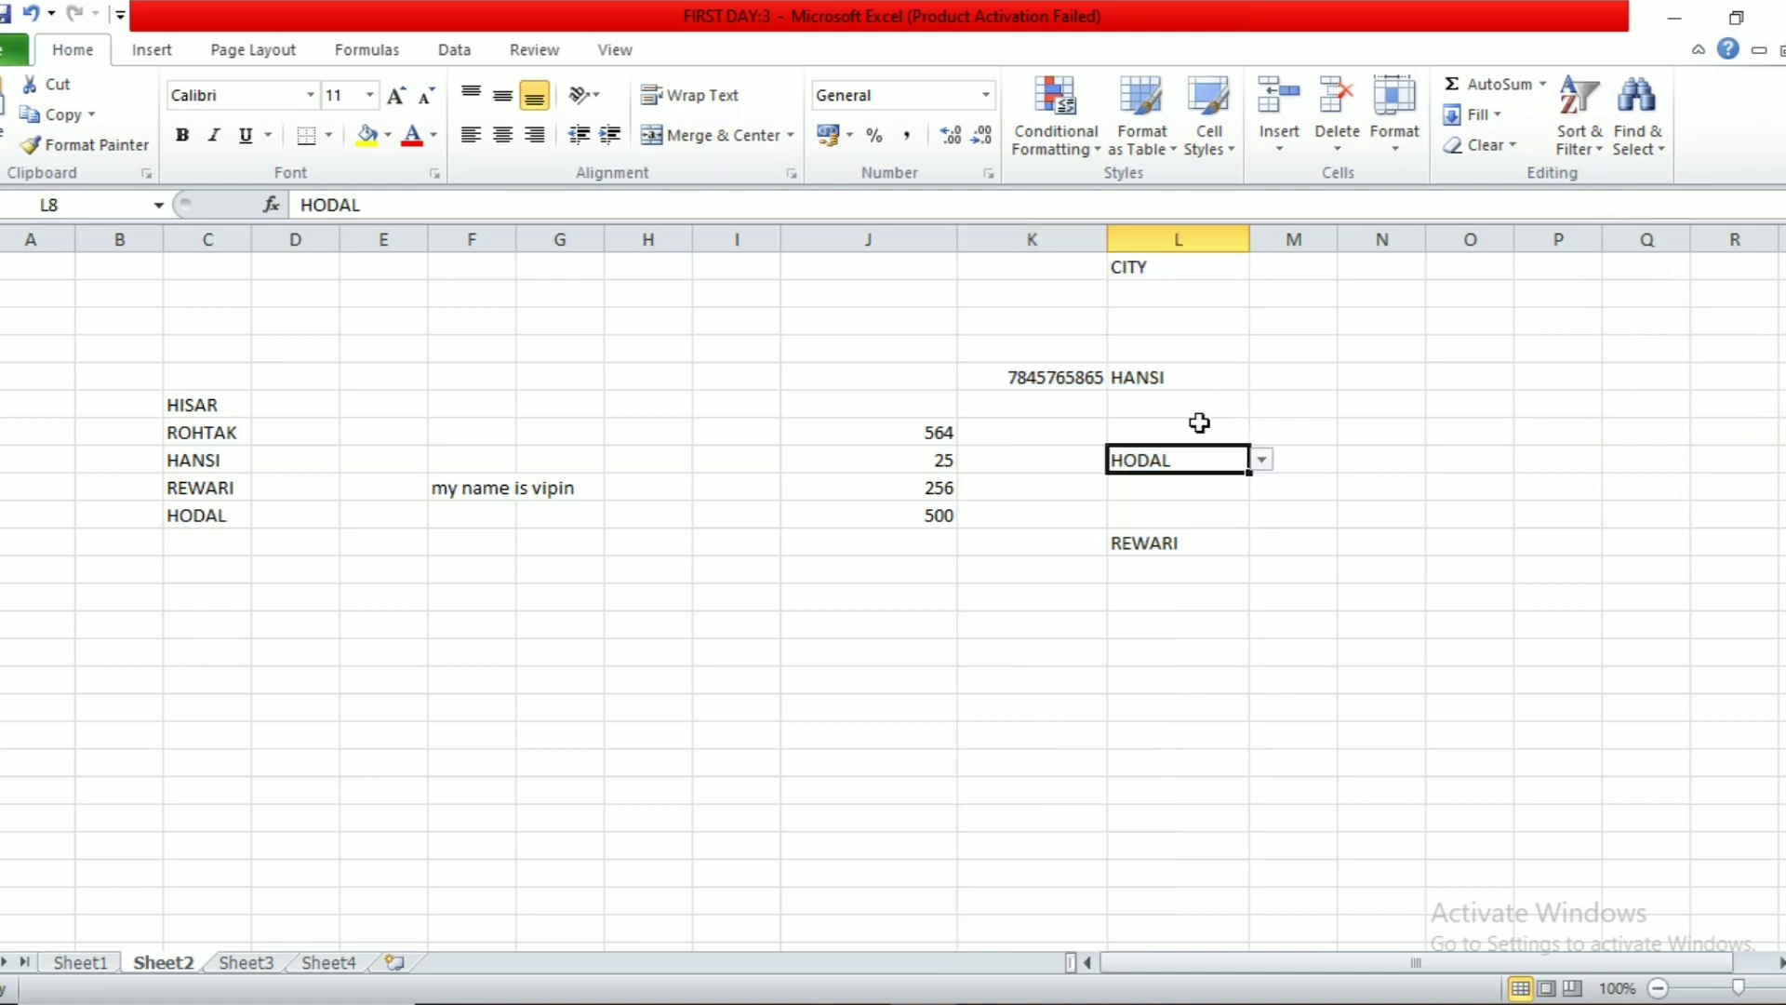
# Step: Circle invalid data, which flags the CITY heading in L1
pyautogui.click(455, 54)
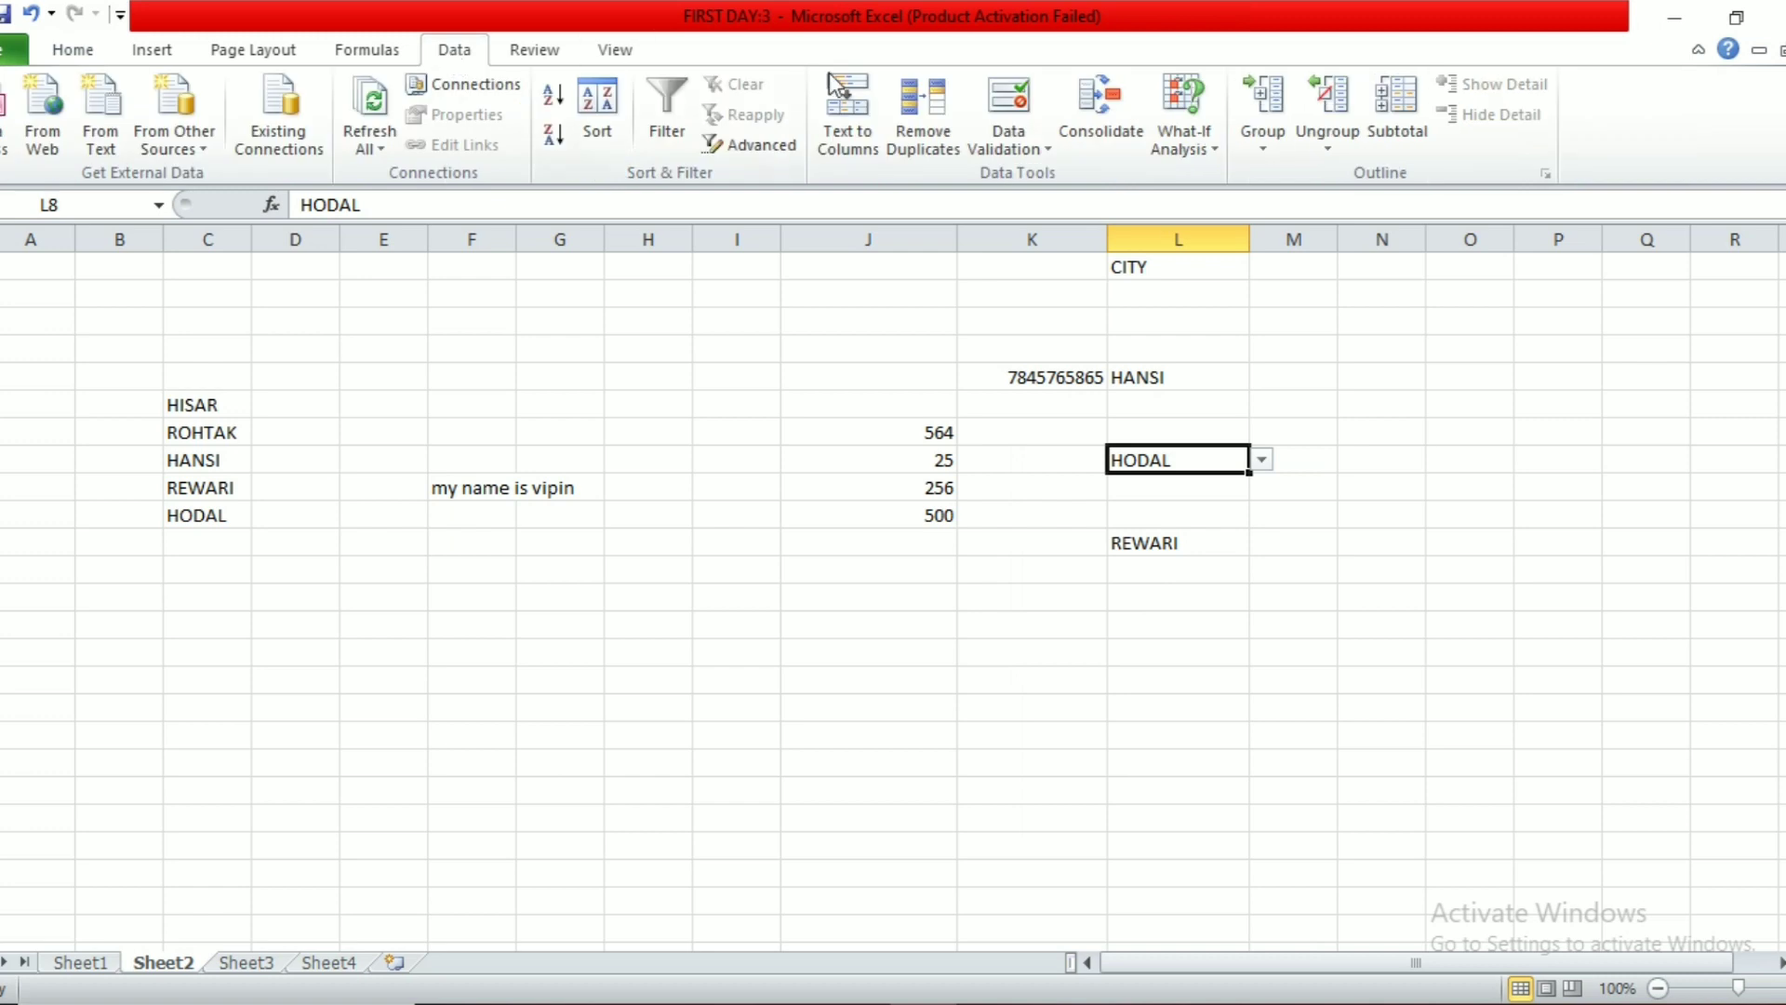
pyautogui.click(1006, 145)
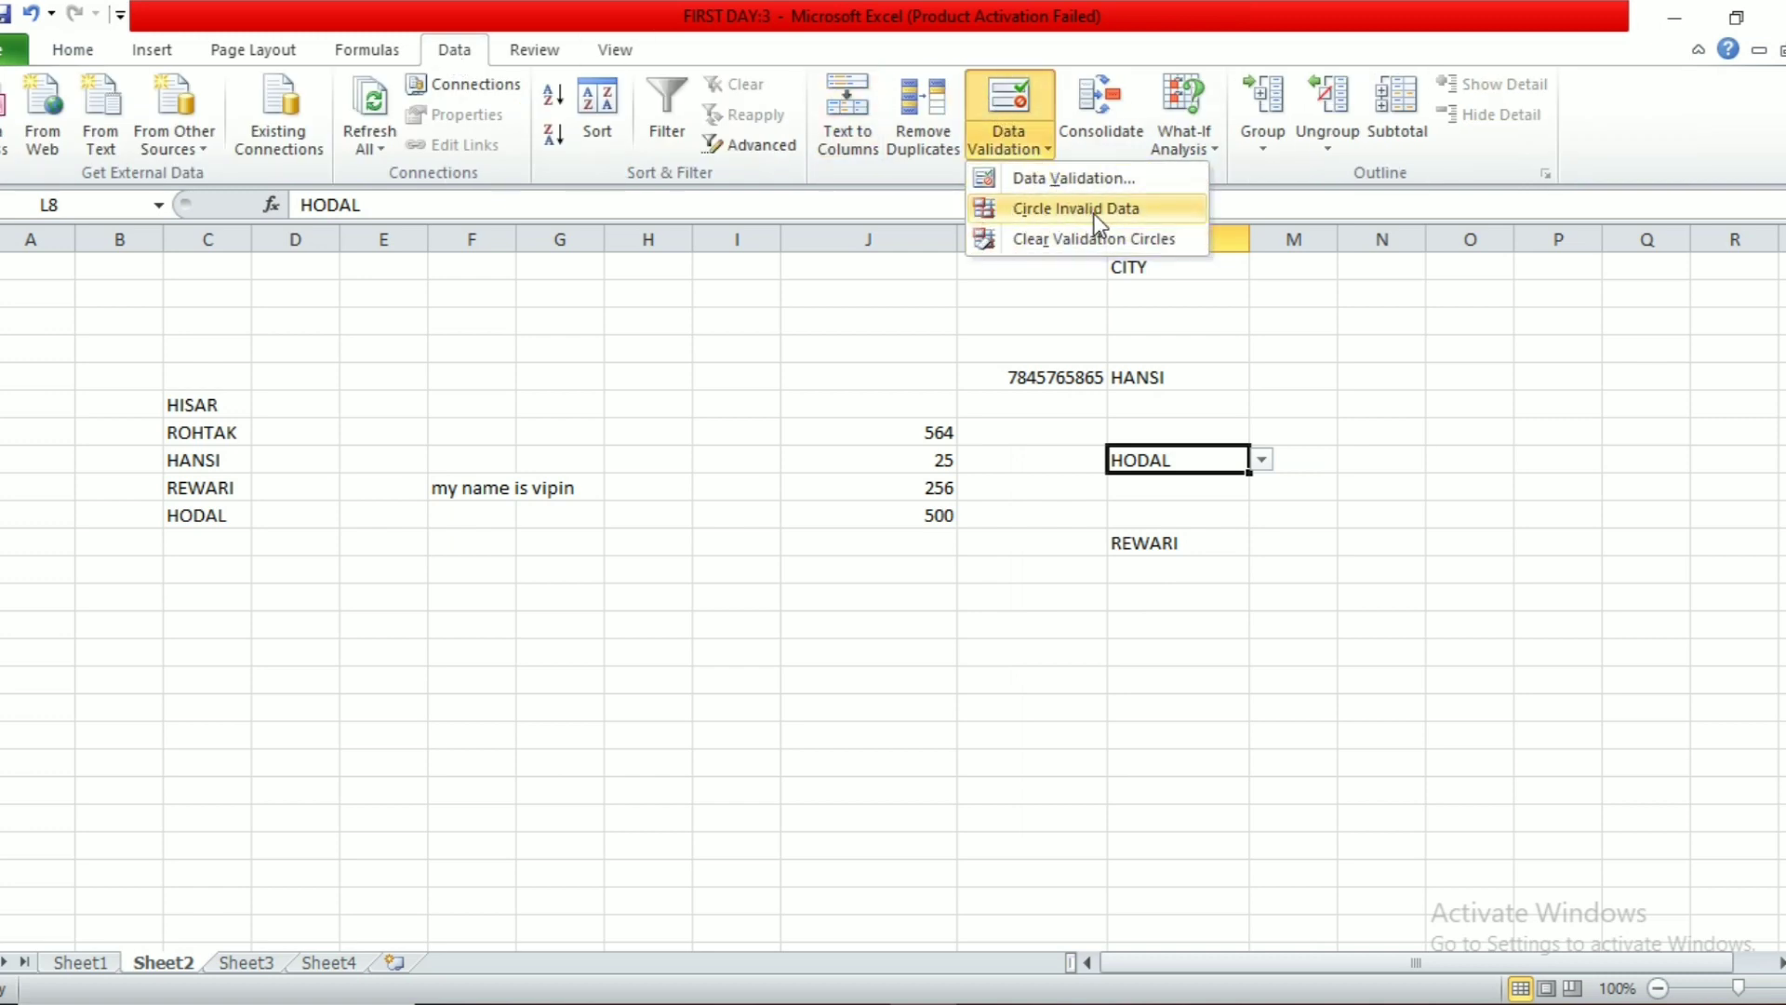
pyautogui.click(1180, 290)
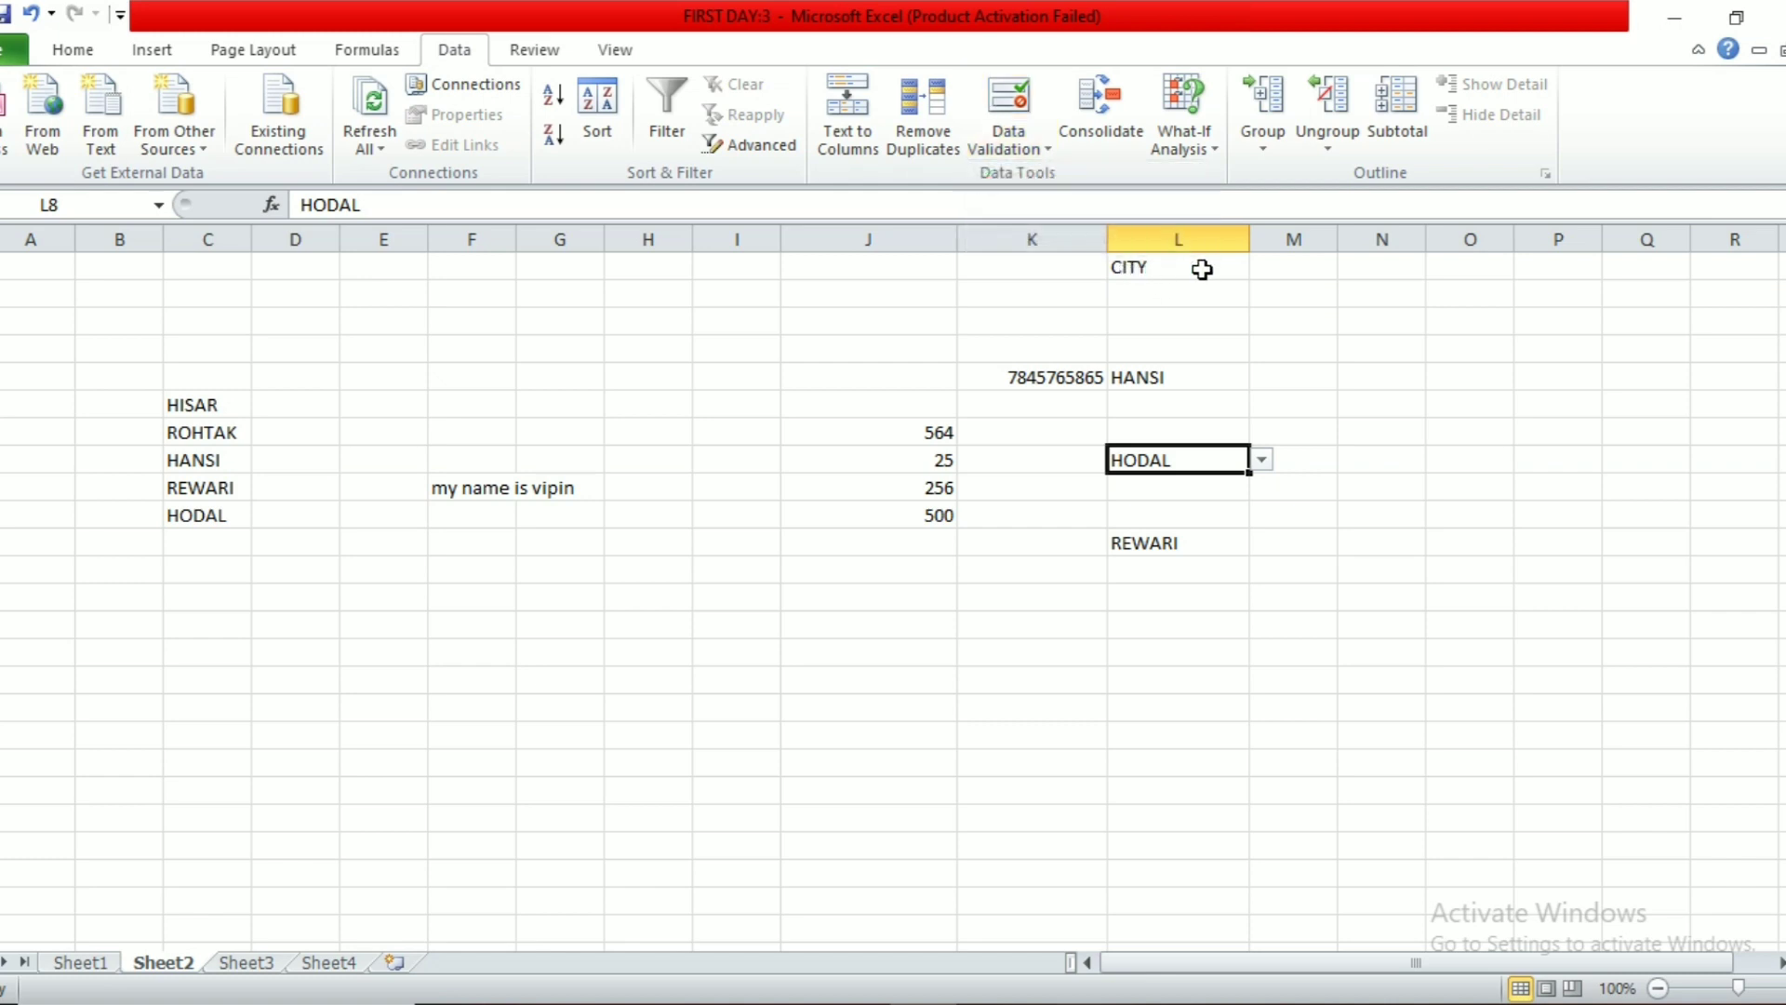
pyautogui.click(1032, 149)
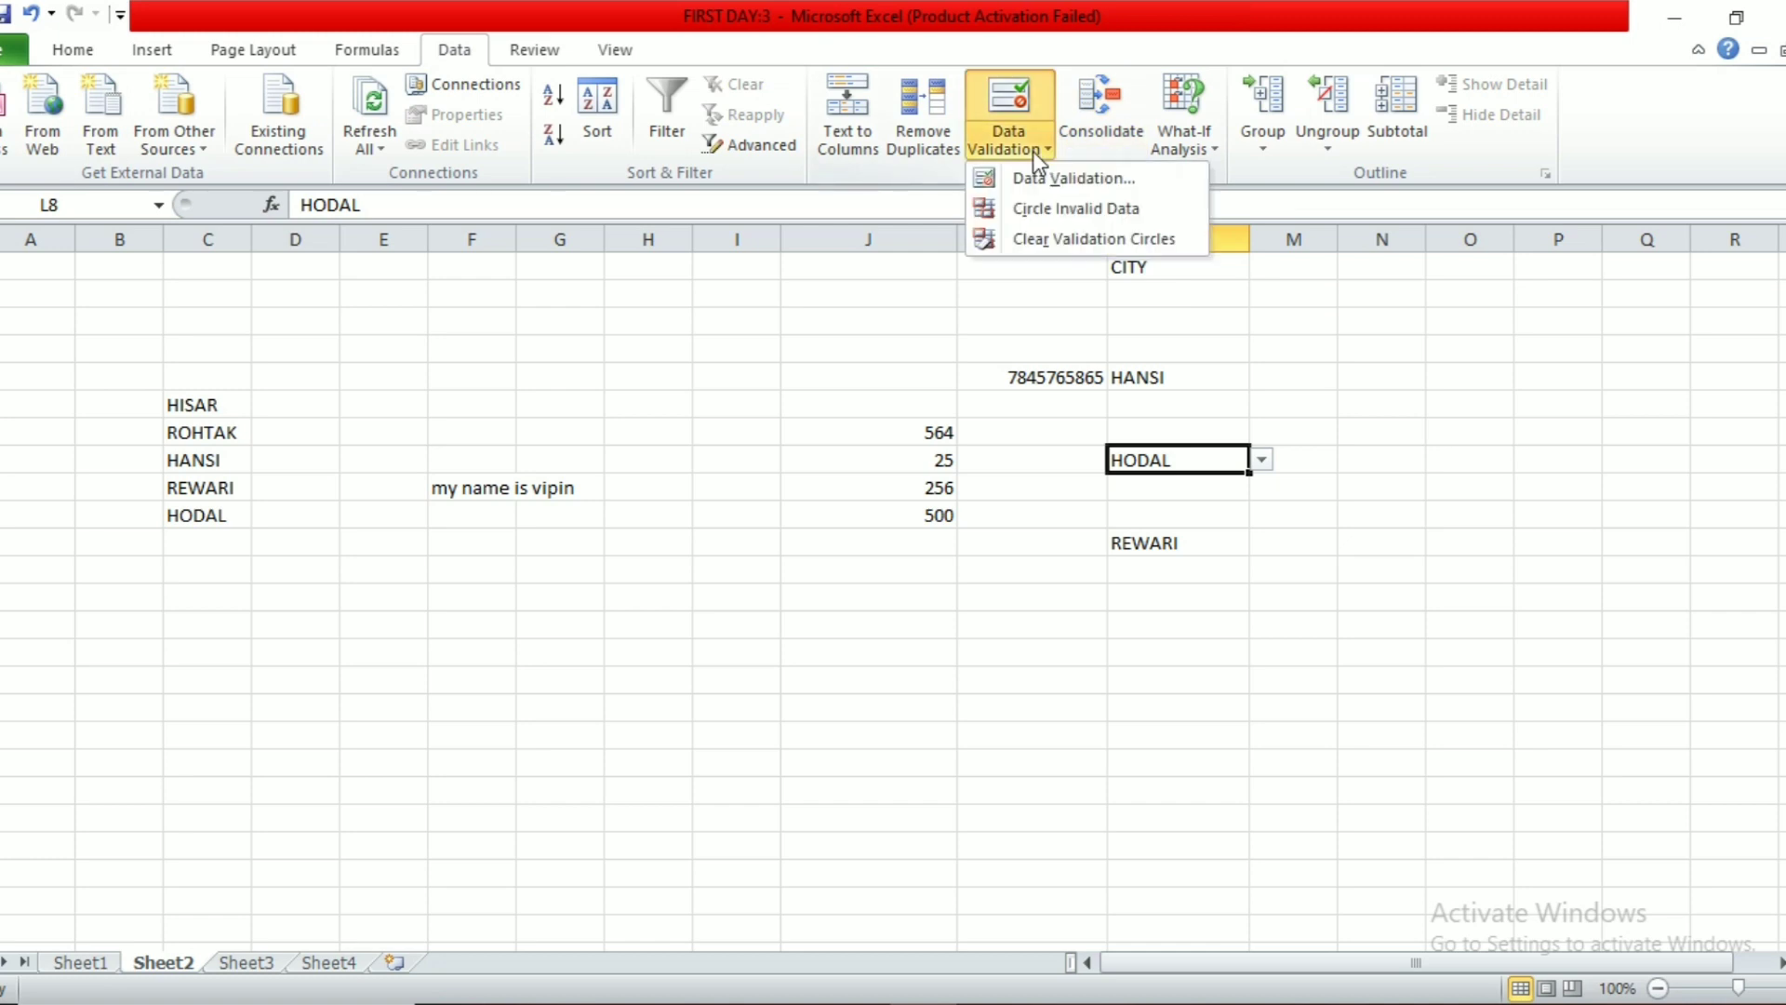
pyautogui.click(1086, 207)
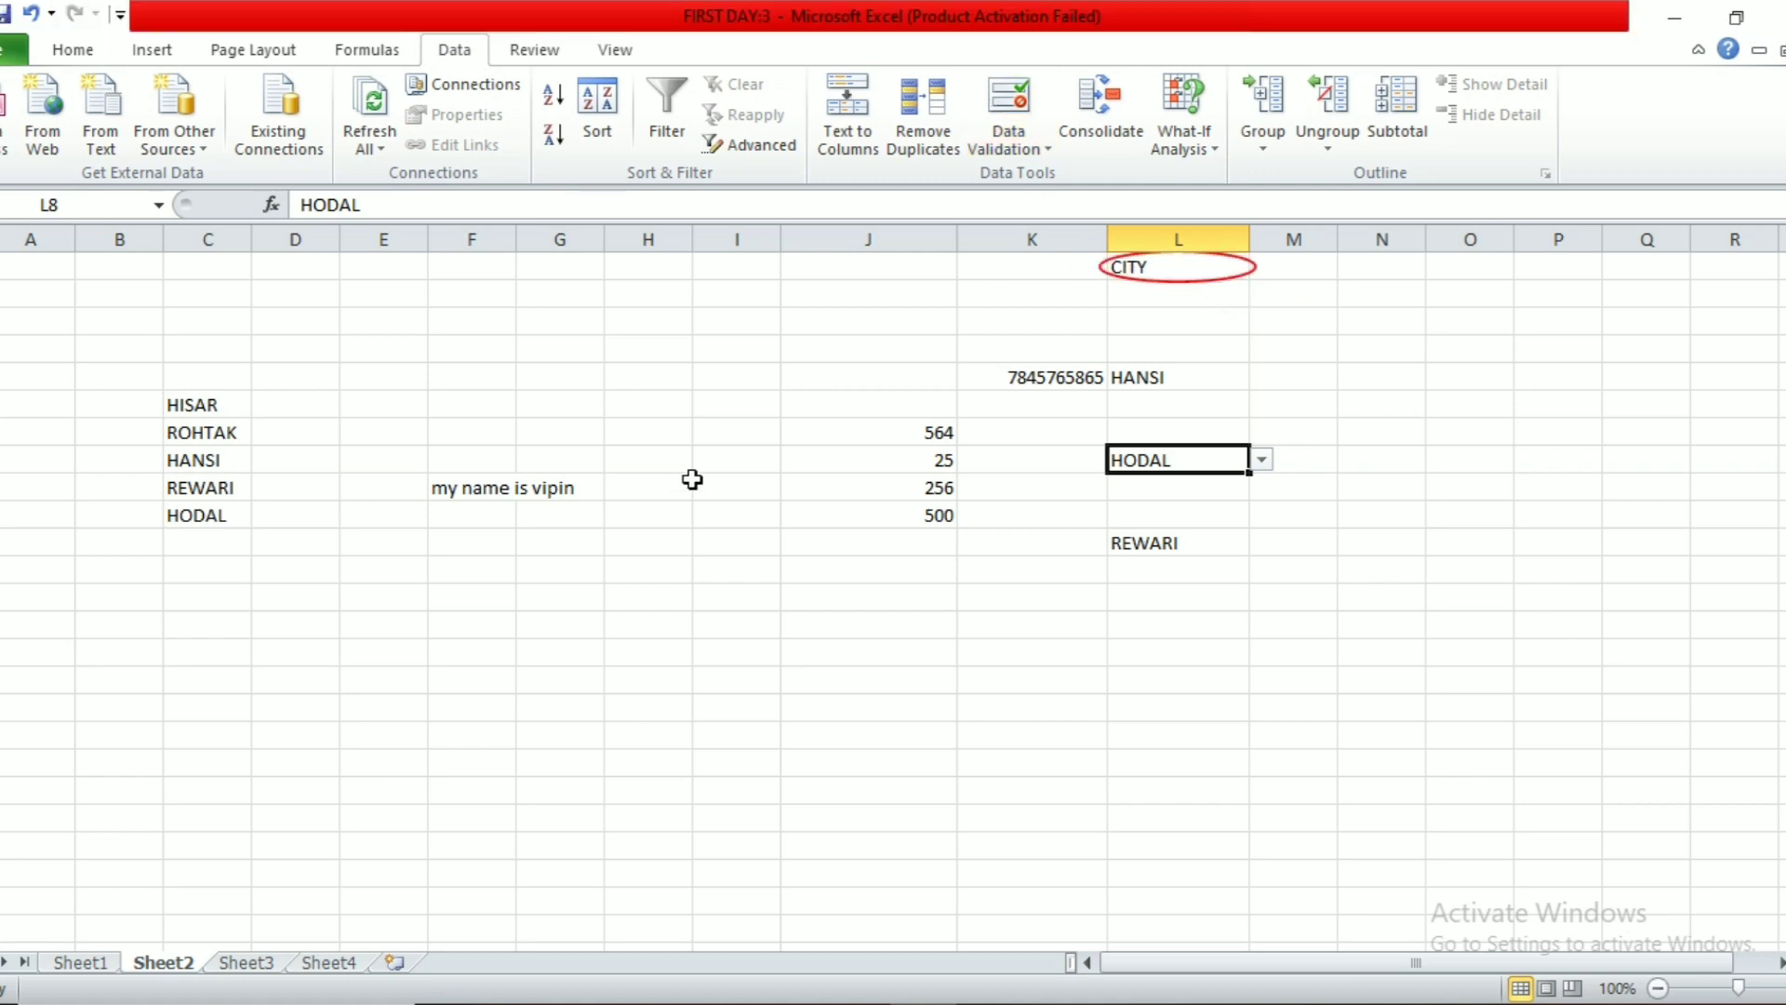
pyautogui.click(972, 152)
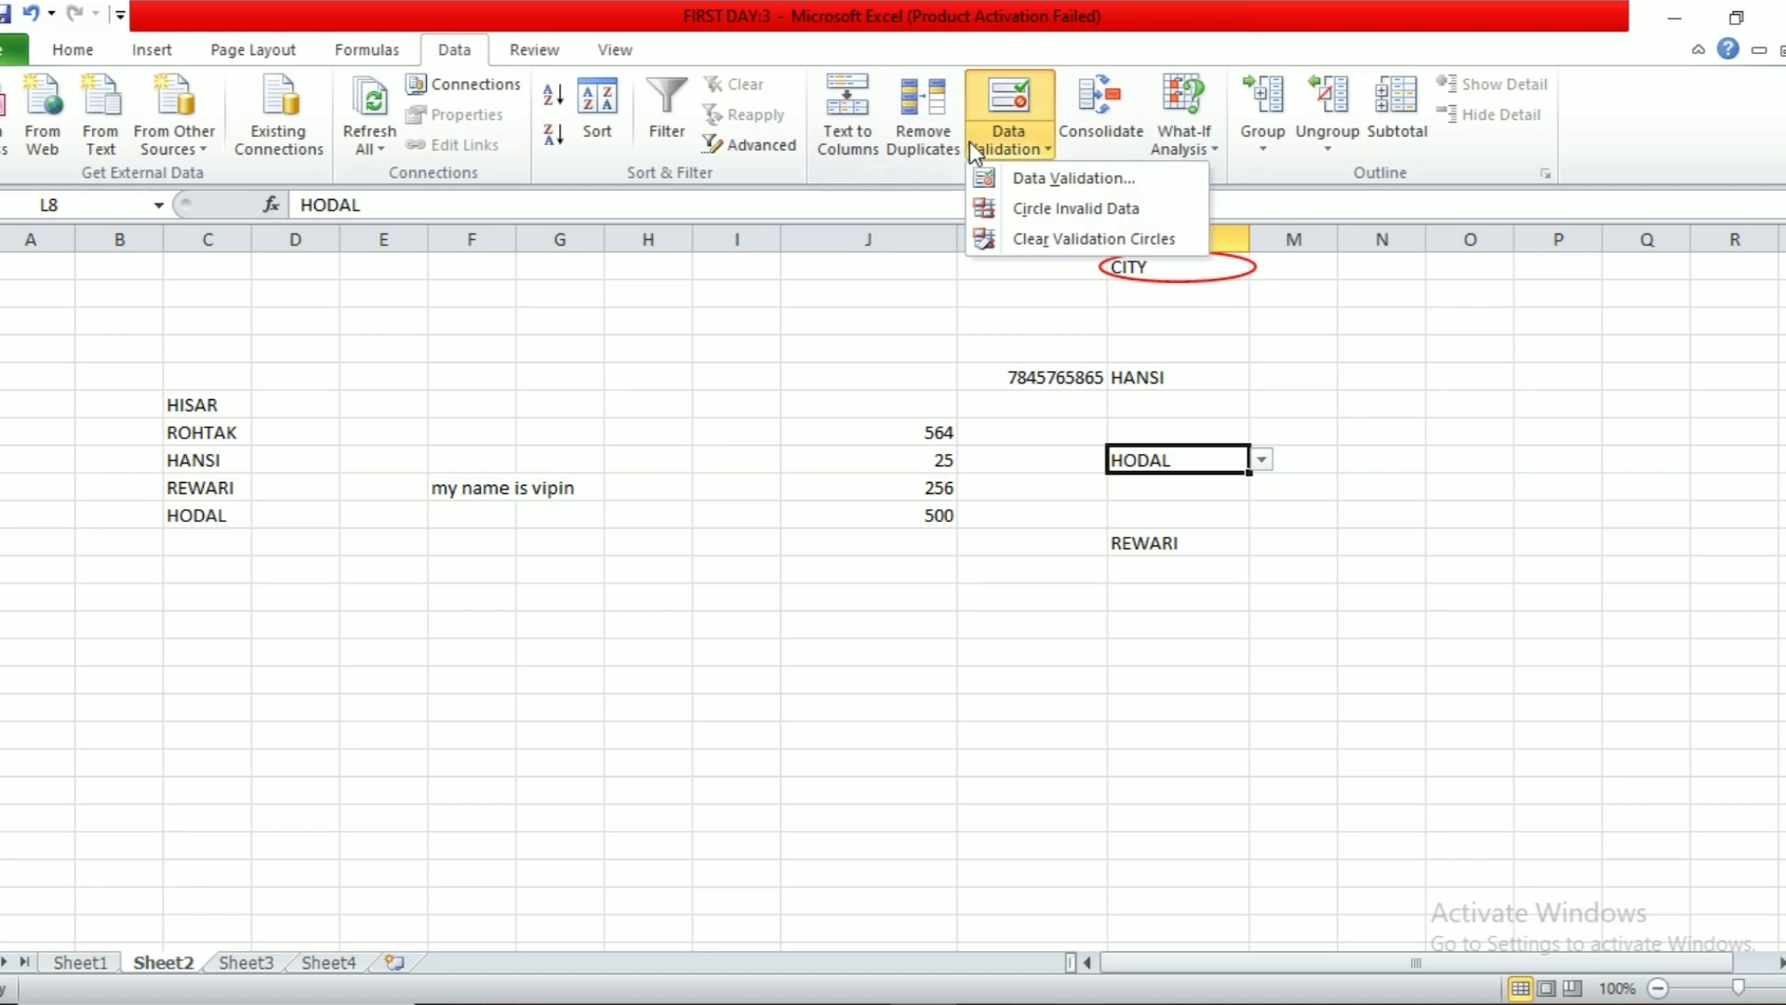
# Step: Clear the validation circle and select all cells carrying data validation
pyautogui.click(1001, 240)
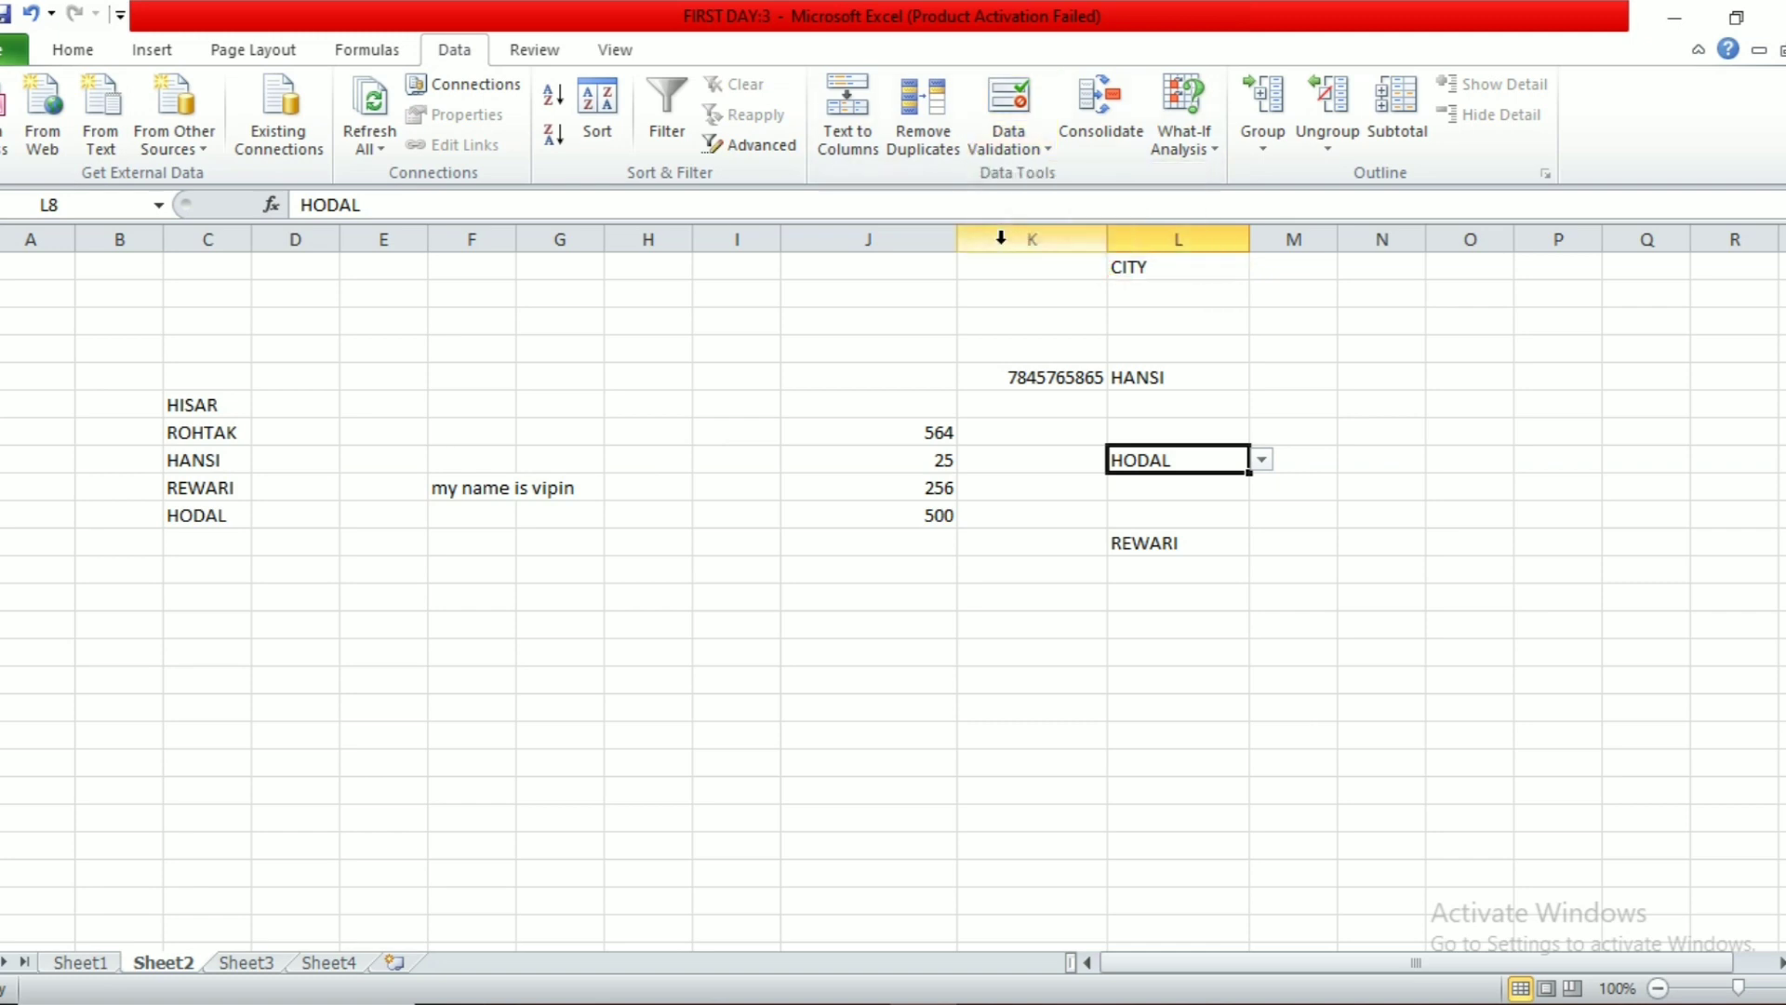
pyautogui.click(72, 52)
pyautogui.click(1637, 138)
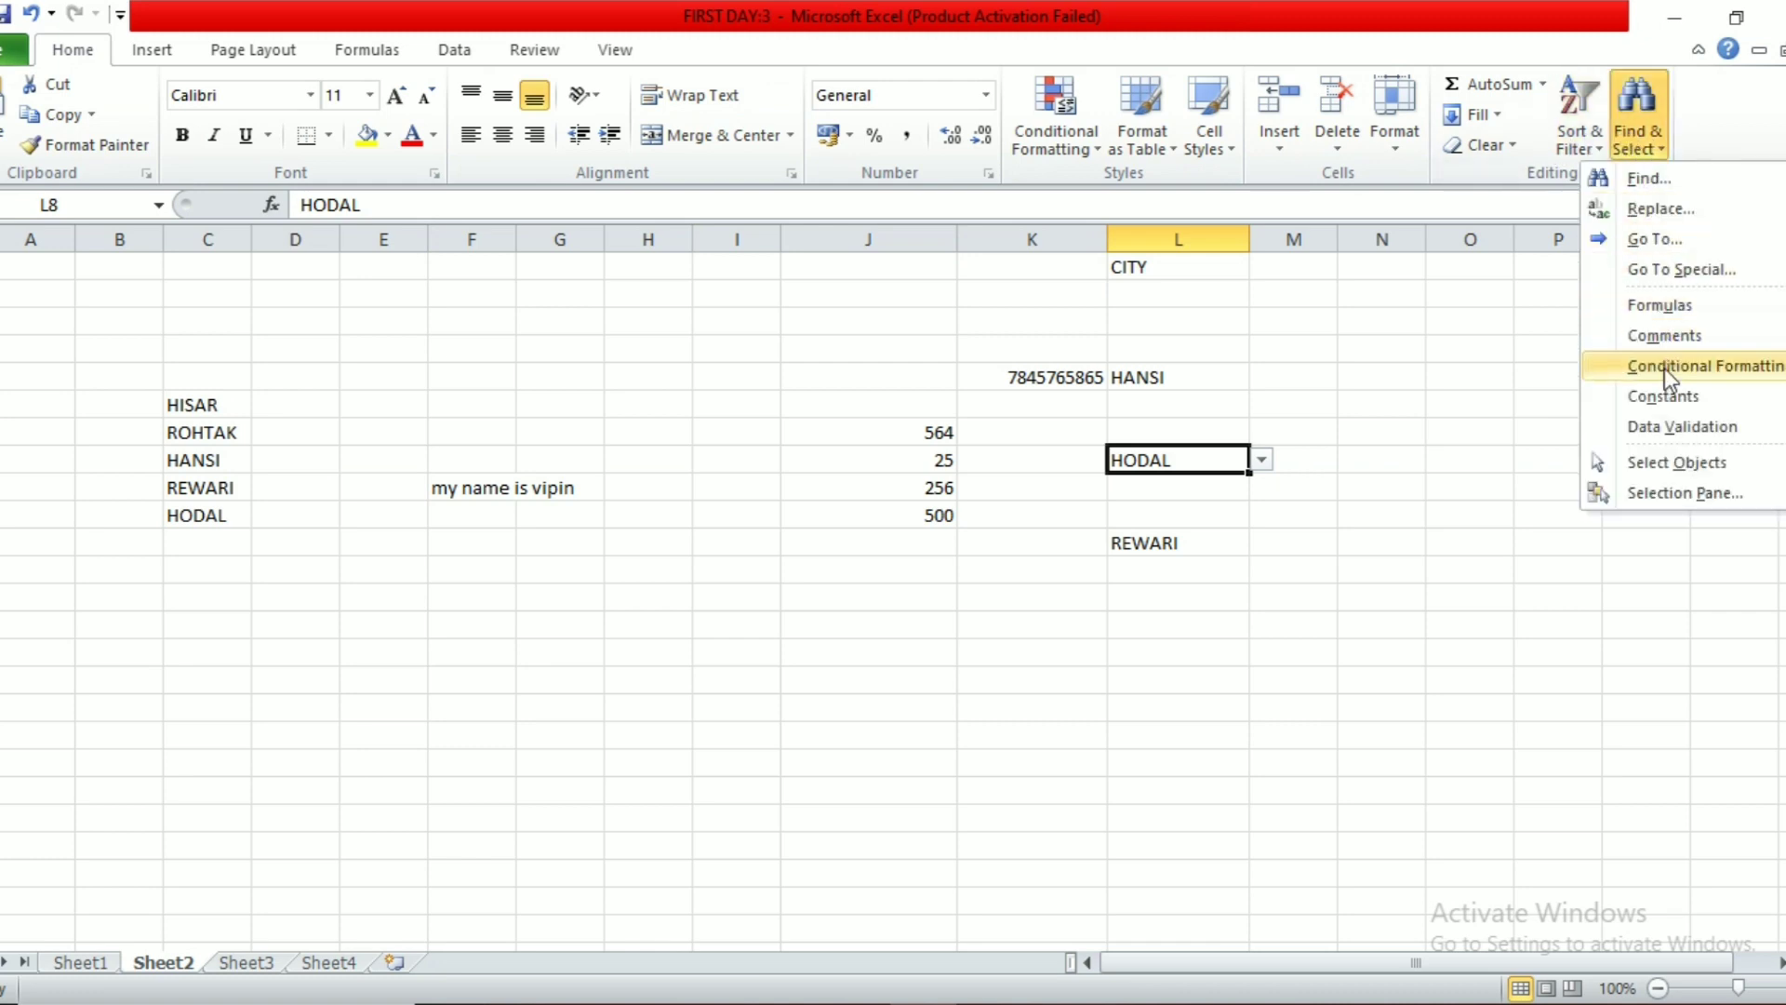
pyautogui.click(1664, 425)
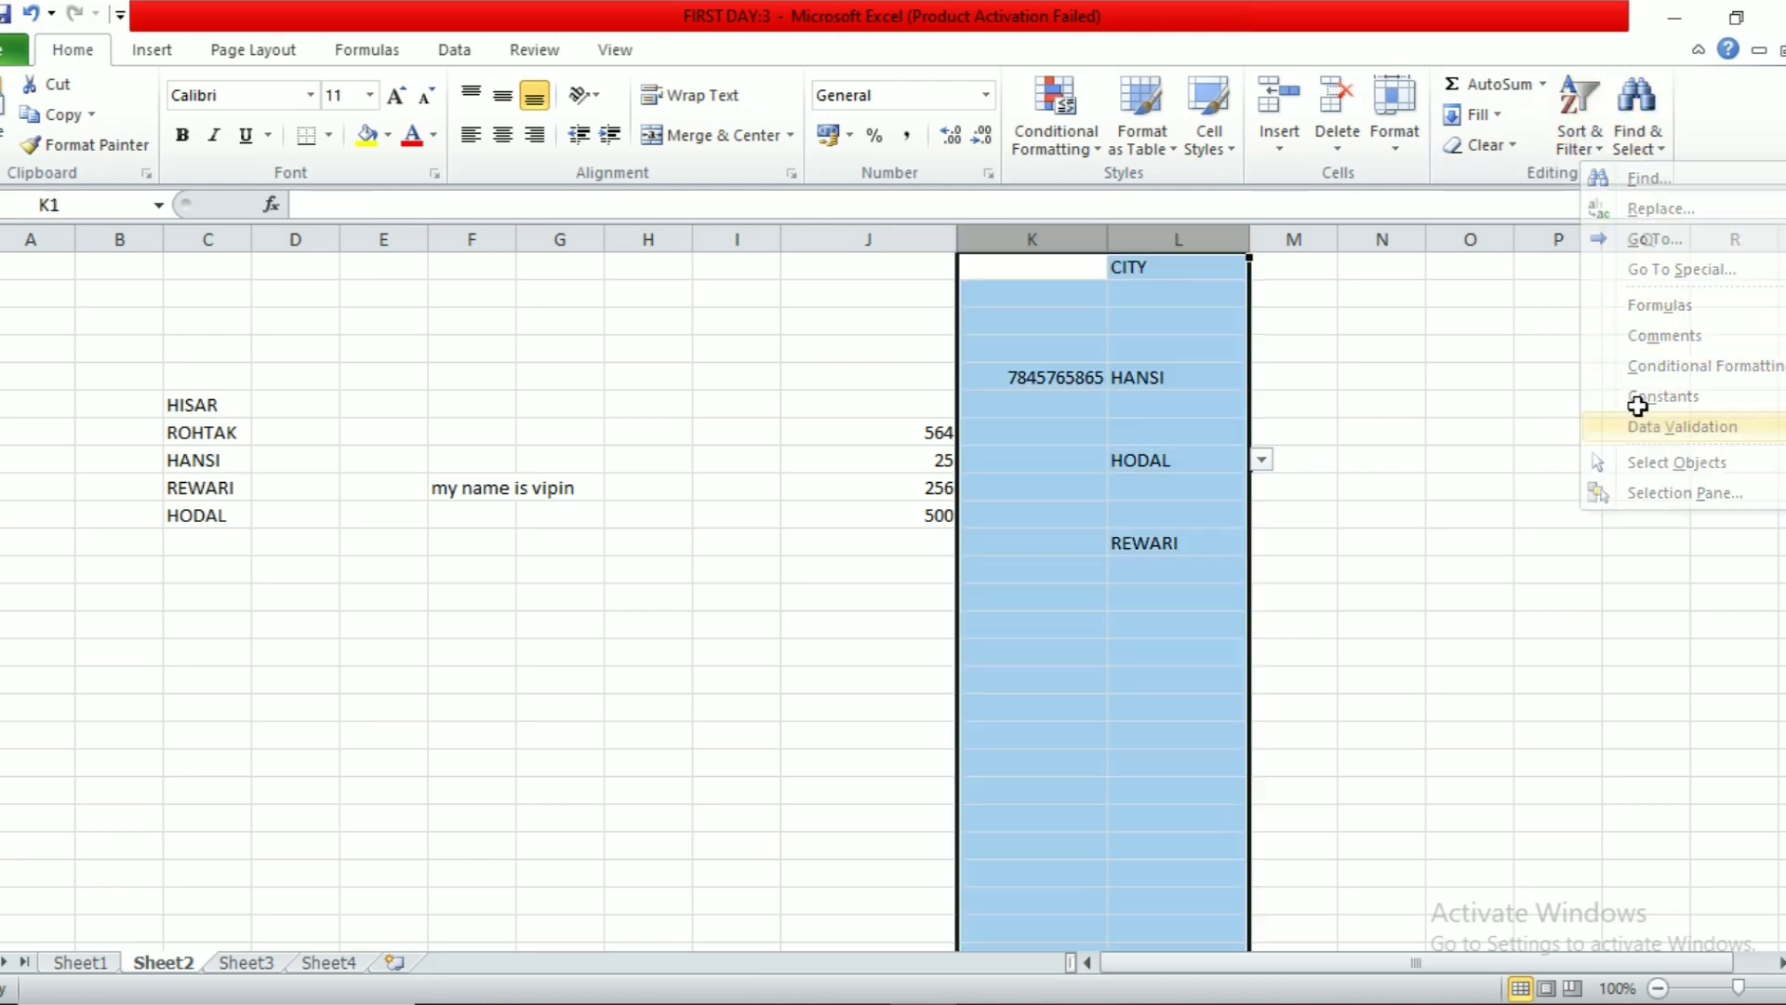
# Step: Erase the validation rules on columns K and L, leaving Any value
pyautogui.click(452, 52)
pyautogui.click(1016, 147)
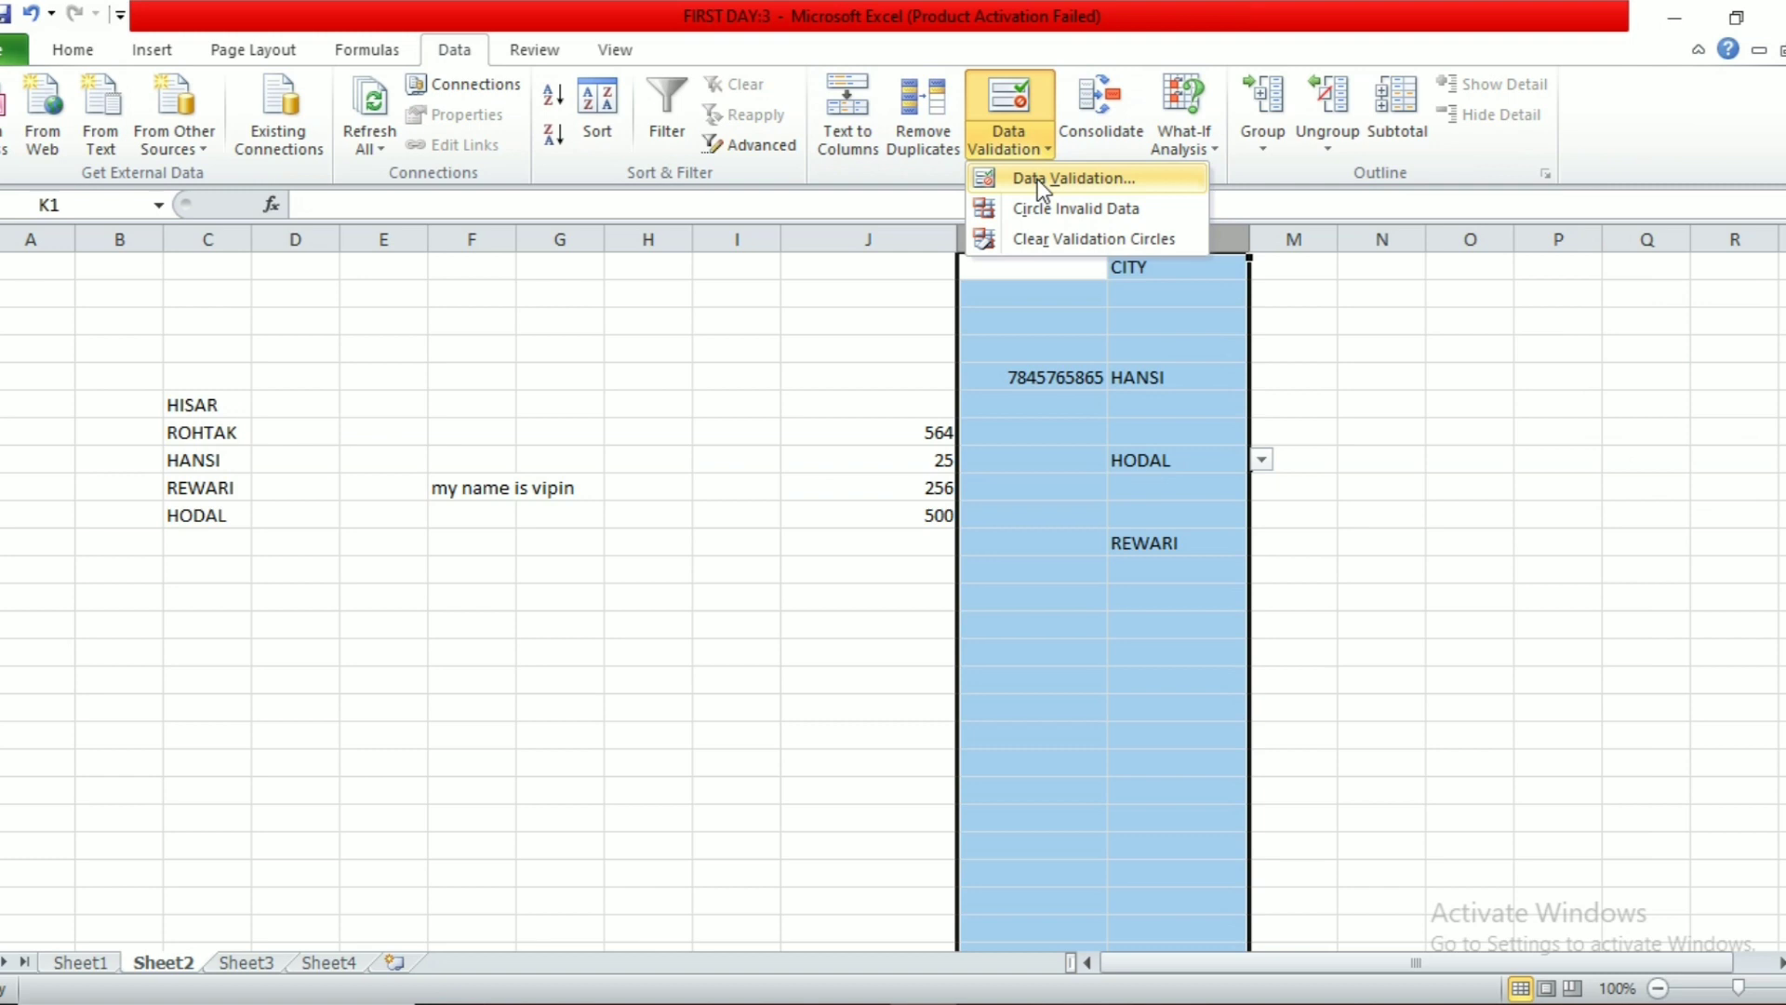
pyautogui.click(1037, 179)
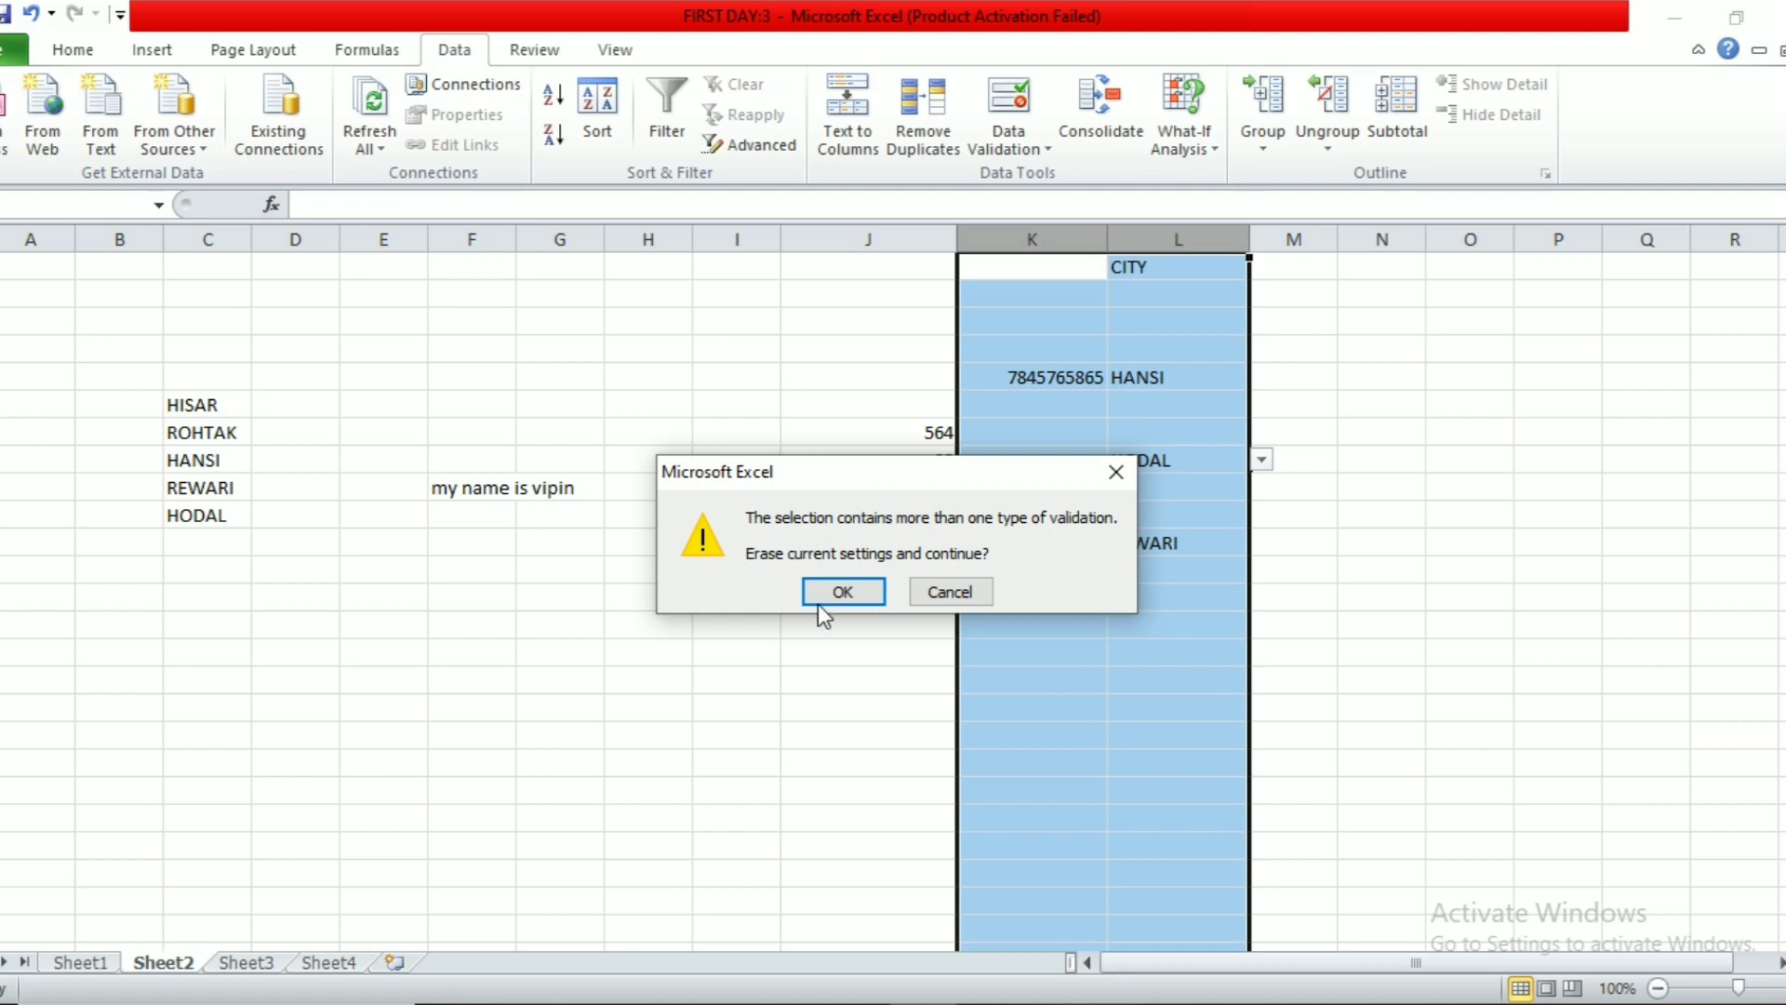
pyautogui.click(843, 593)
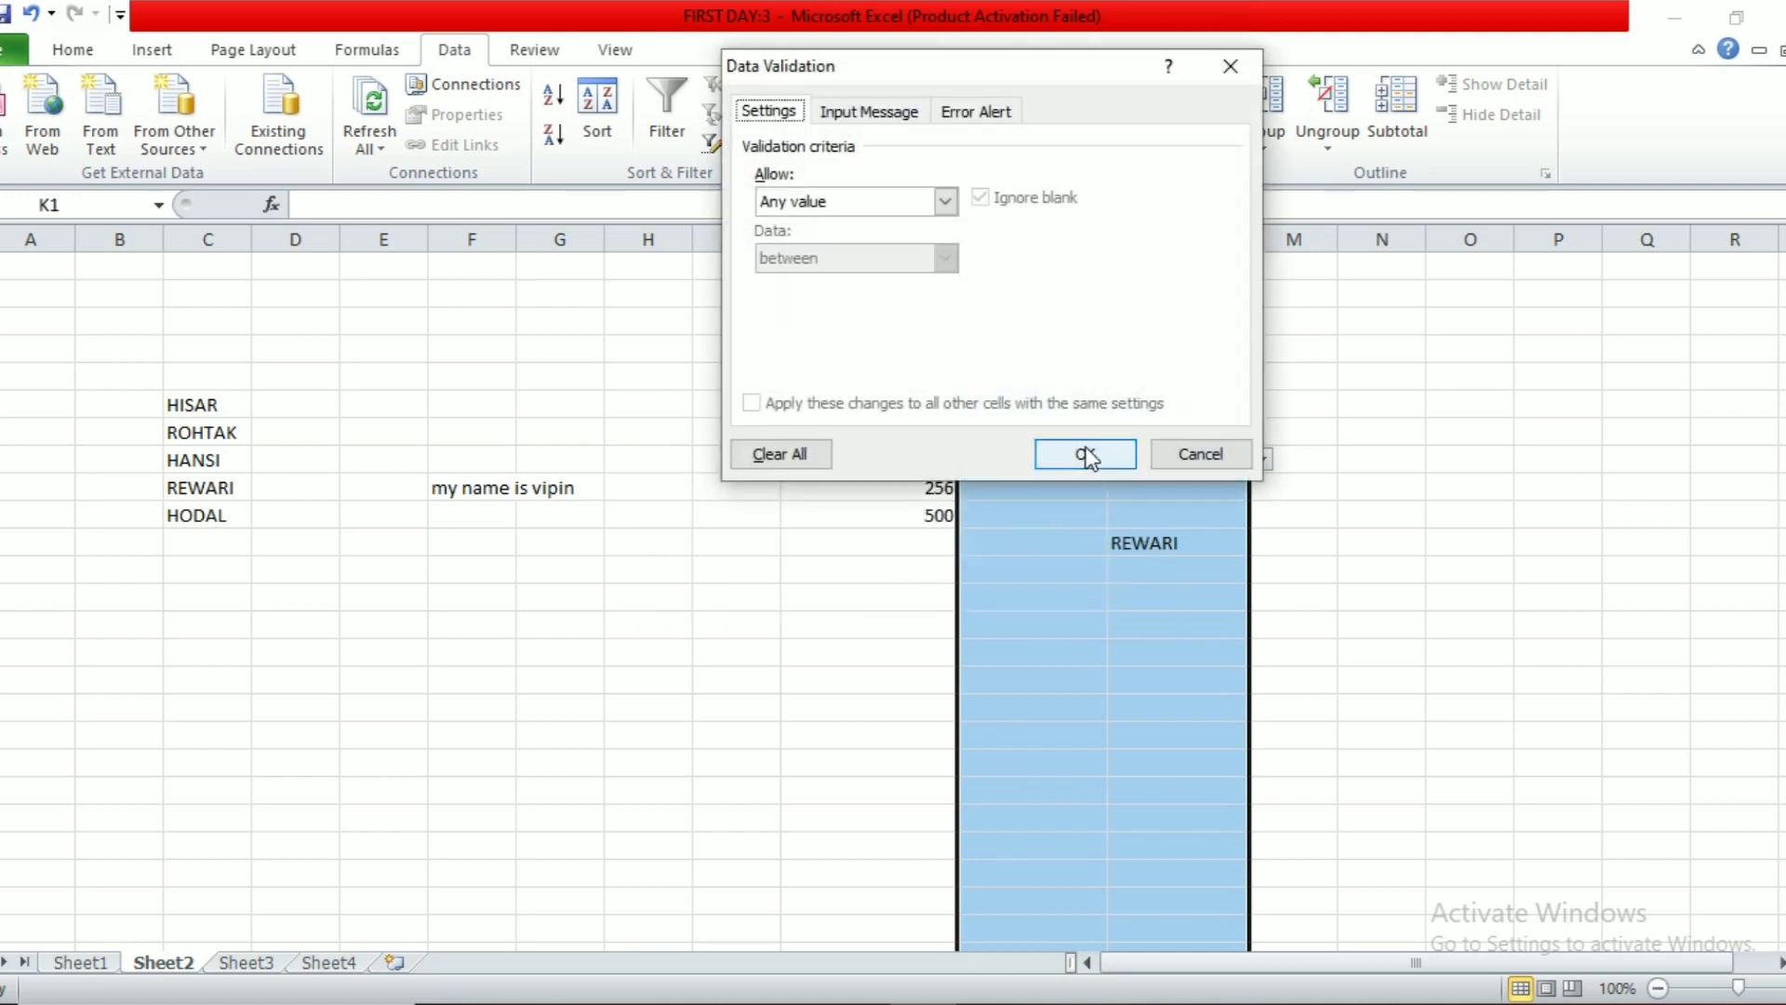
pyautogui.click(1086, 455)
pyautogui.click(1074, 565)
pyautogui.click(1152, 434)
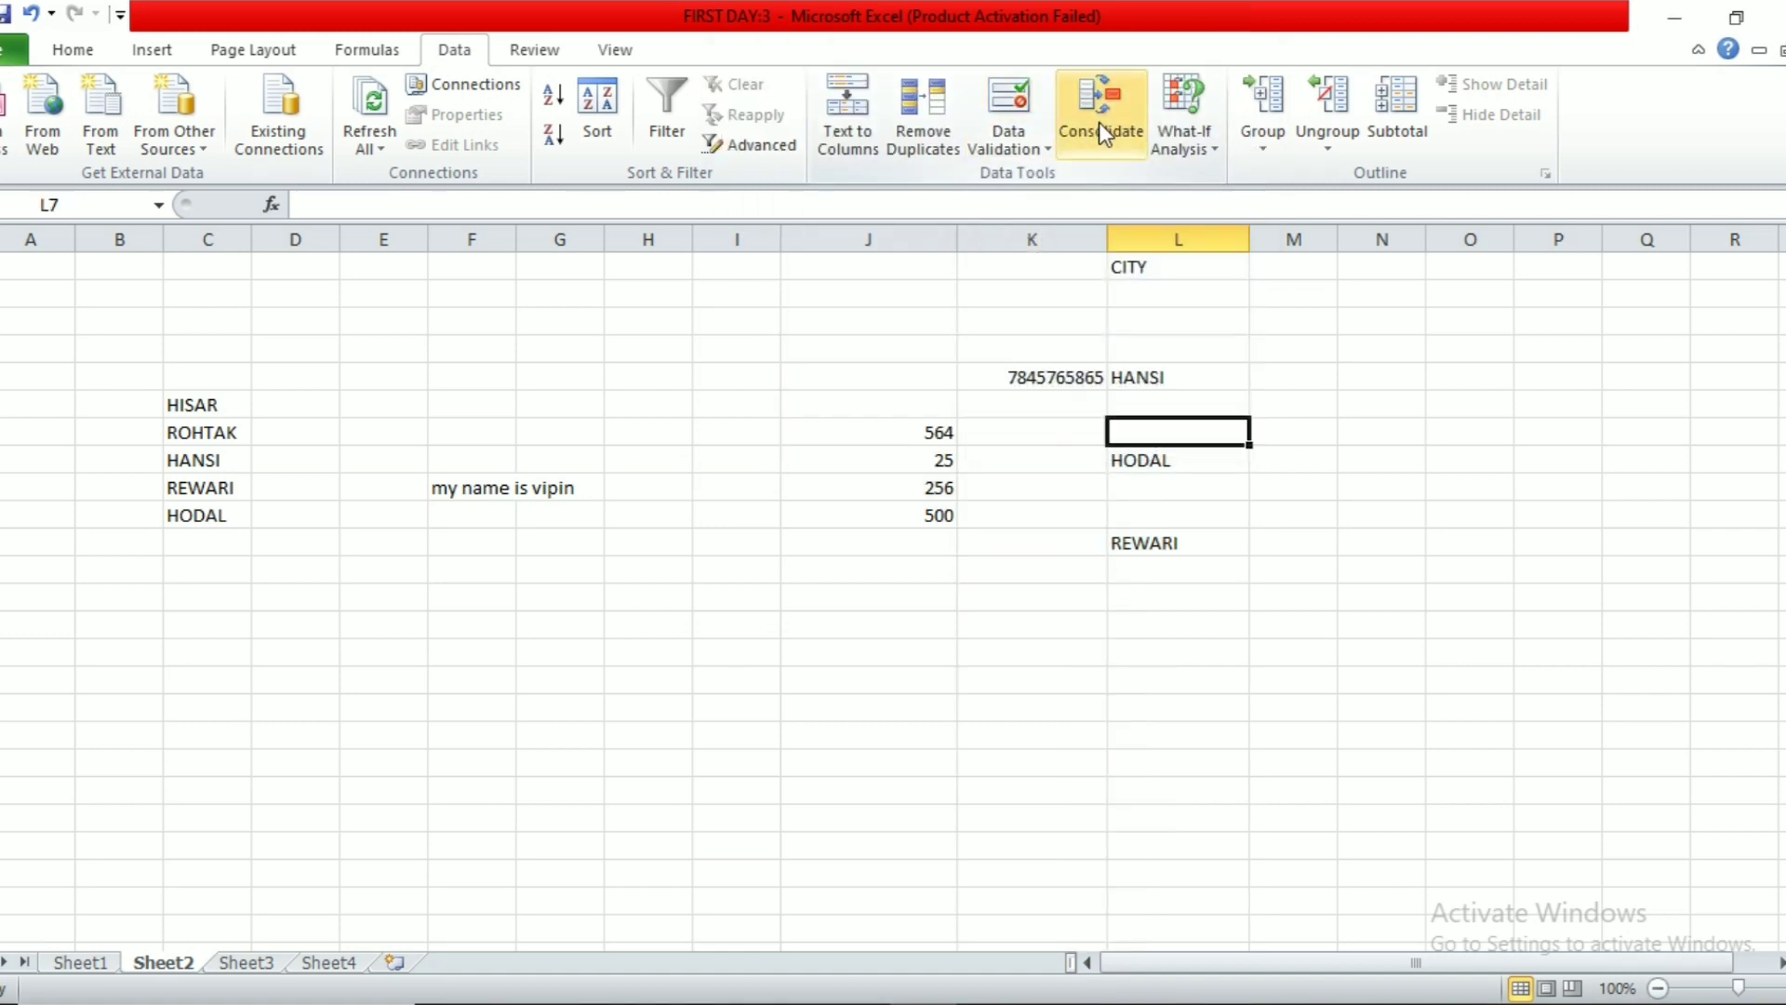
# Step: Choose cell M13 on Sheet3 as the consolidation output
pyautogui.click(865, 755)
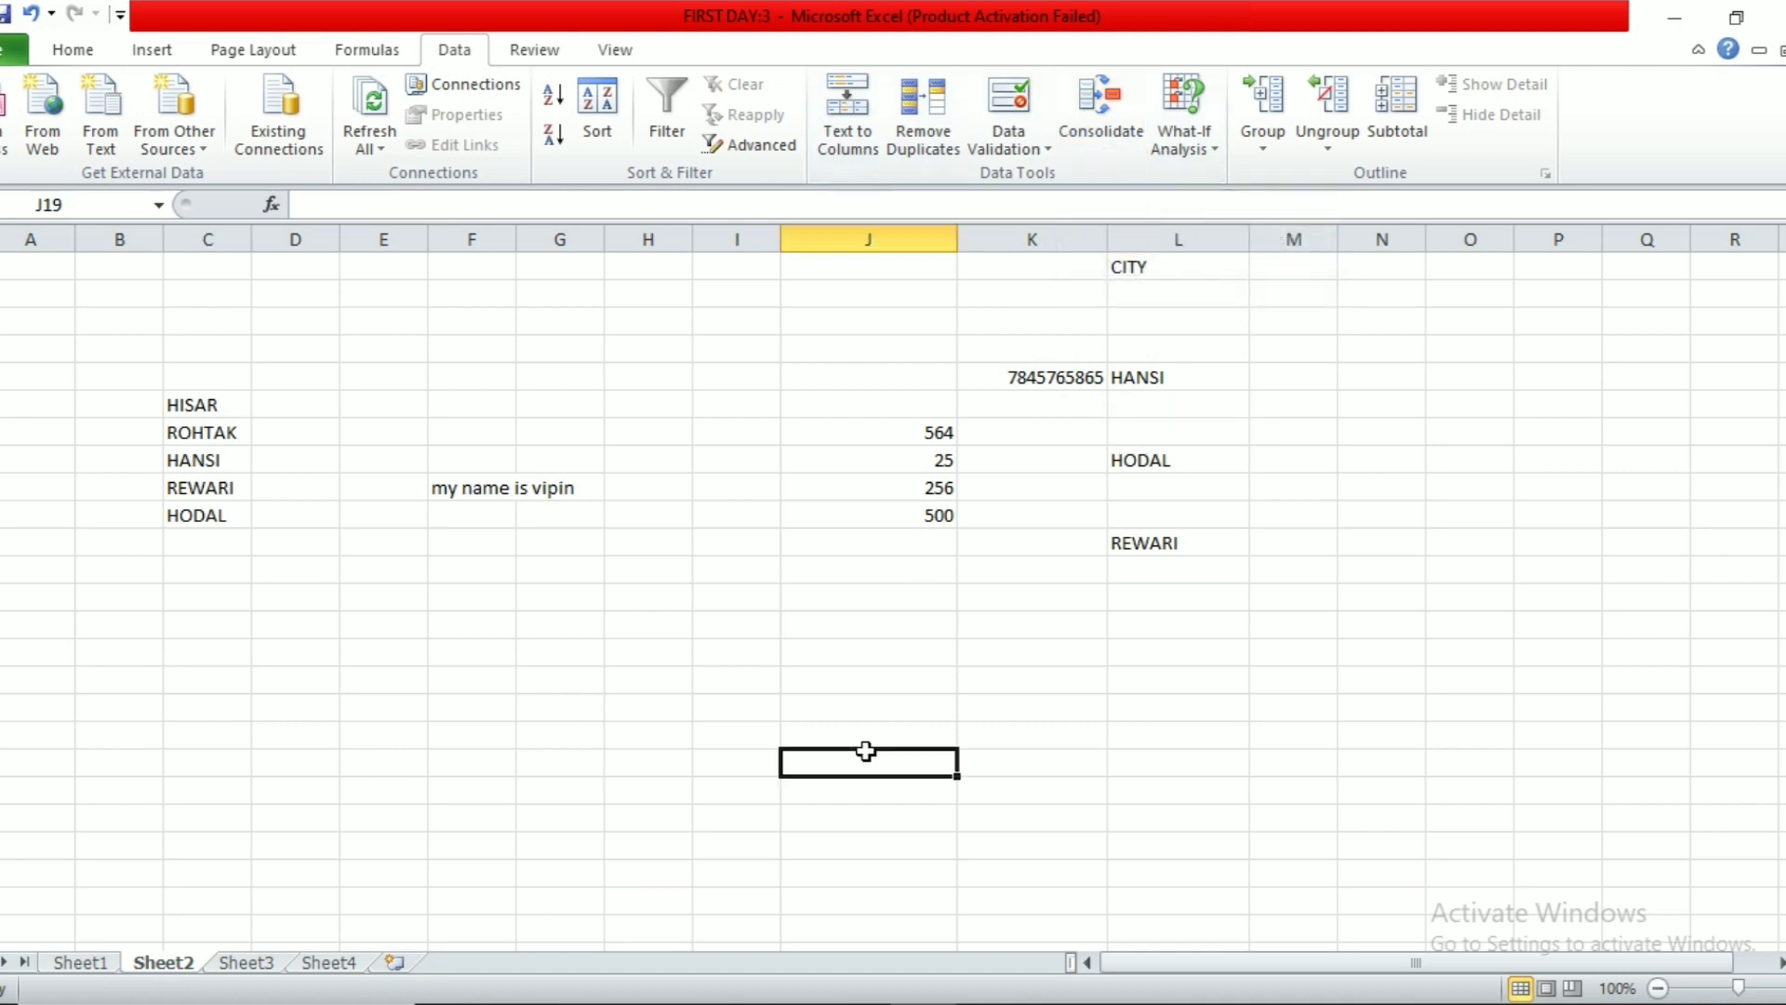
pyautogui.click(245, 962)
pyautogui.click(907, 649)
pyautogui.click(1071, 596)
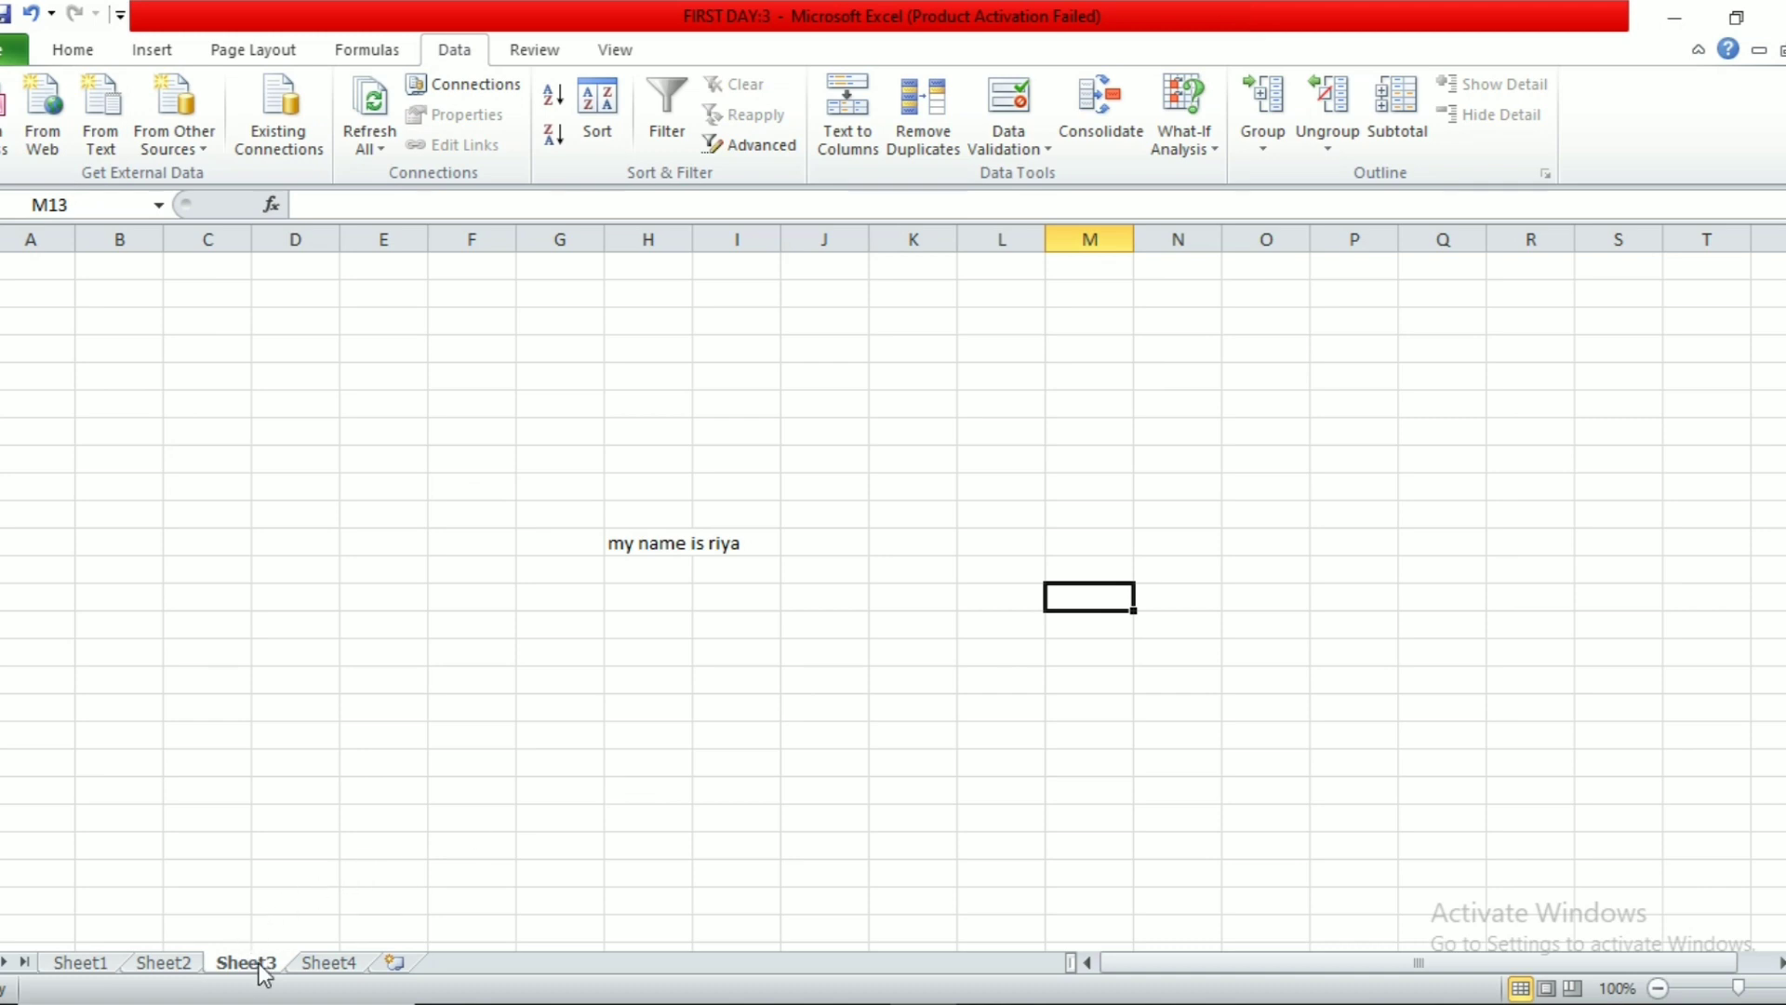
# Step: Sum-consolidate Sheet1!$D$11 and Sheet1 A2 into M13, giving 70
pyautogui.click(1118, 127)
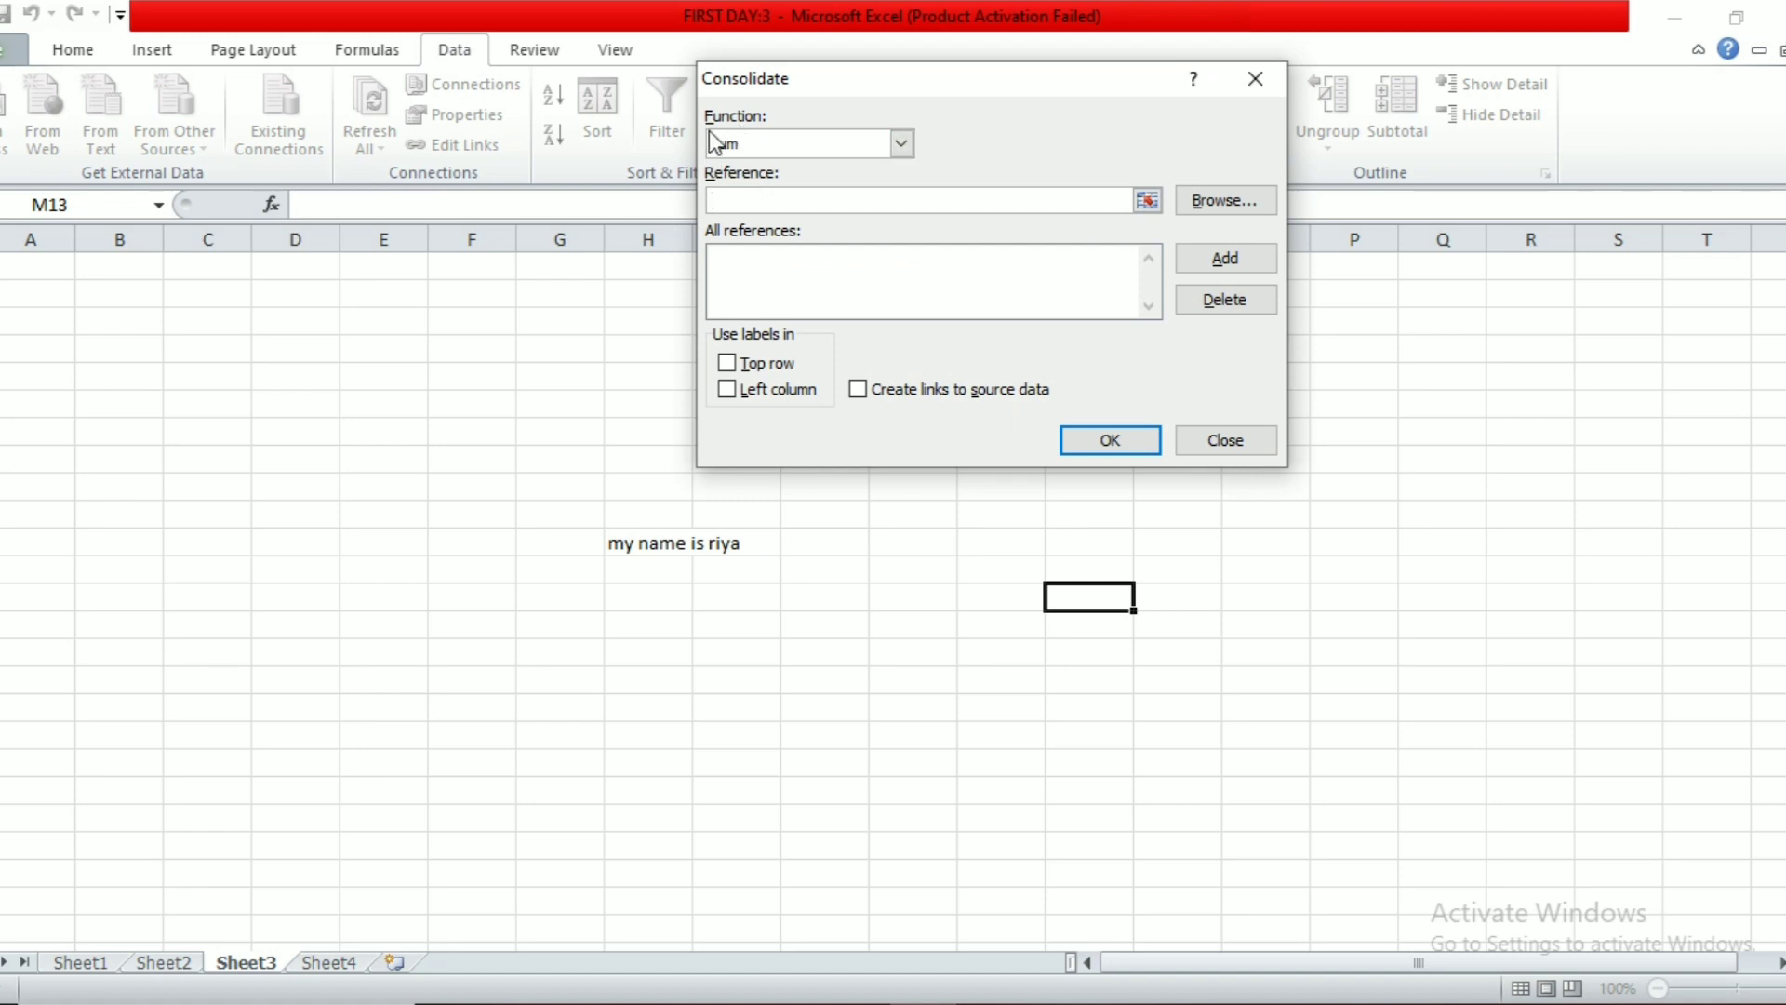
pyautogui.click(1148, 200)
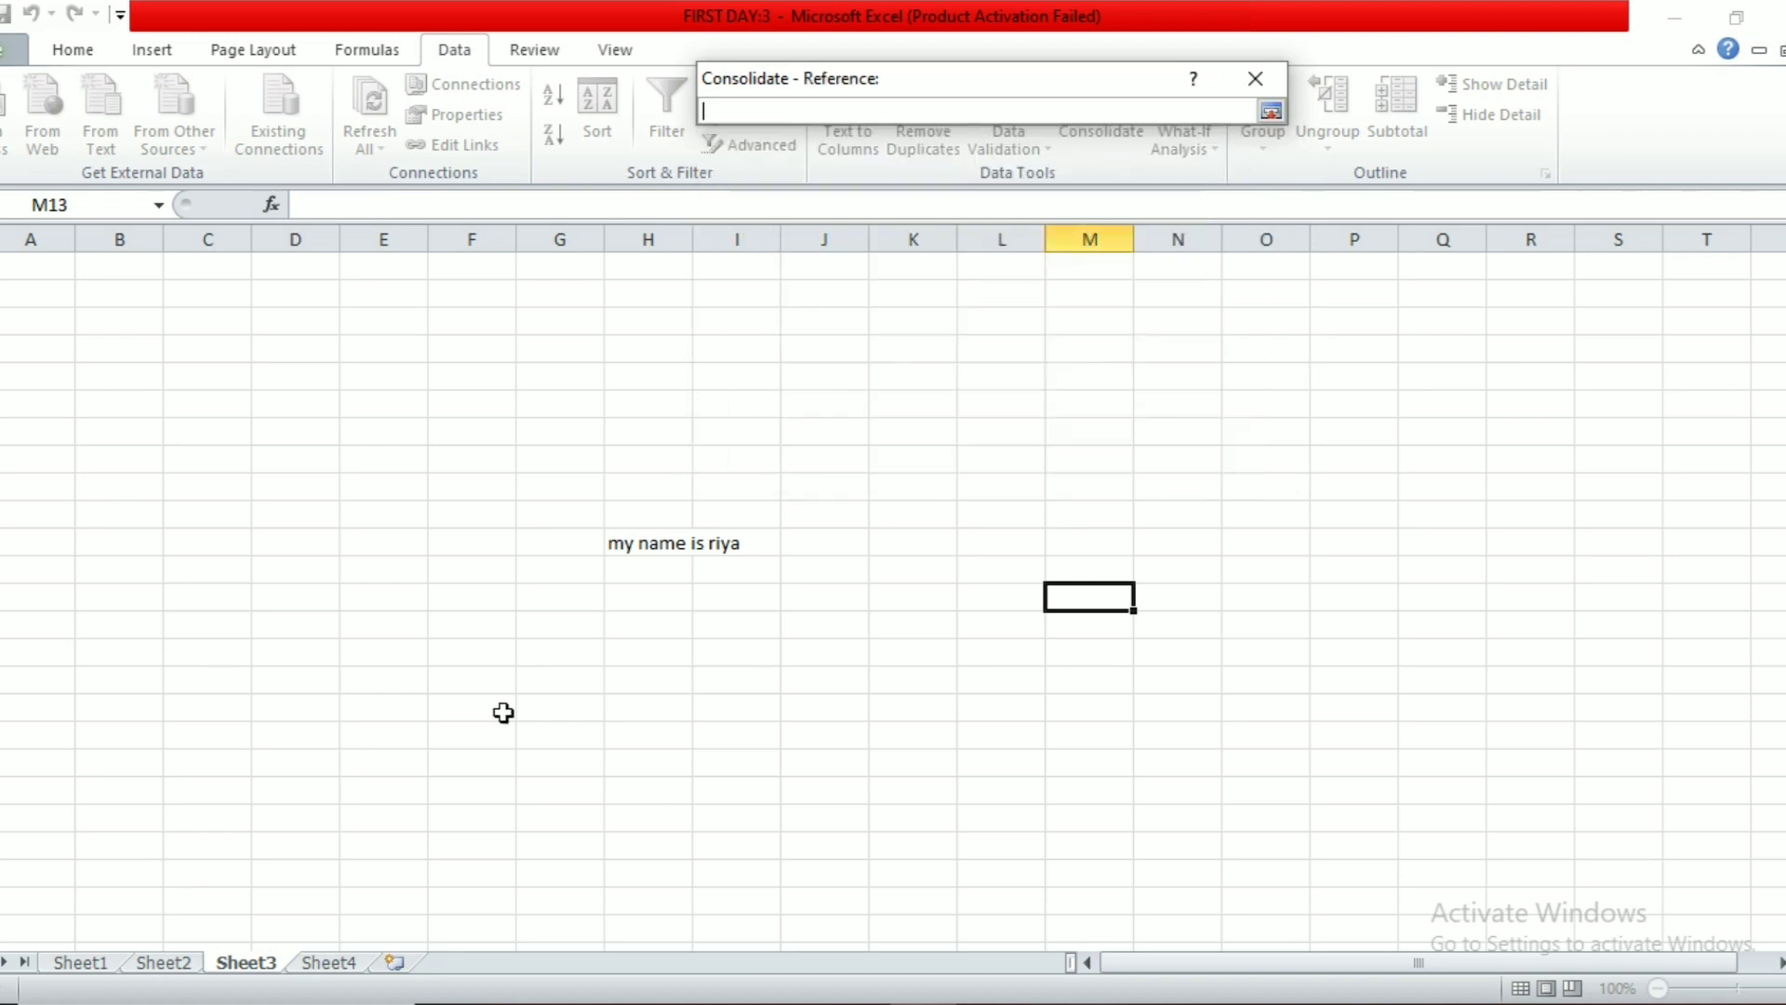
pyautogui.click(74, 963)
pyautogui.click(428, 528)
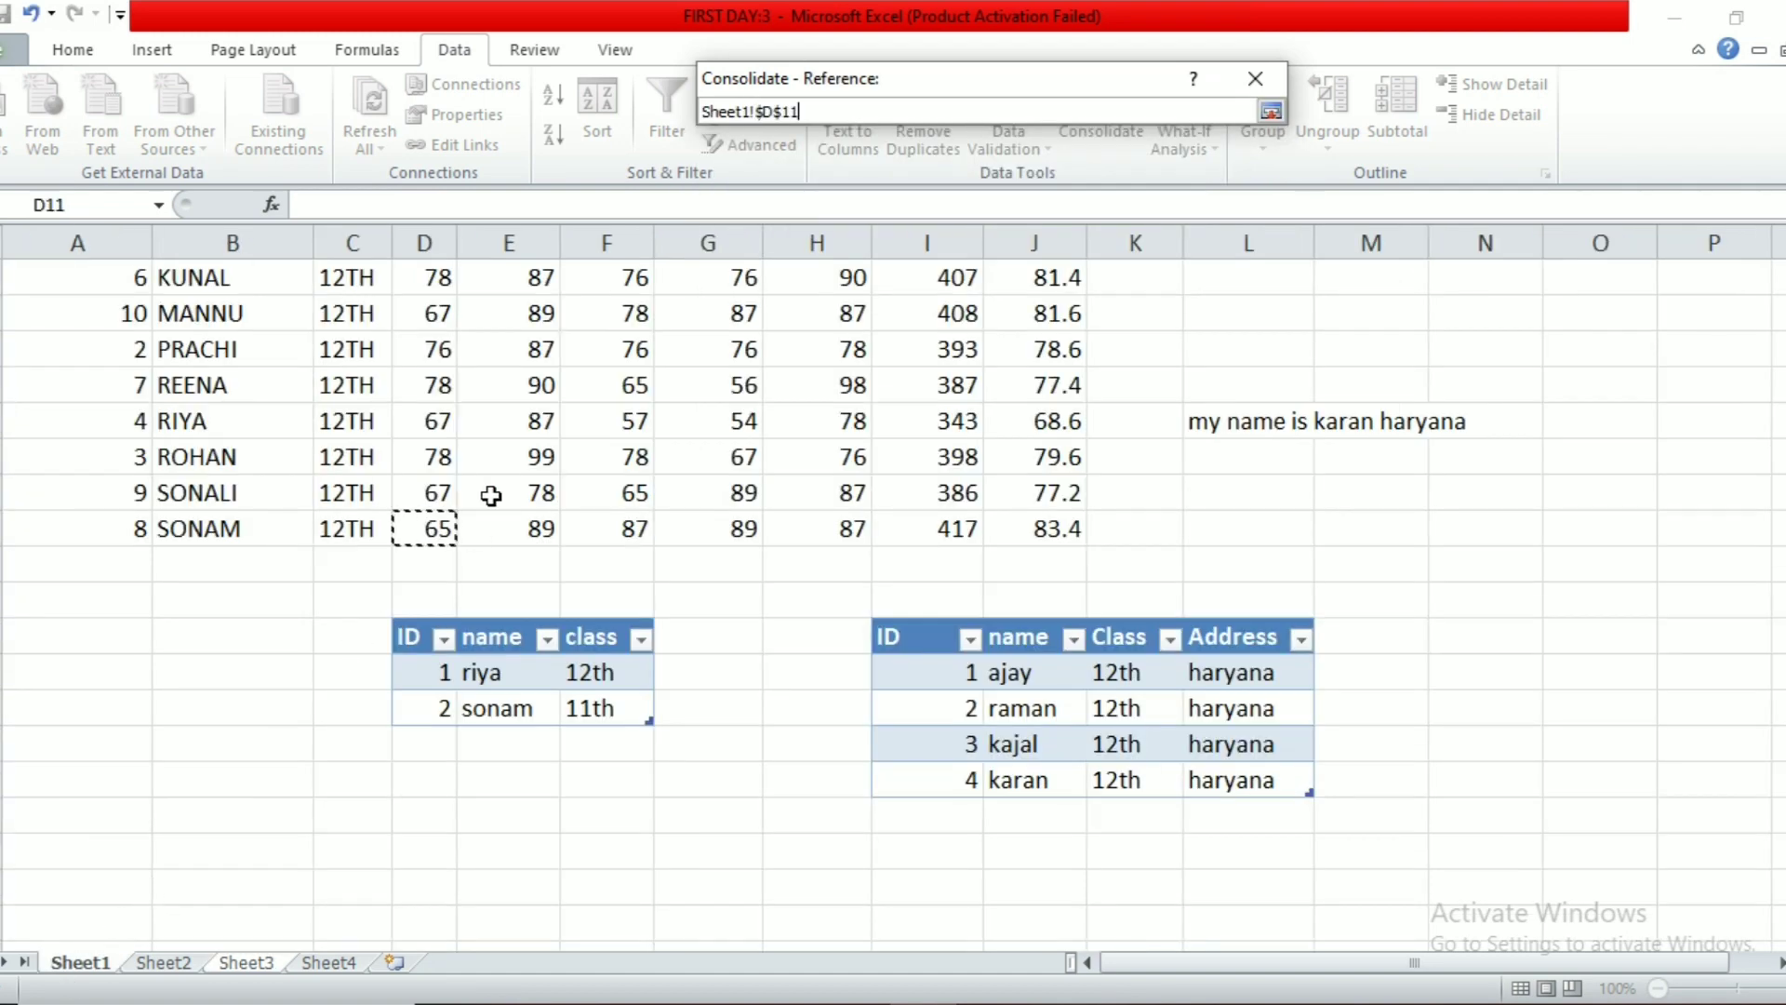
pyautogui.click(1271, 112)
pyautogui.click(1224, 259)
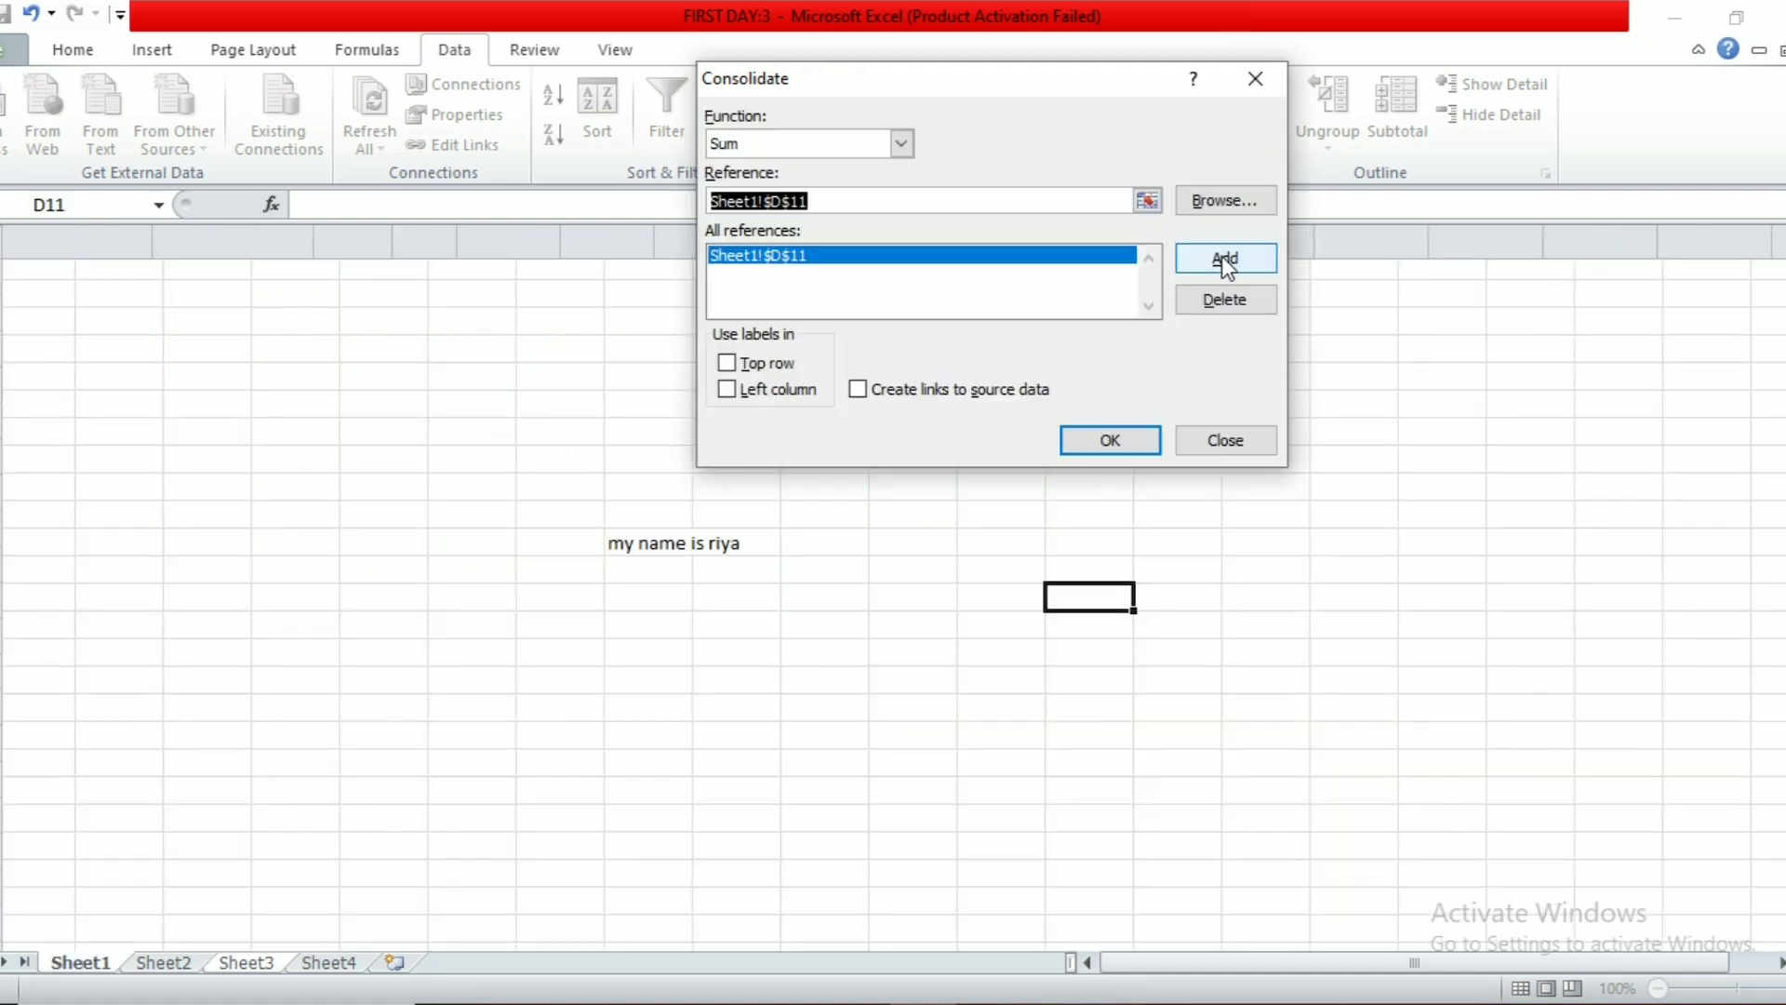
pyautogui.scroll(1, 111, 362)
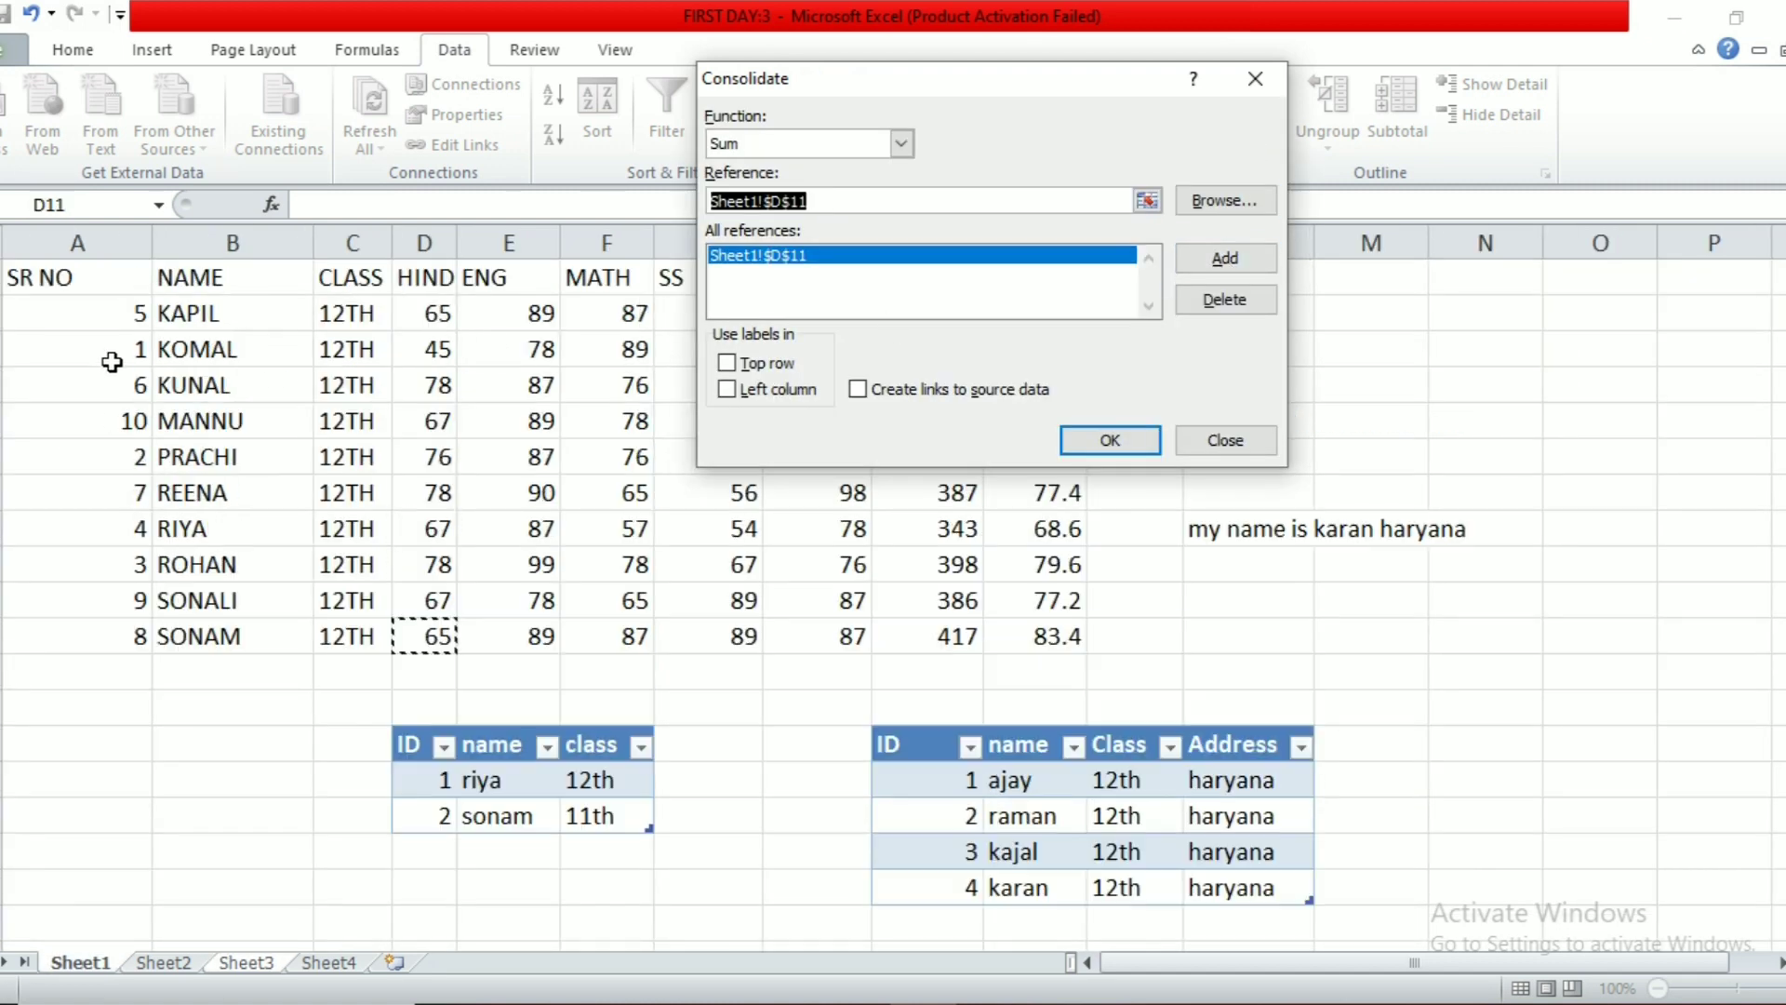
pyautogui.click(141, 324)
pyautogui.click(1224, 265)
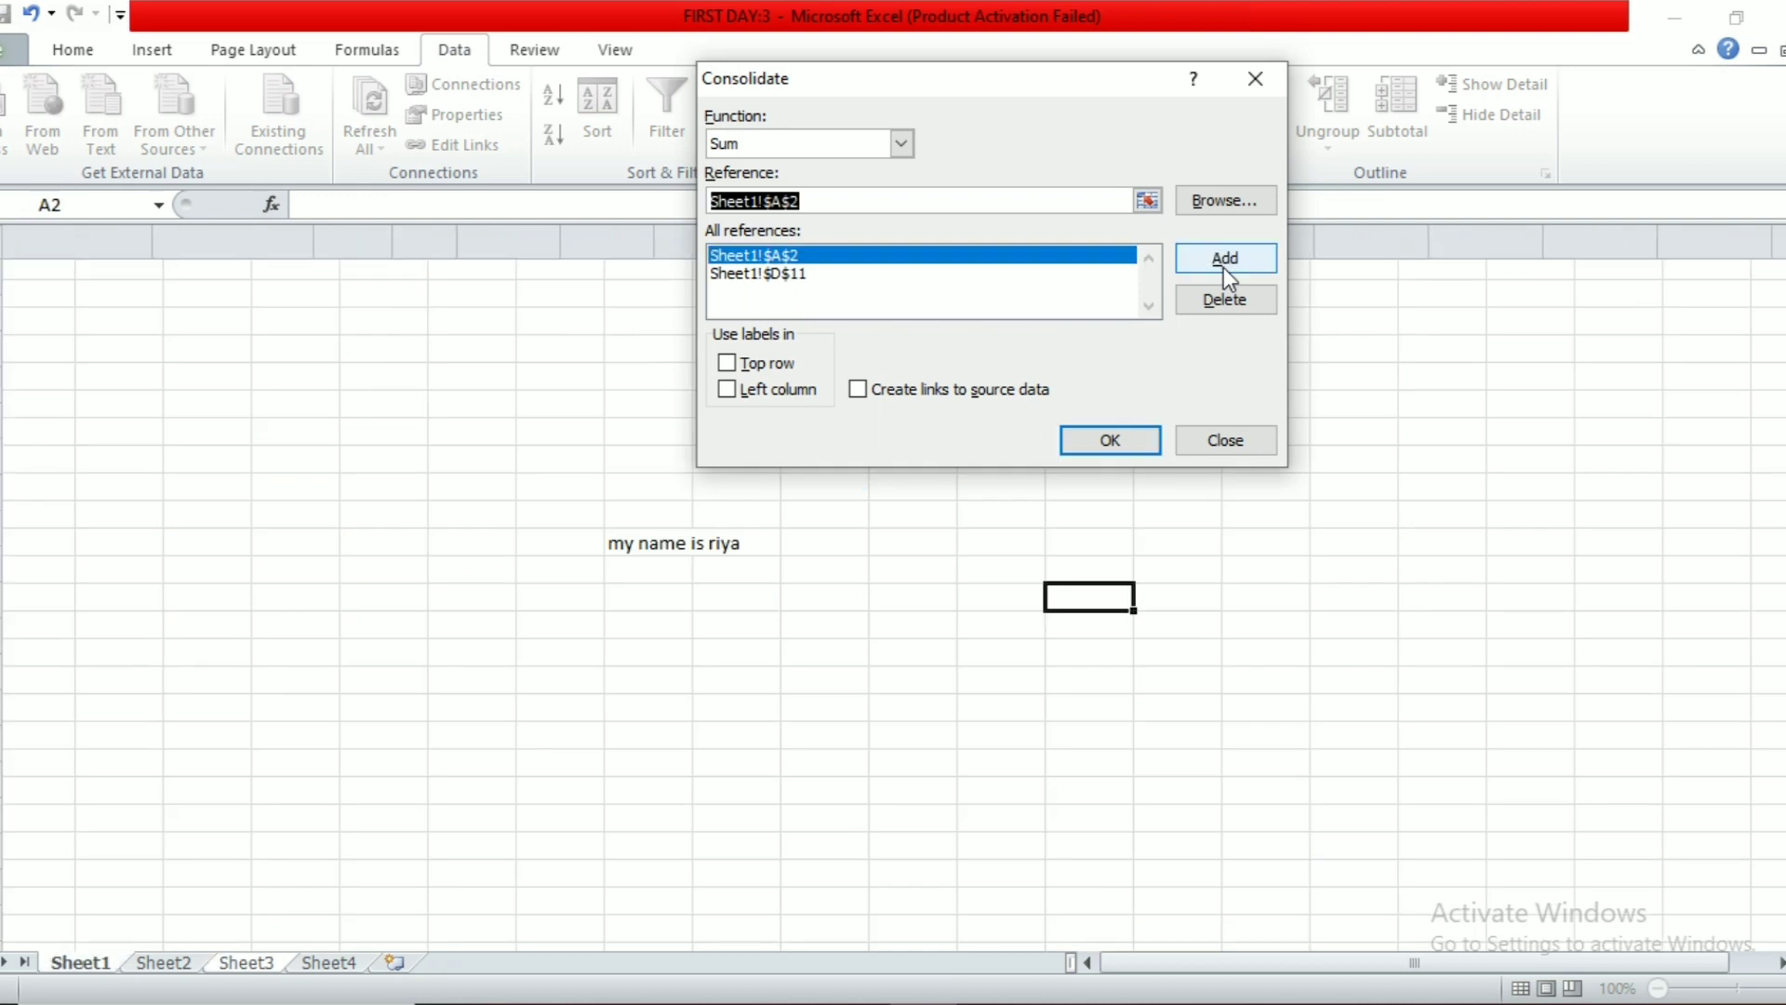
pyautogui.click(1116, 438)
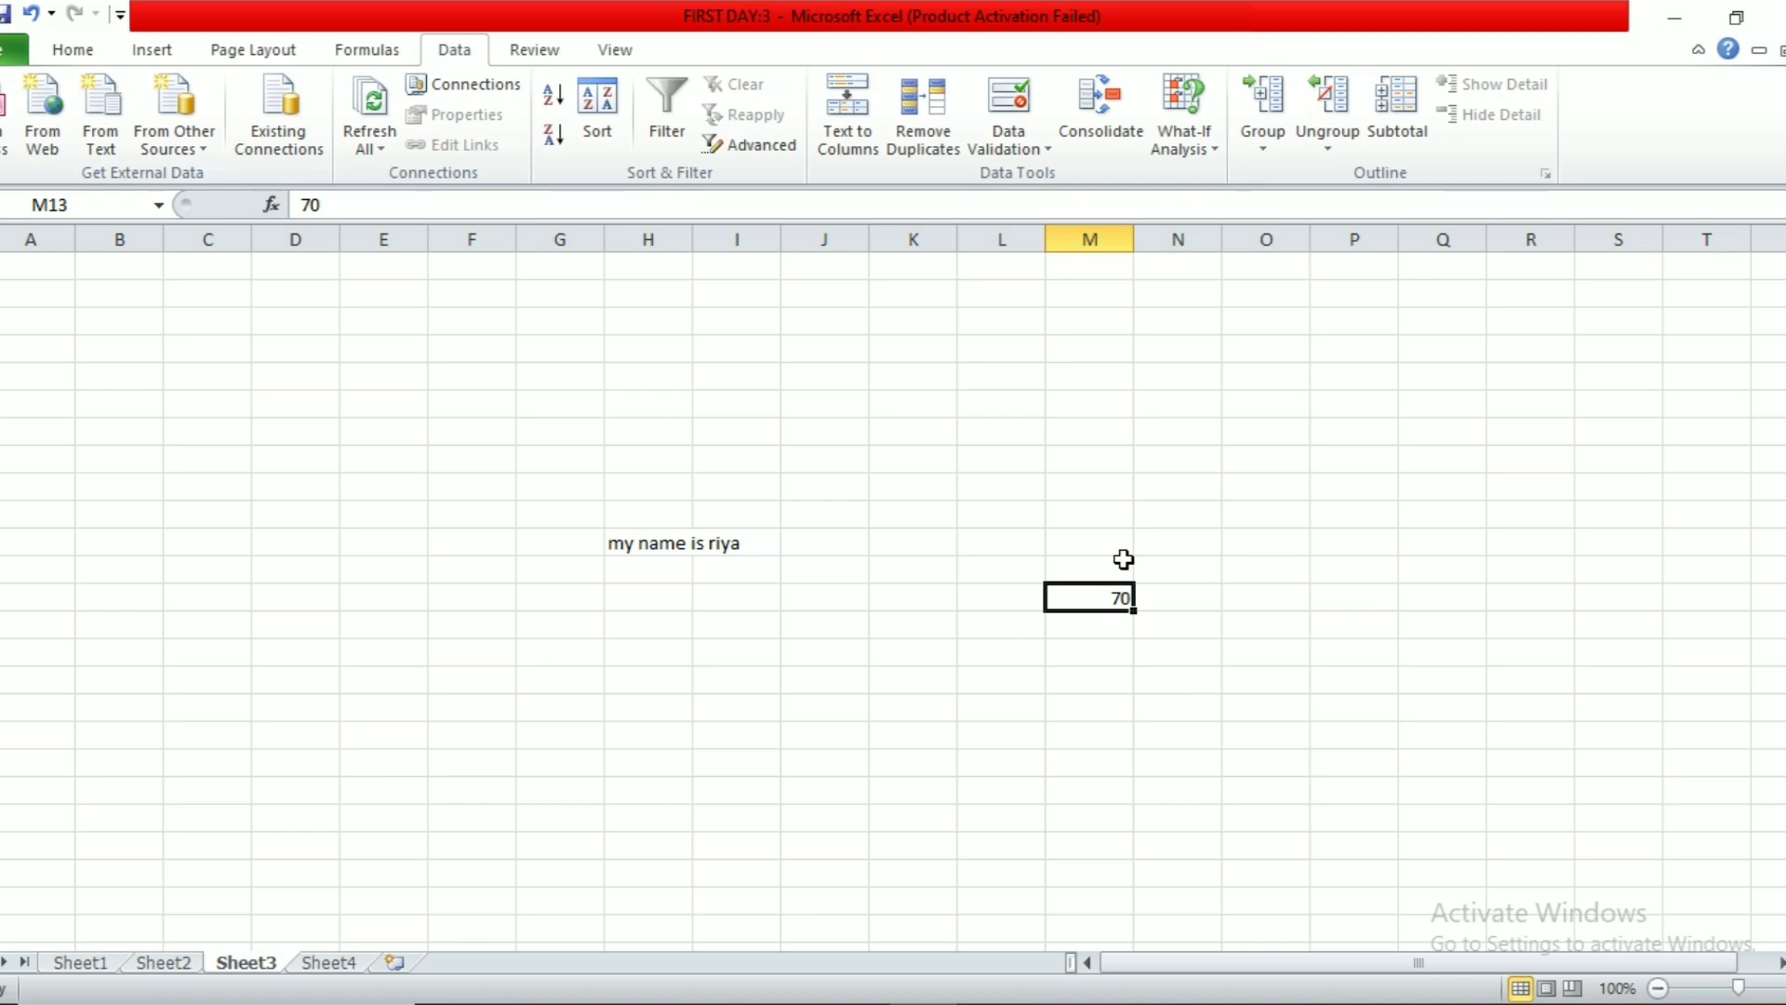
pyautogui.click(1362, 510)
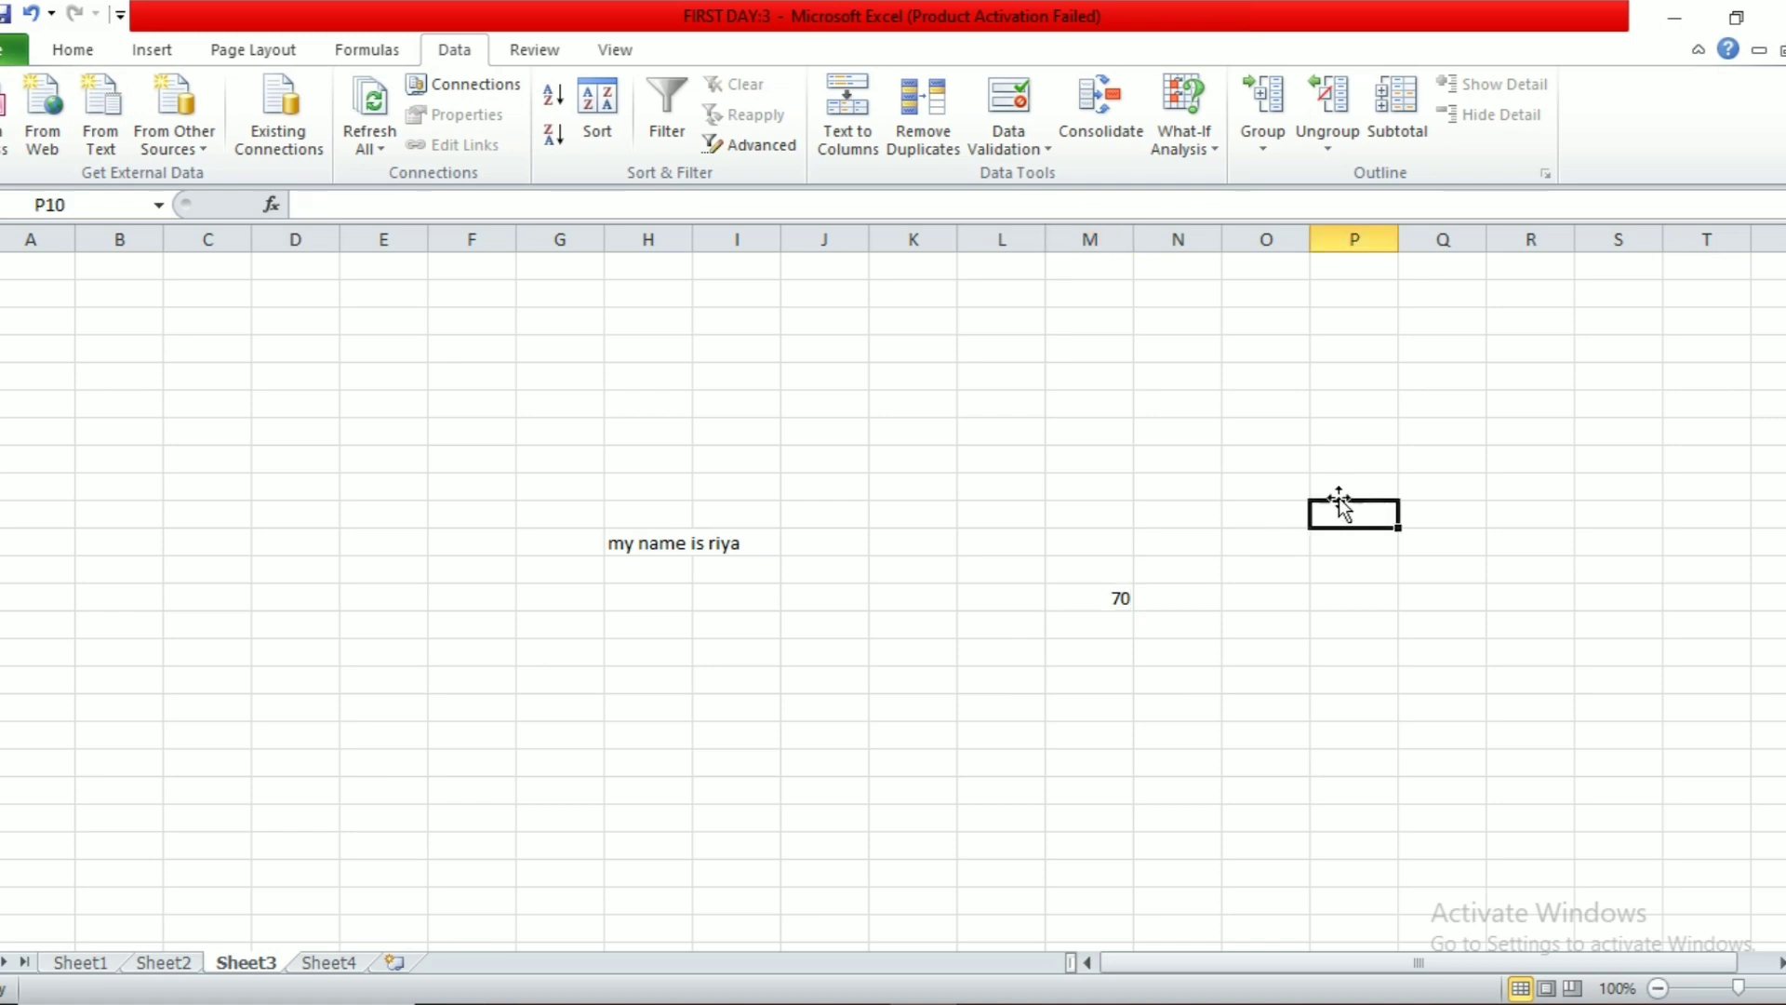
# Step: On Sheet1, delete the CLASS column and select the marks range B1:E6
pyautogui.click(93, 963)
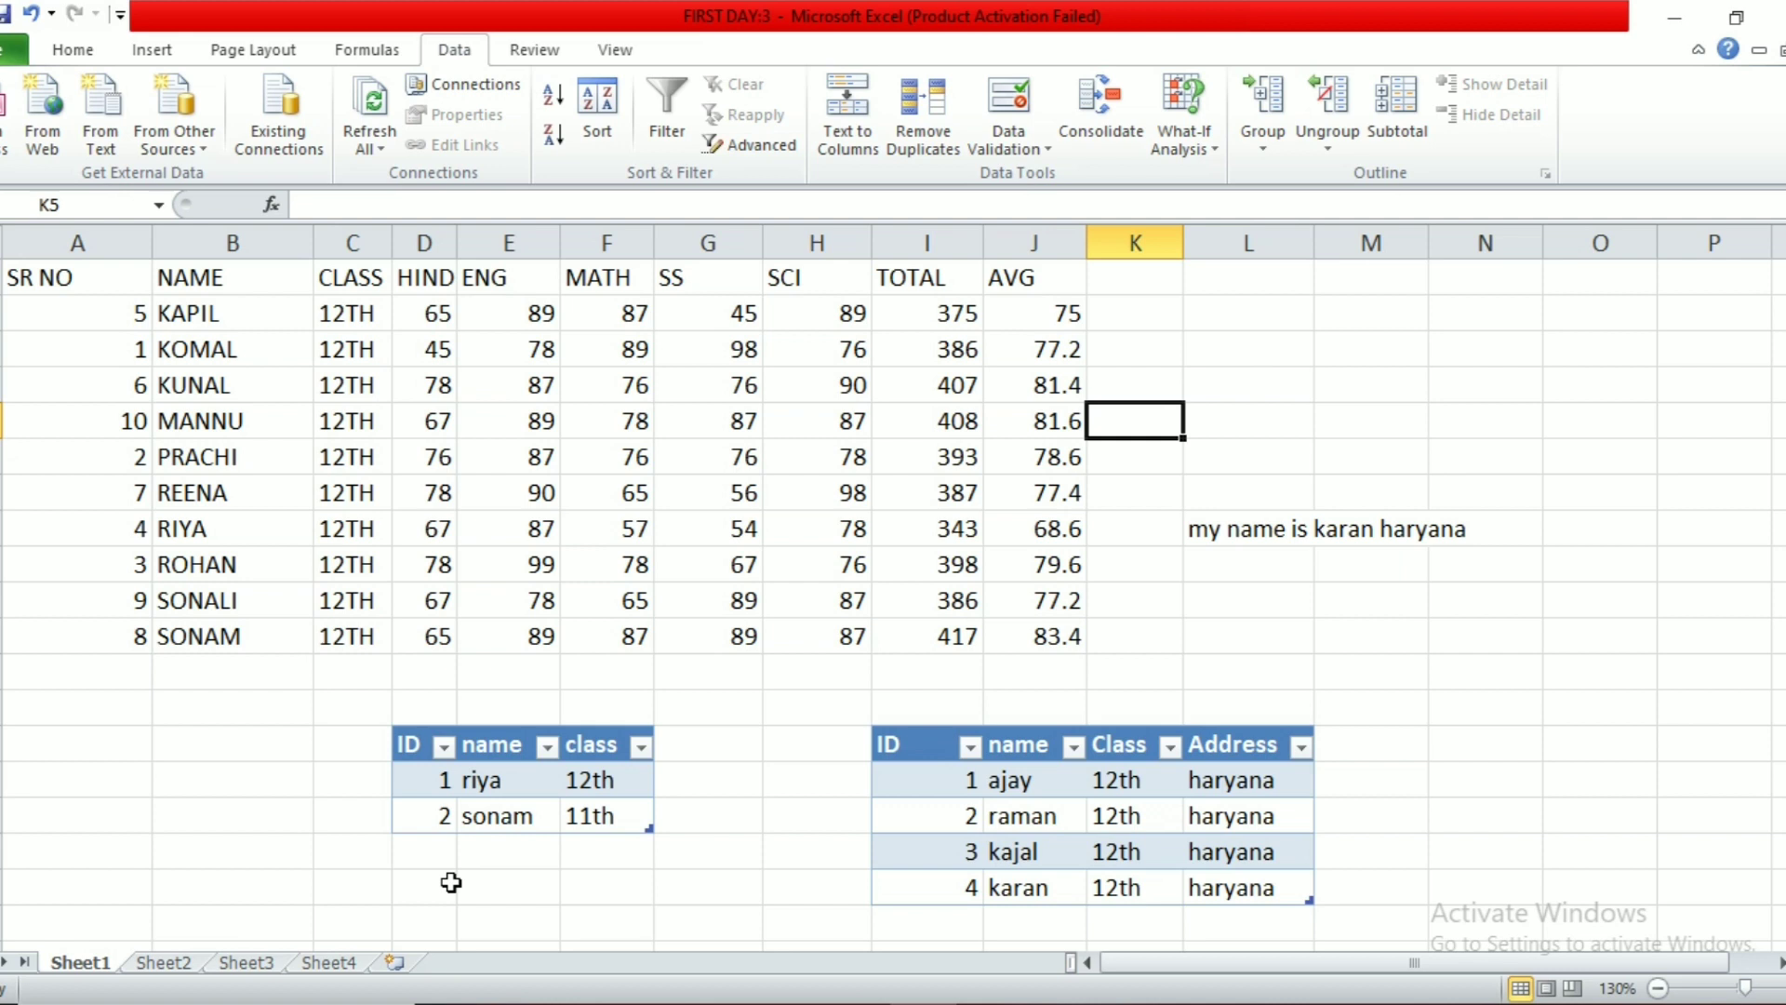
pyautogui.click(447, 884)
pyautogui.click(352, 243)
pyautogui.rightClick(368, 239)
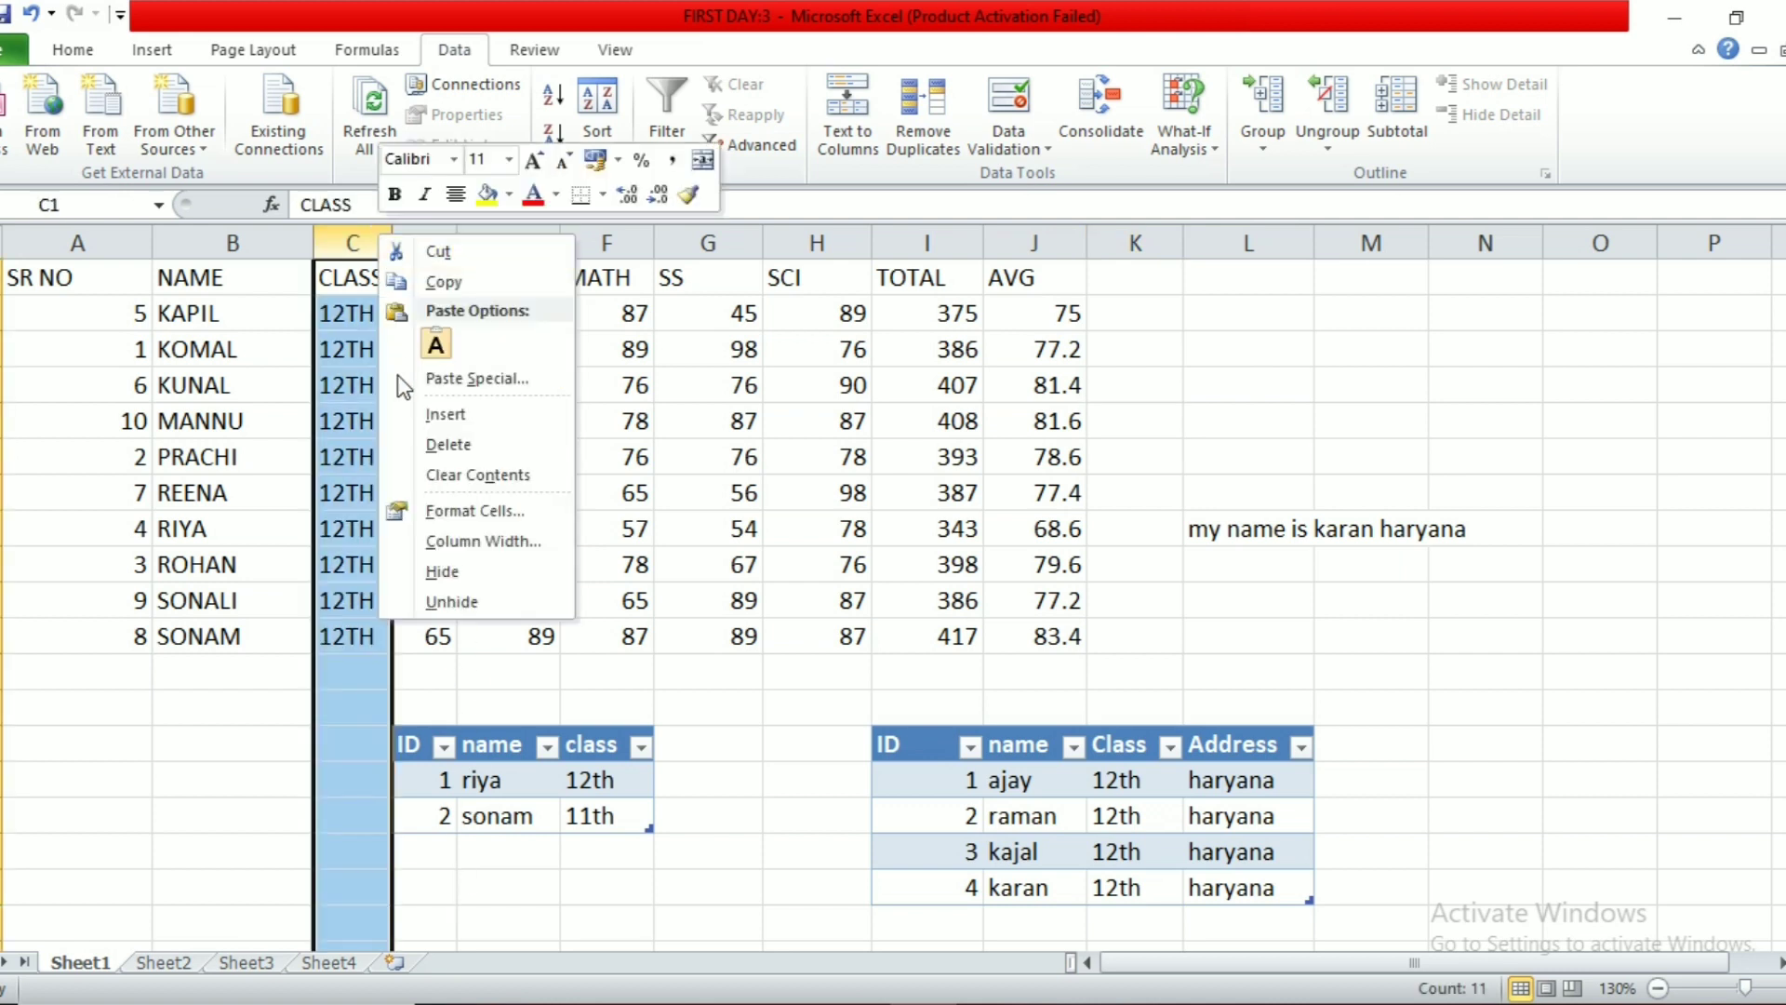
pyautogui.click(410, 444)
pyautogui.click(491, 479)
pyautogui.moveTo(188, 277); pyautogui.dragTo(558, 451)
pyautogui.click(1207, 148)
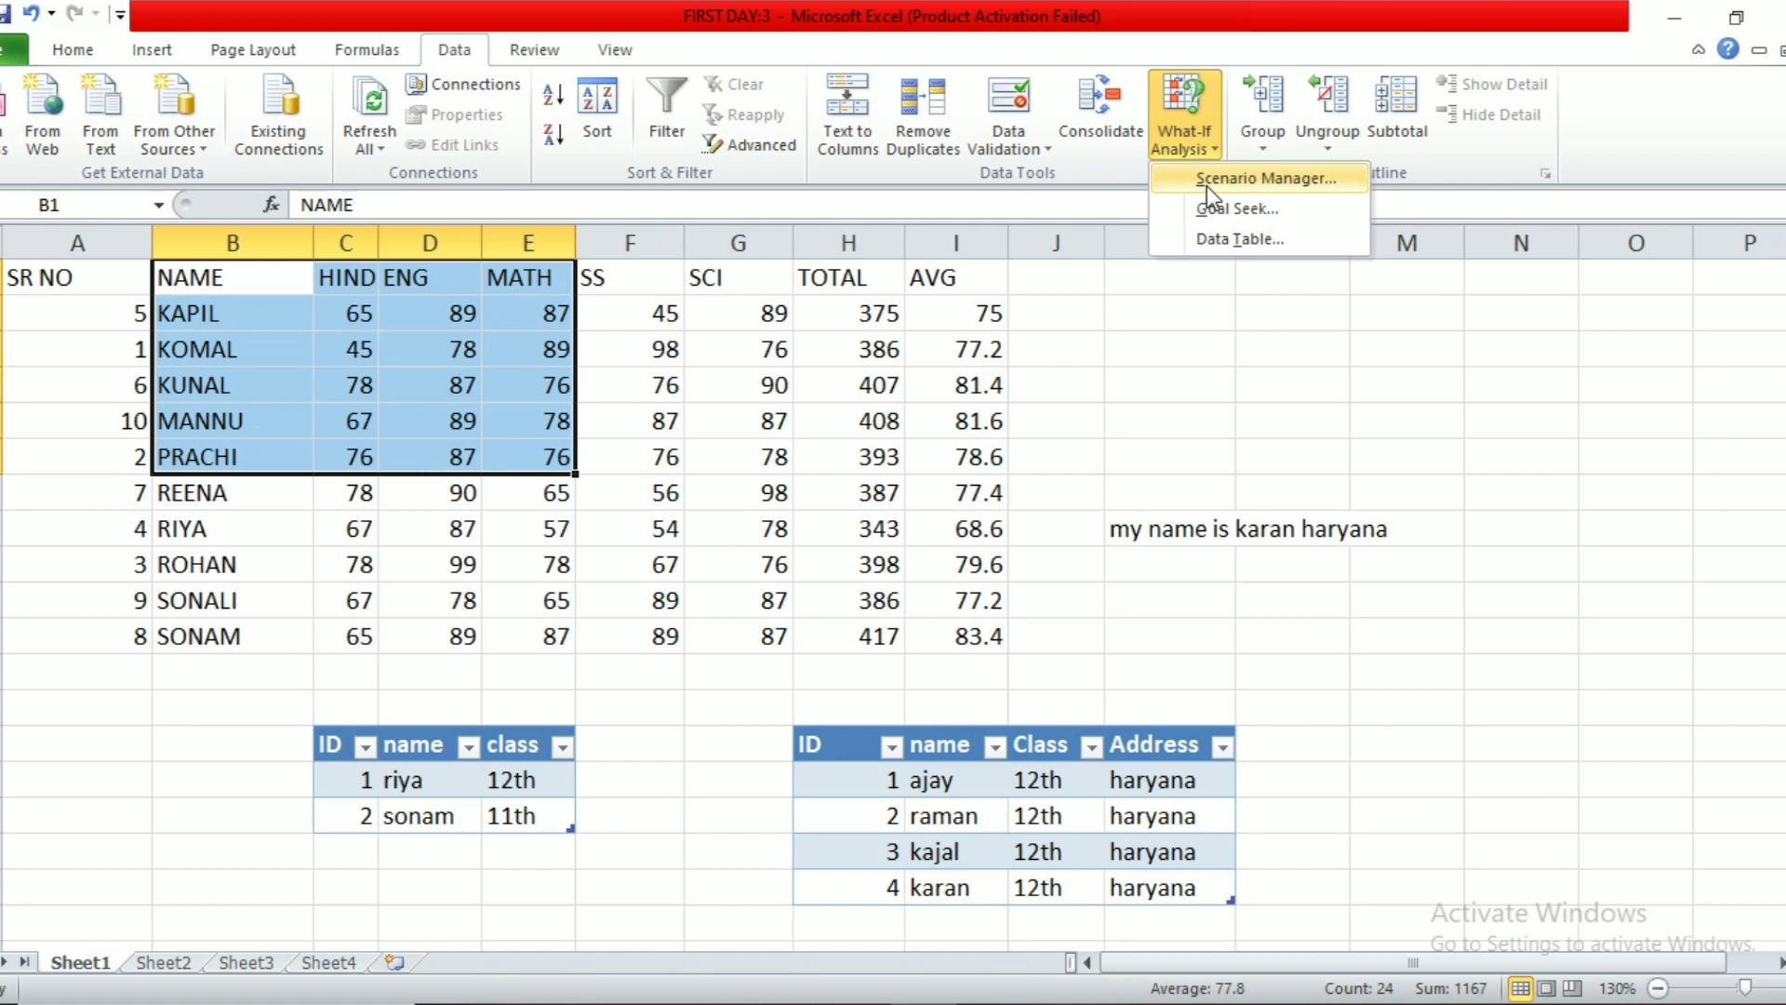
# Step: Add a scenario named ABC over B1:E6, keeping the current values
pyautogui.click(1207, 178)
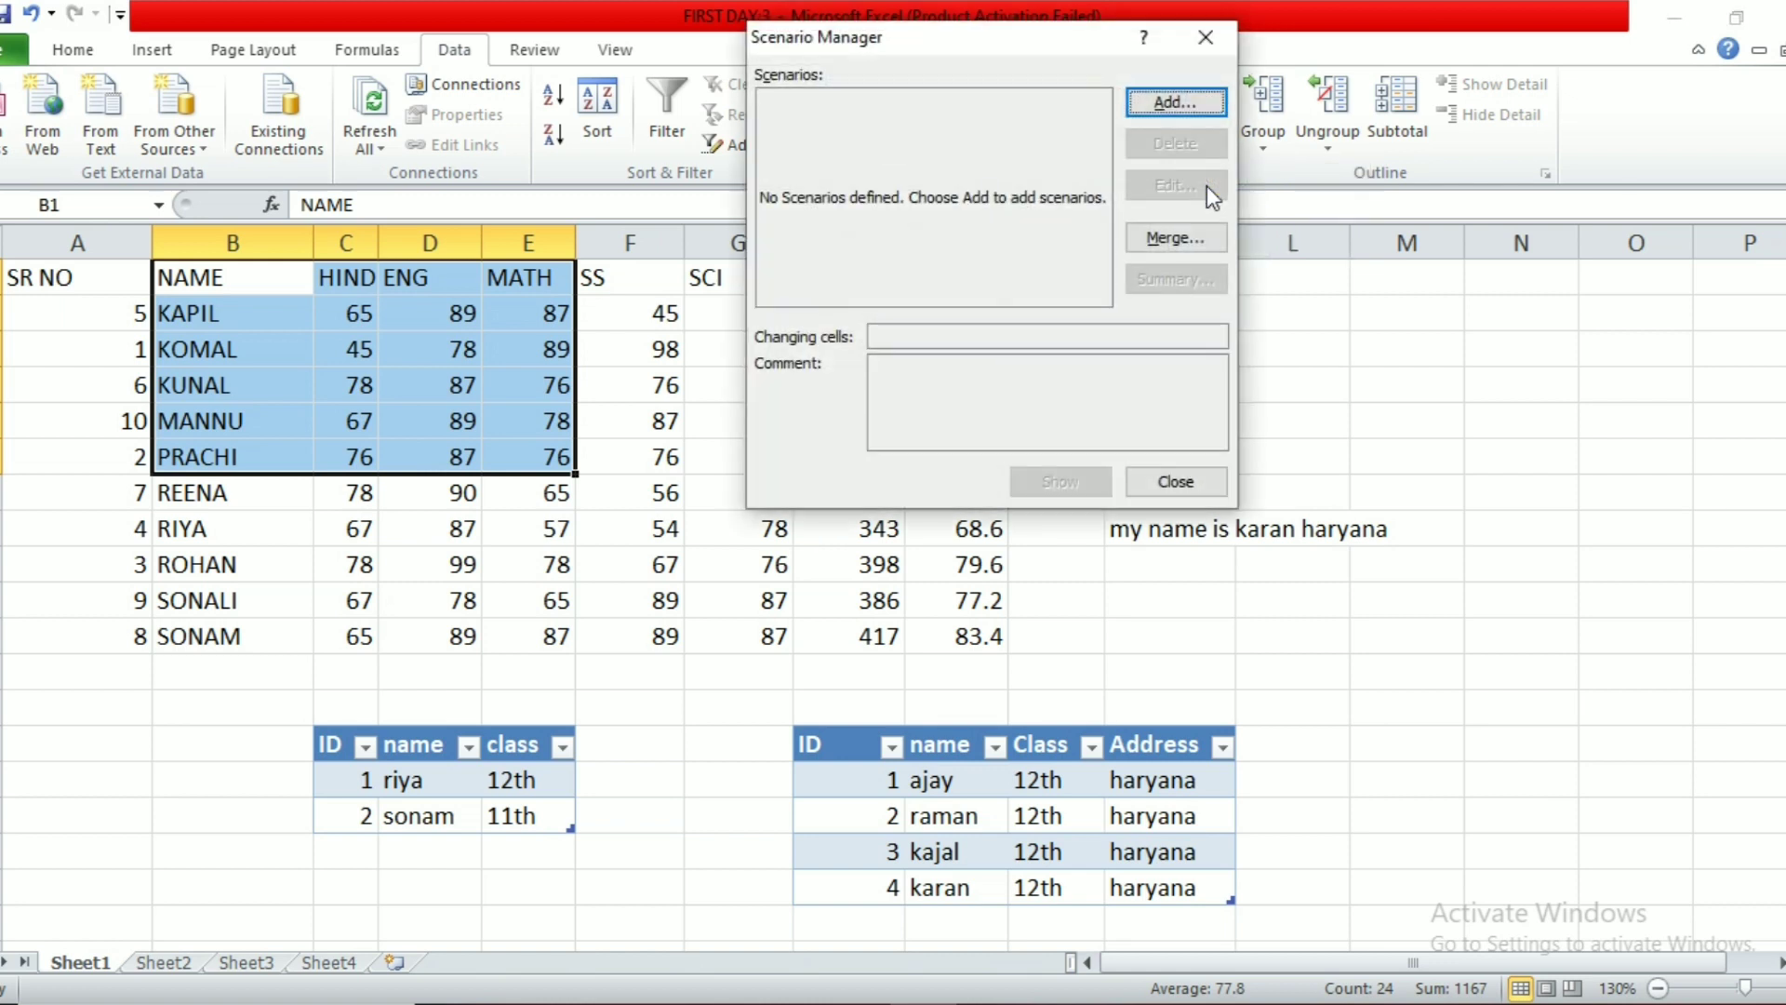
pyautogui.click(1172, 103)
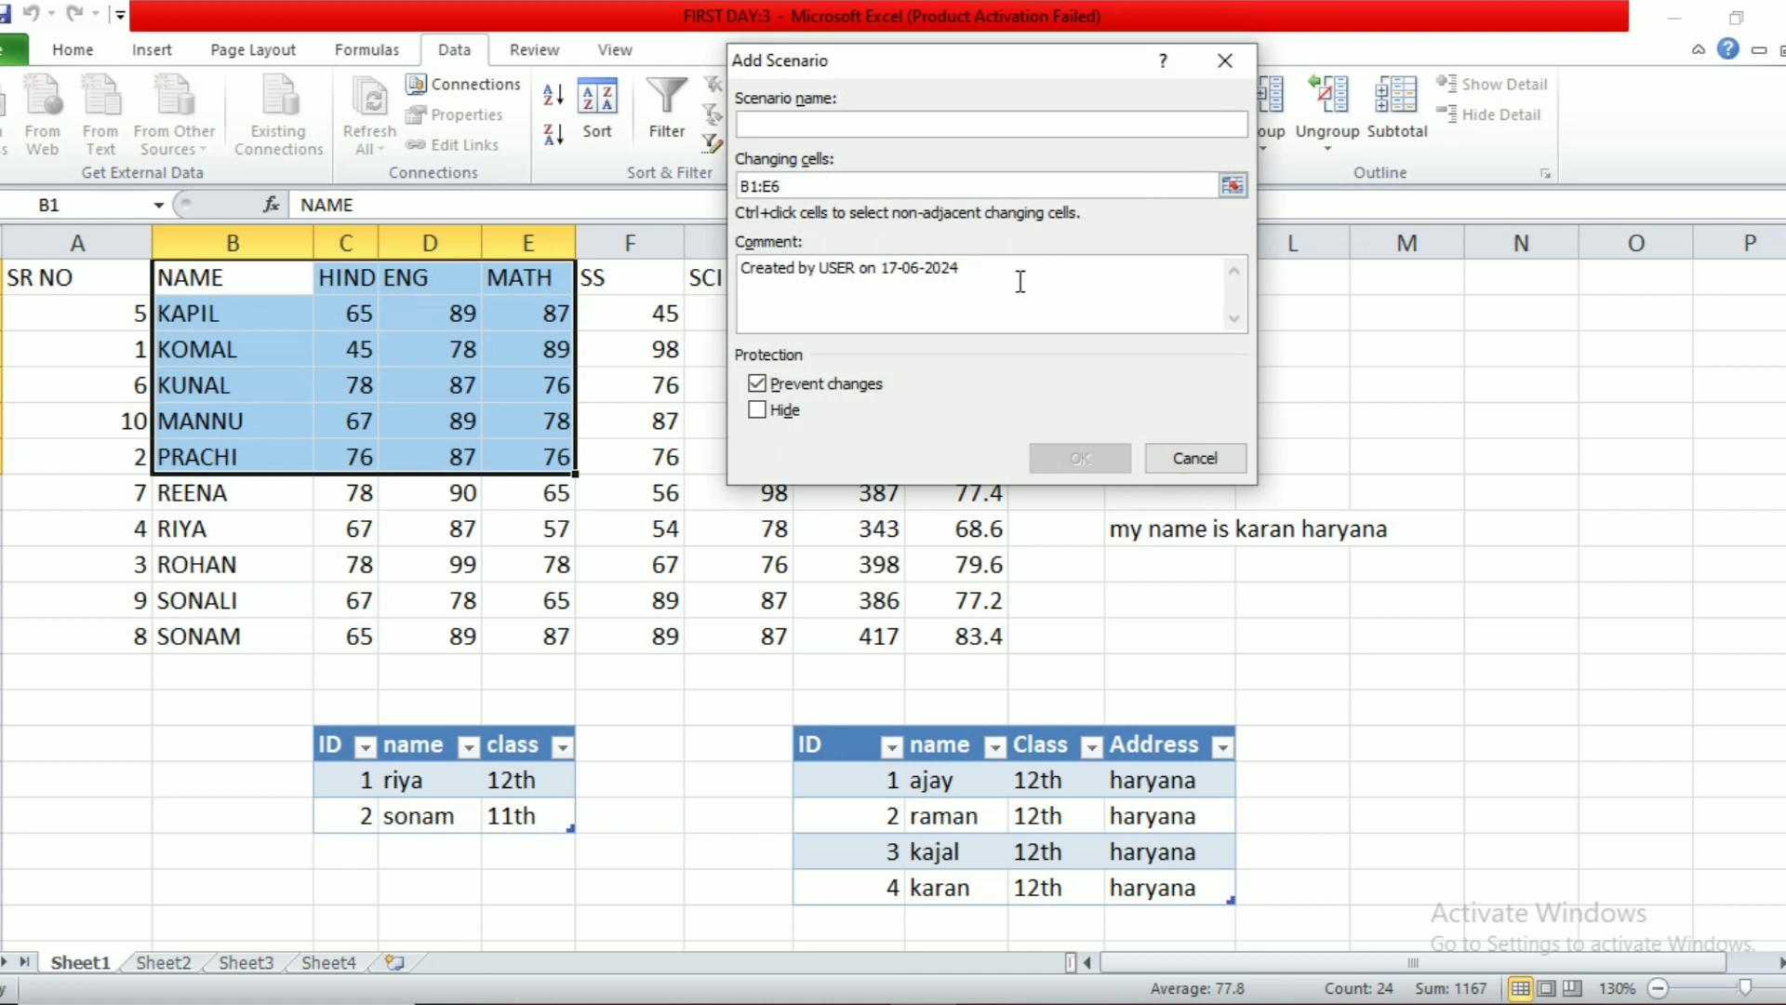
pyautogui.write('ABC')
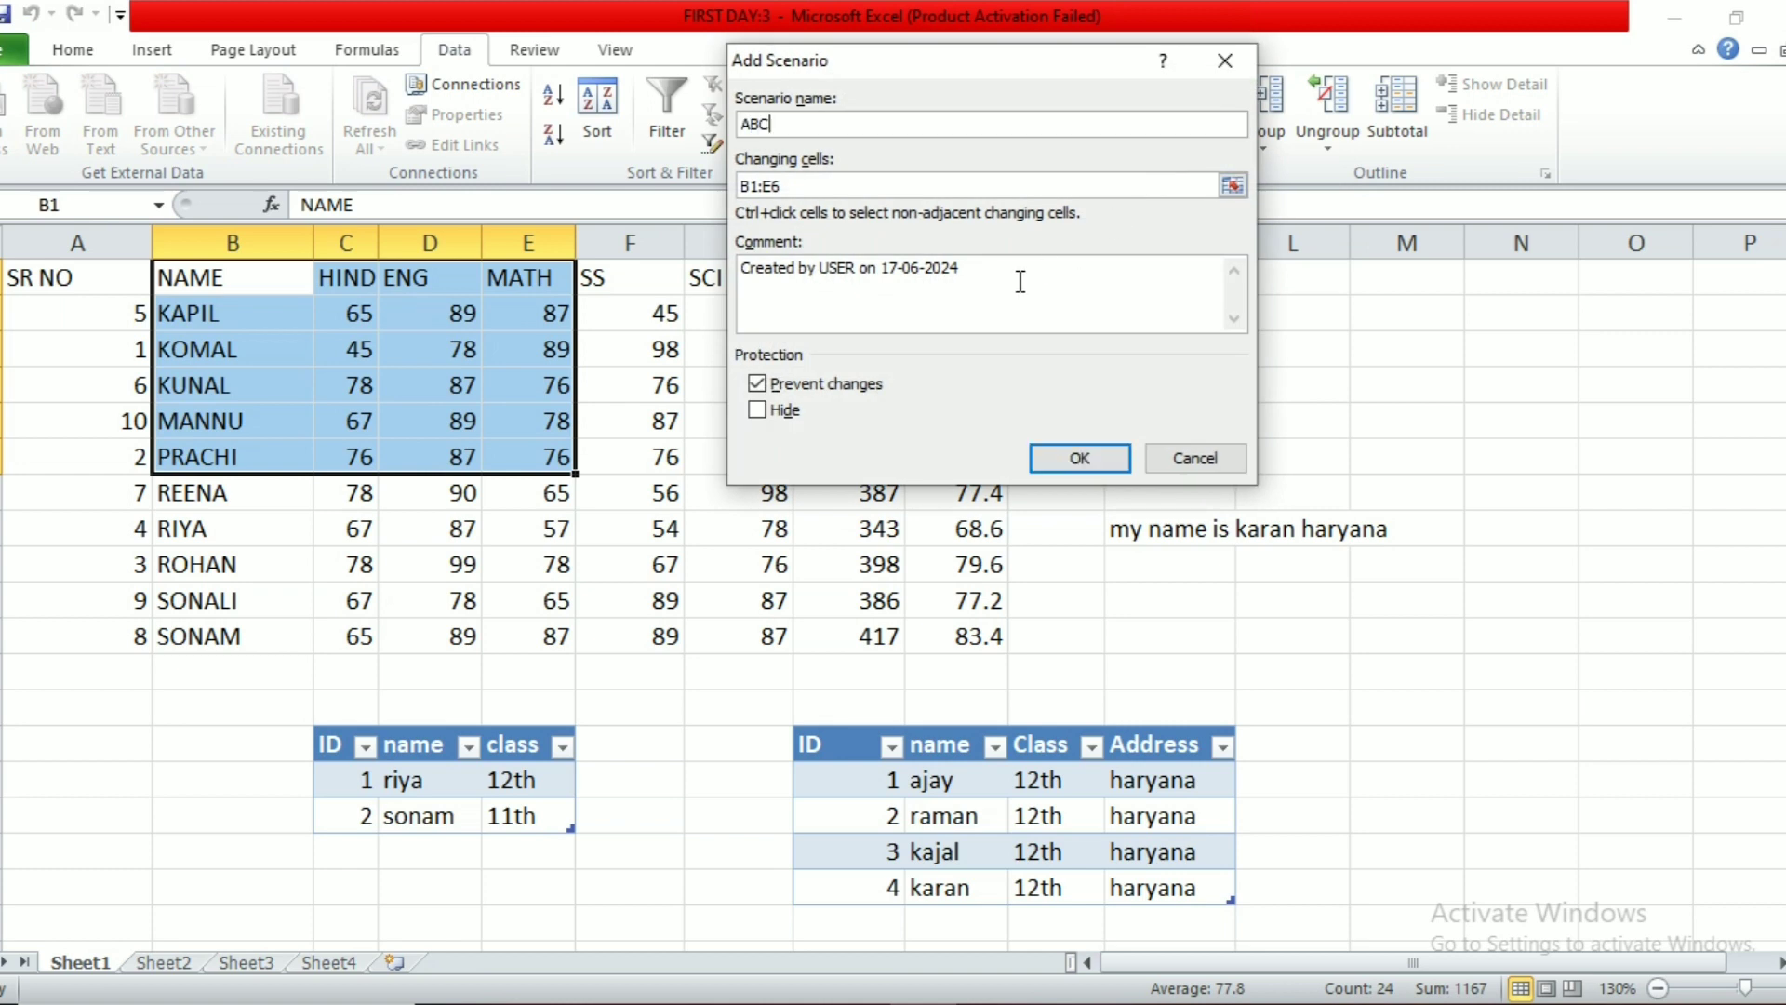
pyautogui.click(1109, 456)
pyautogui.click(1196, 334)
pyautogui.click(1196, 334)
pyautogui.click(1196, 334)
pyautogui.click(1196, 334)
pyautogui.click(1196, 334)
pyautogui.click(1196, 334)
pyautogui.click(1205, 337)
pyautogui.click(1205, 337)
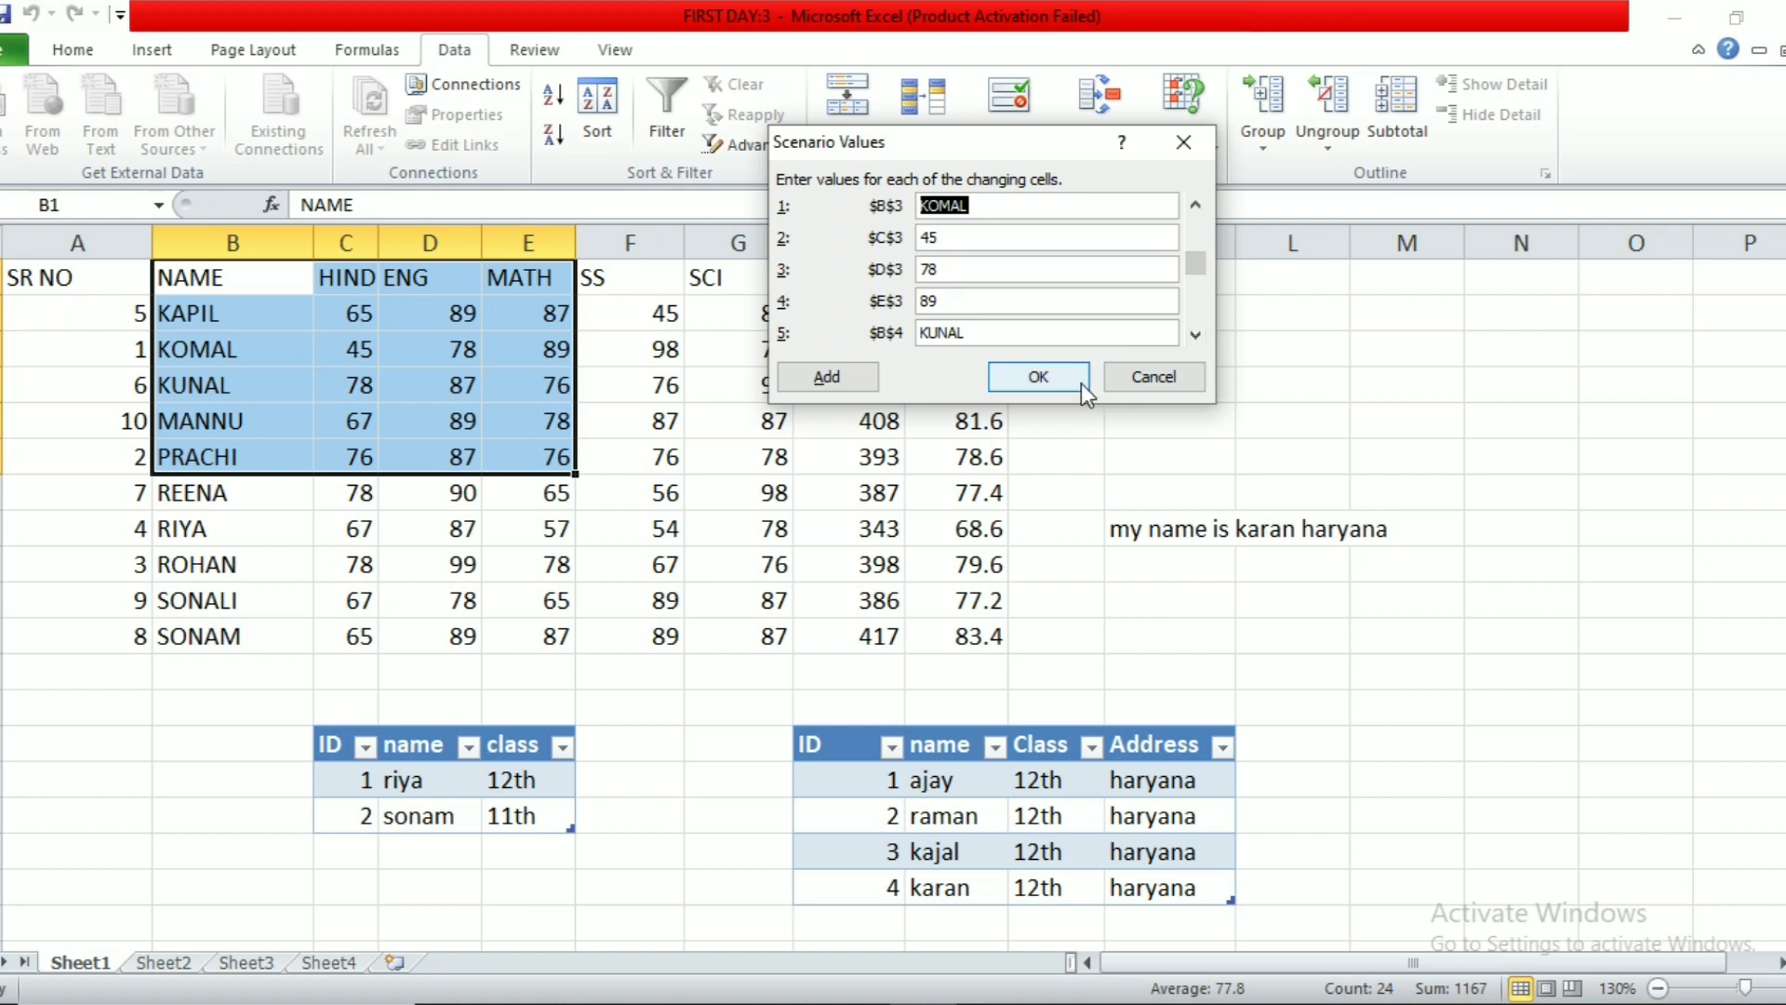
pyautogui.click(1014, 372)
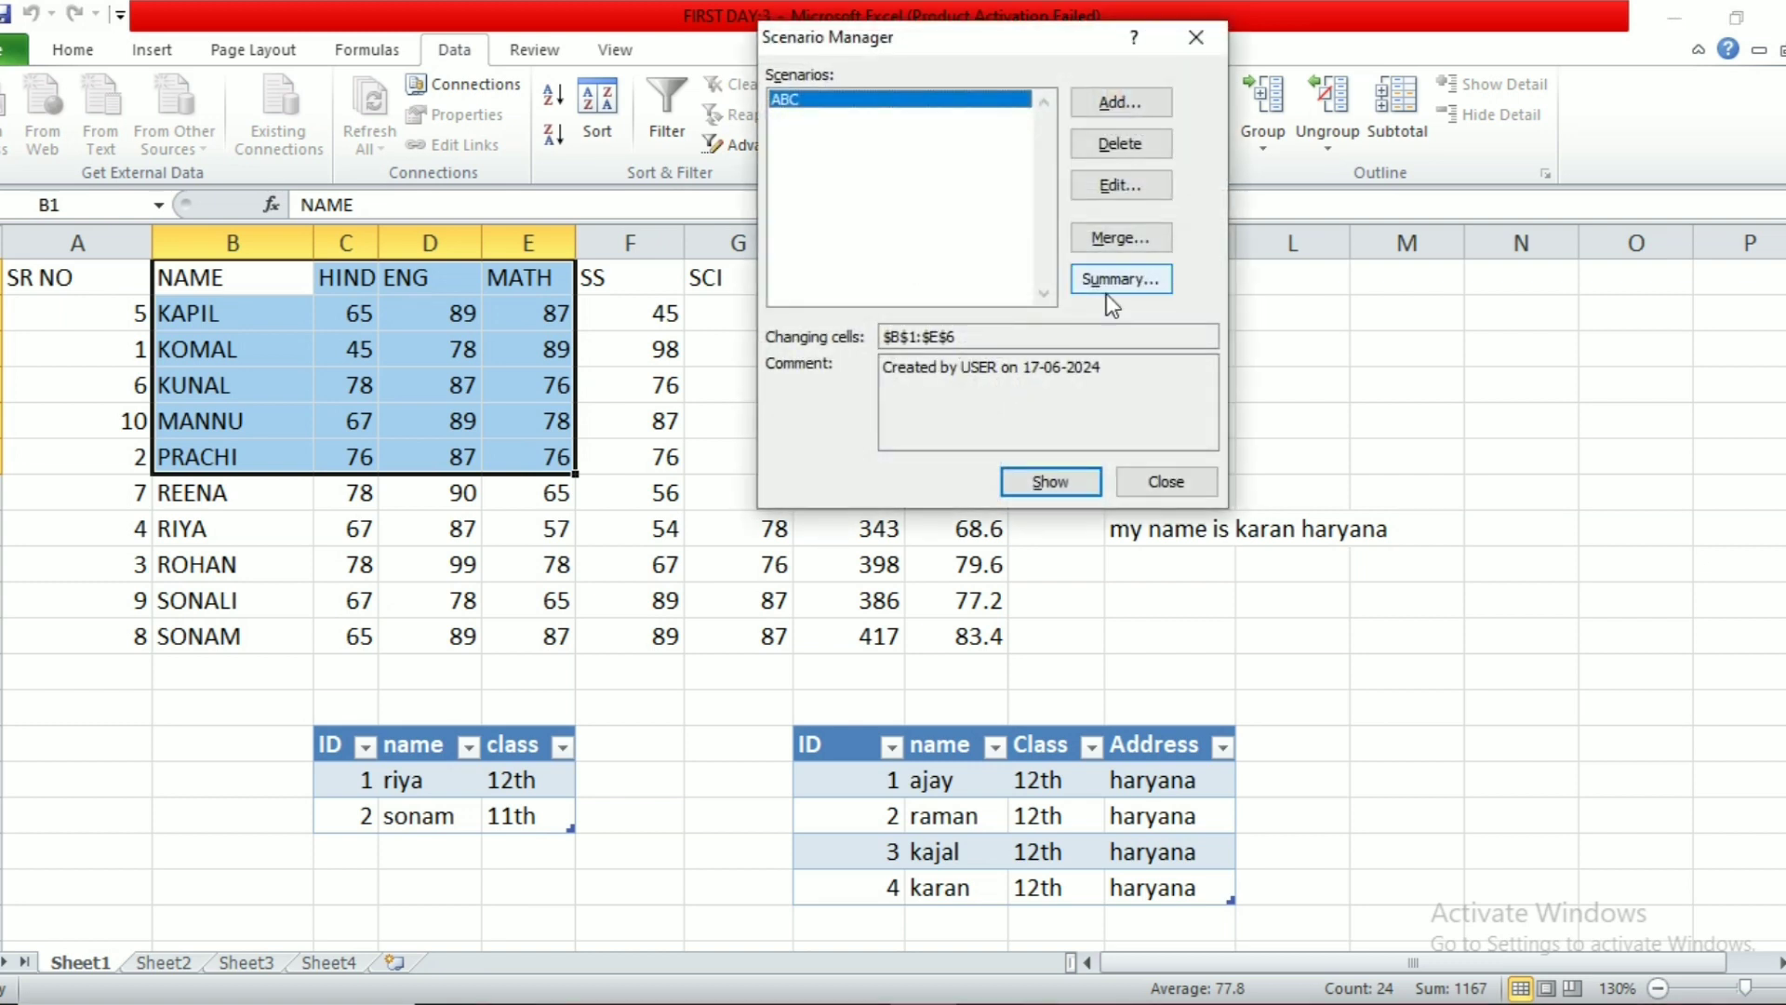
# Step: Create a Scenario Summary report with result cell N5
pyautogui.click(1108, 286)
pyautogui.click(1515, 418)
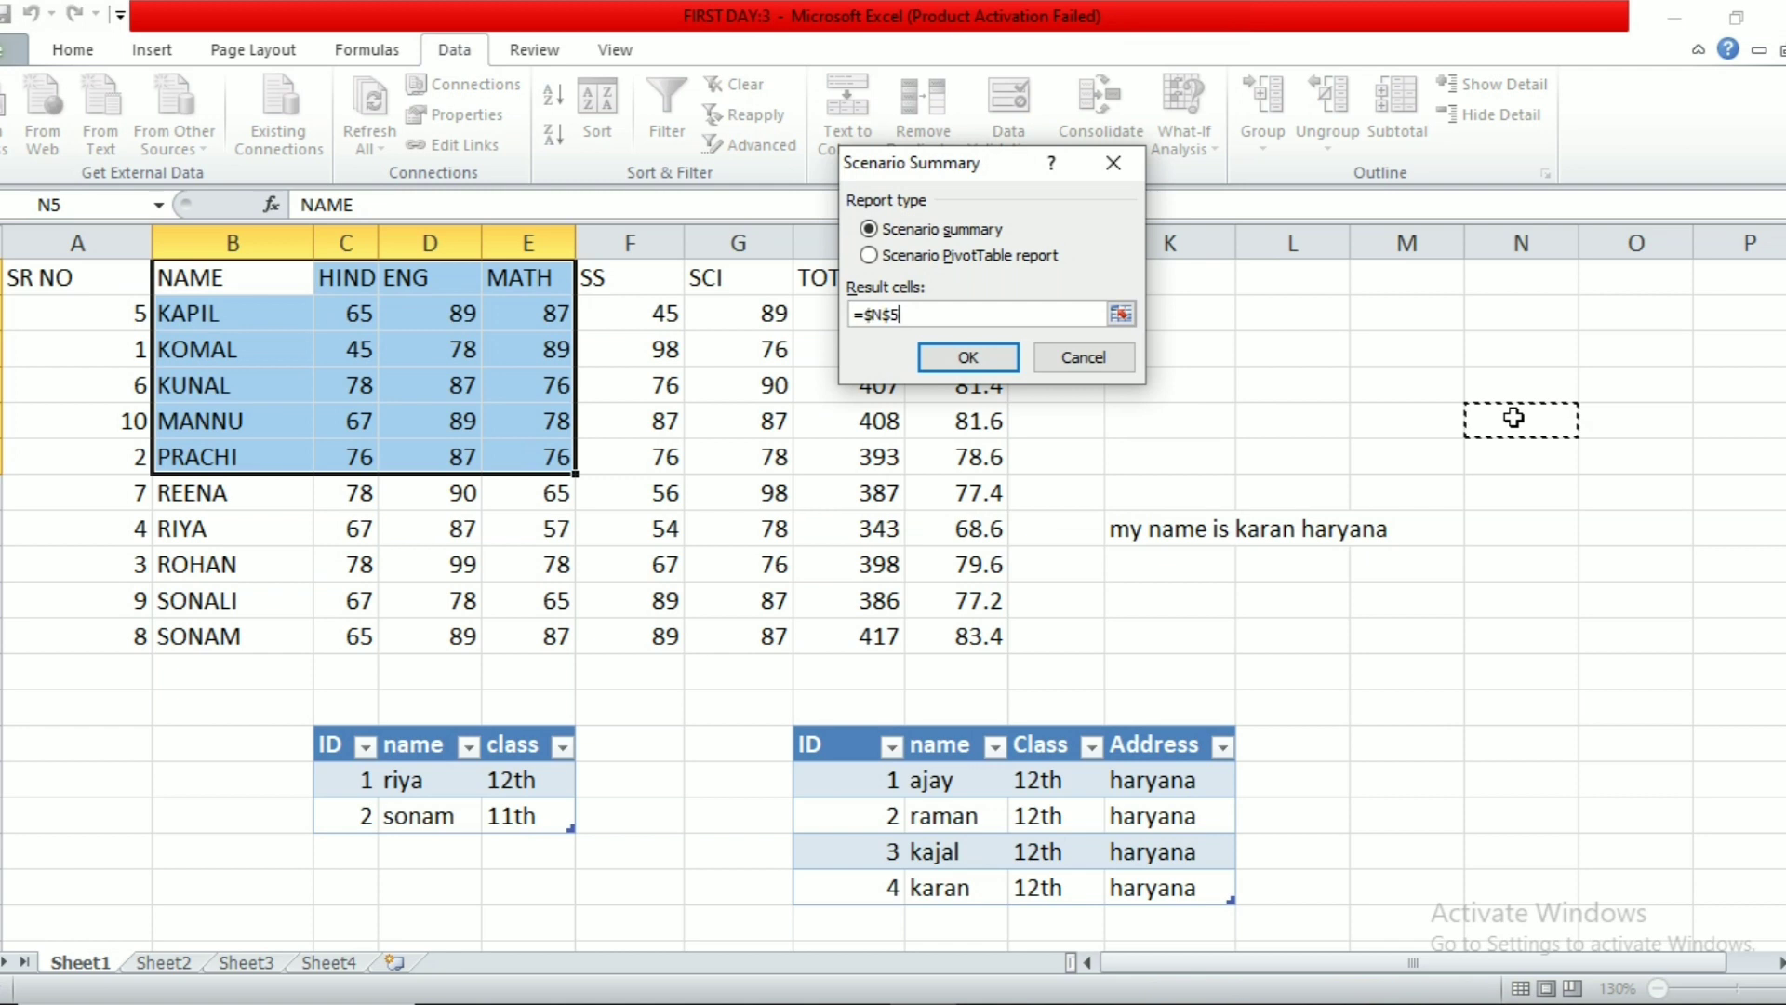
pyautogui.click(970, 355)
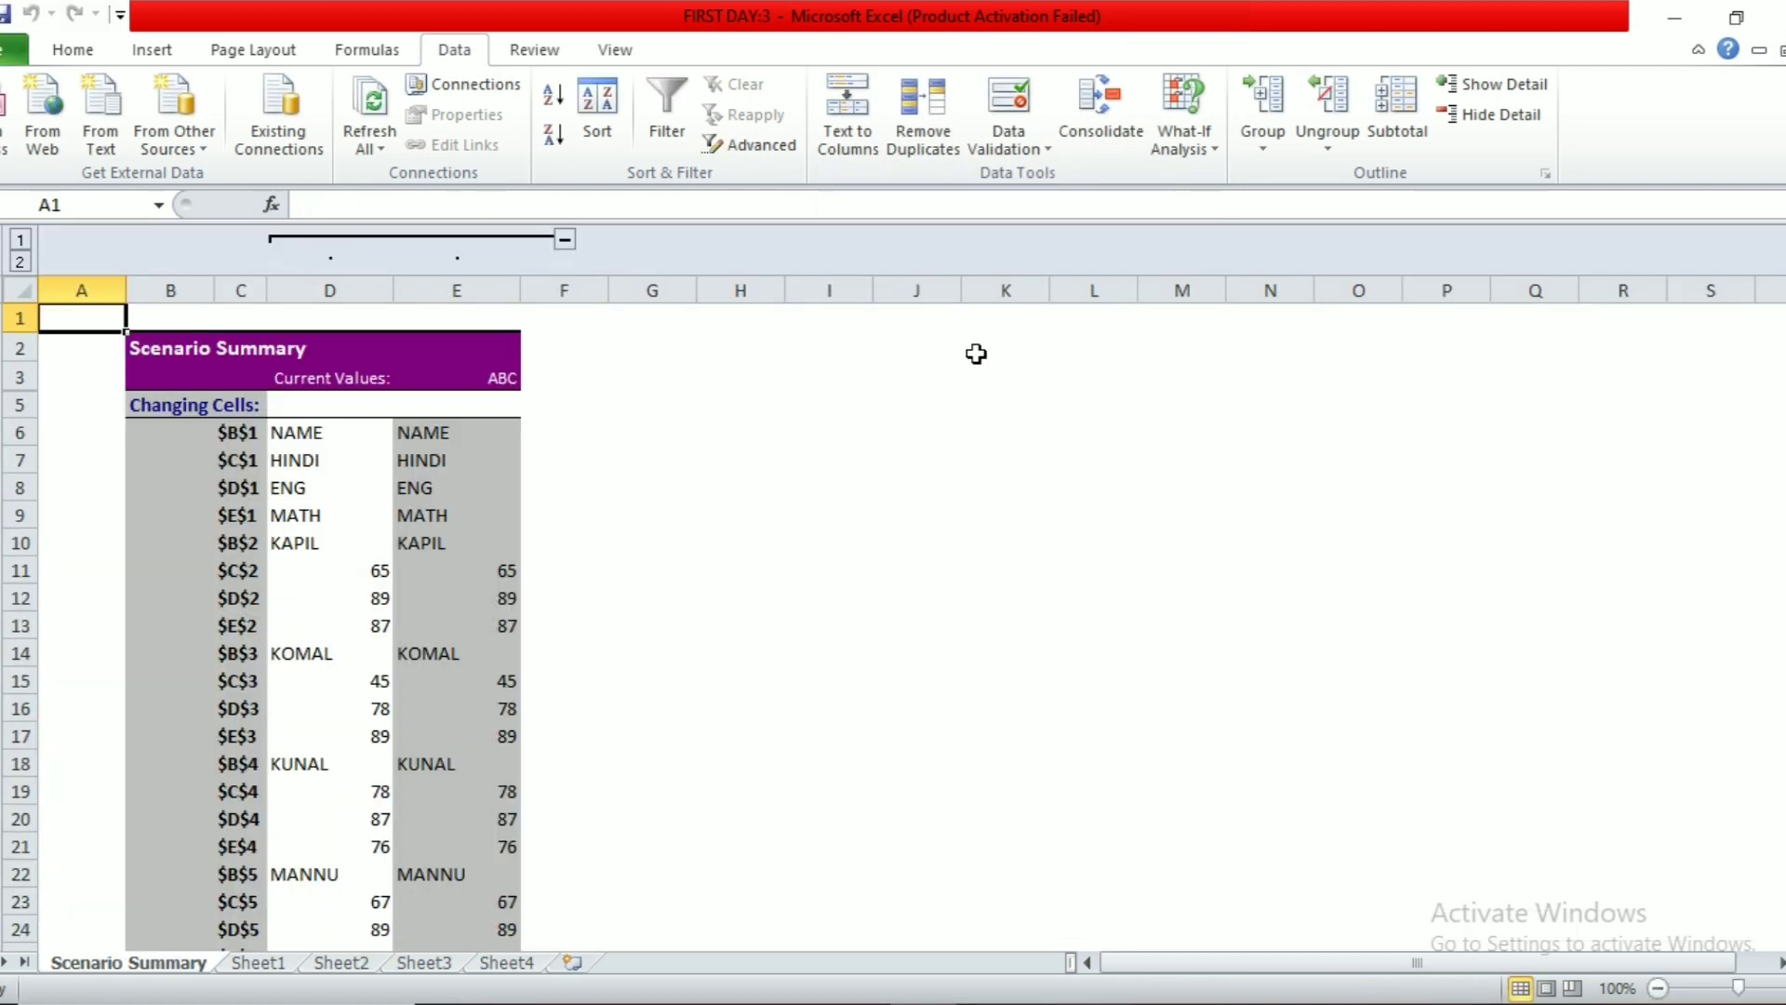
# Step: Delete the Scenario Summary sheet, confirming the permanent deletion
pyautogui.scroll(-3, 415, 628)
pyautogui.scroll(-2, 414, 629)
pyautogui.scroll(5, 415, 630)
pyautogui.rightClick(160, 967)
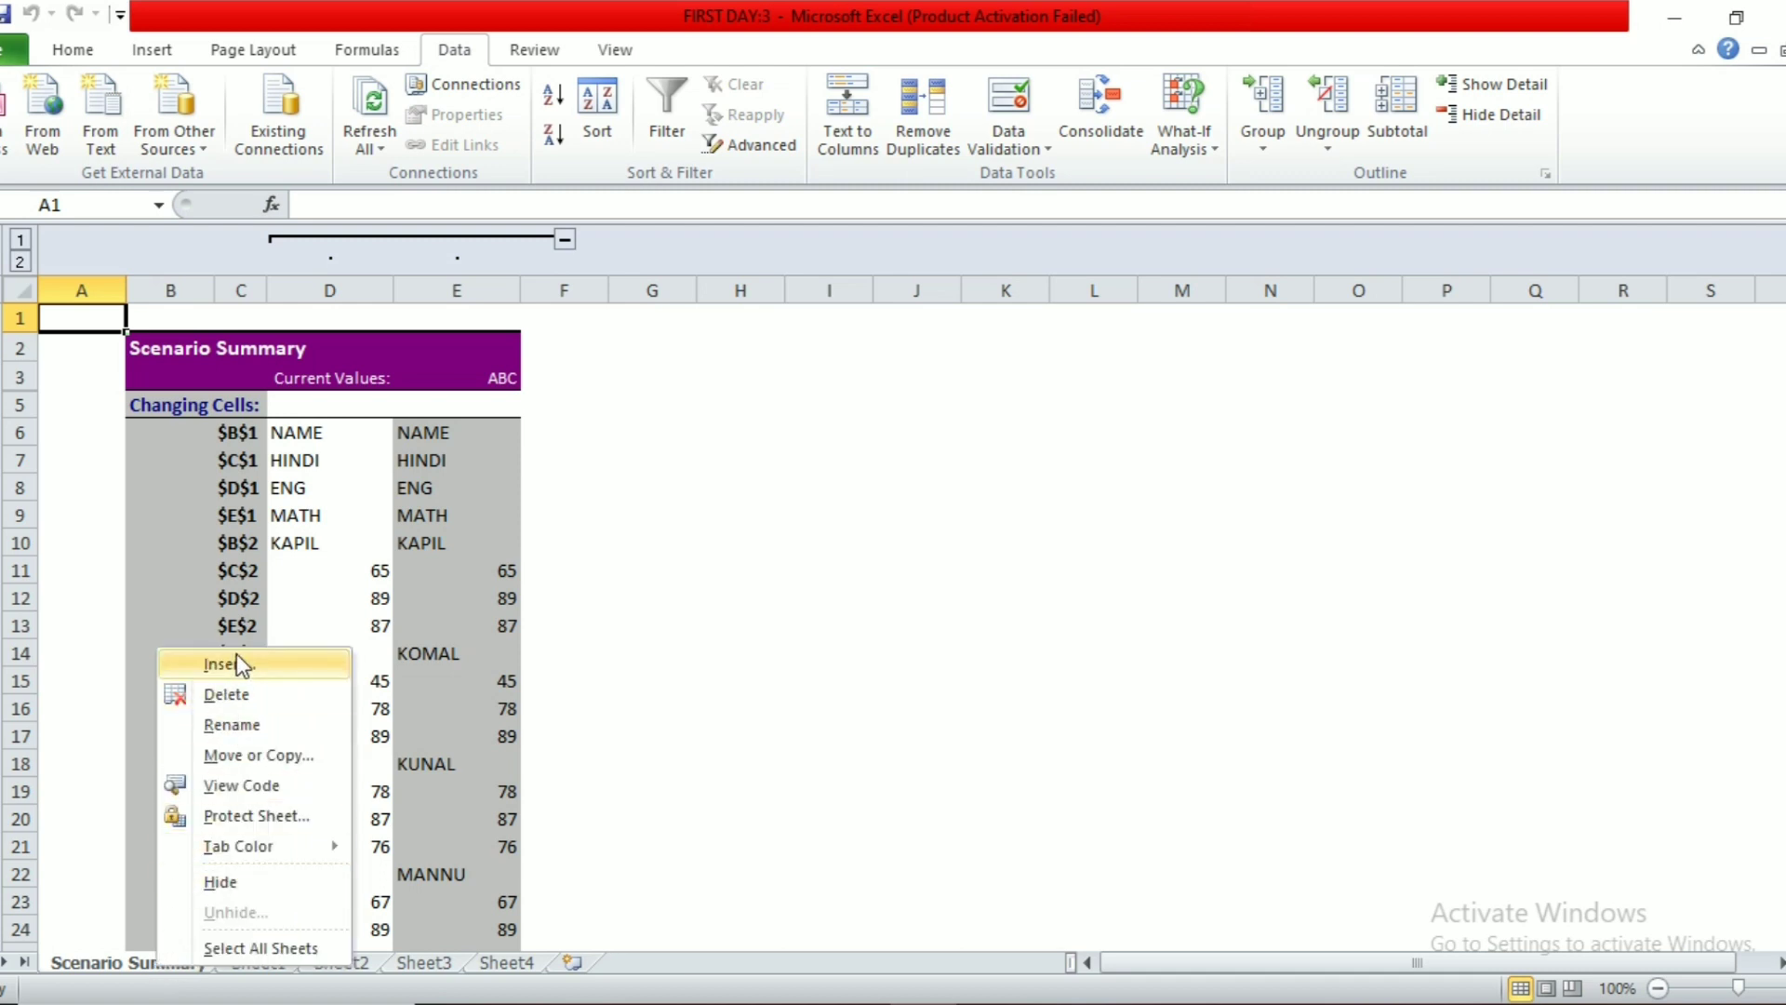
pyautogui.click(236, 695)
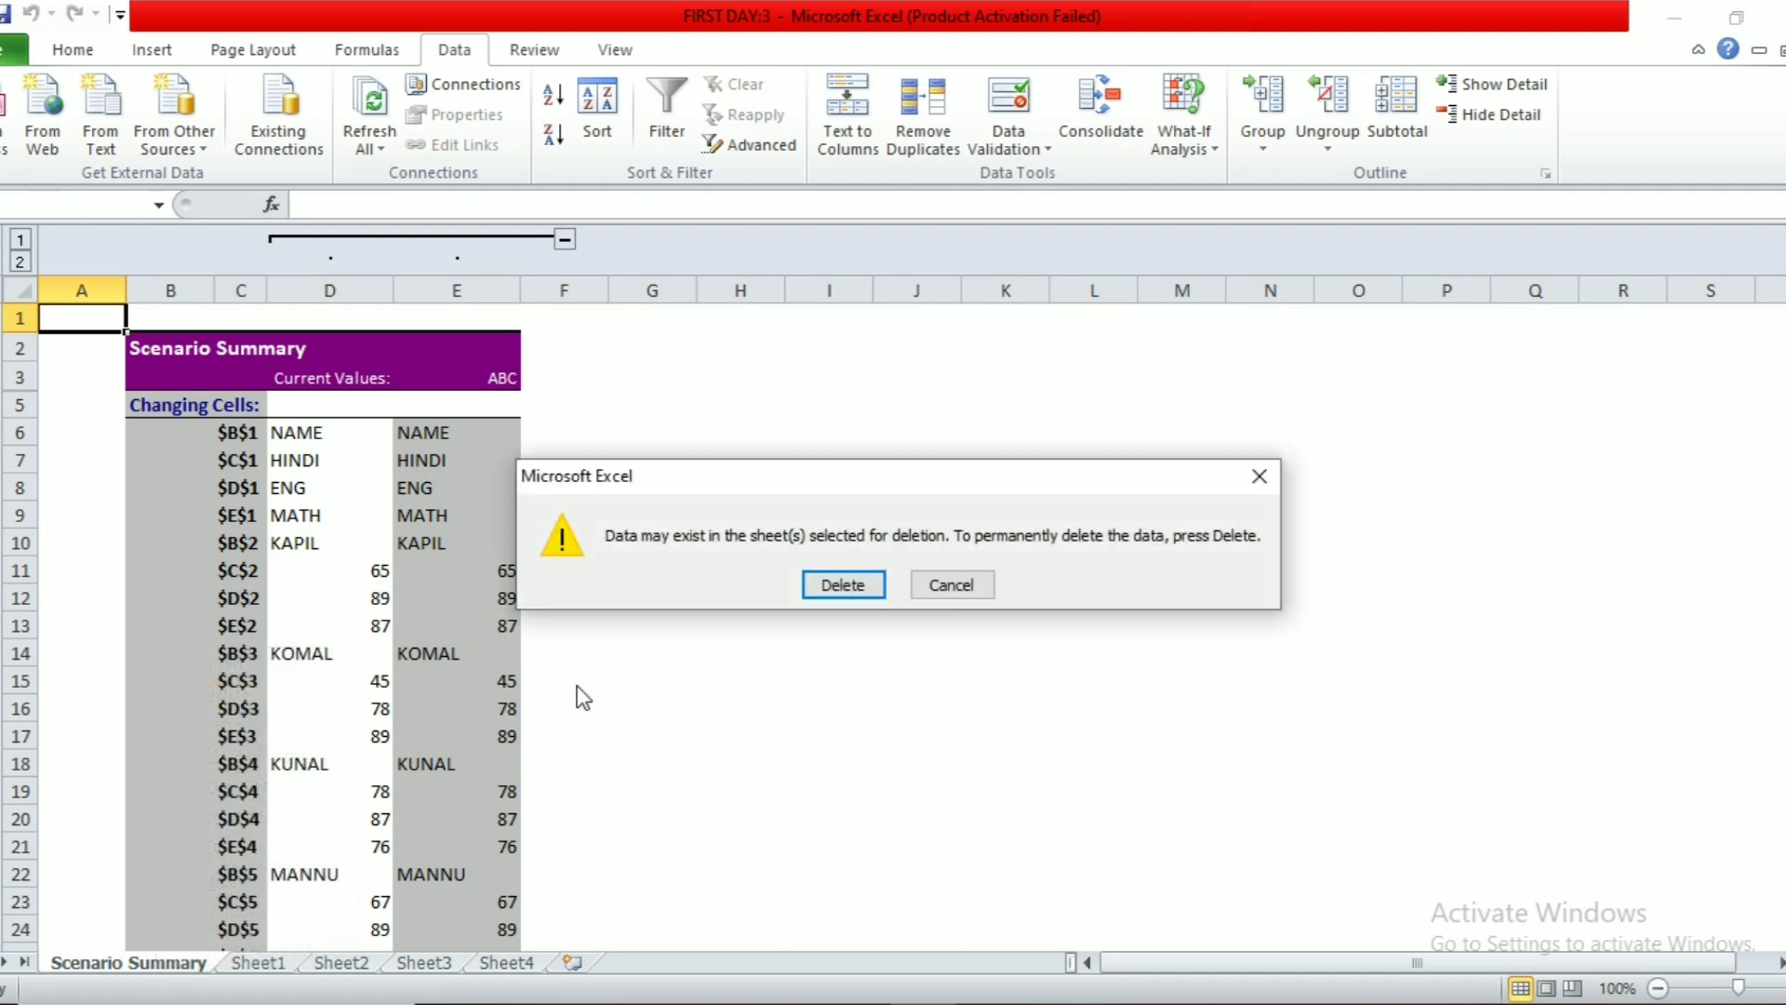
pyautogui.click(846, 584)
# Step: Scroll Sheet1 down and select a blank cell in the empty area
pyautogui.click(882, 627)
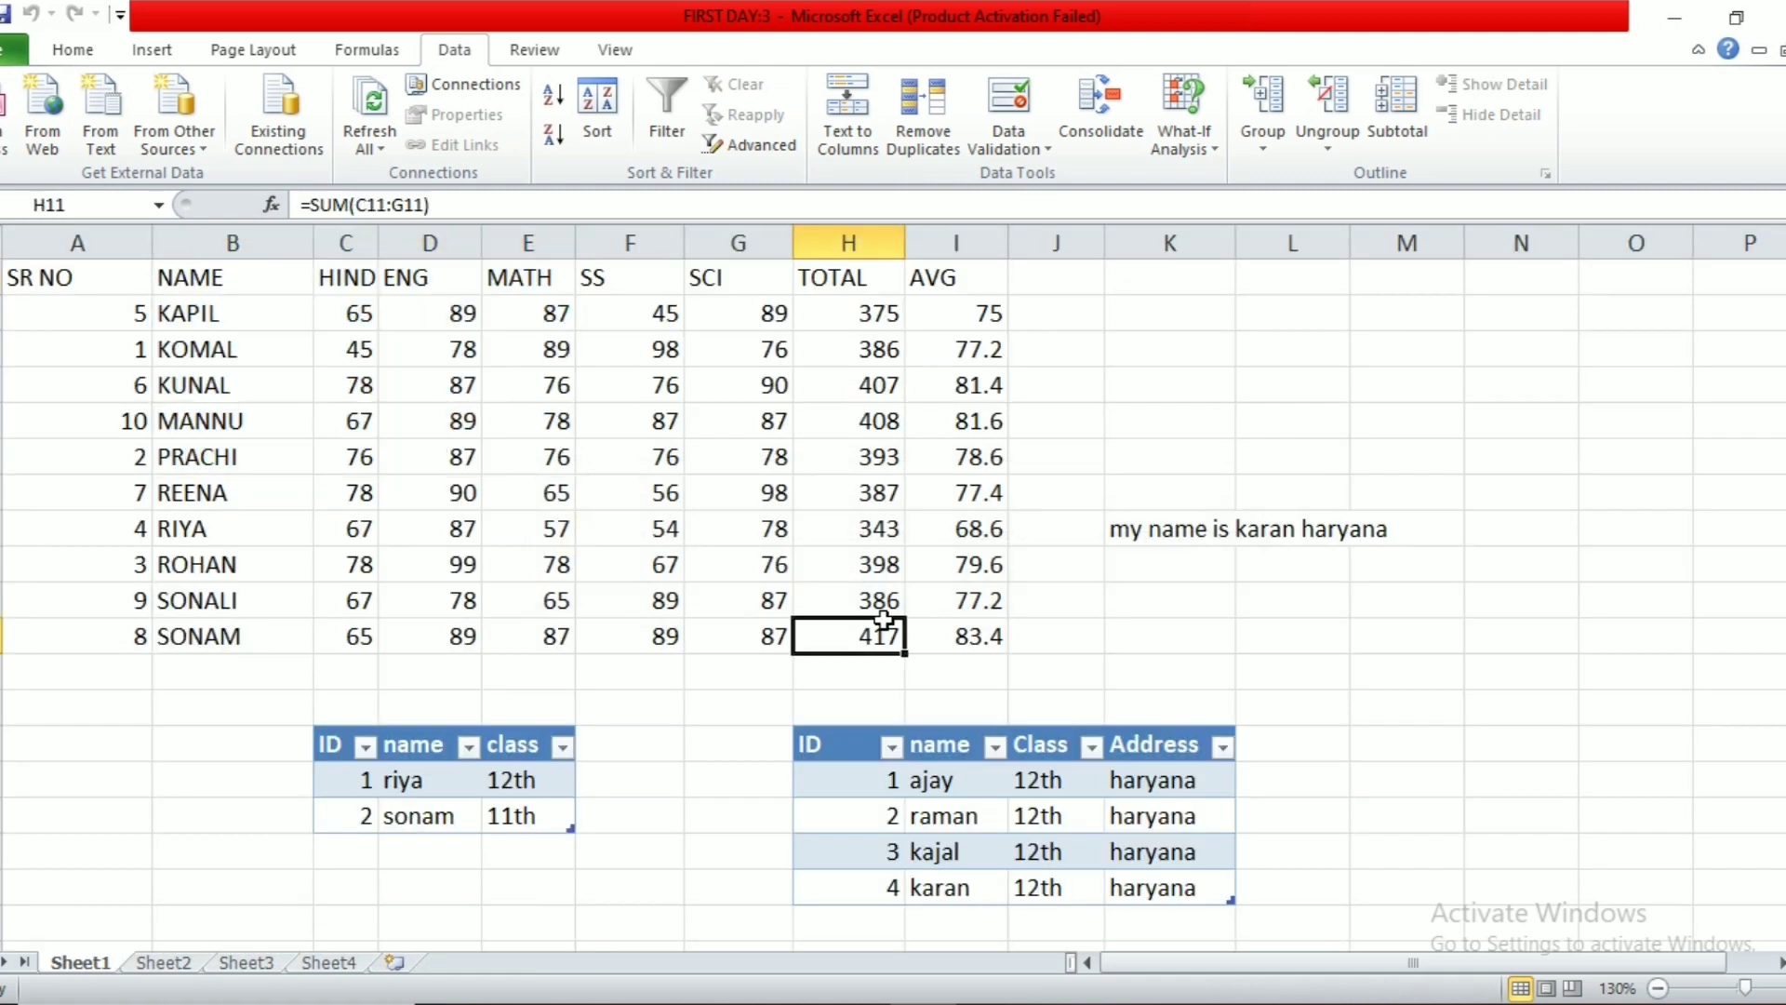
pyautogui.click(1190, 127)
pyautogui.click(689, 710)
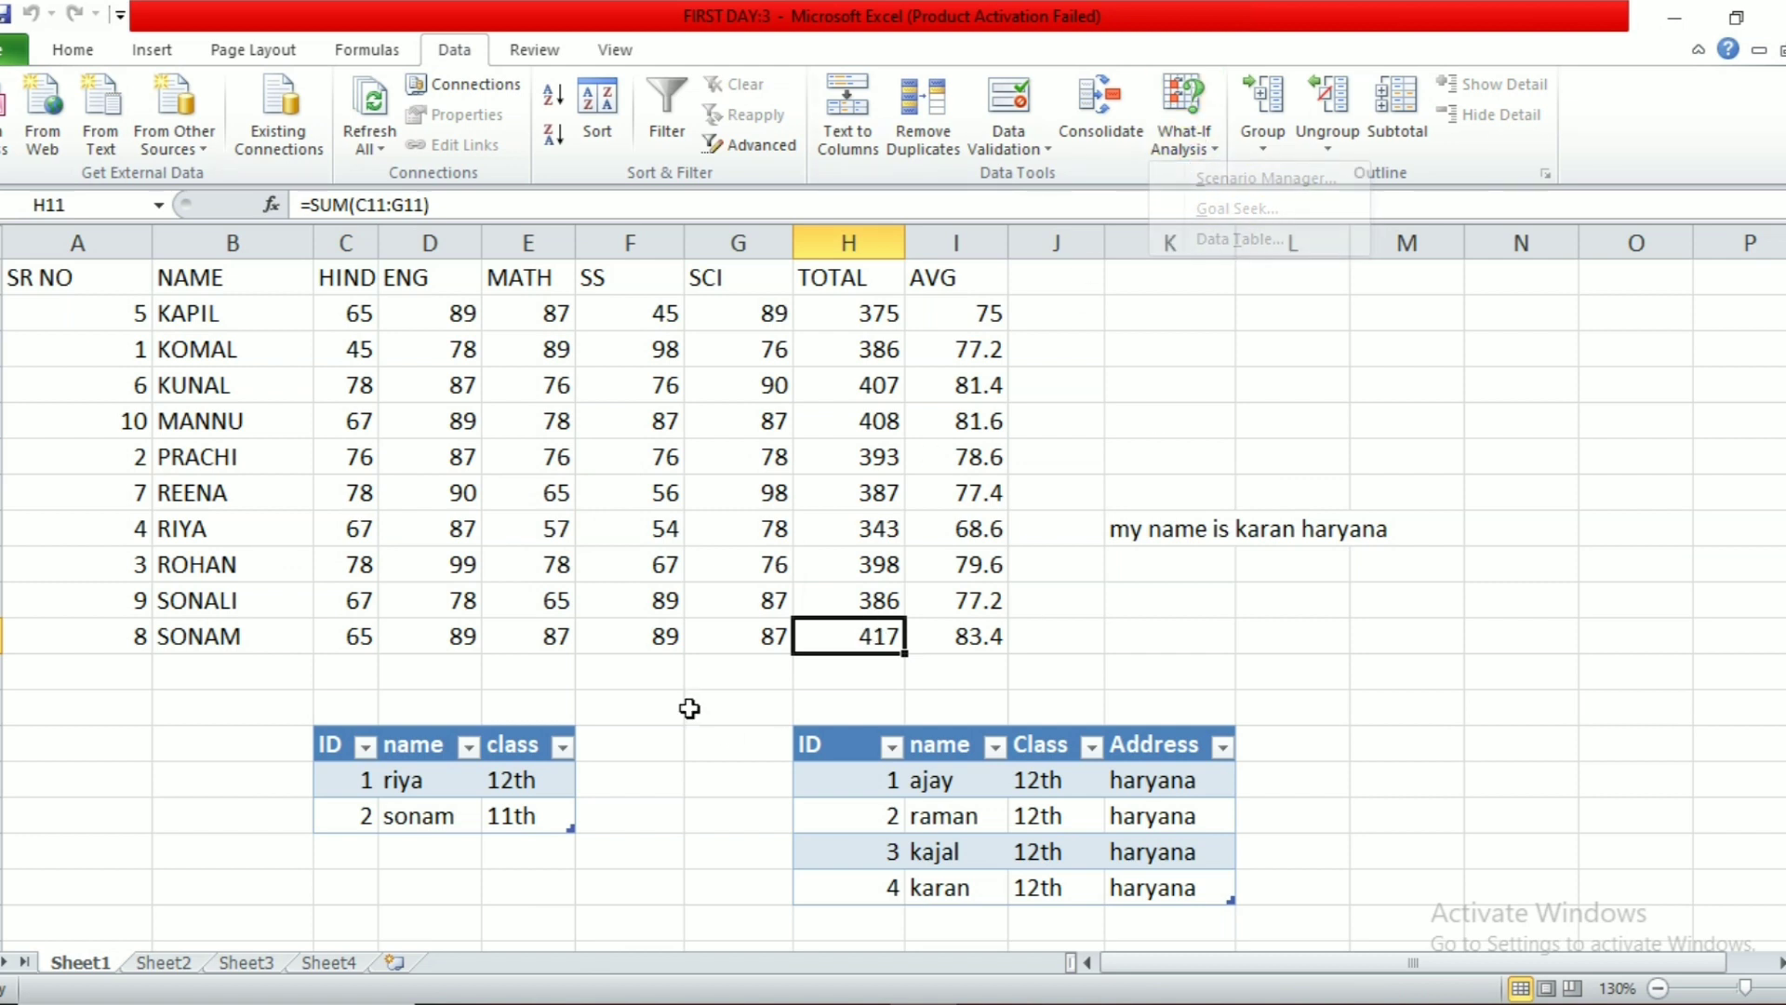
pyautogui.scroll(-8, 689, 710)
pyautogui.scroll(-1, 689, 708)
pyautogui.click(631, 479)
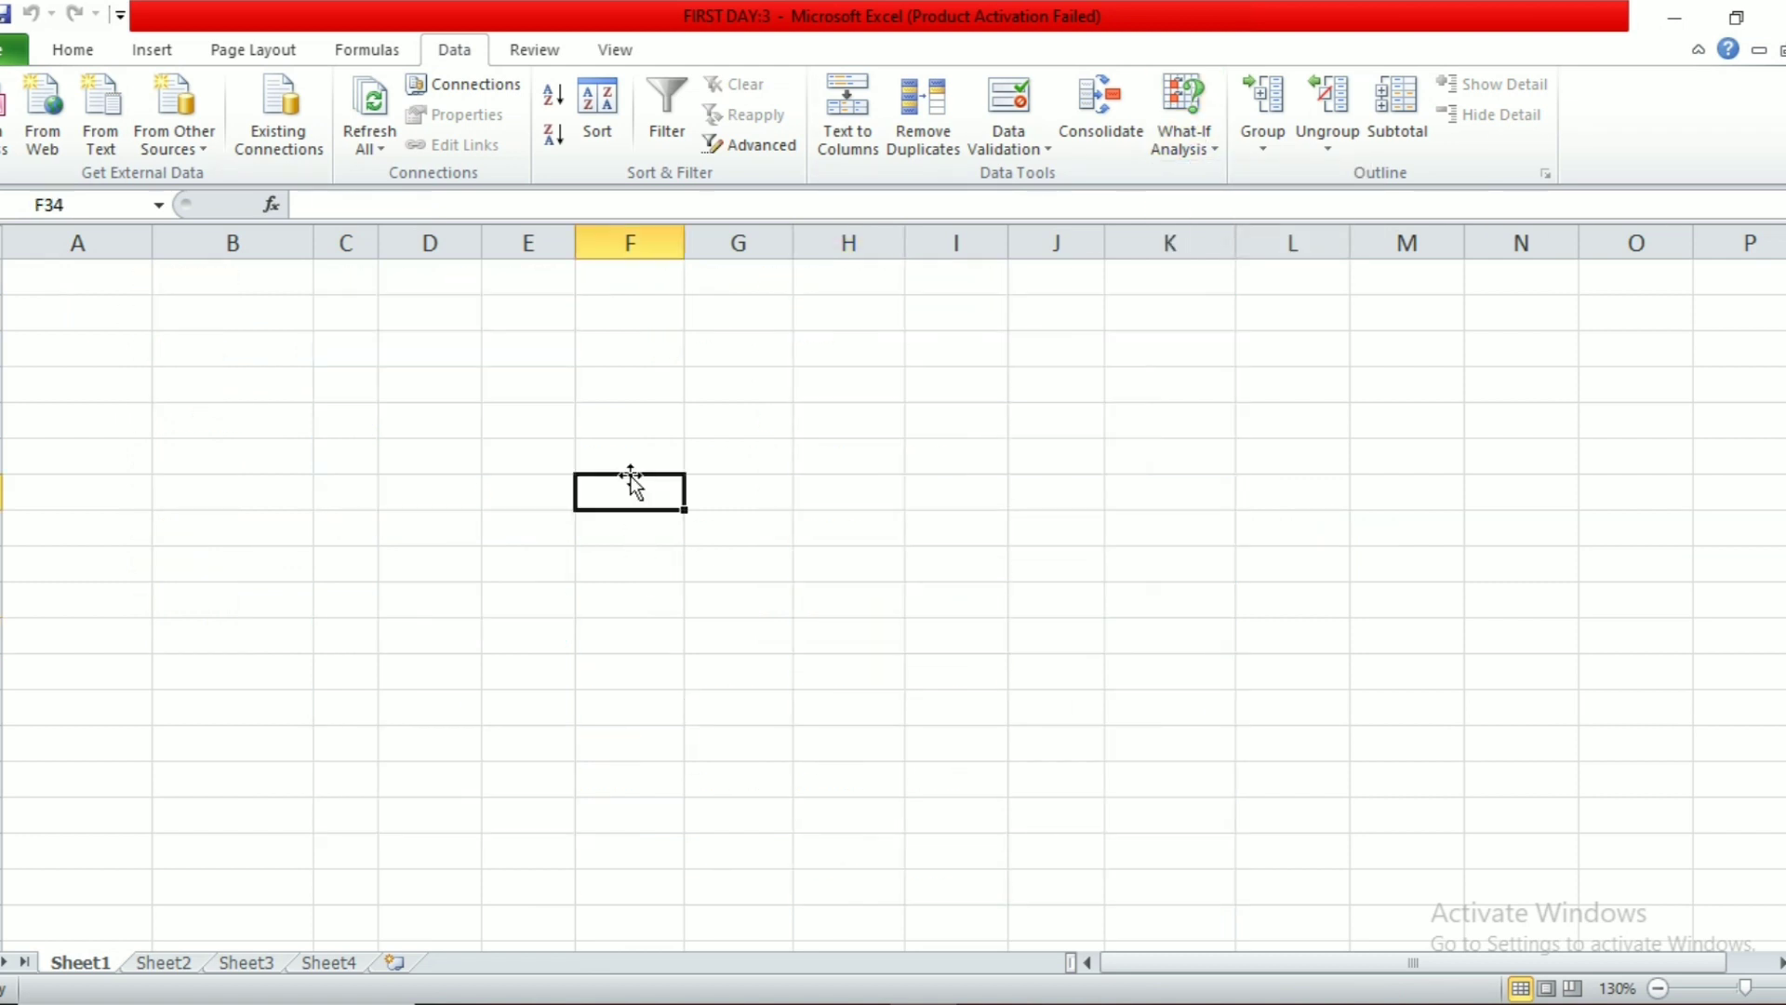
# Step: Enter 15 in F33 and 250 in H33
pyautogui.click(637, 451)
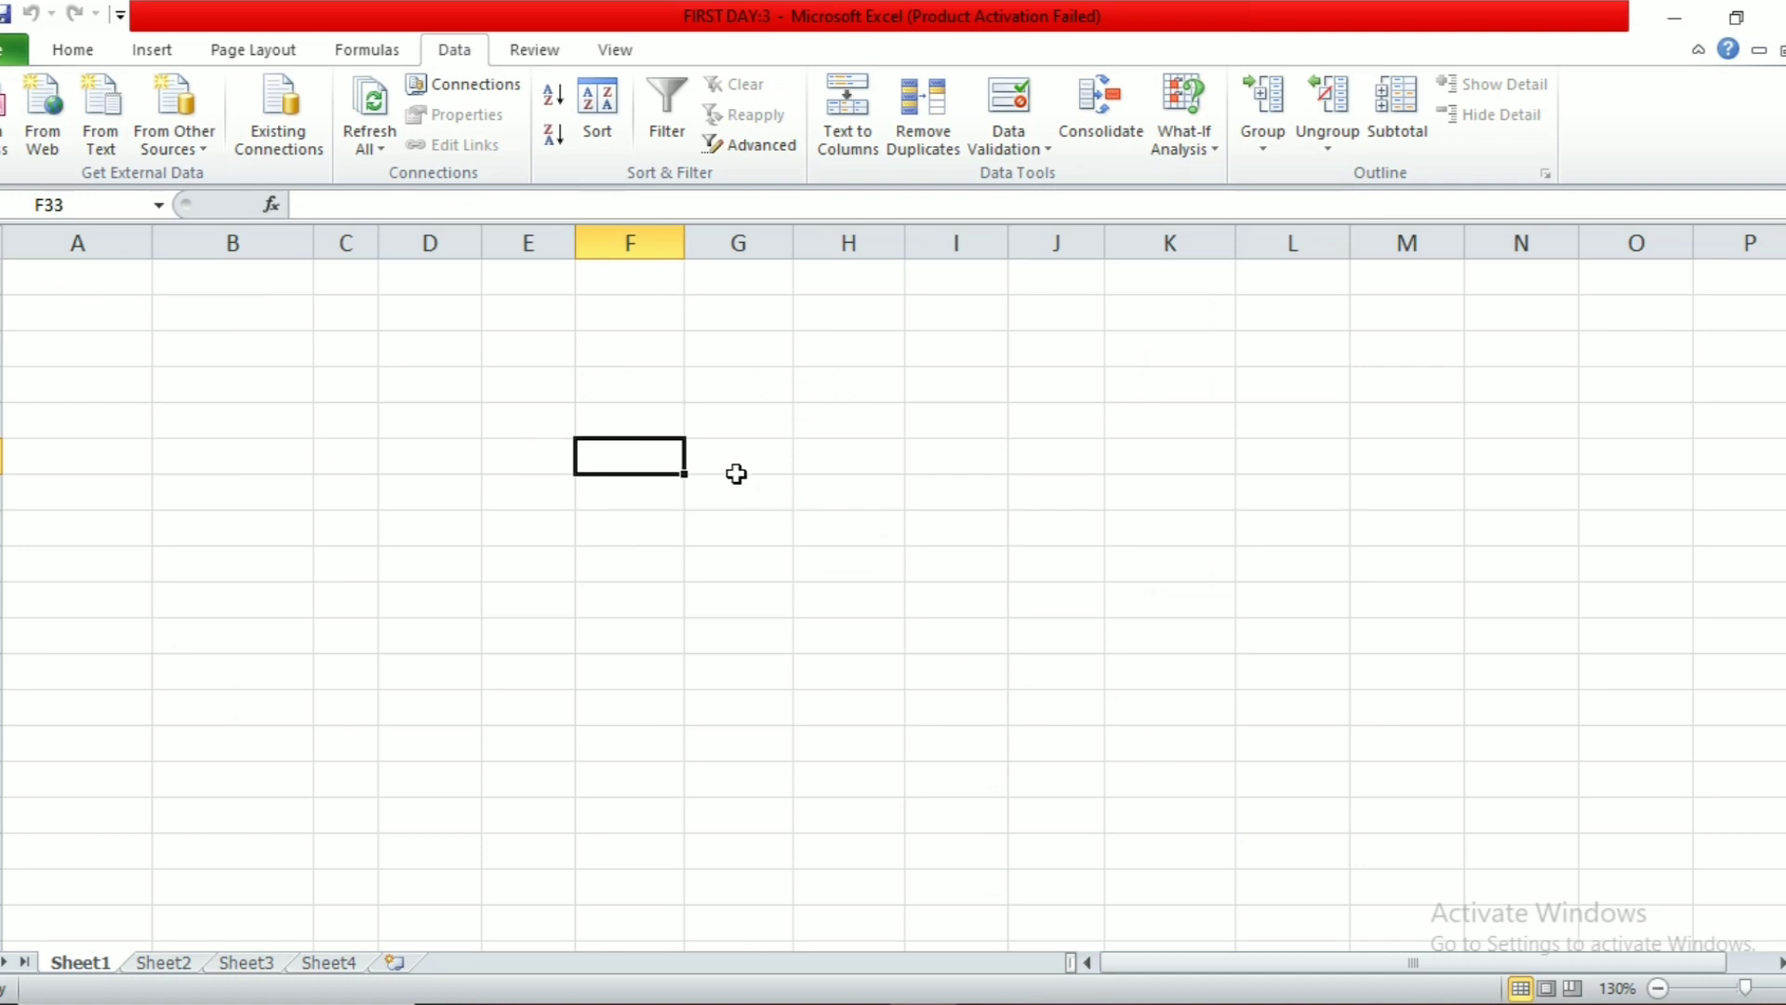
pyautogui.write('15')
pyautogui.press('Tab')
pyautogui.press('Tab')
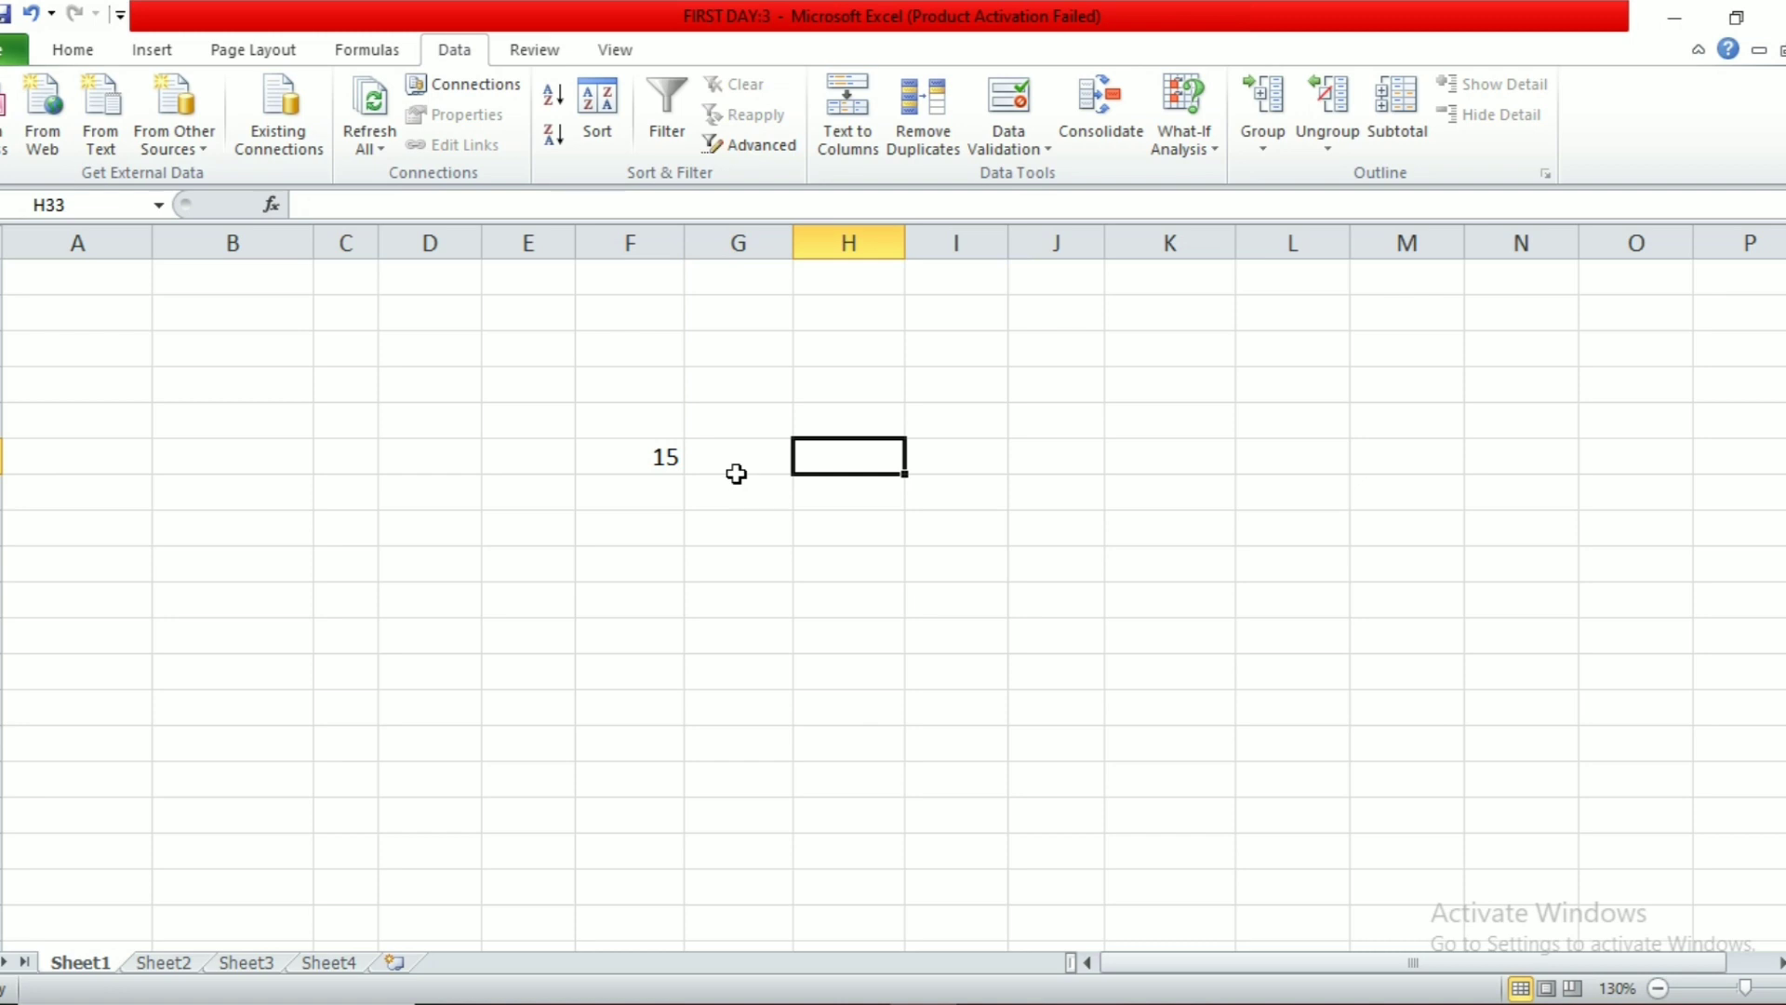
pyautogui.write('250')
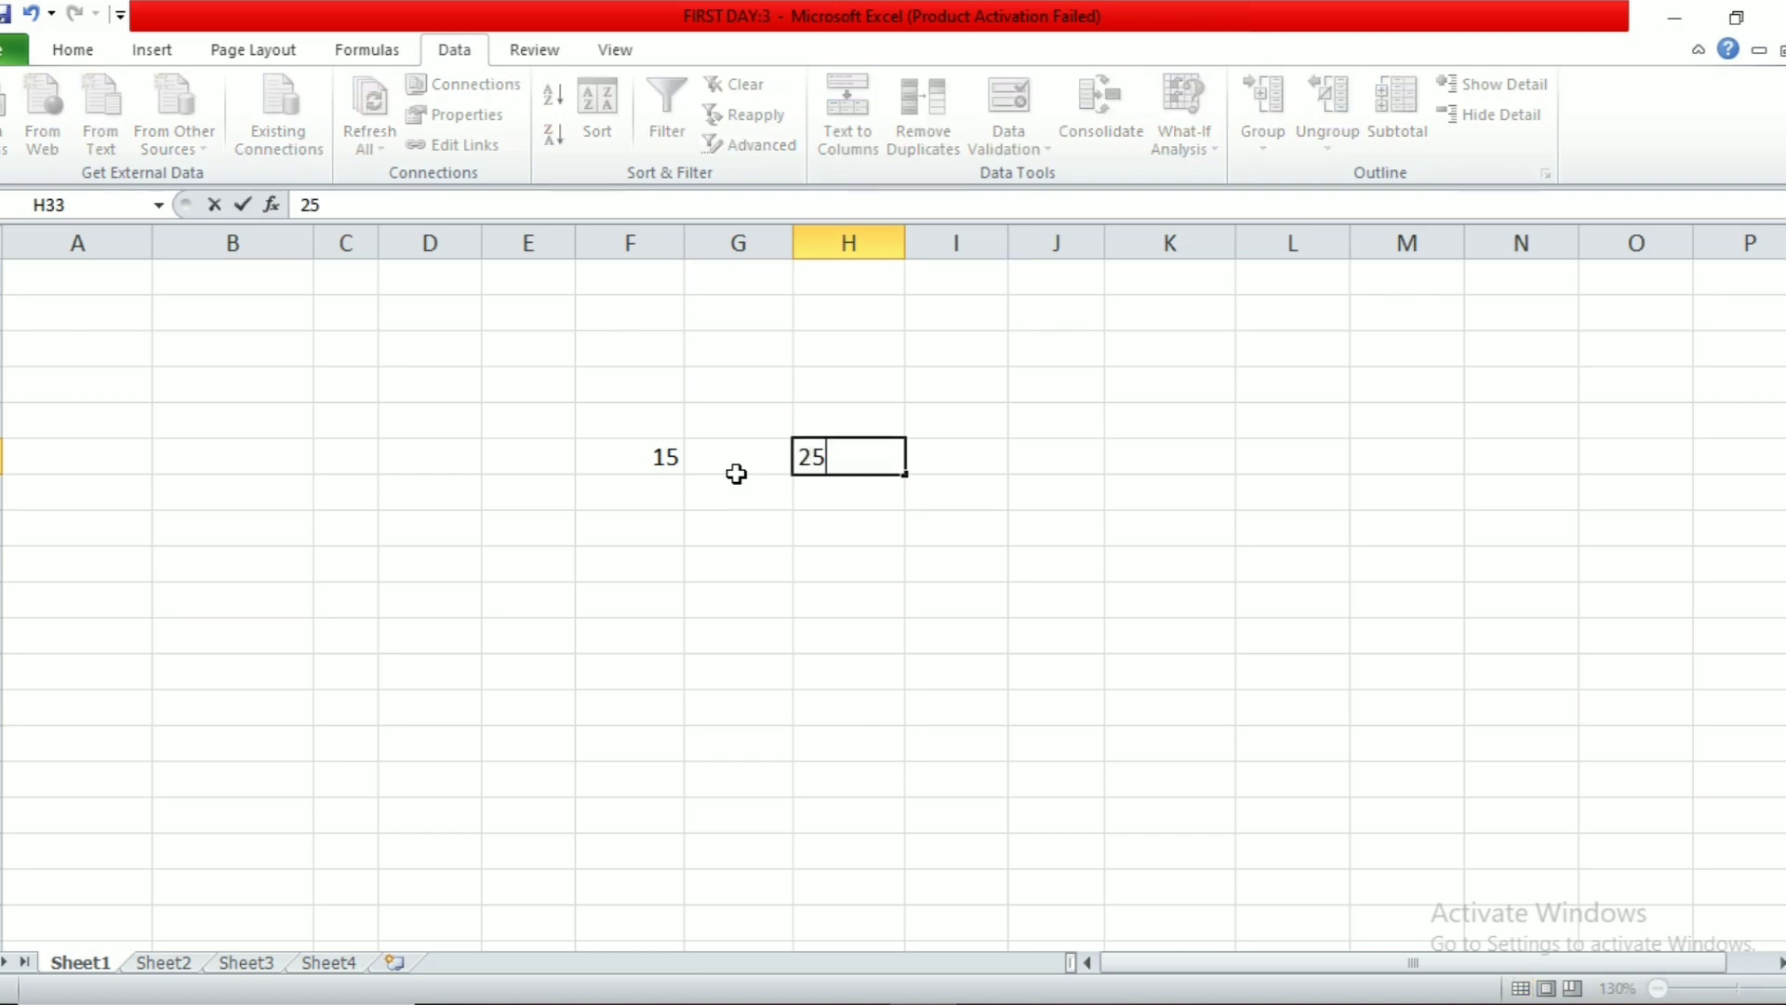
pyautogui.press('Return')
# Step: Enter =F33*H33 in G36, giving 3750
pyautogui.press('Down')
pyautogui.press('Down')
pyautogui.press('Left')
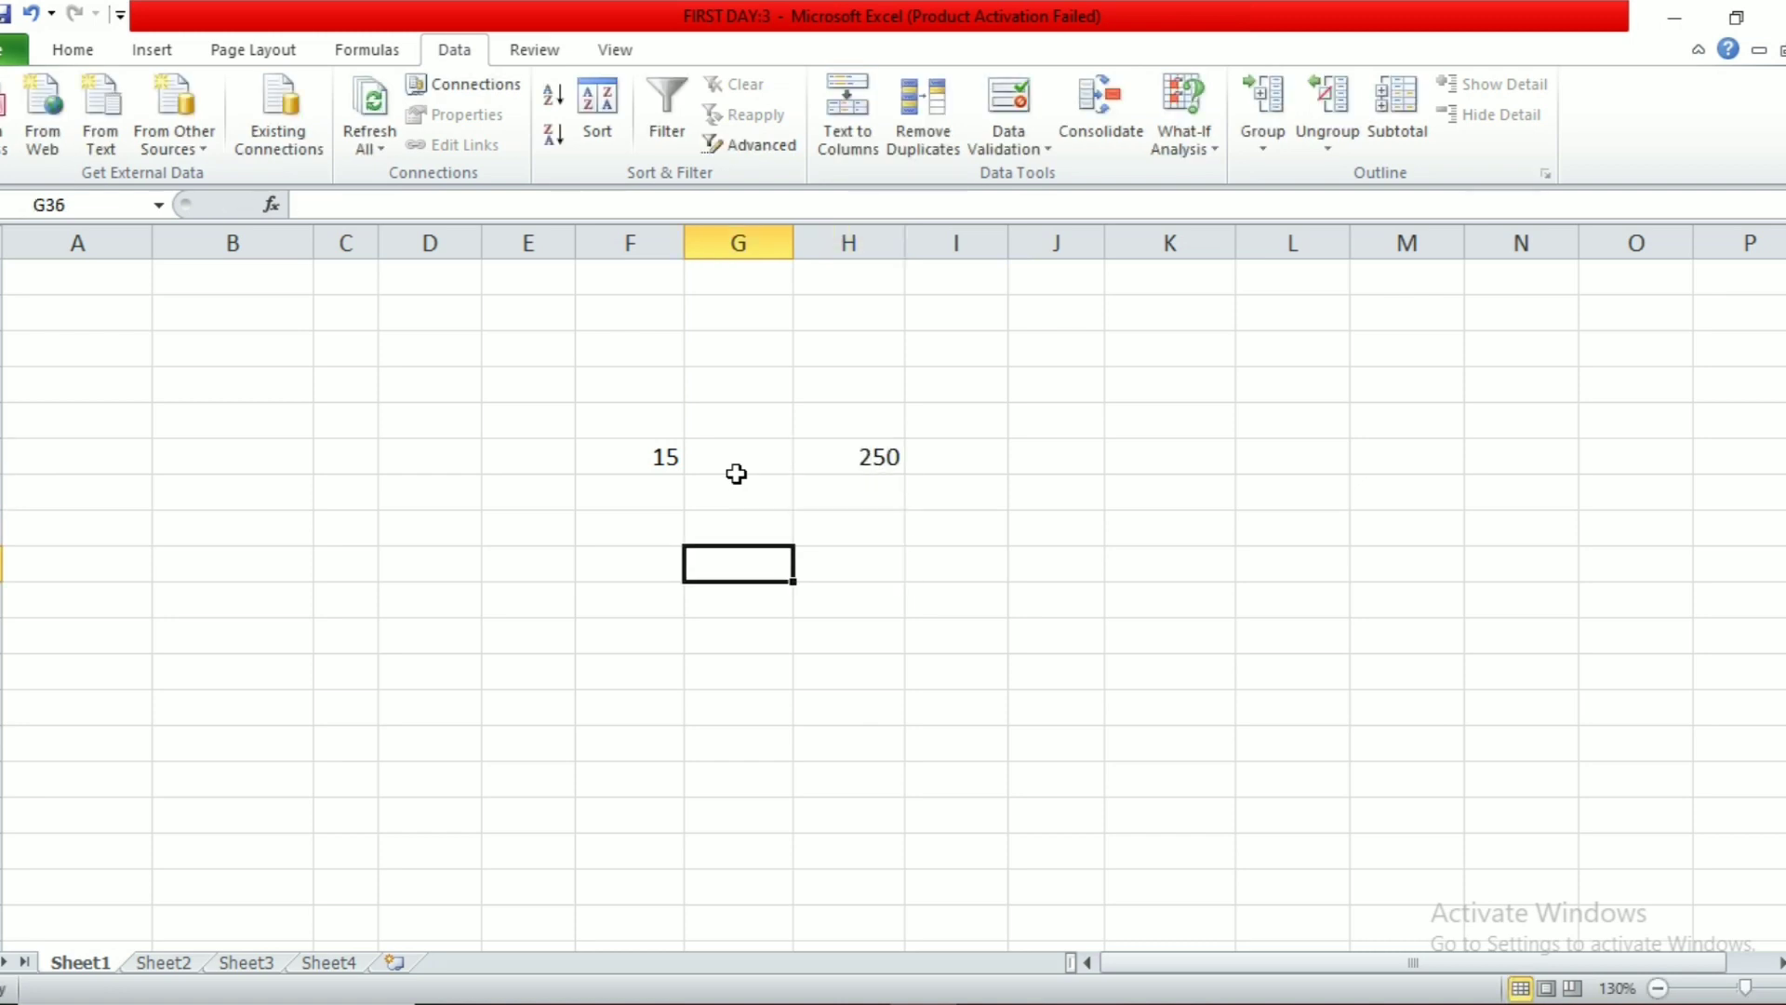
pyautogui.write('=')
pyautogui.press('Up')
pyautogui.press('Up')
pyautogui.press('Up')
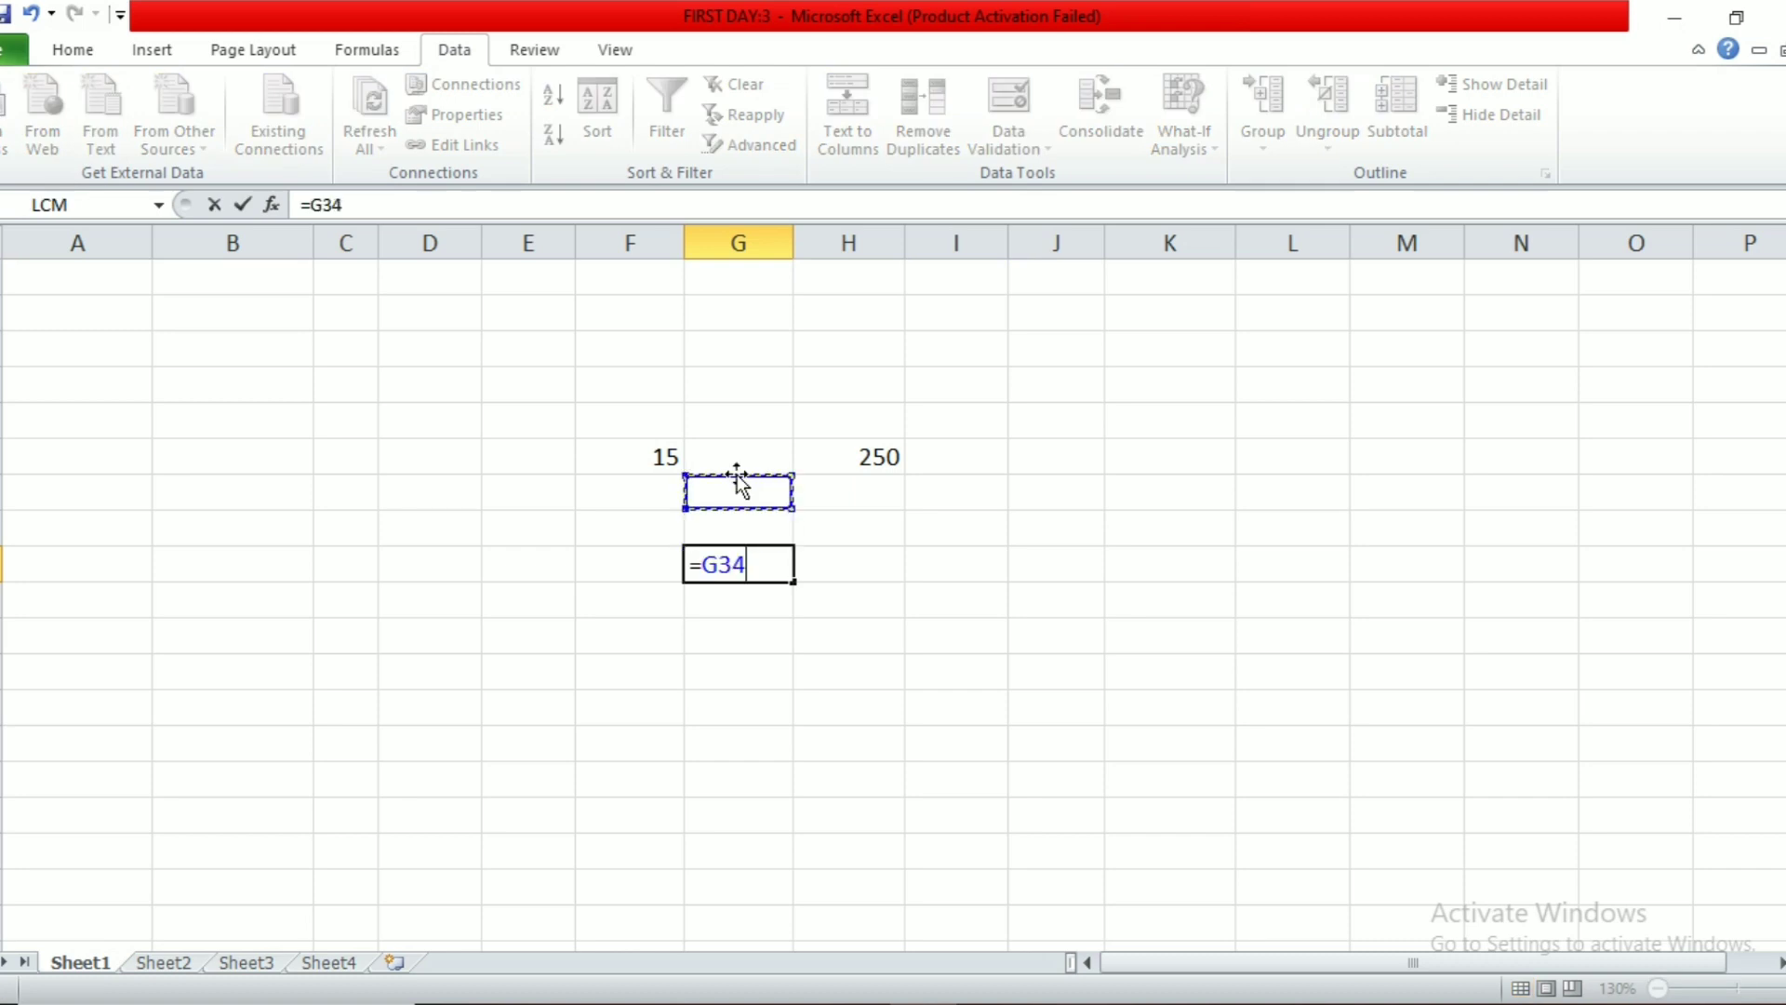
pyautogui.press('Left')
pyautogui.write('*')
pyautogui.press('Up')
pyautogui.press('Up')
pyautogui.press('Up')
pyautogui.press('Right')
pyautogui.press('Return')
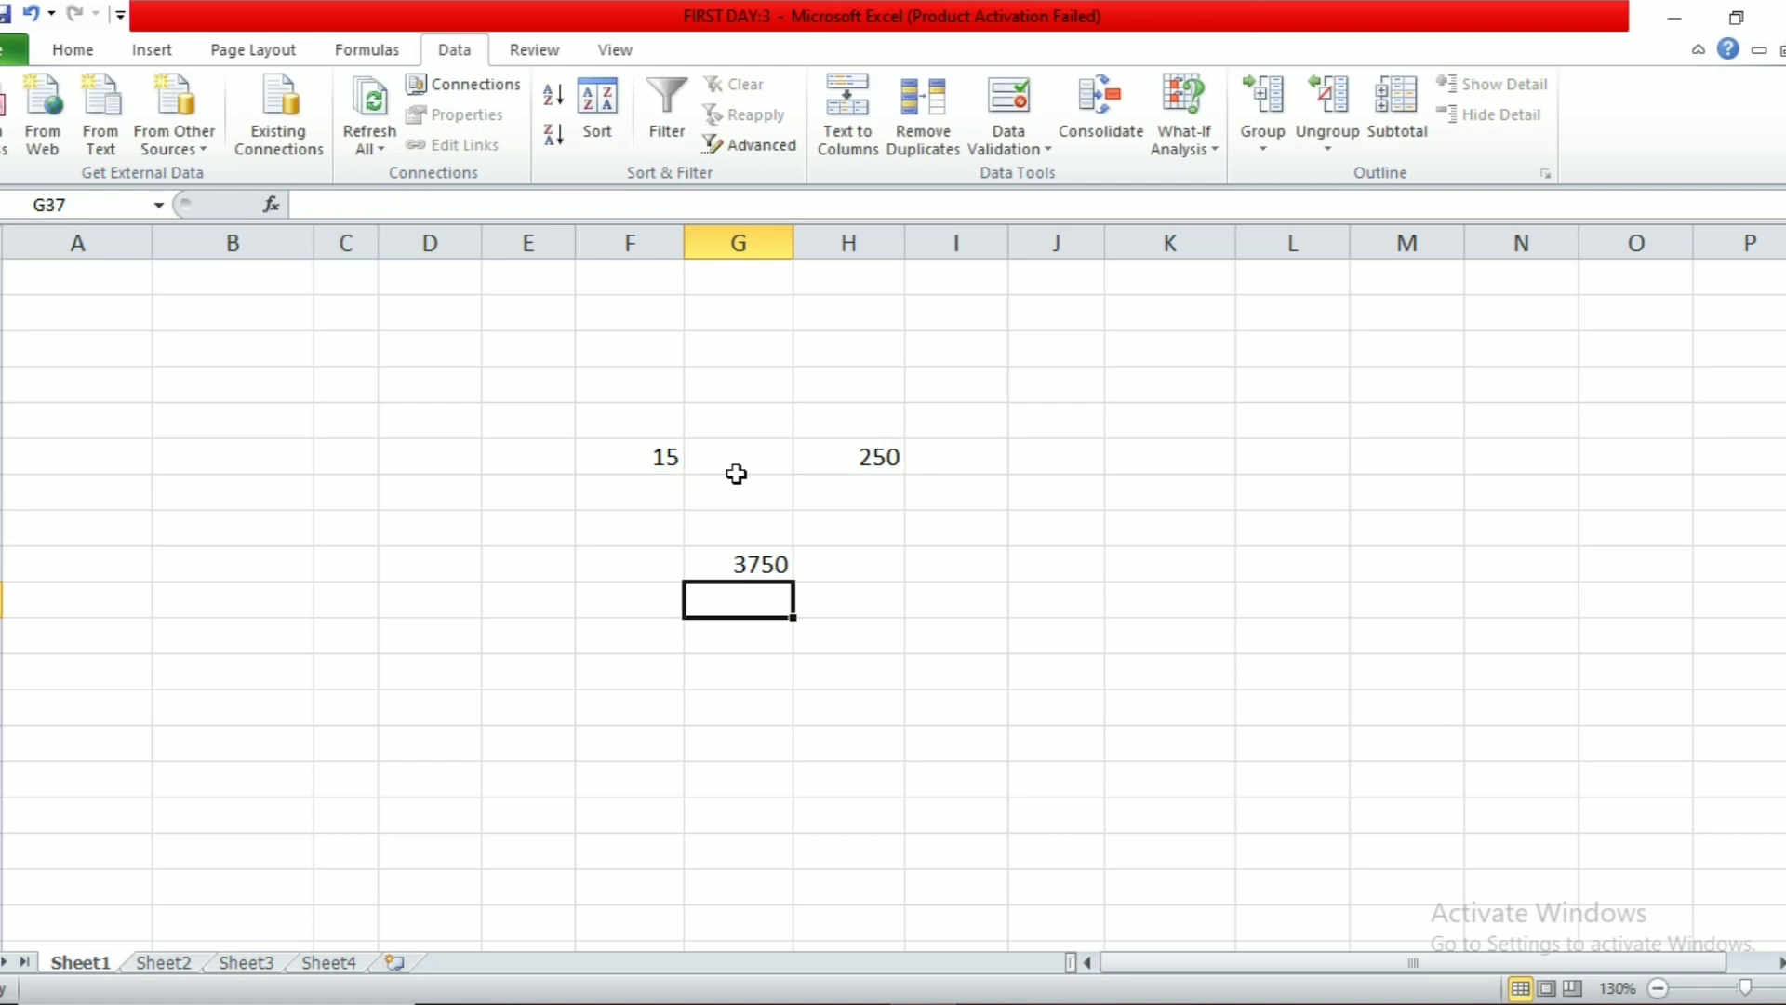
pyautogui.click(742, 562)
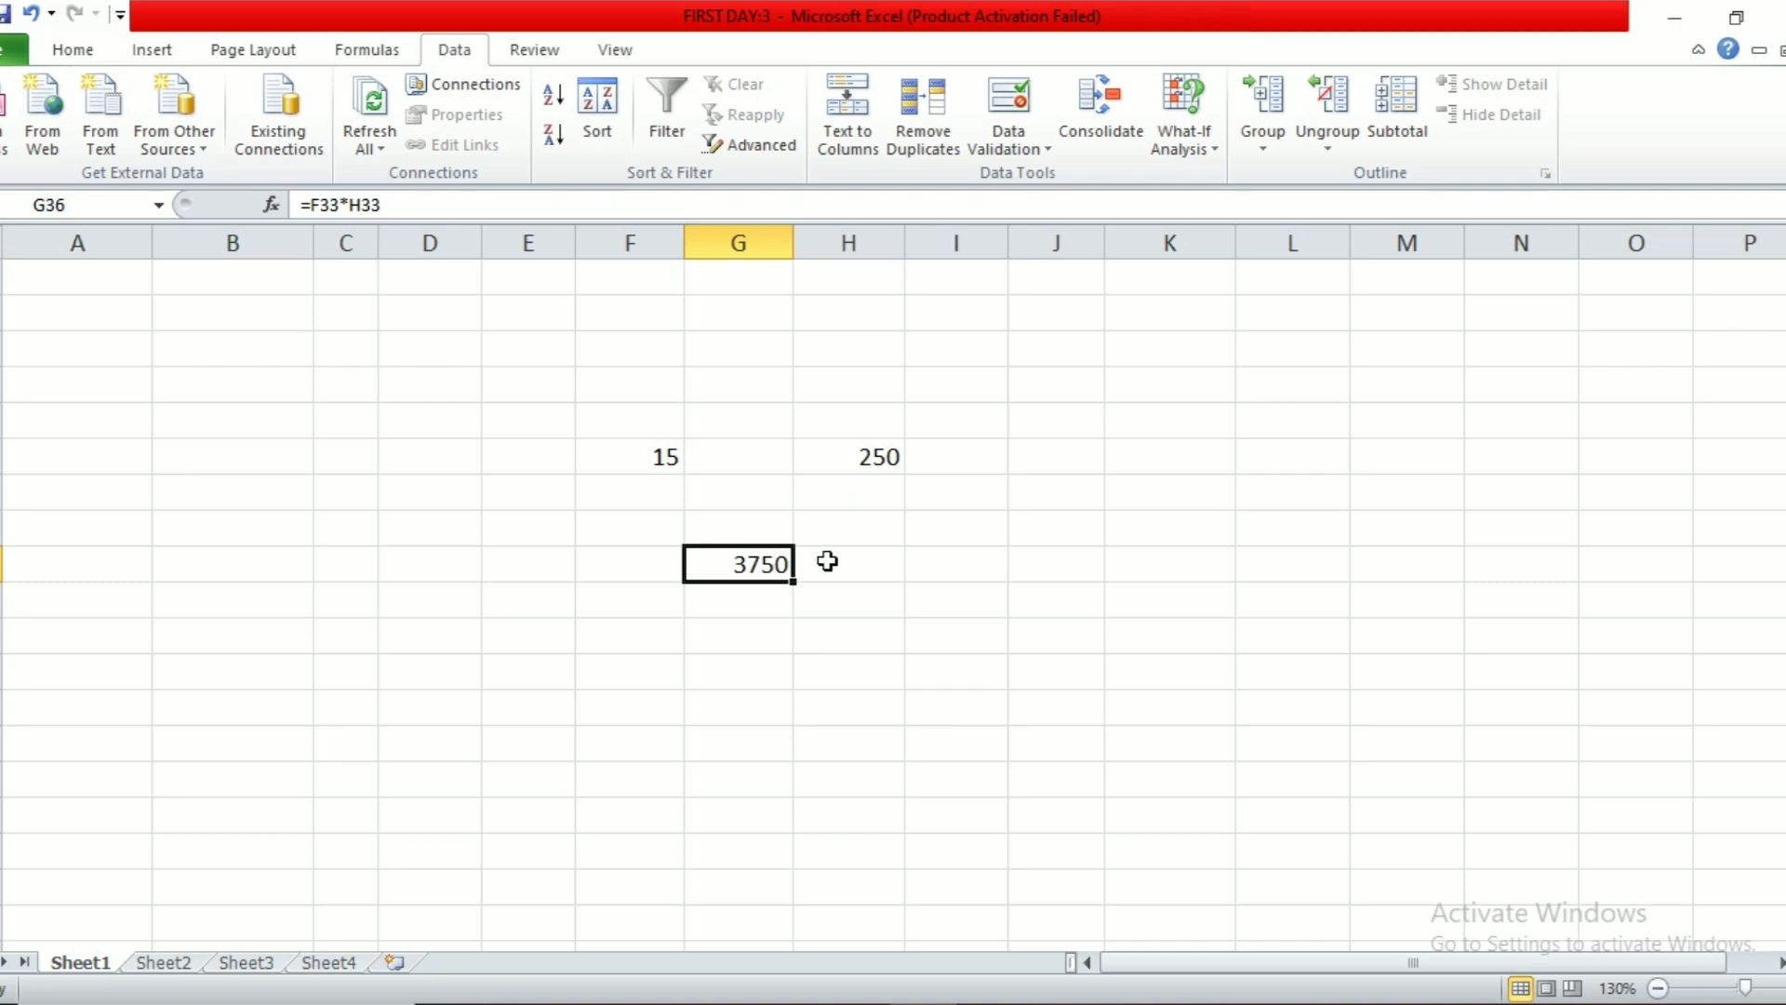
pyautogui.click(1191, 154)
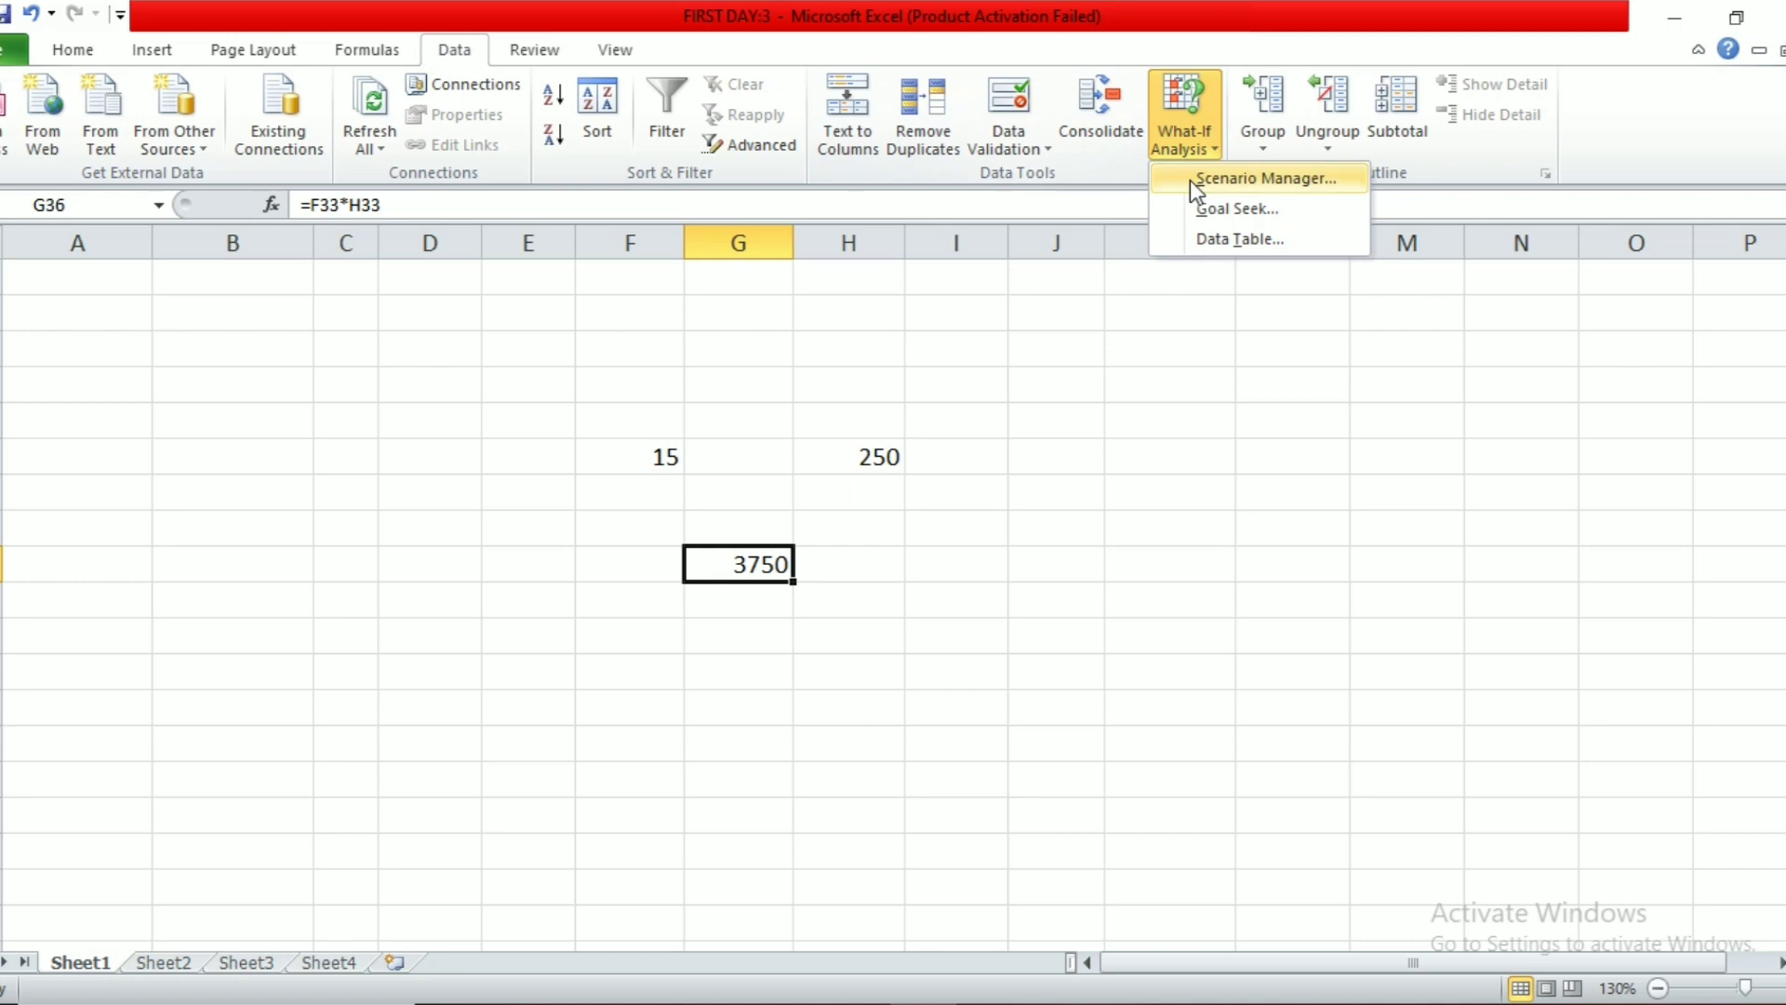
# Step: Goal-seek G36 to 4500 by changing H33, which sets H33 to 300
pyautogui.click(1204, 212)
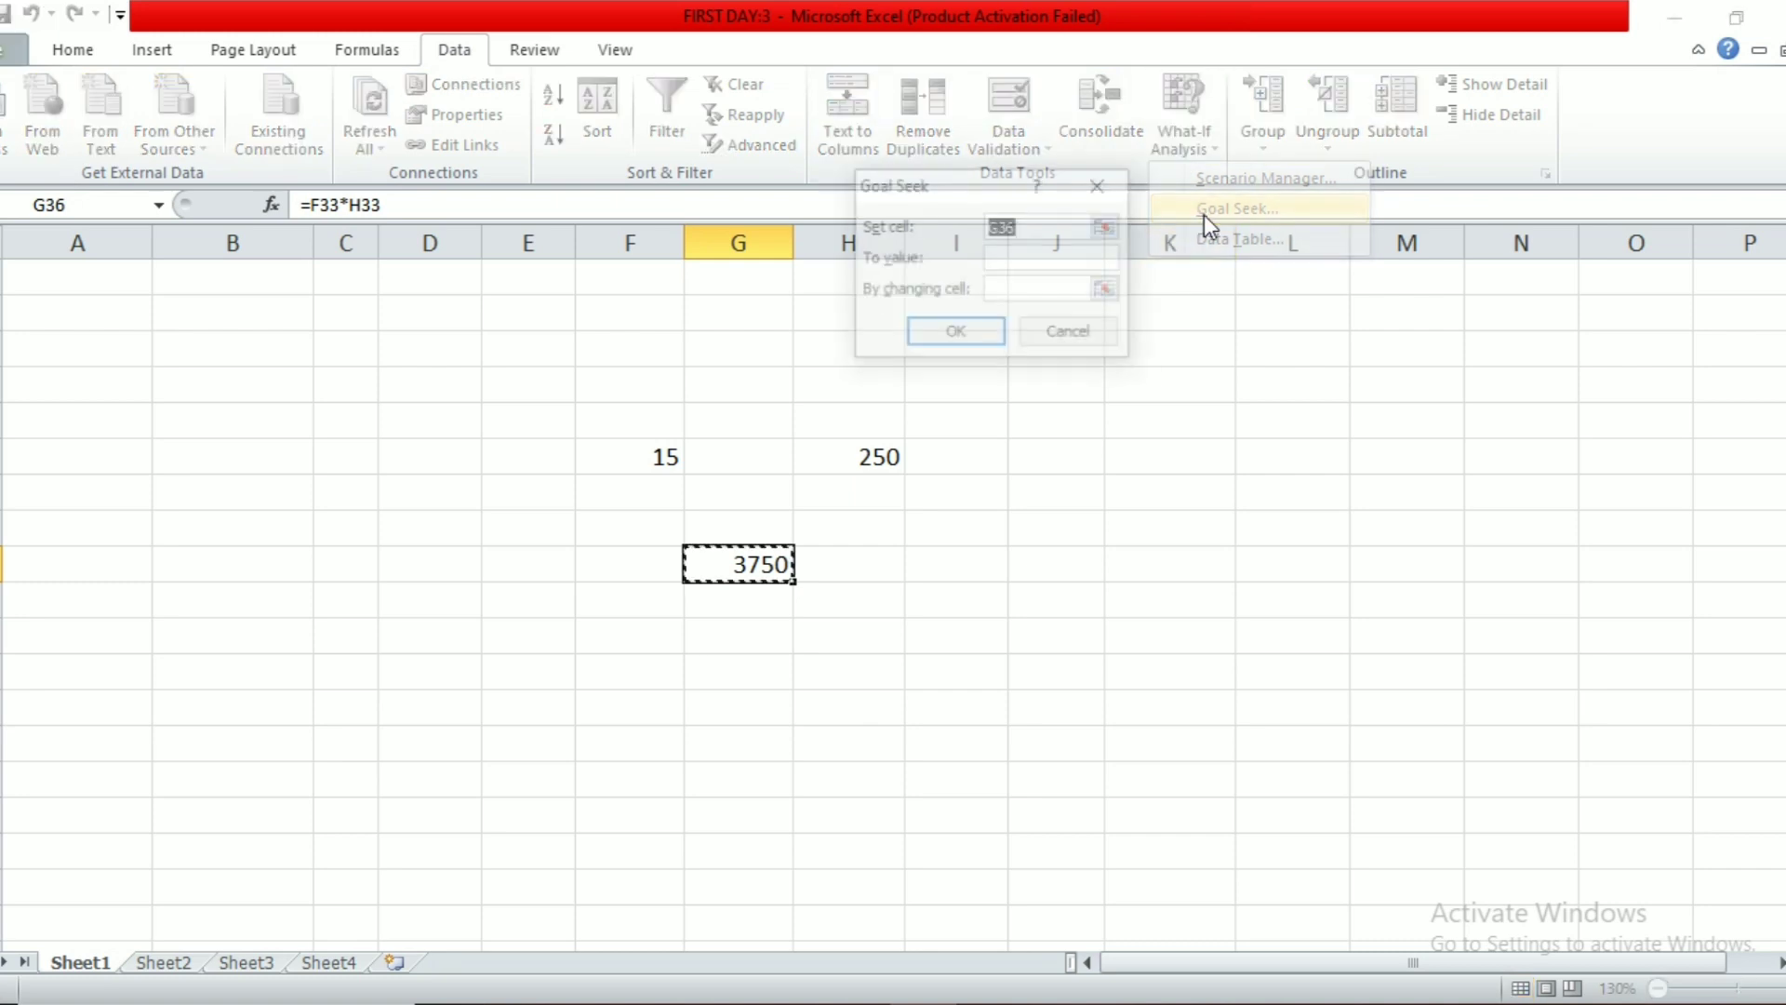
pyautogui.click(1009, 257)
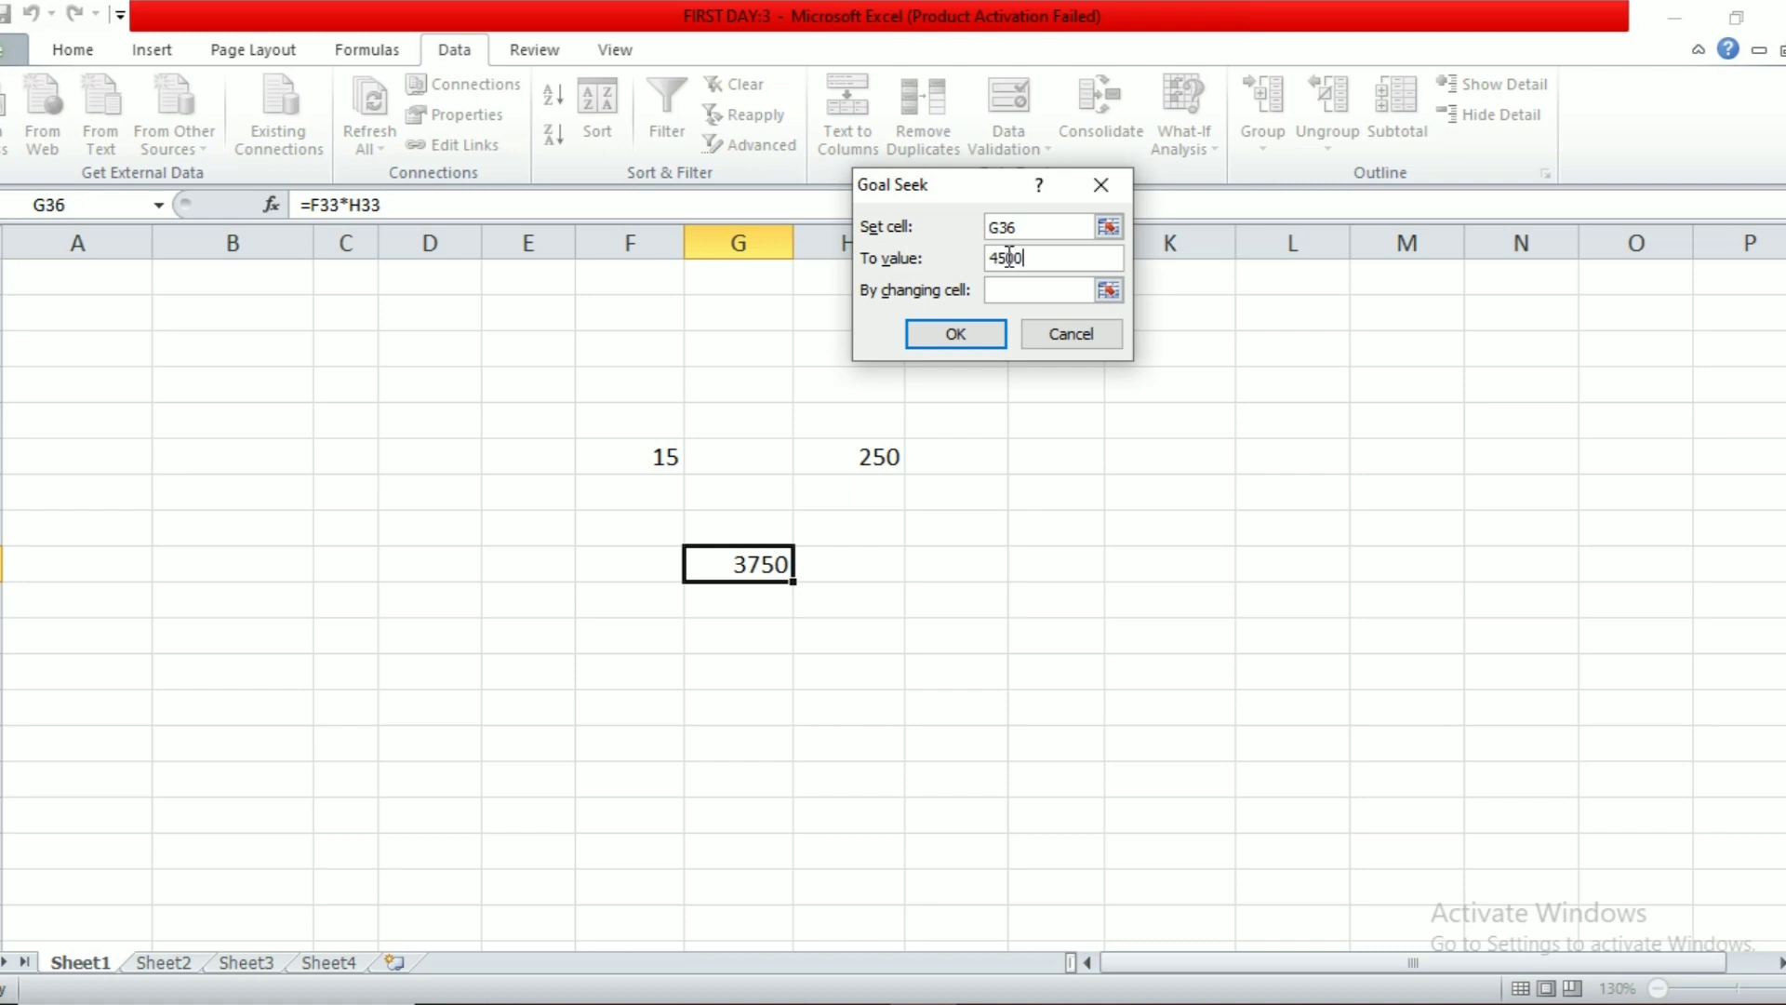
pyautogui.click(1019, 290)
pyautogui.click(1114, 292)
pyautogui.click(868, 459)
pyautogui.click(1115, 220)
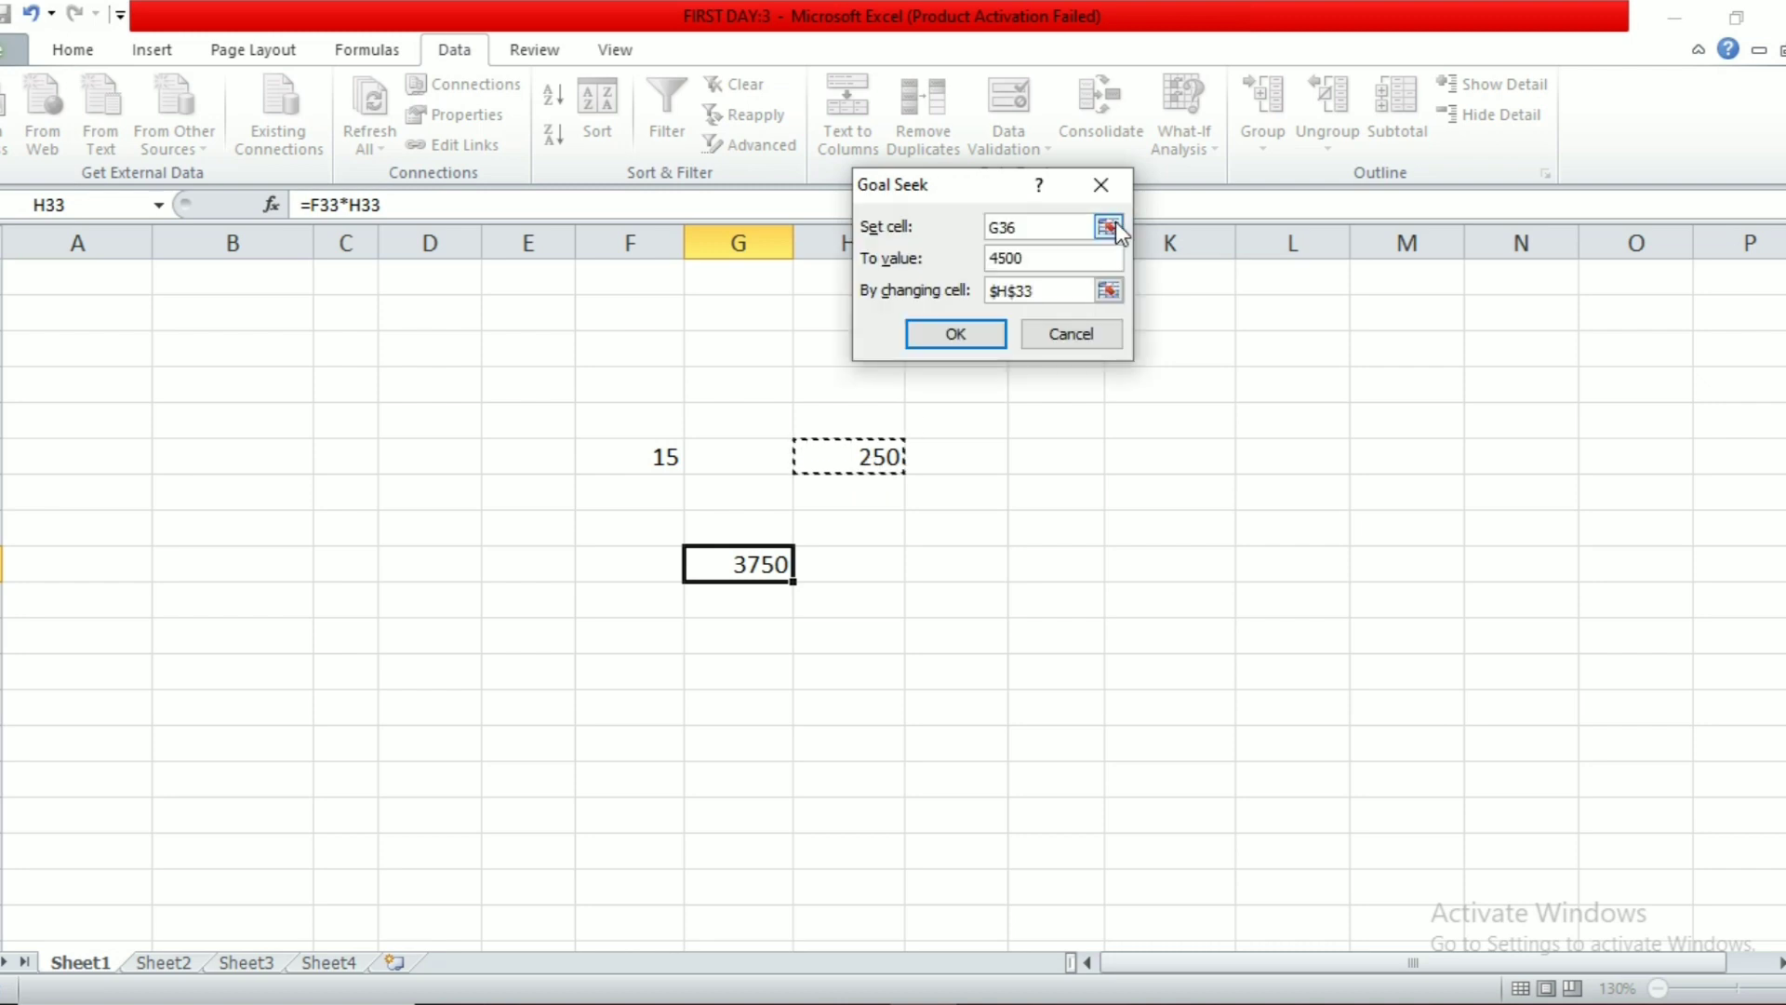
pyautogui.click(968, 337)
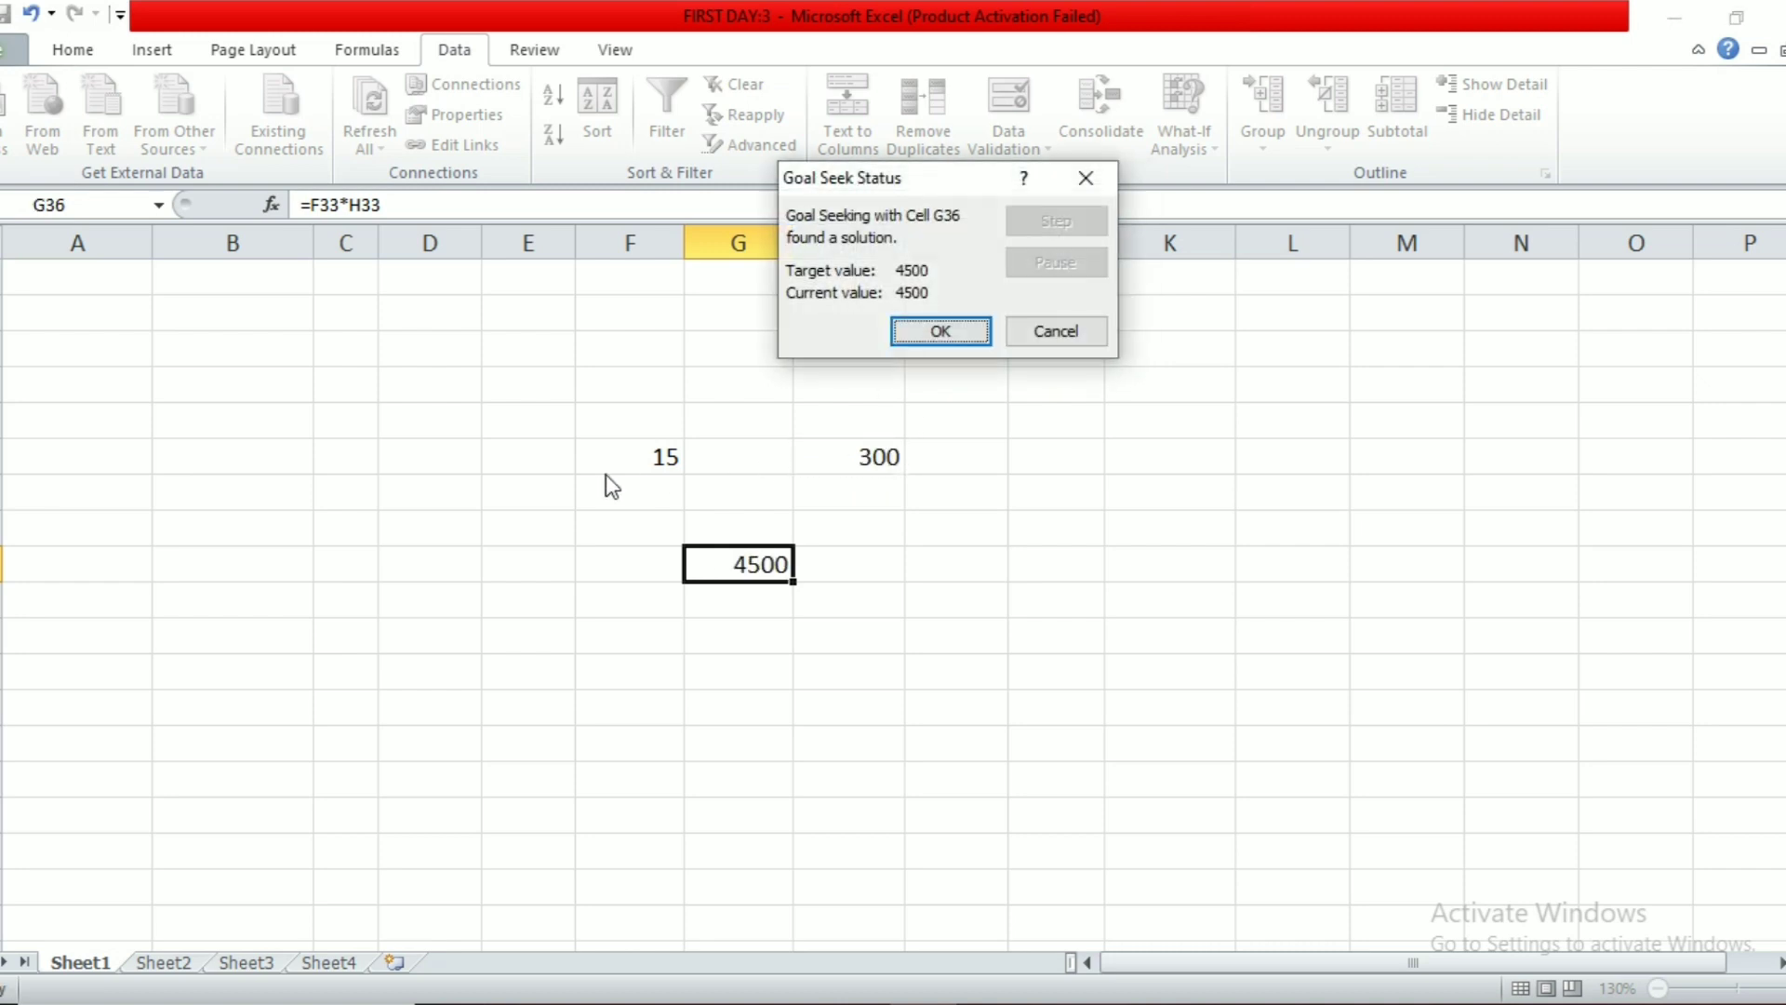
pyautogui.click(927, 332)
pyautogui.click(881, 459)
# Step: Rerun Goal Seek so G36 reaches 5000 by changing H33 to 333.333
pyautogui.click(785, 566)
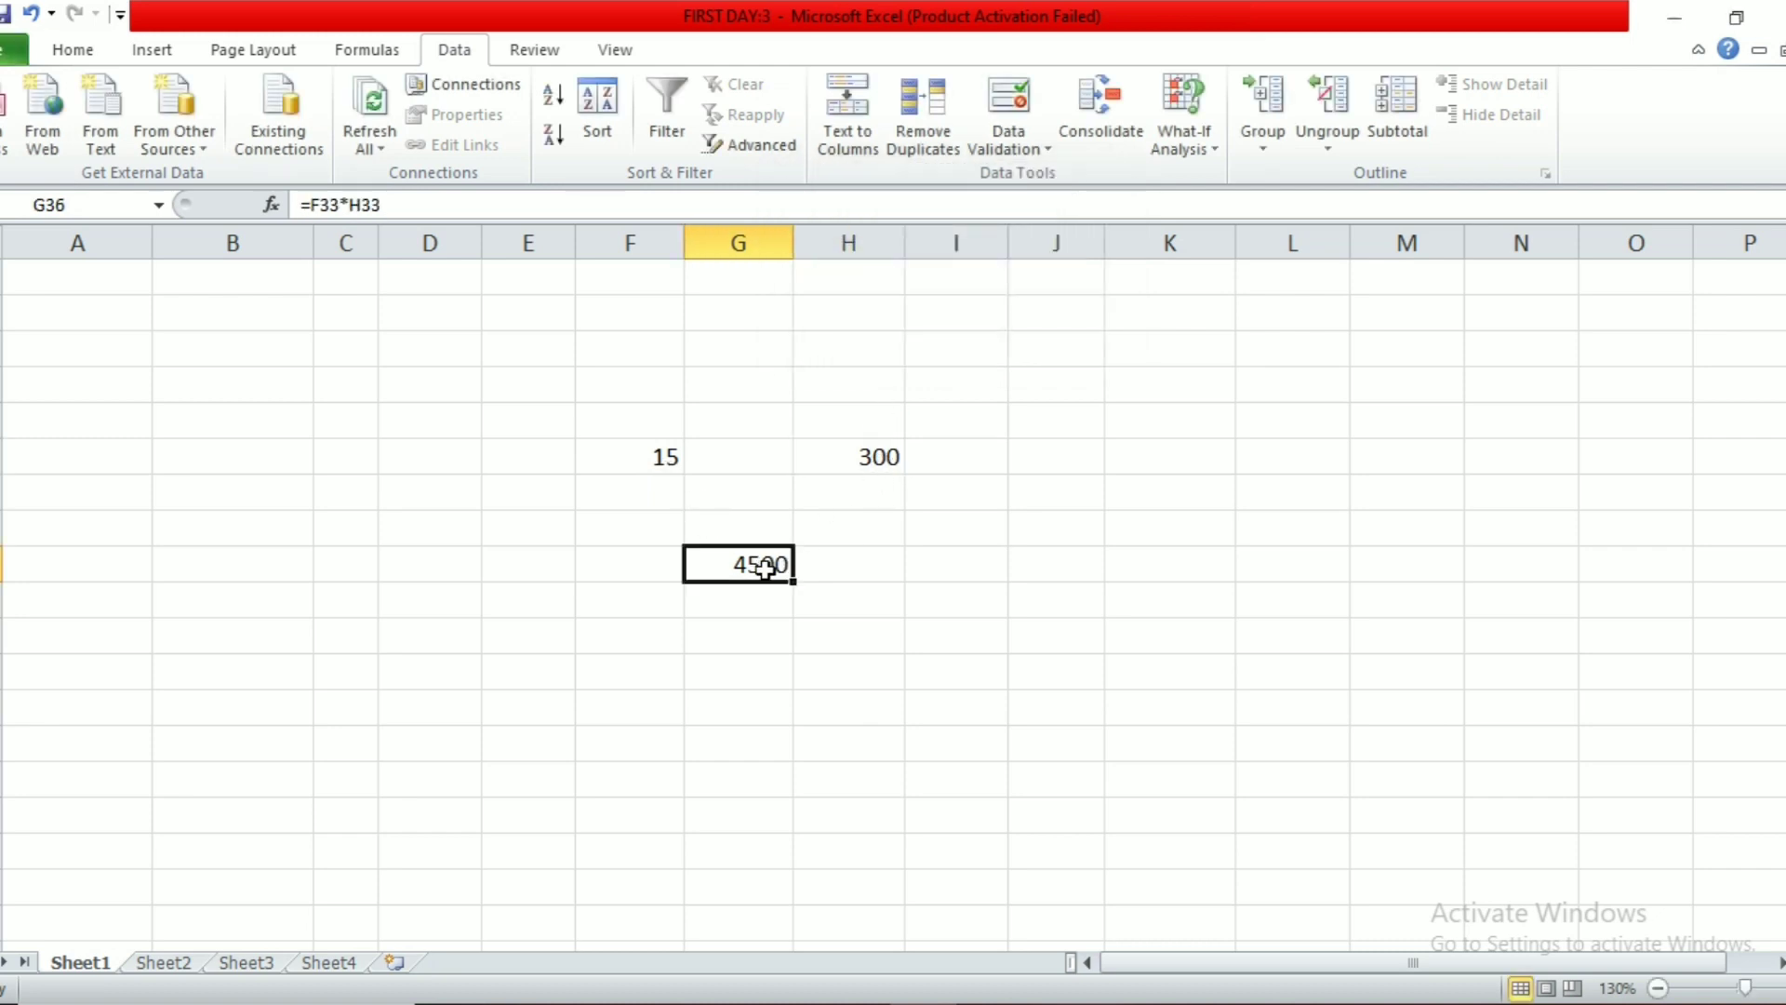
pyautogui.click(935, 556)
pyautogui.click(740, 569)
pyautogui.click(1196, 144)
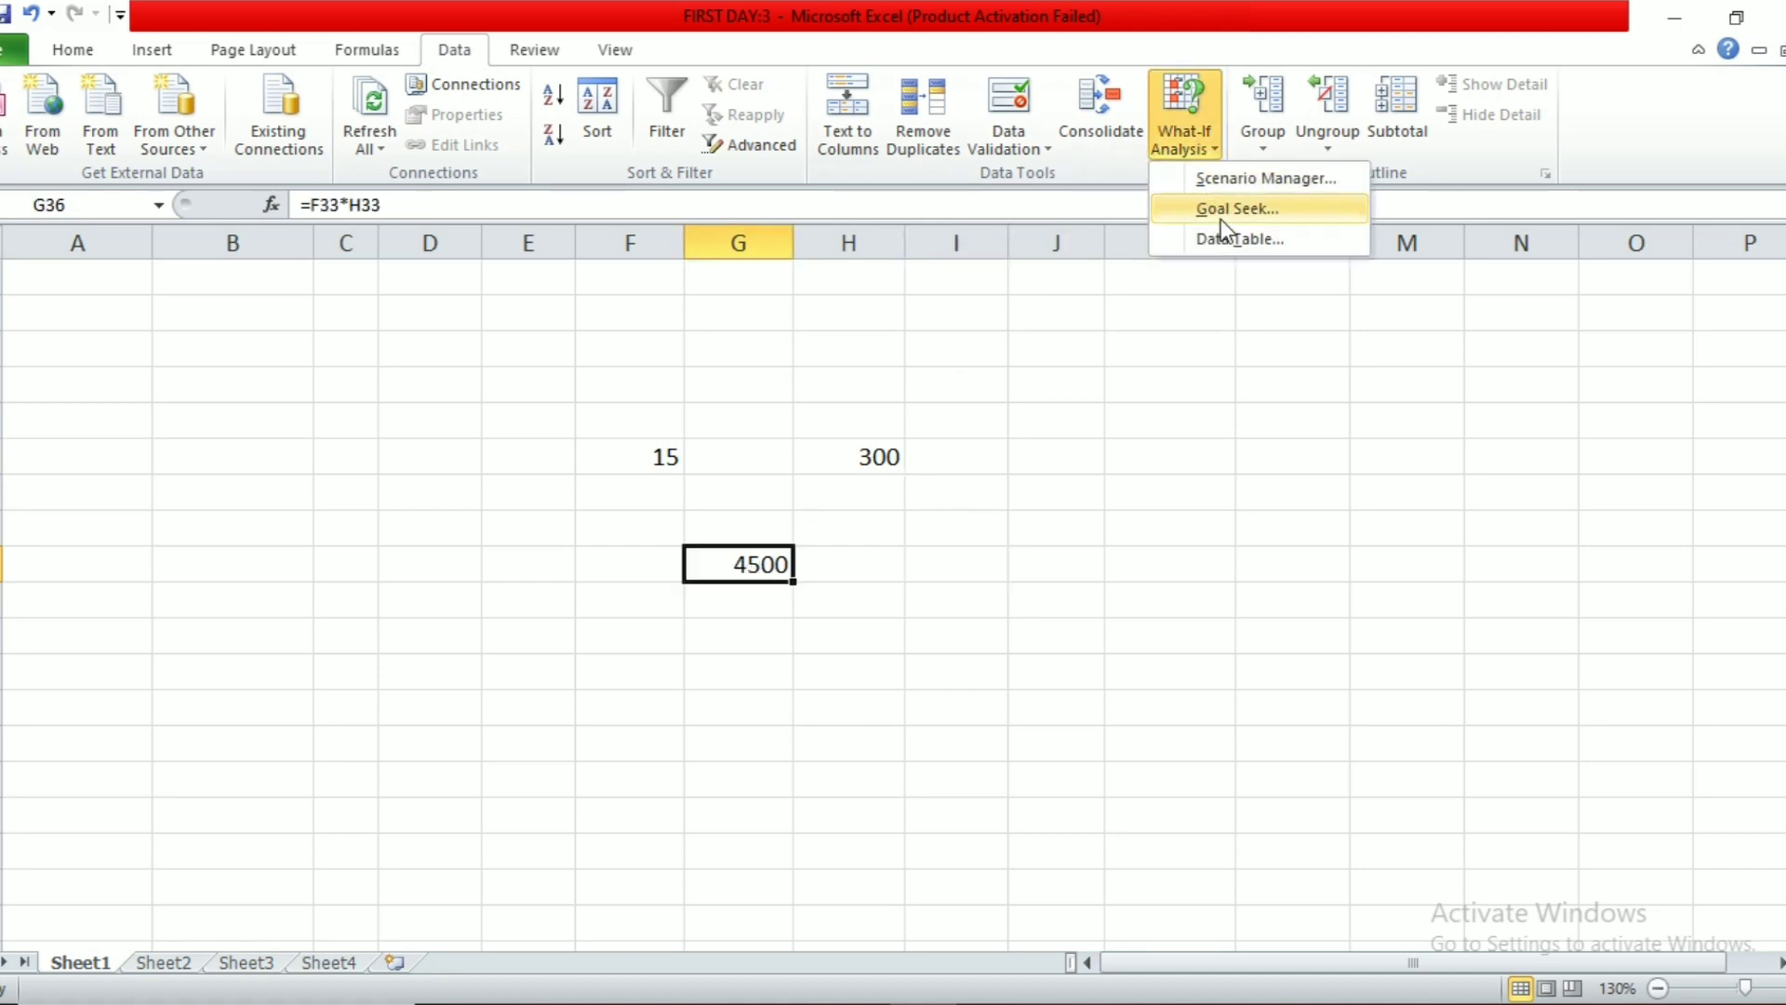
pyautogui.click(1220, 219)
pyautogui.click(980, 255)
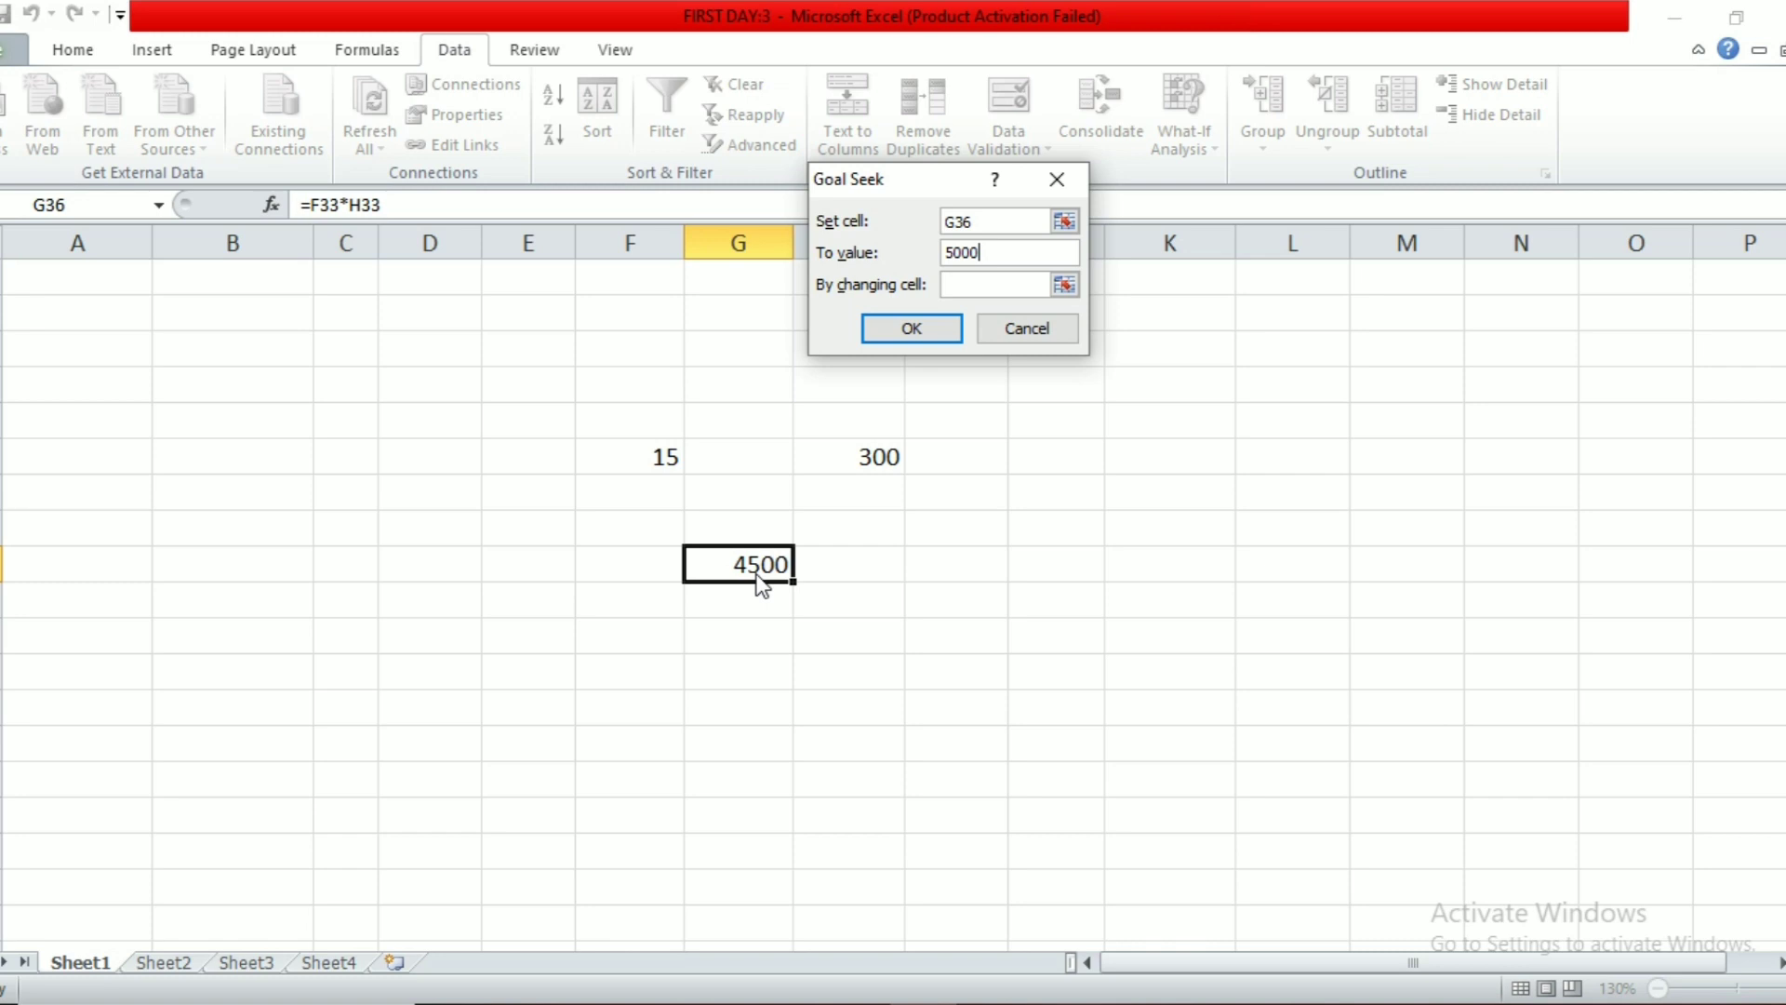
pyautogui.click(961, 283)
pyautogui.click(875, 456)
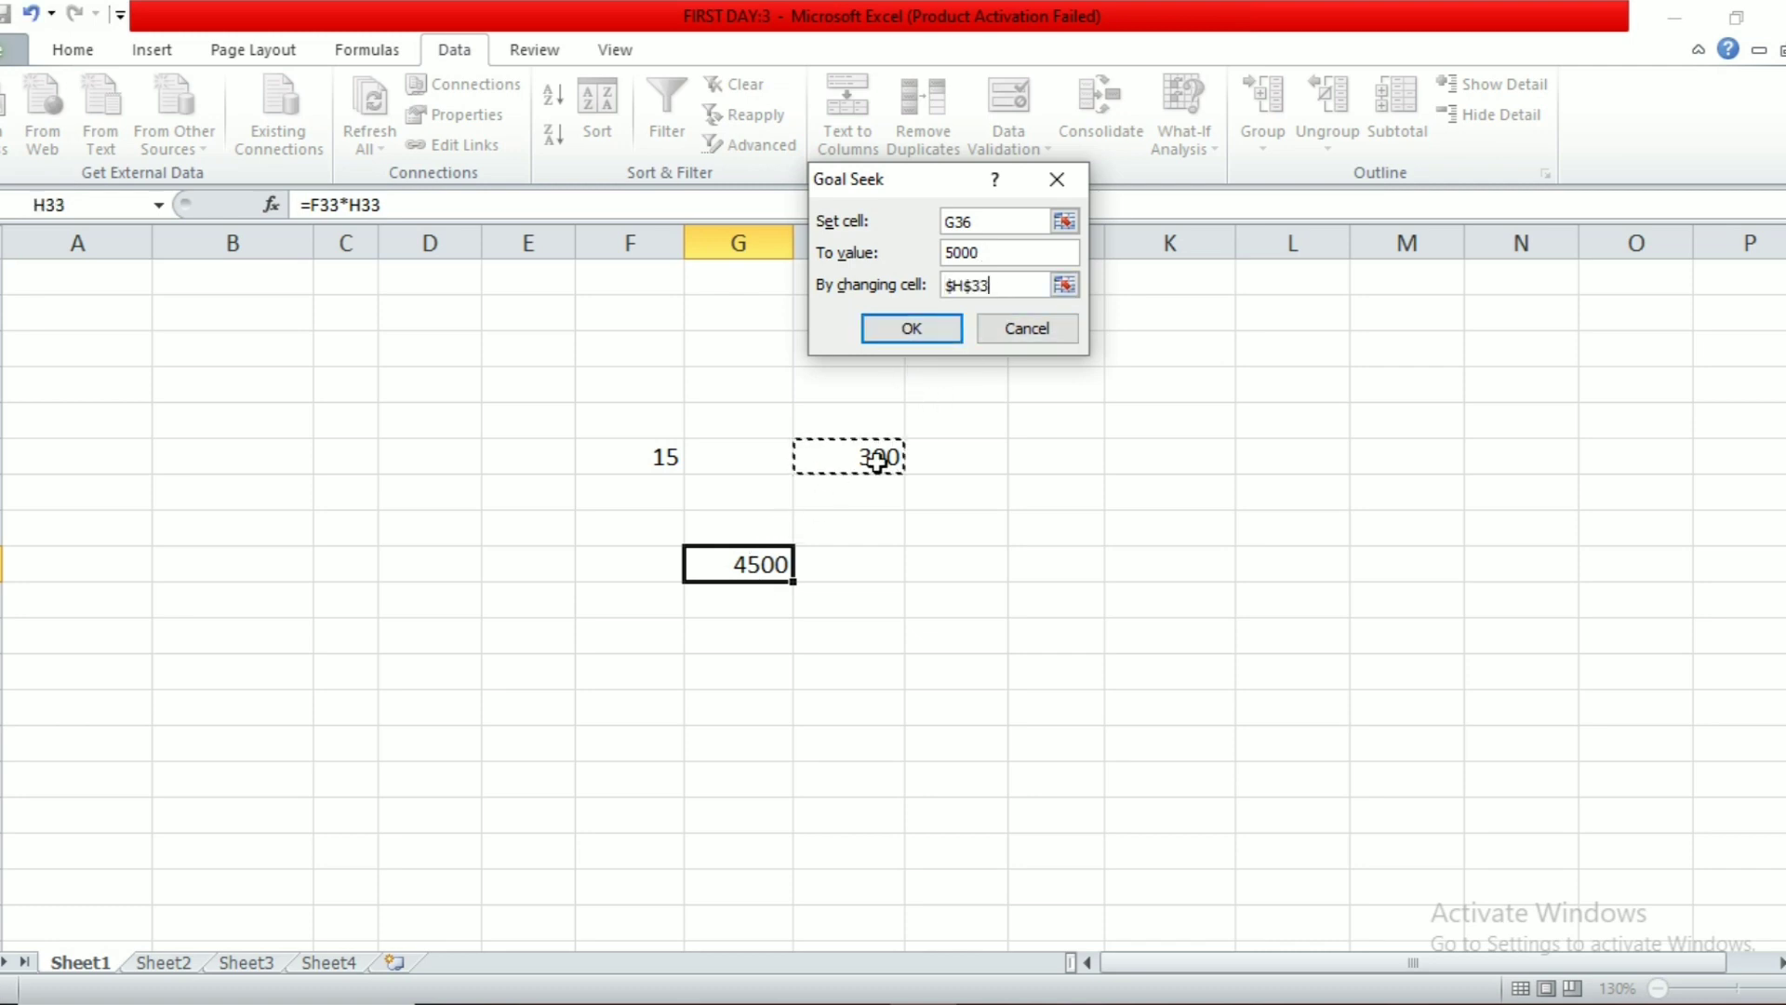
pyautogui.click(912, 330)
pyautogui.click(897, 326)
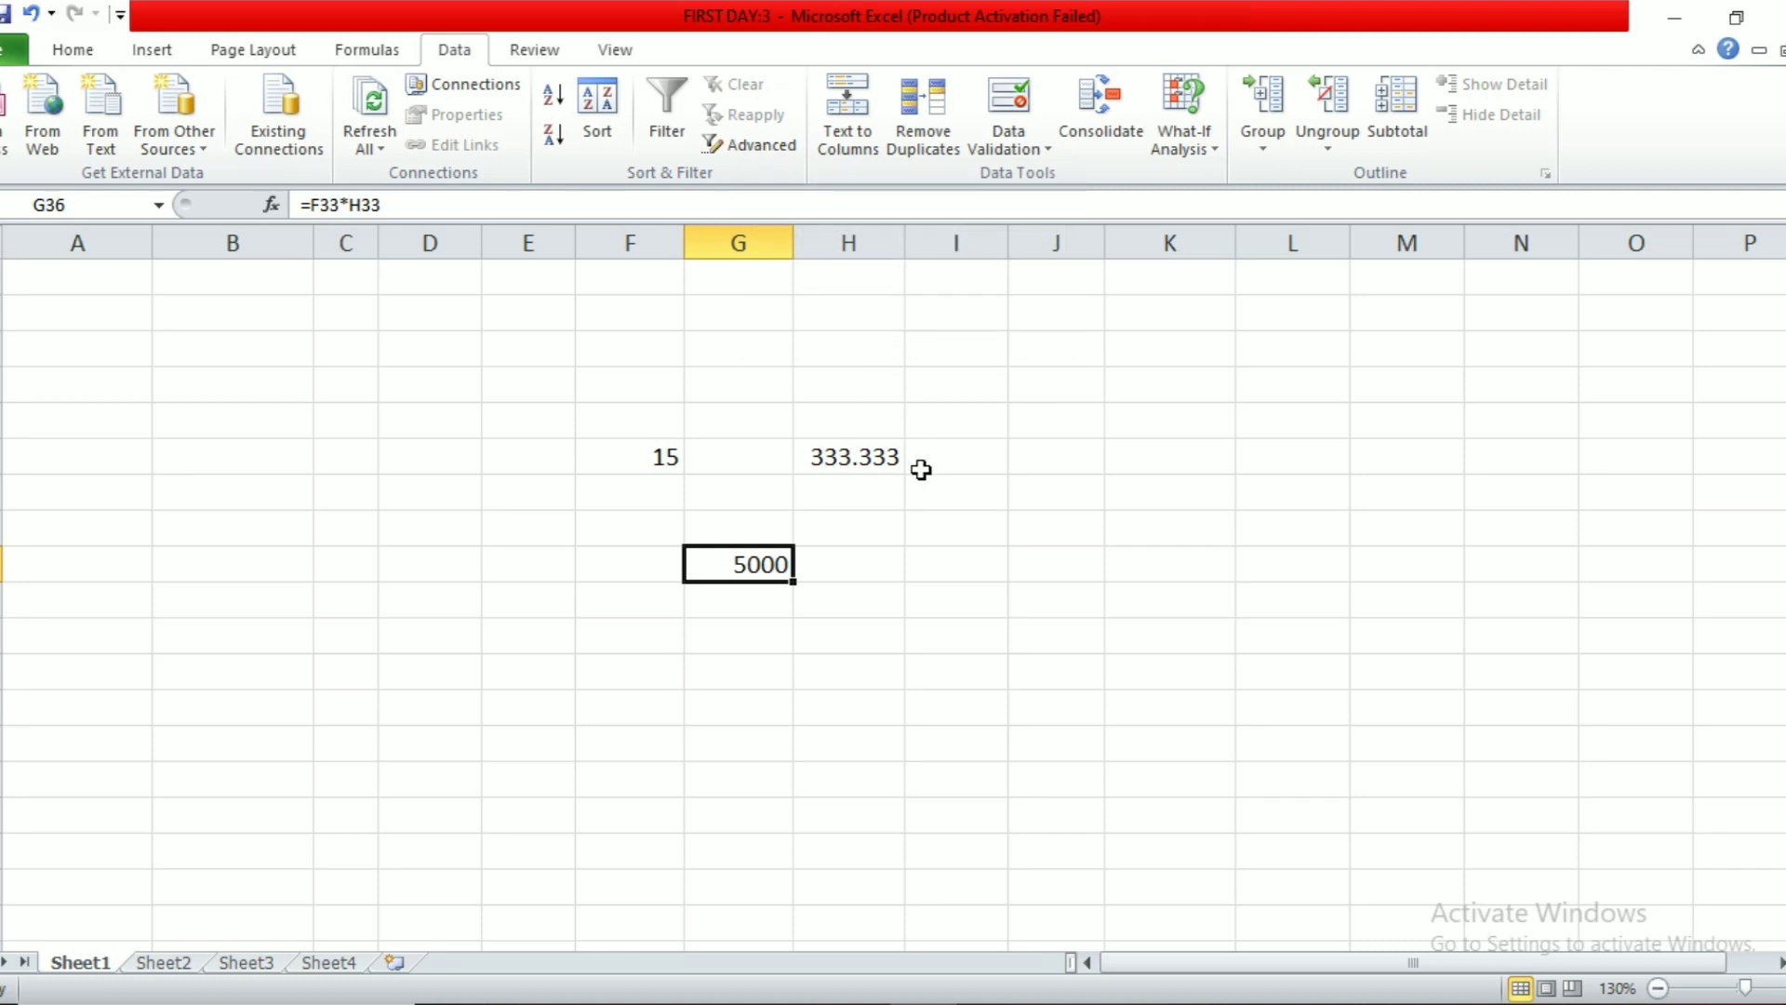
pyautogui.click(1052, 557)
# Step: Enter the values 450, 145, 750, 350 and 185 down K35:K39
pyautogui.click(1147, 517)
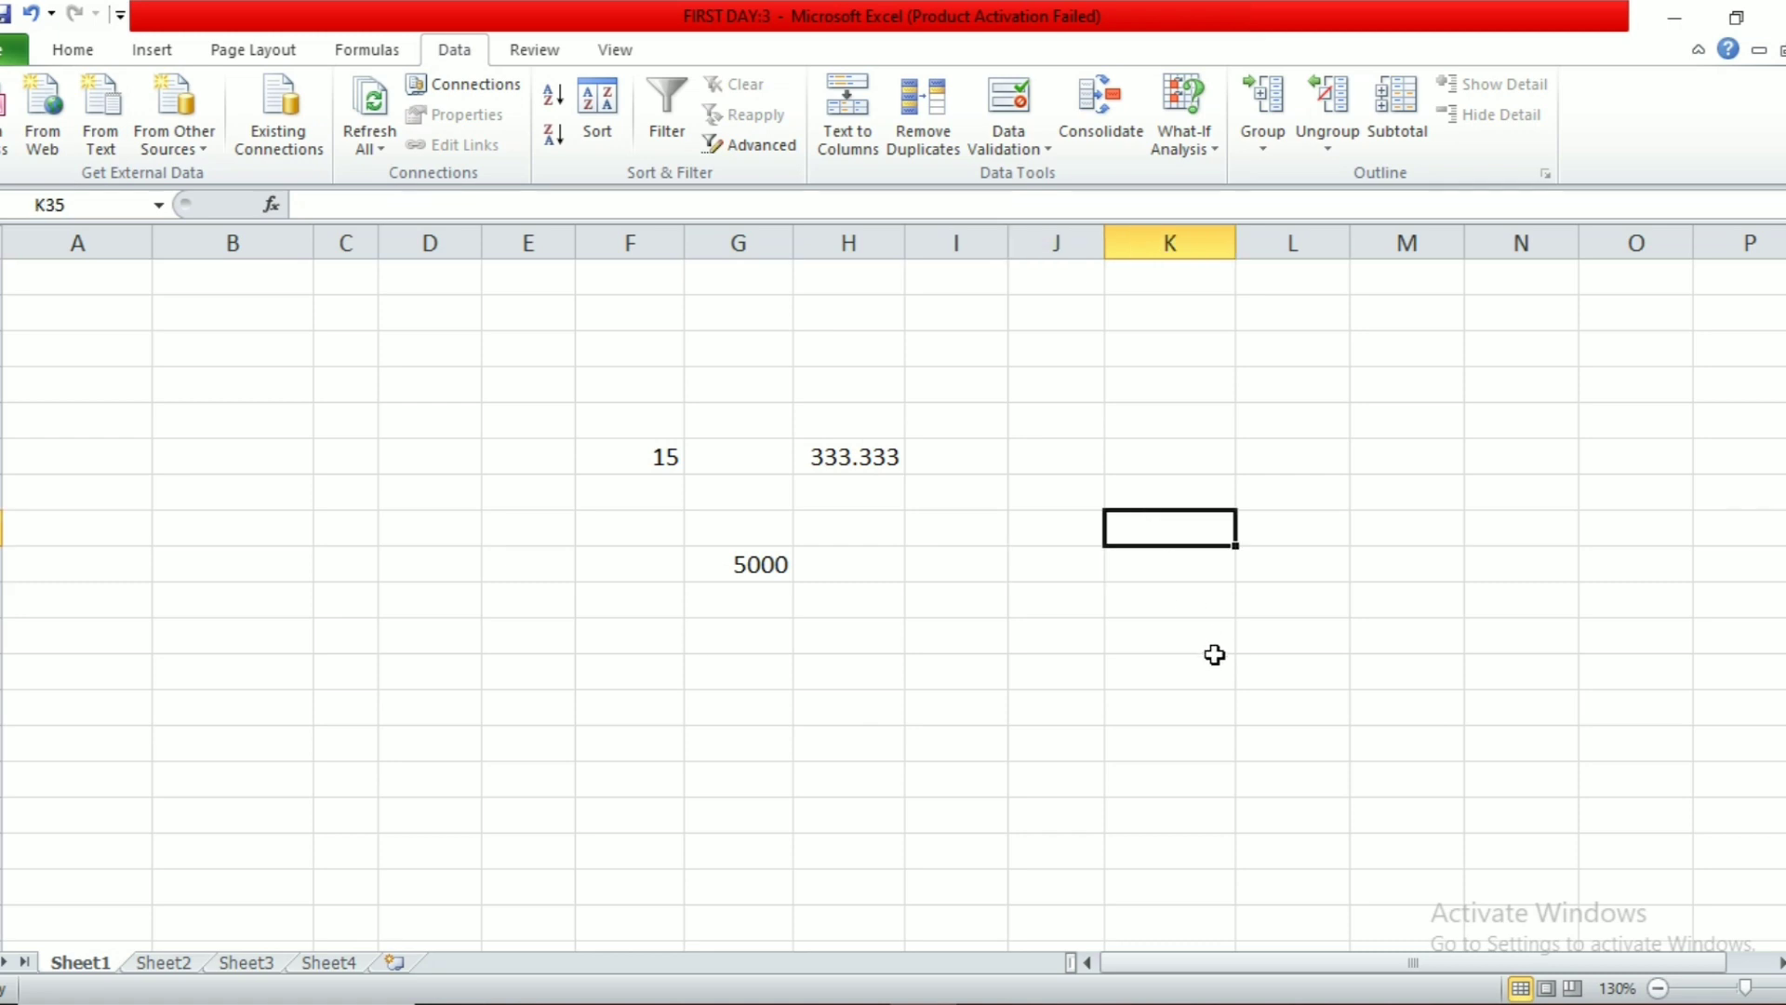
pyautogui.write('450')
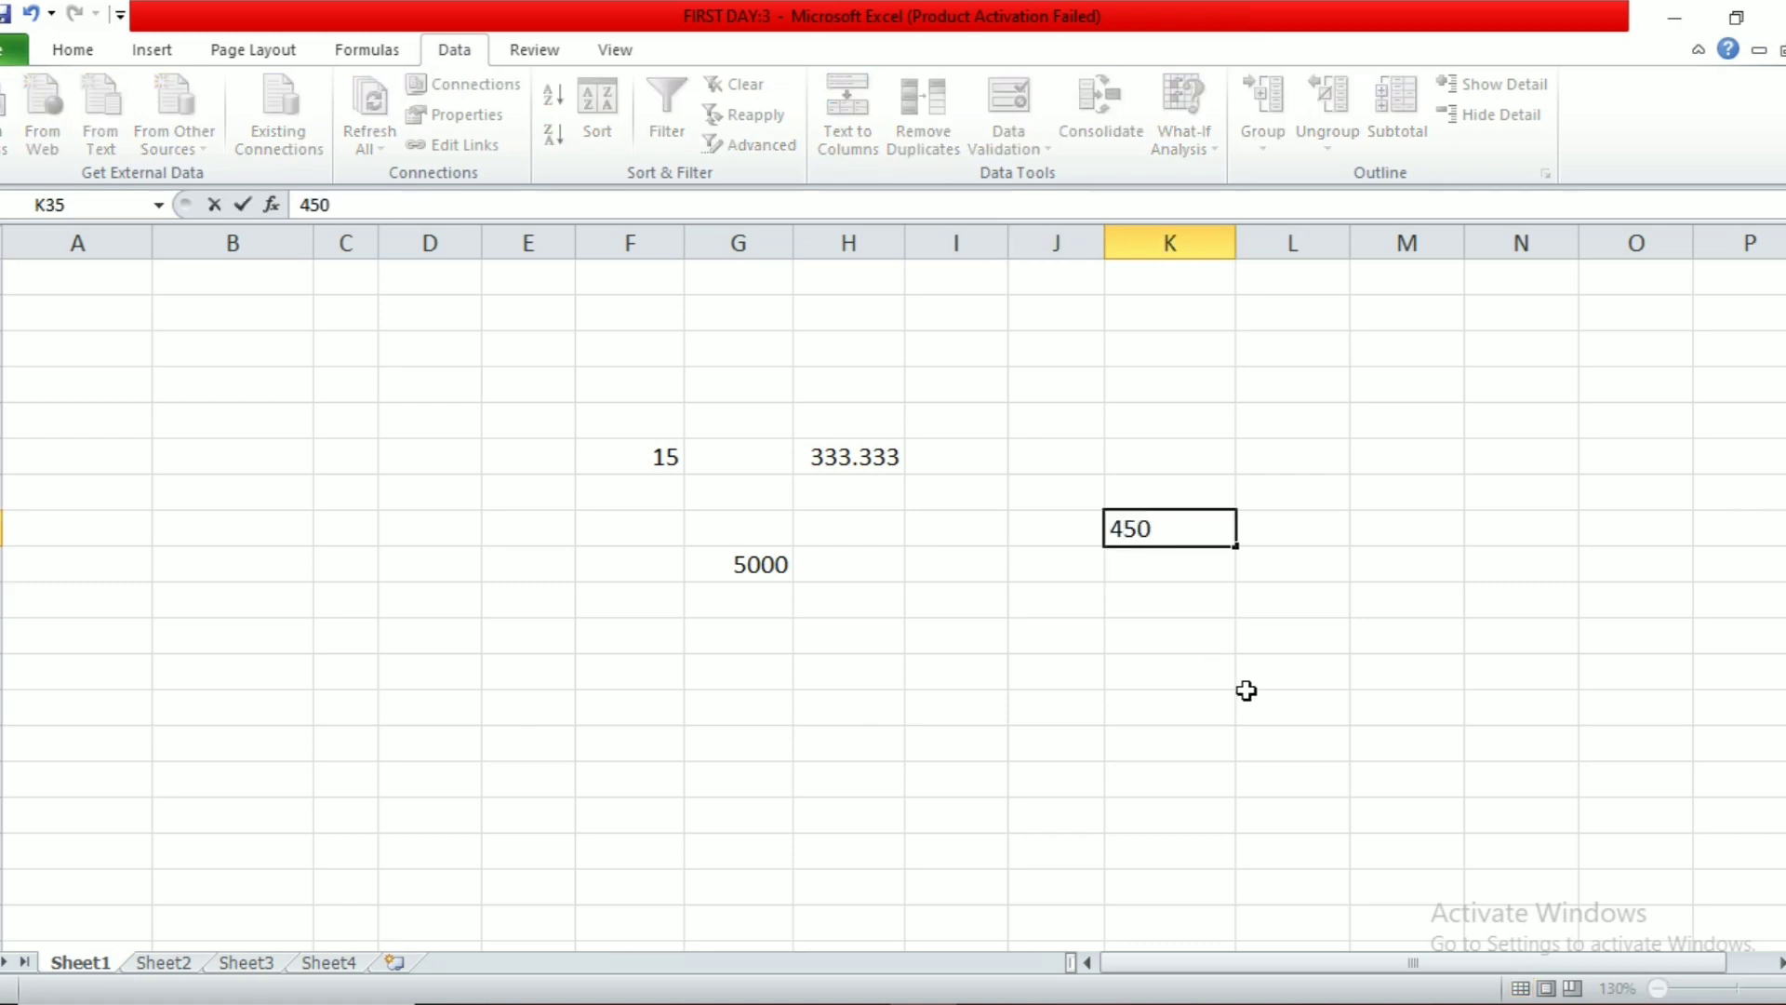
pyautogui.press('Return')
pyautogui.write('1450')
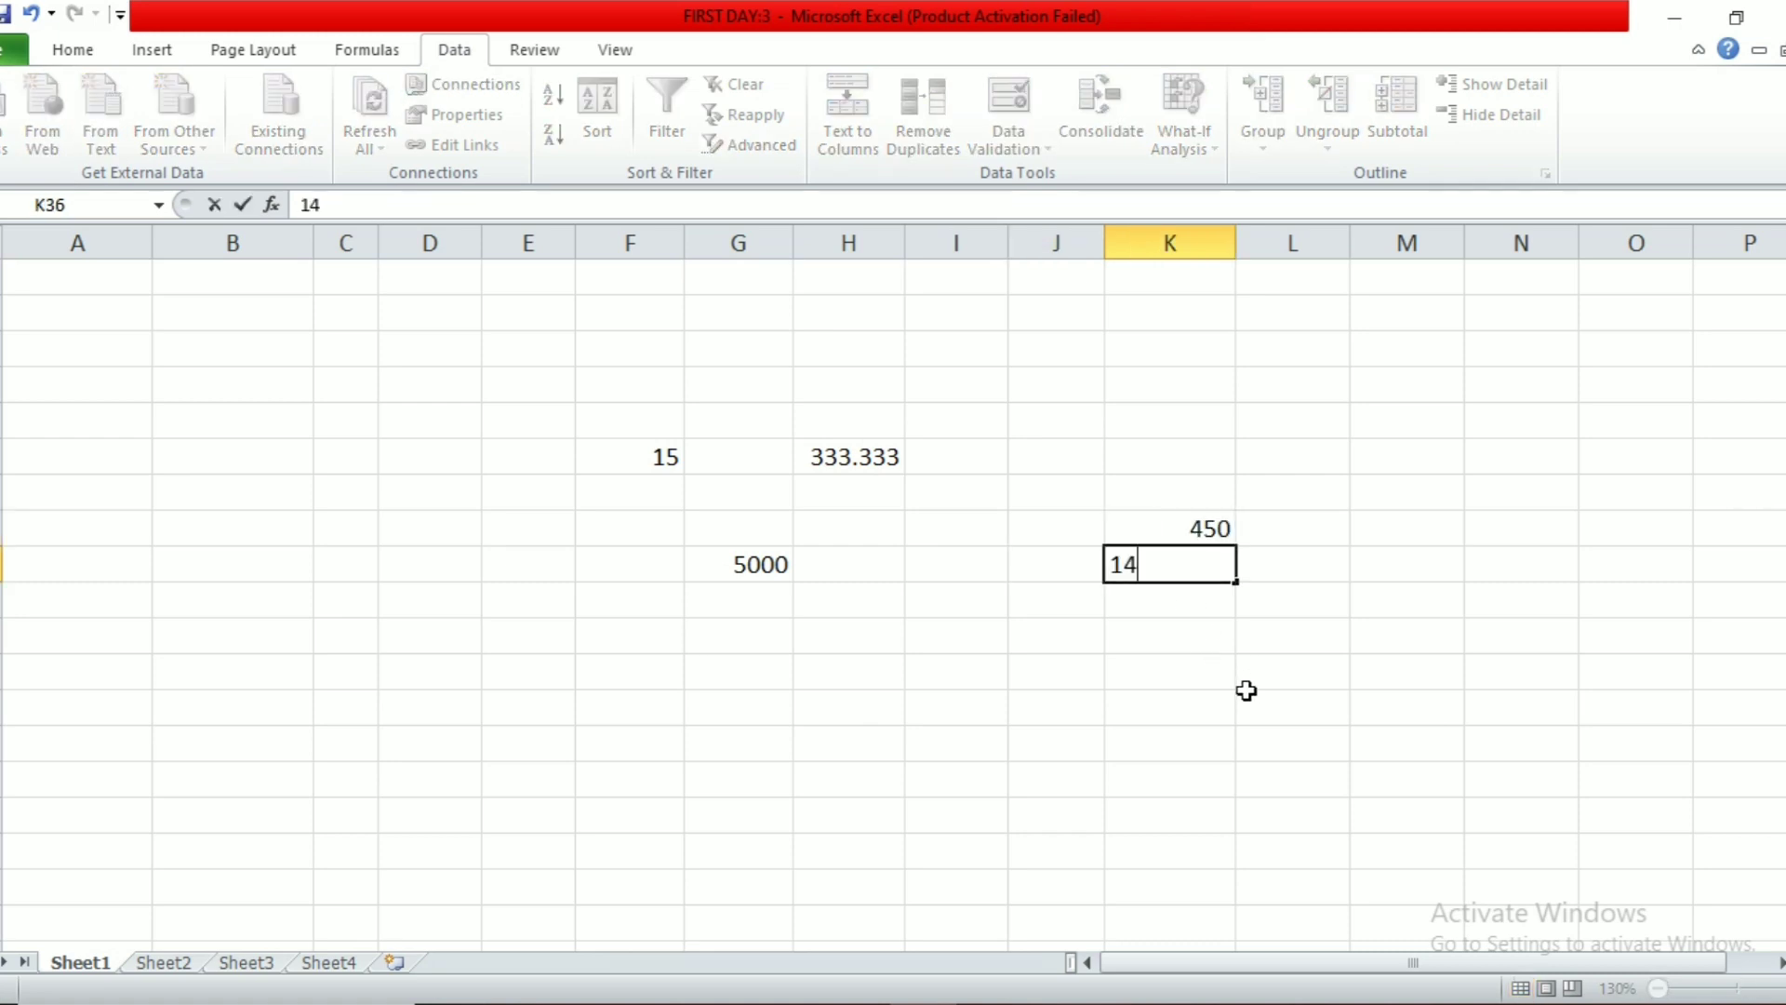
pyautogui.press('Return')
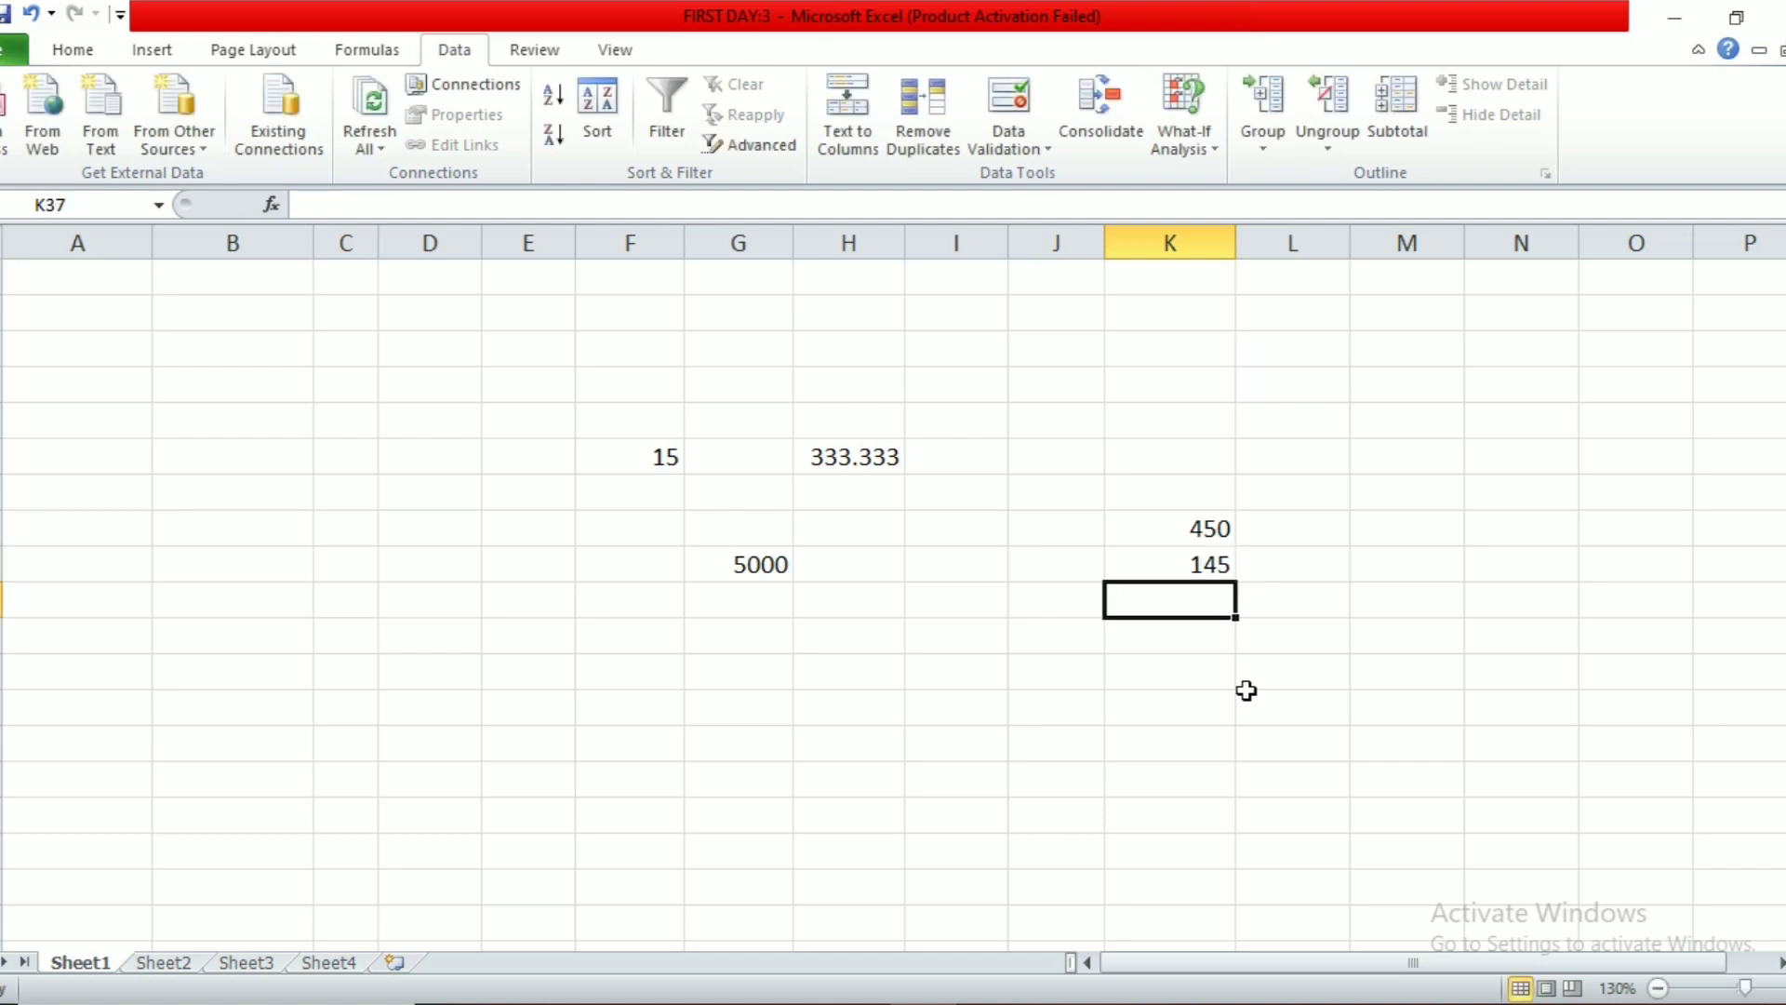
pyautogui.write('750')
pyautogui.press('Return')
pyautogui.write('350')
pyautogui.press('Return')
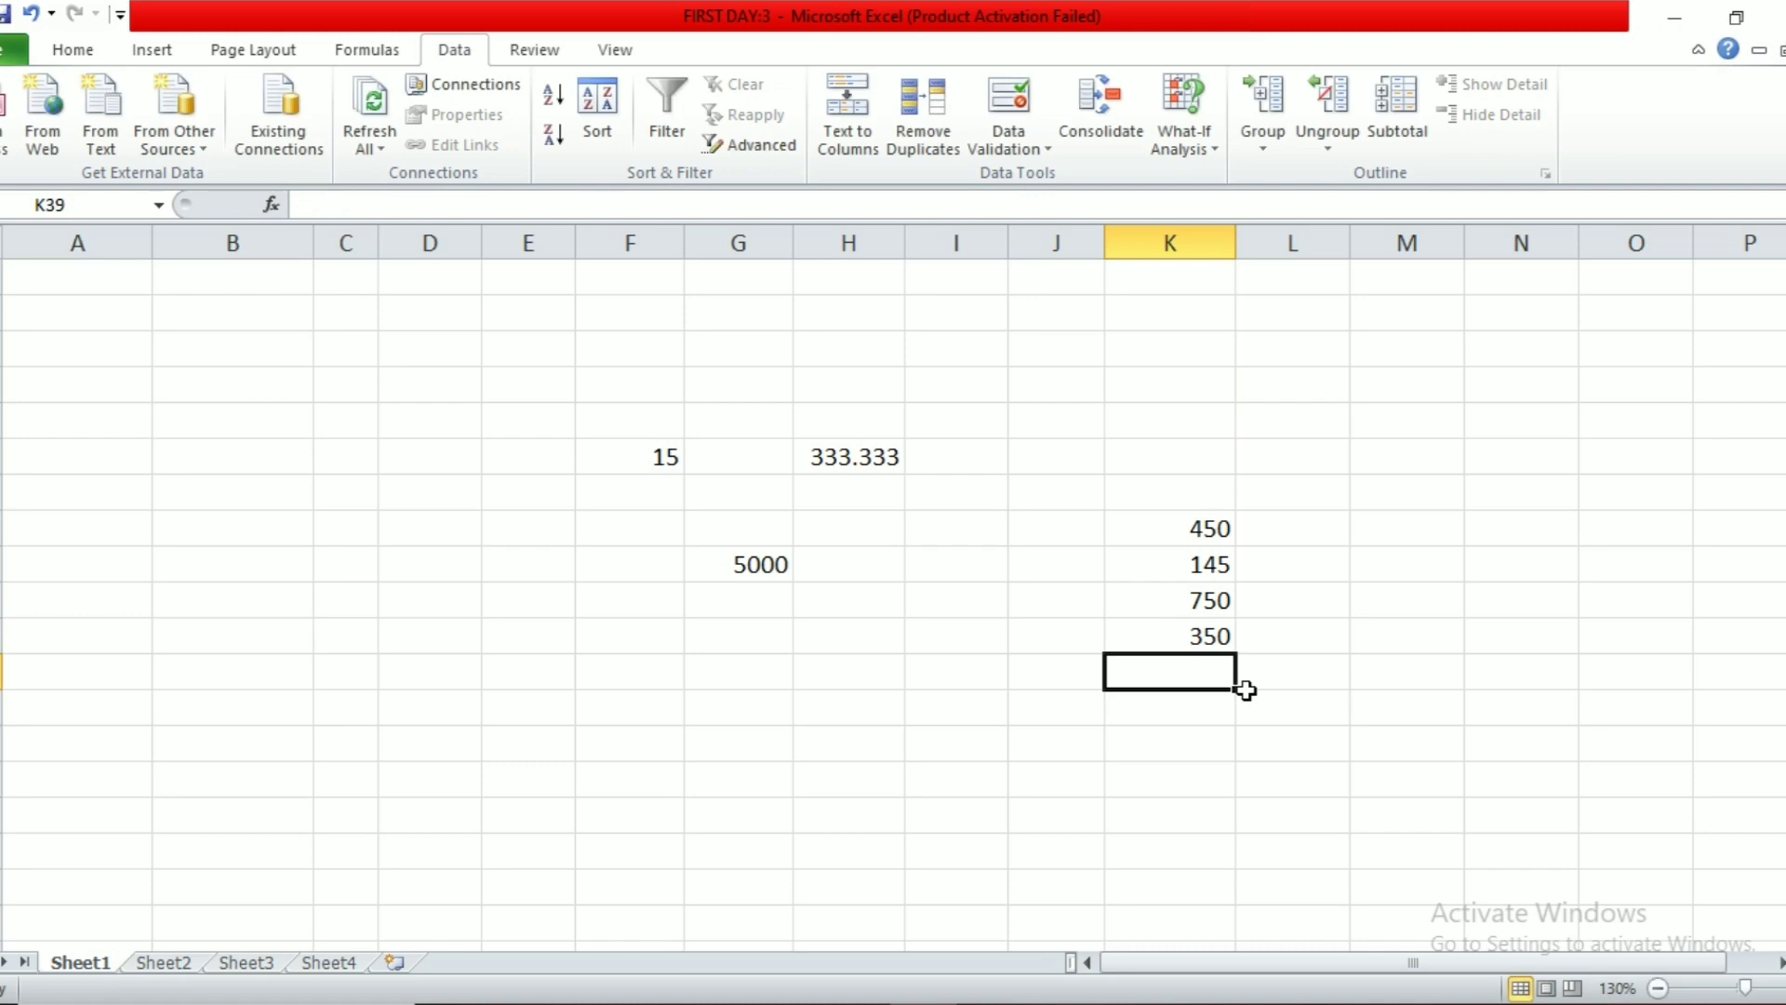
pyautogui.write('185')
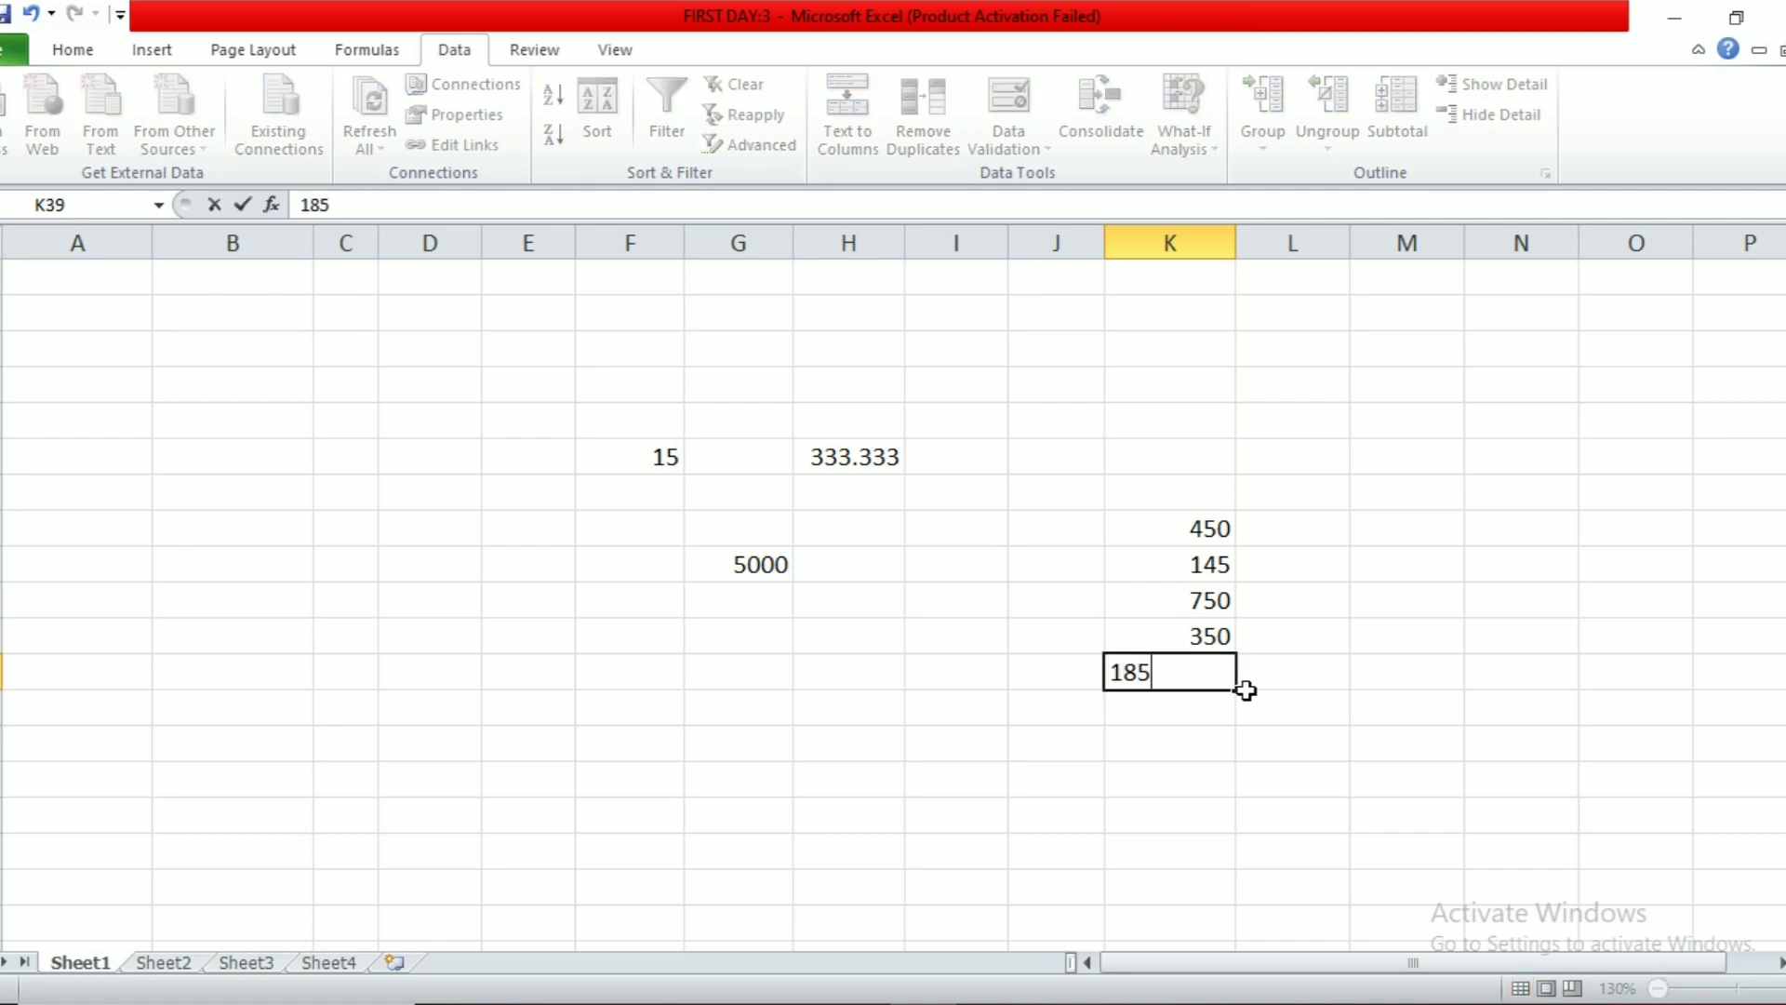
pyautogui.press('Return')
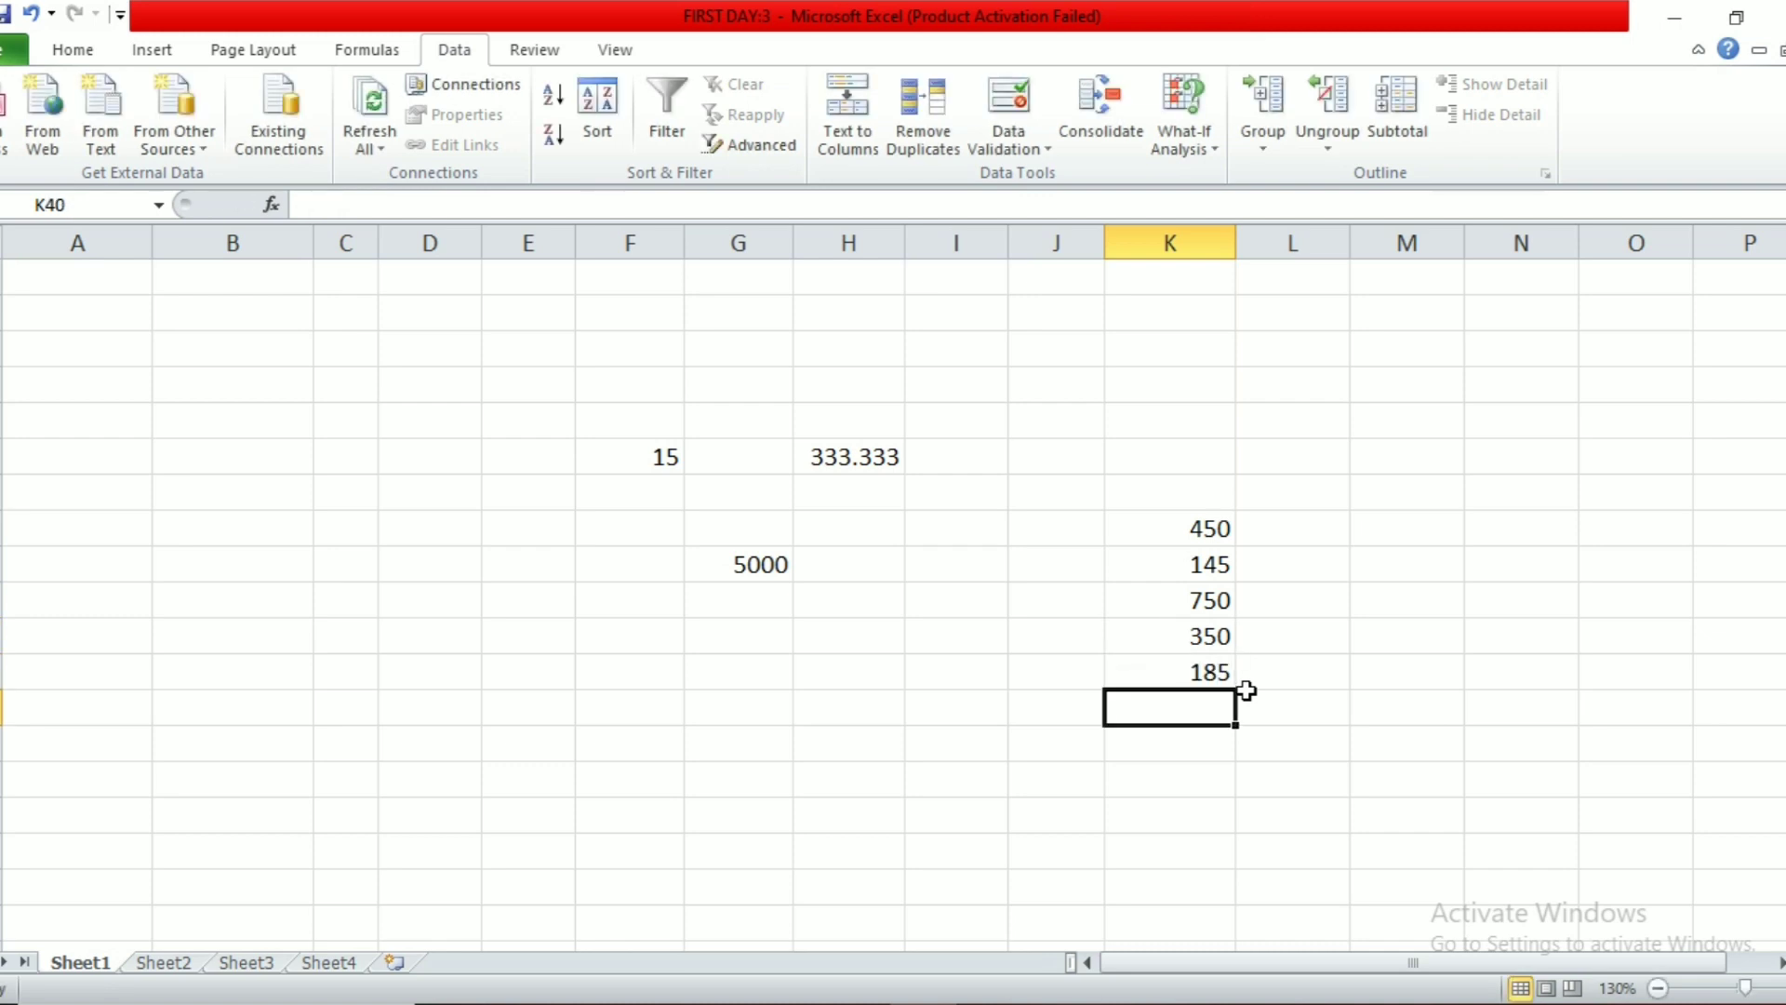
# Step: Enter =G36 in L34 and select the table range K34:L39
pyautogui.click(1299, 491)
pyautogui.write('=')
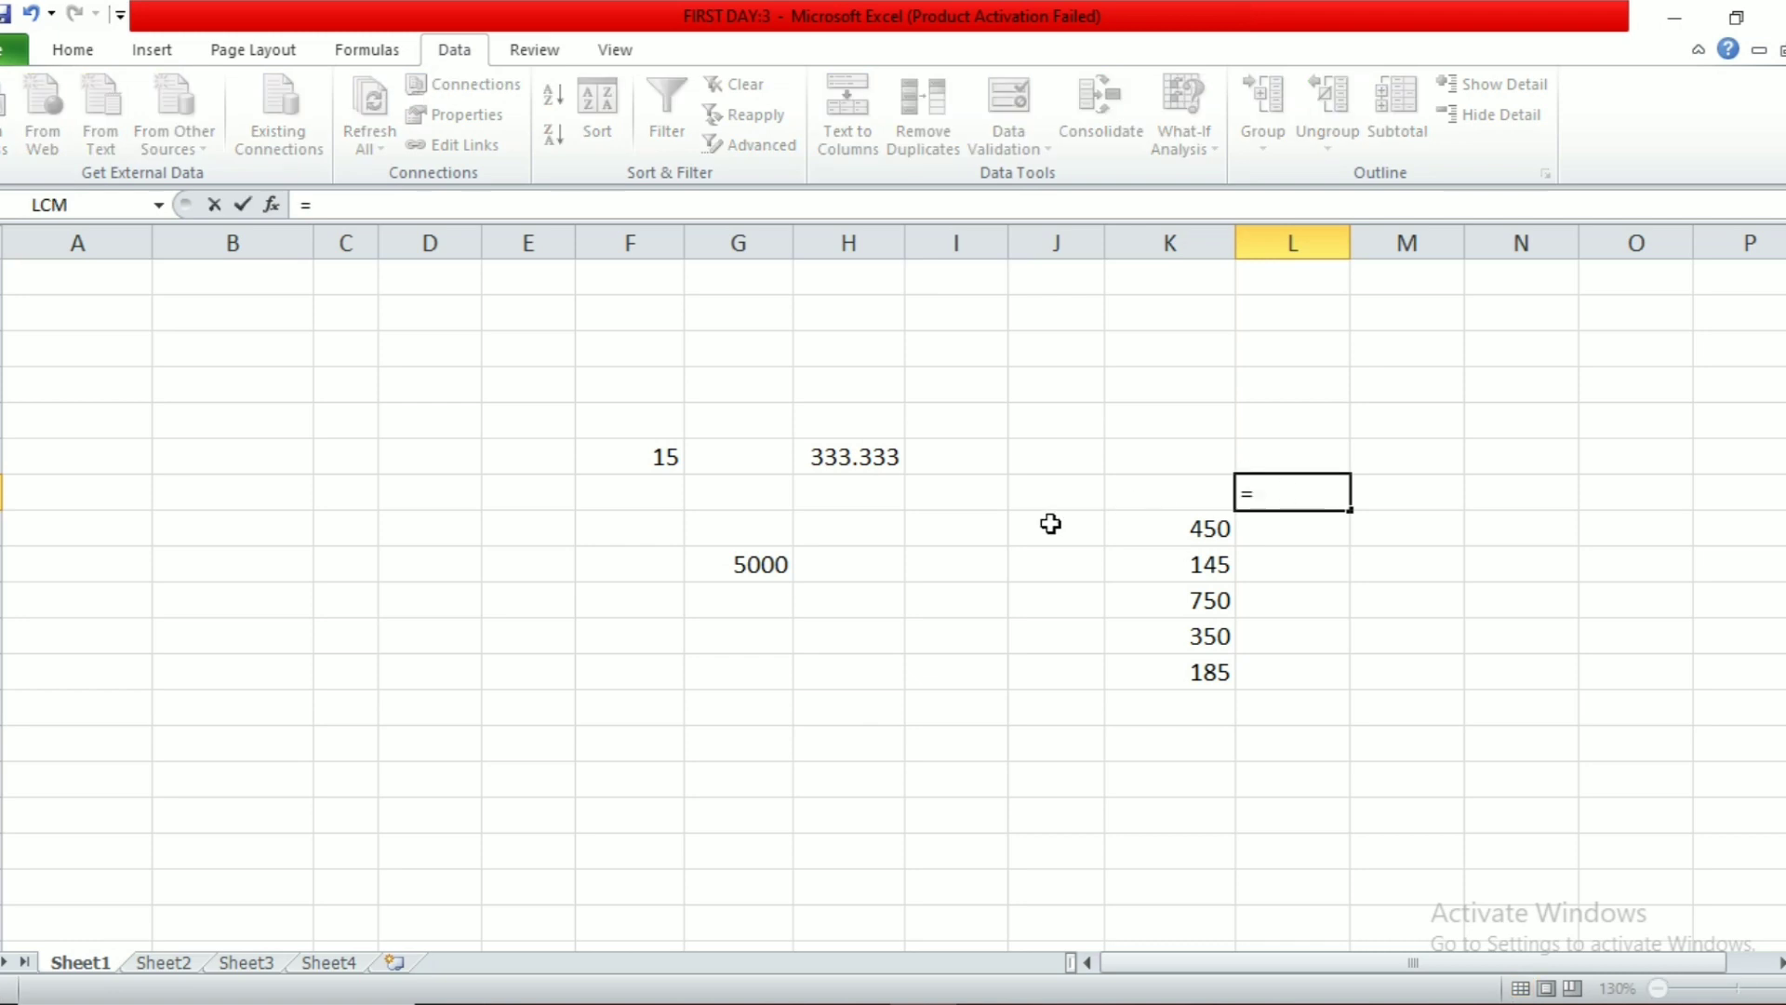
pyautogui.click(761, 562)
pyautogui.press('Return')
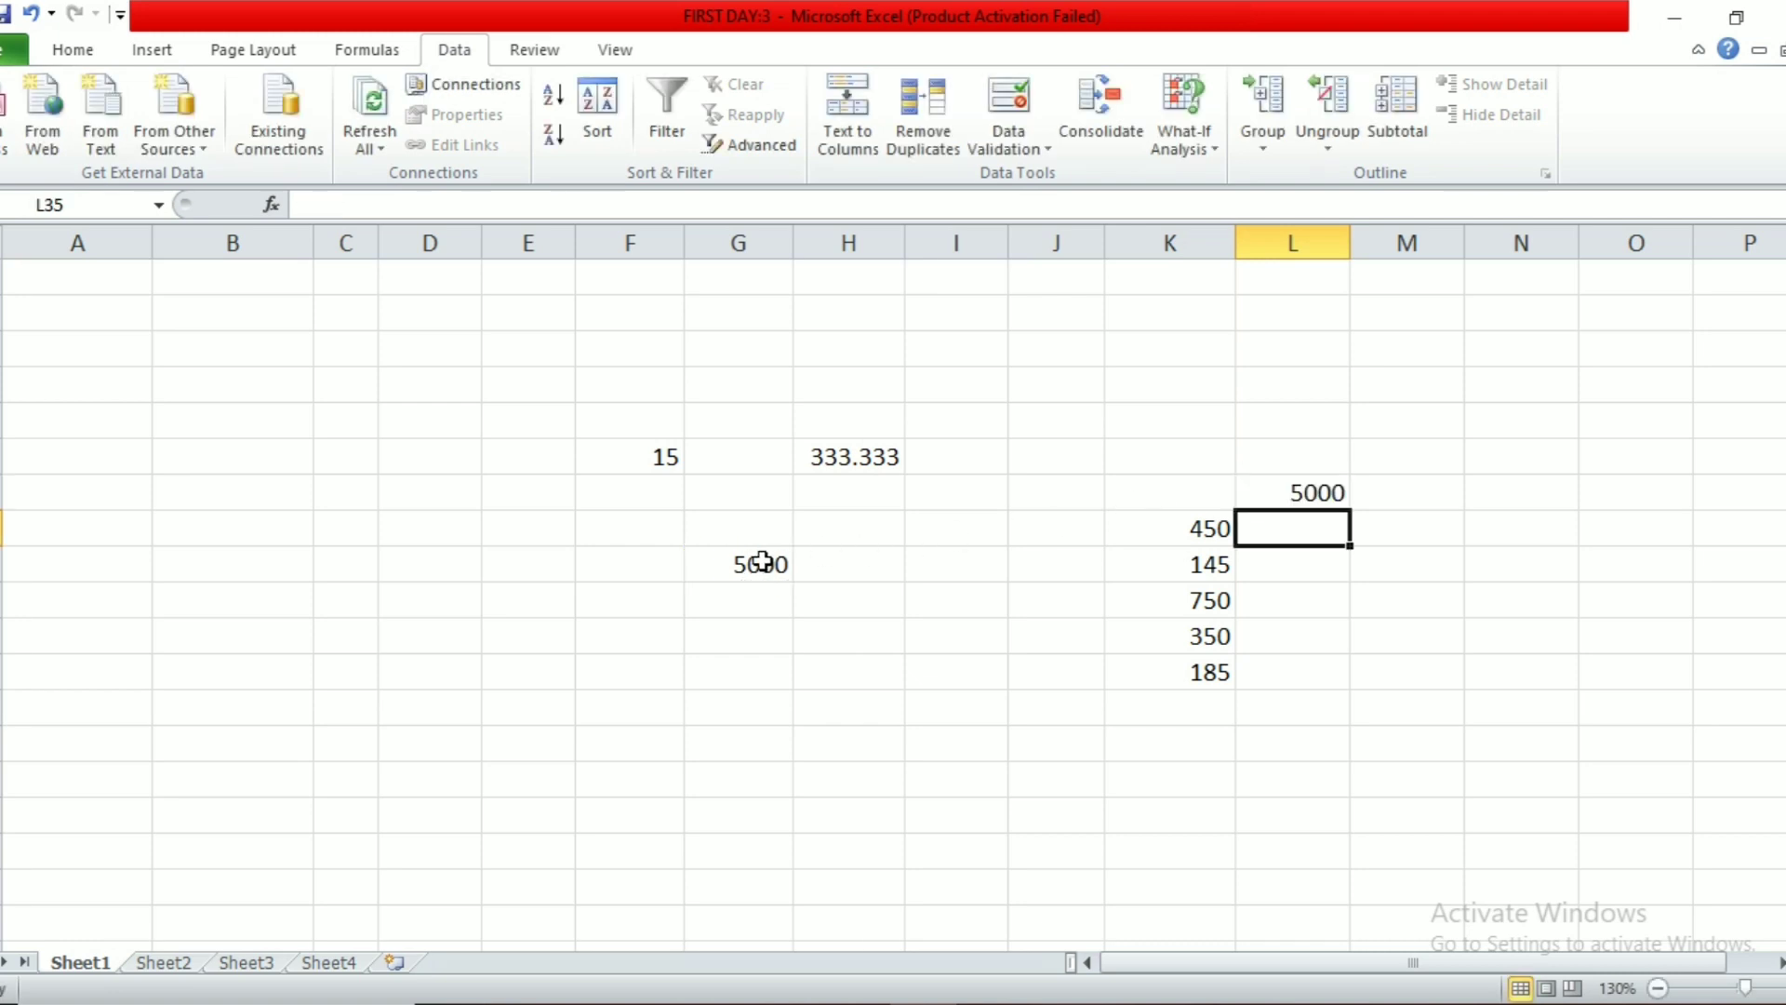
pyautogui.moveTo(1180, 494); pyautogui.dragTo(1259, 672)
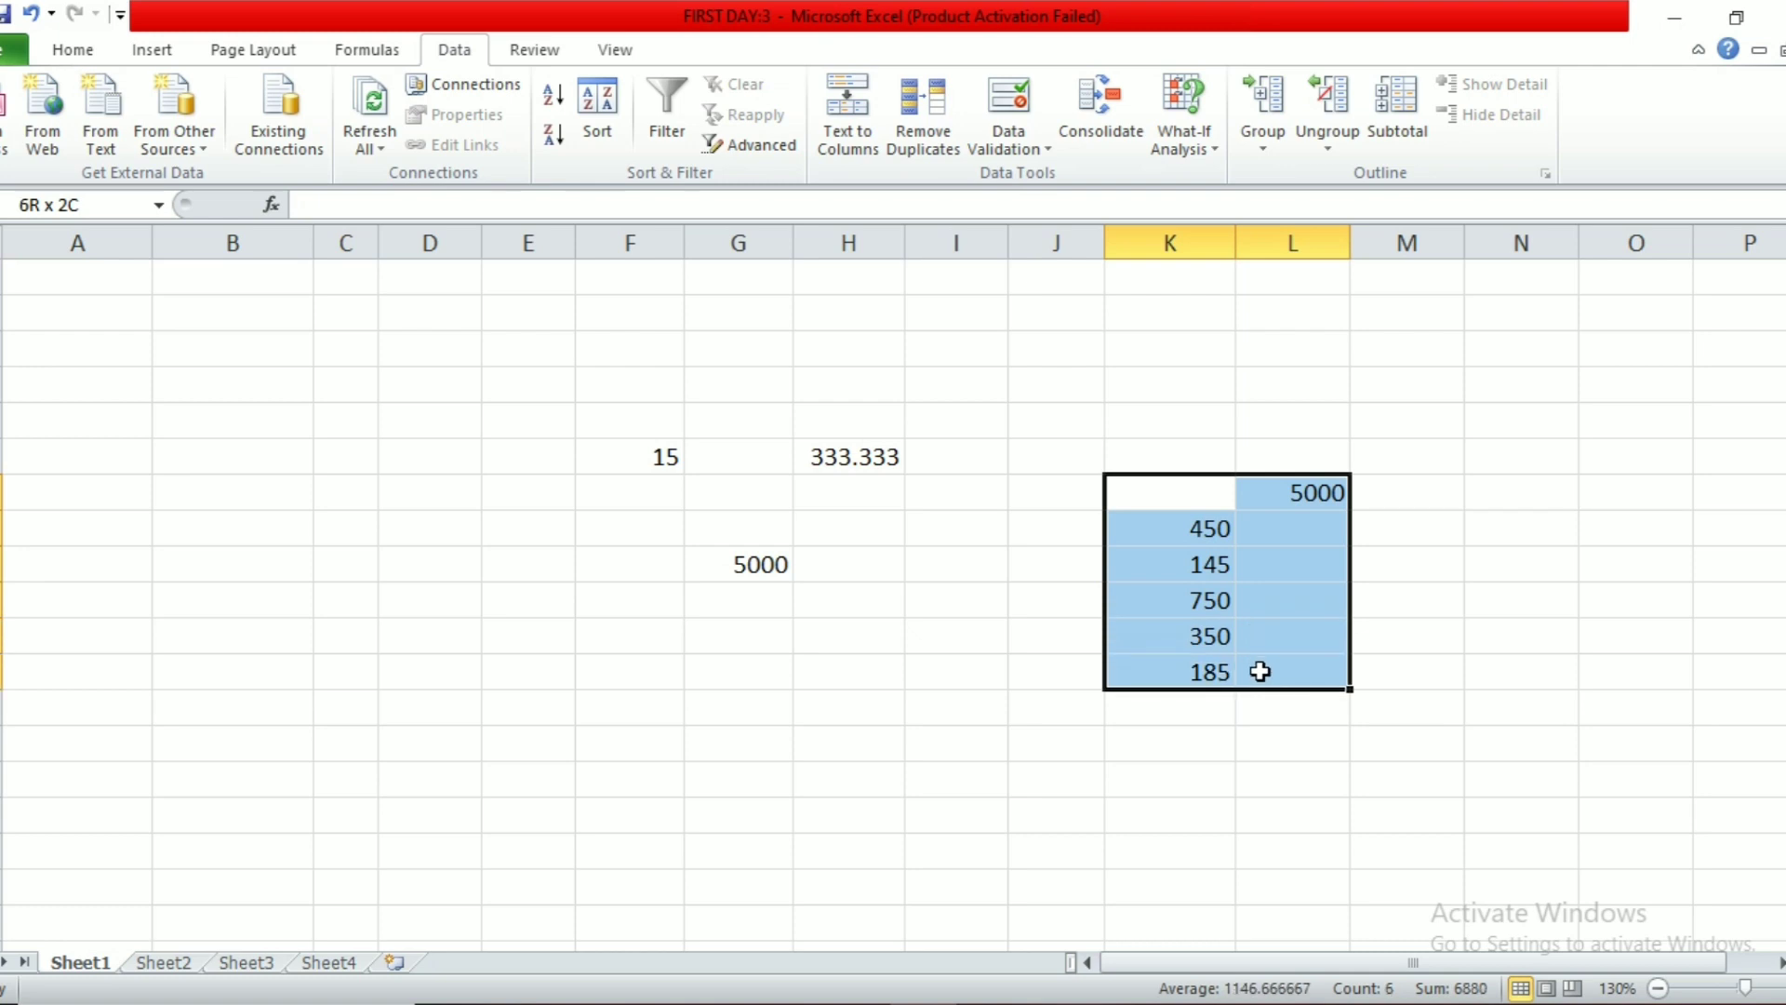
pyautogui.click(1209, 149)
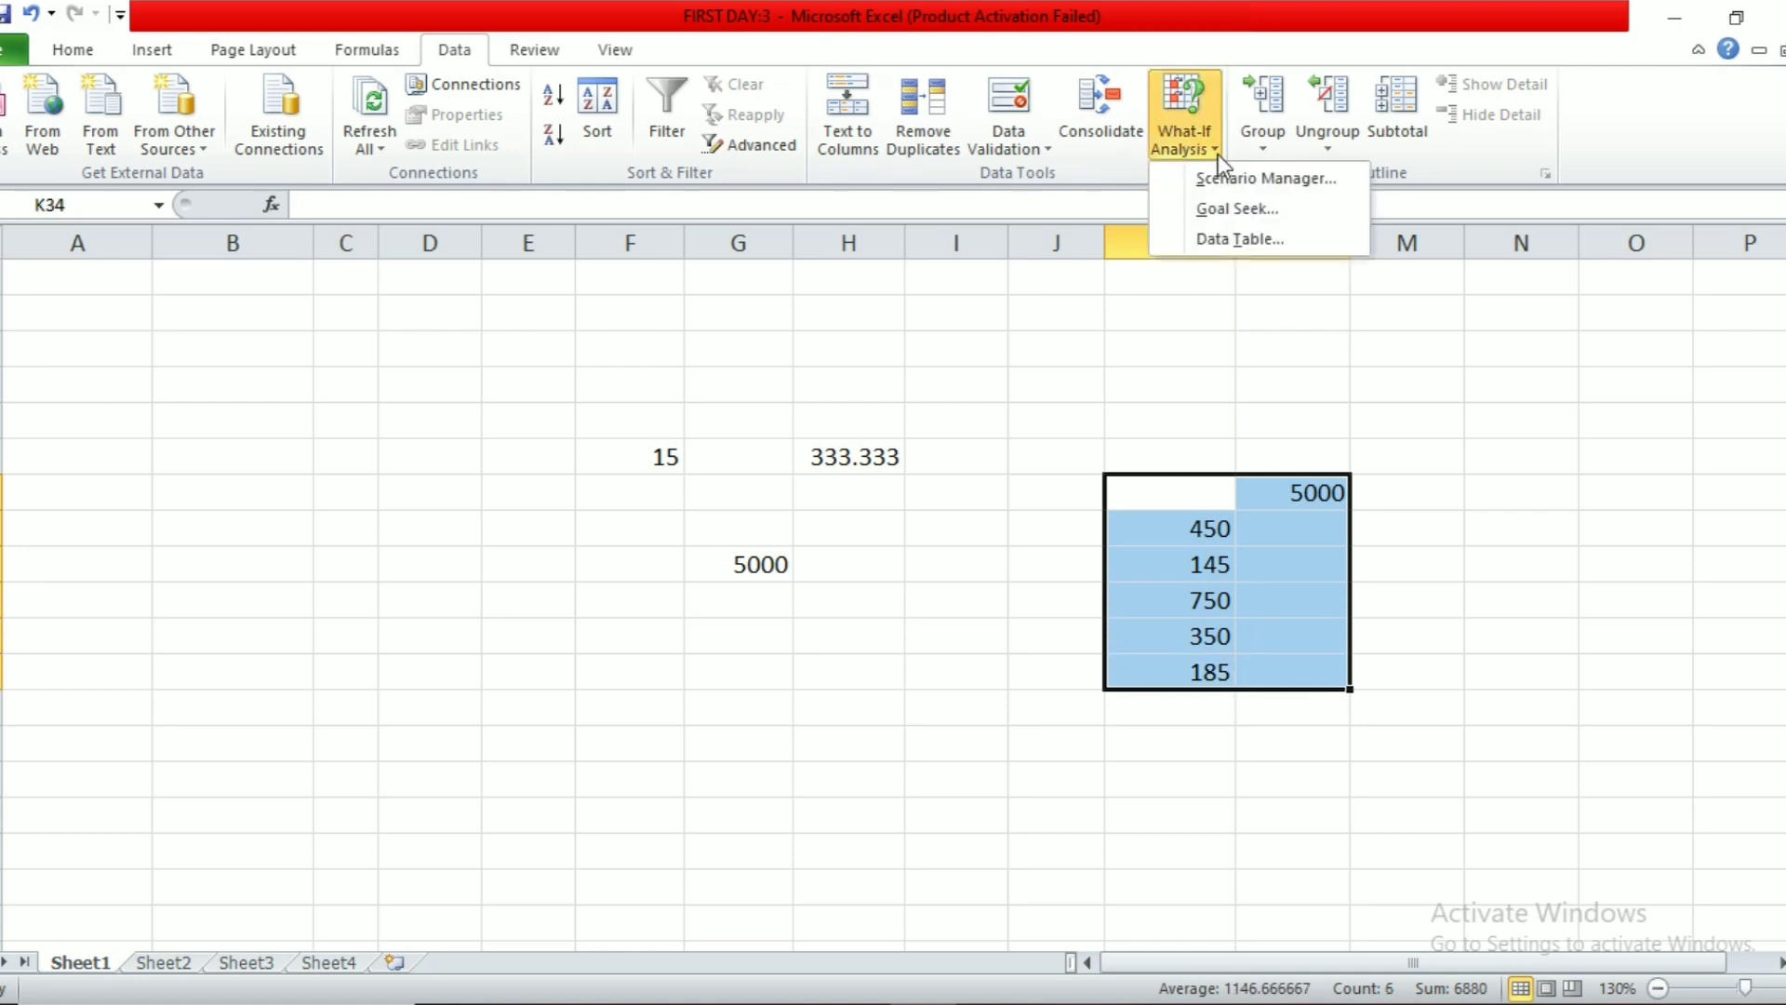
# Step: Create a data table with column input H33, filling L35:L39 with 6750, 2175, 11250, 5250, 2775
pyautogui.click(1241, 239)
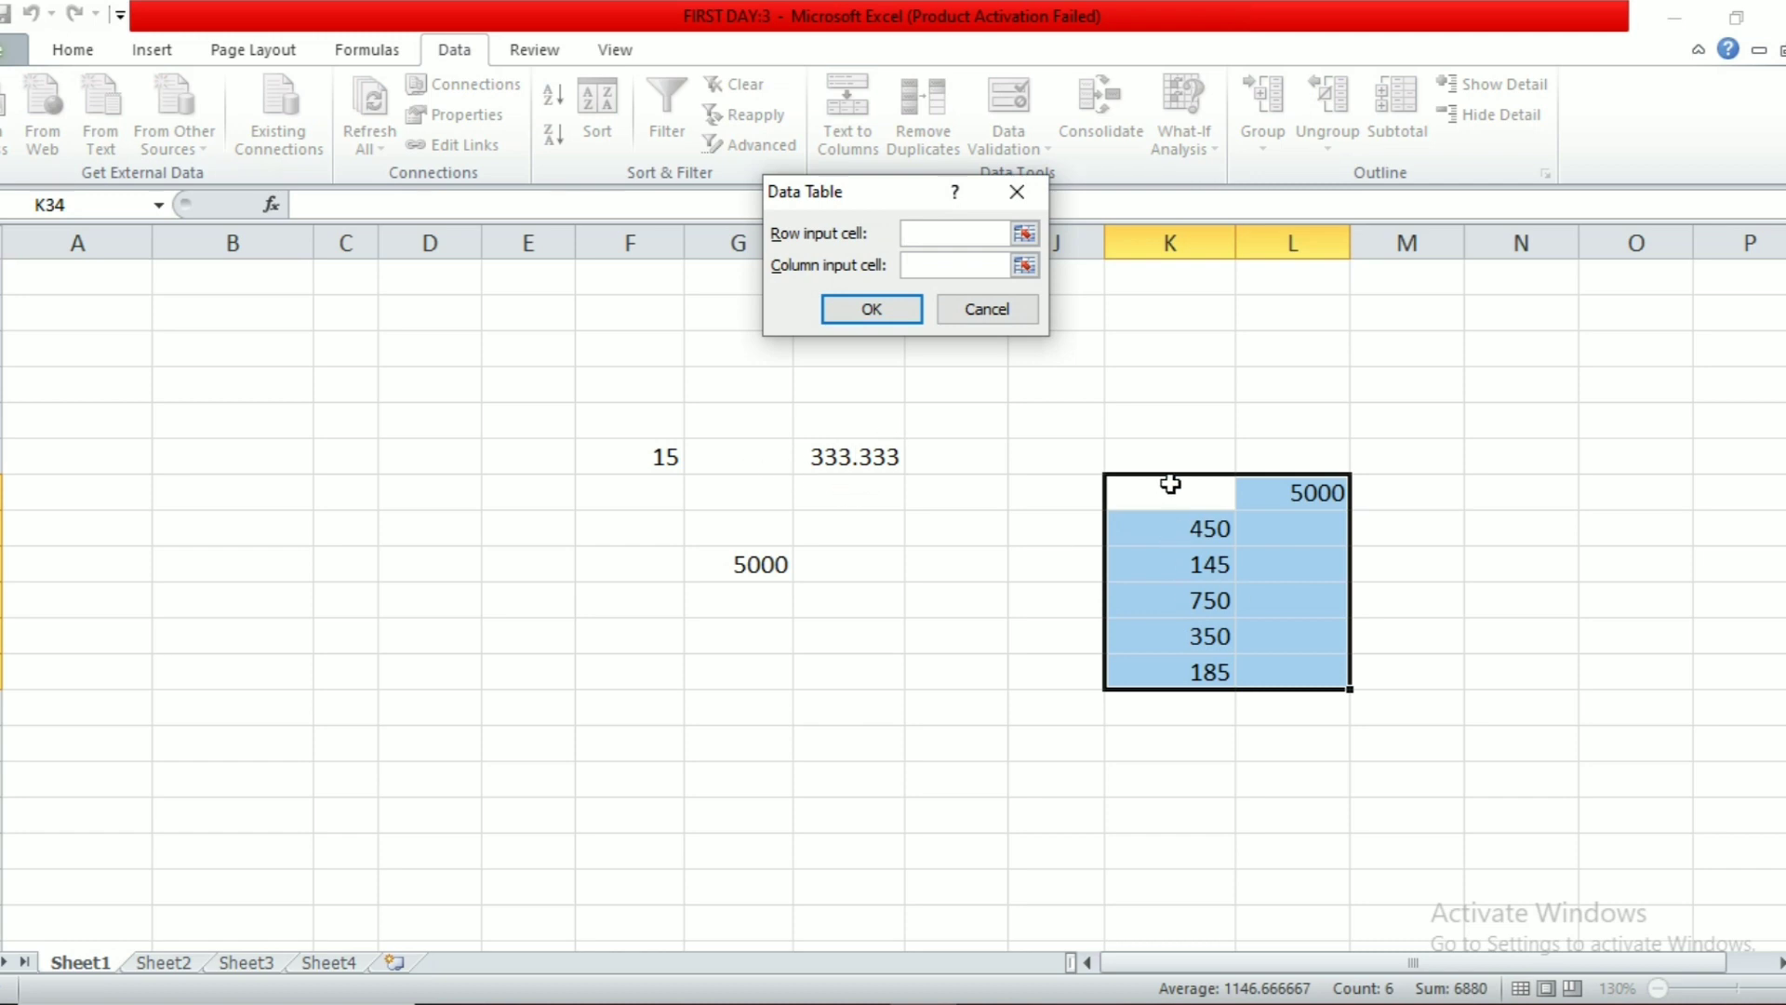
pyautogui.click(1036, 266)
pyautogui.click(867, 455)
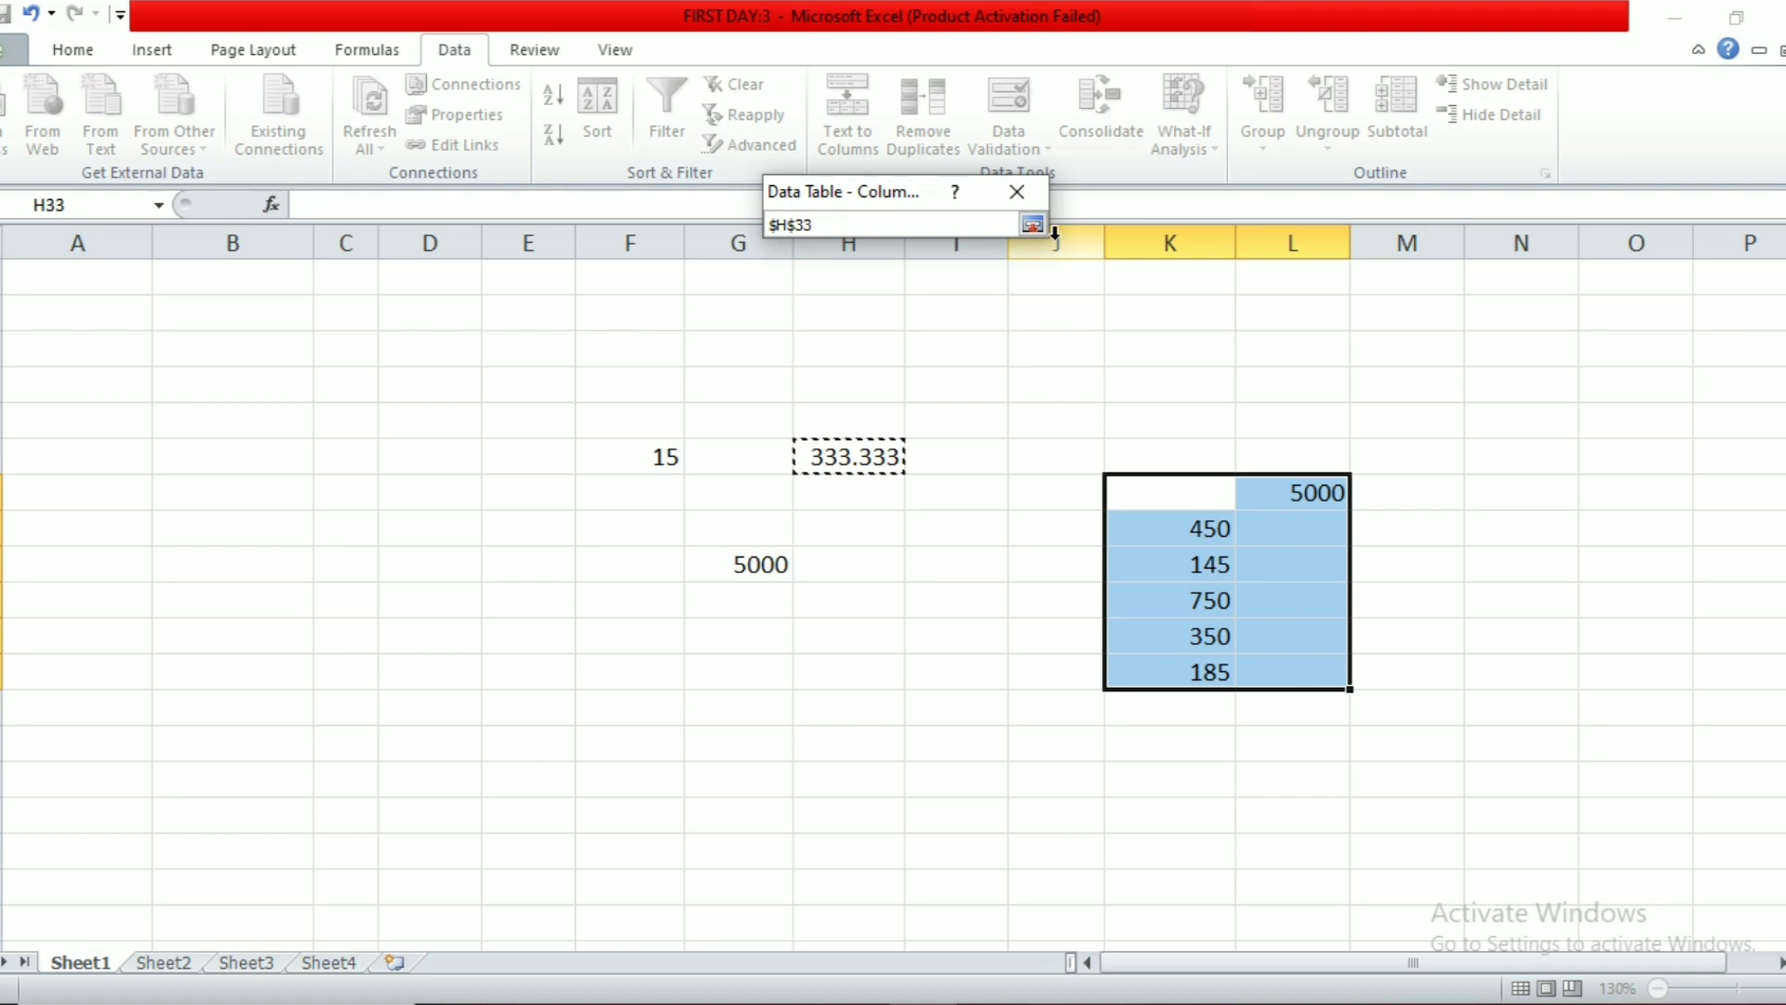
pyautogui.click(1033, 225)
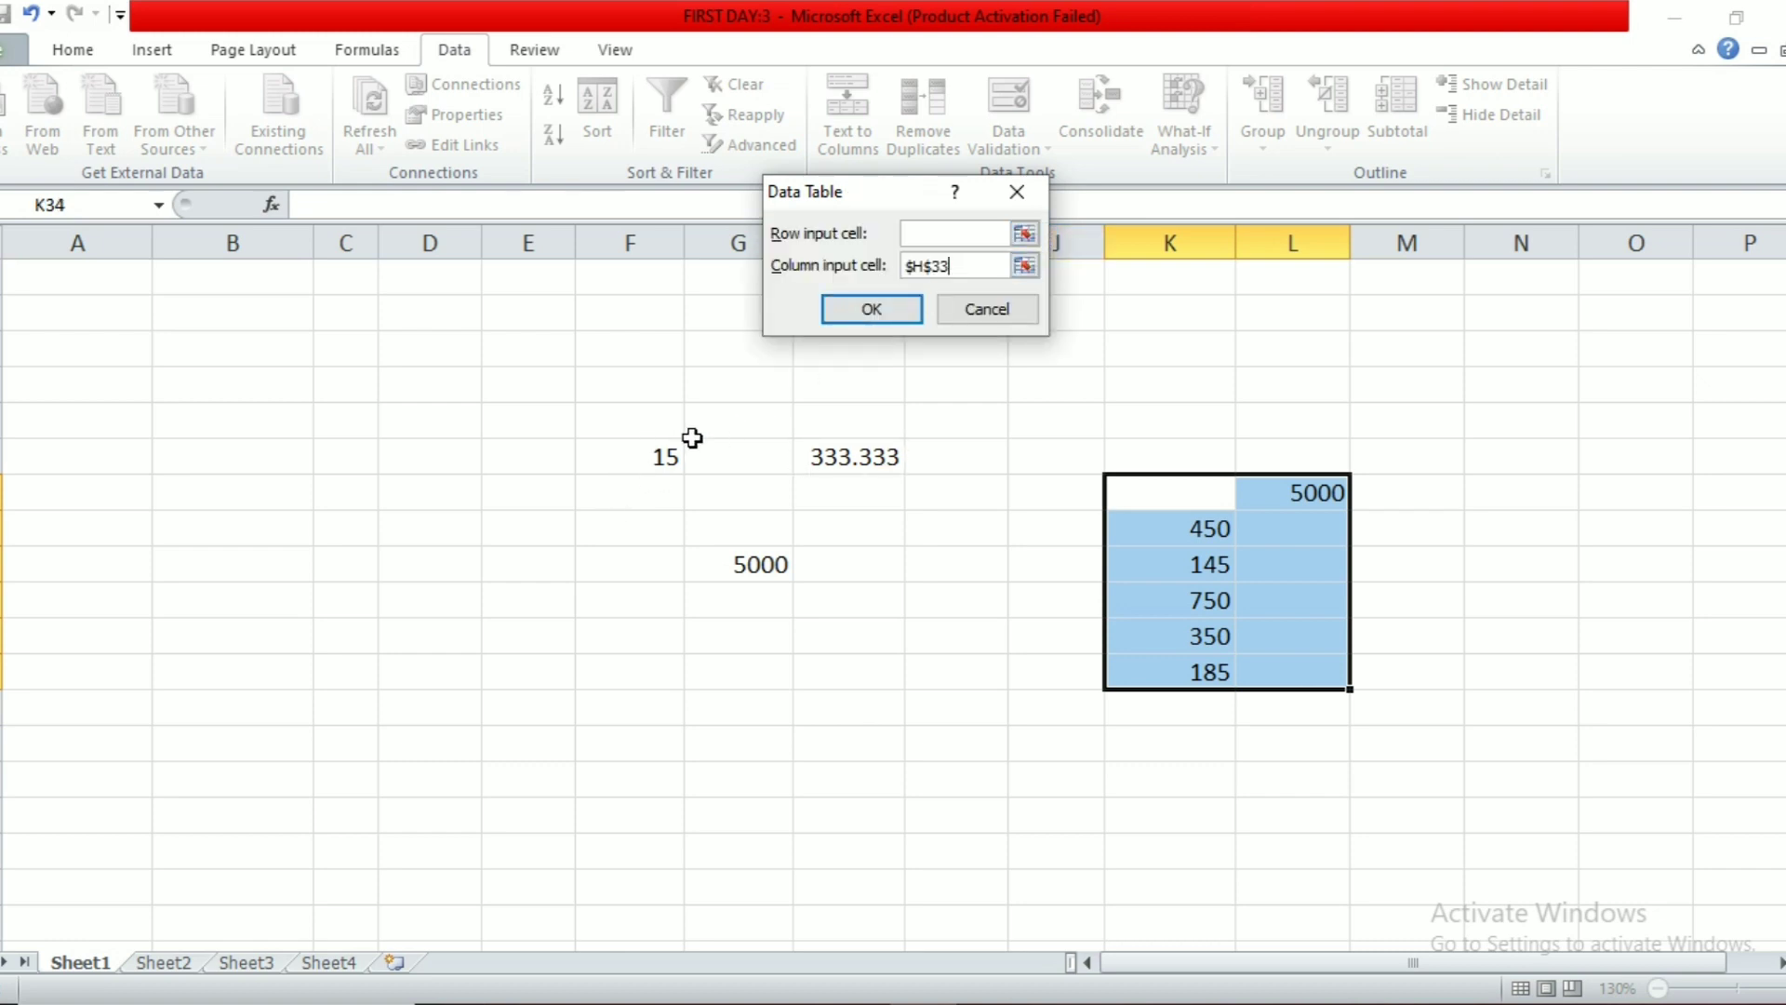
pyautogui.click(884, 308)
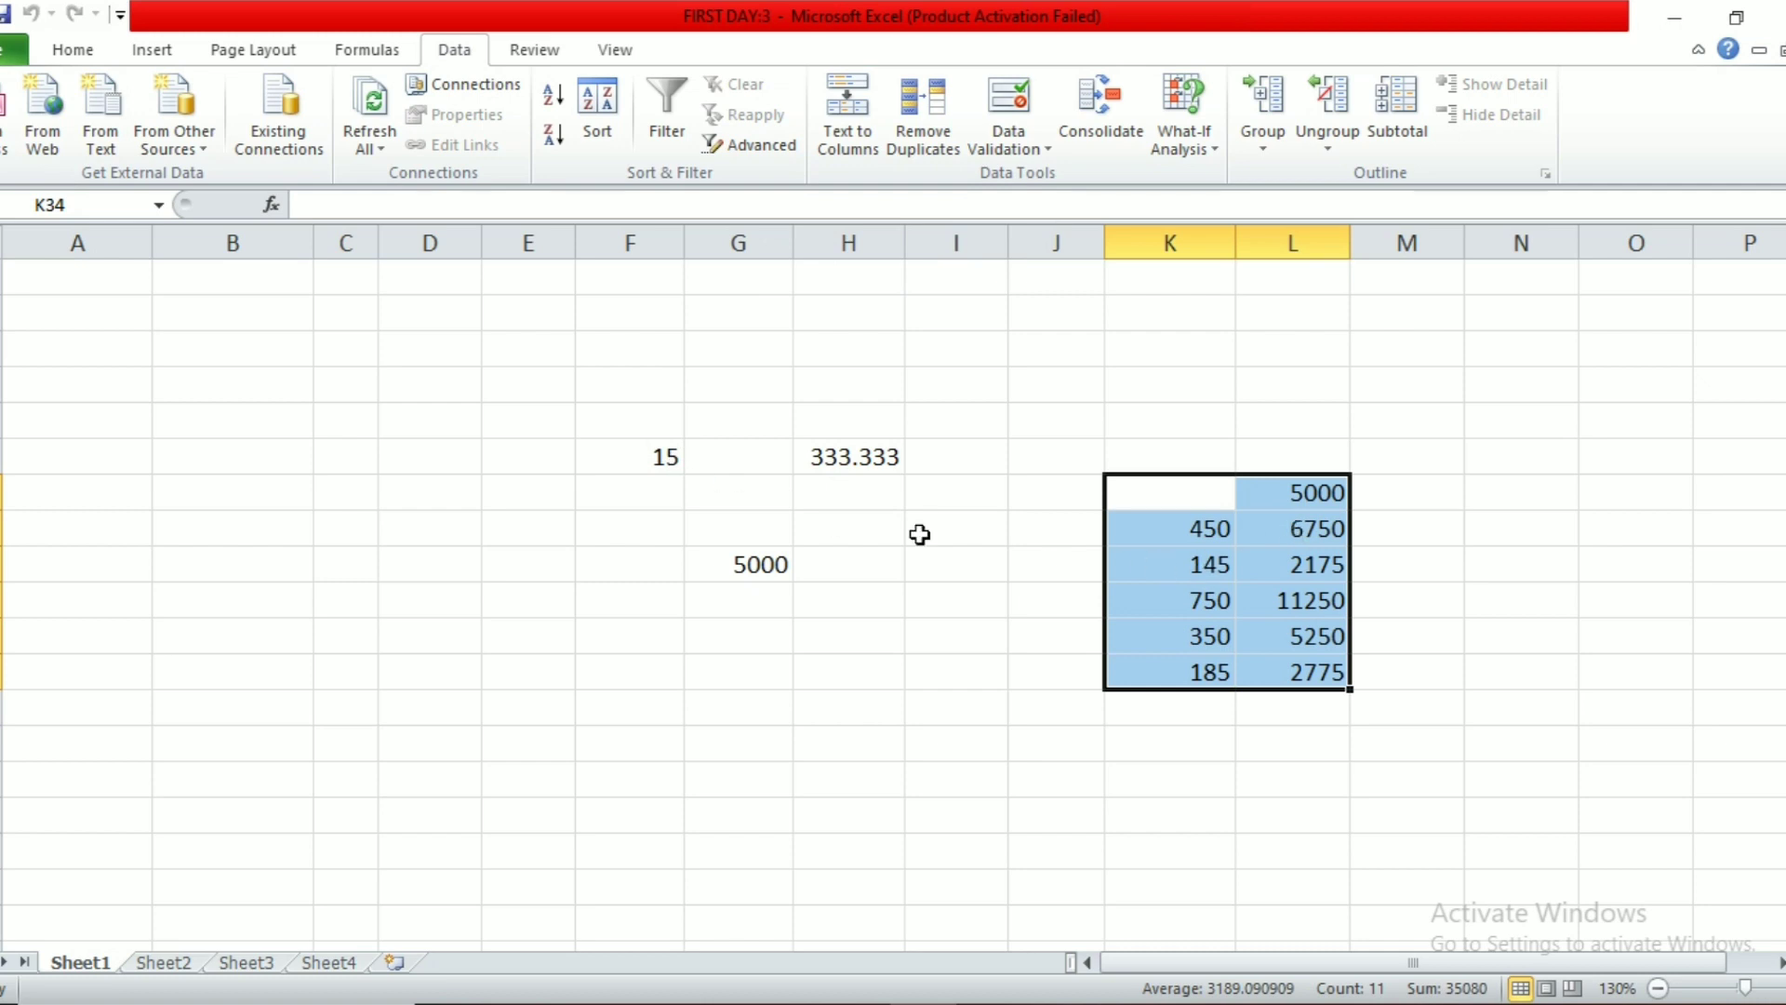
# Step: Change F33 to 12 so G36 drops to 4000 and the data table recalculates
pyautogui.click(664, 462)
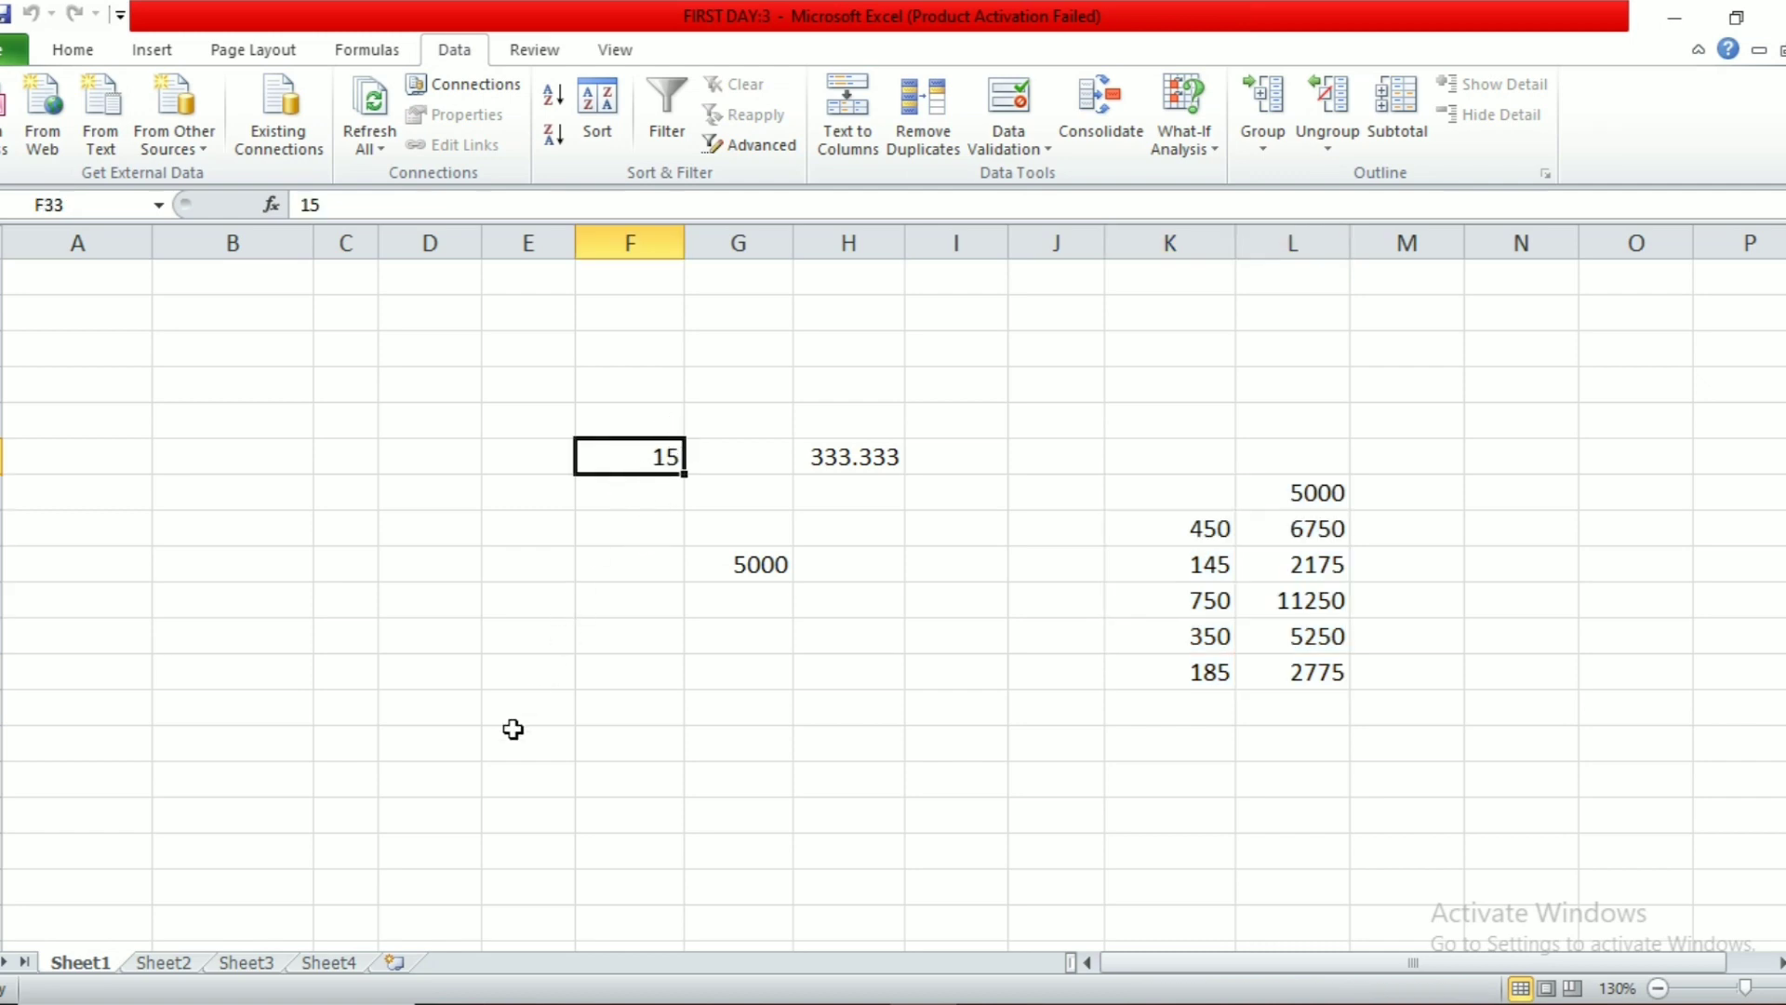
pyautogui.write('12')
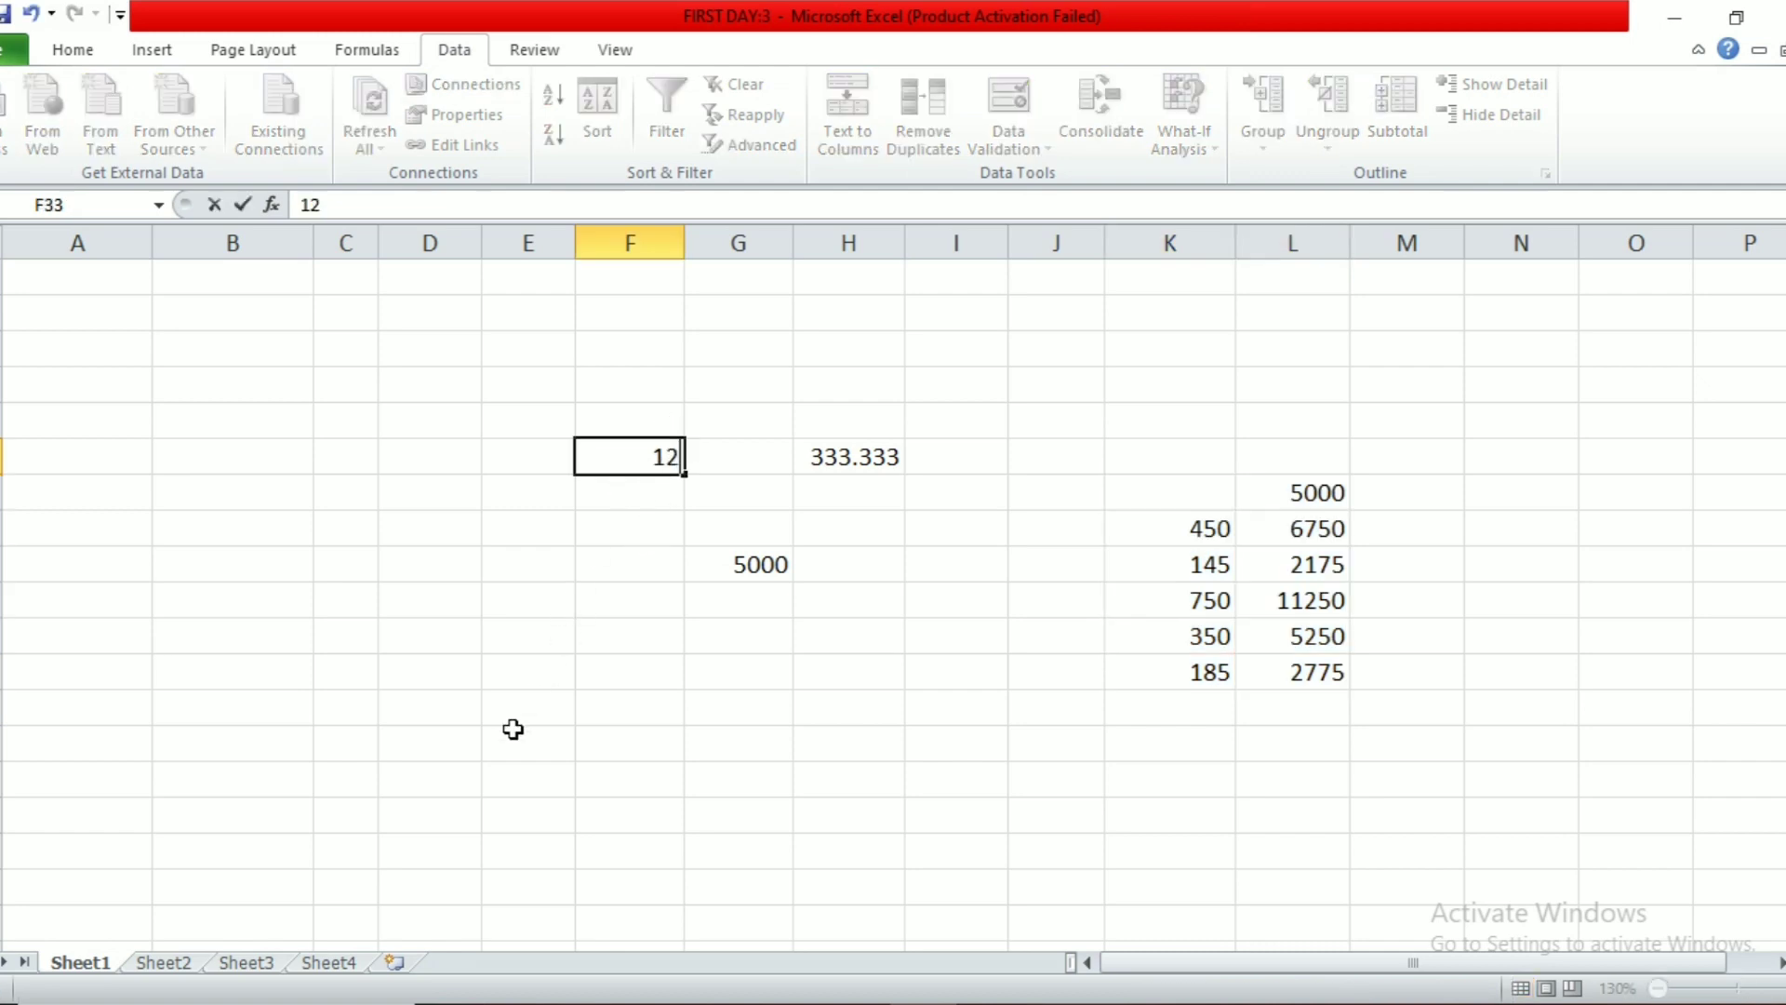
pyautogui.press('Return')
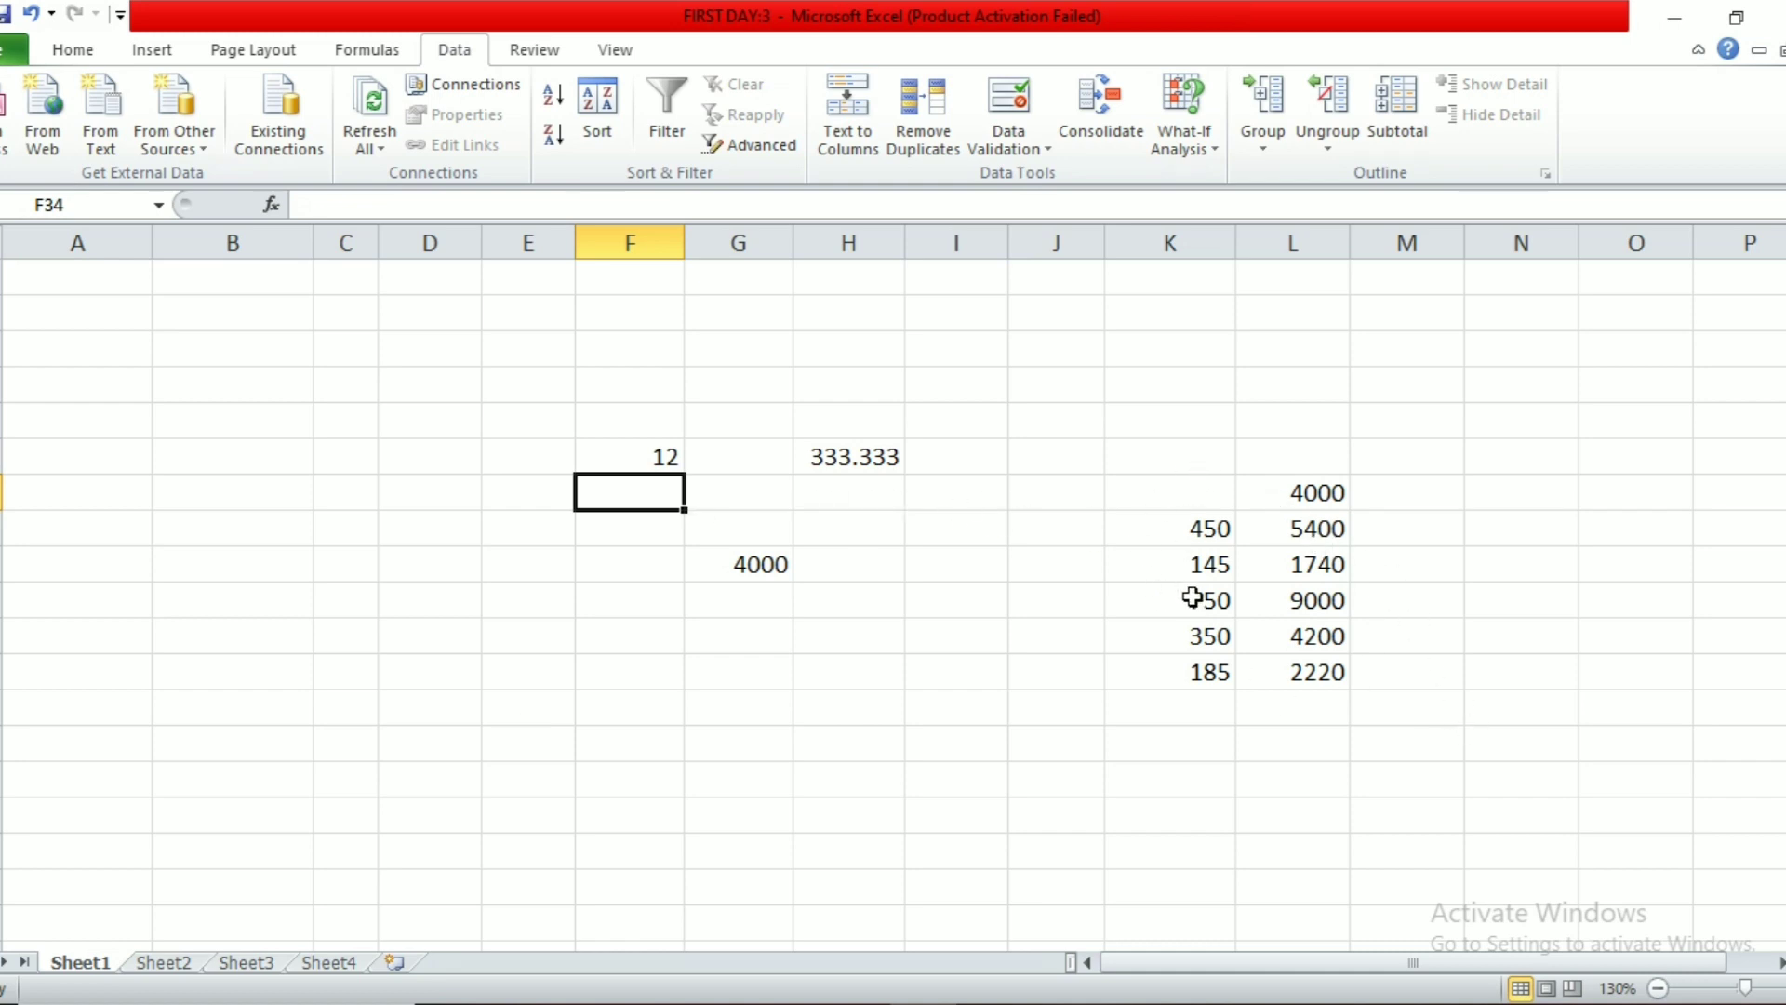
pyautogui.click(994, 640)
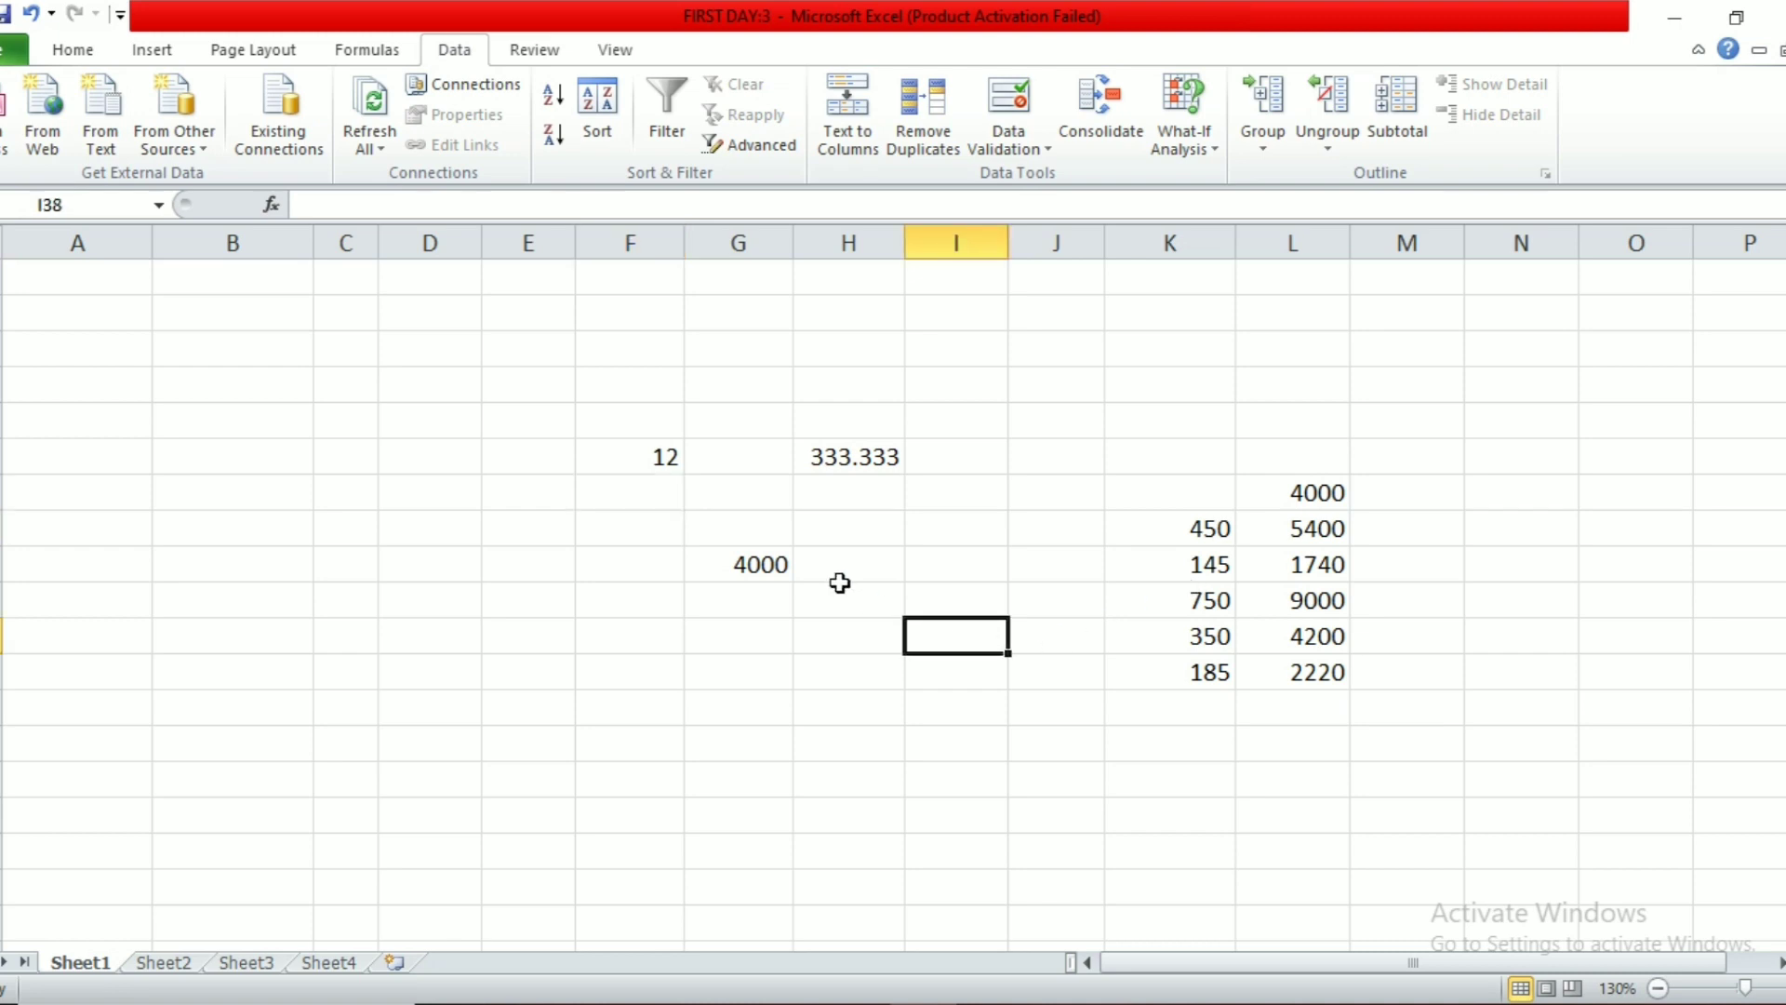
pyautogui.scroll(3, 986, 448)
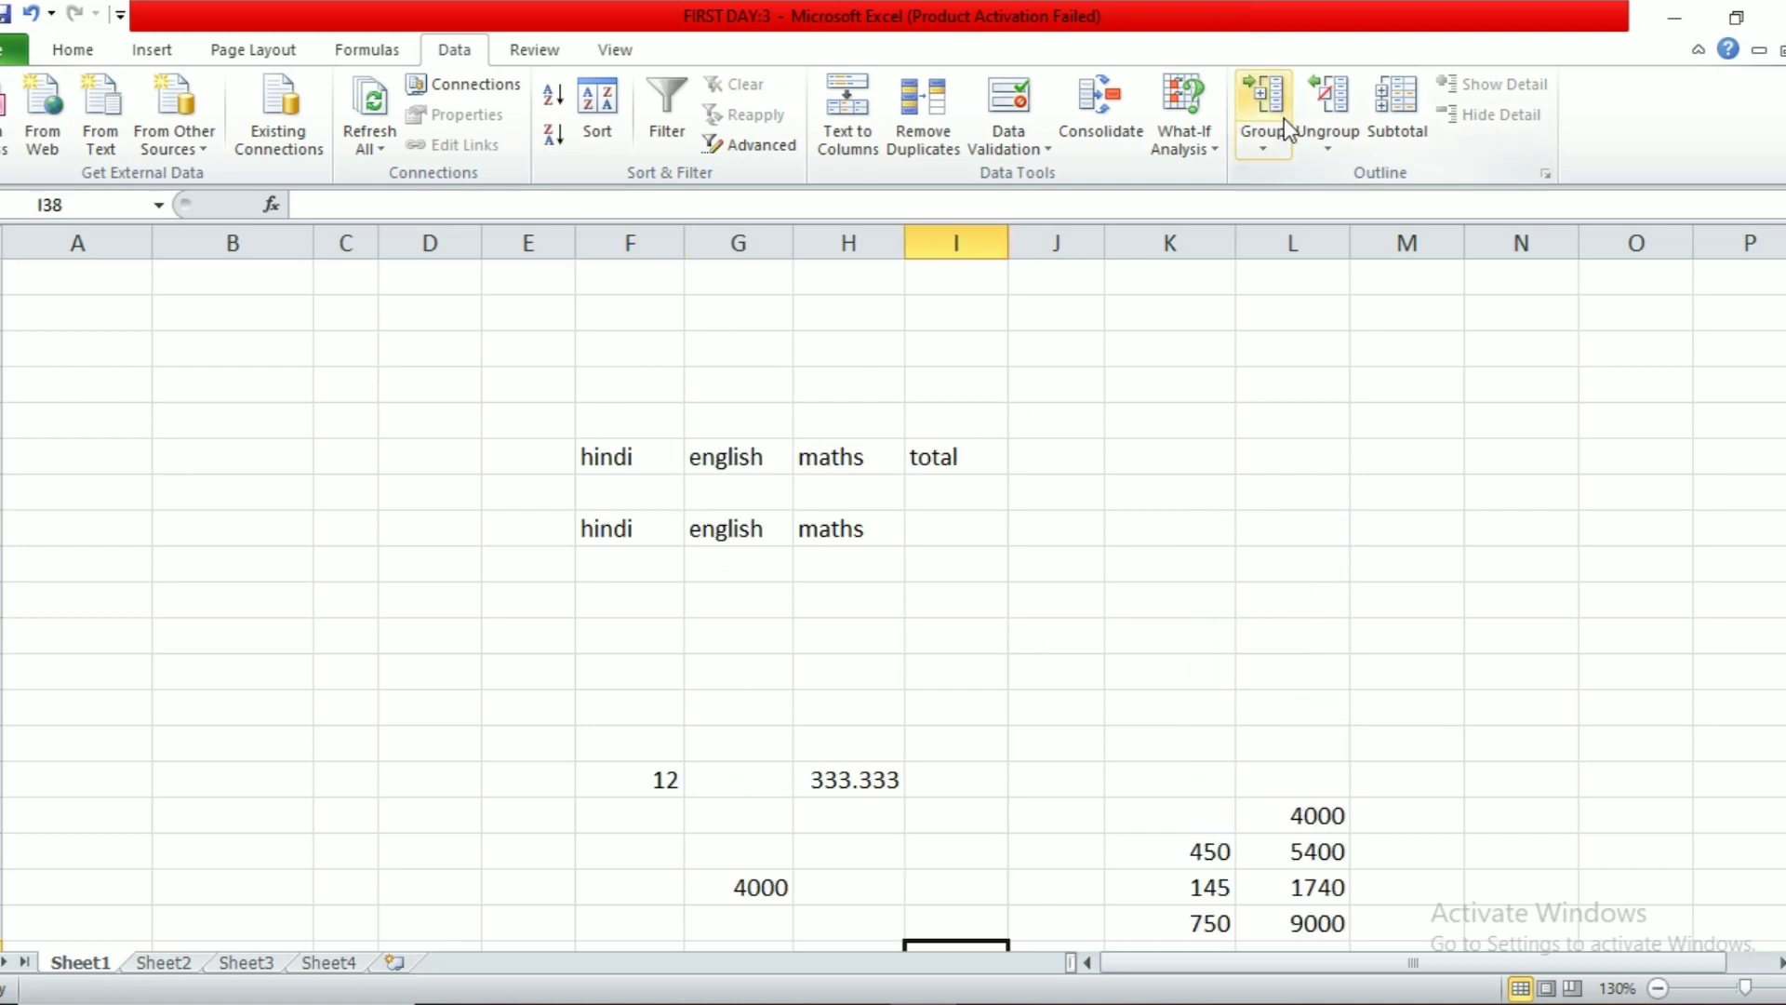
# Step: Group columns A through M into an outline and collapse it to hide them
pyautogui.click(1268, 522)
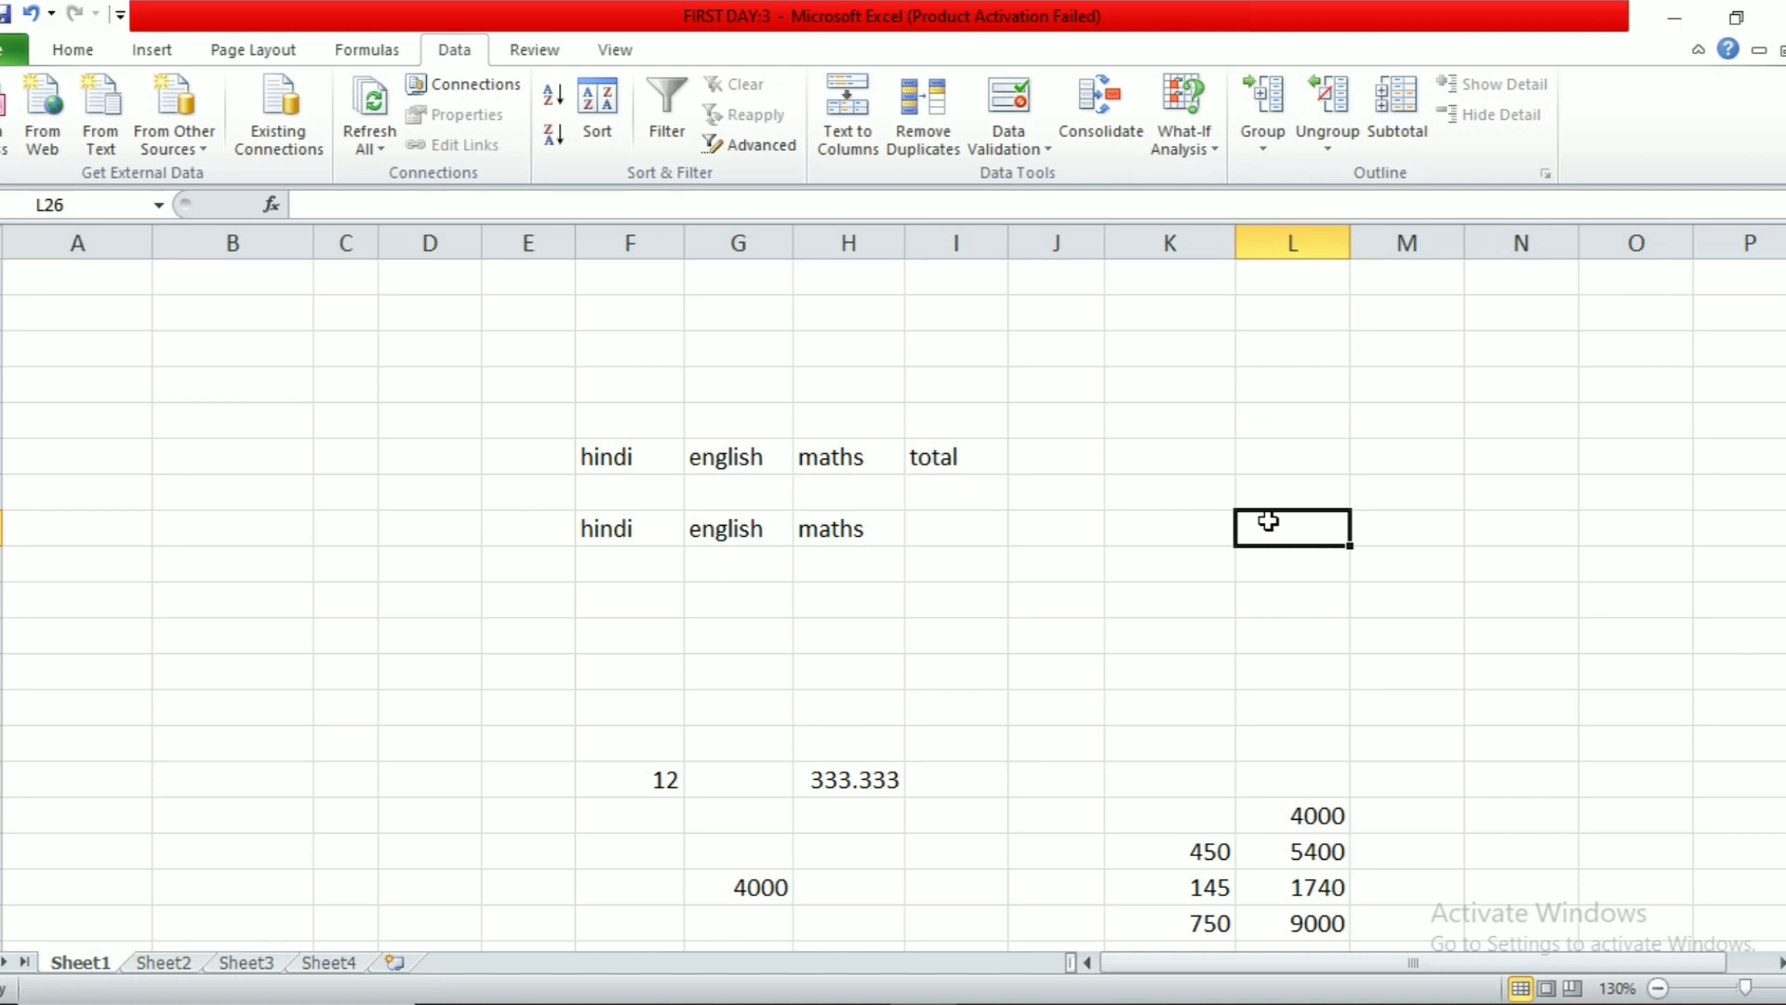
pyautogui.click(1242, 642)
pyautogui.scroll(6, 837, 512)
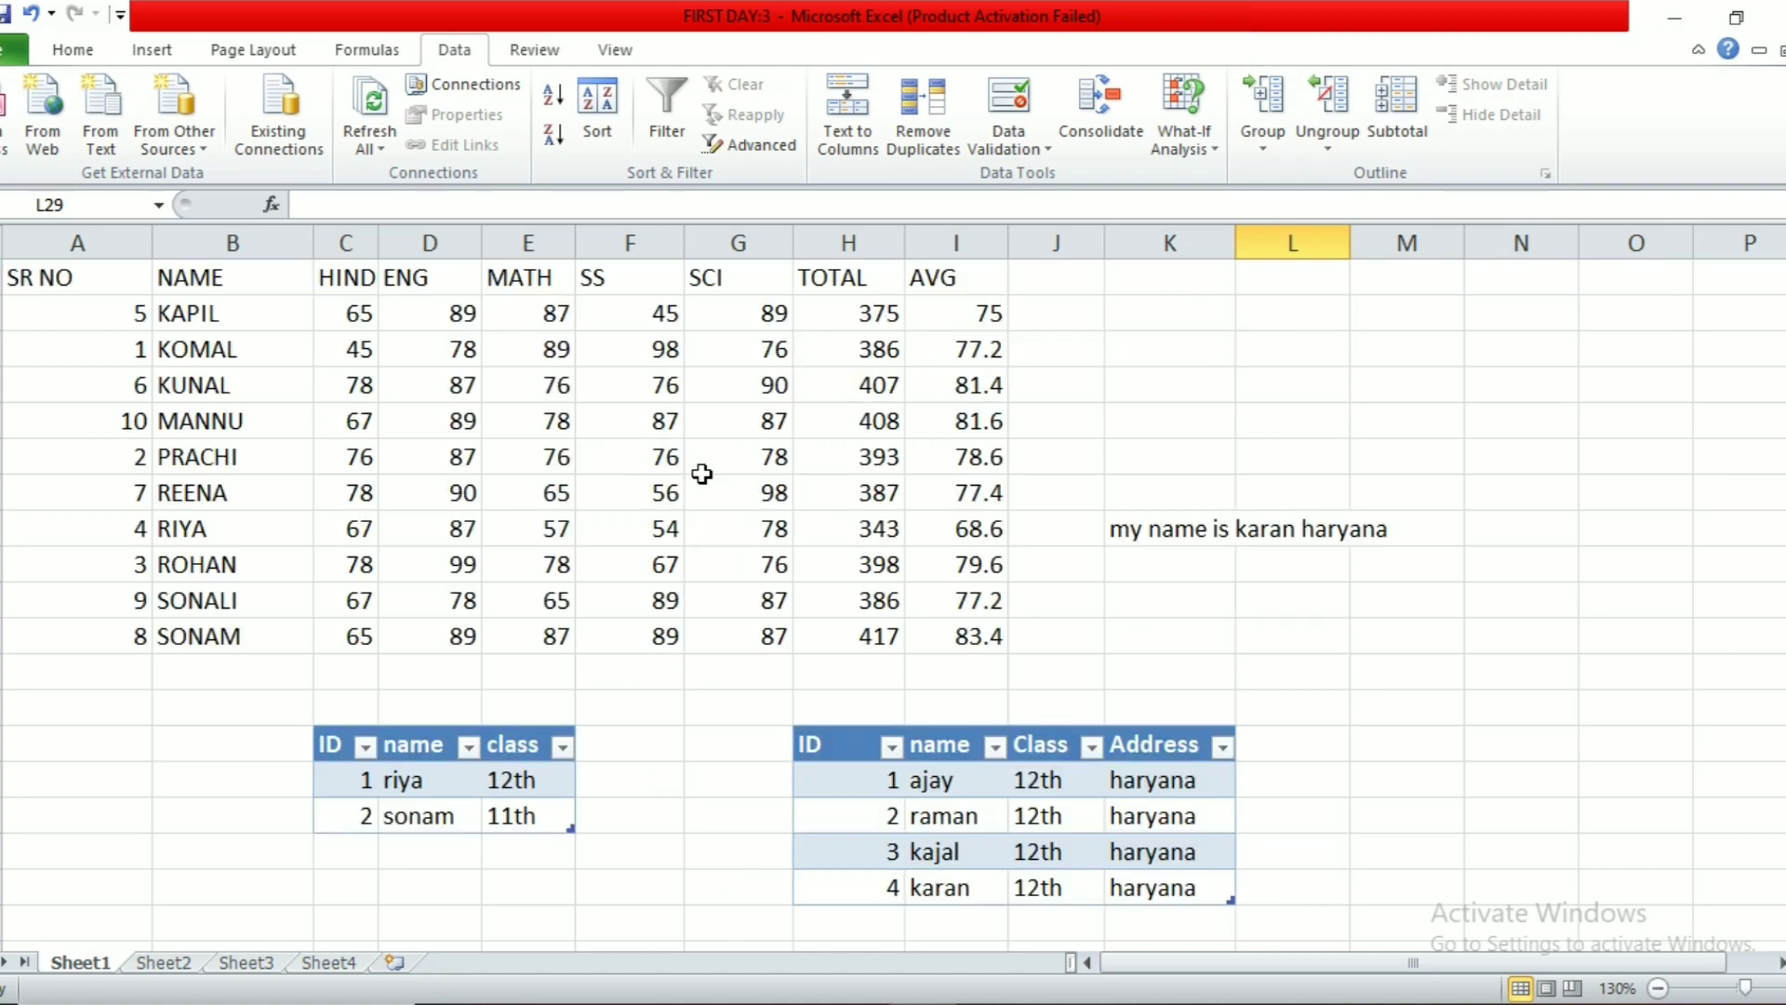
pyautogui.moveTo(107, 247); pyautogui.dragTo(1400, 317)
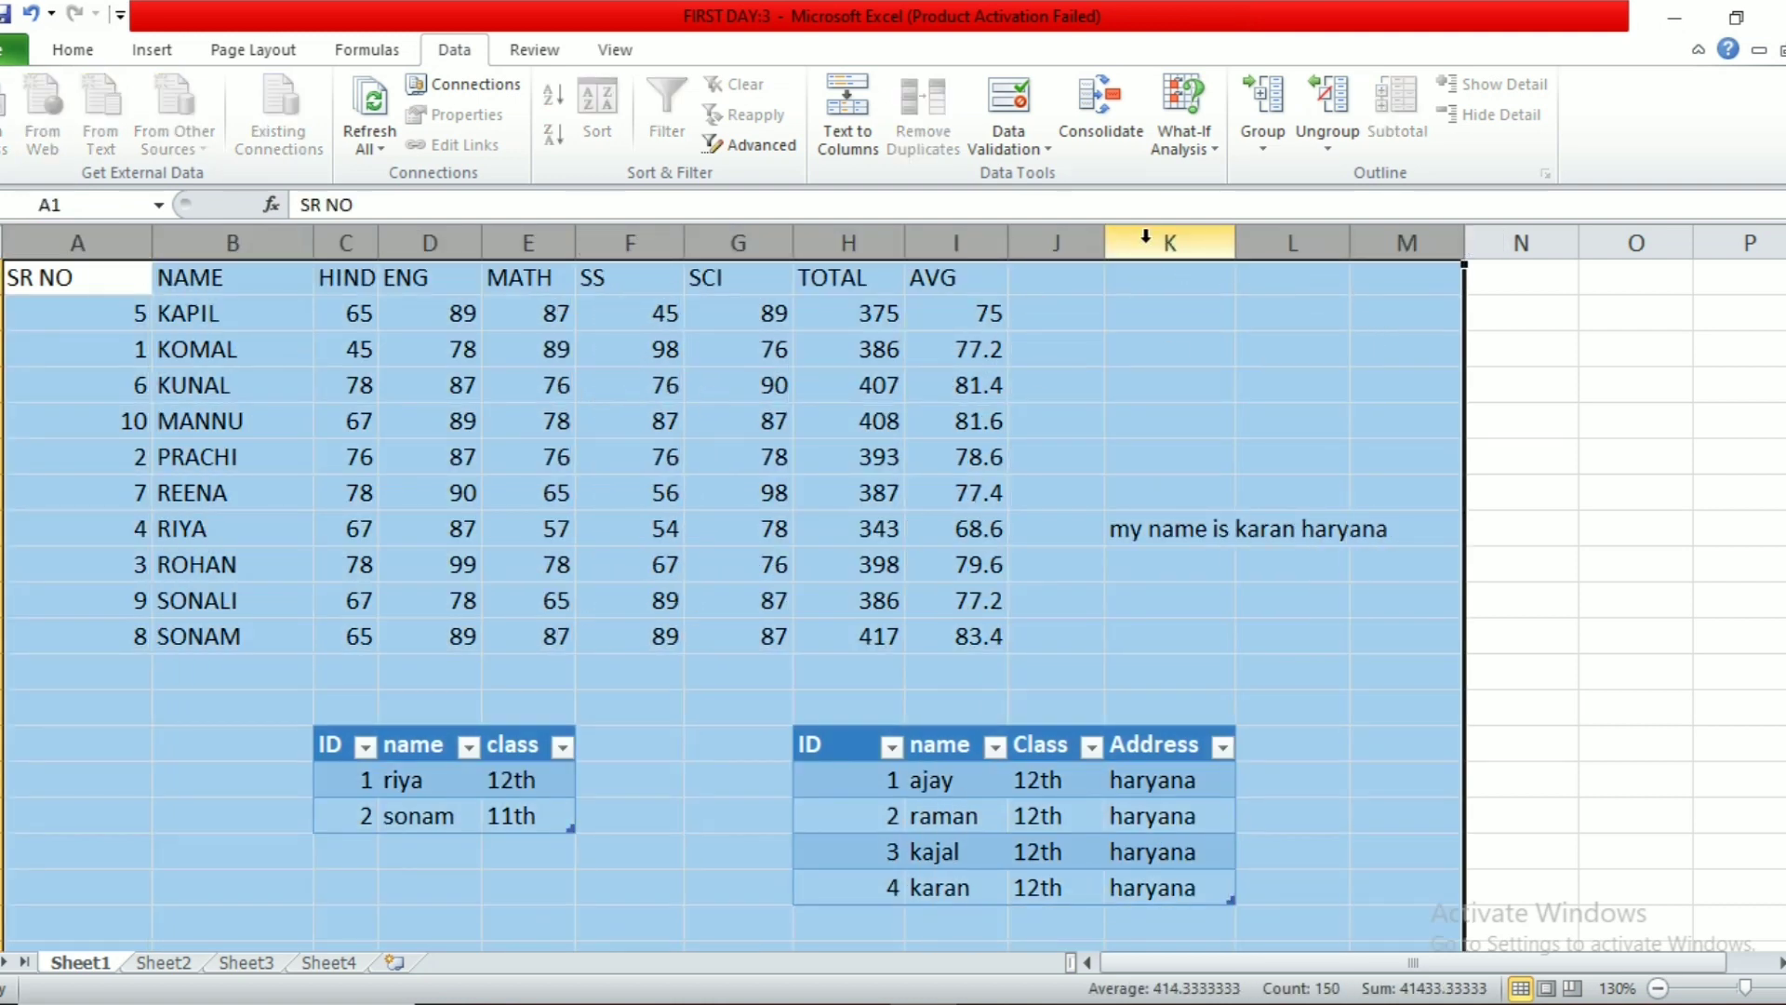
pyautogui.click(1261, 98)
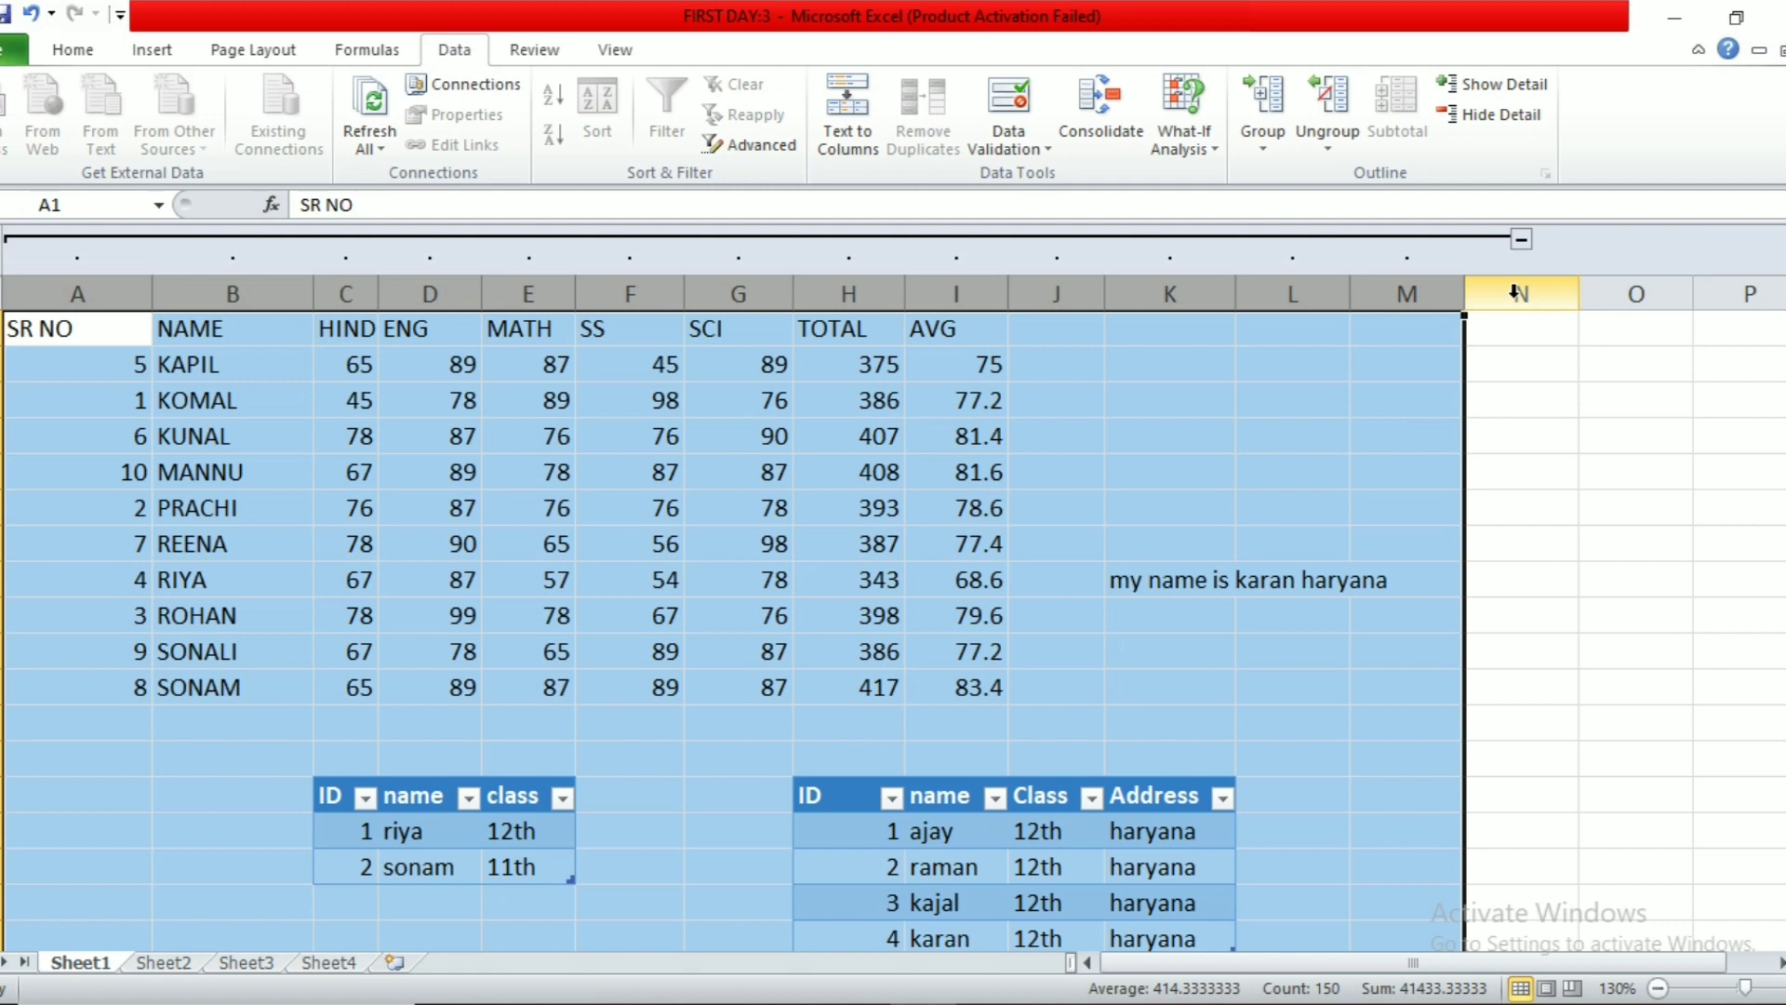
pyautogui.click(1521, 242)
pyautogui.click(651, 572)
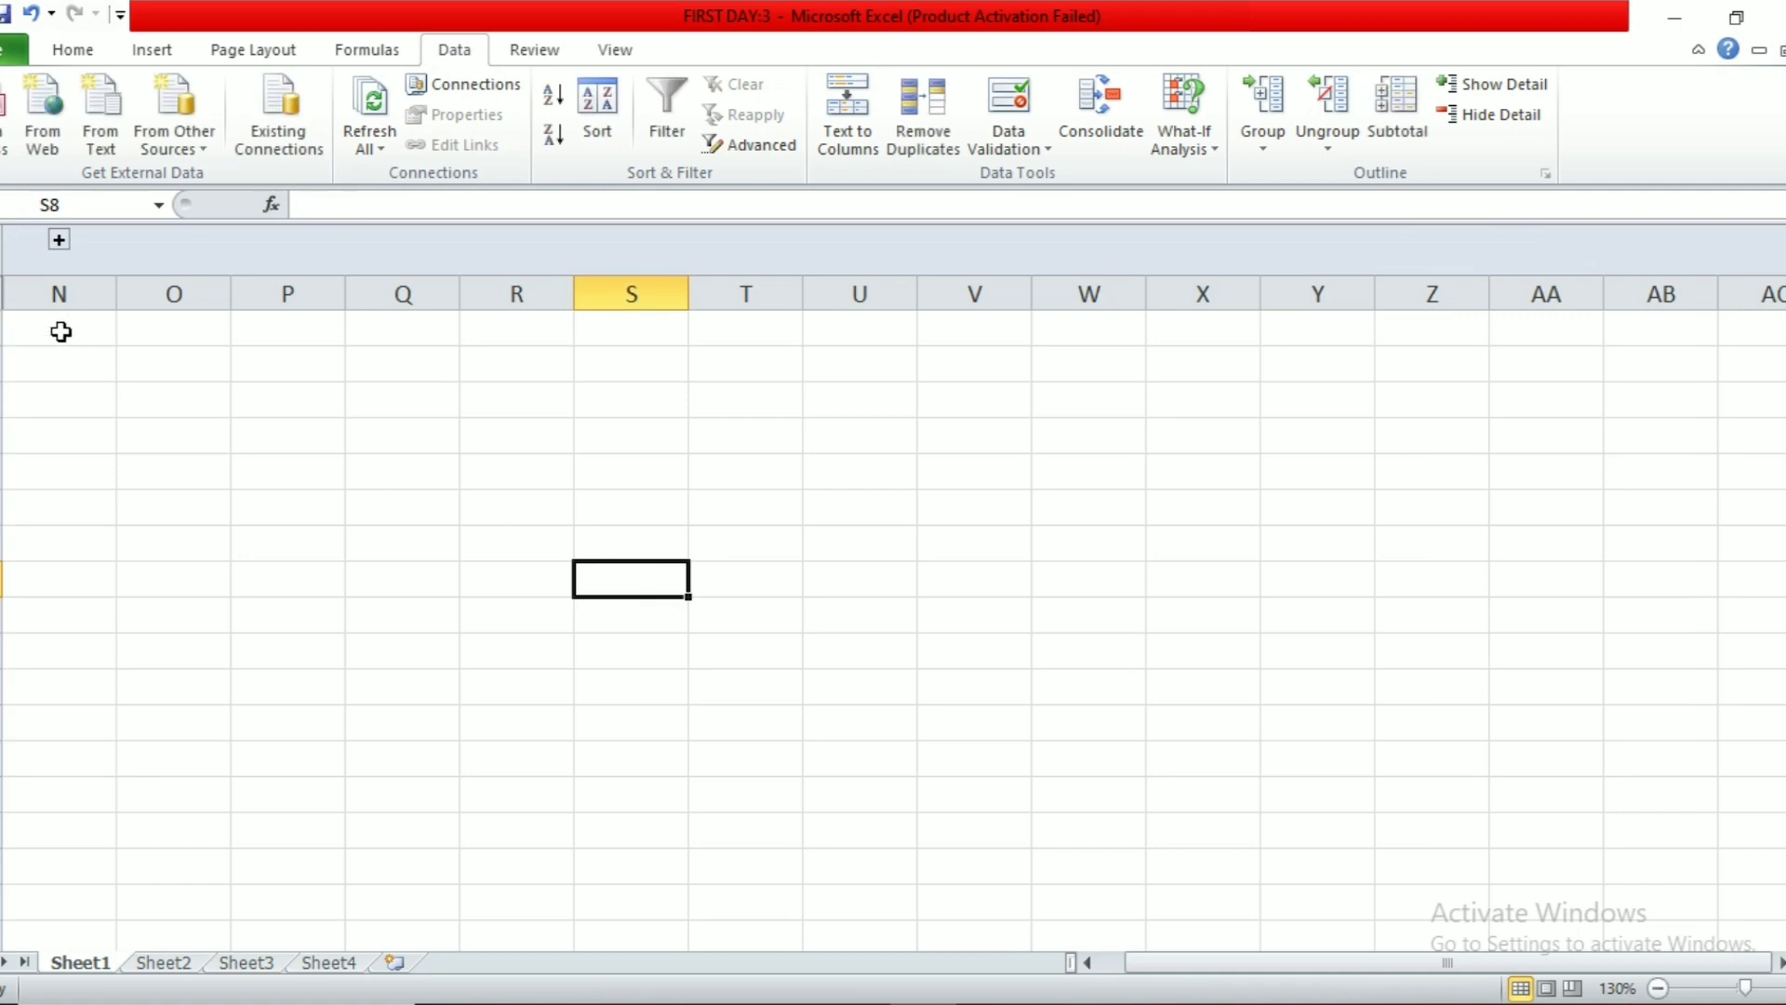
pyautogui.click(60, 242)
pyautogui.moveTo(37, 328); pyautogui.dragTo(1748, 939)
pyautogui.moveTo(2, 958); pyautogui.dragTo(2, 867)
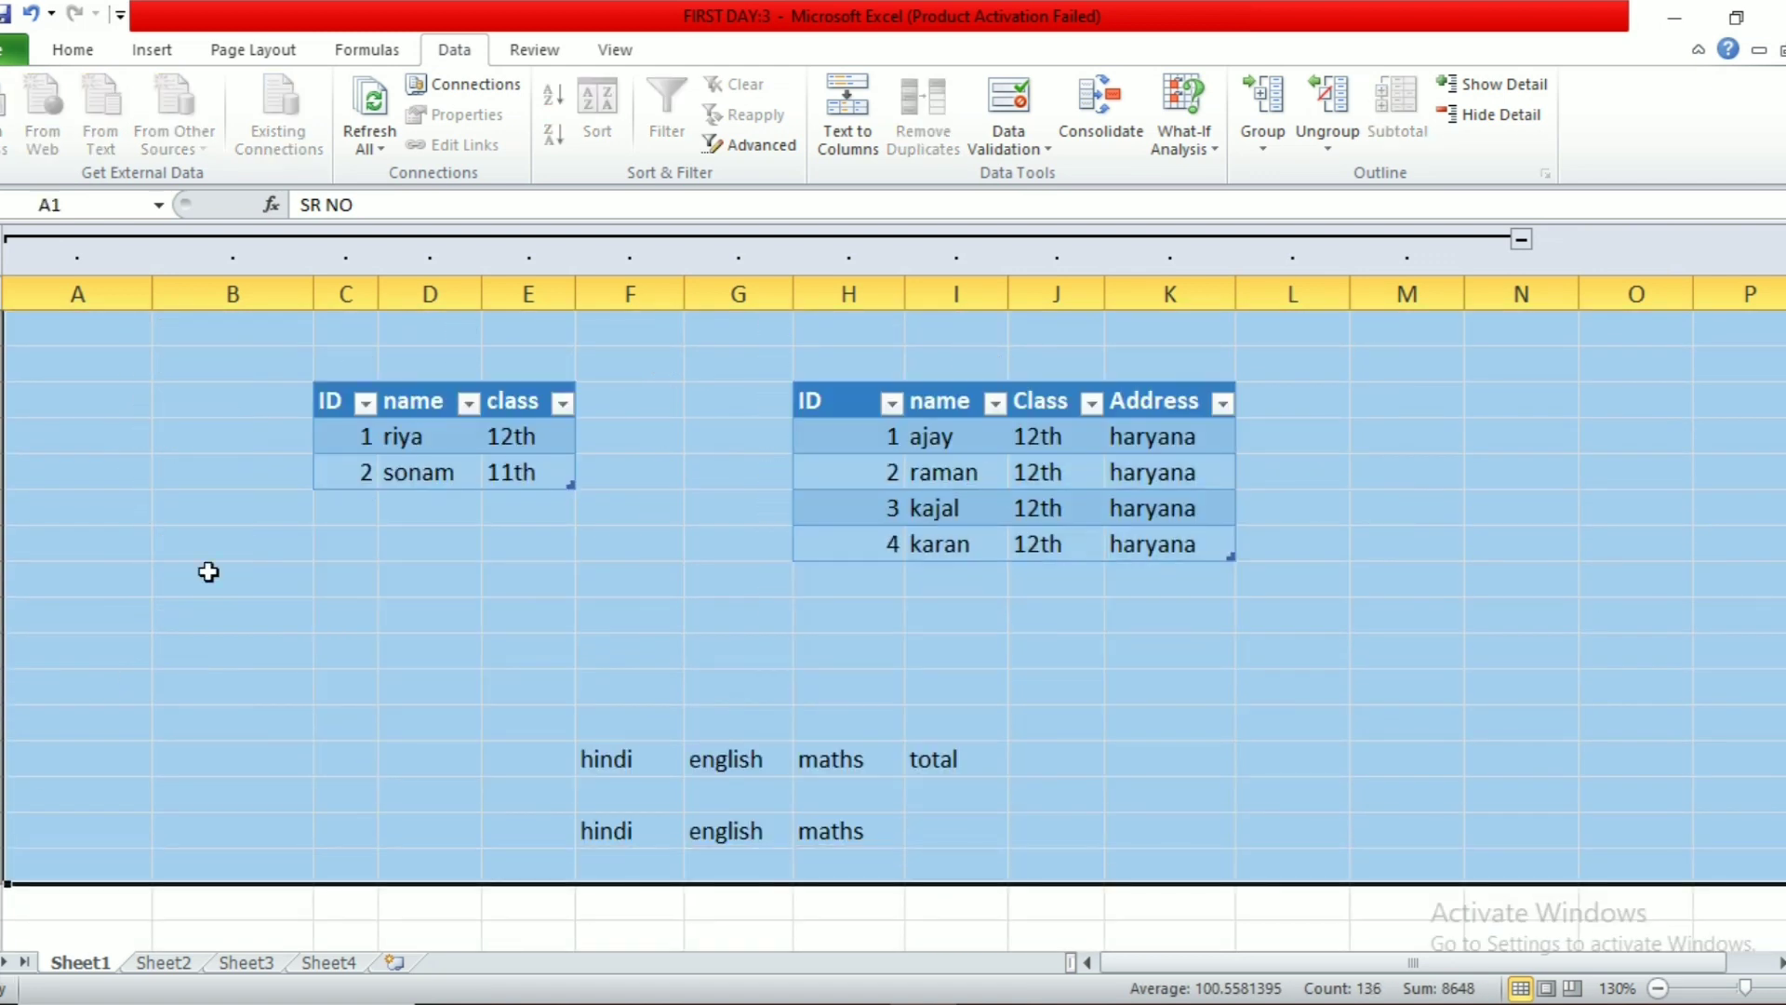
pyautogui.click(1260, 102)
pyautogui.scroll(-6, 152, 625)
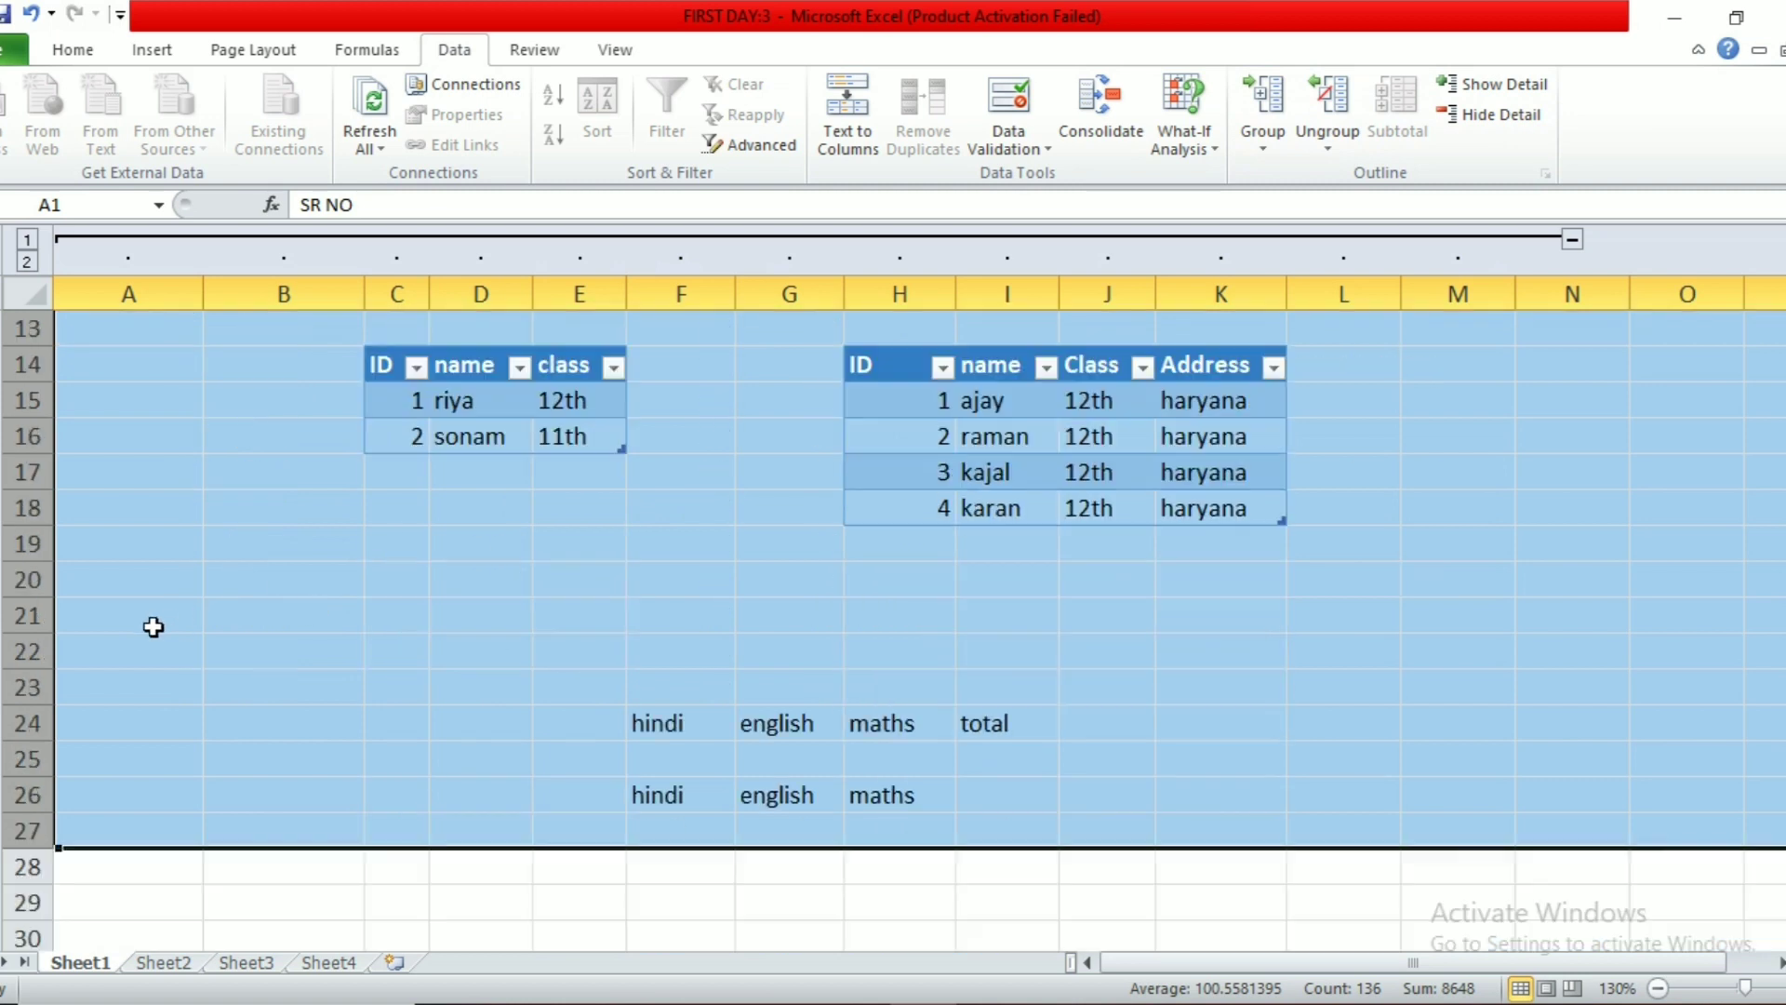
pyautogui.click(140, 671)
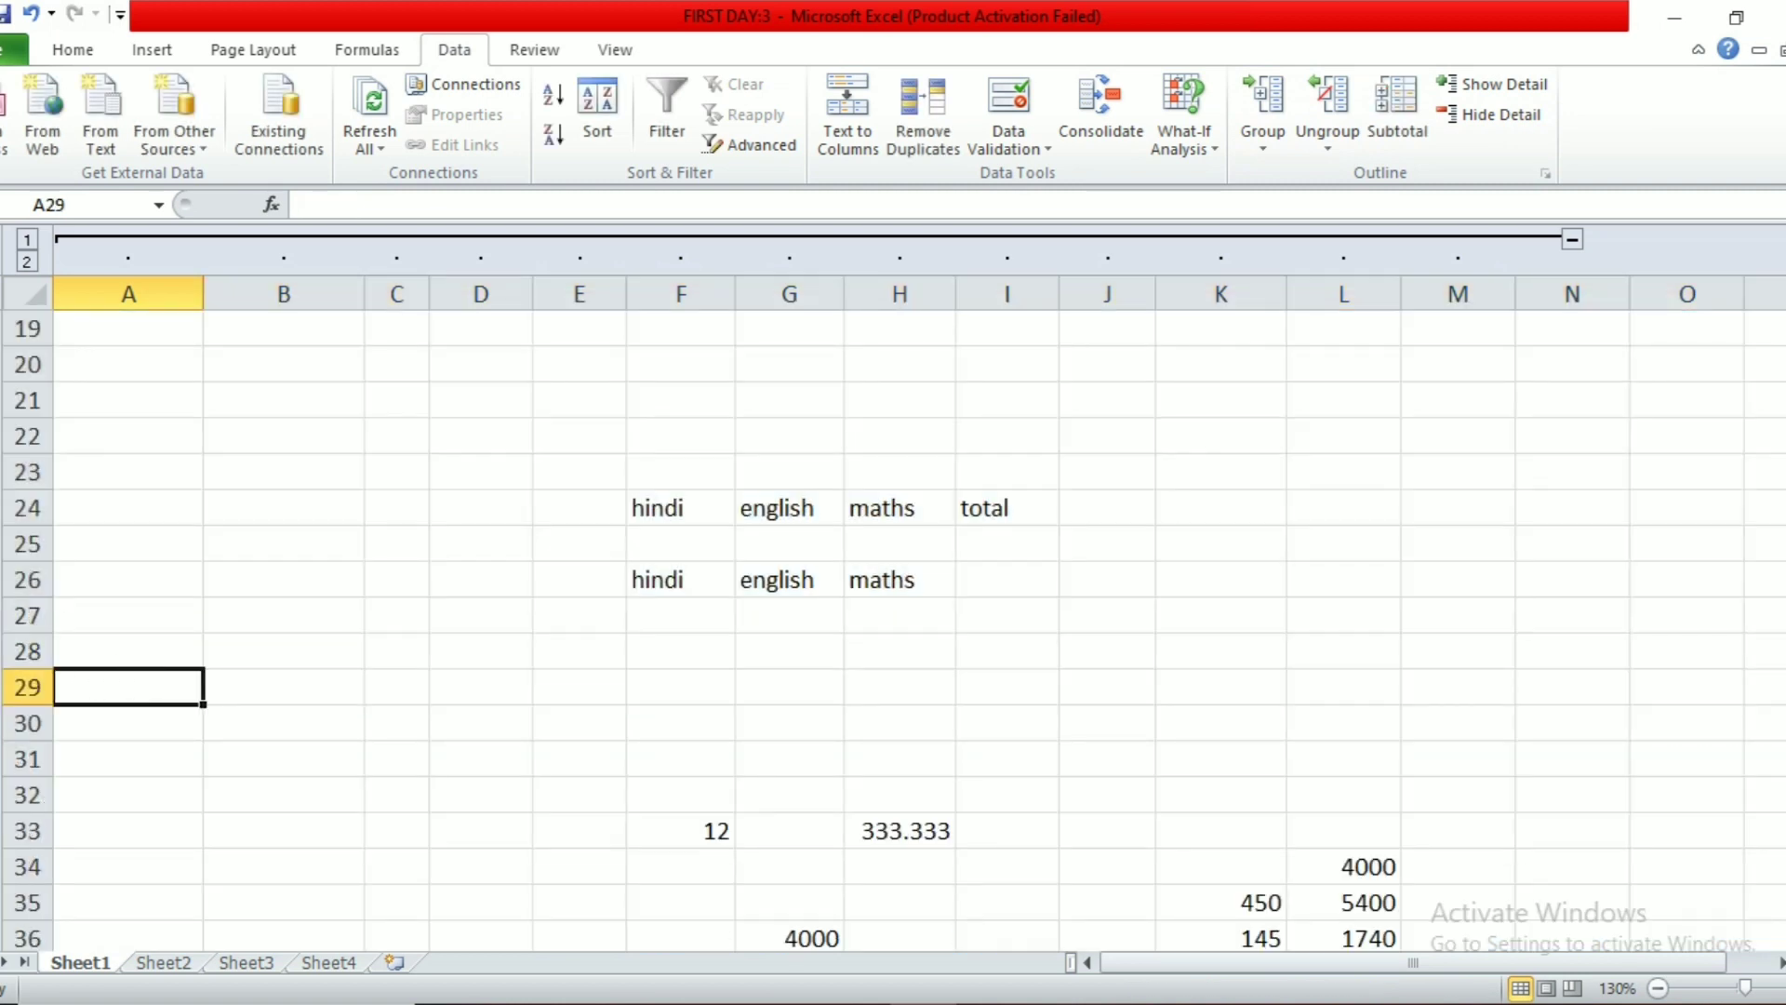
pyautogui.scroll(-3, 238, 550)
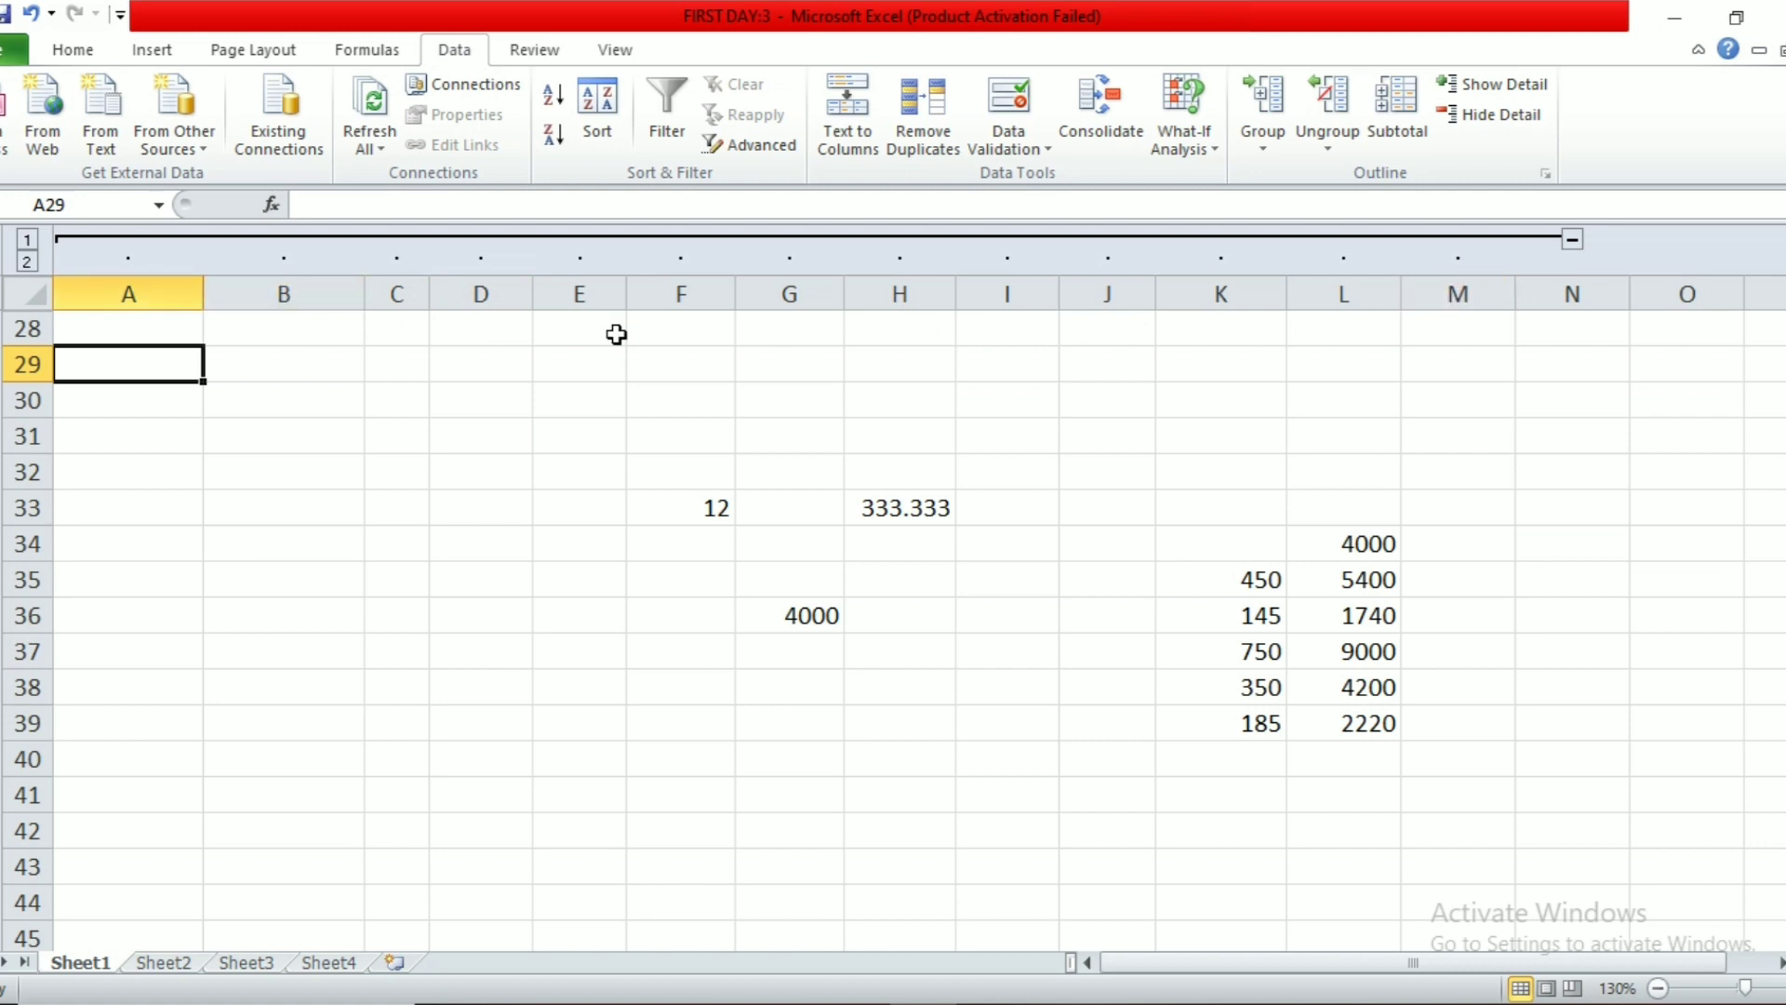
pyautogui.scroll(5, 893, 614)
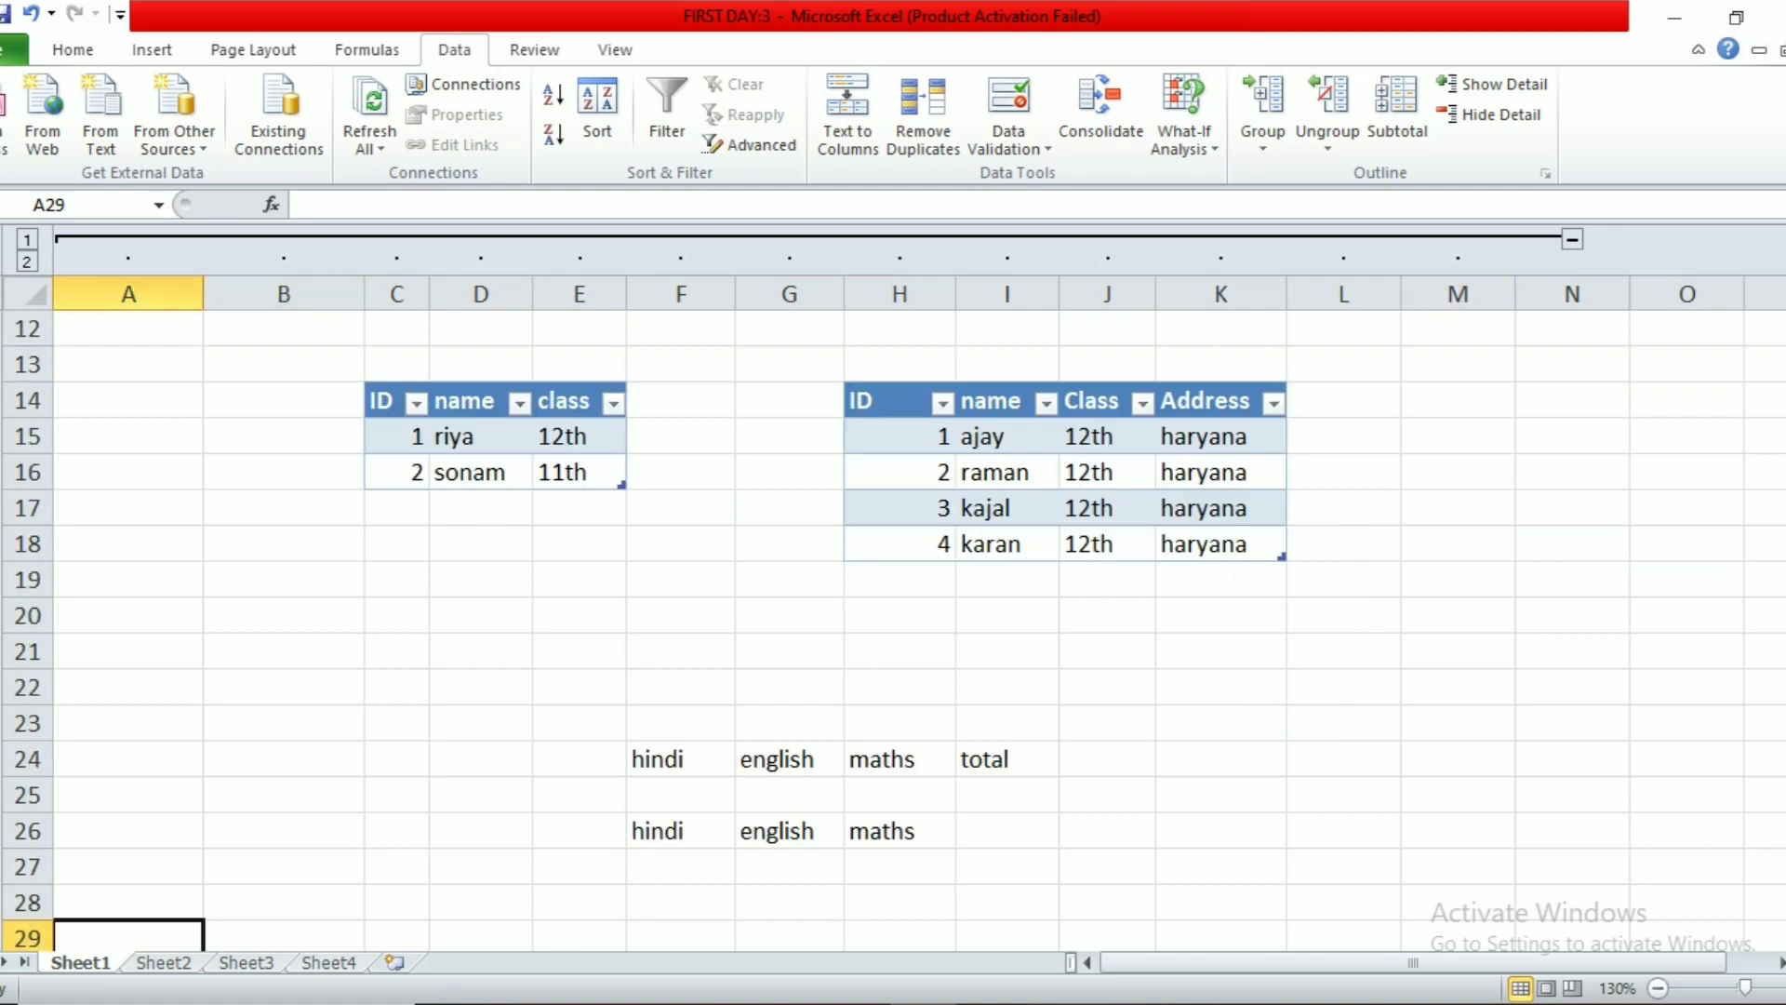
pyautogui.click(1471, 110)
pyautogui.scroll(1, 520, 579)
pyautogui.scroll(3, 521, 579)
pyautogui.click(149, 478)
pyautogui.click(1487, 119)
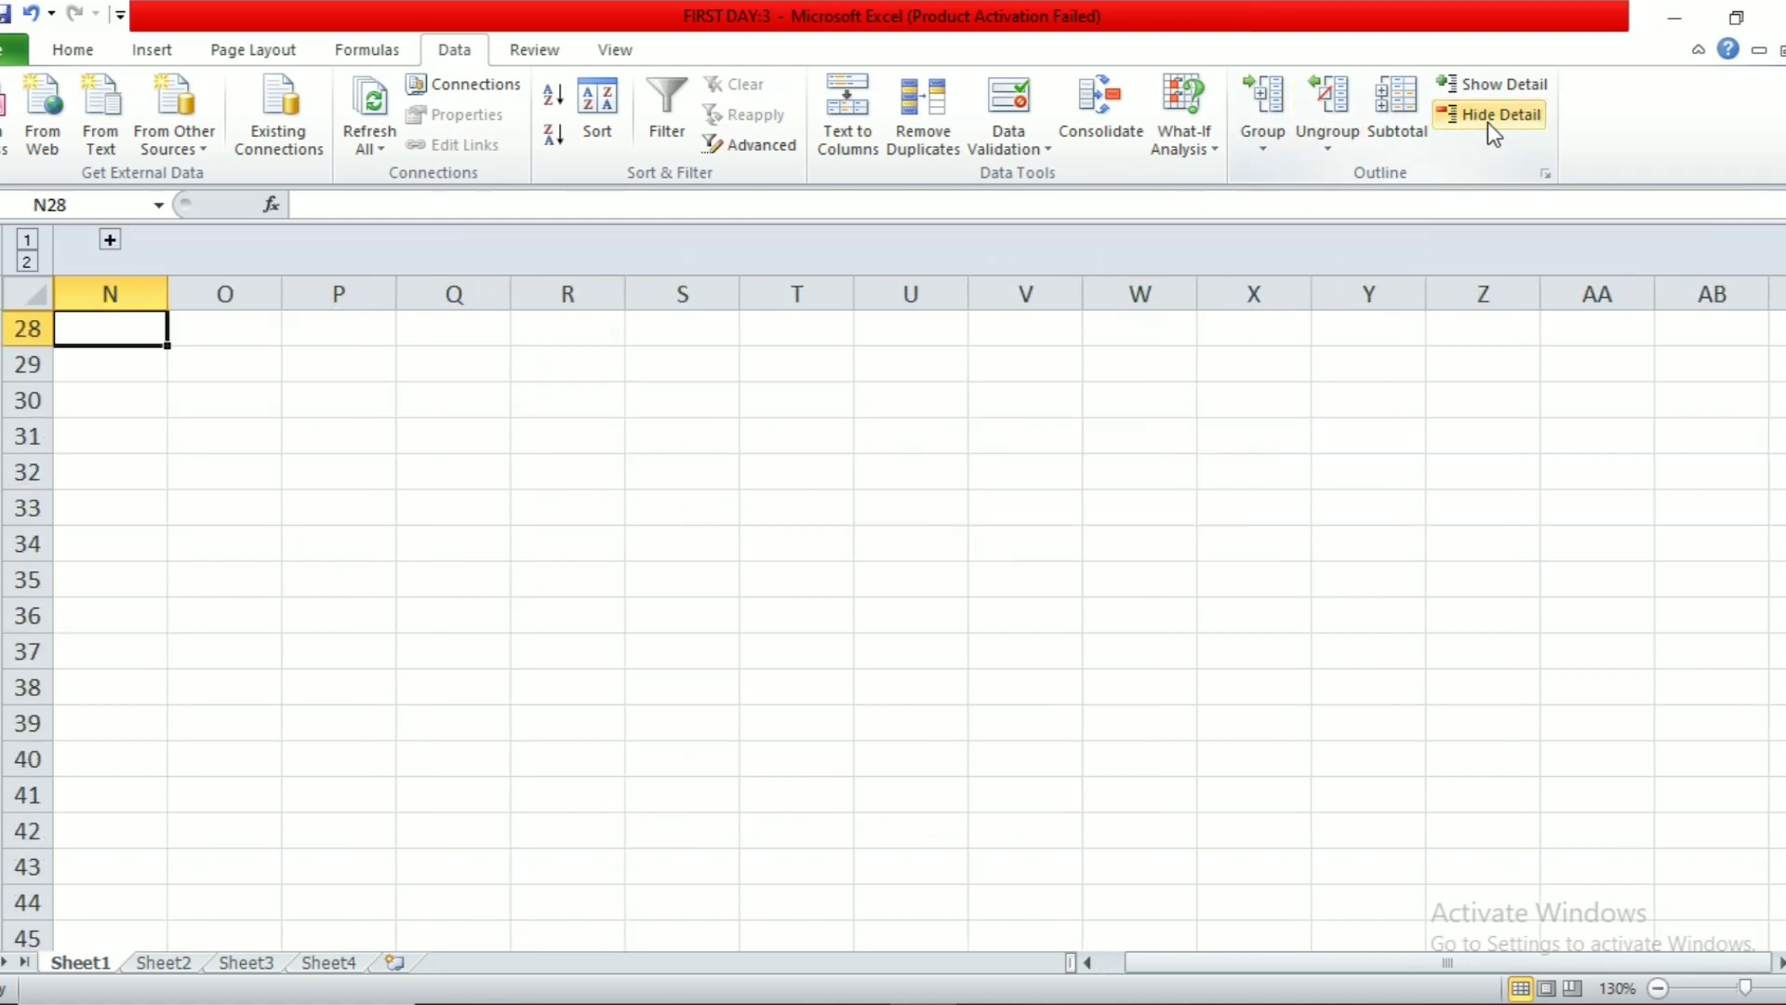
pyautogui.click(1504, 86)
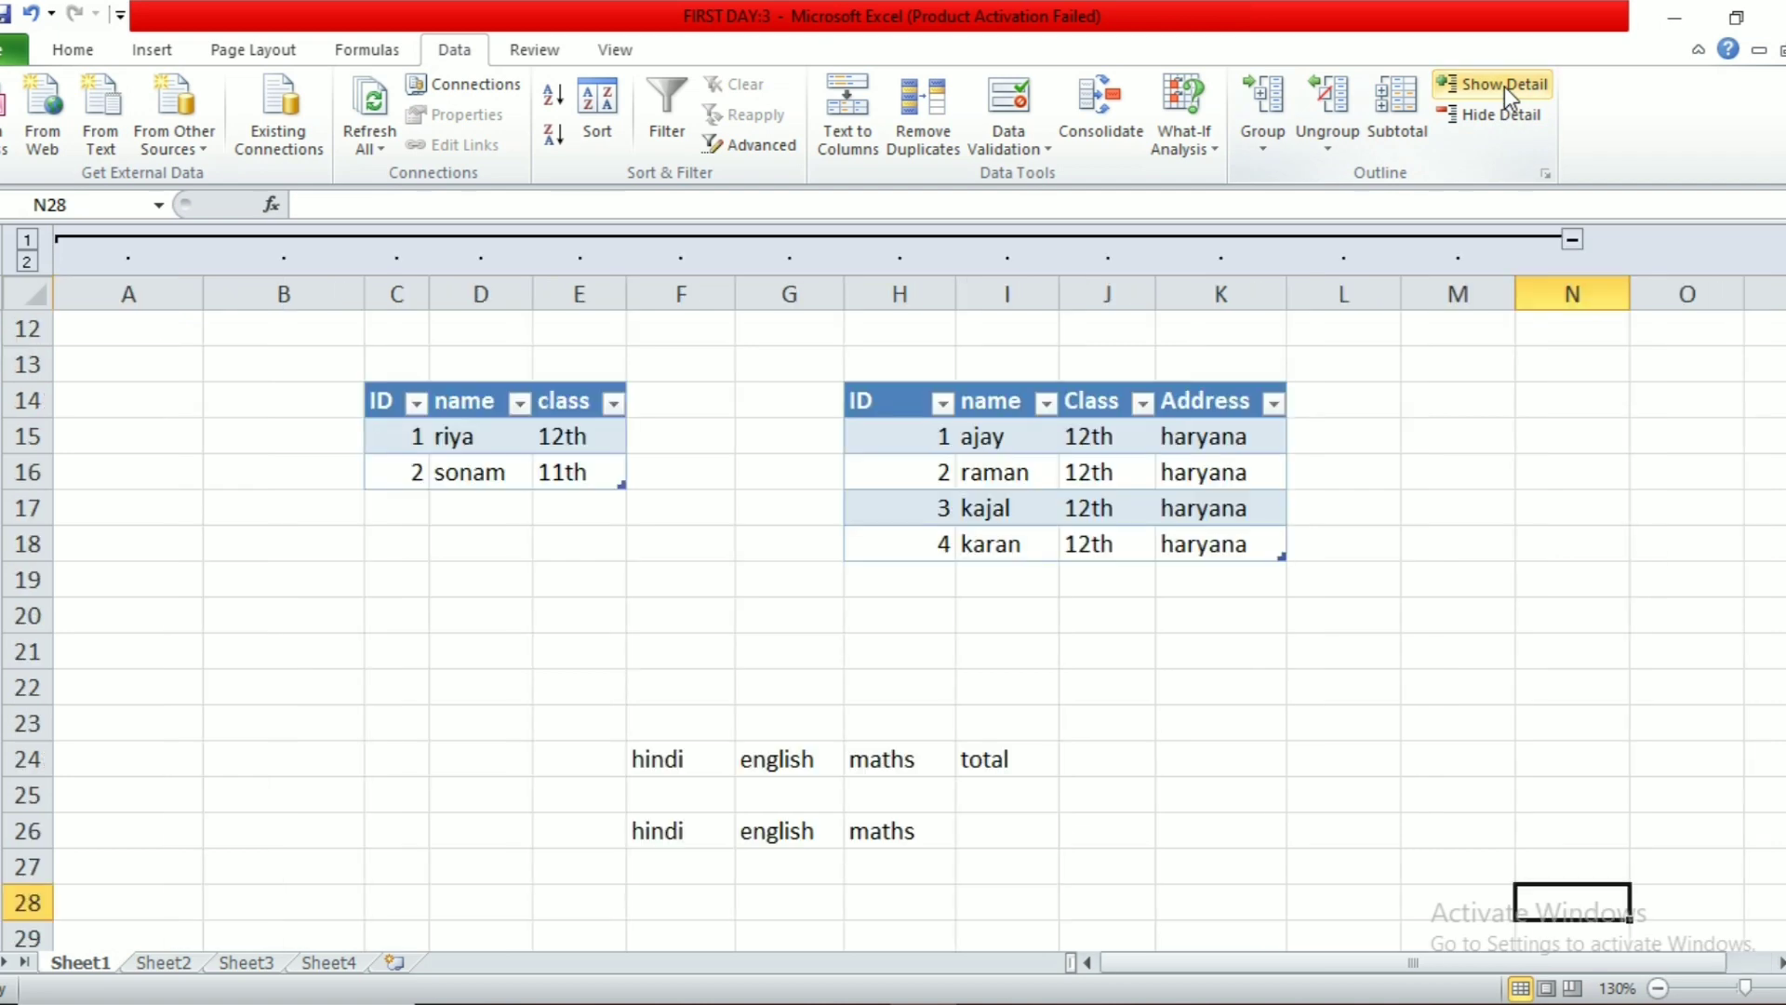
pyautogui.moveTo(168, 288); pyautogui.dragTo(1571, 294)
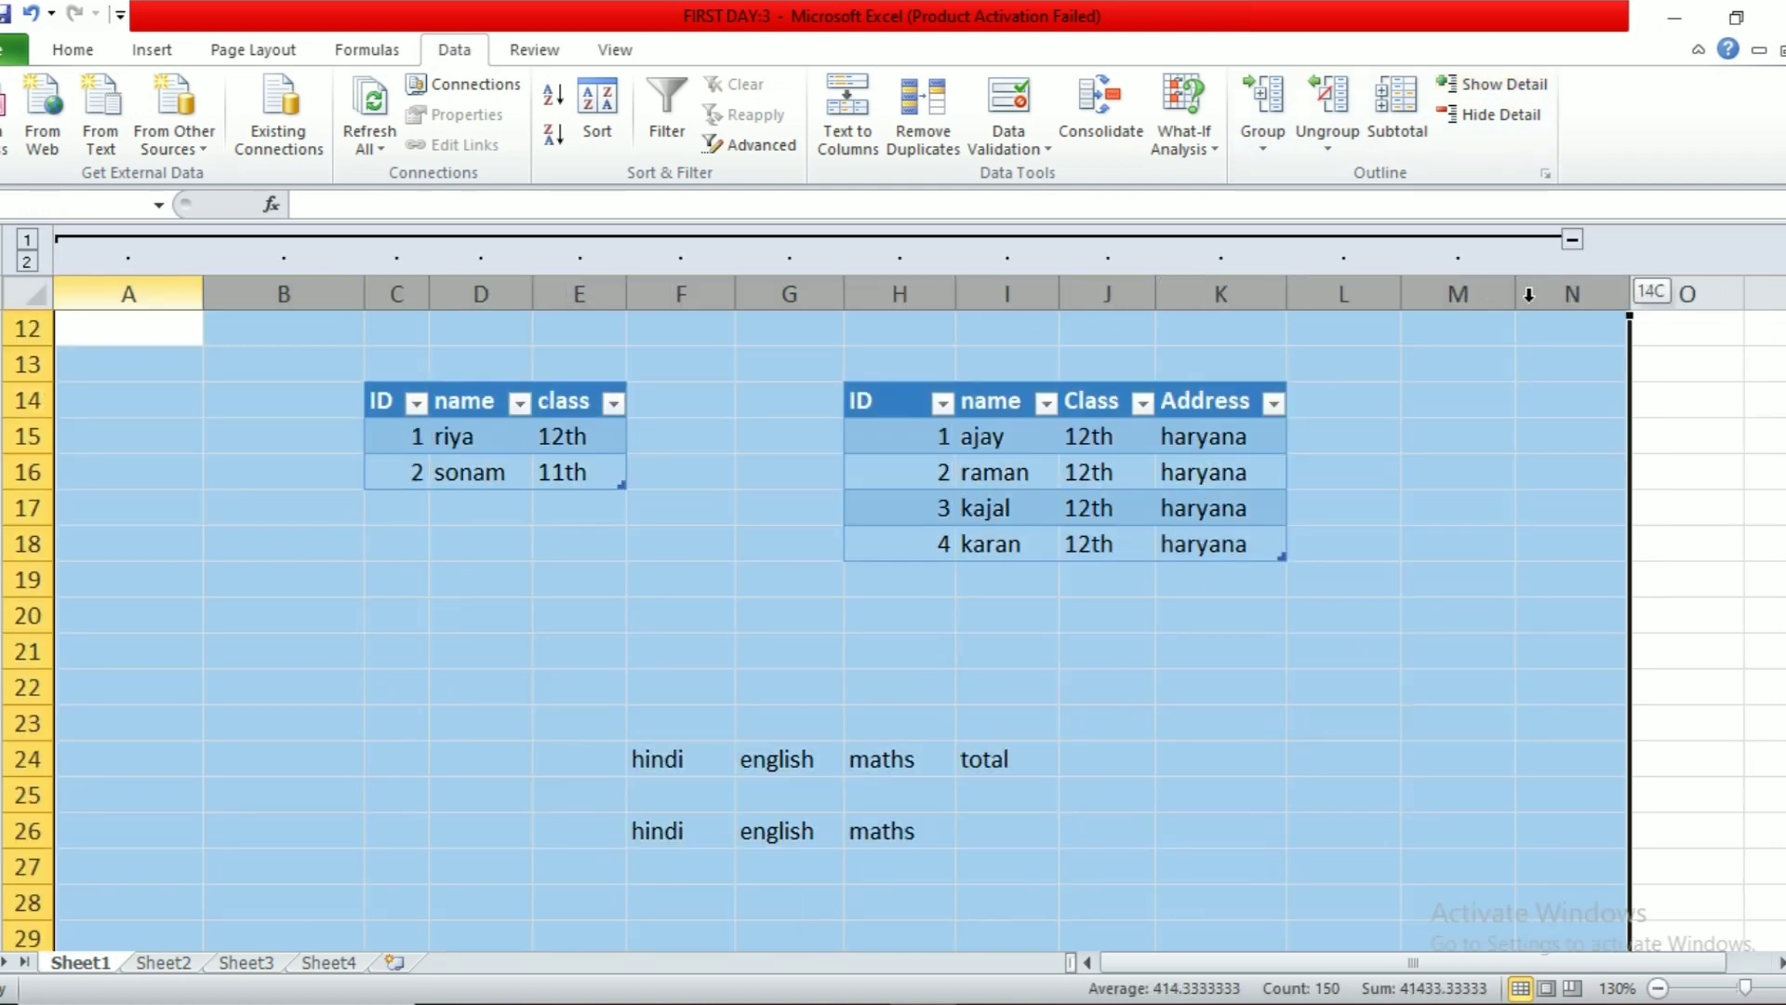
pyautogui.click(1353, 99)
# Step: Select the whole sheet and ungroup its columns, removing the column outline
pyautogui.click(1343, 456)
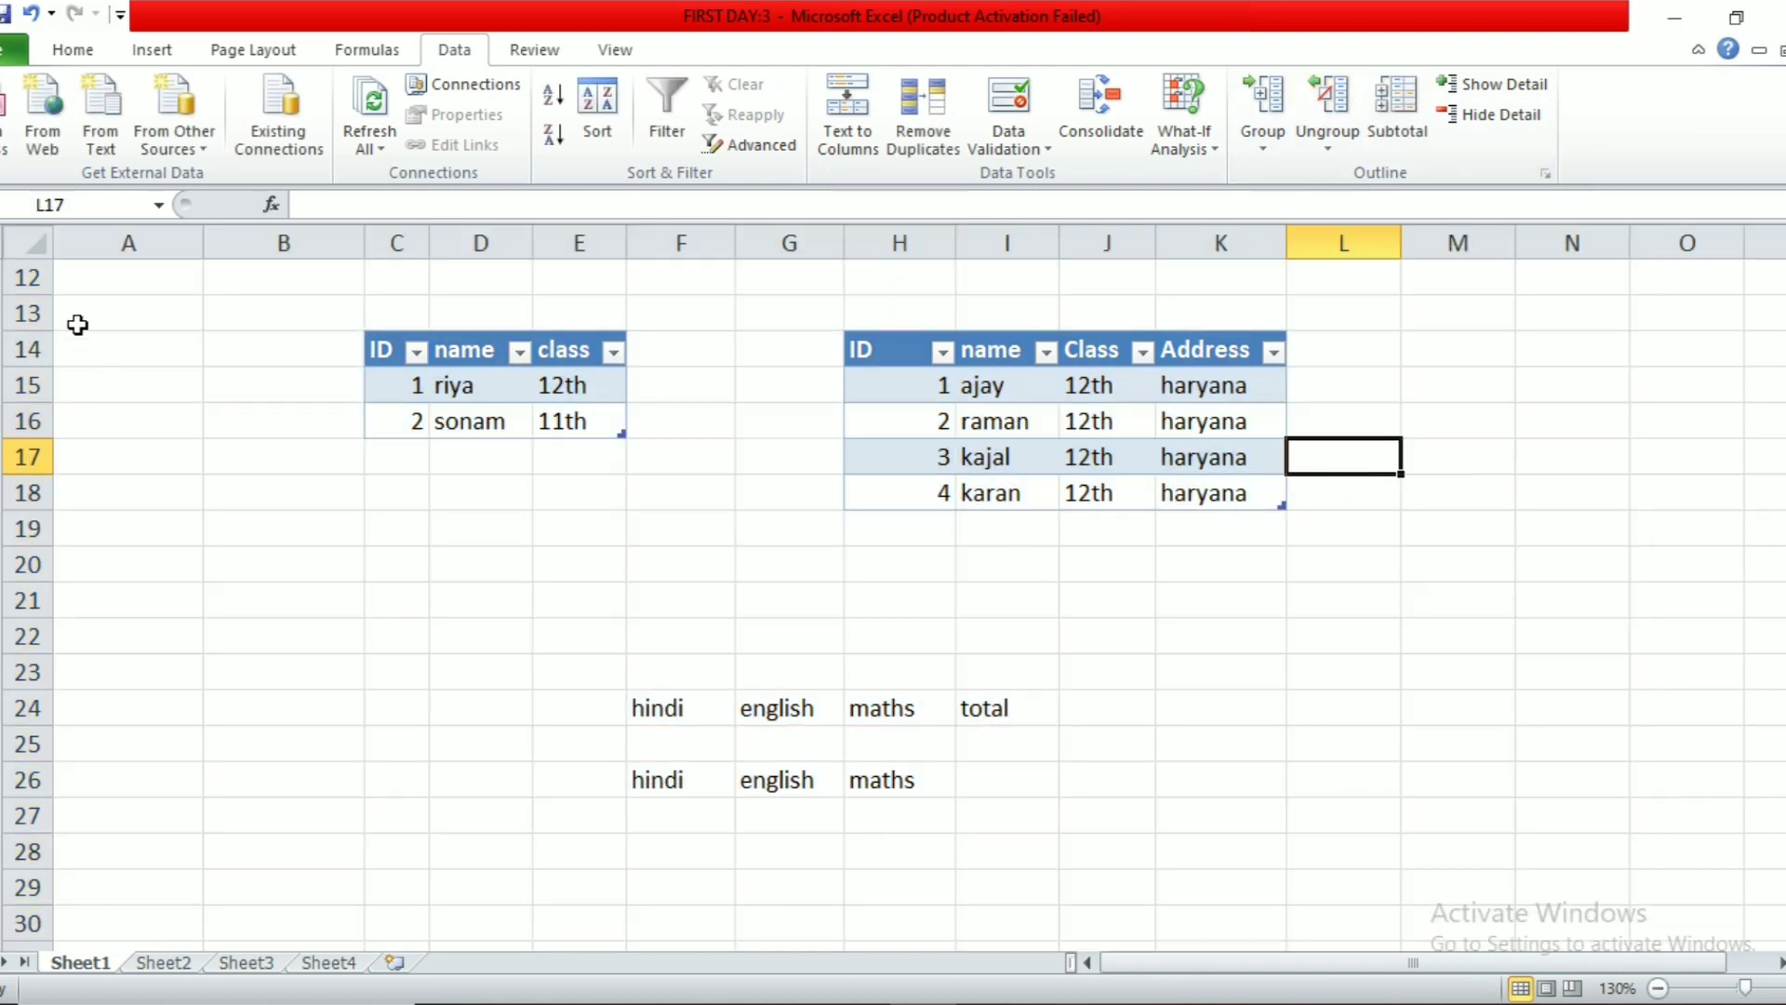
pyautogui.scroll(4, 96, 295)
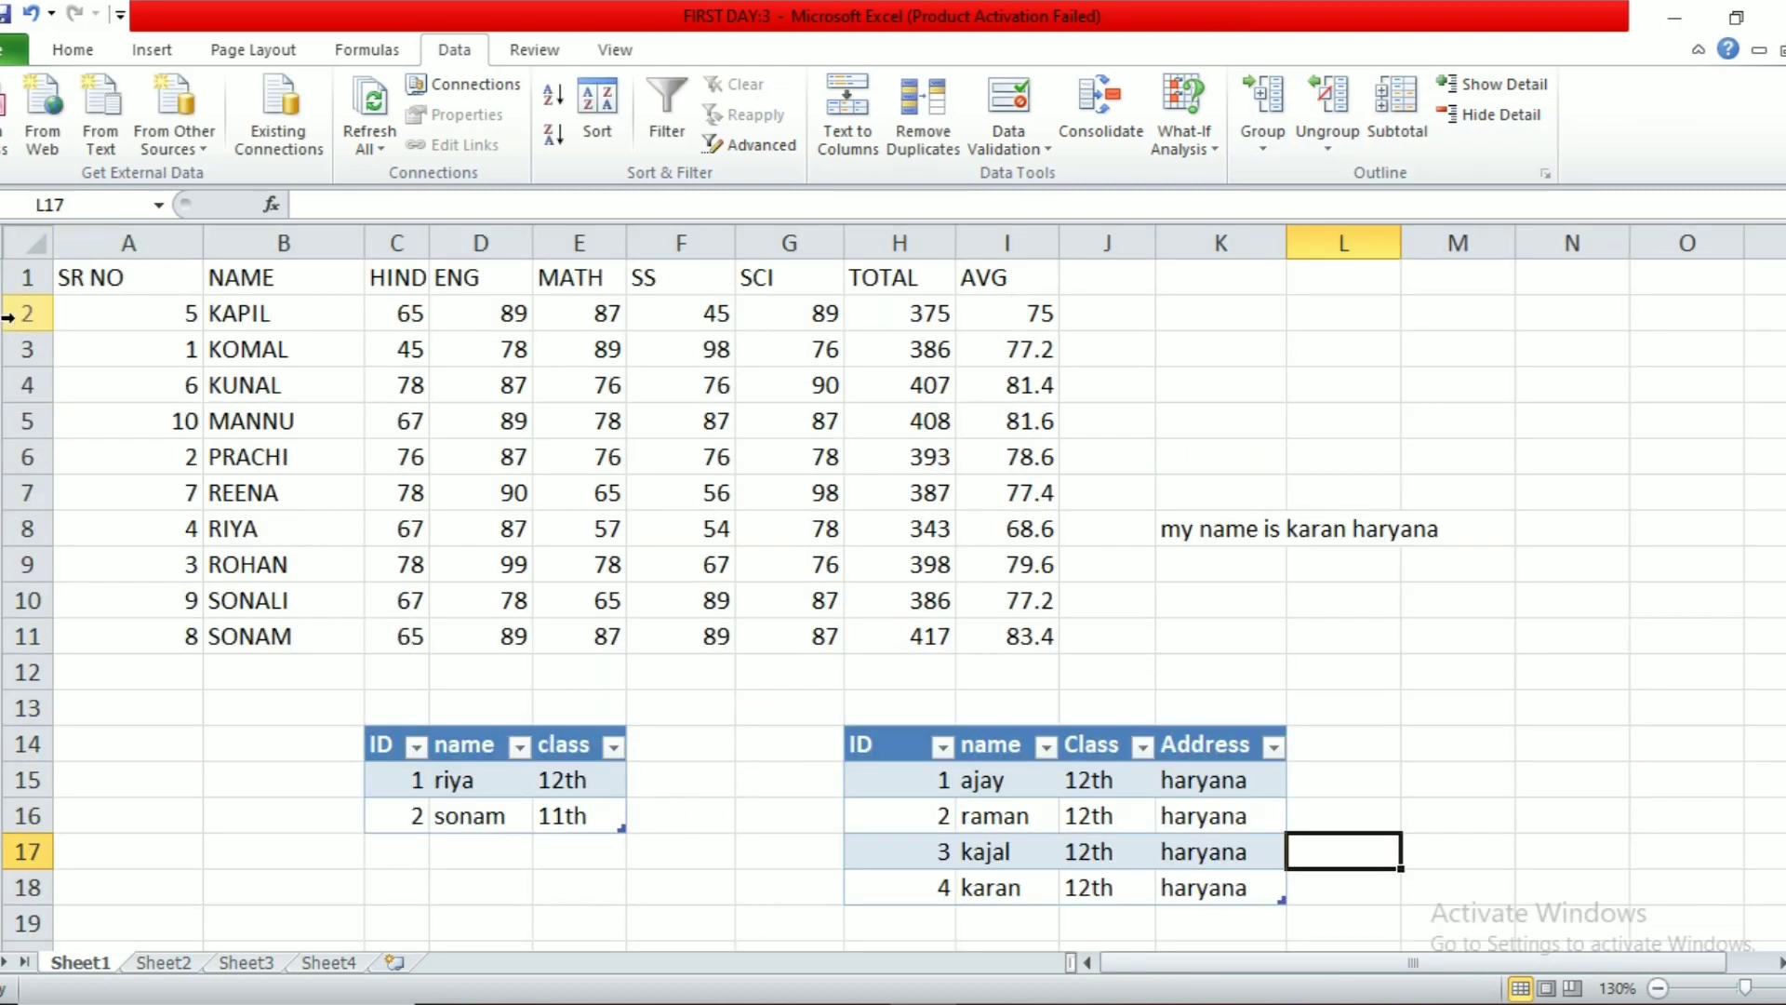
pyautogui.click(43, 246)
pyautogui.click(1328, 97)
pyautogui.click(819, 271)
pyautogui.click(842, 319)
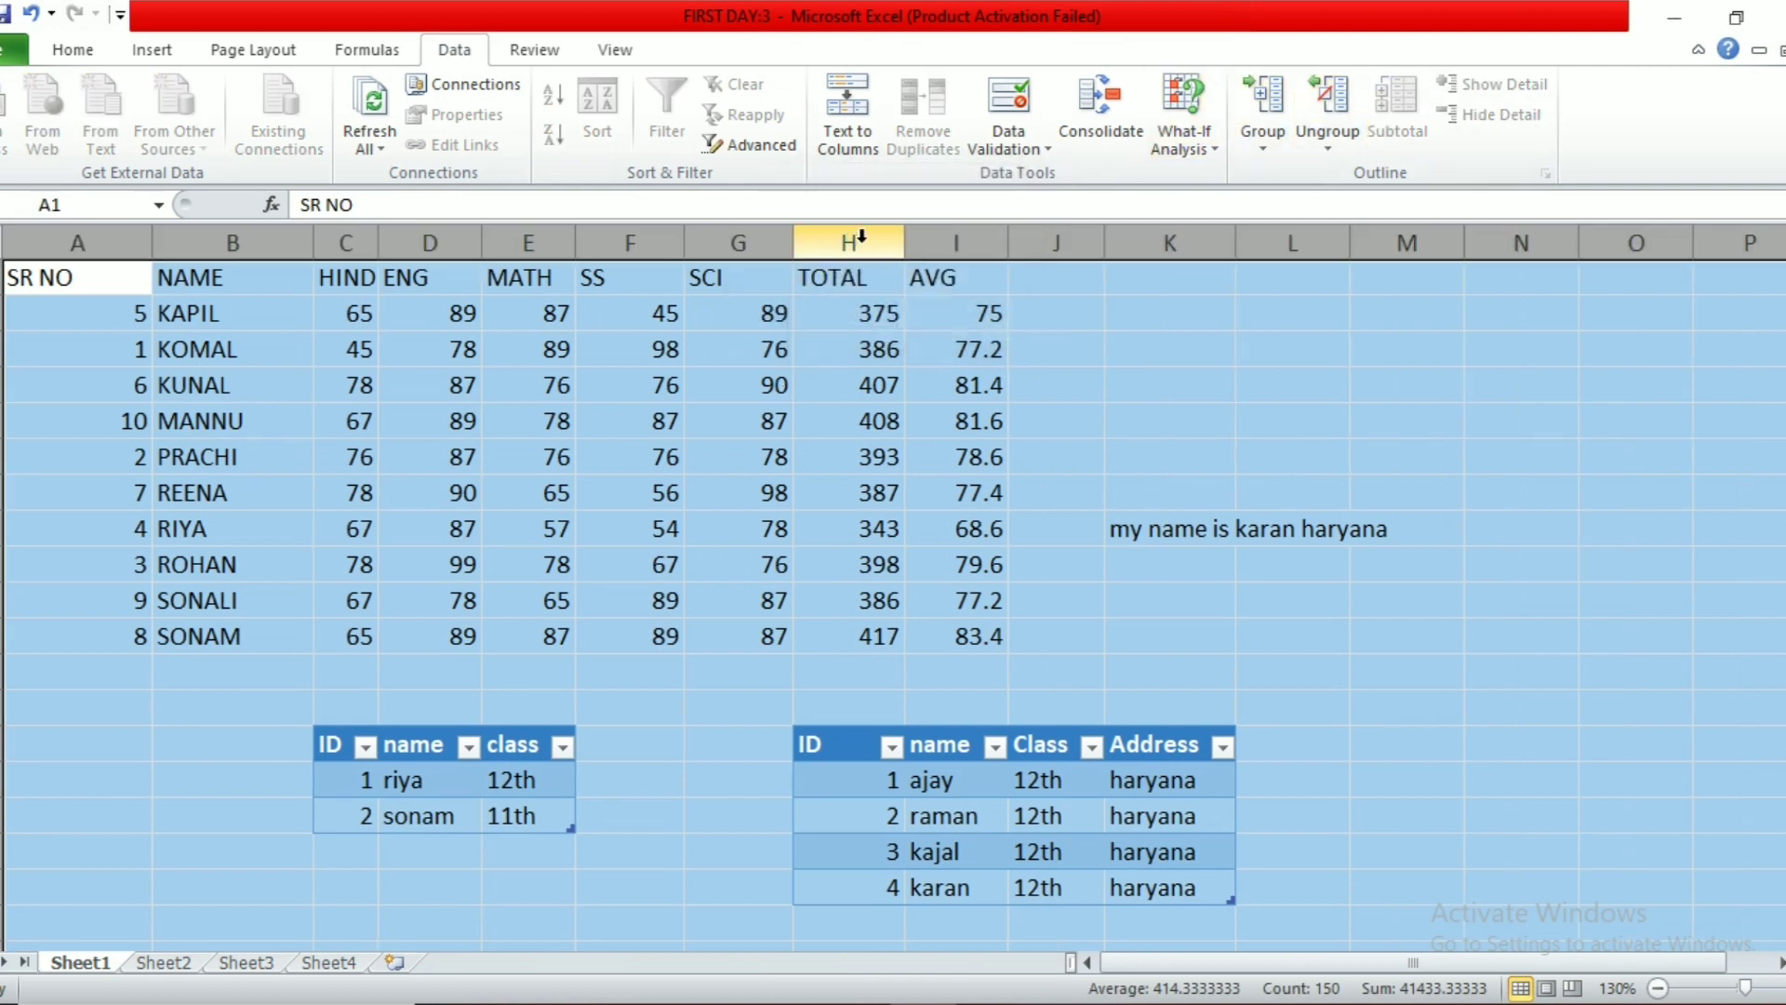
pyautogui.click(1085, 449)
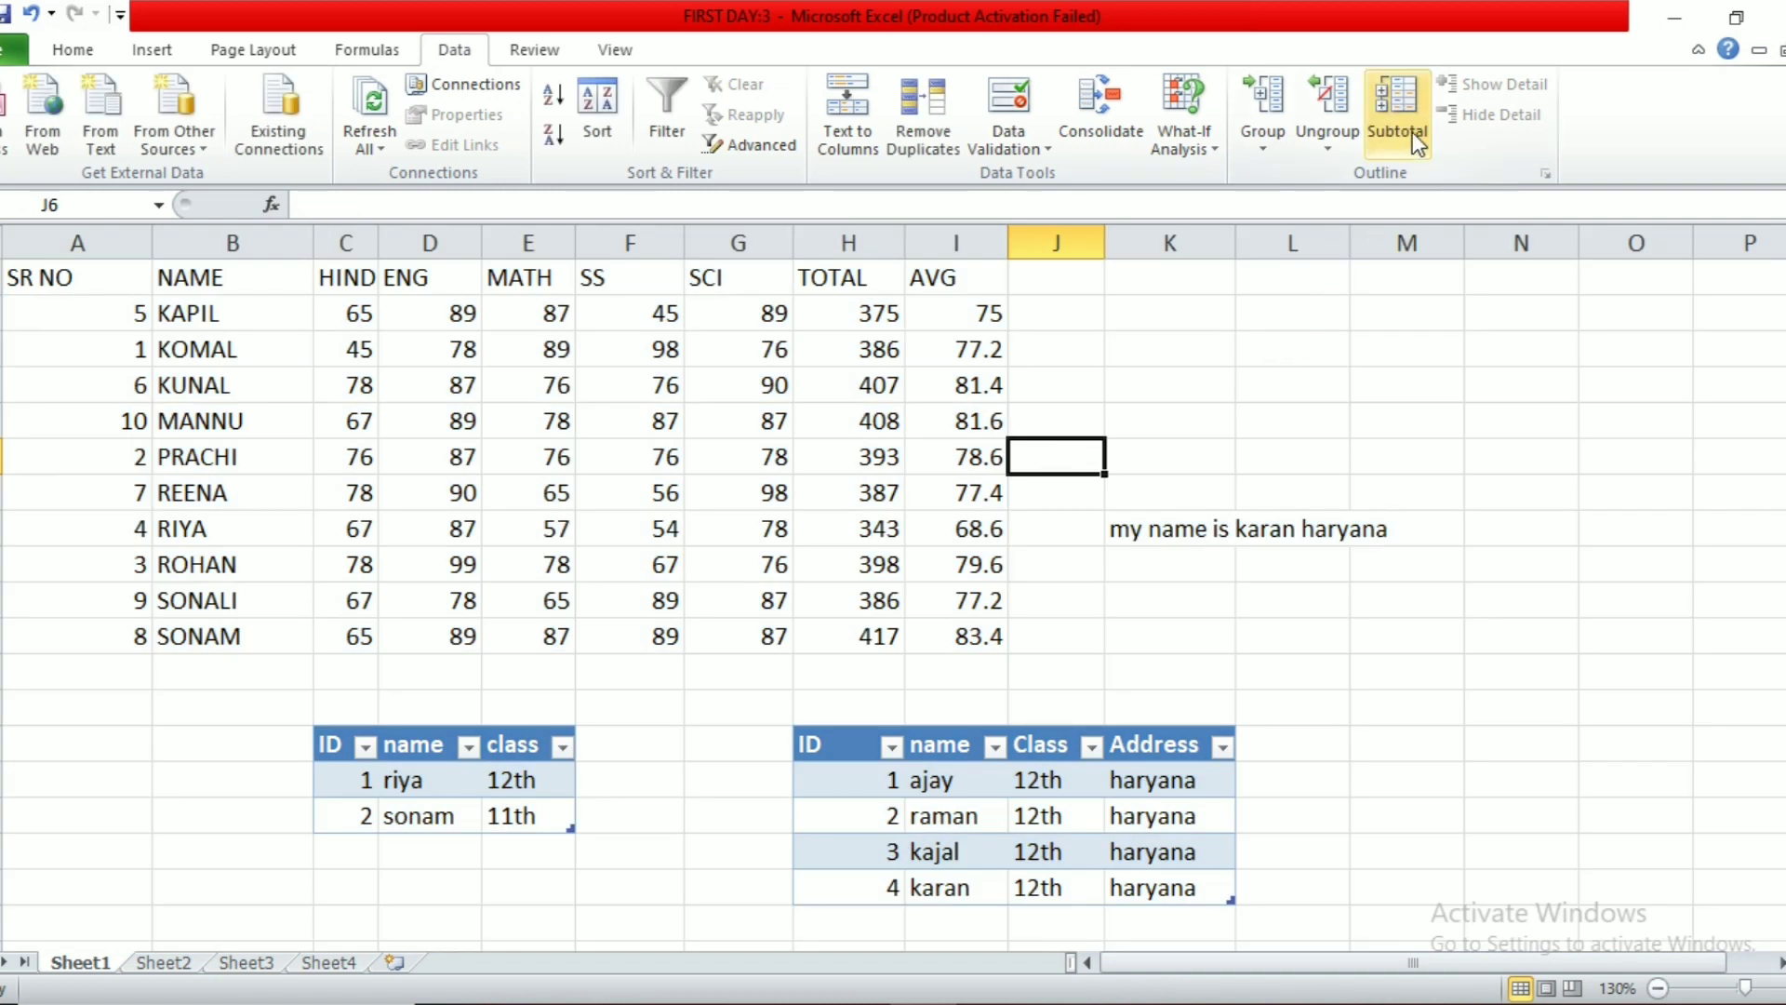
pyautogui.click(511, 576)
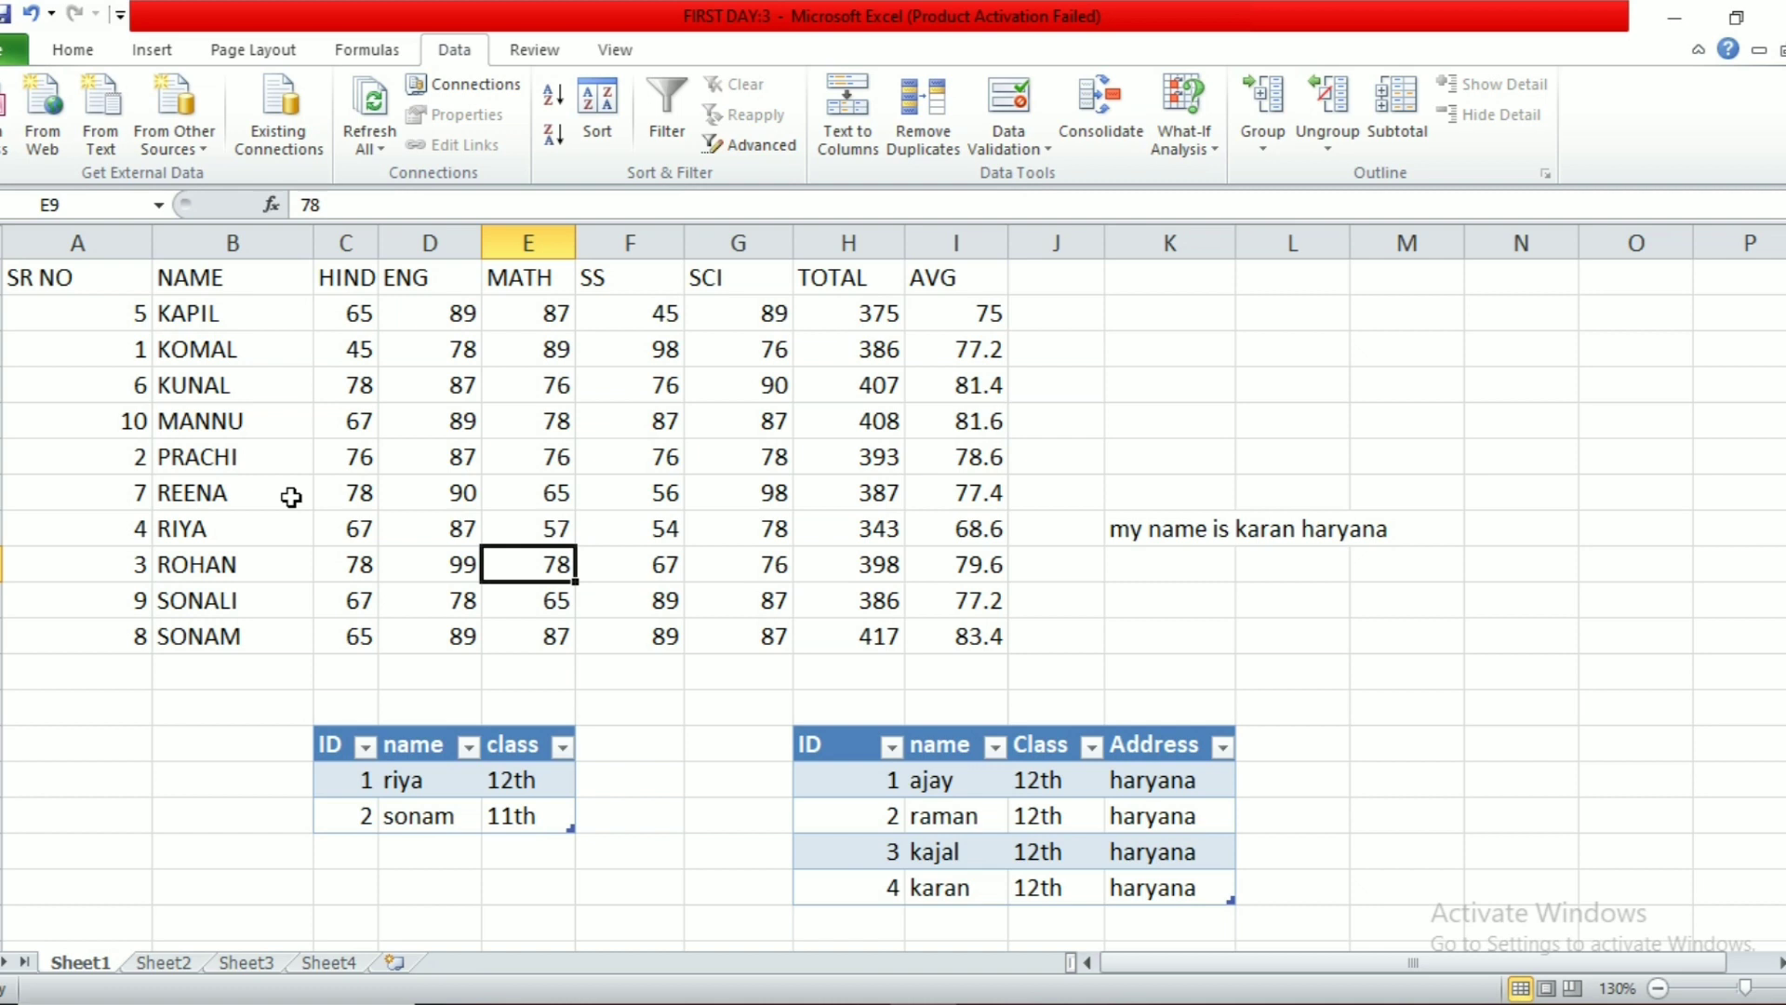
# Step: Add Sum subtotals of MATH and SS per SR NO, then collapse to Total rows only
pyautogui.moveTo(83, 277); pyautogui.dragTo(986, 640)
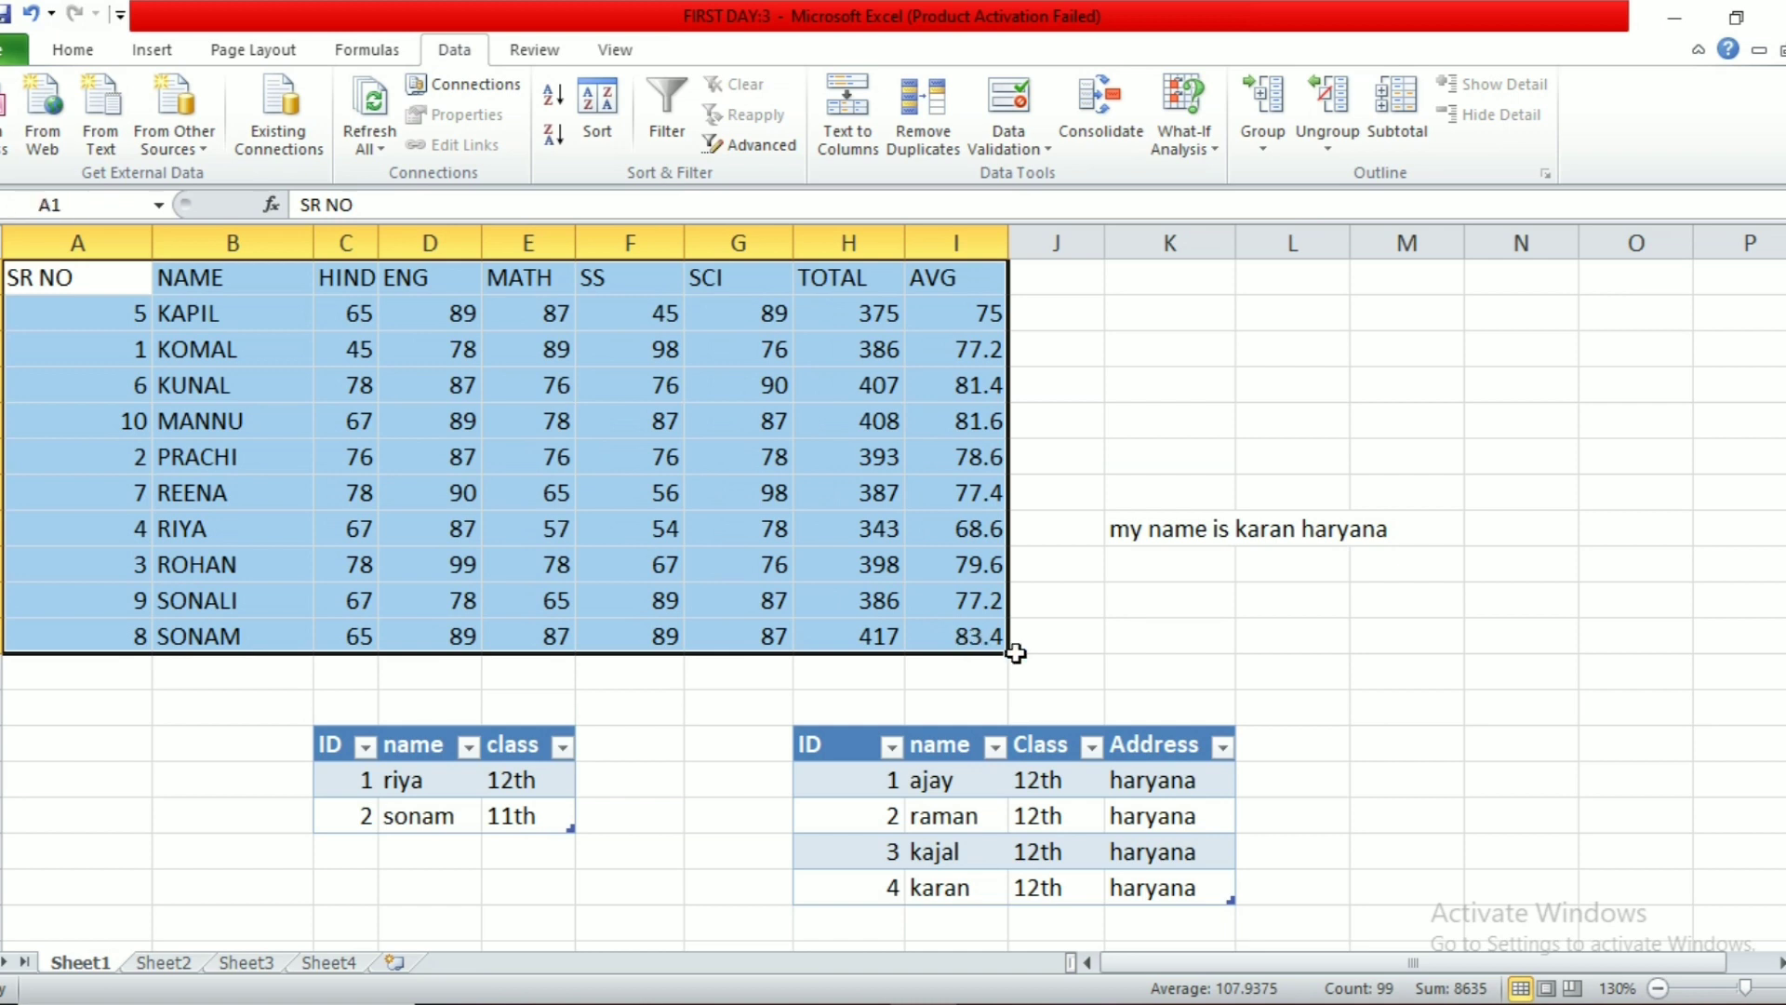
pyautogui.click(1414, 125)
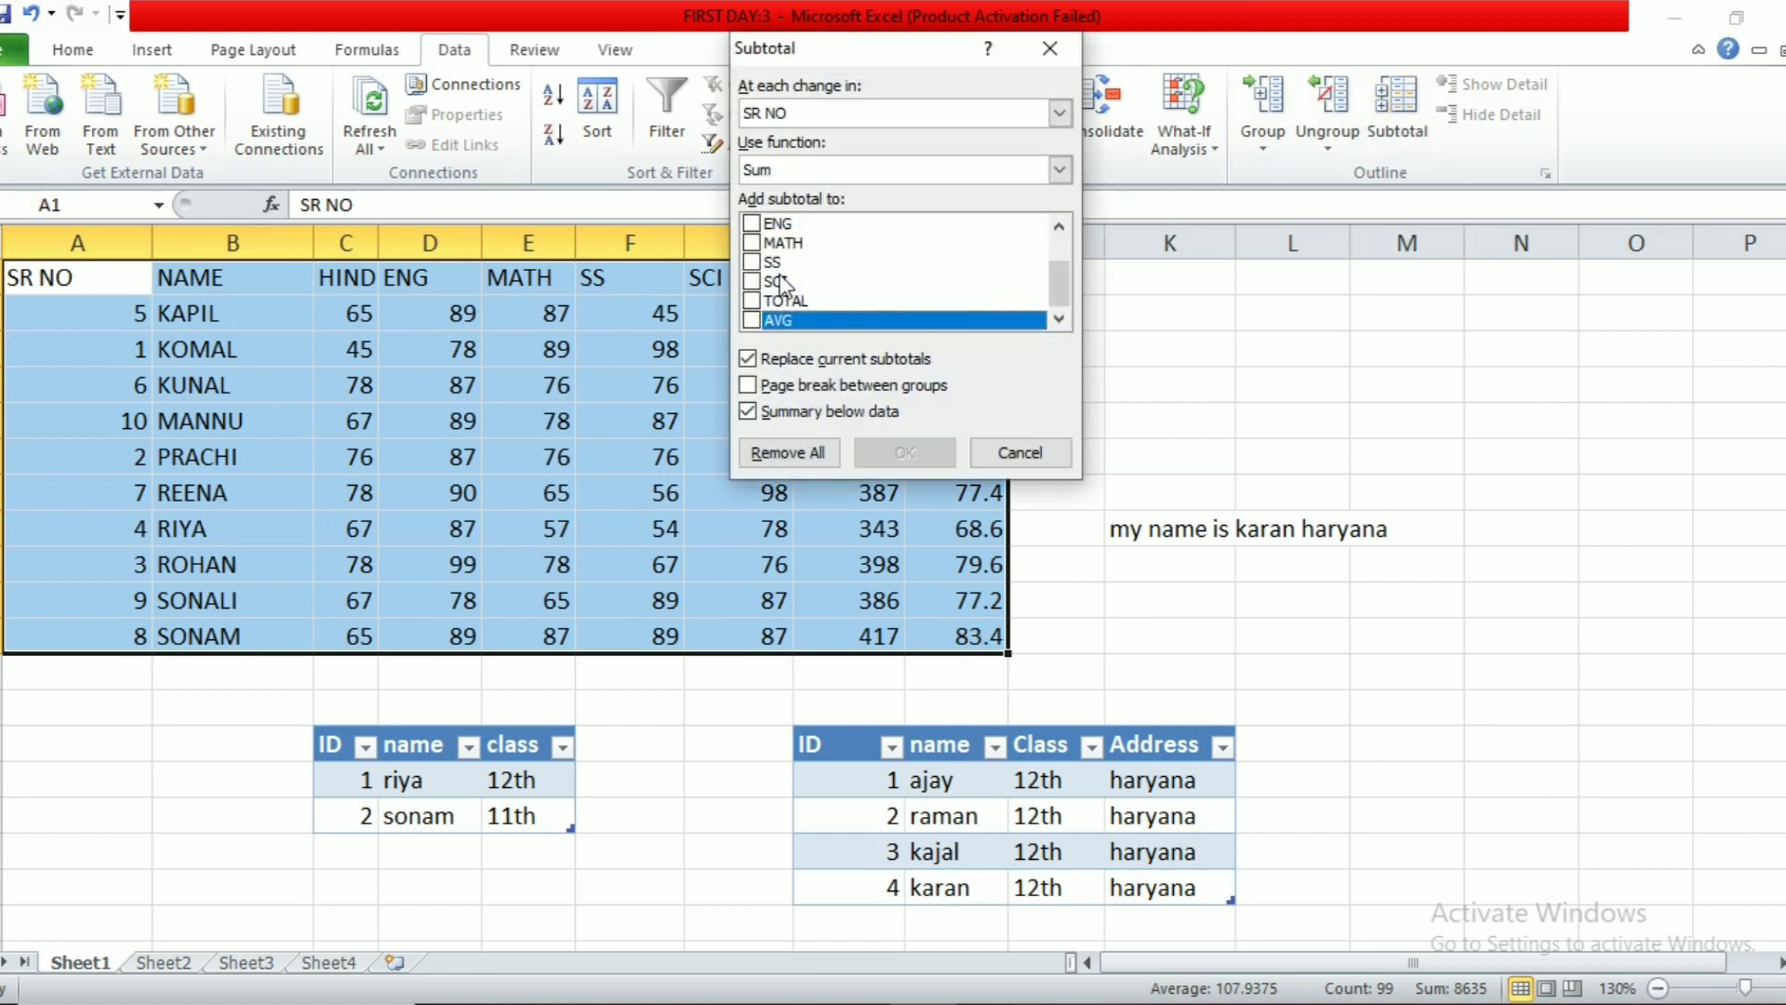
pyautogui.click(752, 243)
pyautogui.click(752, 262)
pyautogui.click(906, 452)
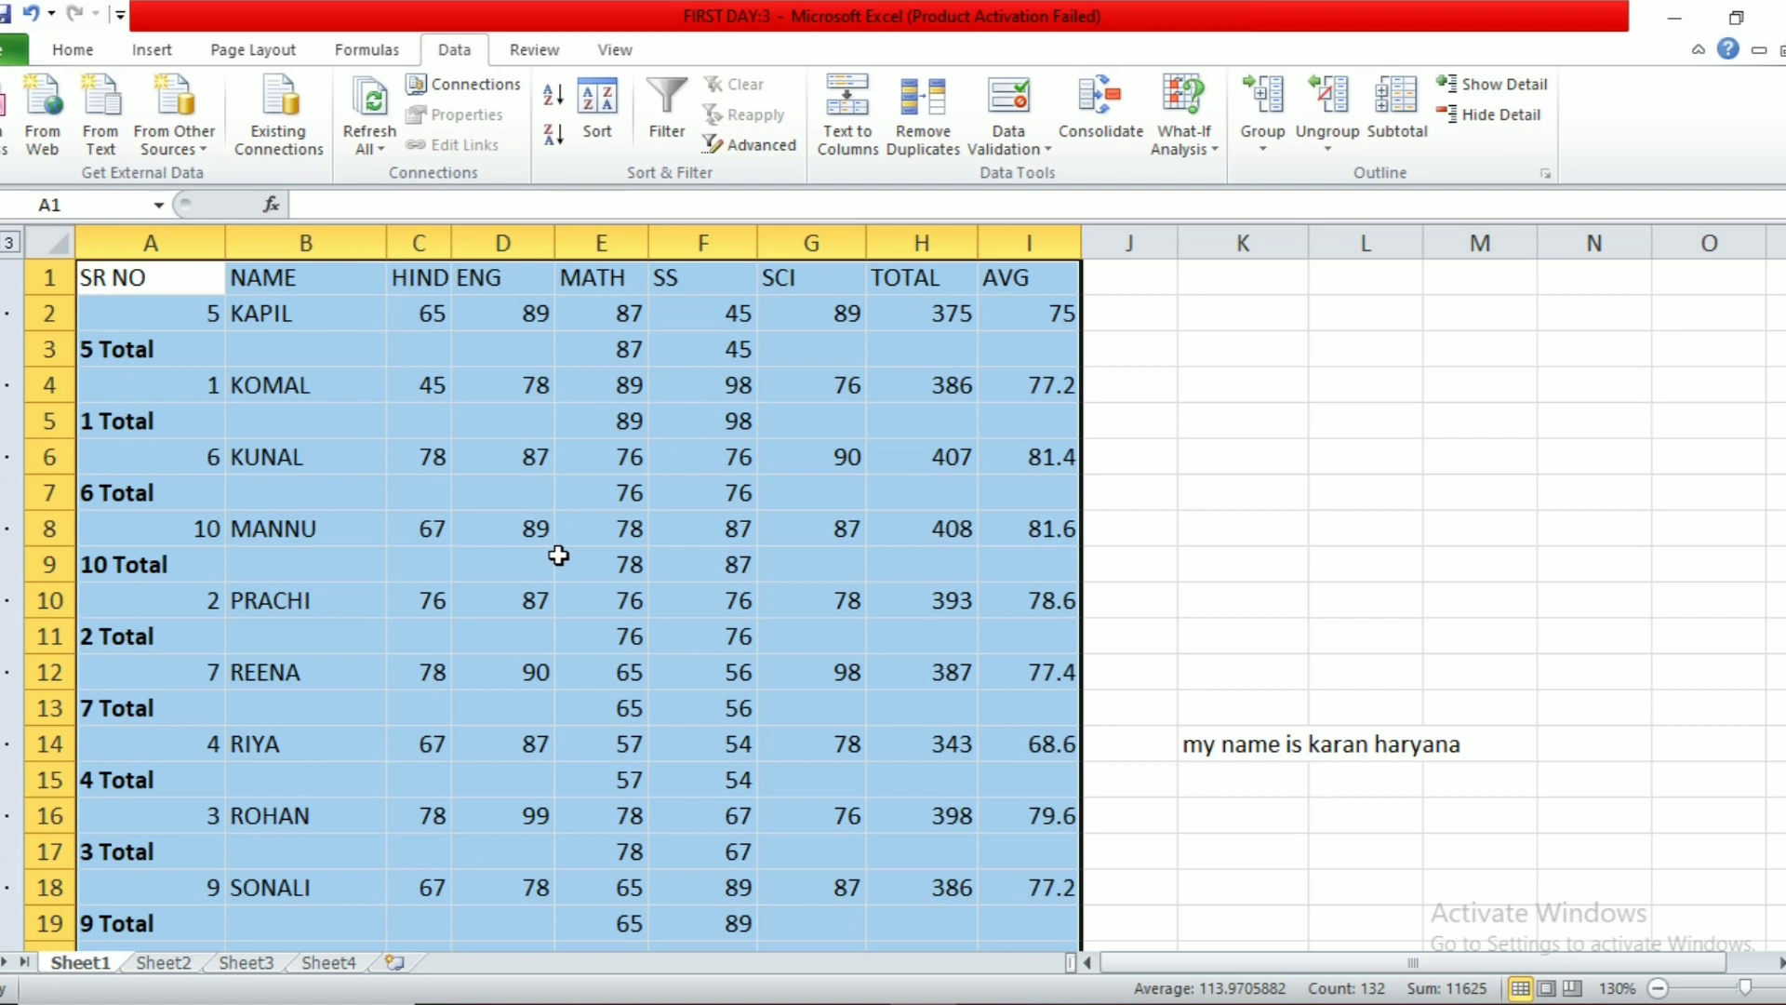
pyautogui.scroll(-3, 562, 551)
pyautogui.scroll(3, 733, 666)
pyautogui.scroll(-2, 694, 614)
pyautogui.scroll(-1, 694, 631)
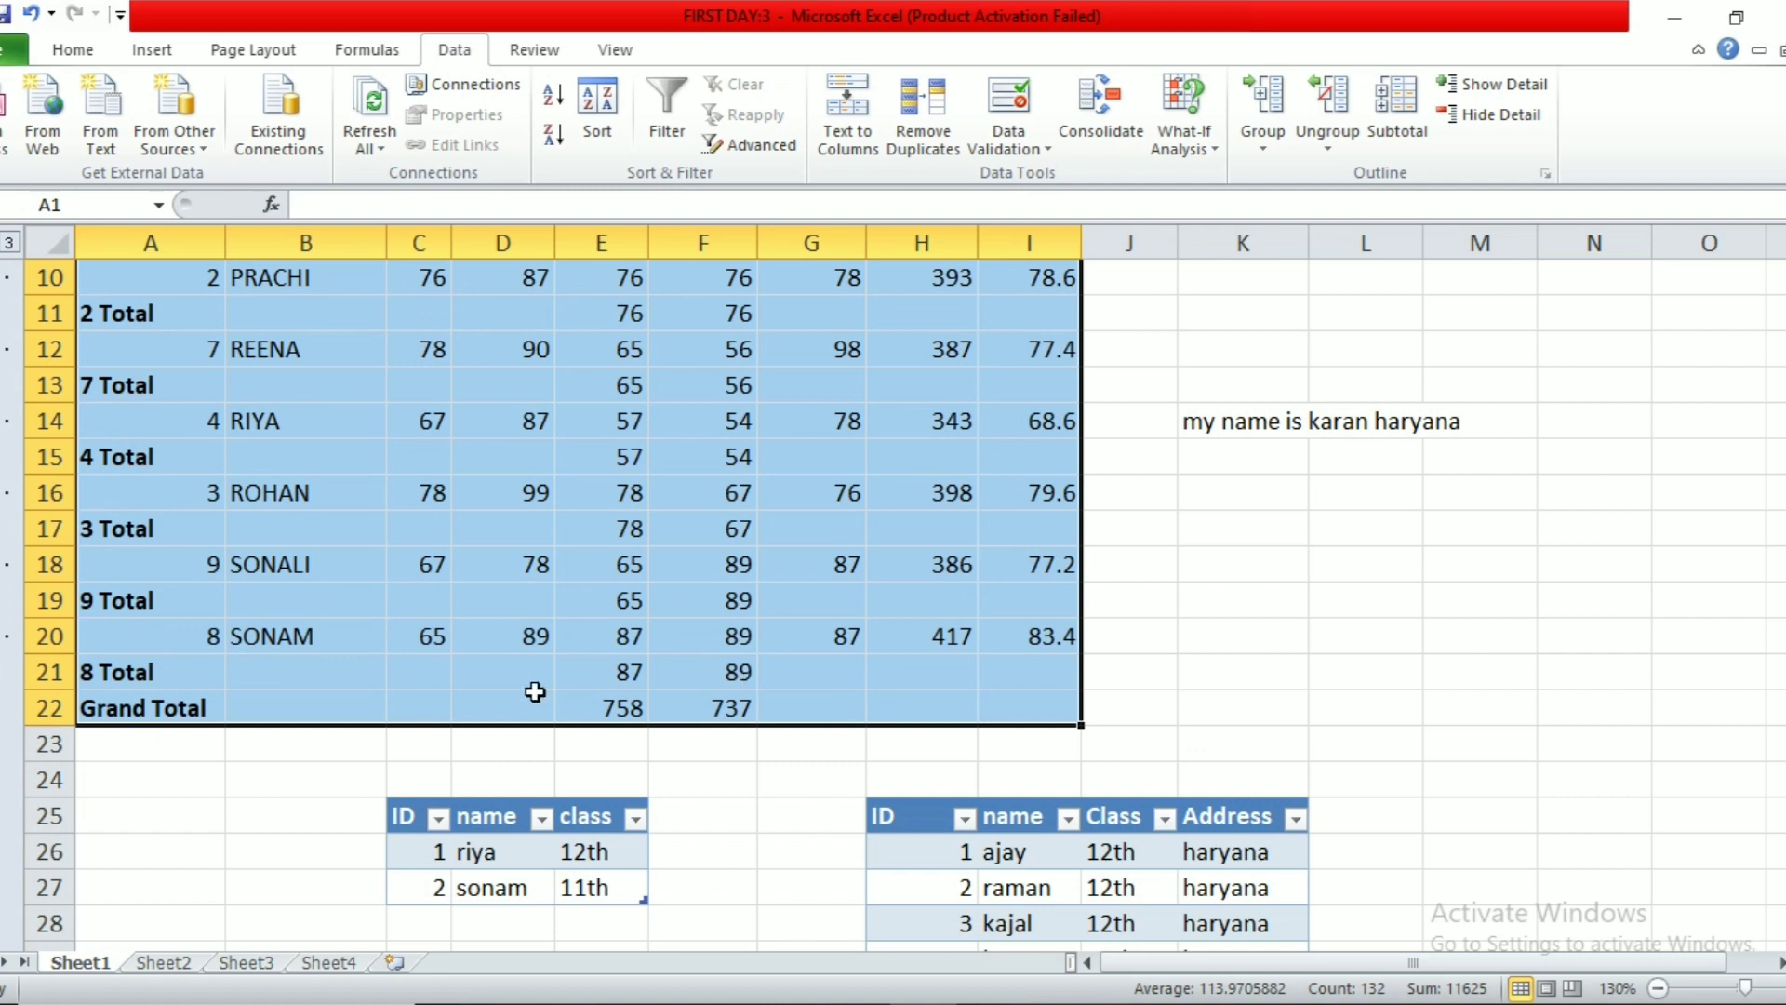
pyautogui.click(1470, 119)
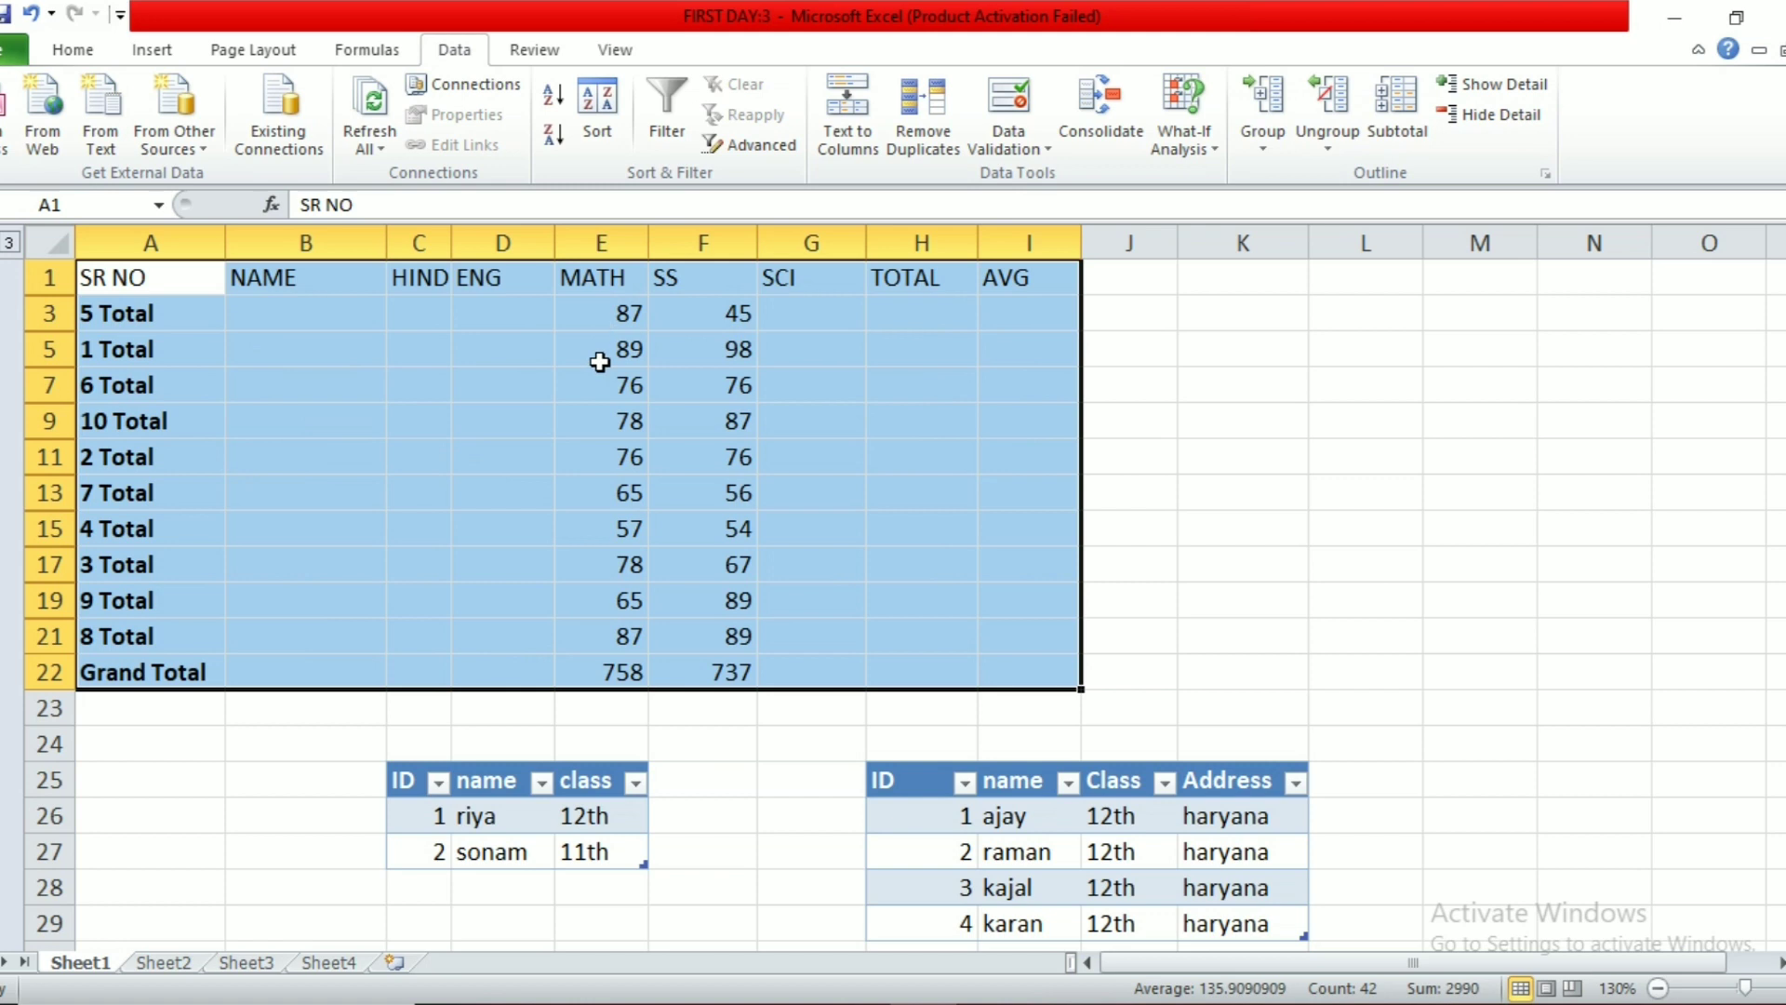
# Step: Expand the outline groups and remove all subtotal rows from the student list
pyautogui.click(1451, 87)
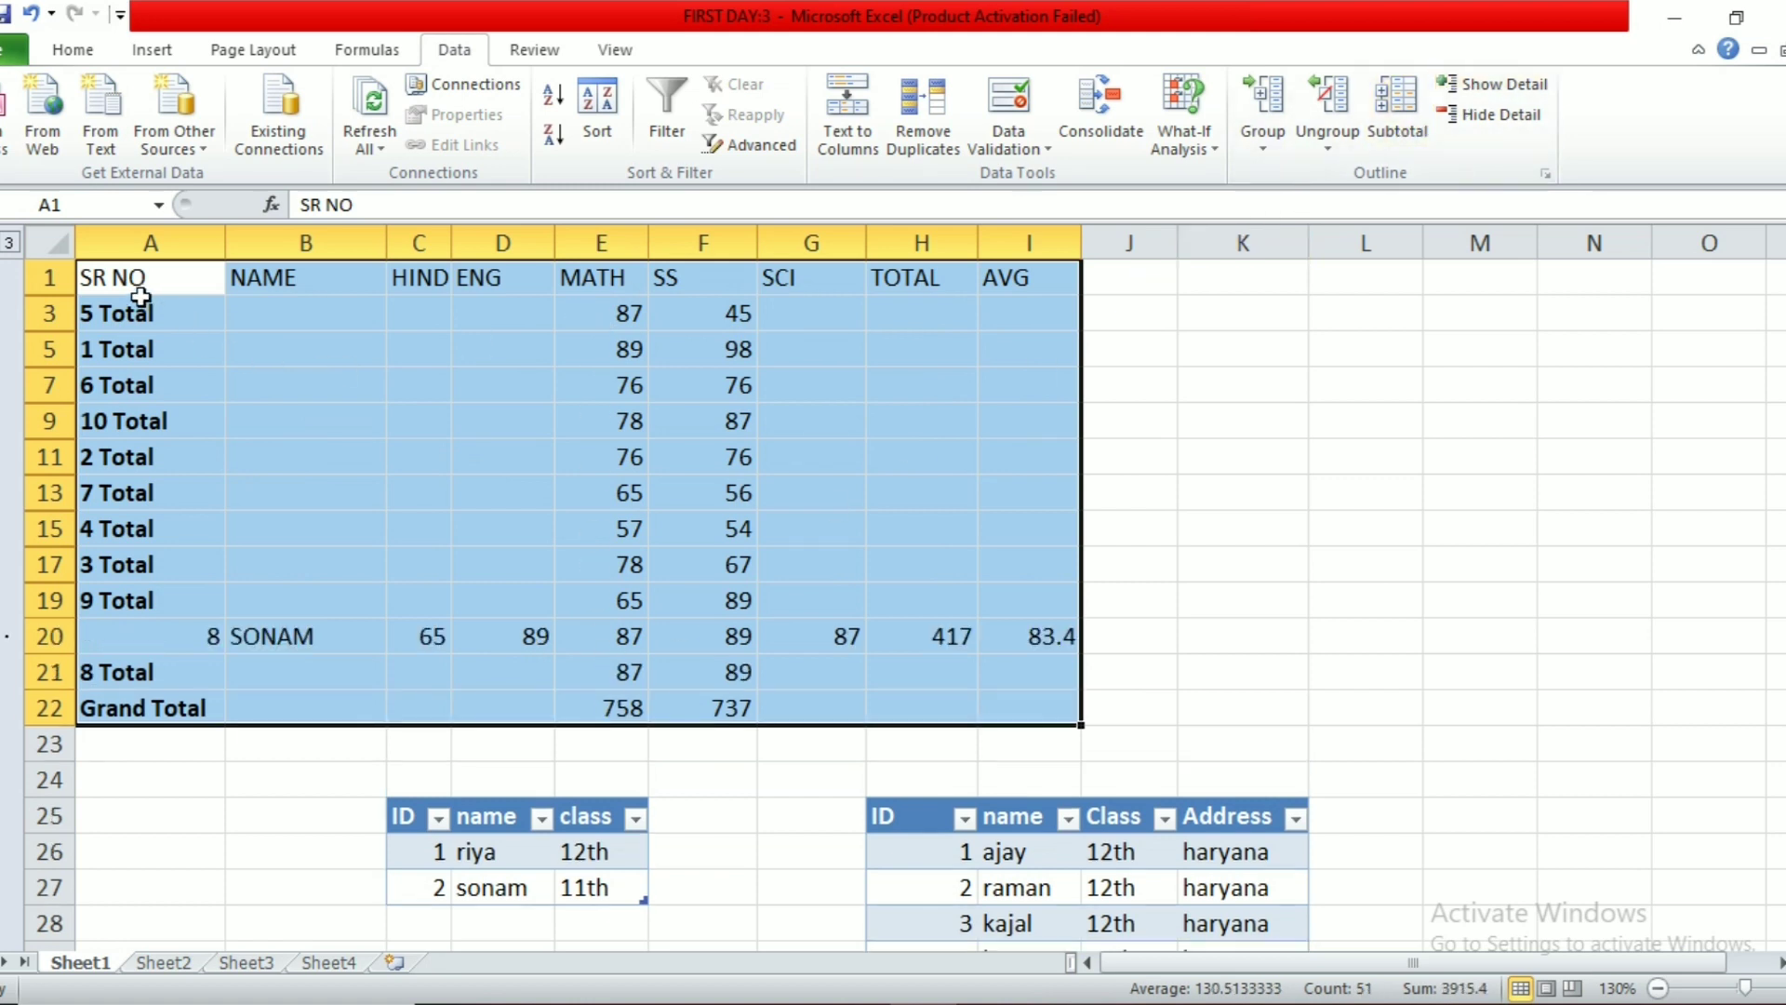
pyautogui.moveTo(87, 279); pyautogui.dragTo(1056, 678)
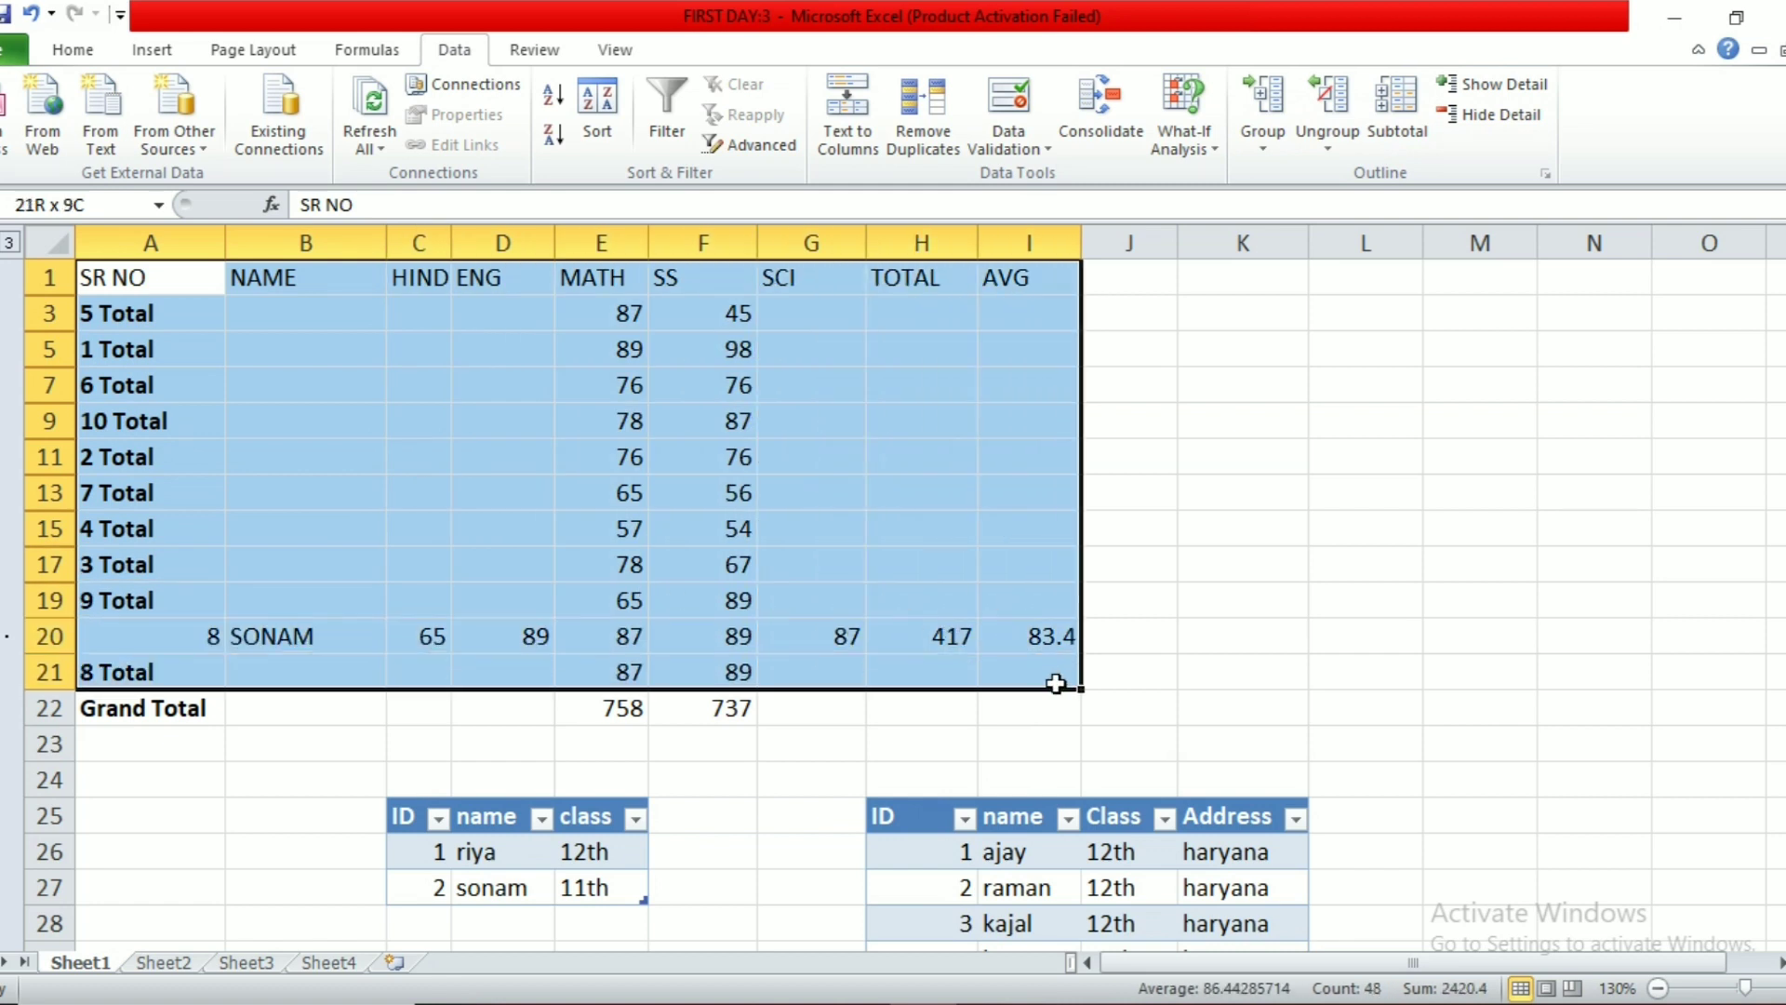
pyautogui.click(1493, 86)
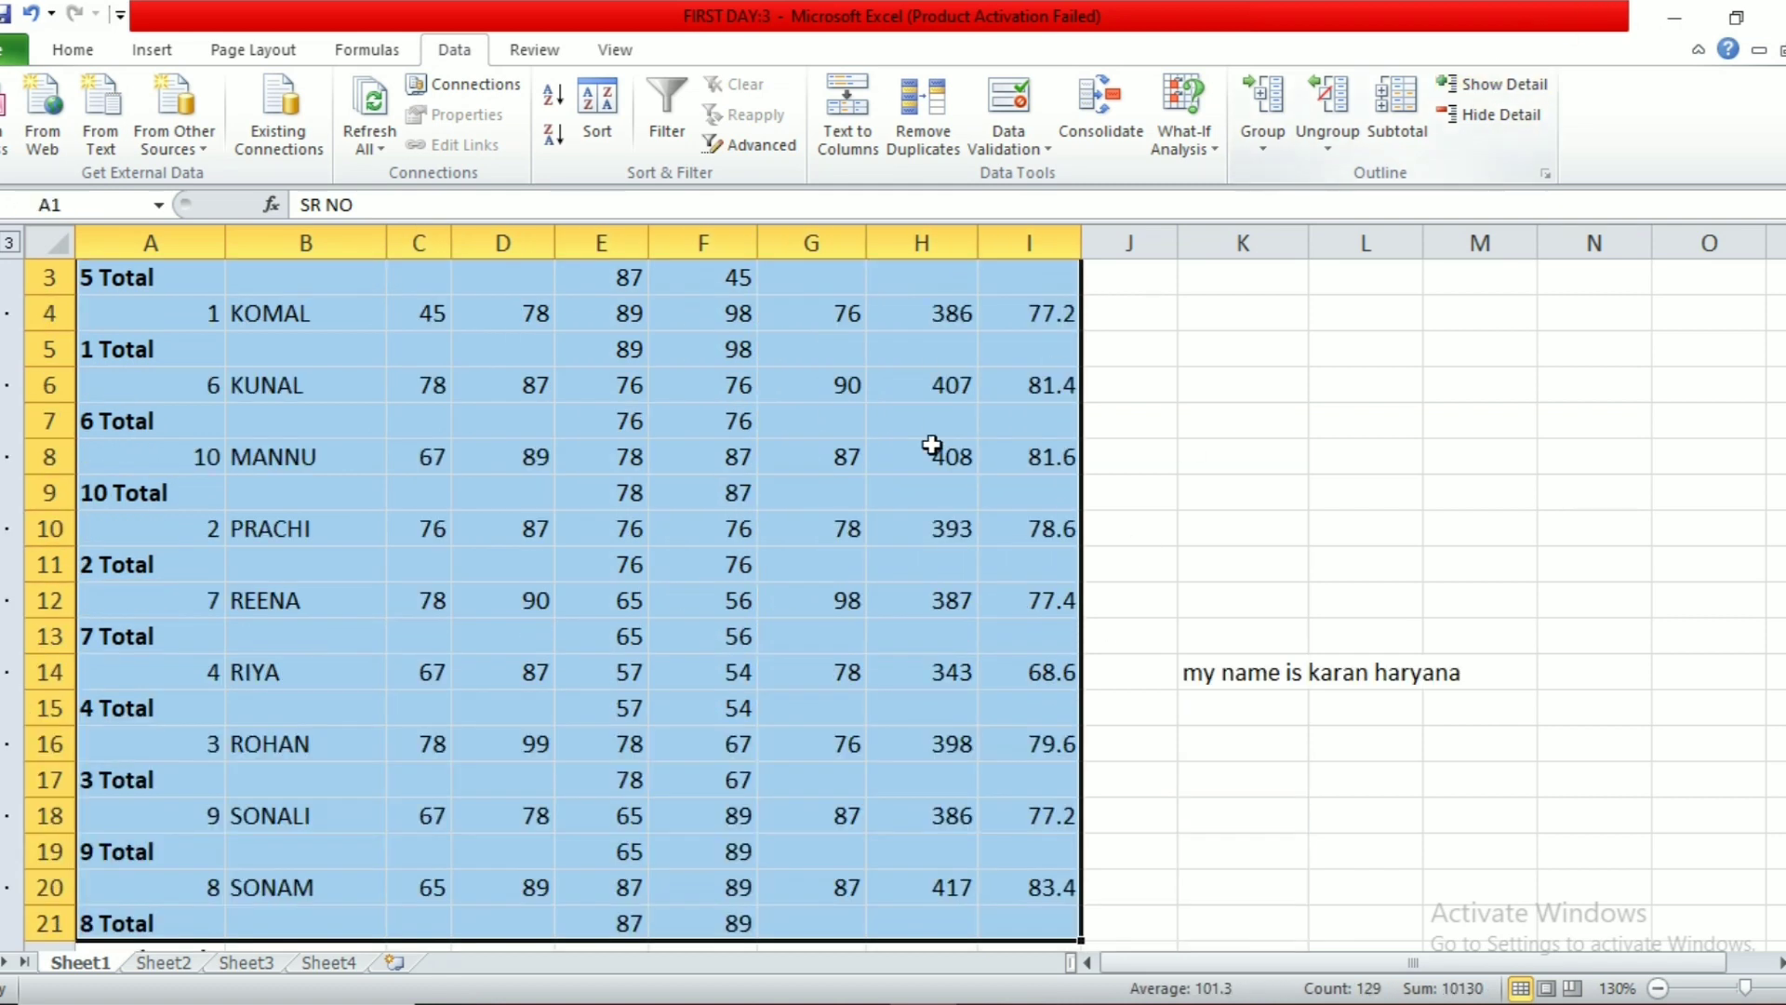
pyautogui.click(1397, 110)
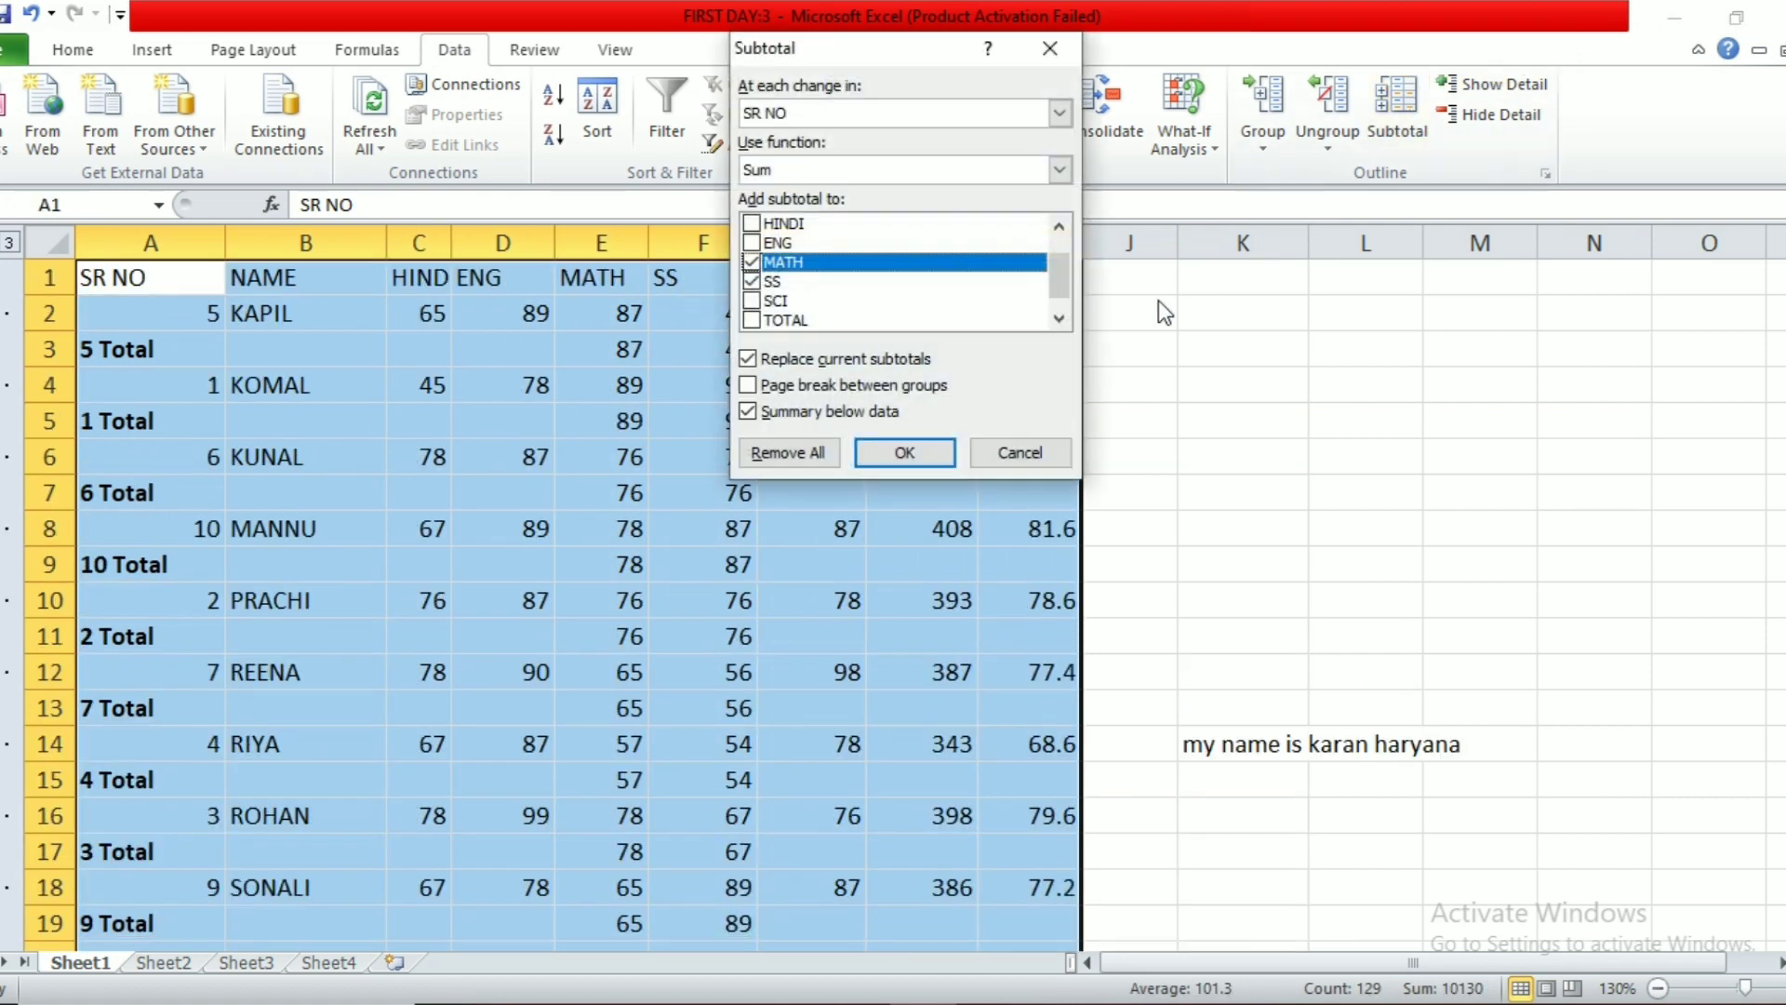
pyautogui.click(805, 447)
# Step: Reselect the list including the Grand Total row and remove the leftover Grand Total
pyautogui.click(1238, 465)
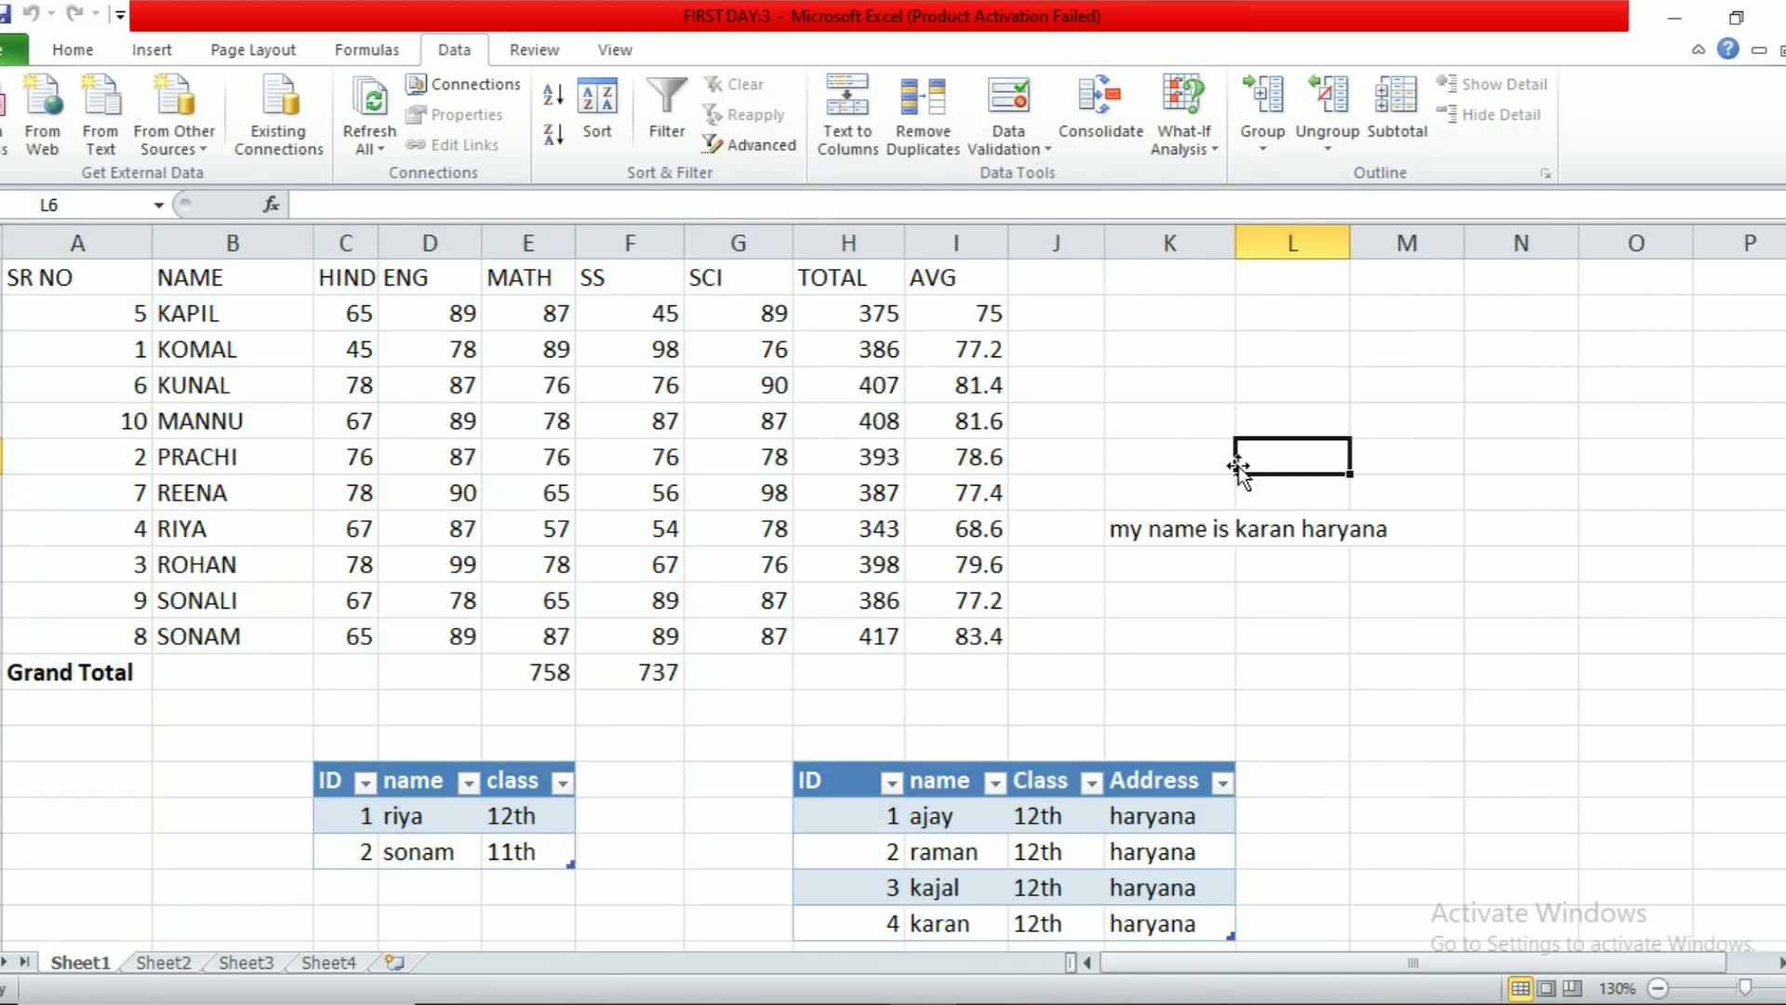
pyautogui.moveTo(87, 279); pyautogui.dragTo(947, 642)
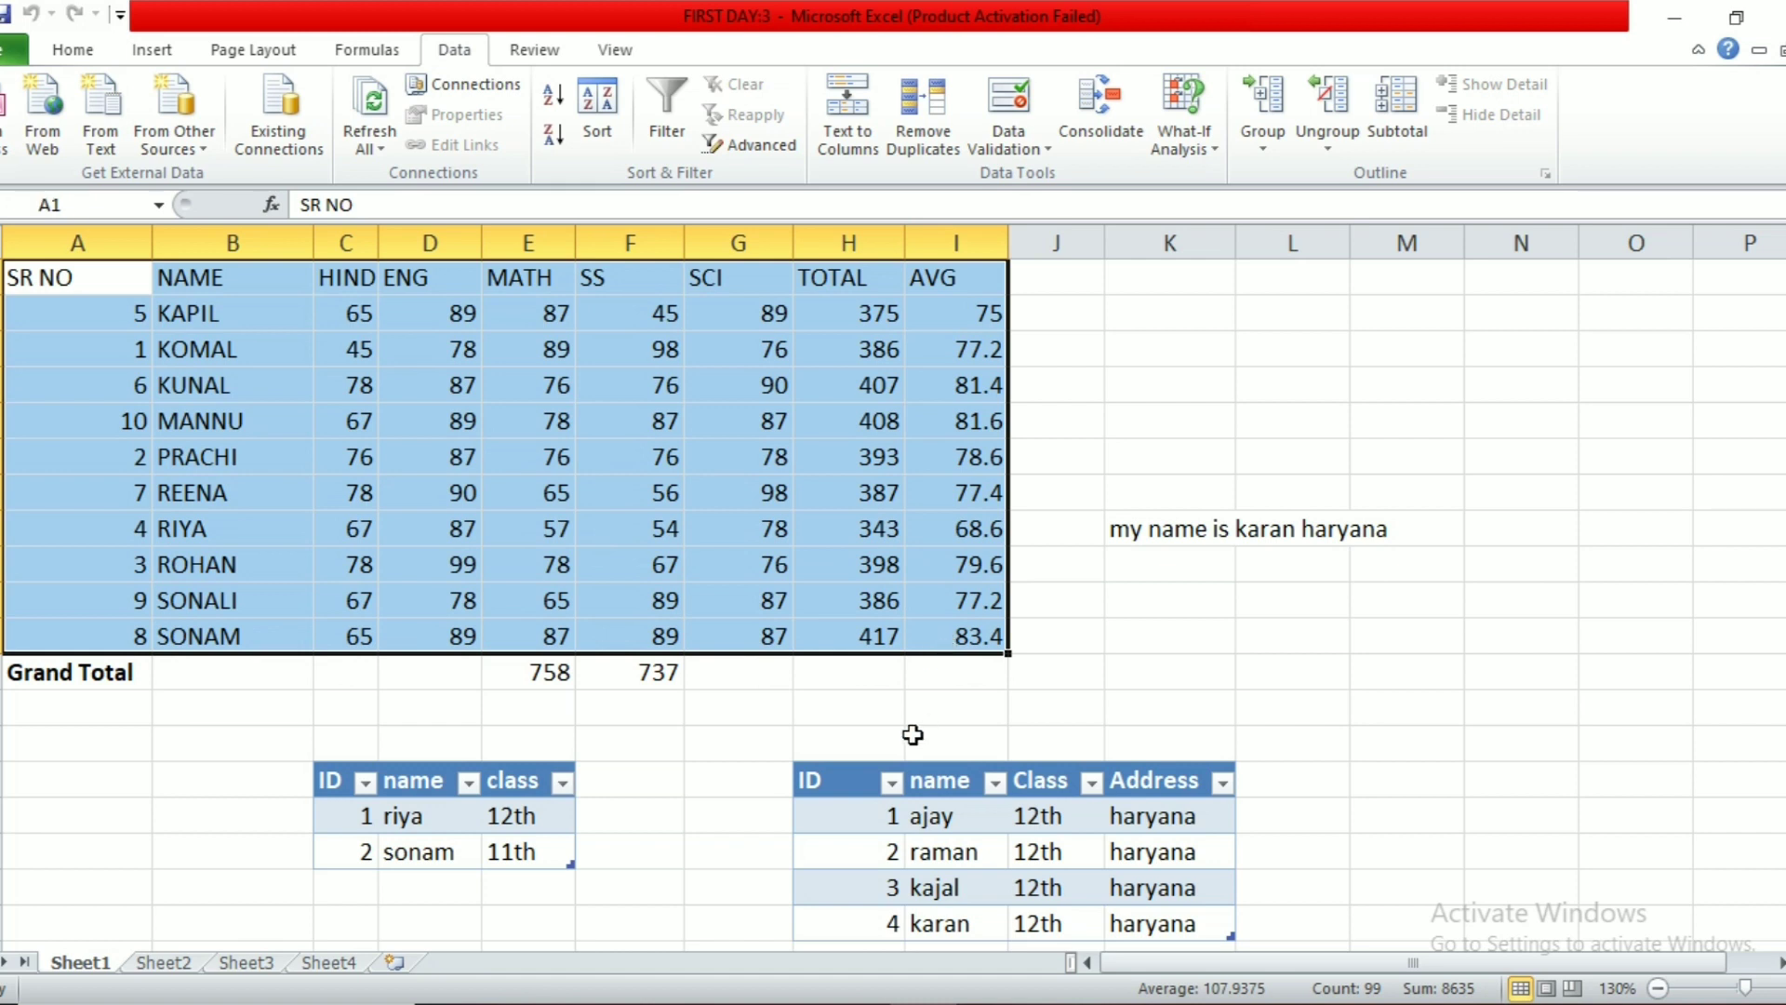
pyautogui.moveTo(52, 276); pyautogui.dragTo(1068, 677)
pyautogui.click(1405, 107)
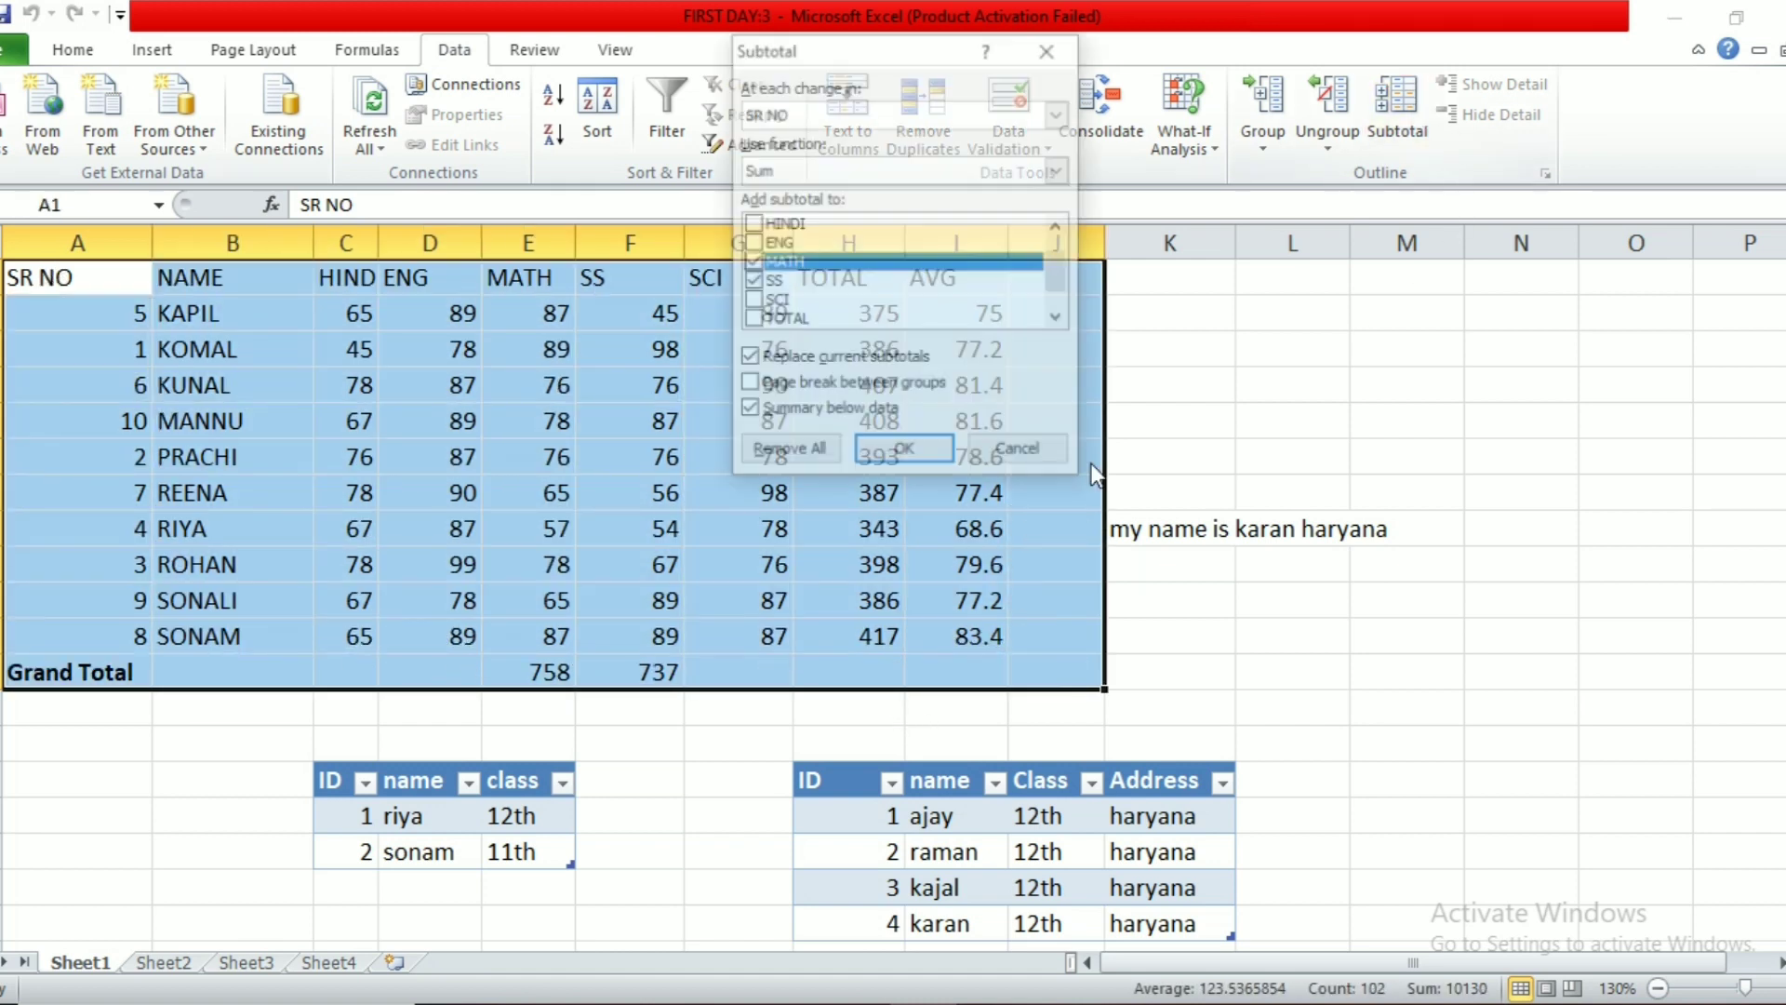
pyautogui.click(778, 453)
pyautogui.click(990, 584)
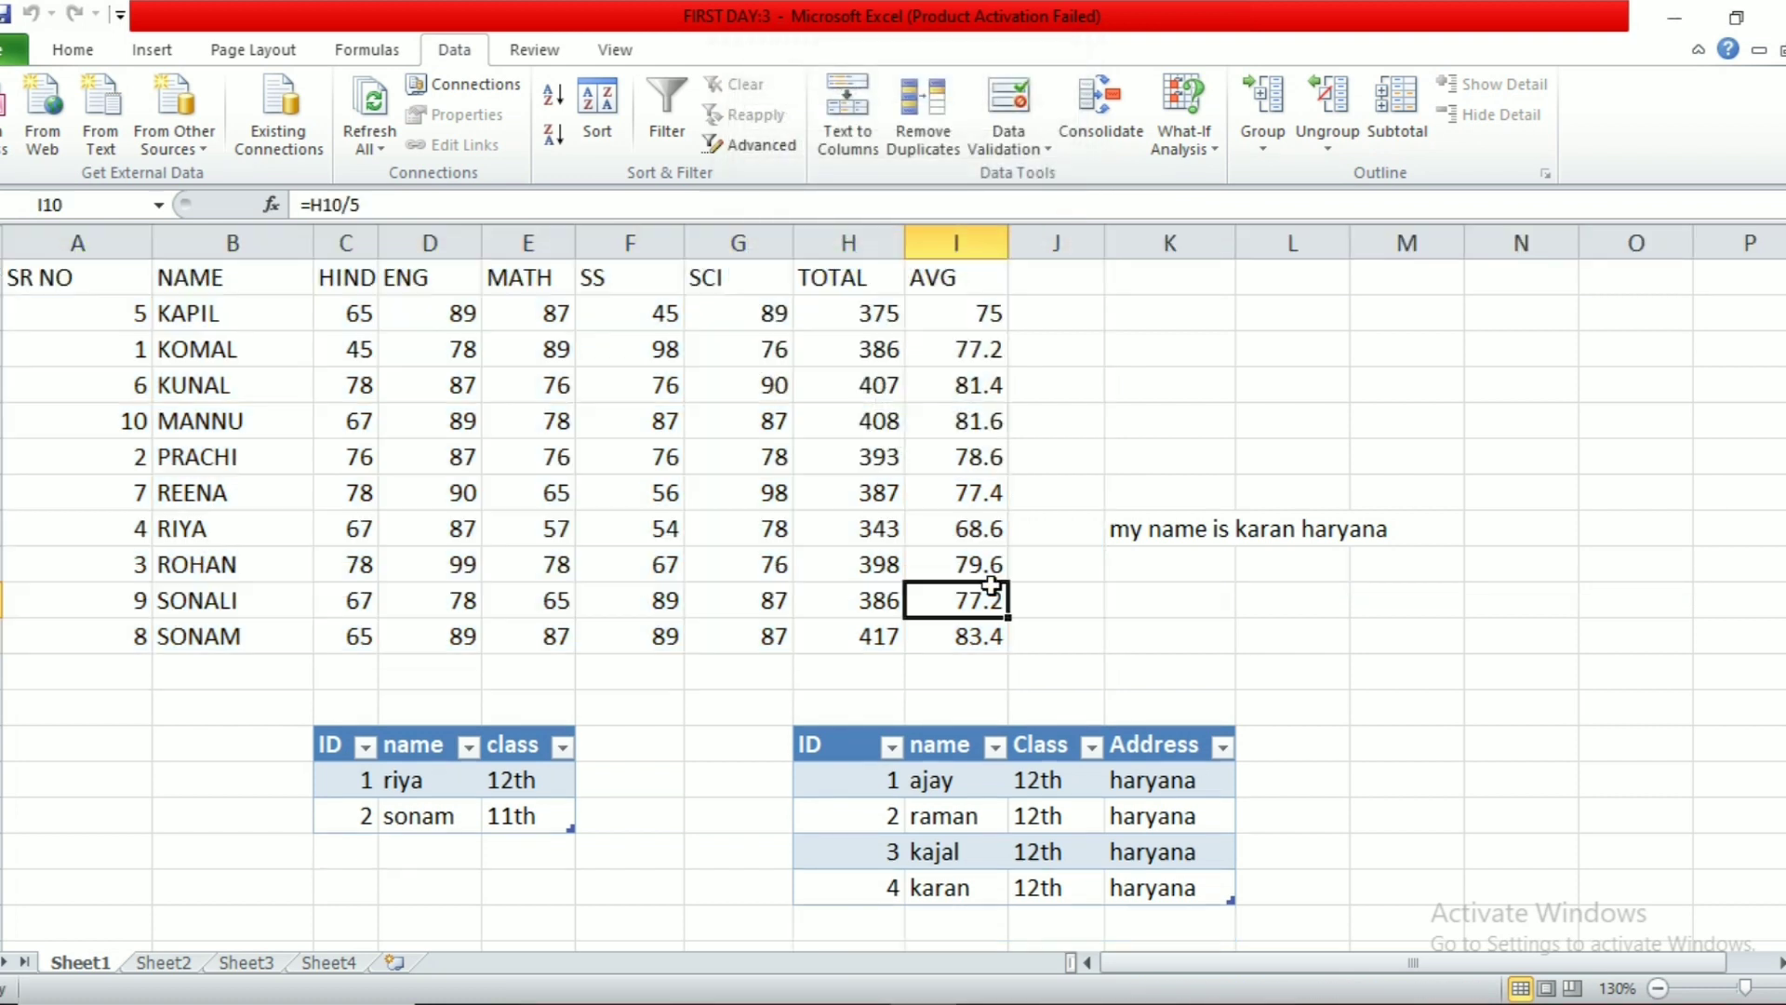